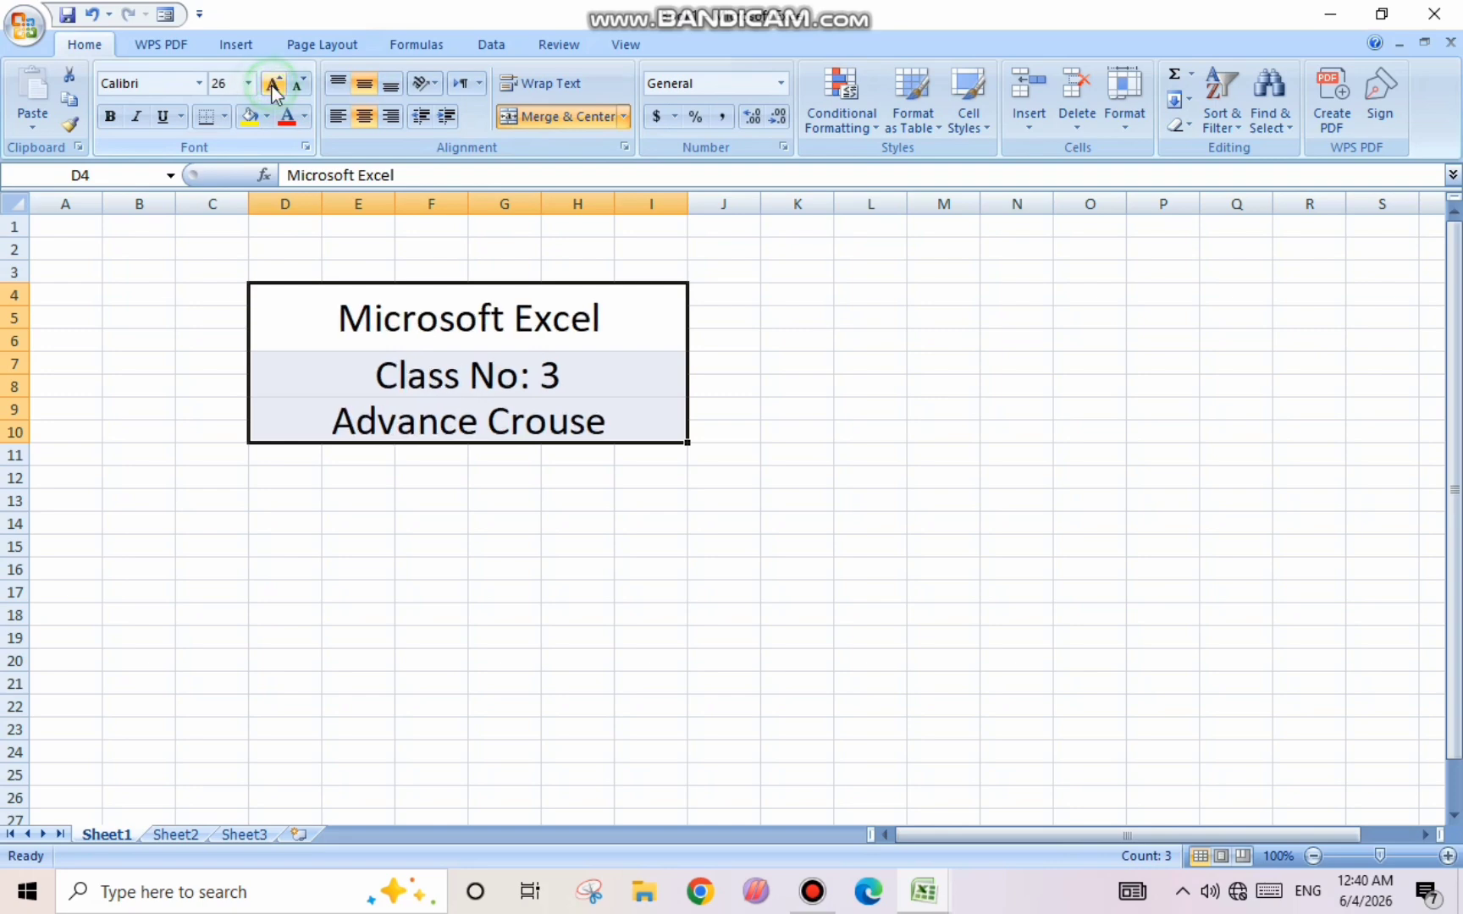
# - Enlarge the text of the three title lines to size 36 and make it bold and italic
pyautogui.click(273, 84)
pyautogui.click(110, 116)
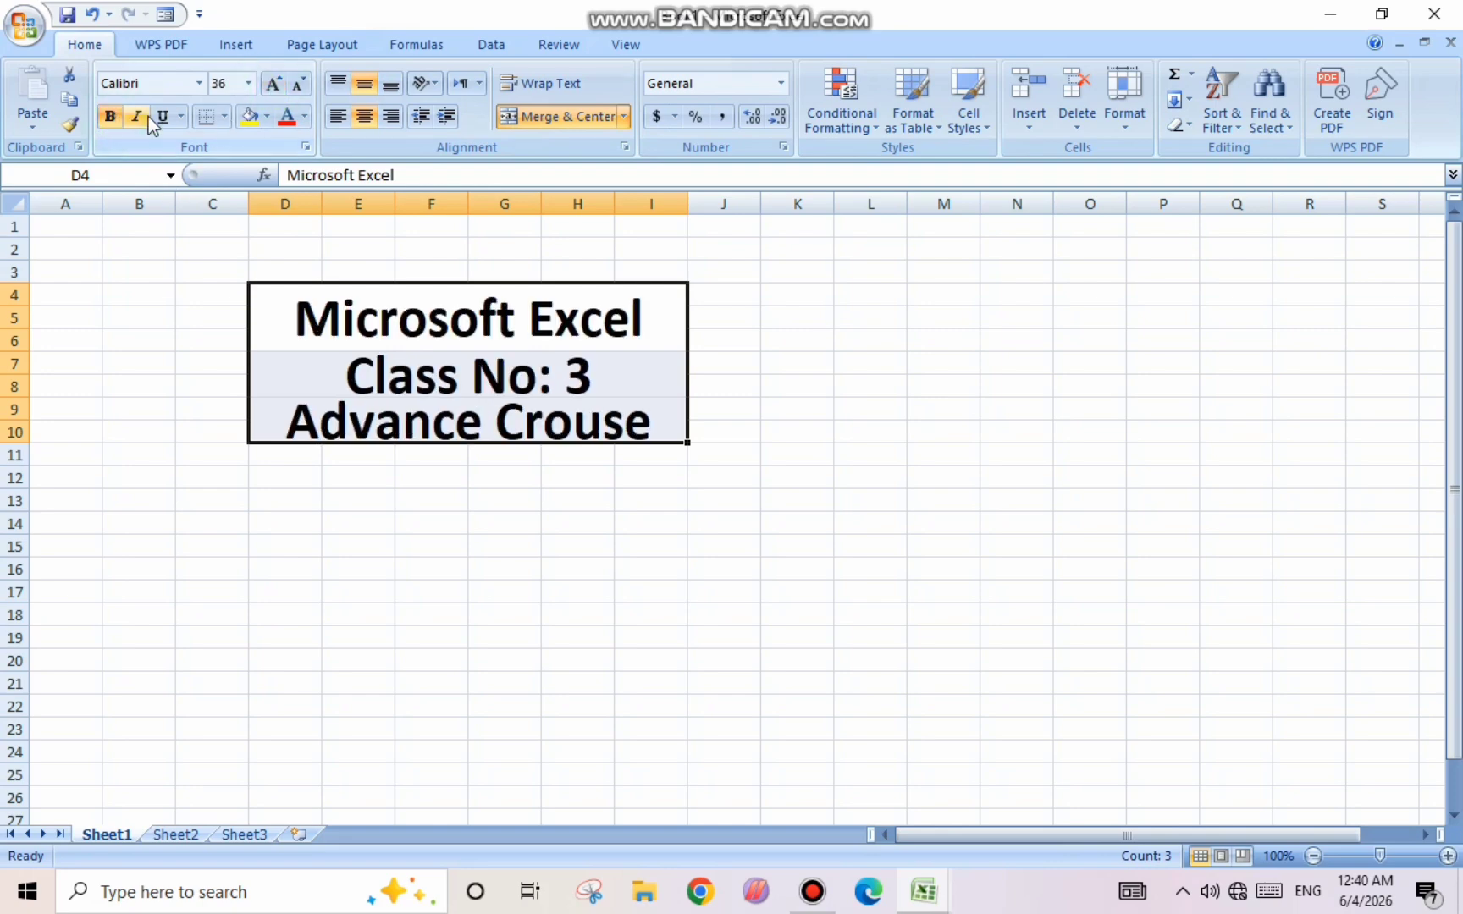
pyautogui.click(136, 117)
pyautogui.click(323, 451)
# - Fill the merged "Microsoft Excel" title cell with light grey
pyautogui.click(330, 333)
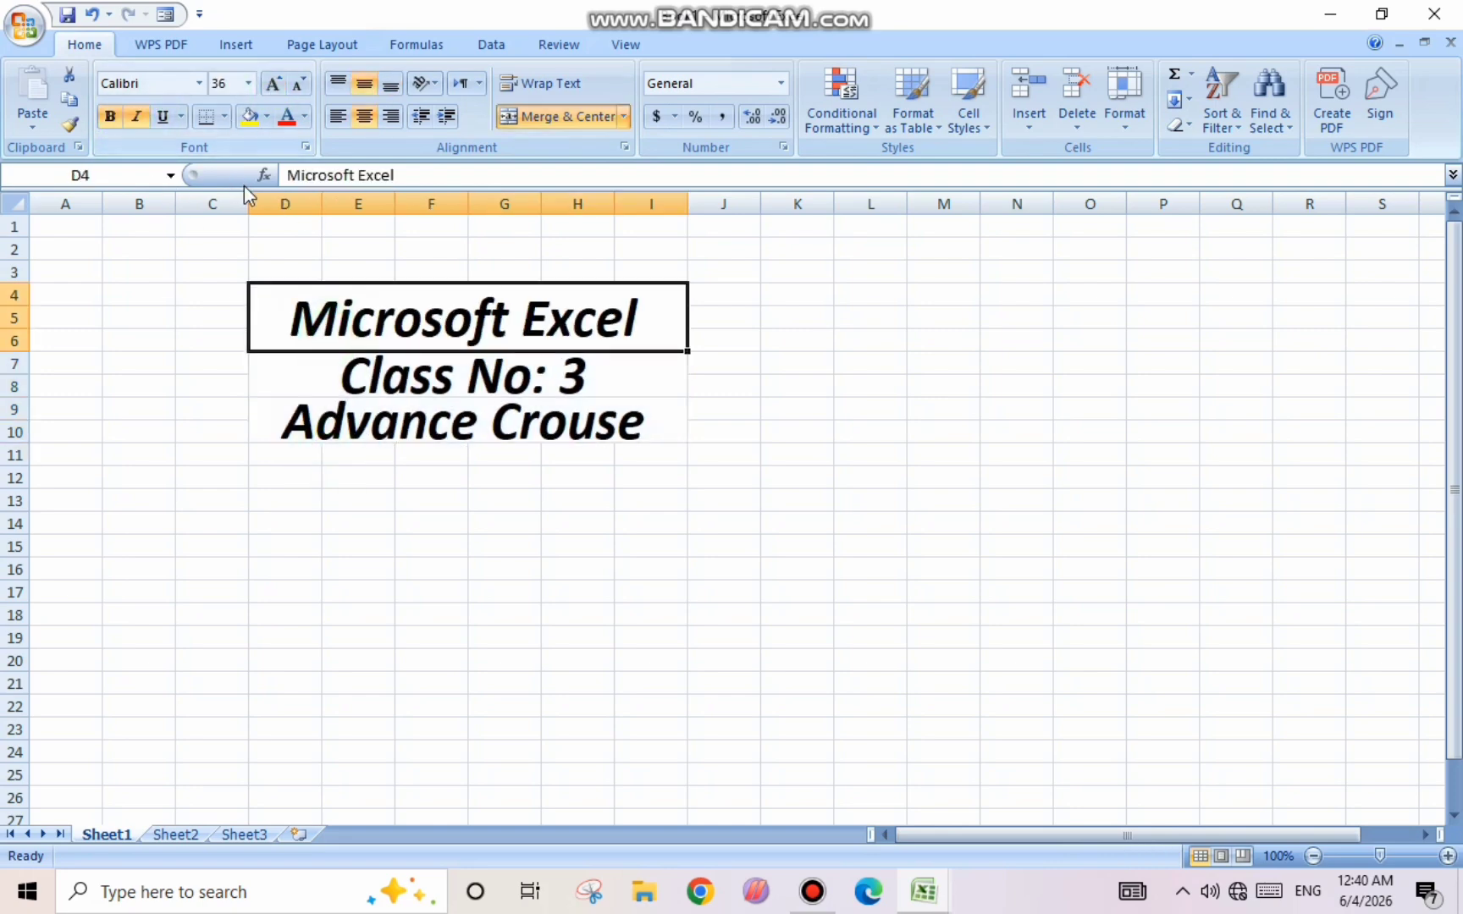
pyautogui.click(267, 117)
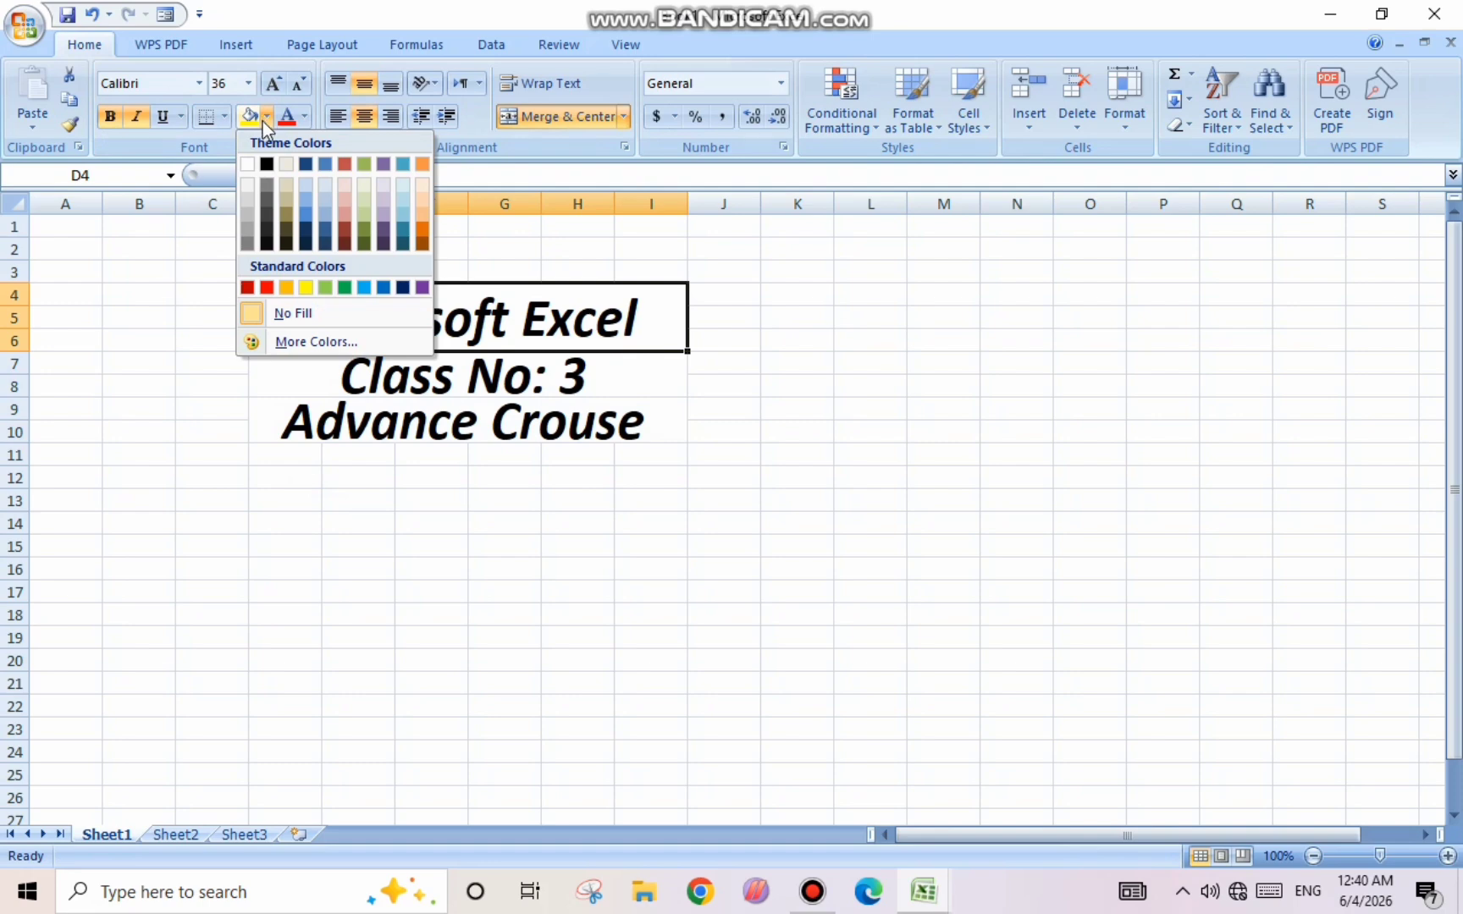
pyautogui.click(247, 211)
# - Fill the merged "Class No: 3" cell with the standard green color
pyautogui.doubleClick(304, 363)
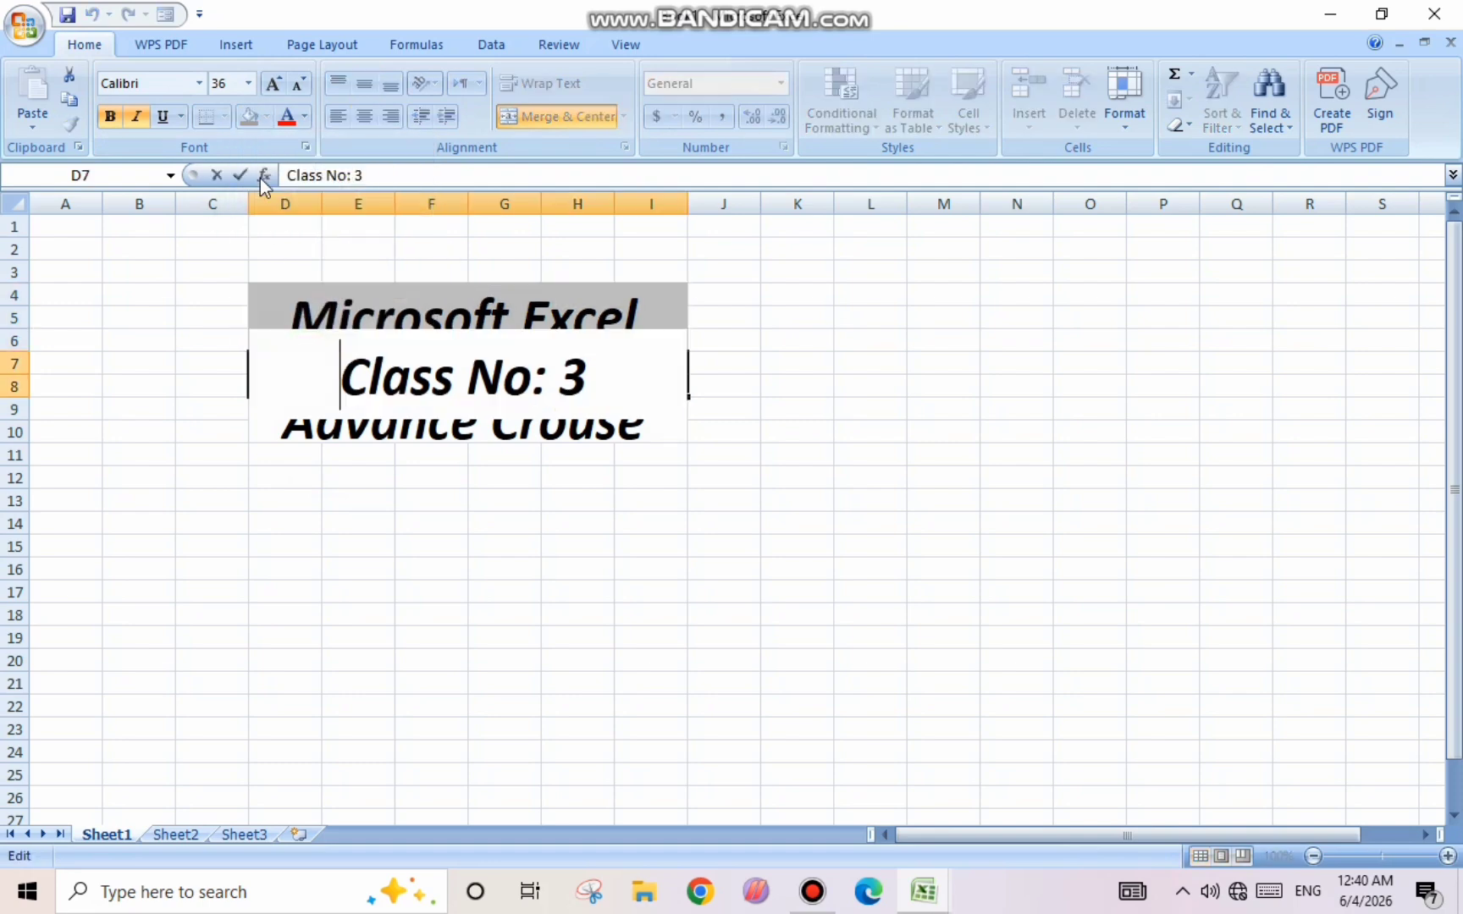
pyautogui.click(337, 476)
pyautogui.doubleClick(305, 382)
pyautogui.click(239, 473)
pyautogui.click(296, 385)
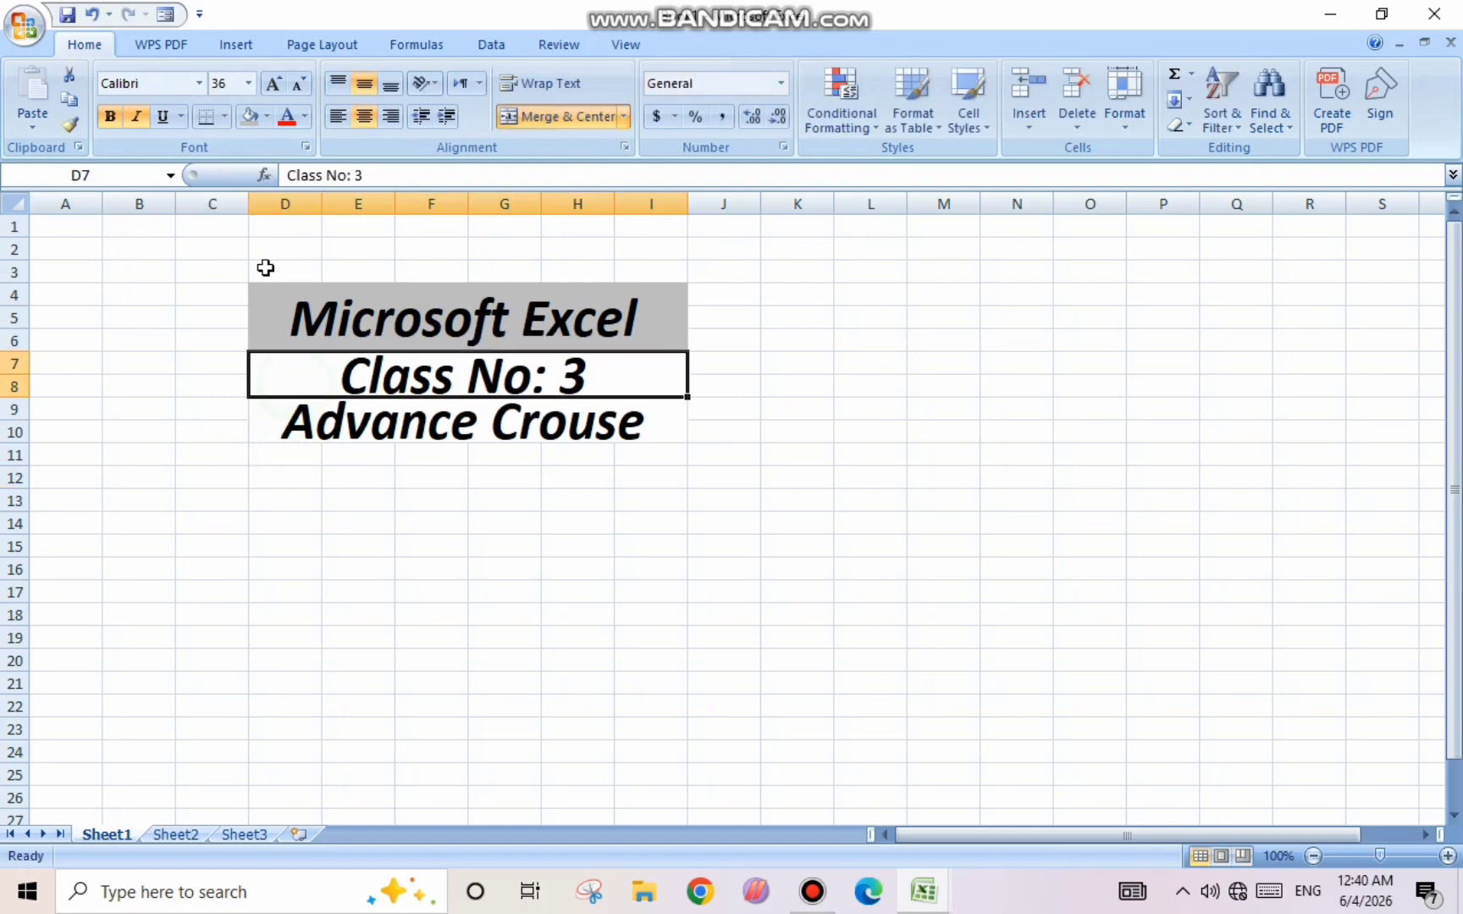
pyautogui.click(268, 121)
pyautogui.rightClick(267, 119)
pyautogui.click(154, 337)
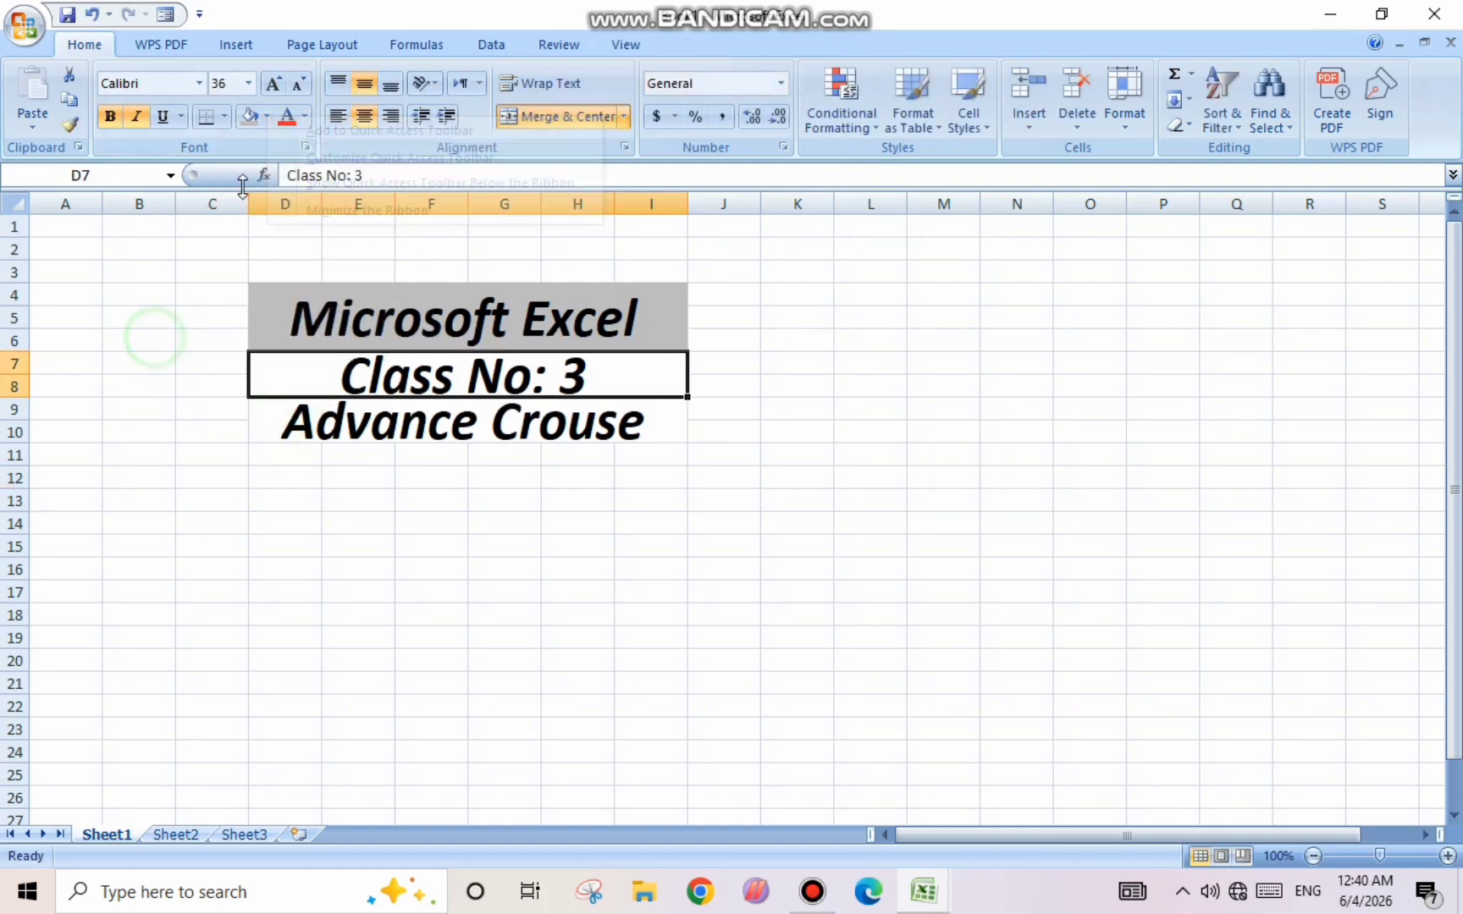
pyautogui.click(266, 118)
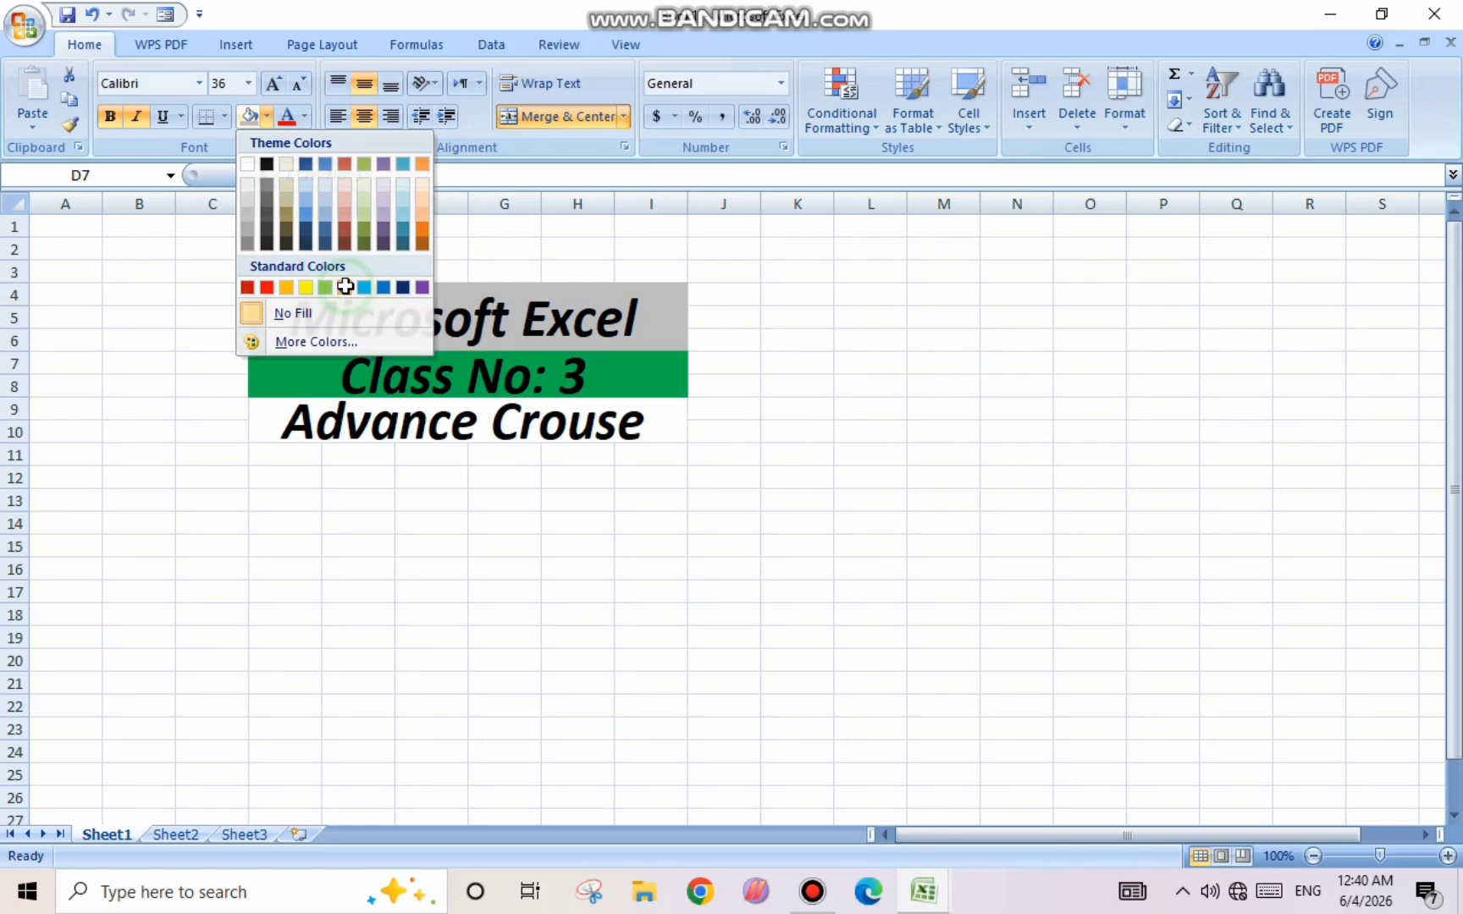
pyautogui.click(348, 287)
pyautogui.click(338, 499)
# - Fill the merged "Advance Crouse" cell with the standard orange color
pyautogui.click(295, 411)
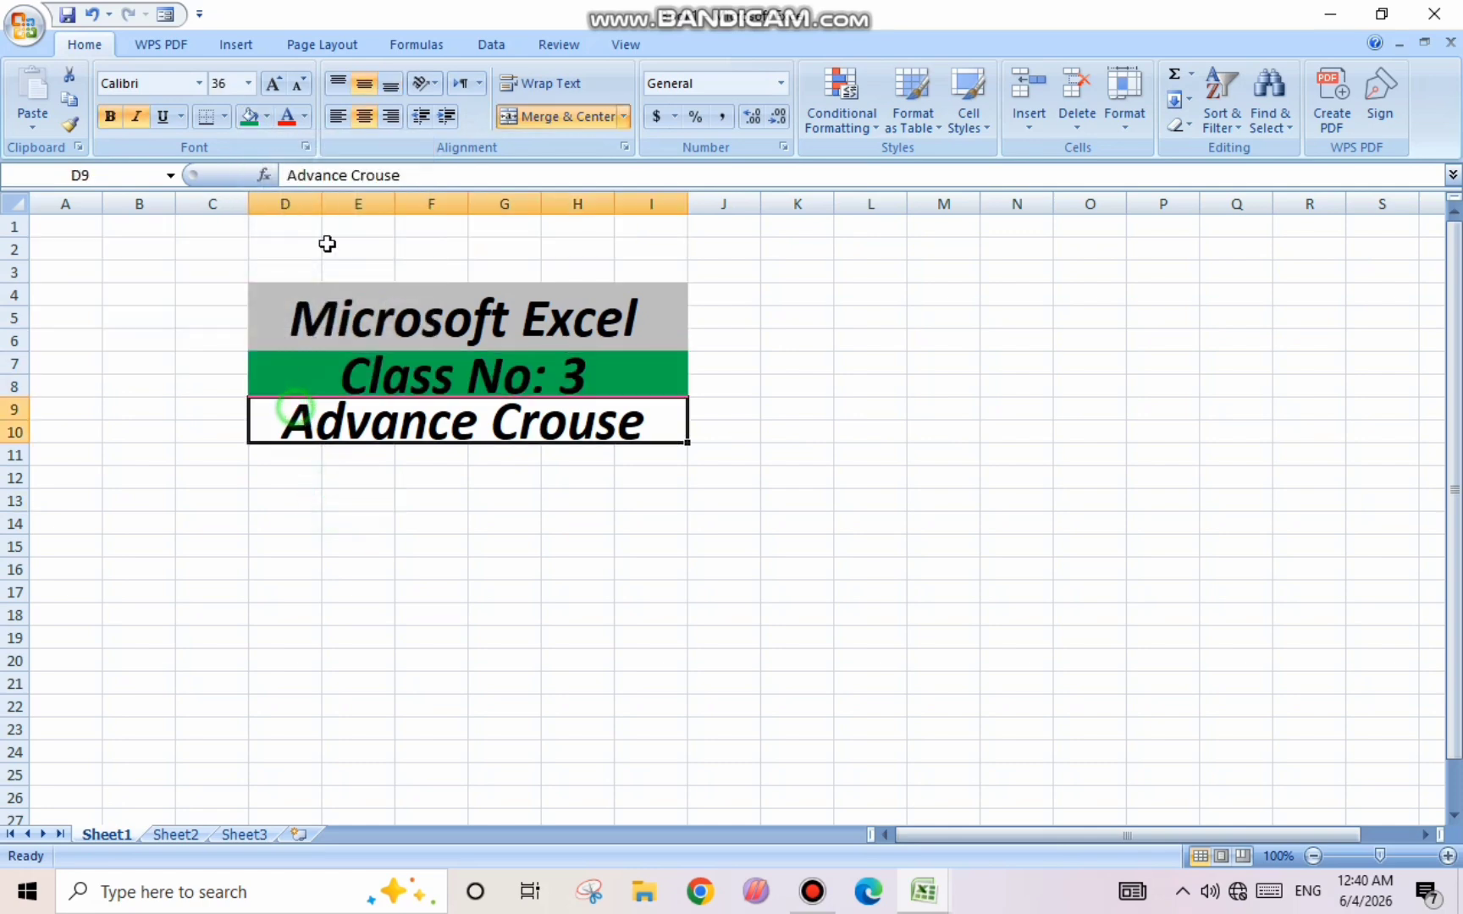
pyautogui.click(266, 118)
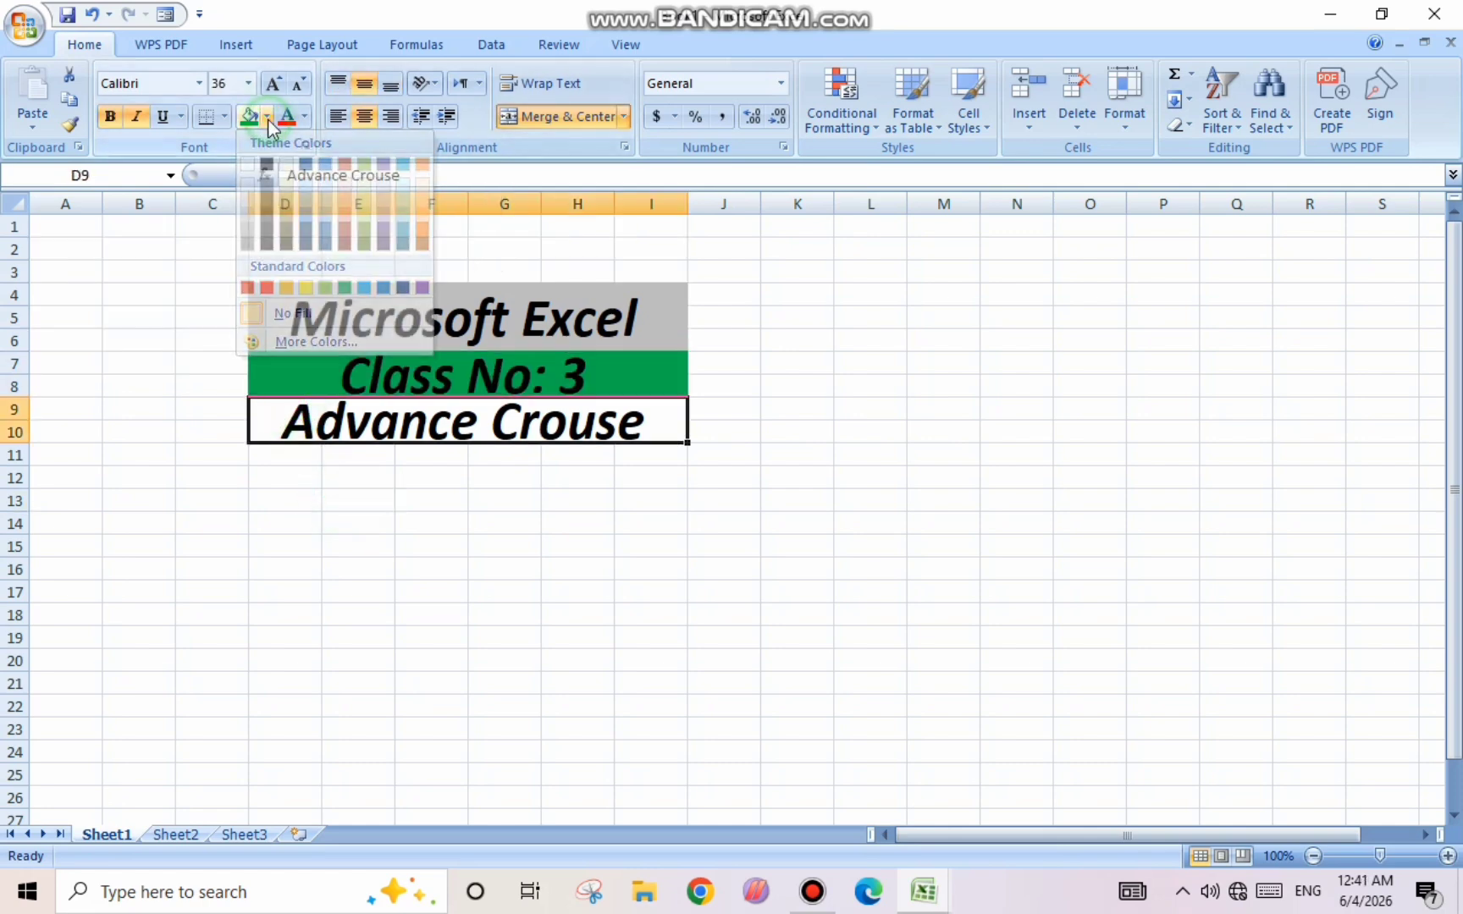
pyautogui.click(286, 288)
pyautogui.click(338, 501)
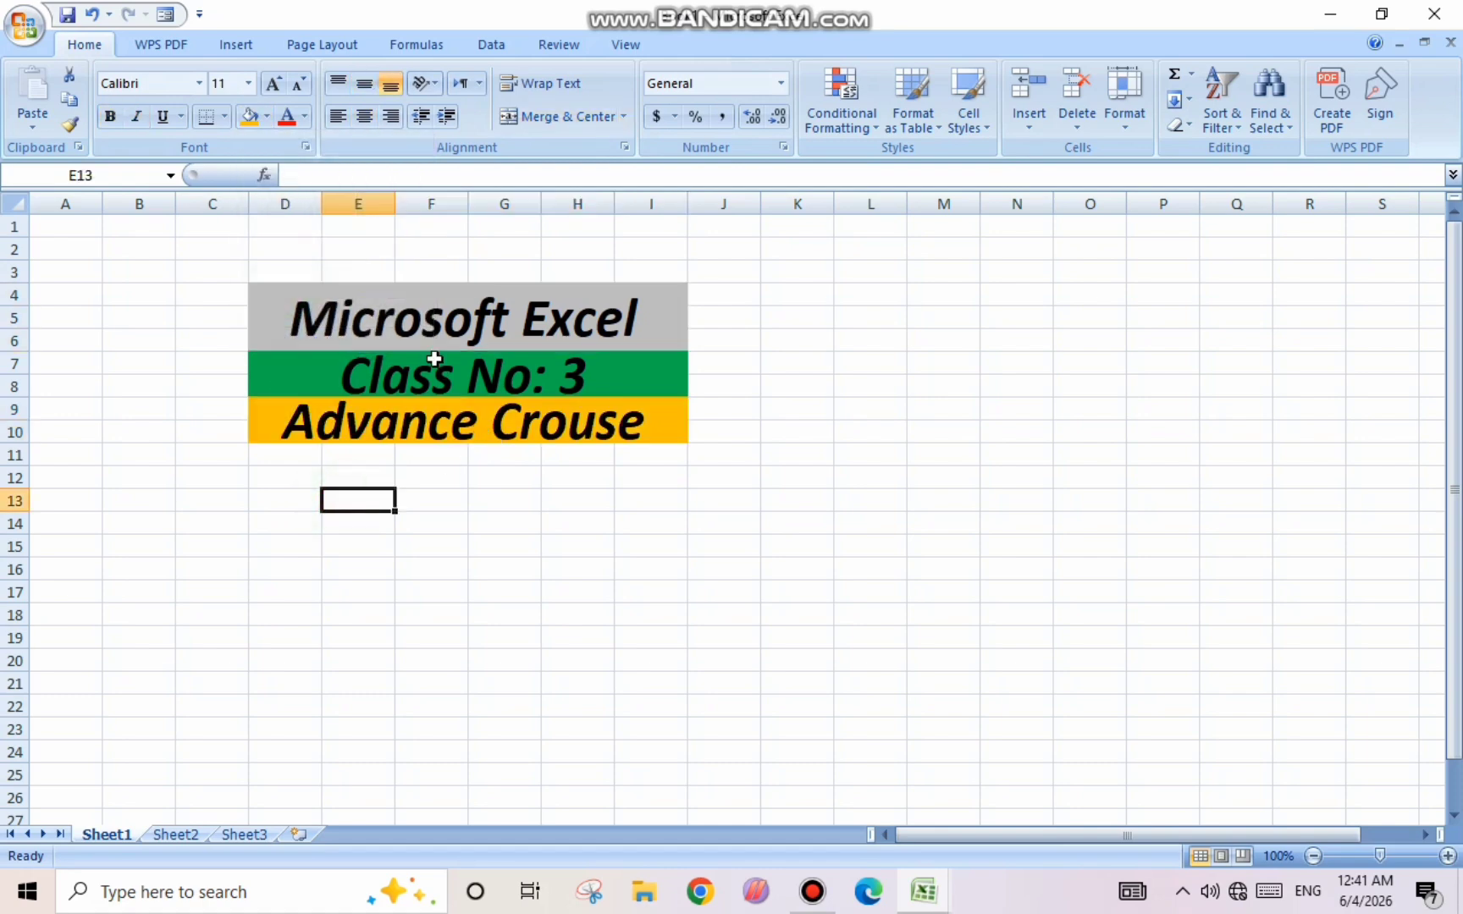
pyautogui.click(648, 453)
pyautogui.click(351, 304)
pyautogui.doubleClick(380, 424)
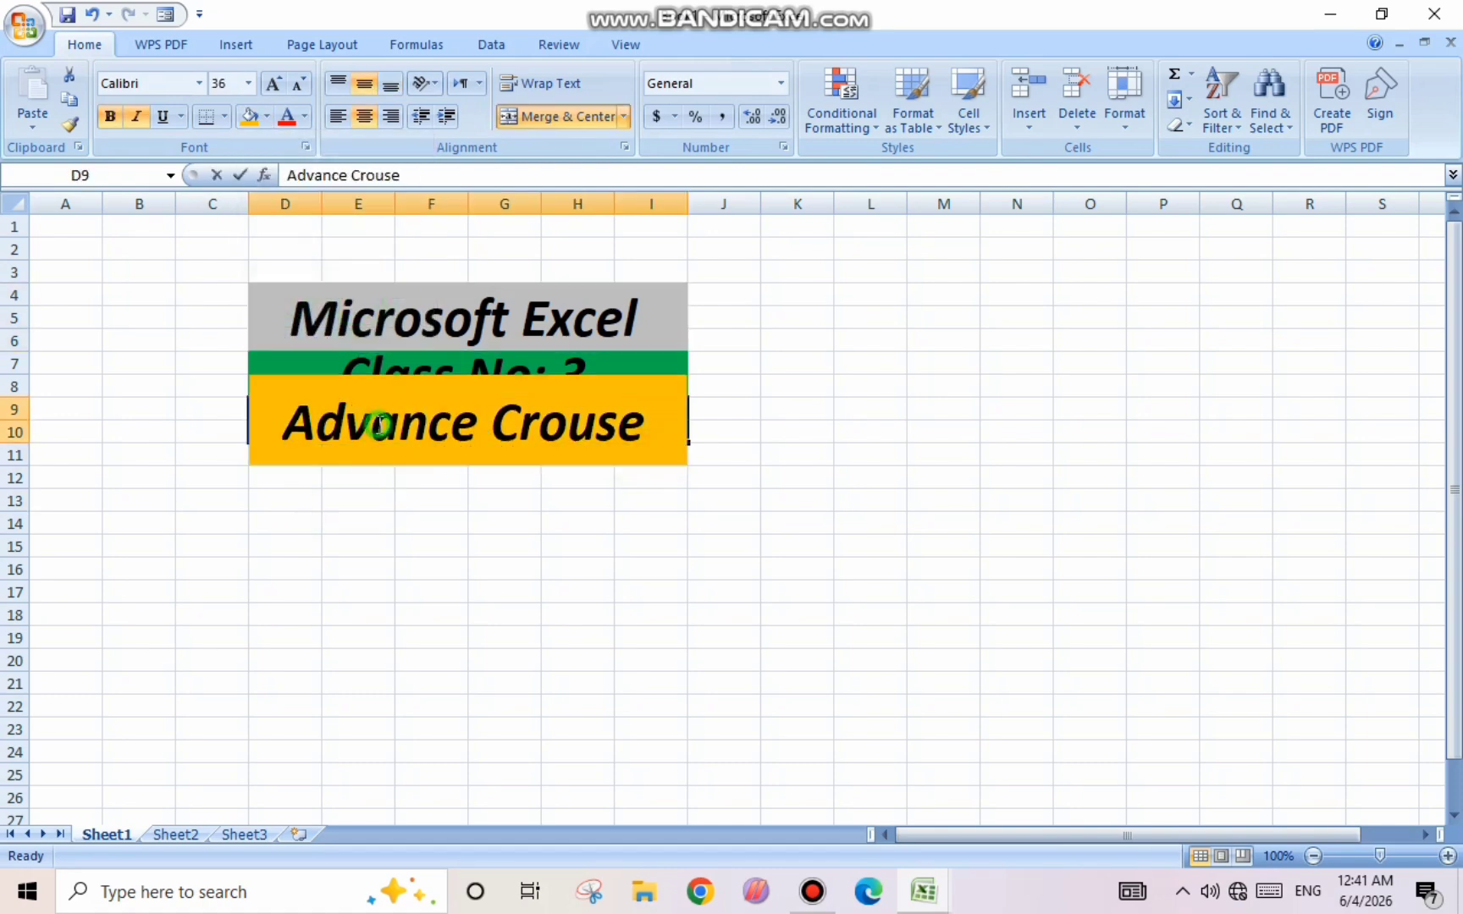
pyautogui.click(783, 562)
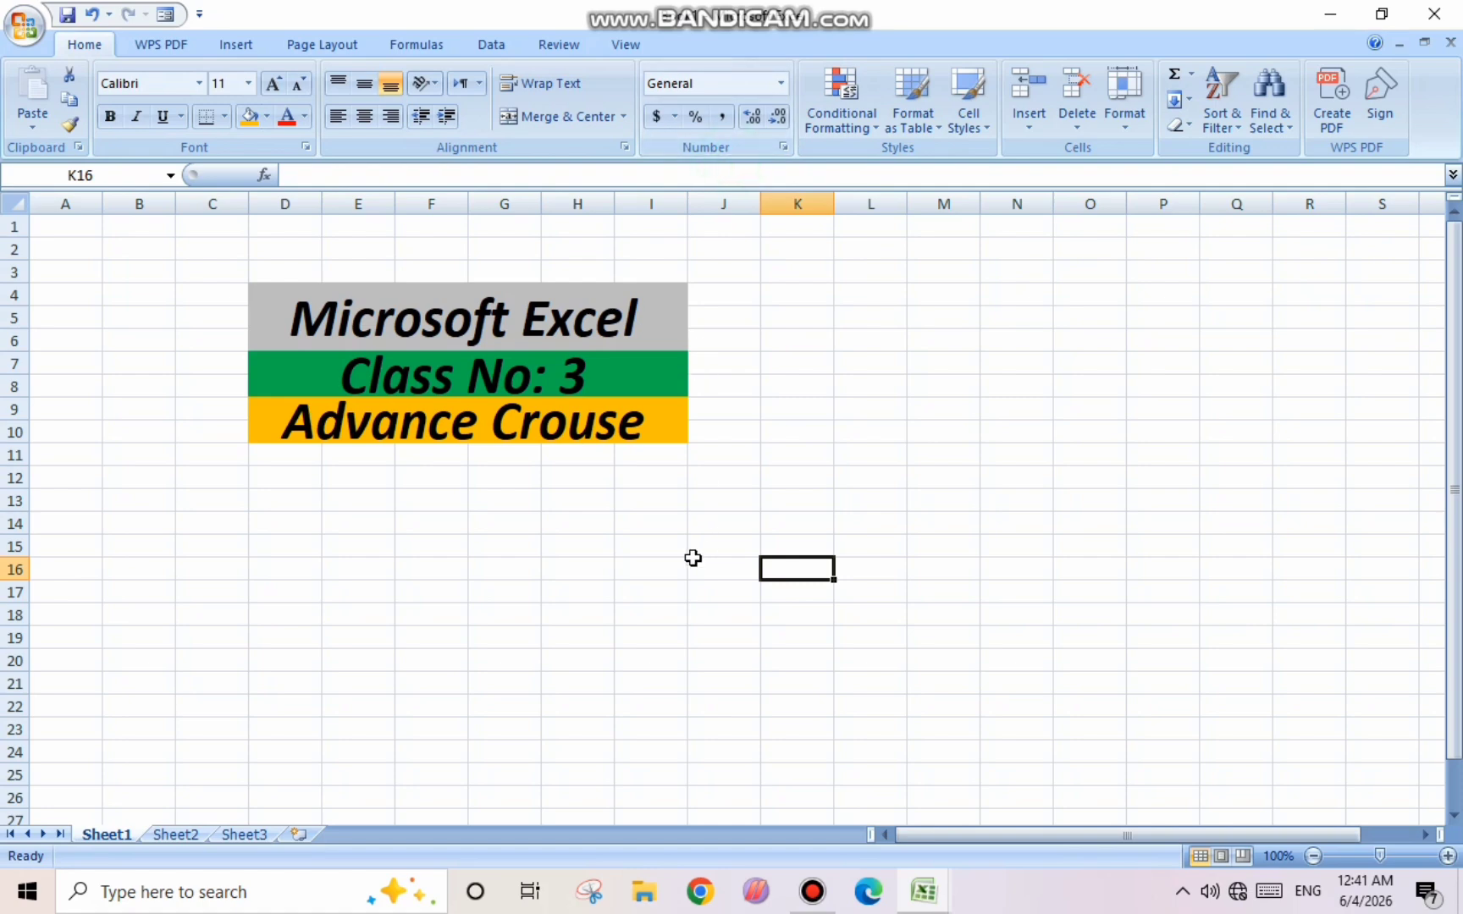
pyautogui.click(677, 527)
# - Clear all contents and formatting from the whole title block in D4:I10
pyautogui.click(267, 437)
pyautogui.hotkey('ctrl', 'a')
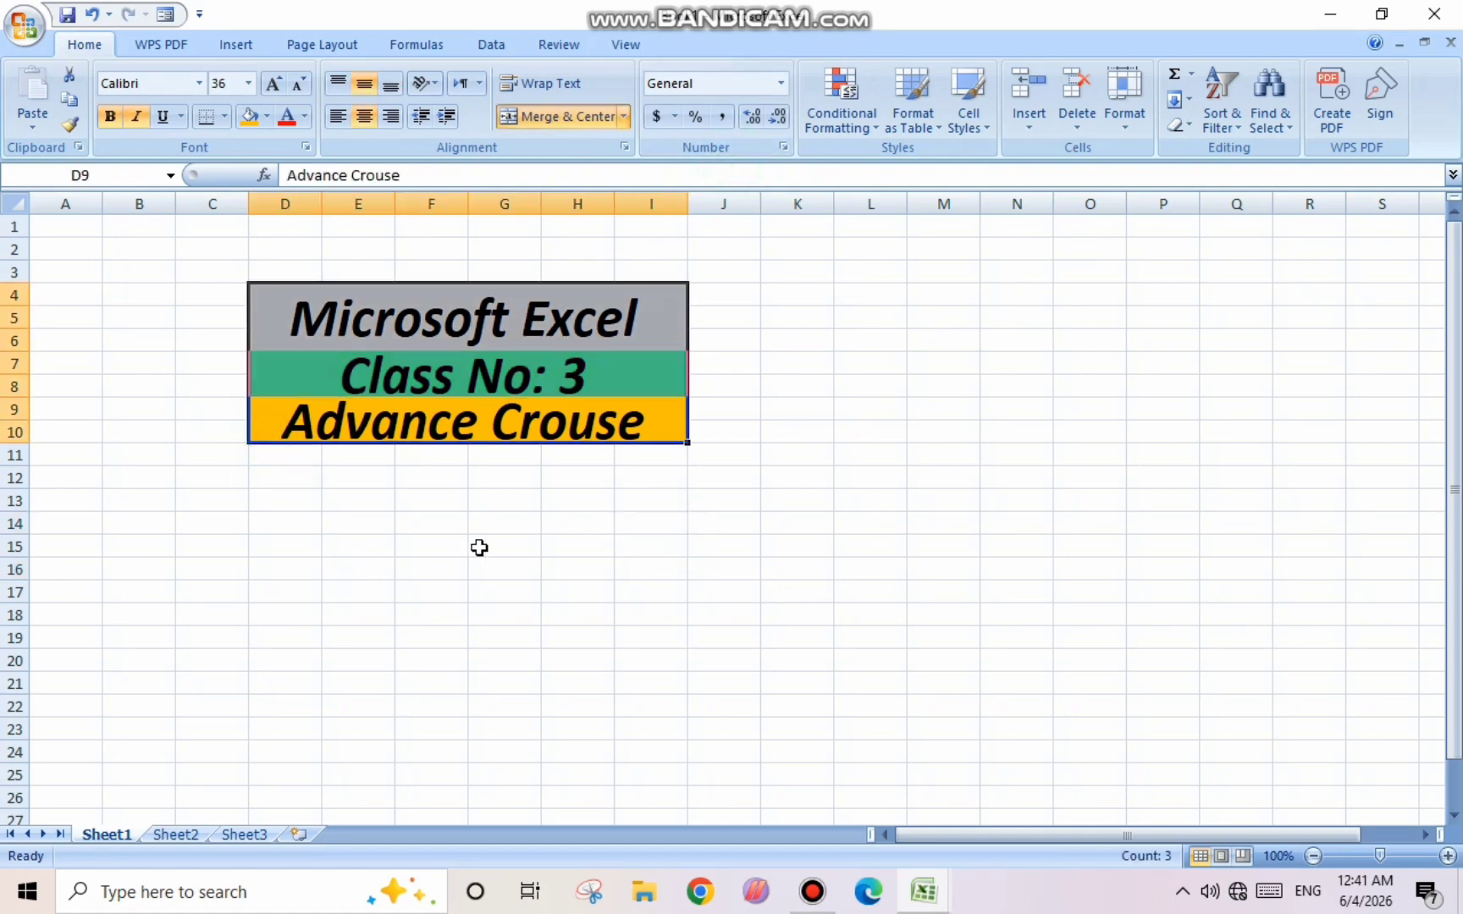
pyautogui.click(1171, 131)
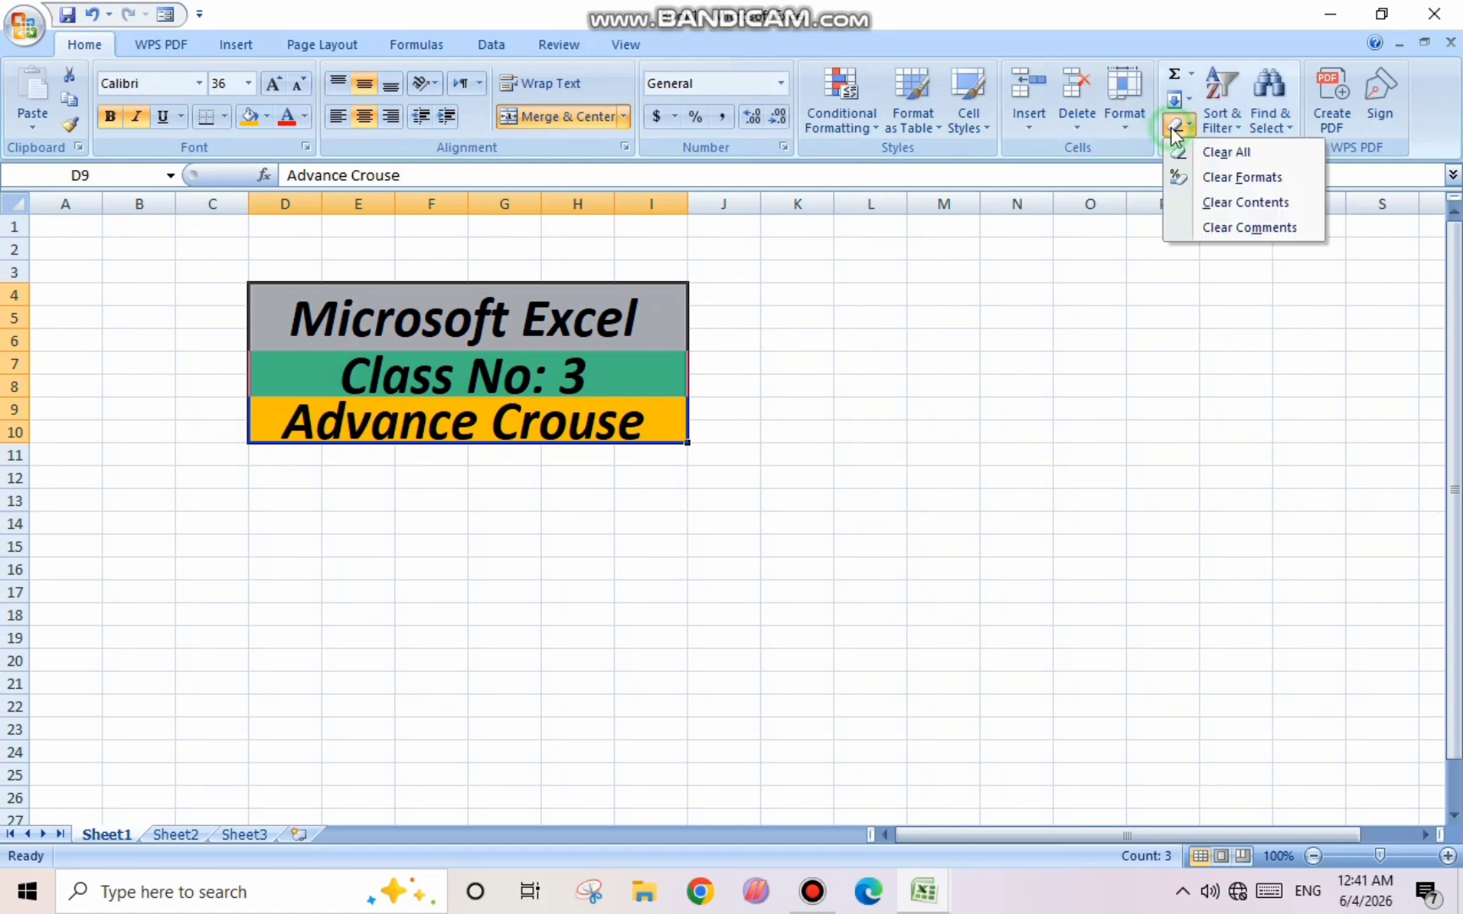
pyautogui.click(1219, 152)
pyautogui.click(855, 450)
pyautogui.click(438, 451)
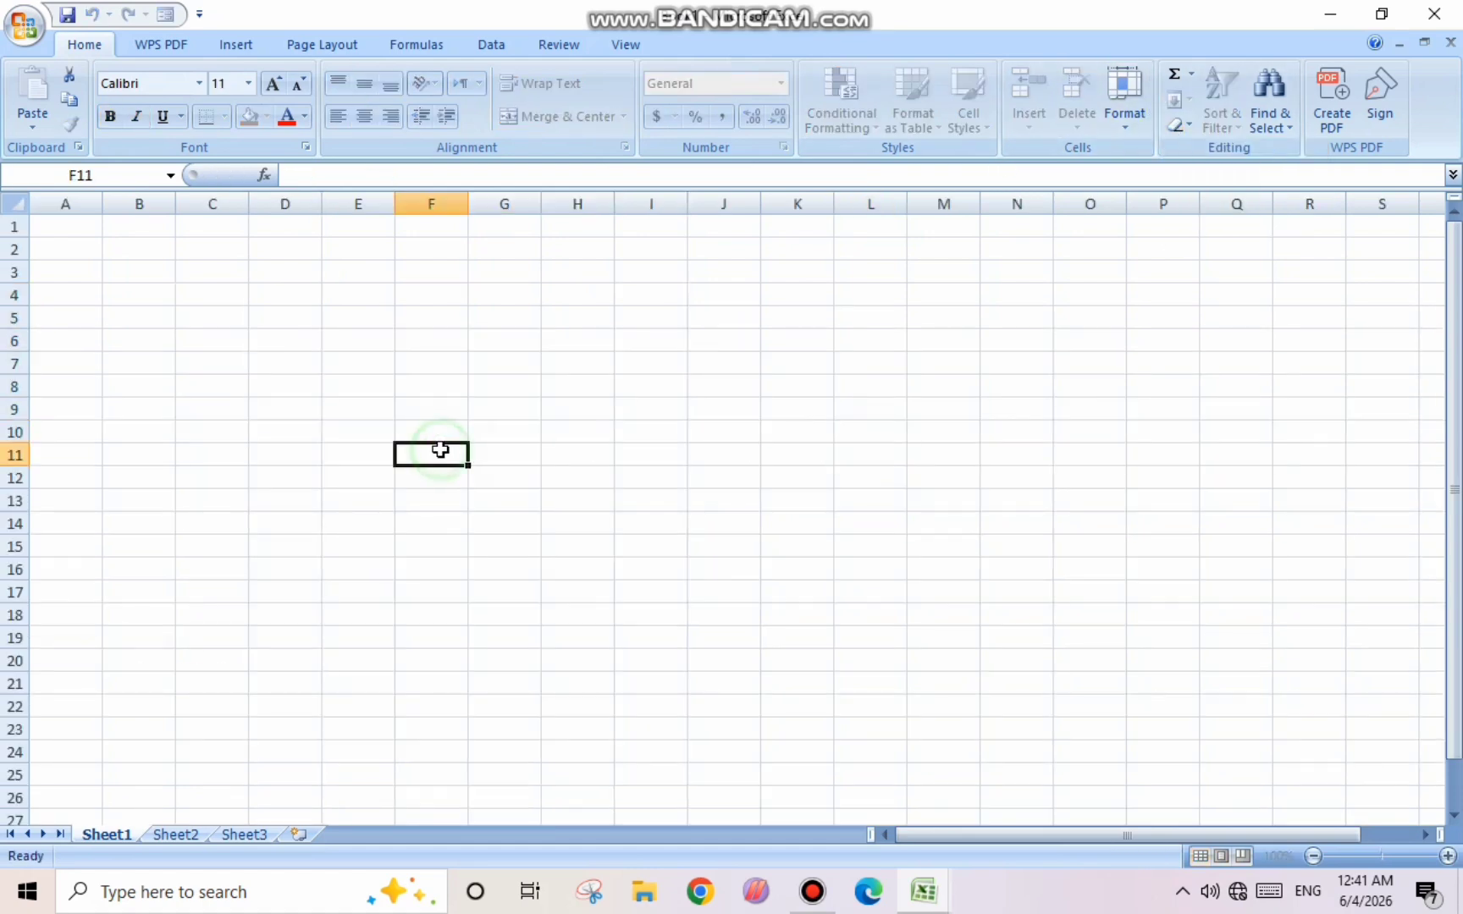
# - Zoom the worksheet in to 130%
pyautogui.click(379, 384)
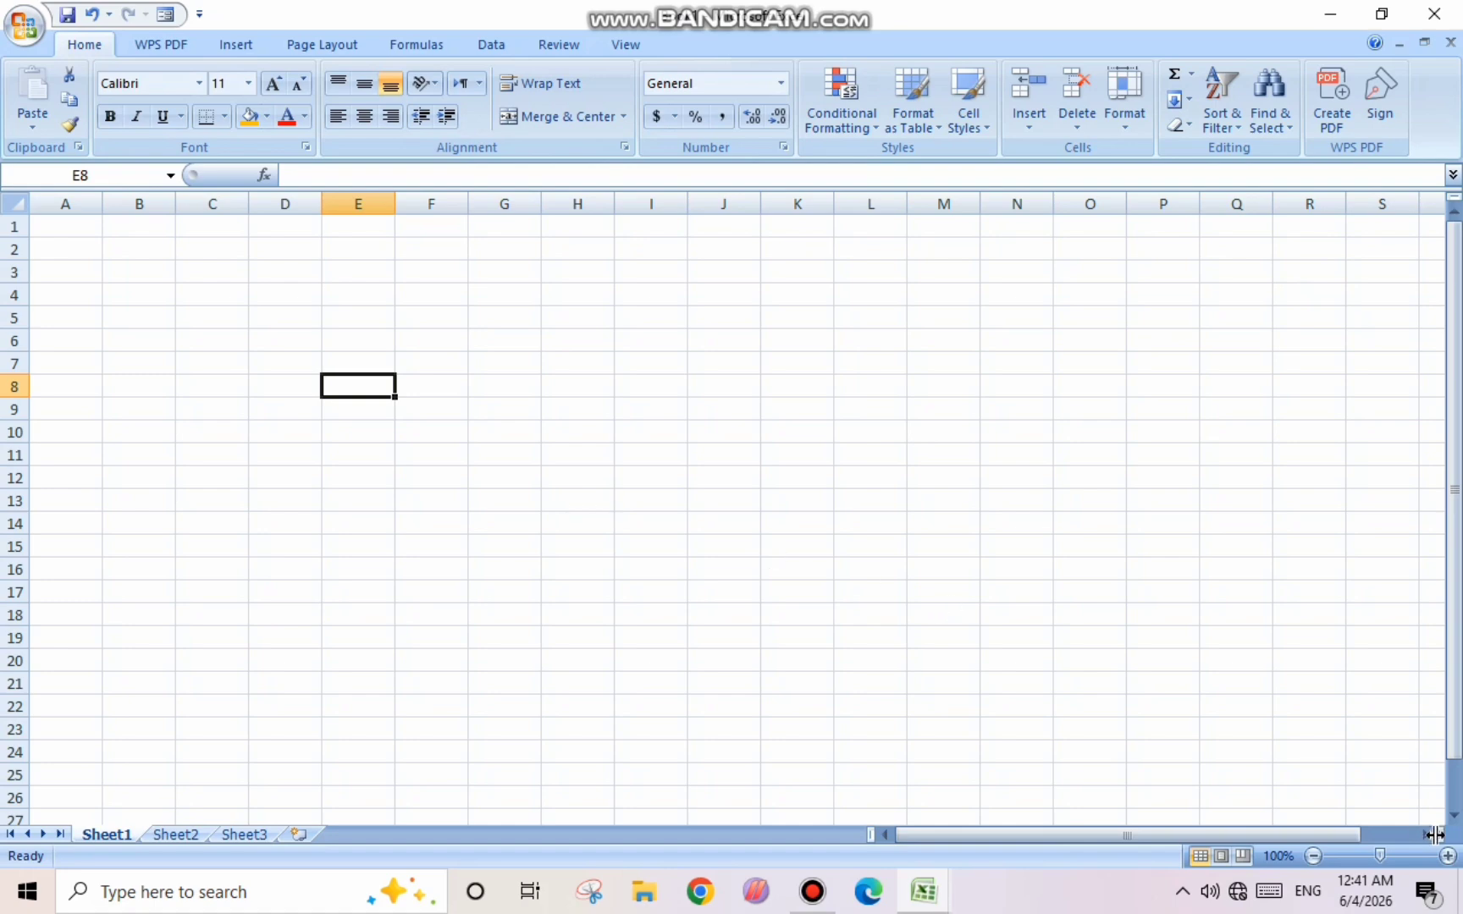
pyautogui.click(1448, 857)
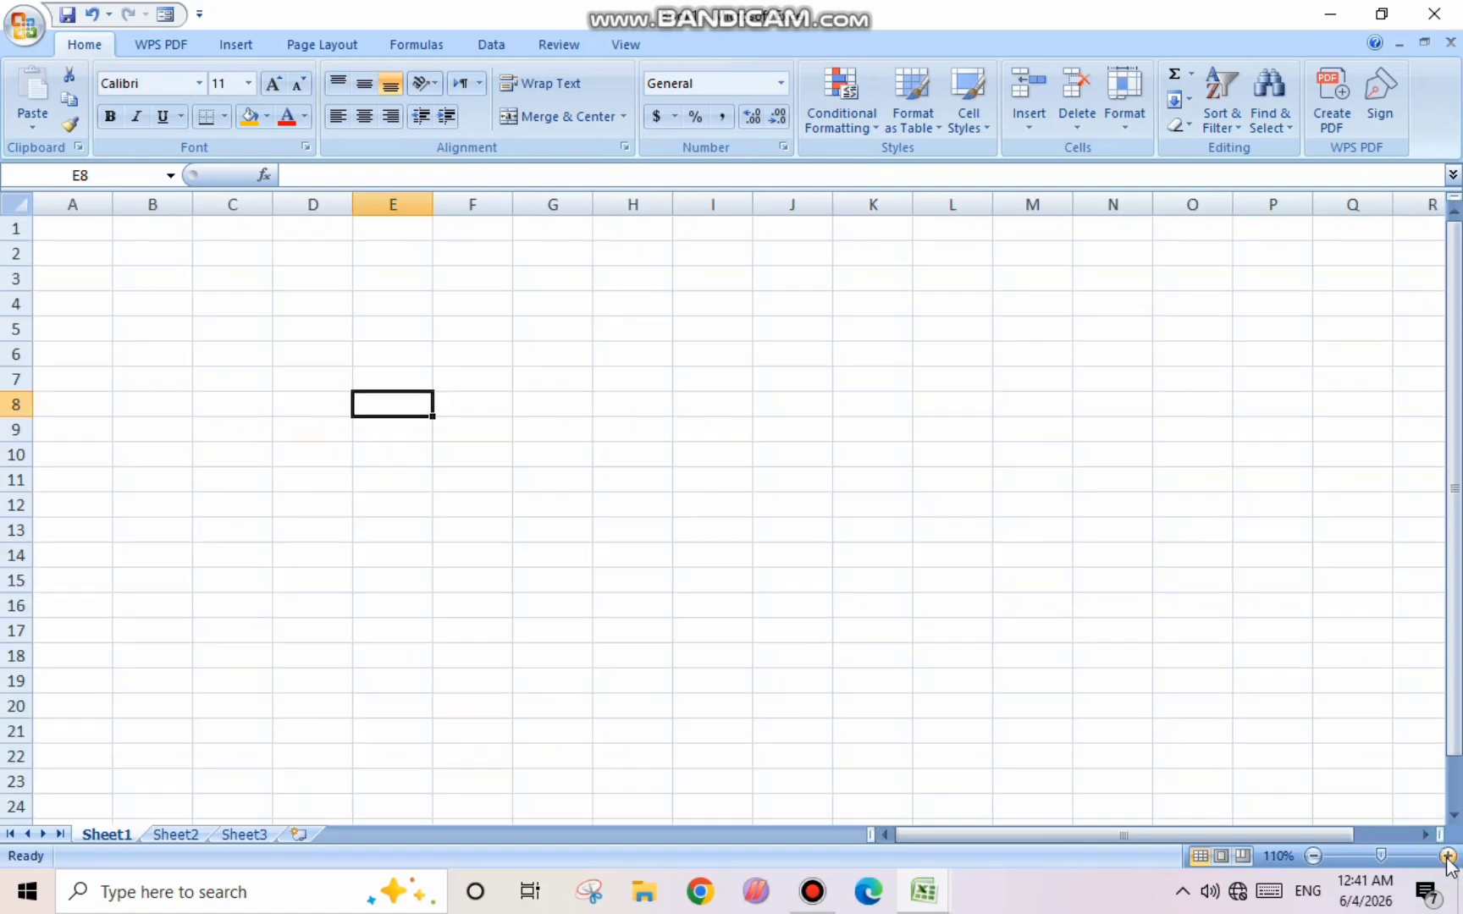
pyautogui.click(1448, 856)
pyautogui.click(1447, 857)
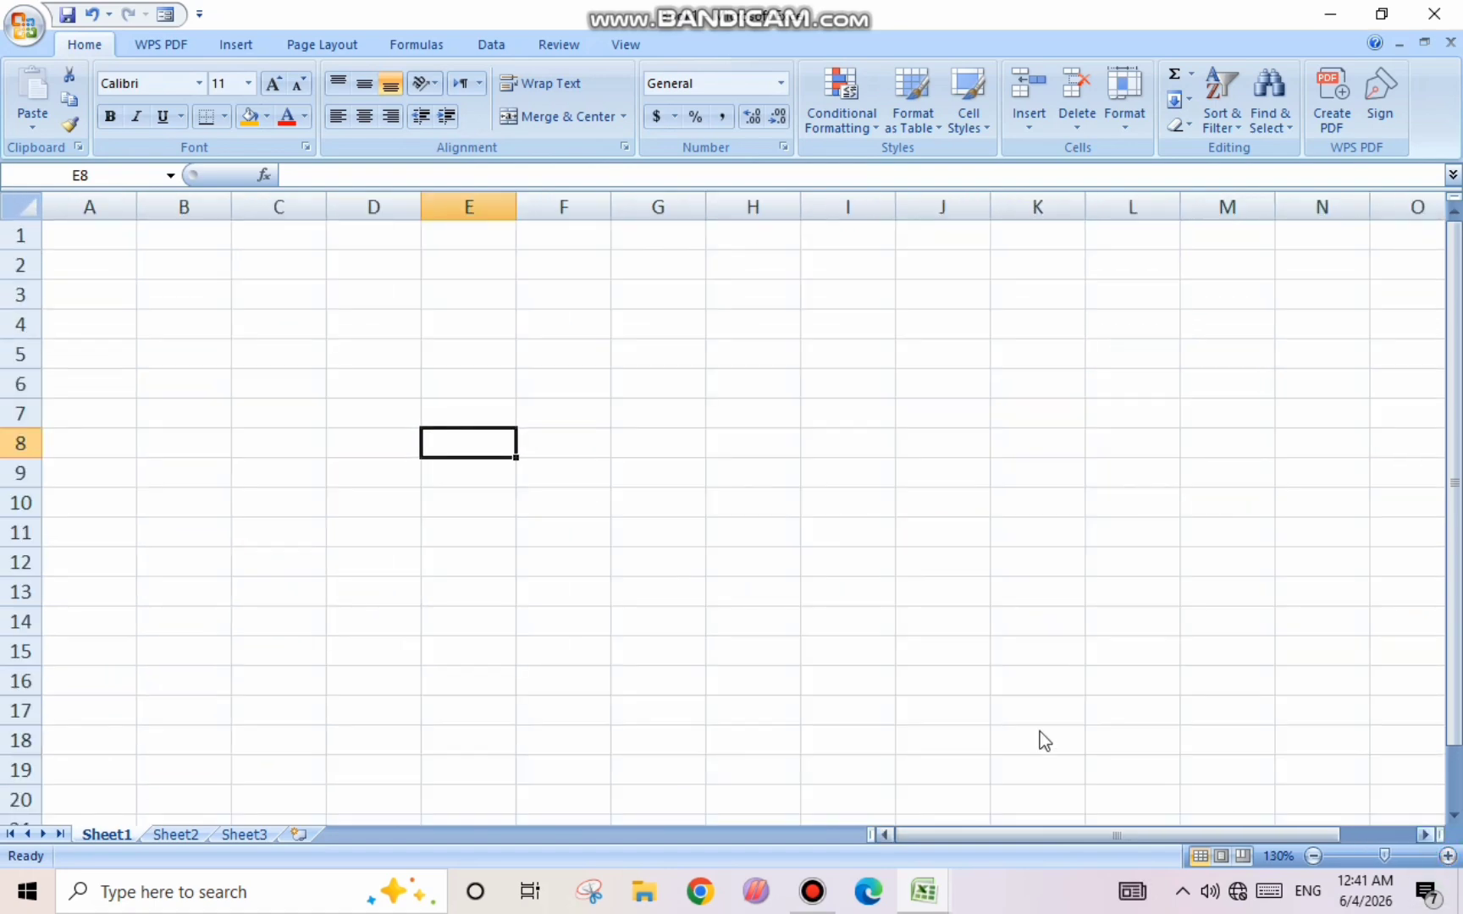
pyautogui.click(507, 479)
pyautogui.click(169, 359)
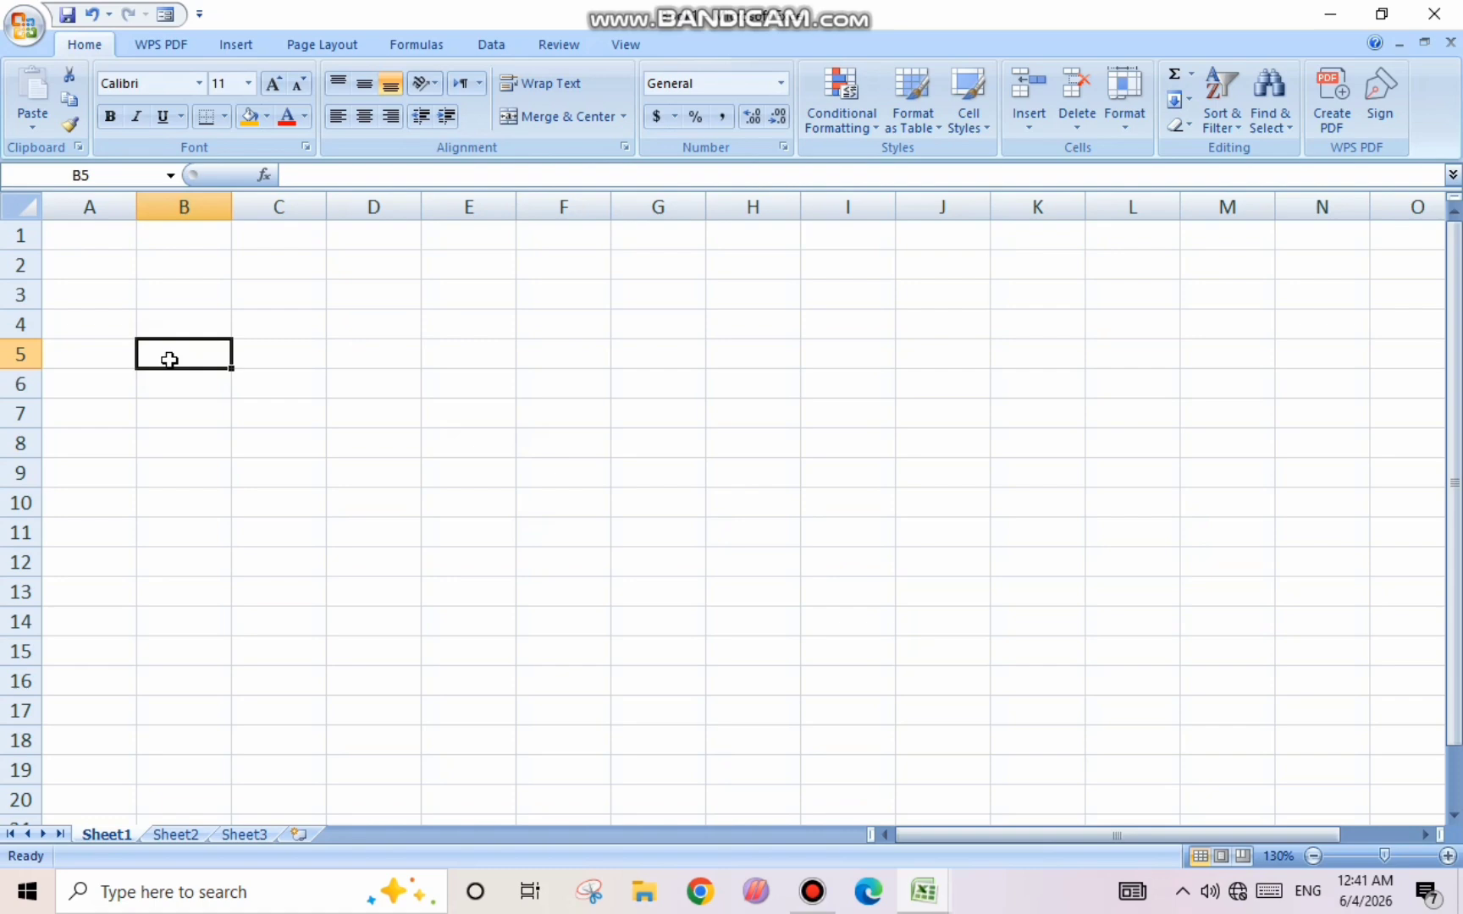
pyautogui.click(151, 267)
pyautogui.doubleClick(106, 273)
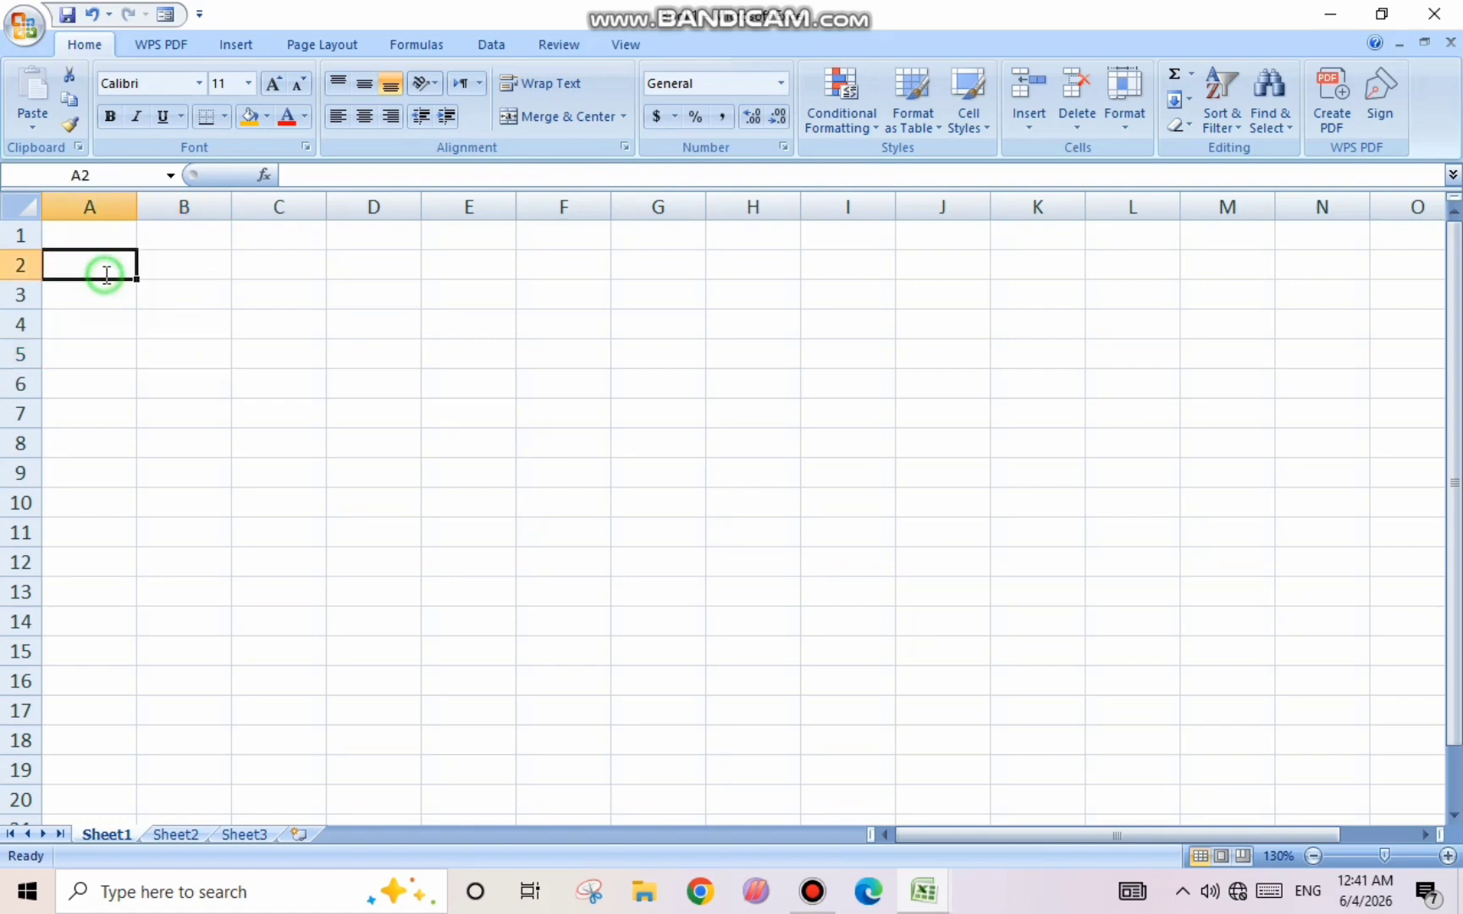
pyautogui.click(430, 464)
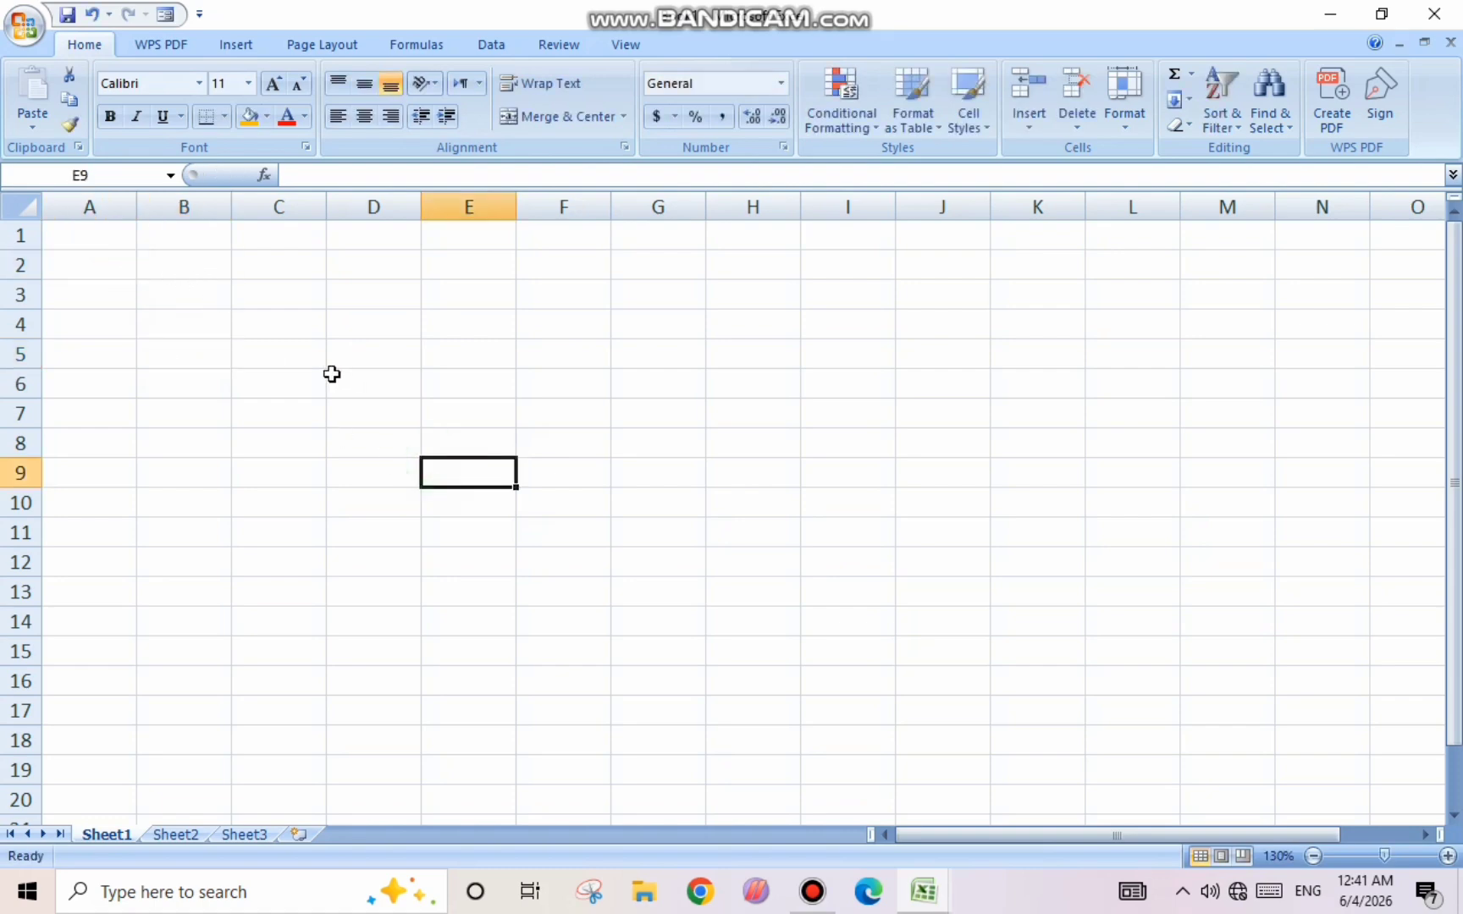
# - Enter the column headings "Sr No", "Date" and "My Pocket Money" in cells A1 to C1
pyautogui.click(95, 236)
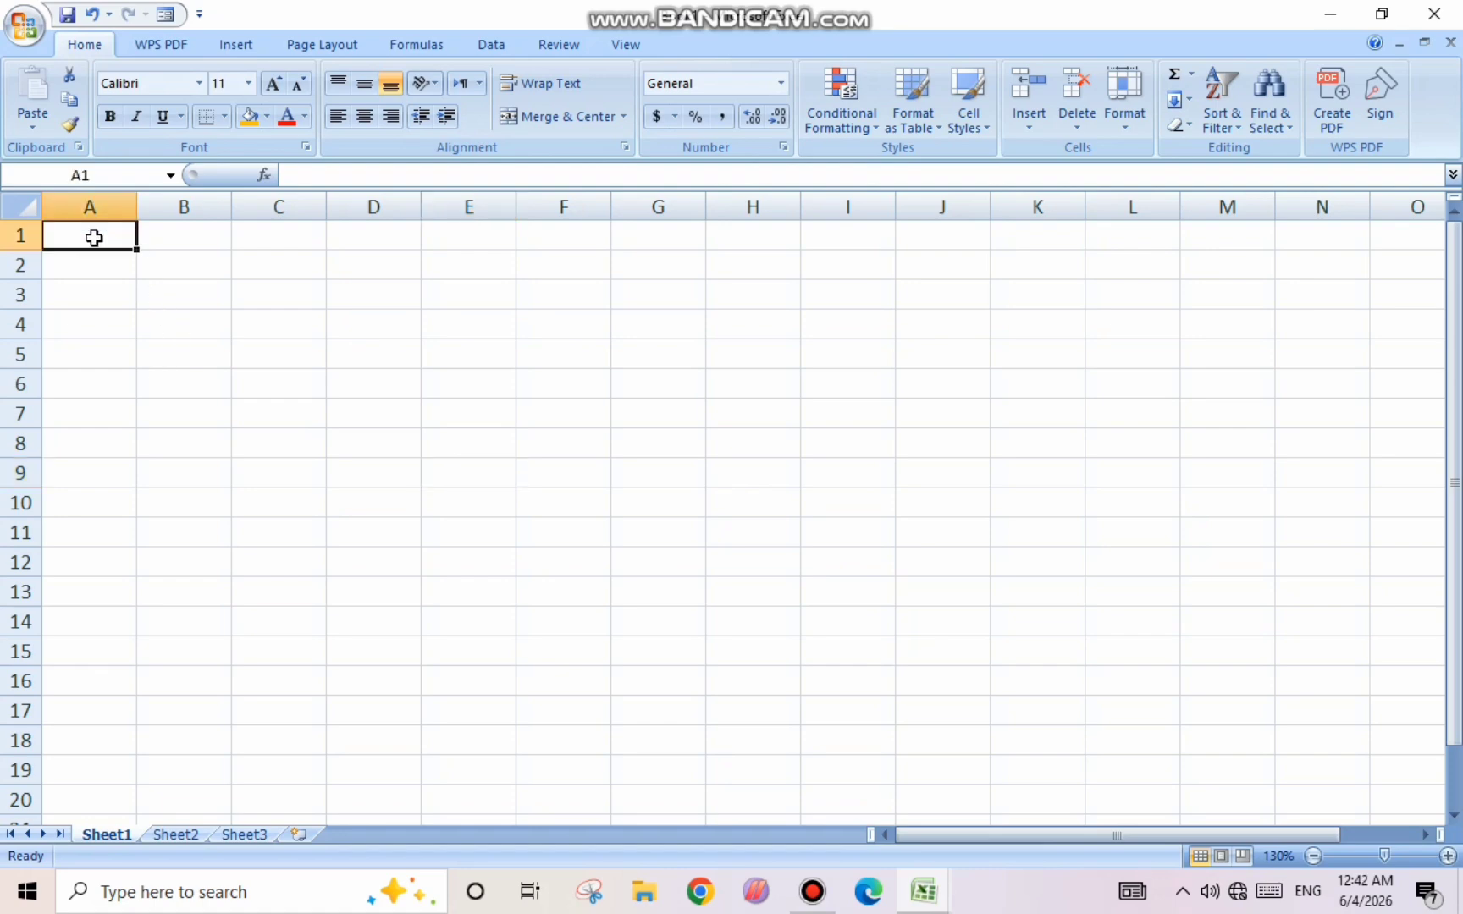
pyautogui.write('Sr No')
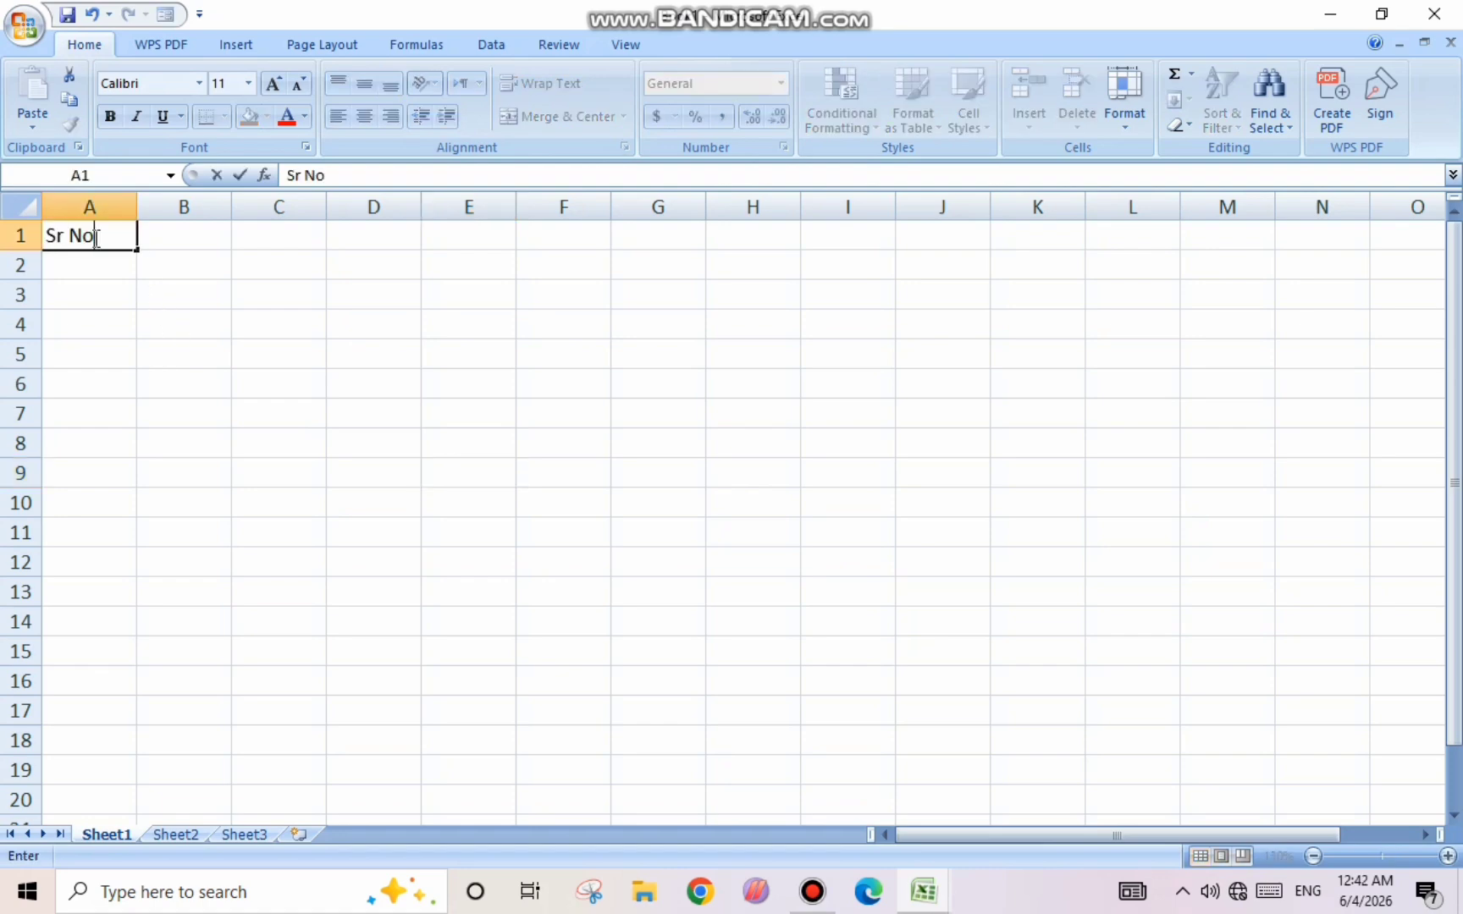
pyautogui.press('Tab')
pyautogui.write('D')
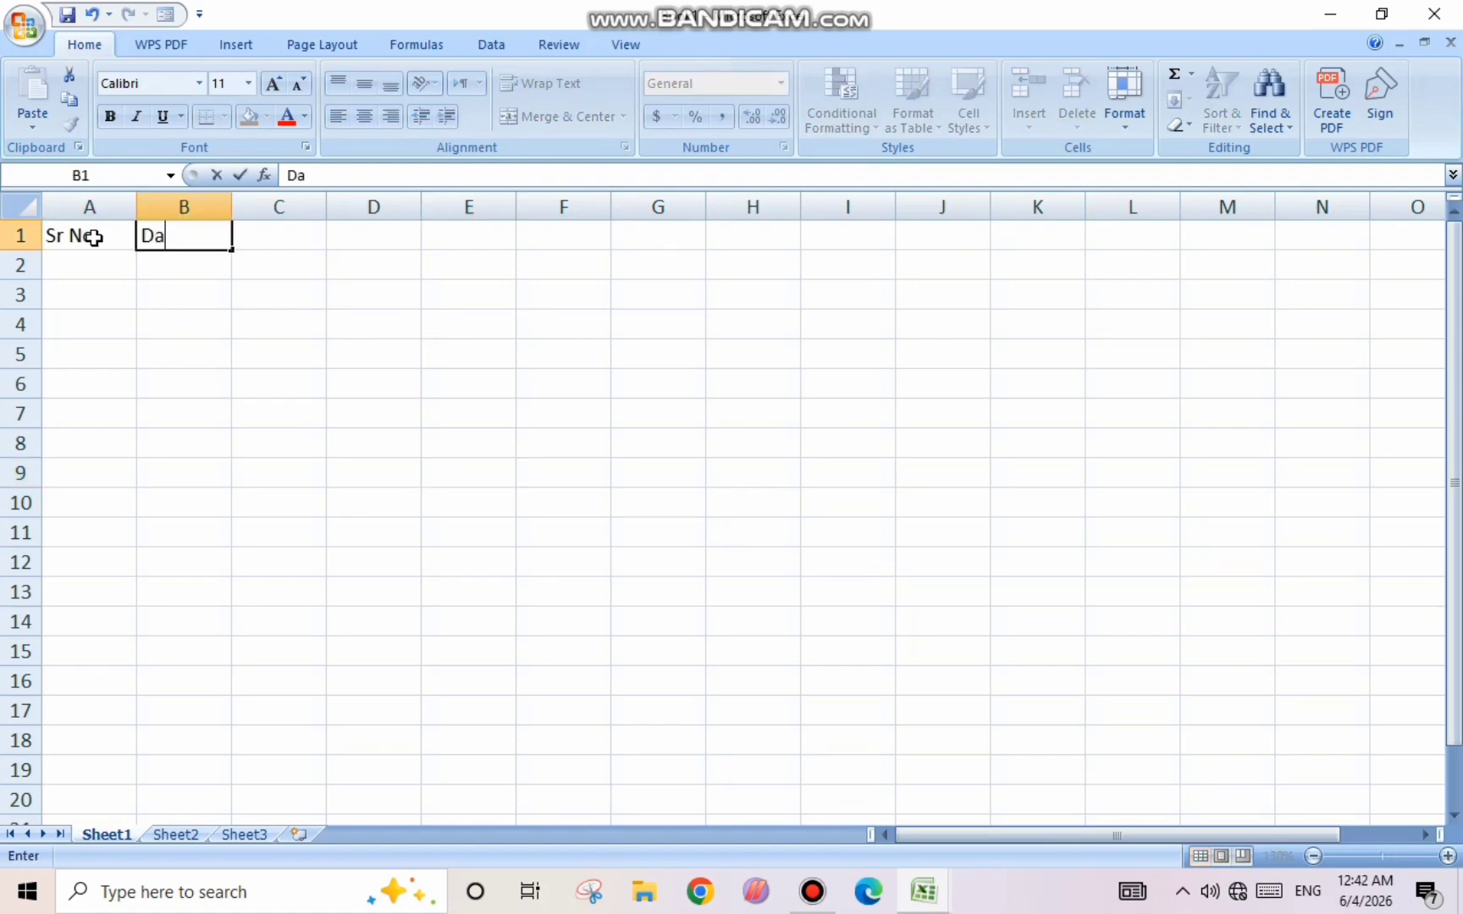
pyautogui.press('Tab')
pyautogui.write('My')
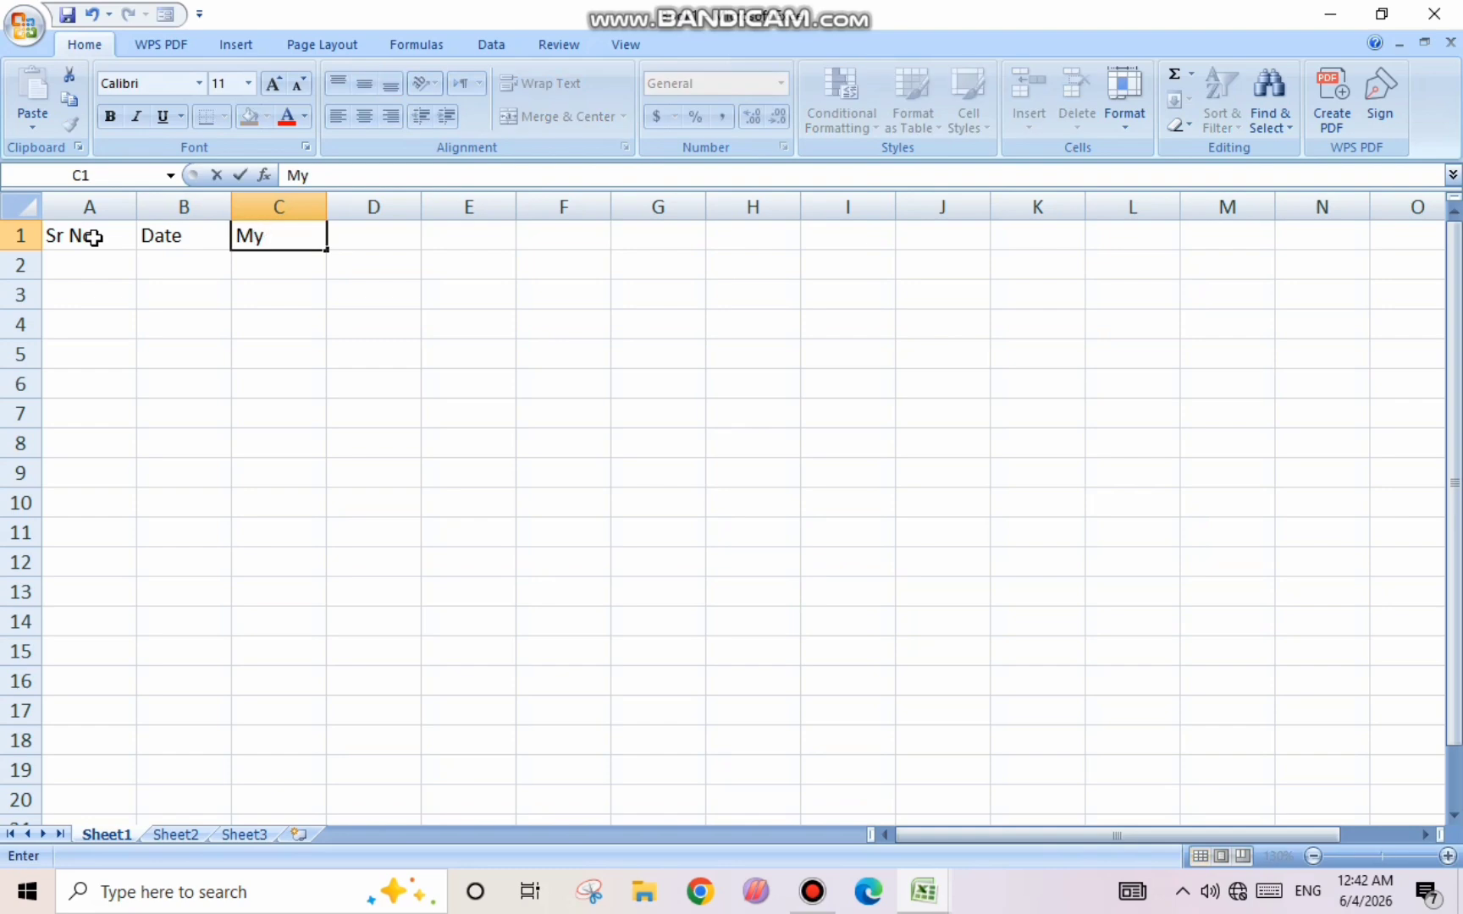
pyautogui.write(' Pocket Mon')
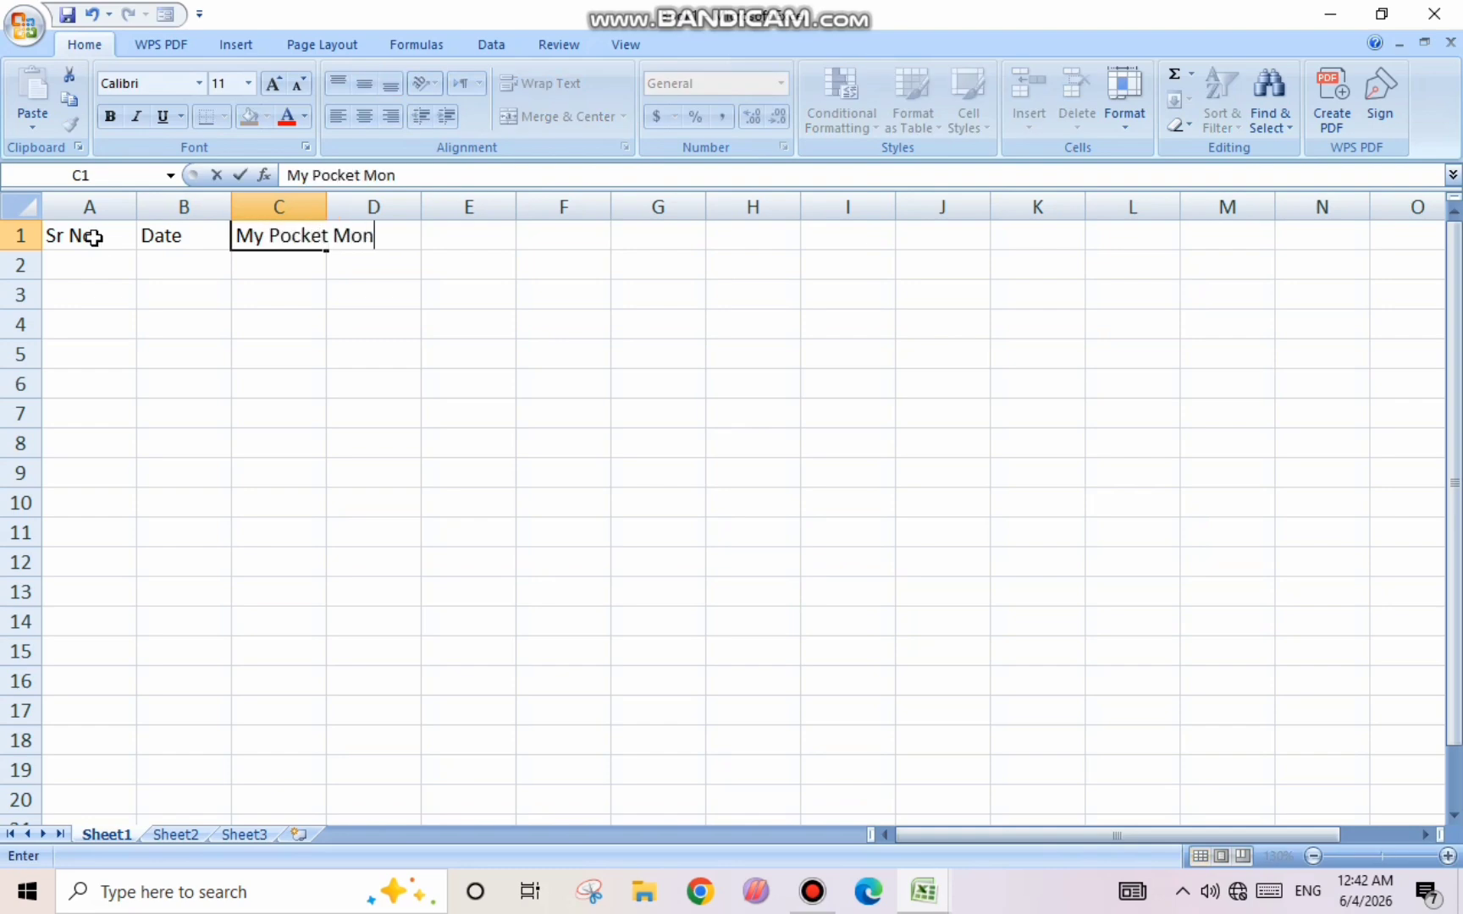
pyautogui.press('BackSpace')
pyautogui.press('BackSpace')
pyautogui.write('ney')
pyautogui.click(184, 324)
# - Widen column C to fit its "My Pocket Money" heading
pyautogui.click(283, 236)
pyautogui.click(328, 208)
pyautogui.doubleClick(327, 210)
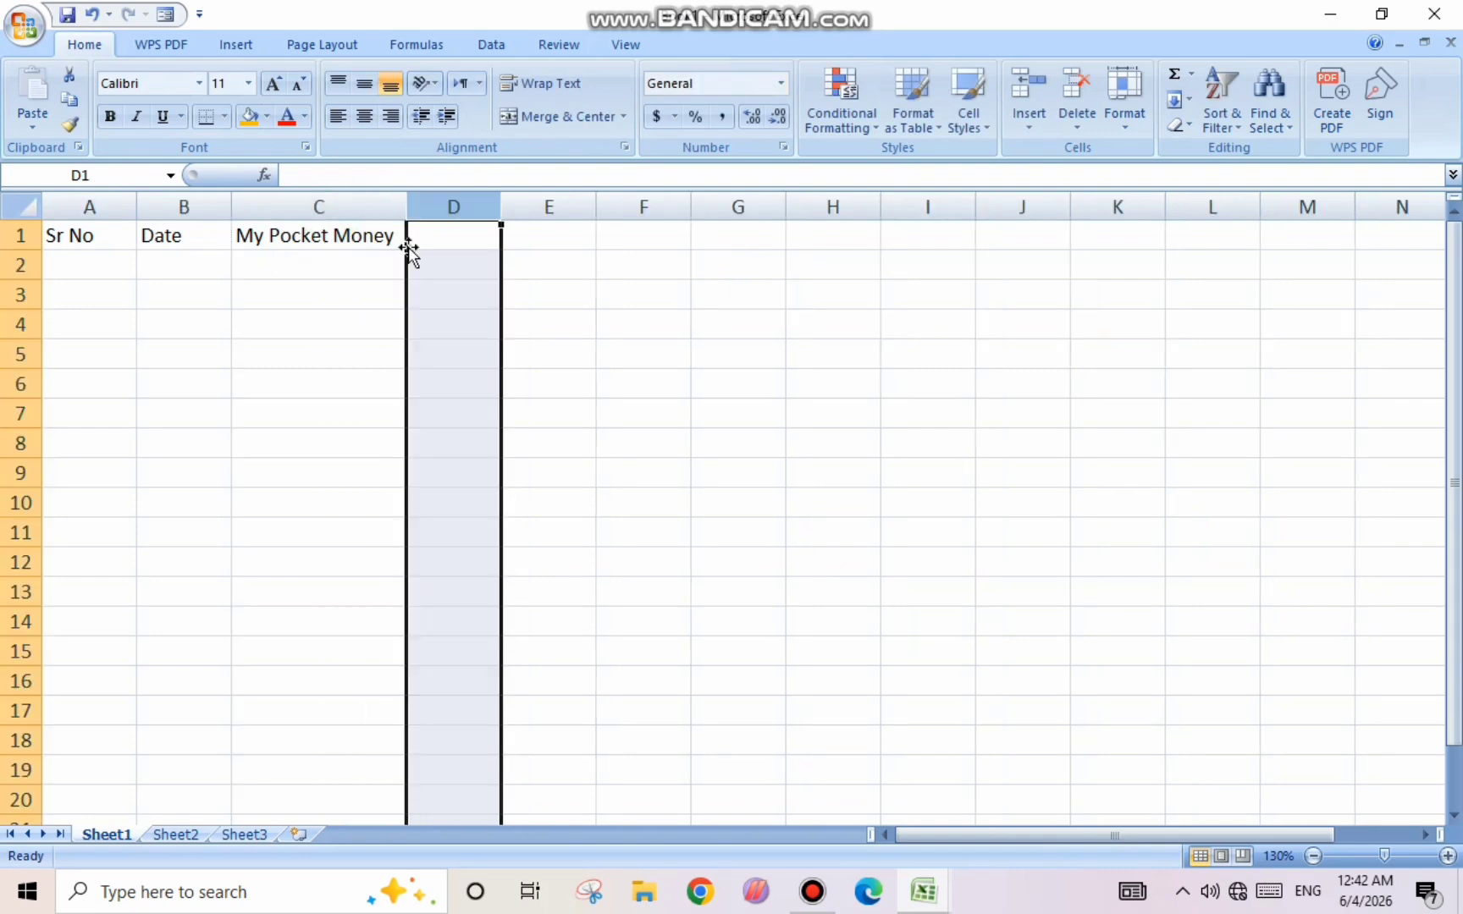
# - Enter the heading "My Expence" in cell D1
pyautogui.doubleClick(414, 239)
pyautogui.write('My')
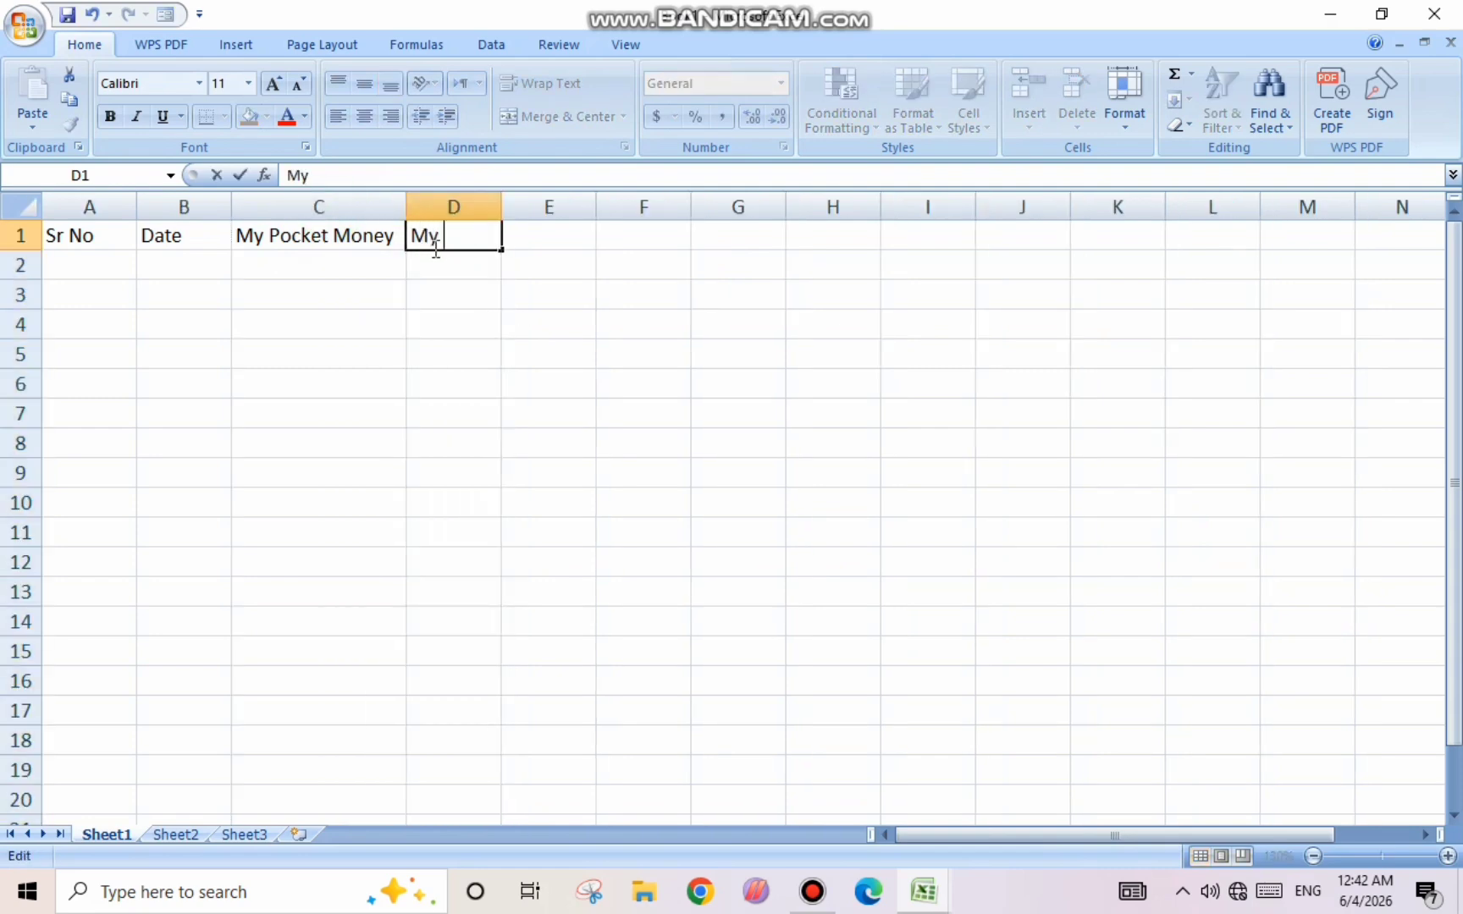
pyautogui.write(' Expenc')
pyautogui.press('BackSpace')
pyautogui.write('pence')
pyautogui.press('Return')
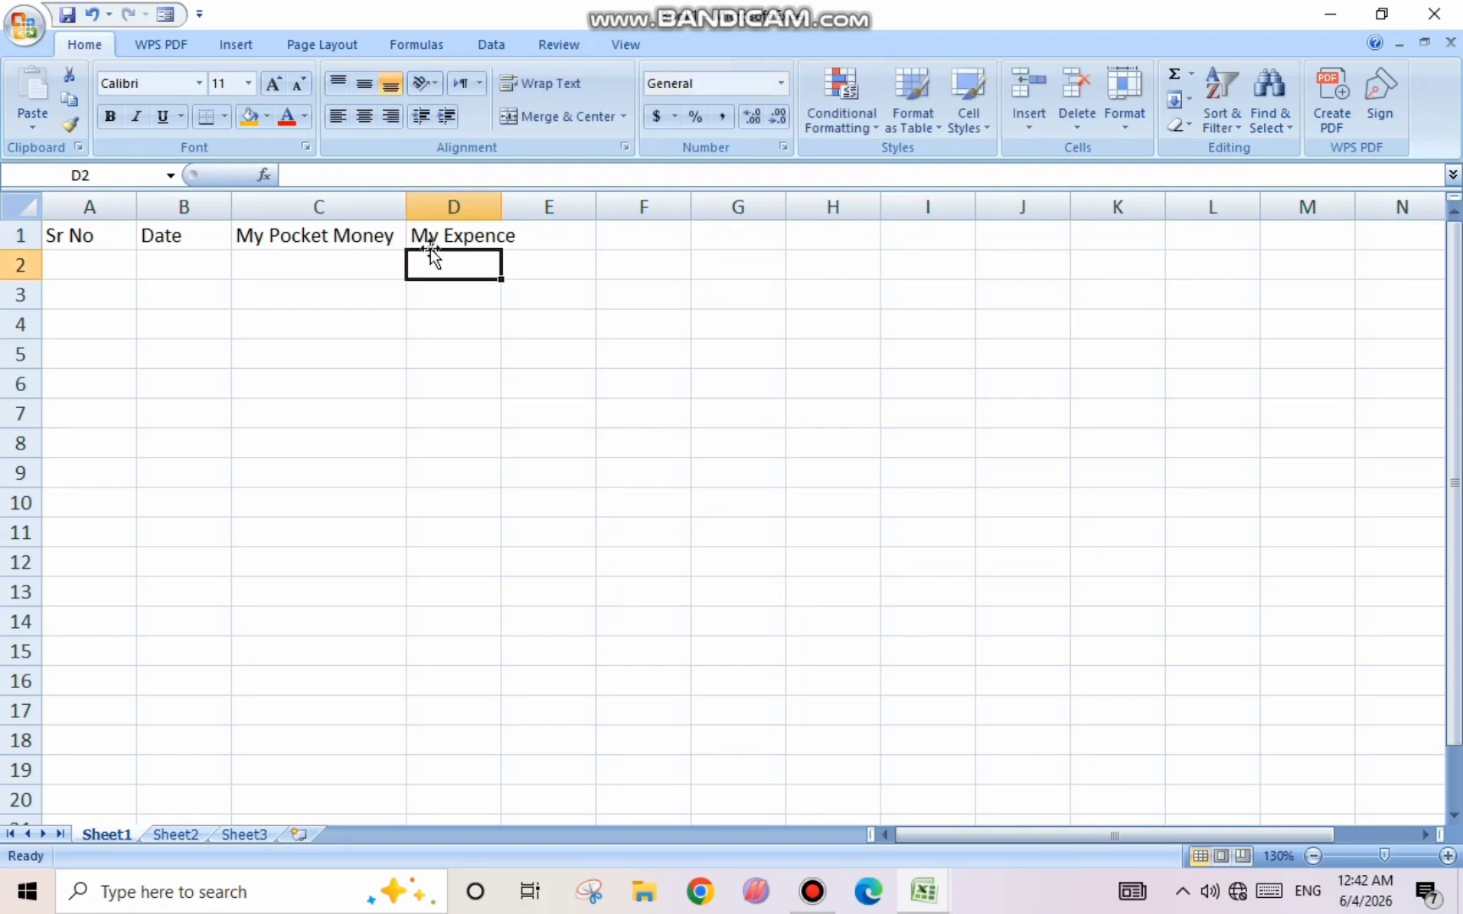
# - Enter the heading "My saving" in cell E1
pyautogui.press('Right')
pyautogui.press('Up')
pyautogui.write('My sa')
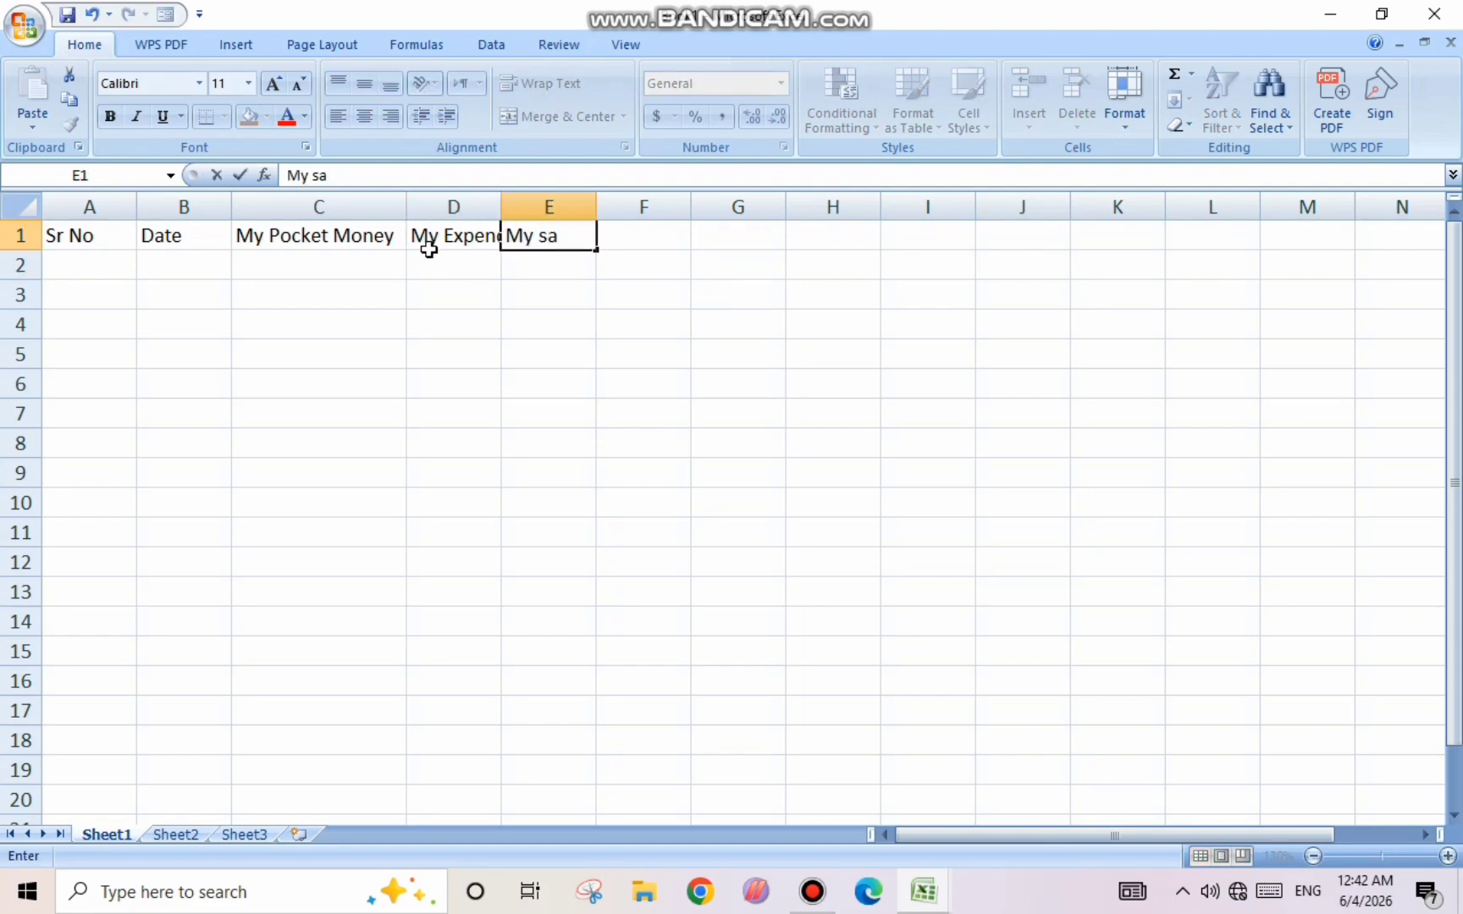
pyautogui.write('ving')
pyautogui.click(568, 320)
# - Autofit the widths of columns D and E to their headings
pyautogui.doubleClick(501, 205)
pyautogui.doubleClick(621, 206)
pyautogui.click(579, 377)
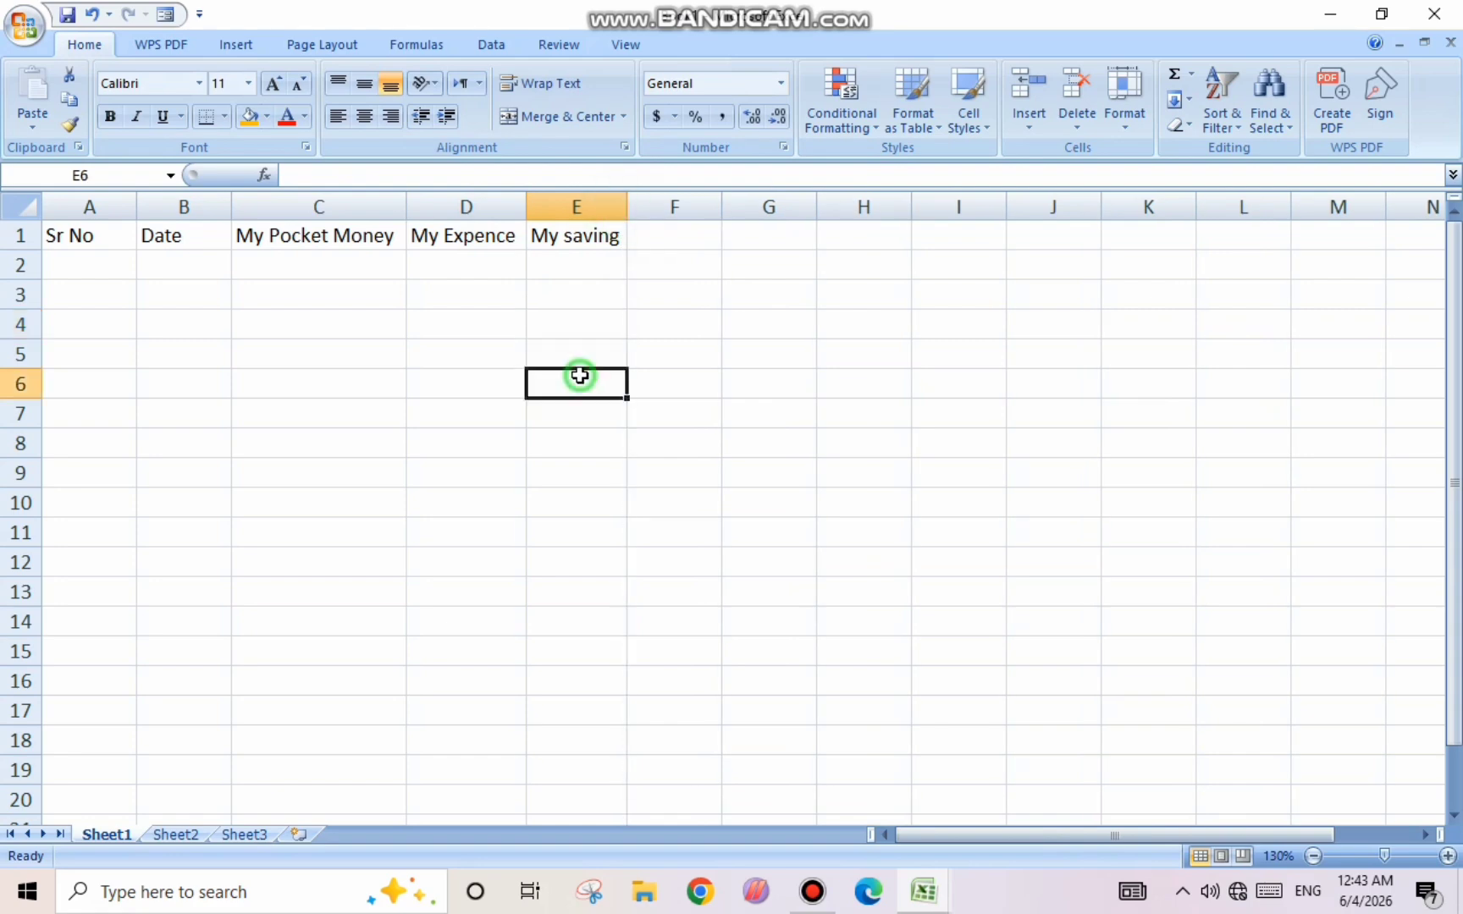
# - Enter the serial numbers 1 and 2 in cells A2 and A3 under Sr No
pyautogui.click(75, 264)
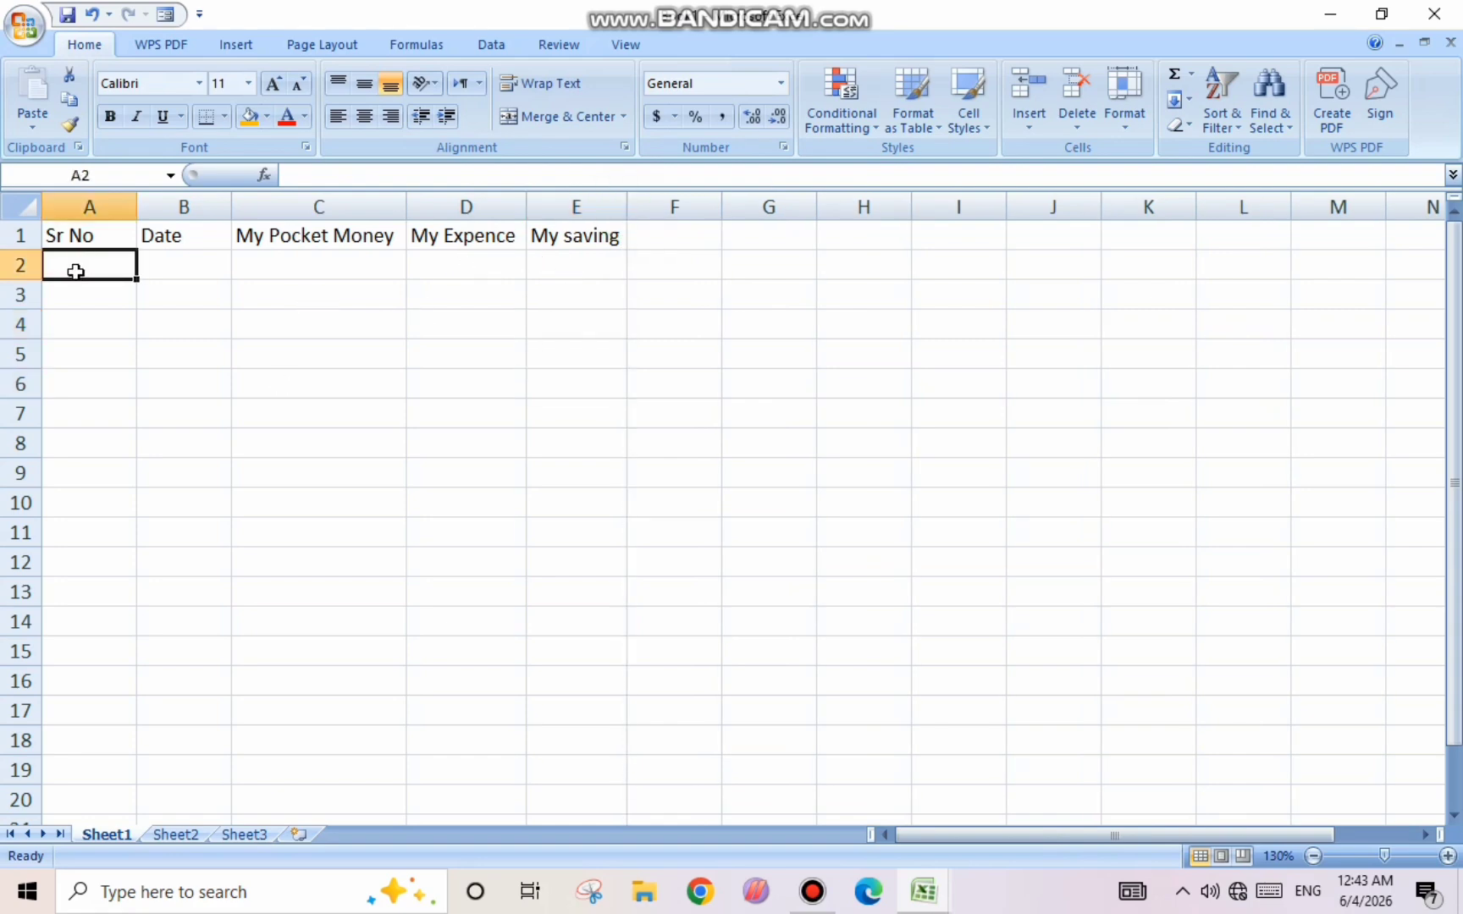
pyautogui.write('1')
pyautogui.click(108, 275)
pyautogui.click(99, 290)
pyautogui.write('2')
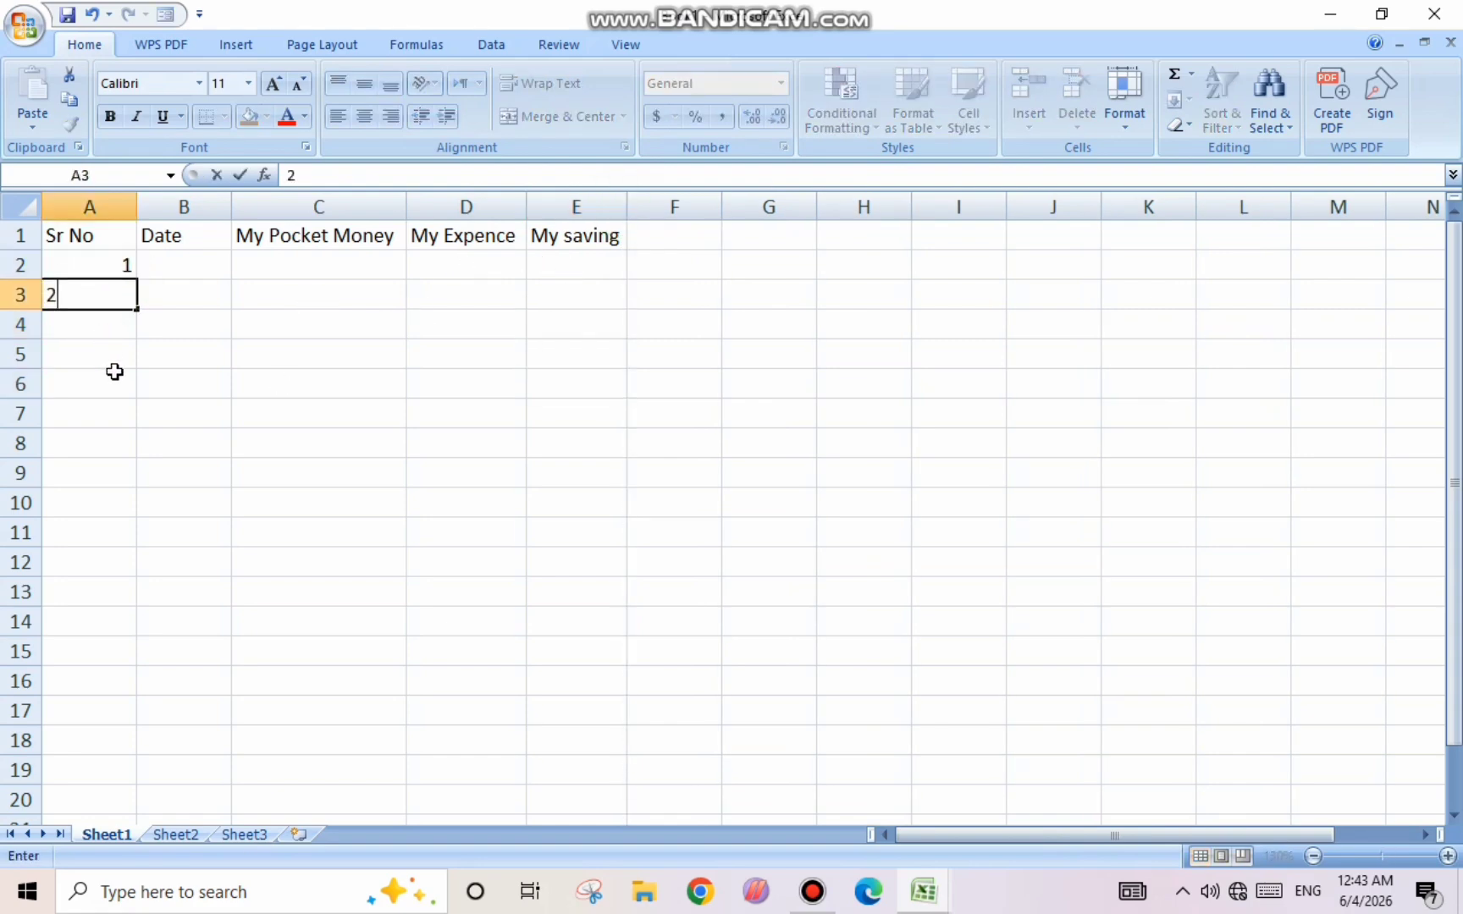
pyautogui.click(114, 371)
# - Extend the Sr No series from cells A2 and A3 down to 10 in cell A11
pyautogui.click(114, 266)
pyautogui.click(106, 295)
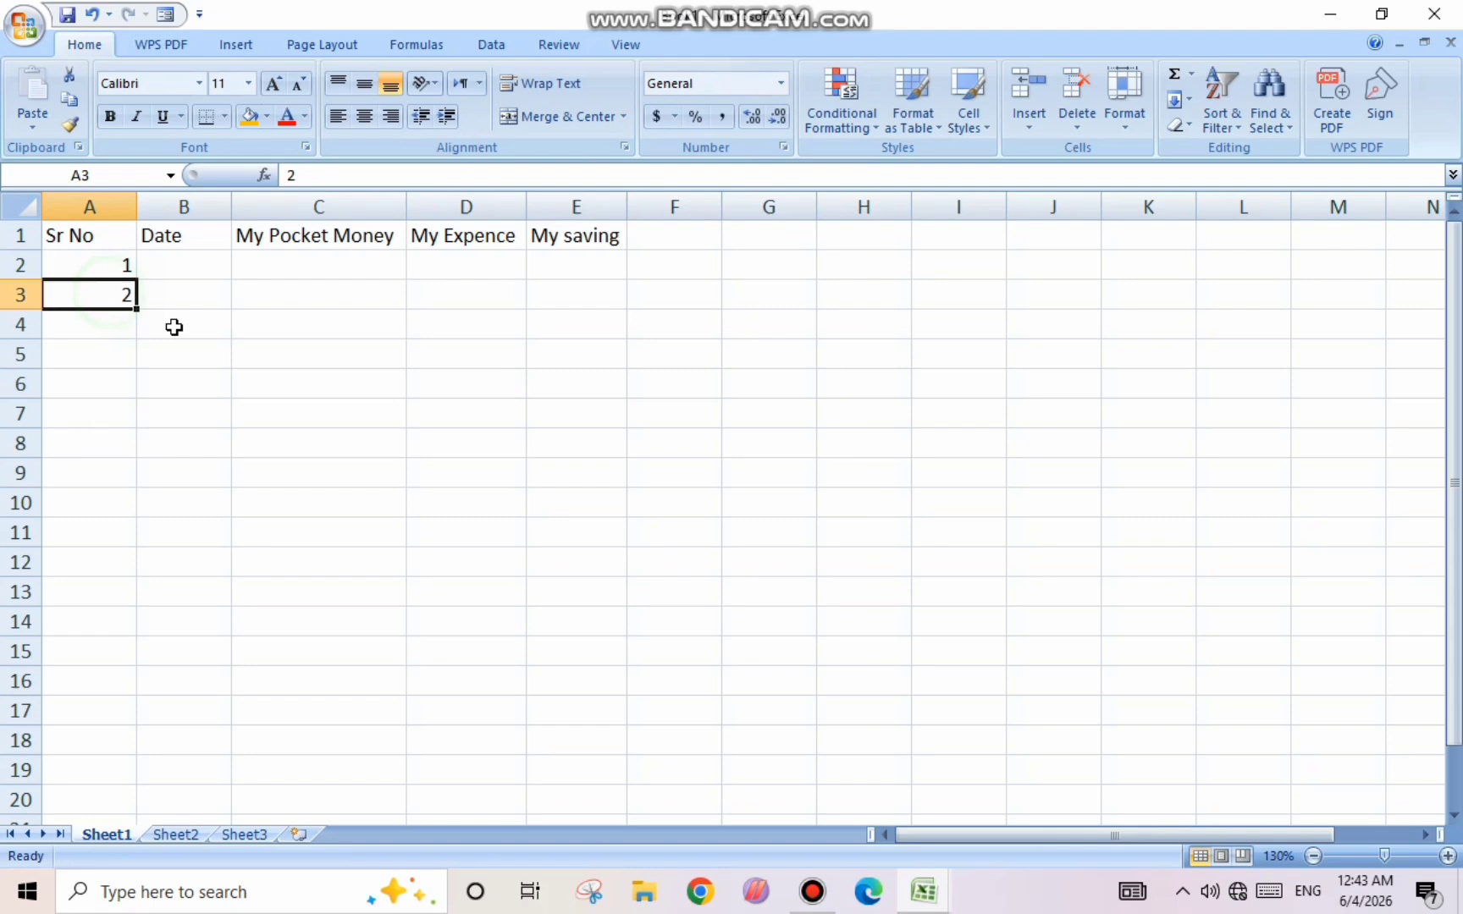
pyautogui.keyDown('shift'); pyautogui.click(114, 261); pyautogui.keyUp('shift')
pyautogui.click(137, 308)
pyautogui.click(130, 355)
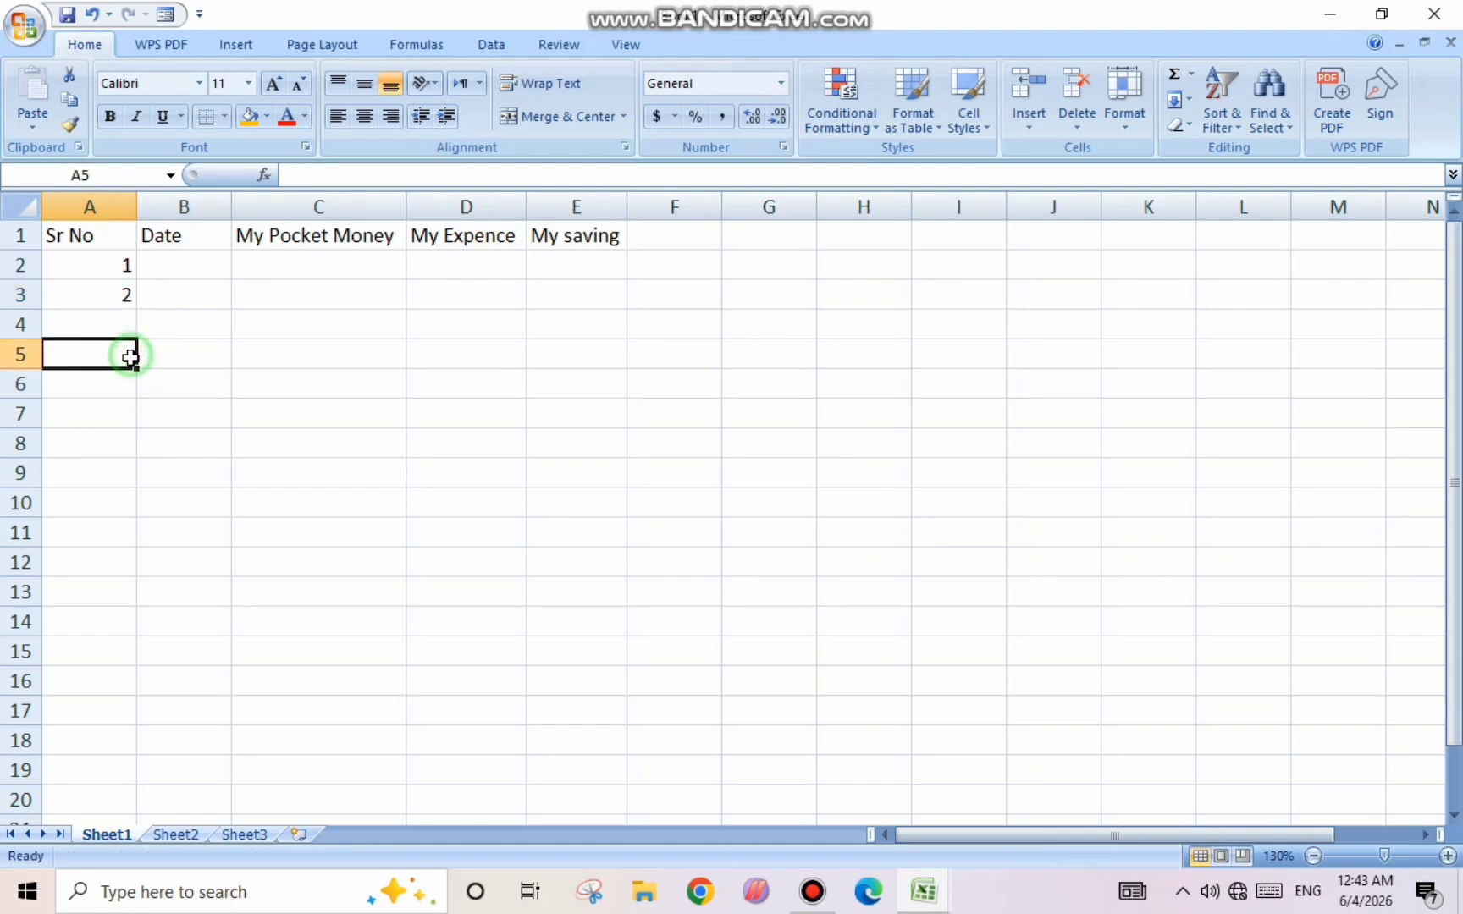
pyautogui.click(128, 409)
pyautogui.moveTo(105, 263); pyautogui.dragTo(136, 548)
# - Enter the dates 1-9-2025 and 2-9-2025 in cells B2 and B3 under Date
pyautogui.click(185, 259)
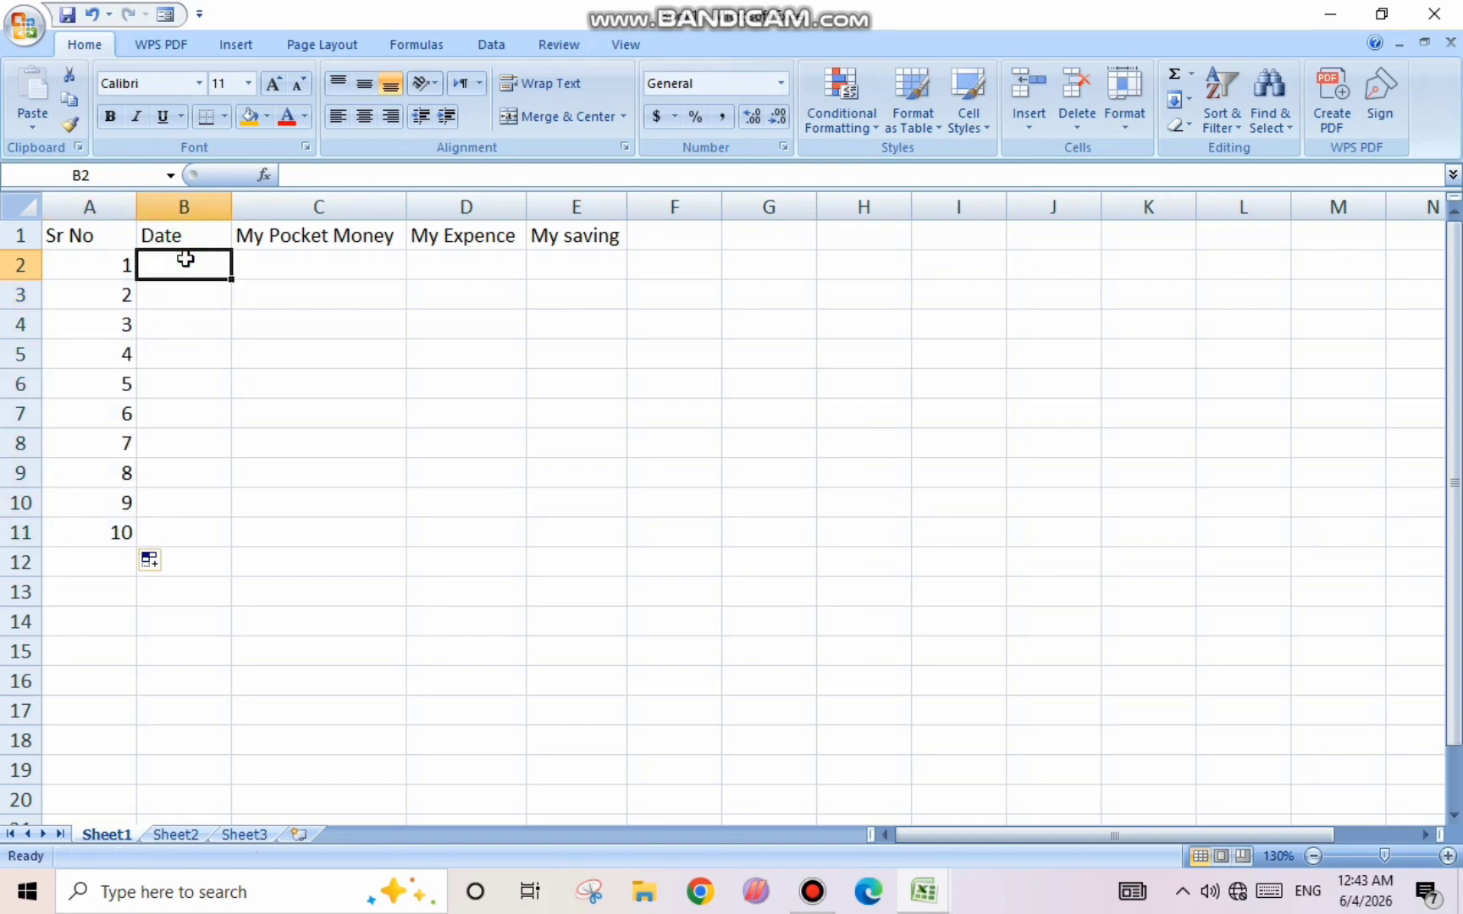
pyautogui.write('1-')
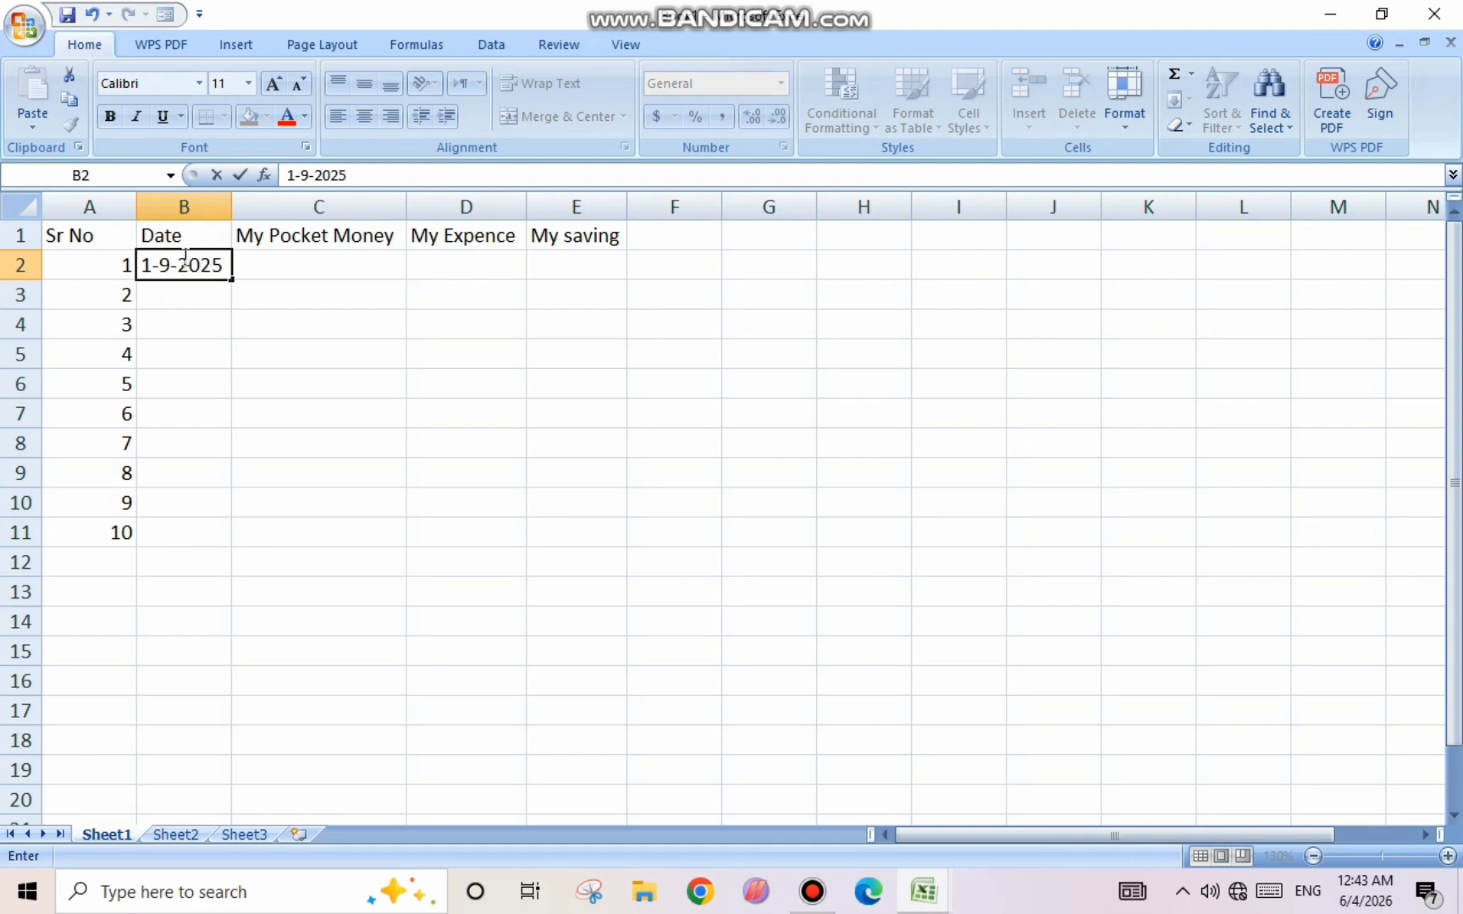
pyautogui.write('9-2025')
pyautogui.click(147, 297)
pyautogui.write('2')
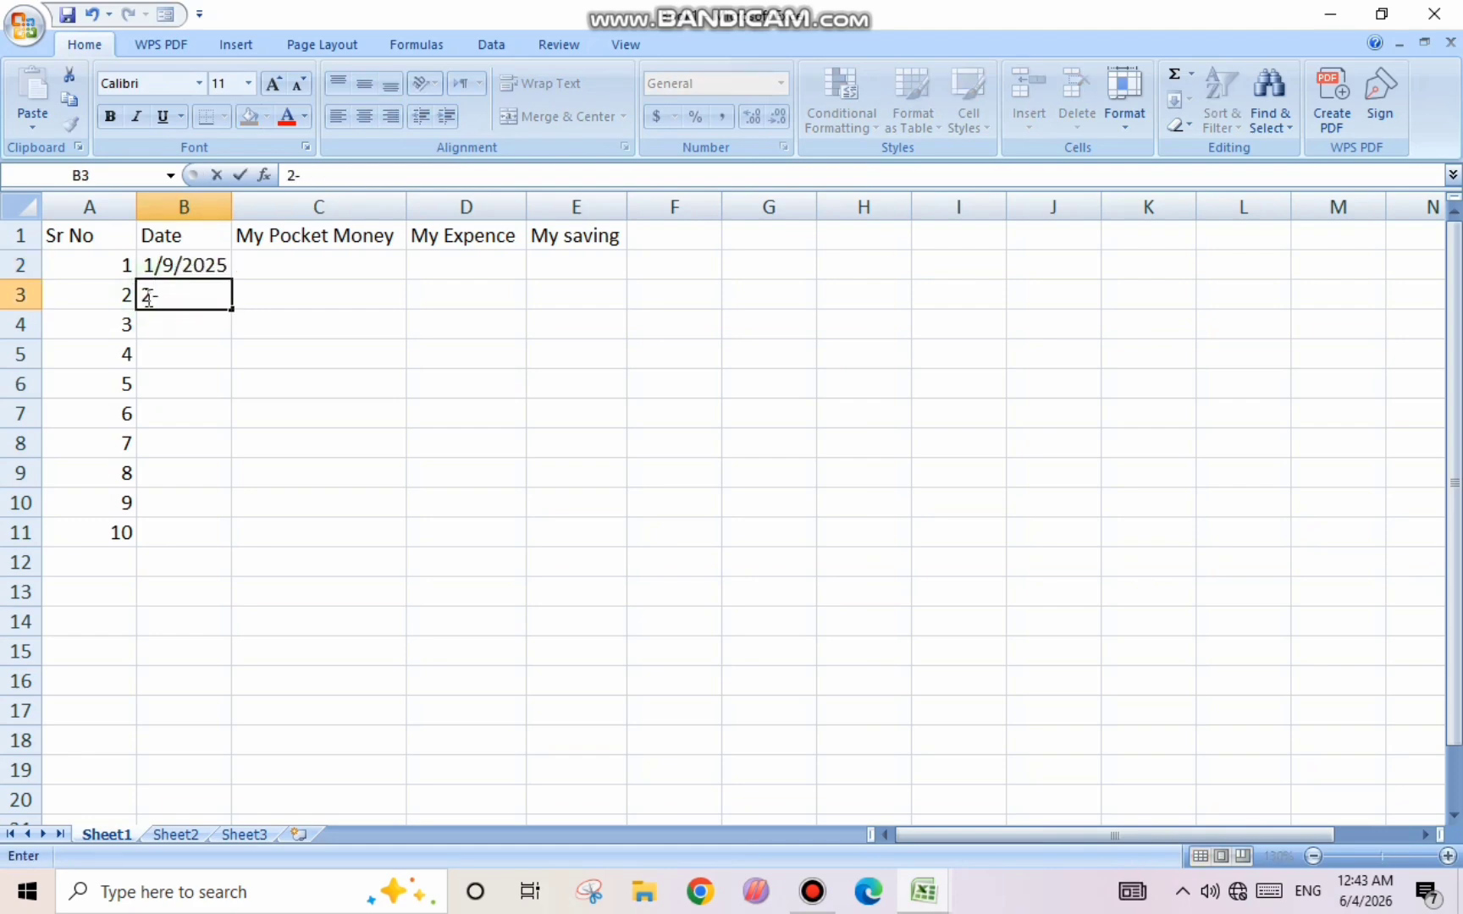
pyautogui.write('-9-2025')
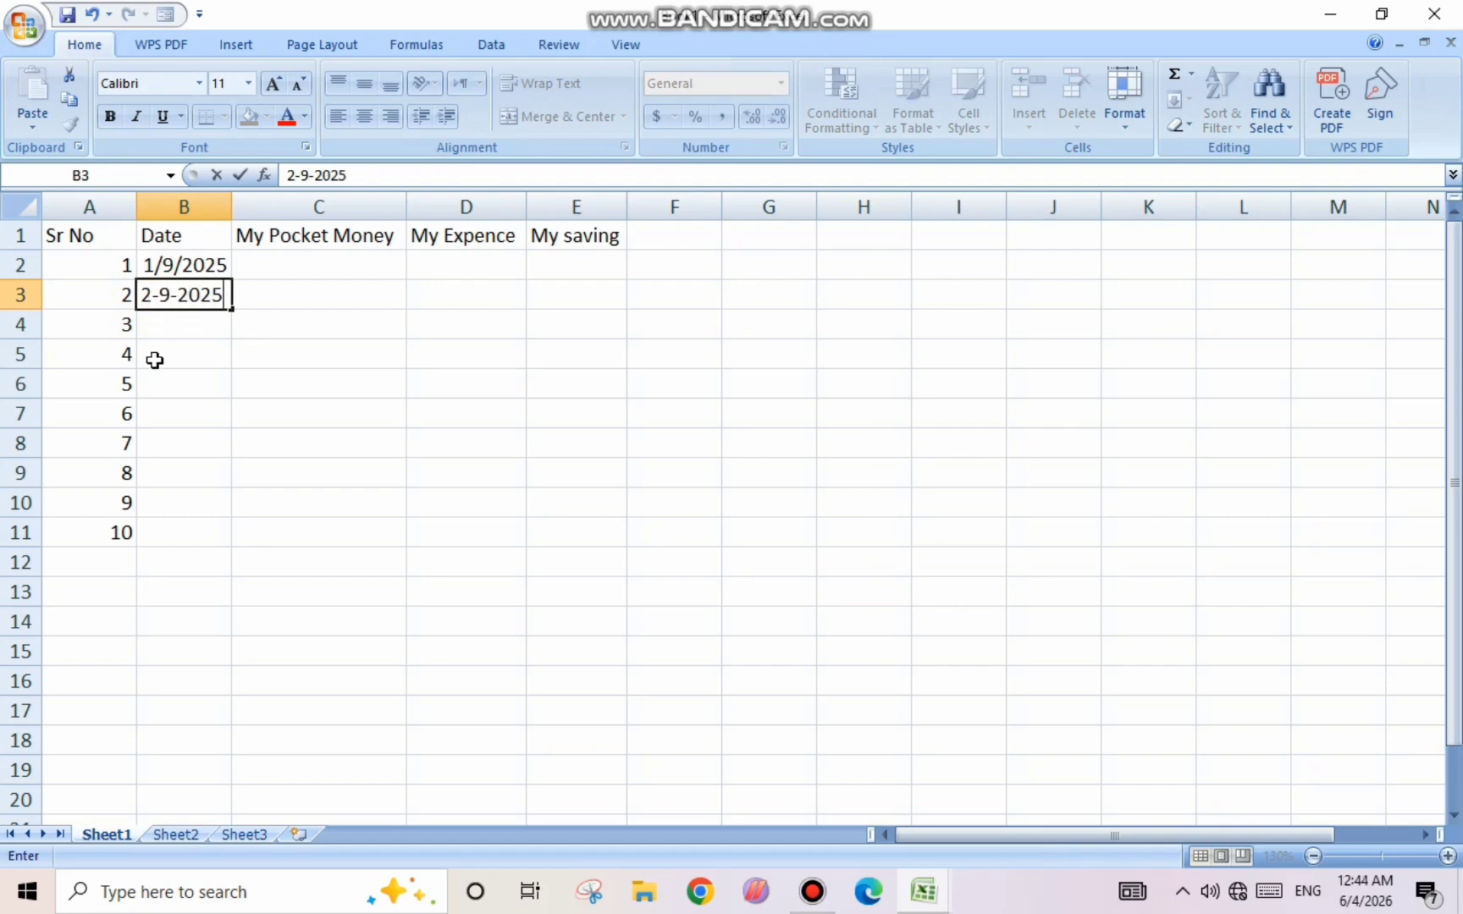
pyautogui.click(153, 377)
# - Fill the date series from B2:B3 down to cell B11 and autofit the width of column B
pyautogui.click(157, 269)
pyautogui.click(174, 292)
pyautogui.click(193, 265)
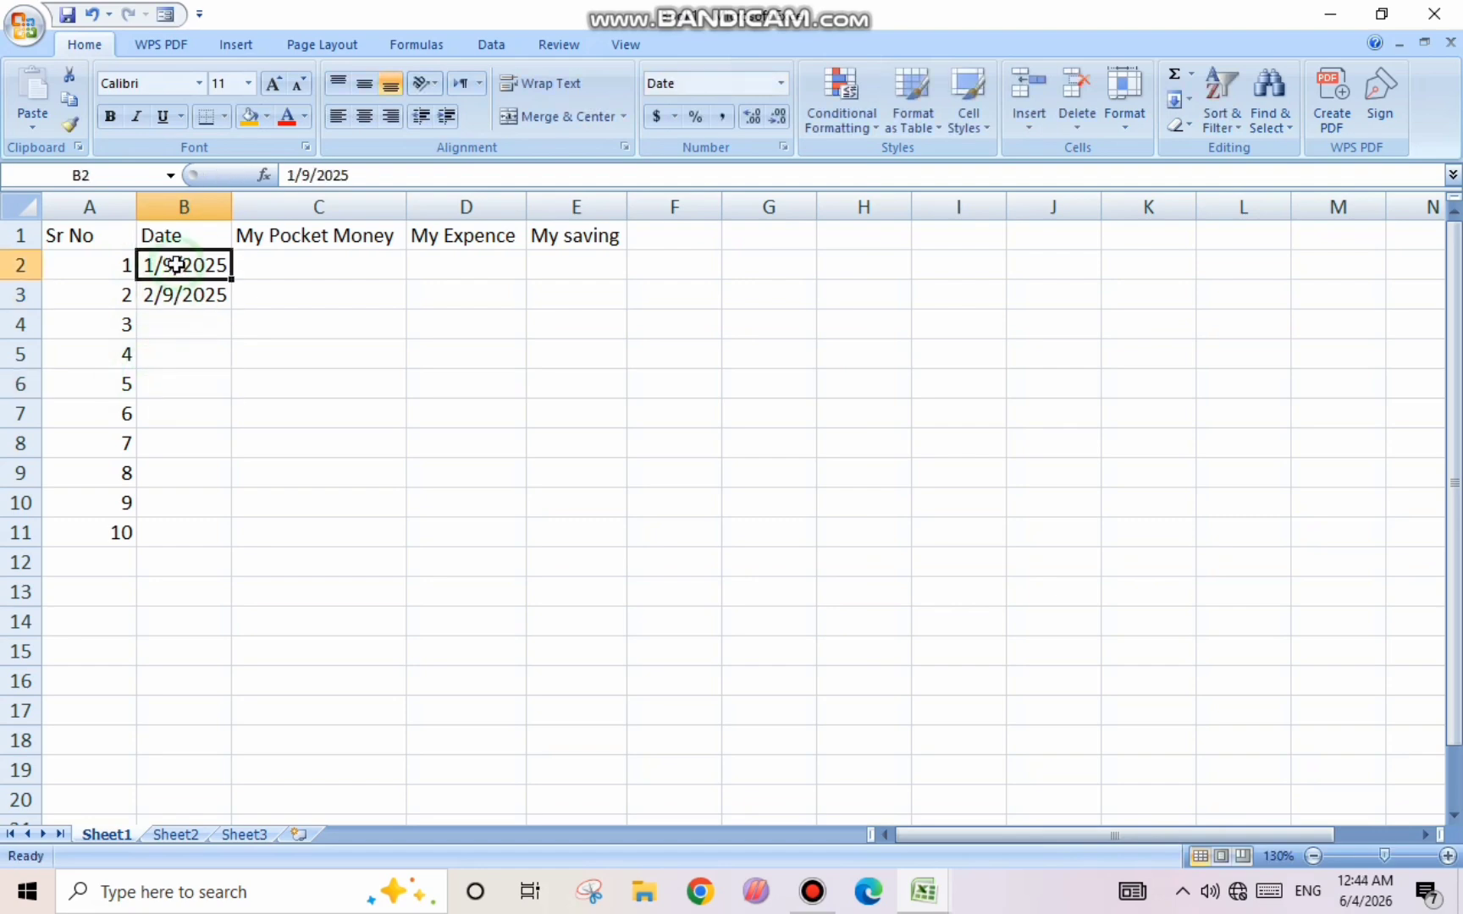
pyautogui.click(195, 290)
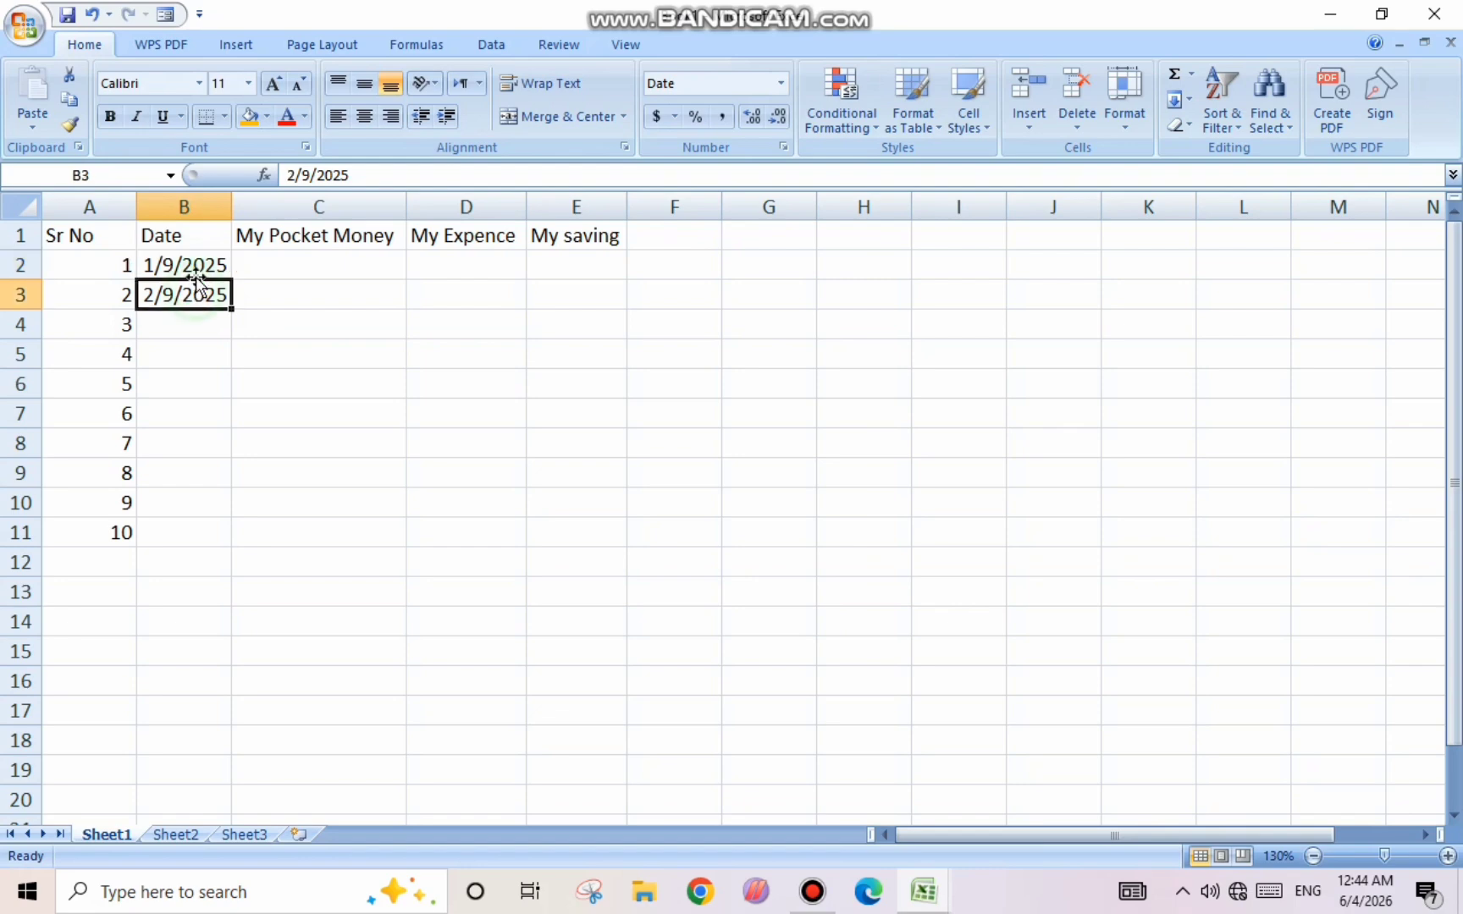
pyautogui.keyDown('shift'); pyautogui.click(192, 267); pyautogui.keyUp('shift')
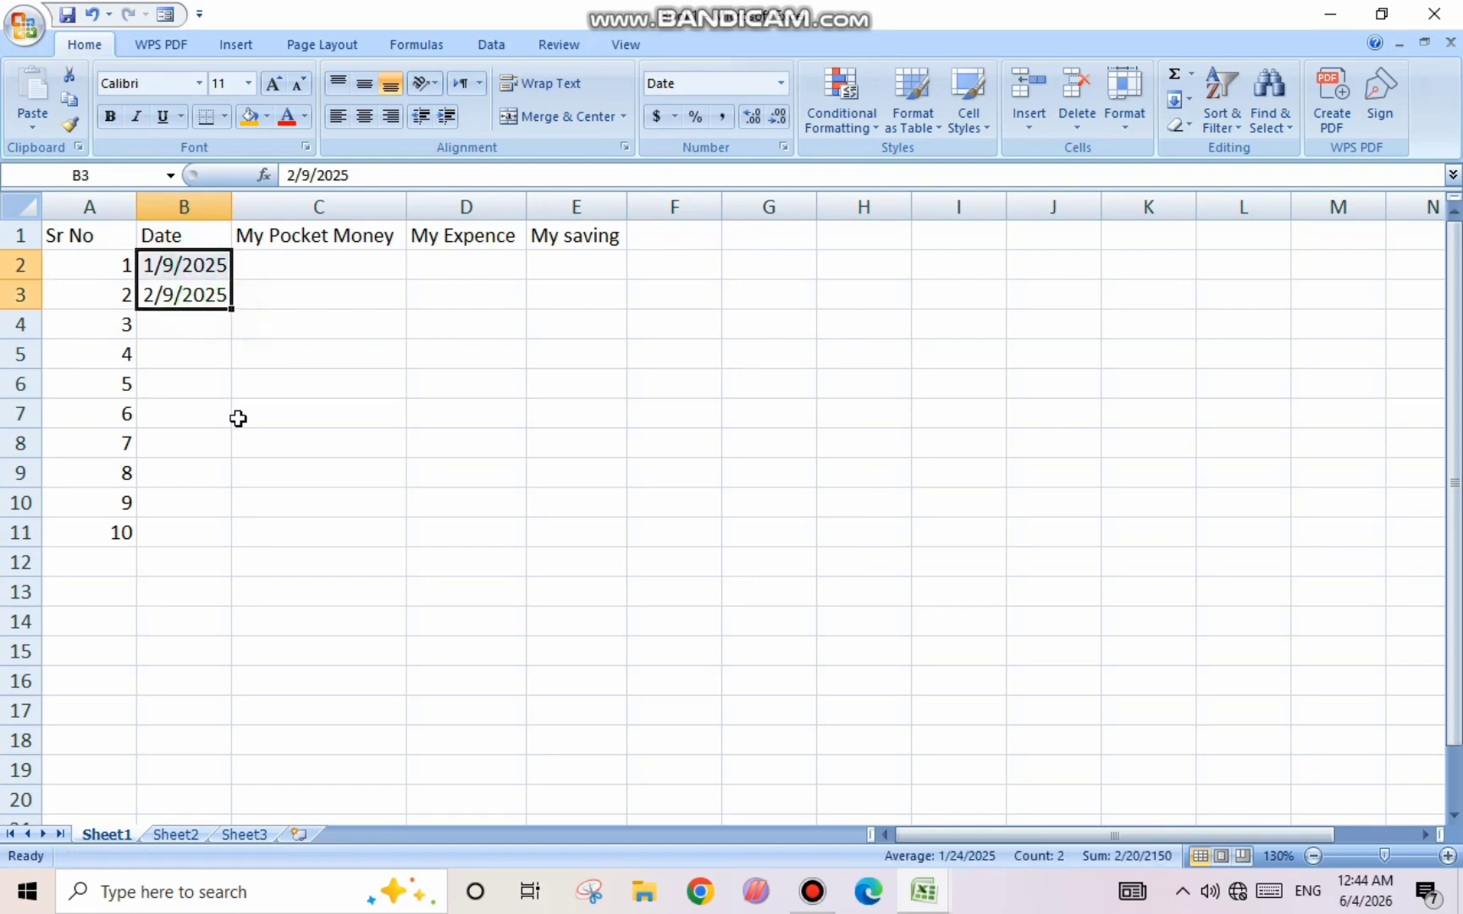
pyautogui.click(226, 509)
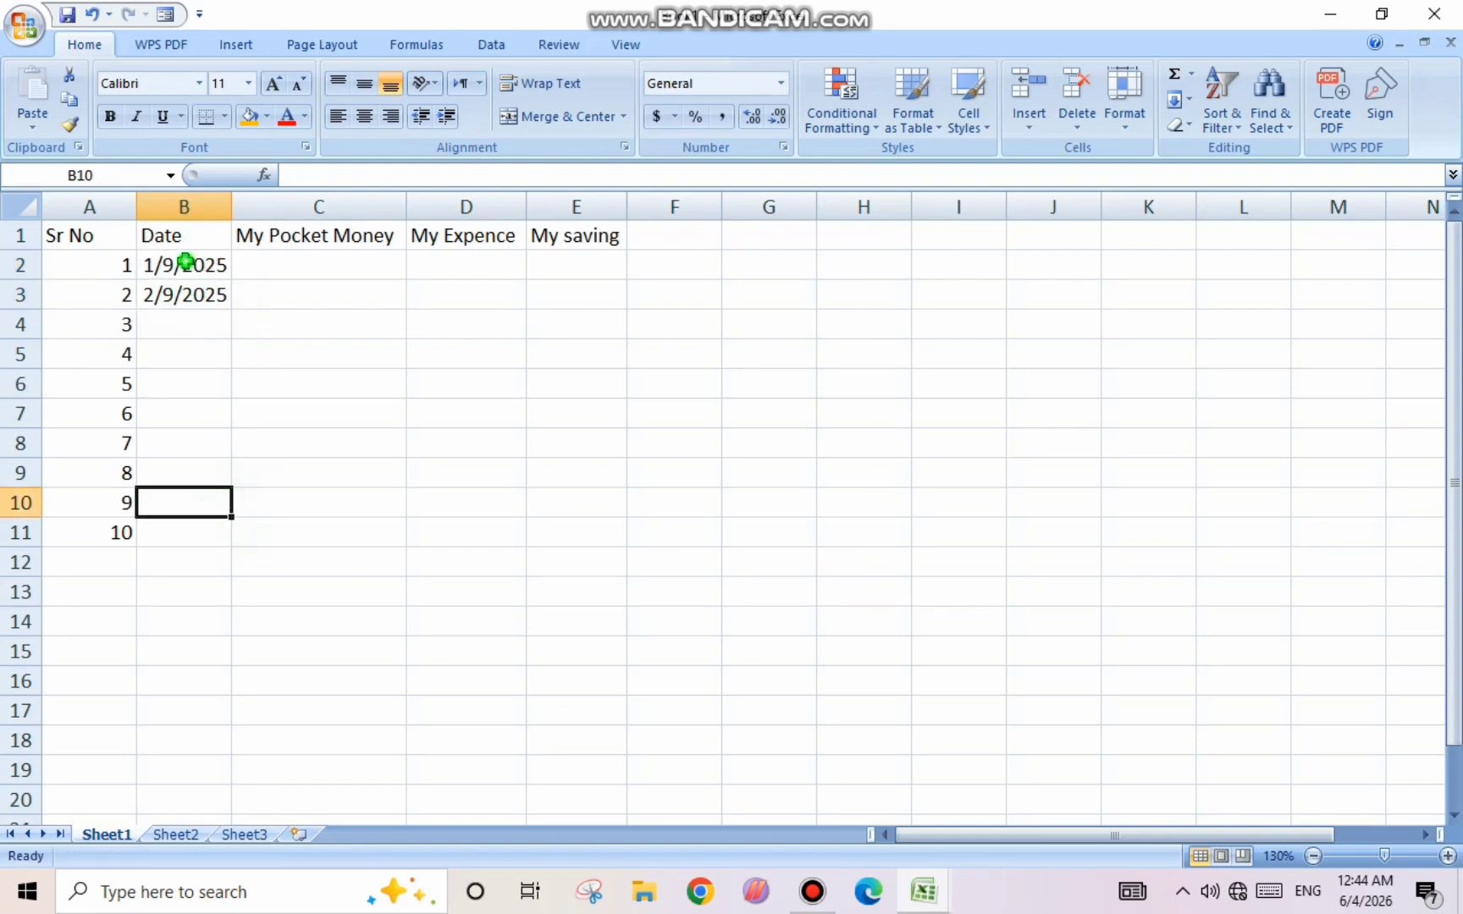
pyautogui.moveTo(186, 263); pyautogui.dragTo(227, 541)
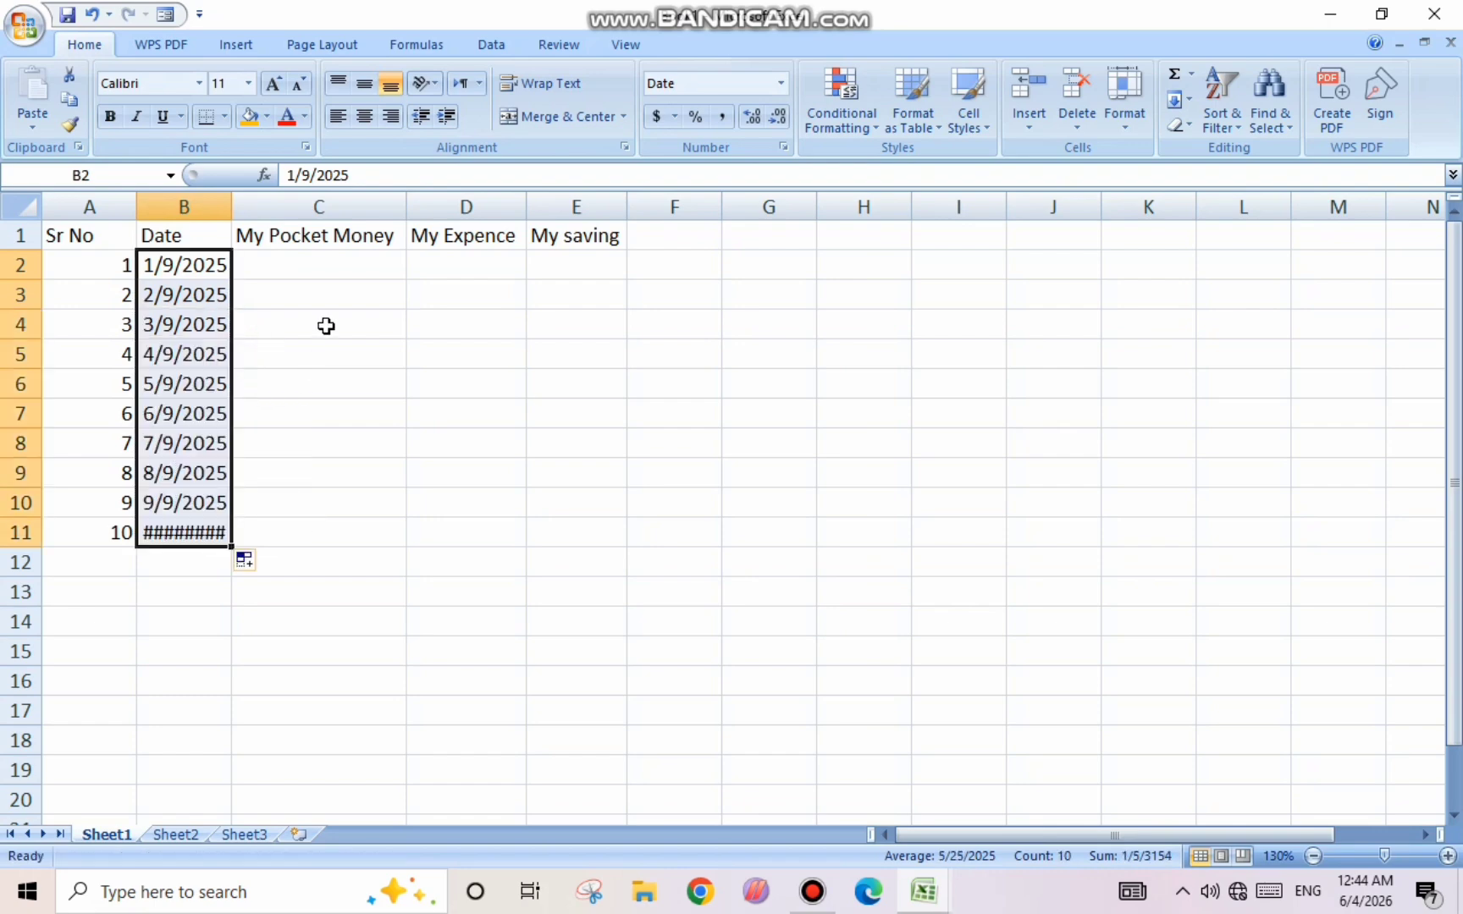
pyautogui.doubleClick(233, 207)
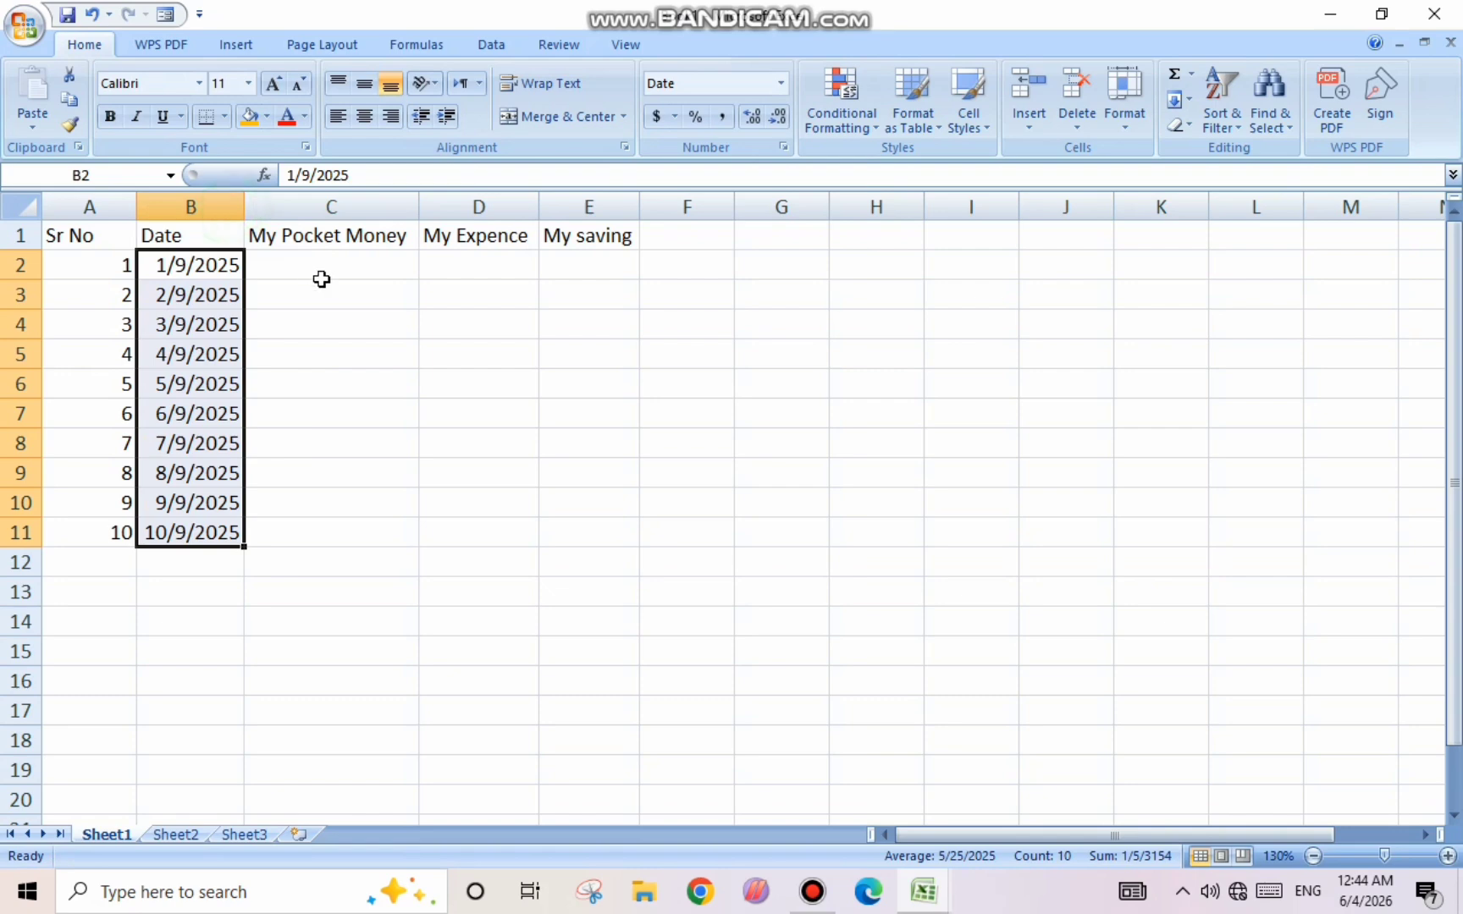
# - Enter the pocket money amounts 1500, 2000, 4000 and 1500 in cells C2 to C5
pyautogui.click(321, 278)
pyautogui.click(322, 279)
pyautogui.click(320, 278)
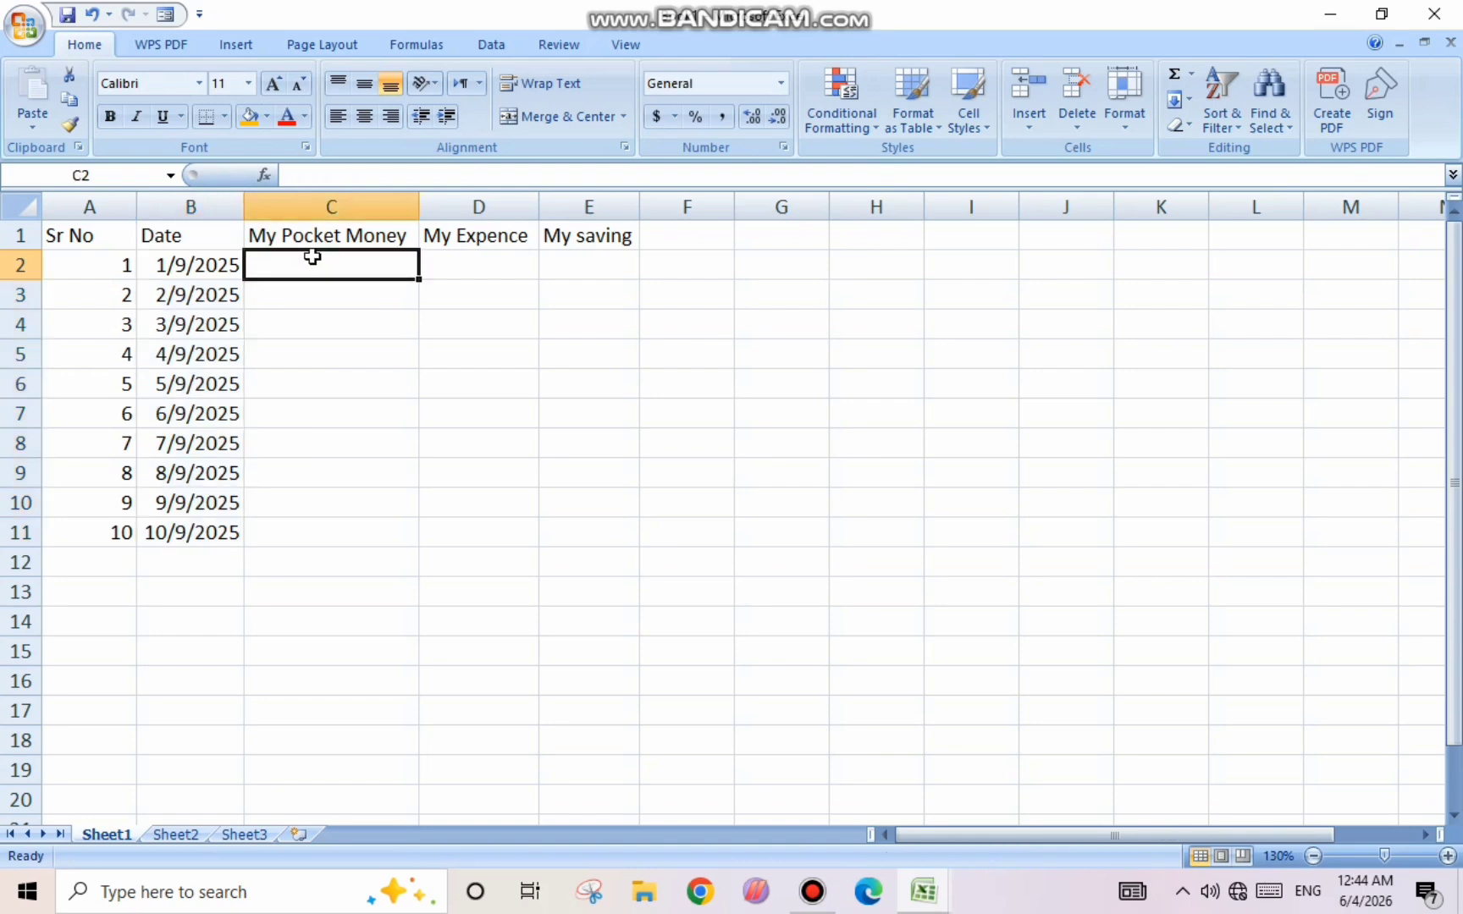
pyautogui.write('1500')
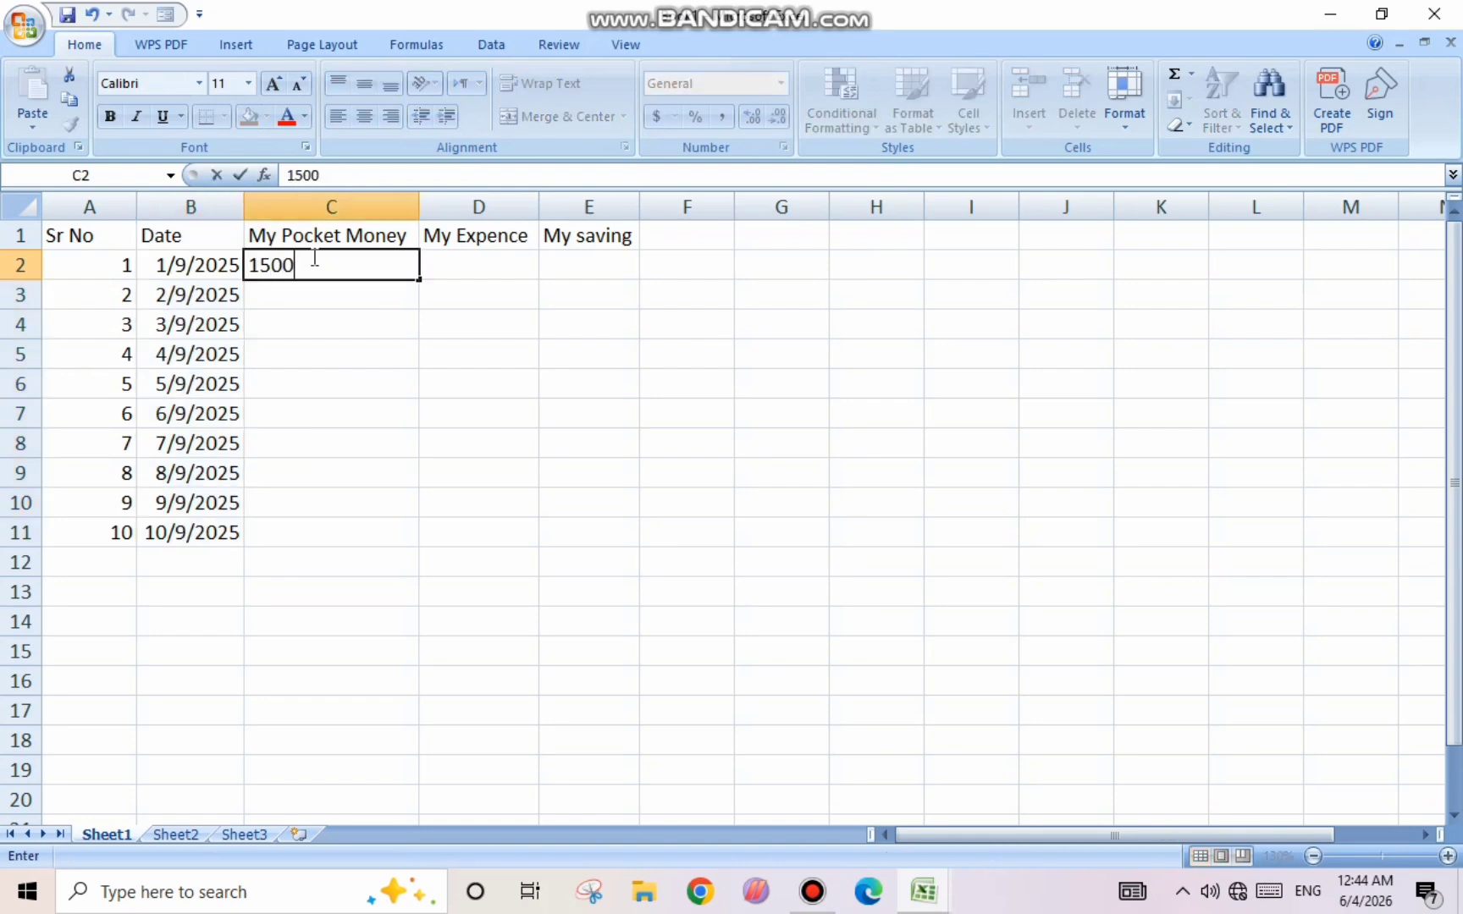
pyautogui.press('Return')
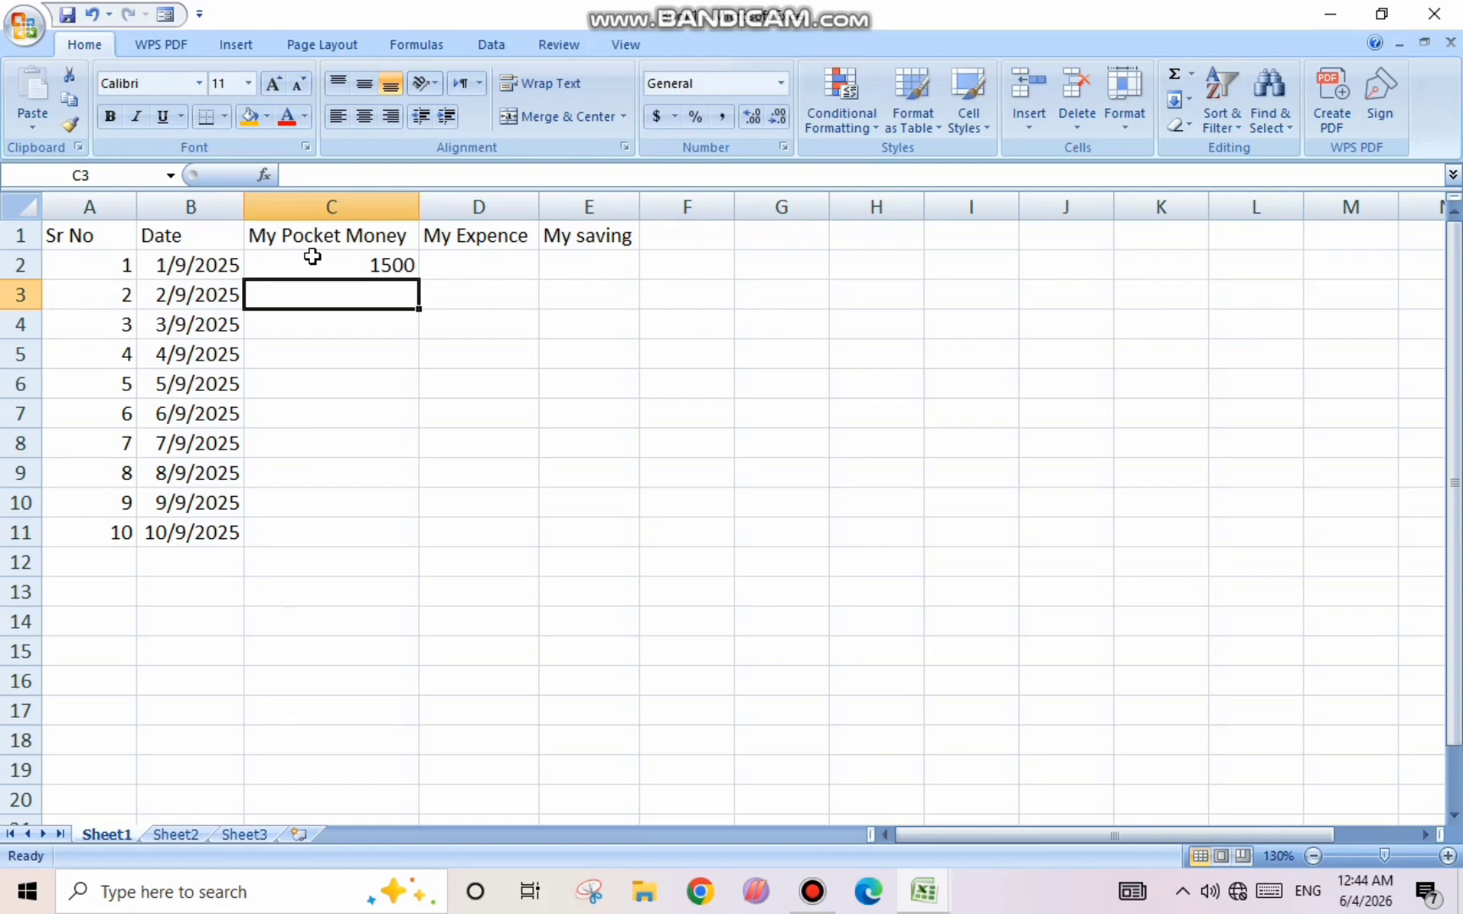
pyautogui.write('2000')
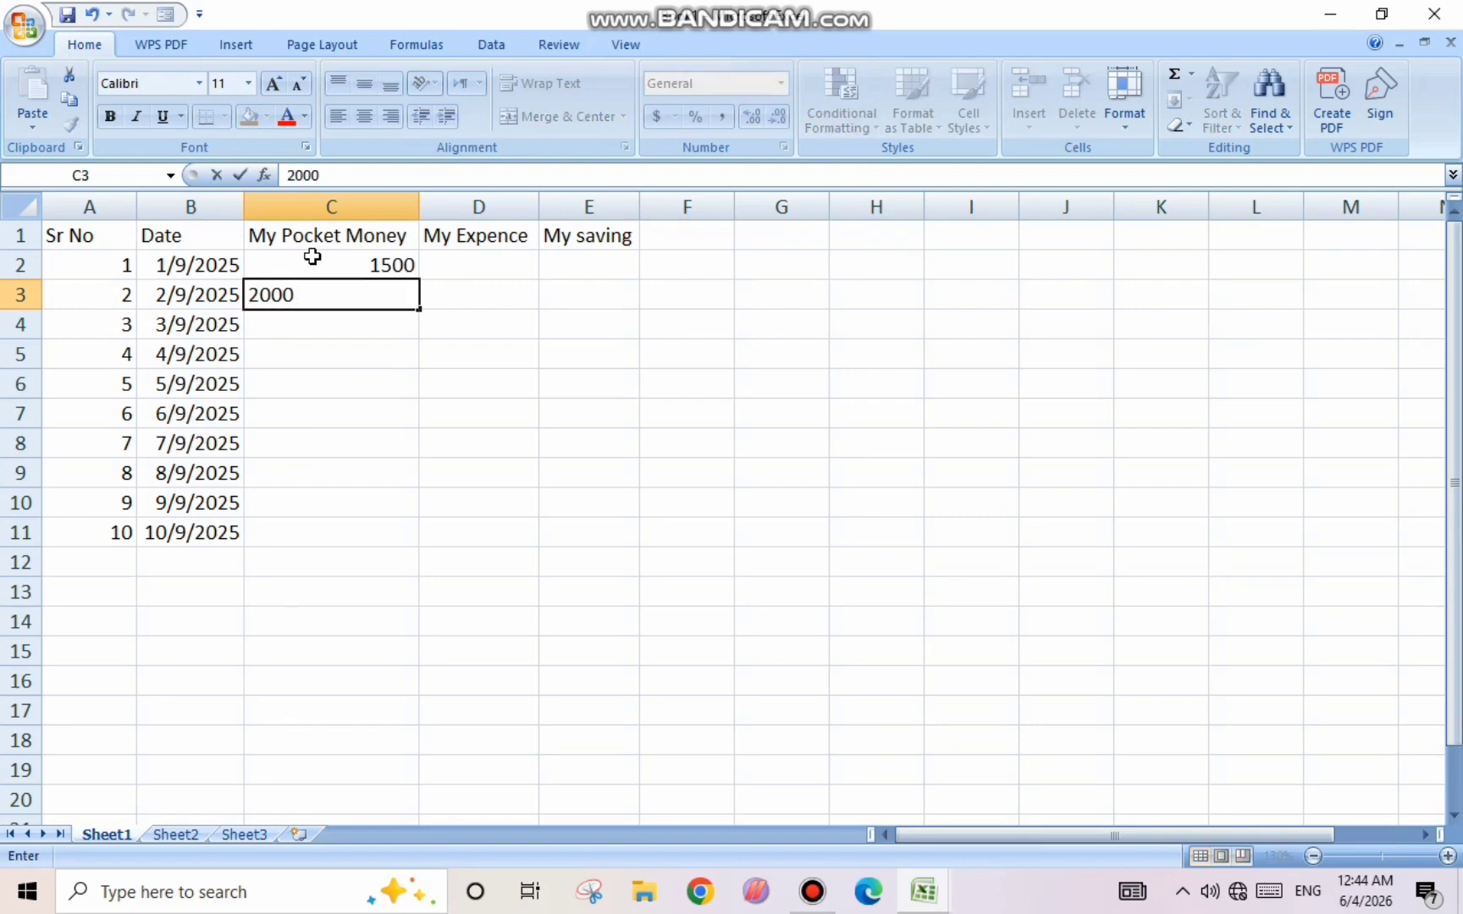
pyautogui.press('Return')
pyautogui.write('4000')
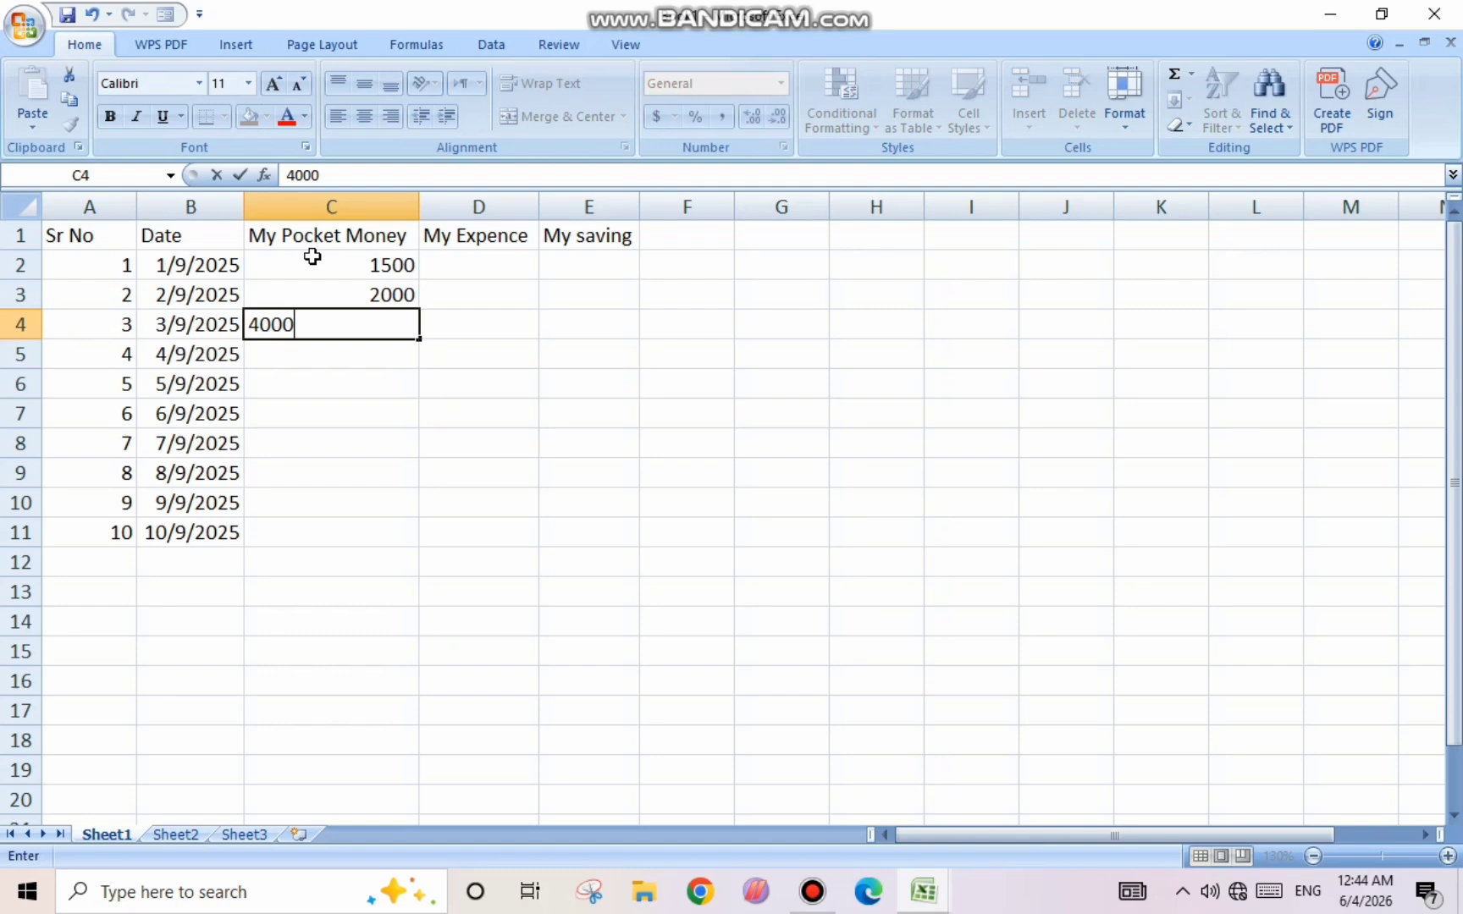
pyautogui.press('Return')
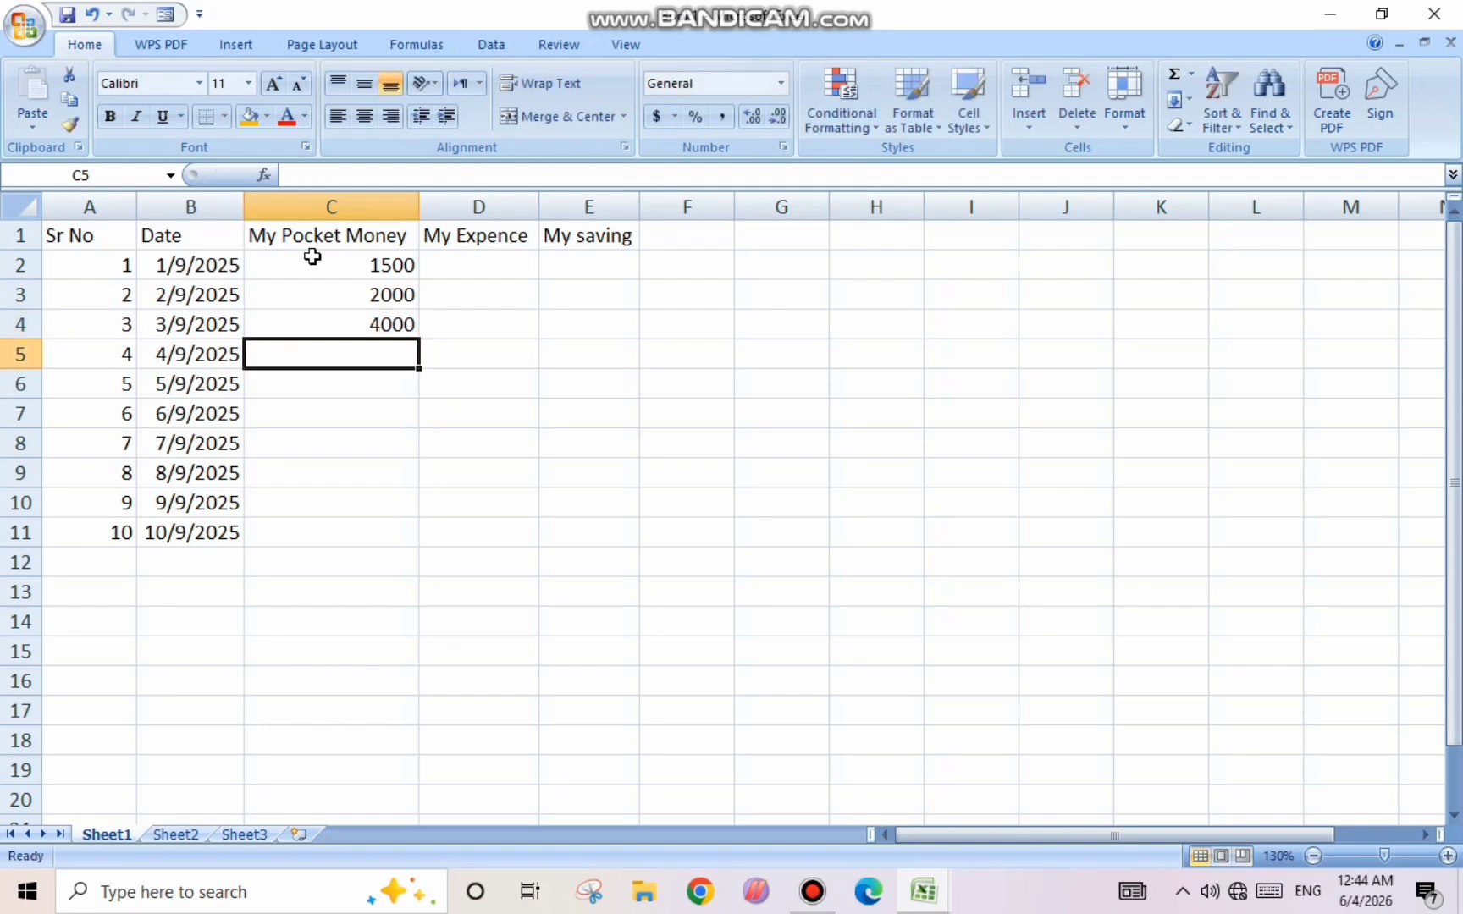
pyautogui.write('1500')
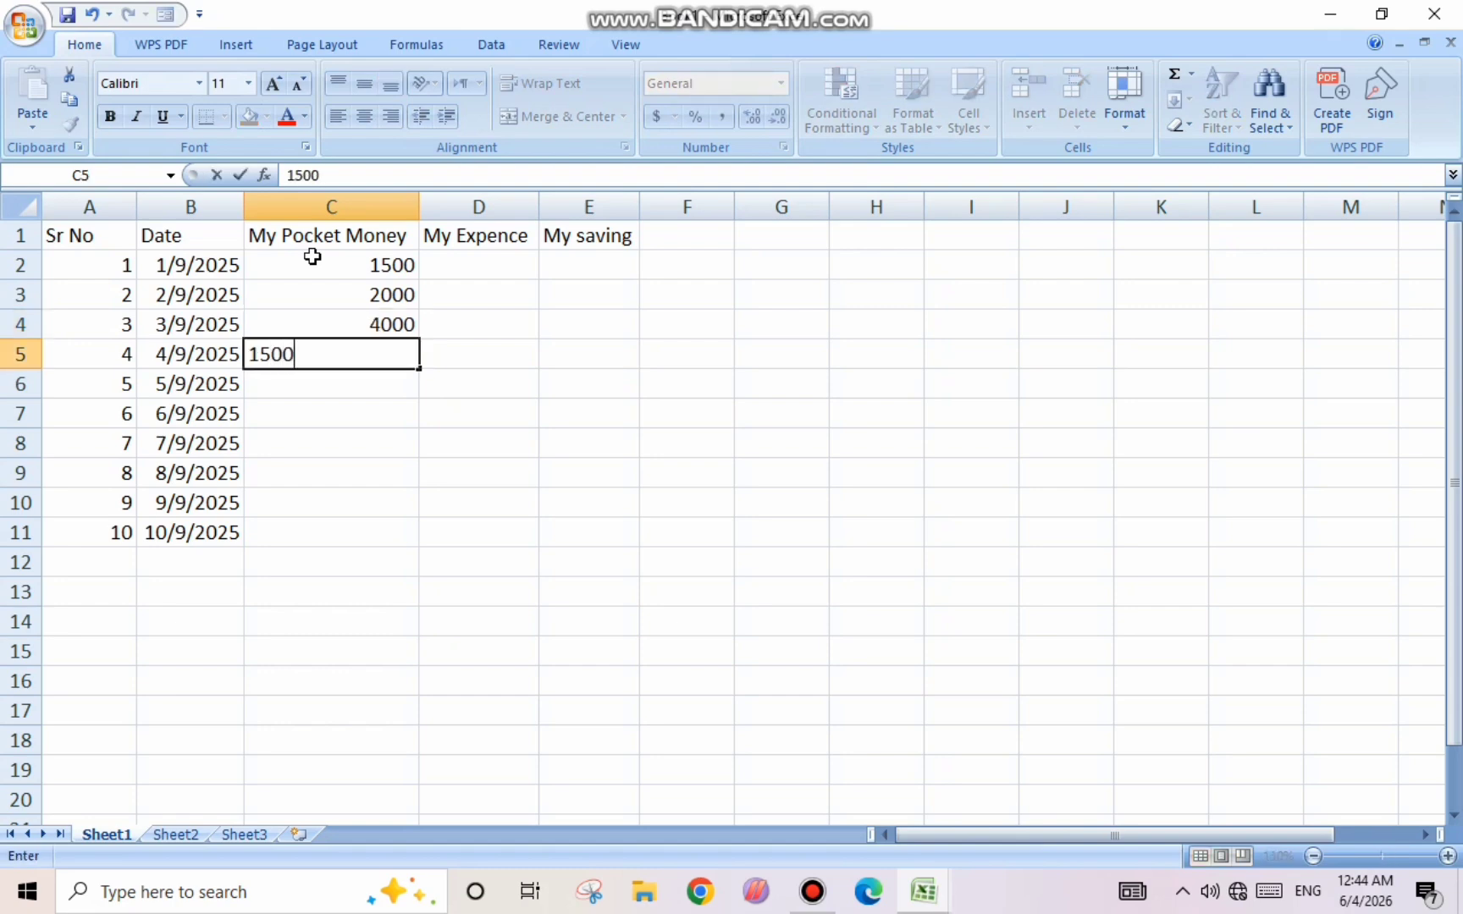
pyautogui.press('Return')
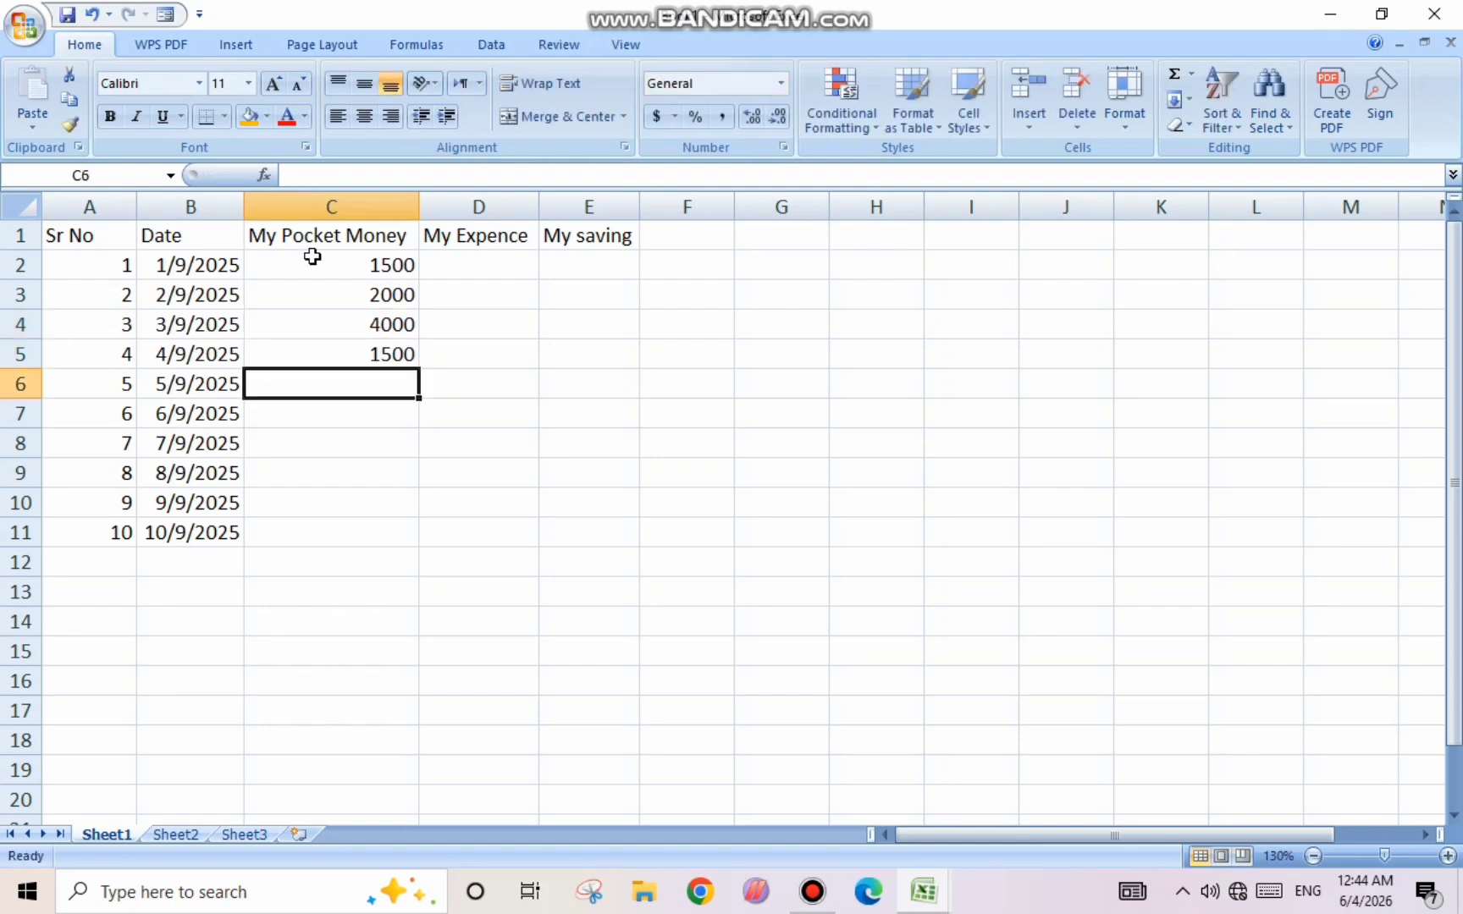
# - Enter the pocket money amounts 600, 700 and 900 in cells C6 to C8
pyautogui.write('600')
pyautogui.press('Return')
pyautogui.write('7')
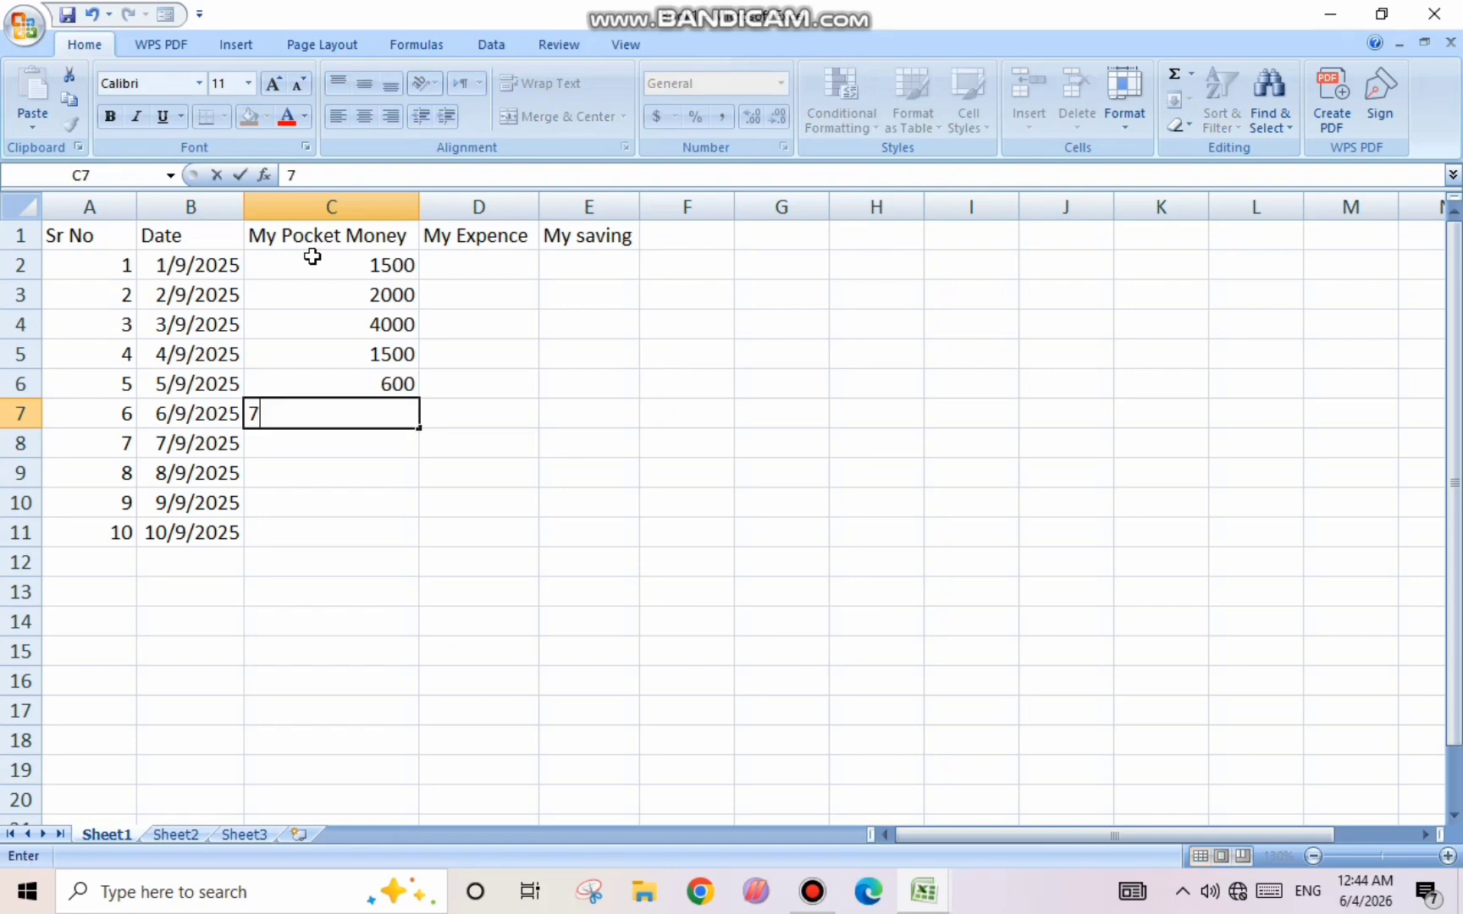
pyautogui.write('00')
pyautogui.press('Return')
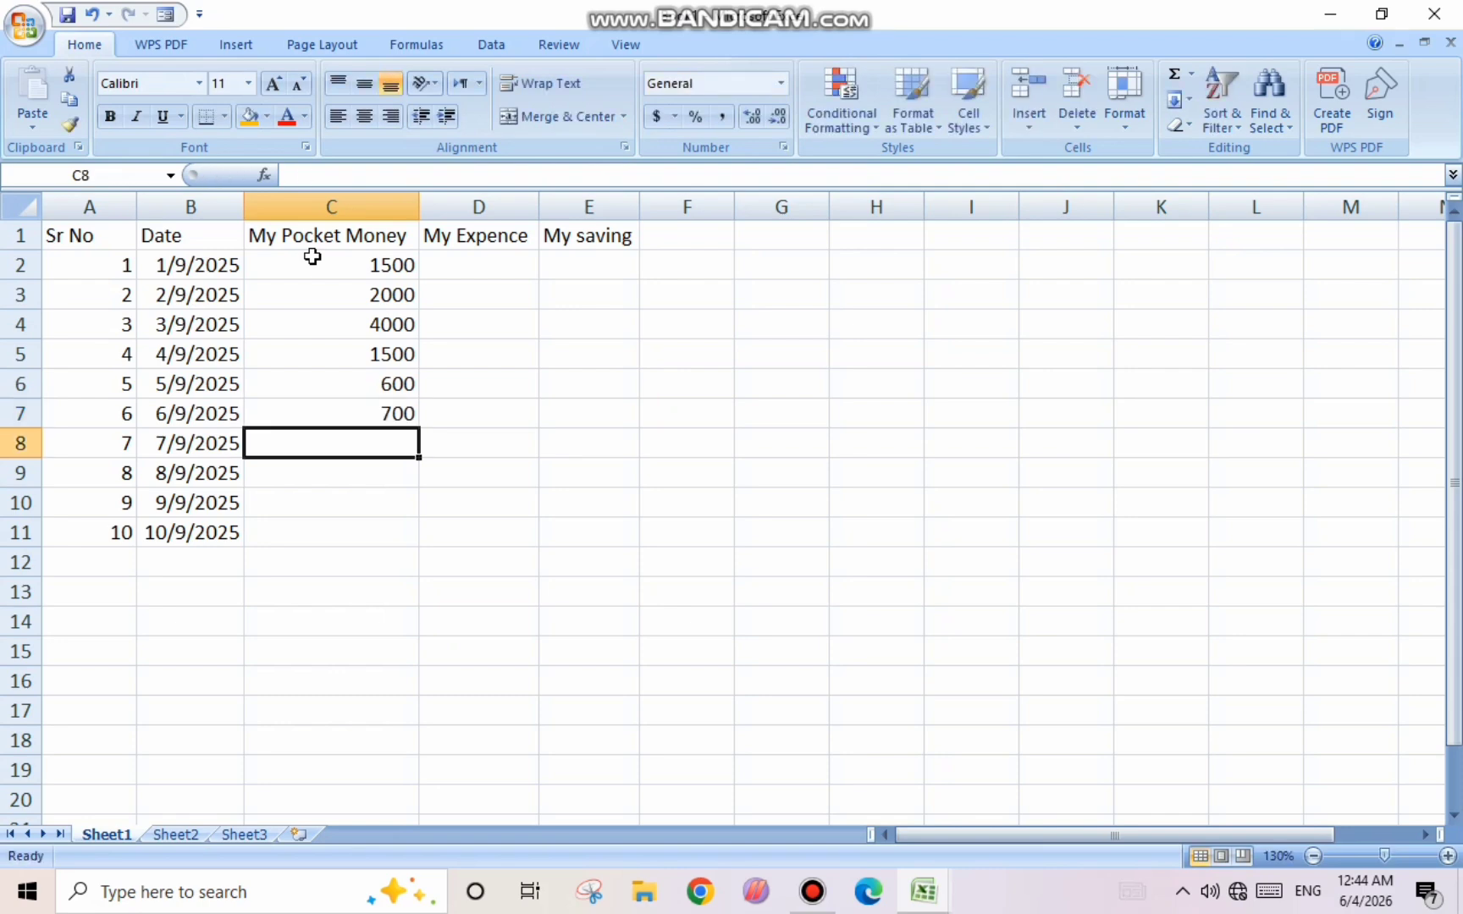
pyautogui.write('900')
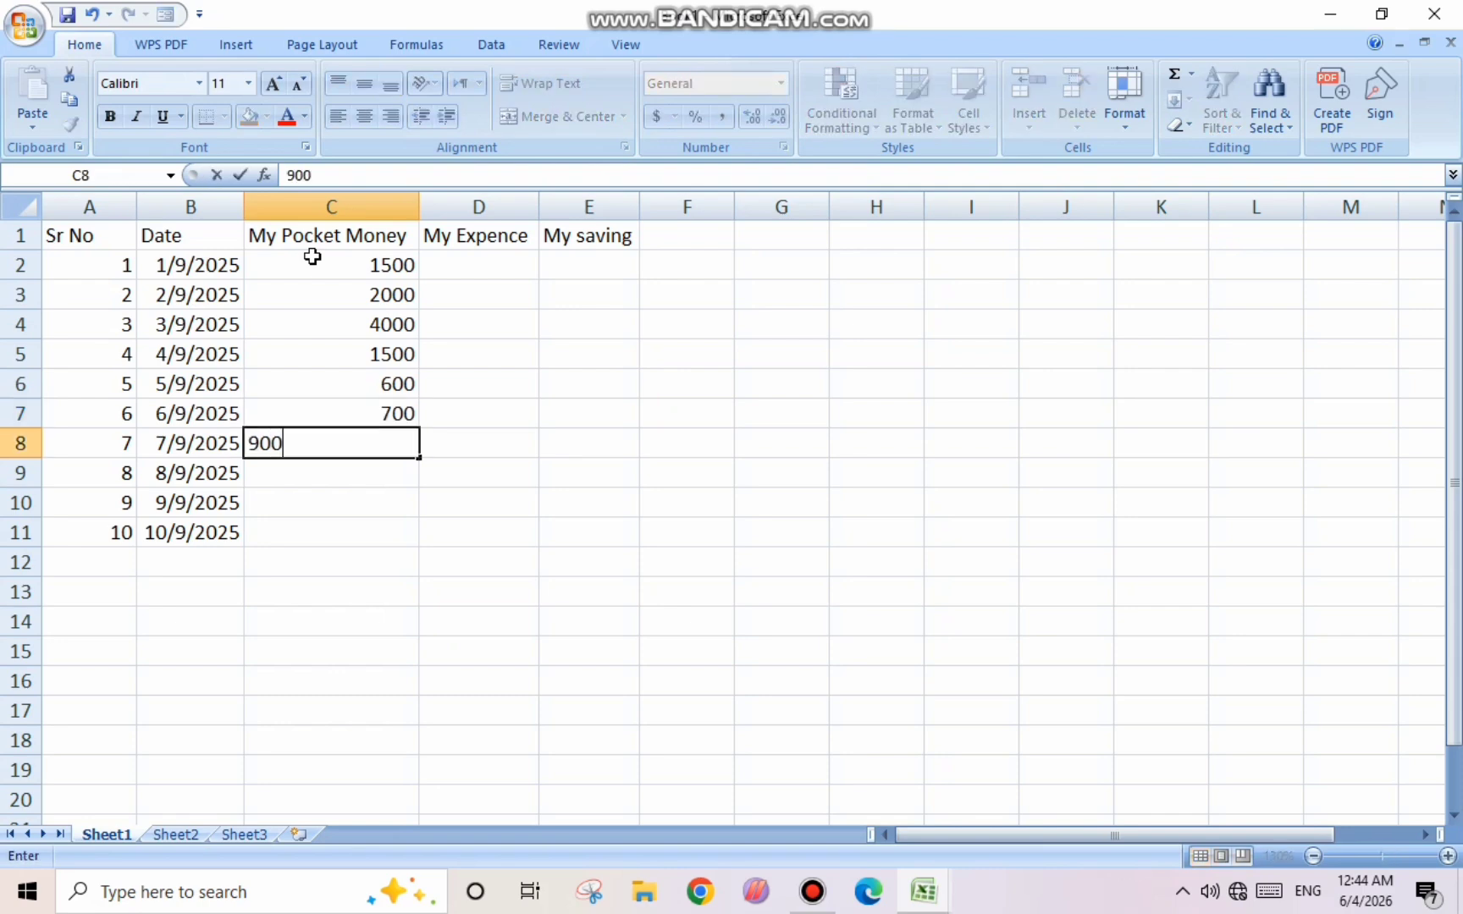
pyautogui.press('Return')
# - Enter the pocket money amounts 4000, 3700 and 1200 in cells C9 to C11
pyautogui.write('4000')
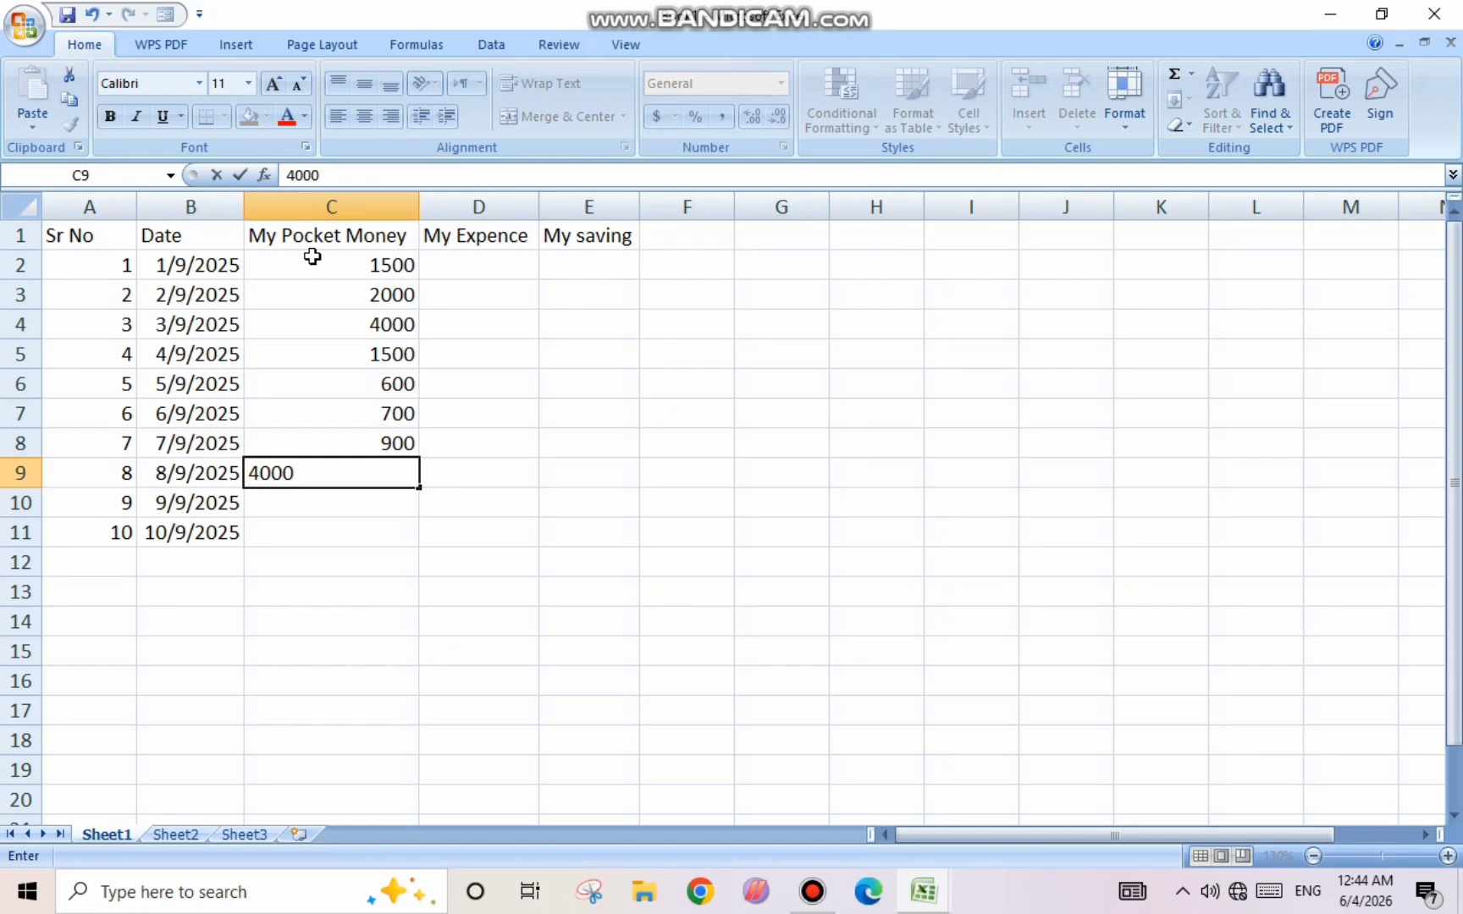
pyautogui.press('Return')
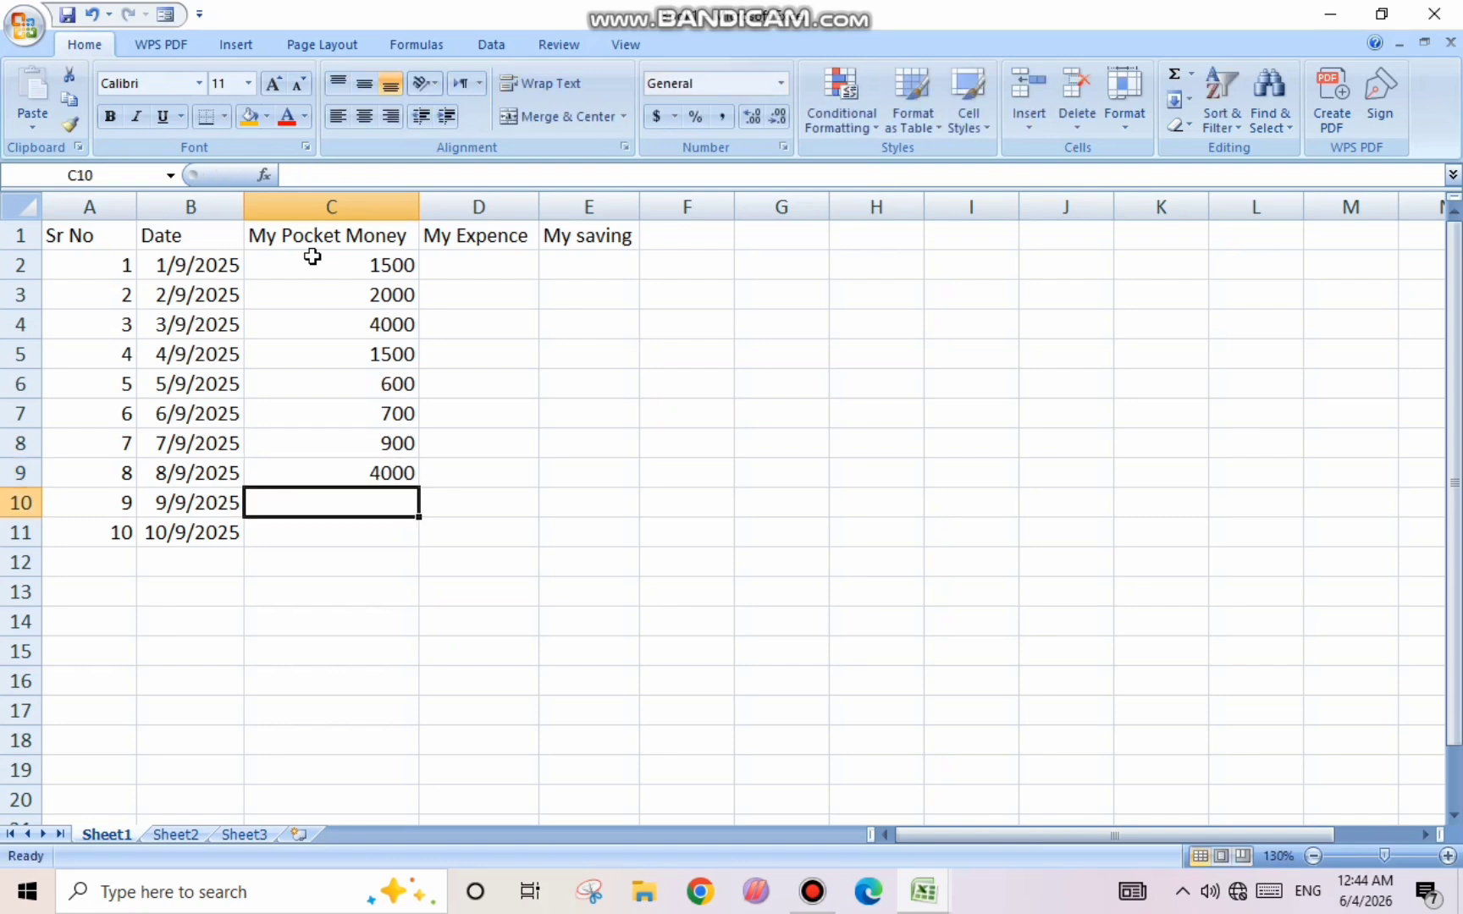
pyautogui.write('2')
pyautogui.write('7')
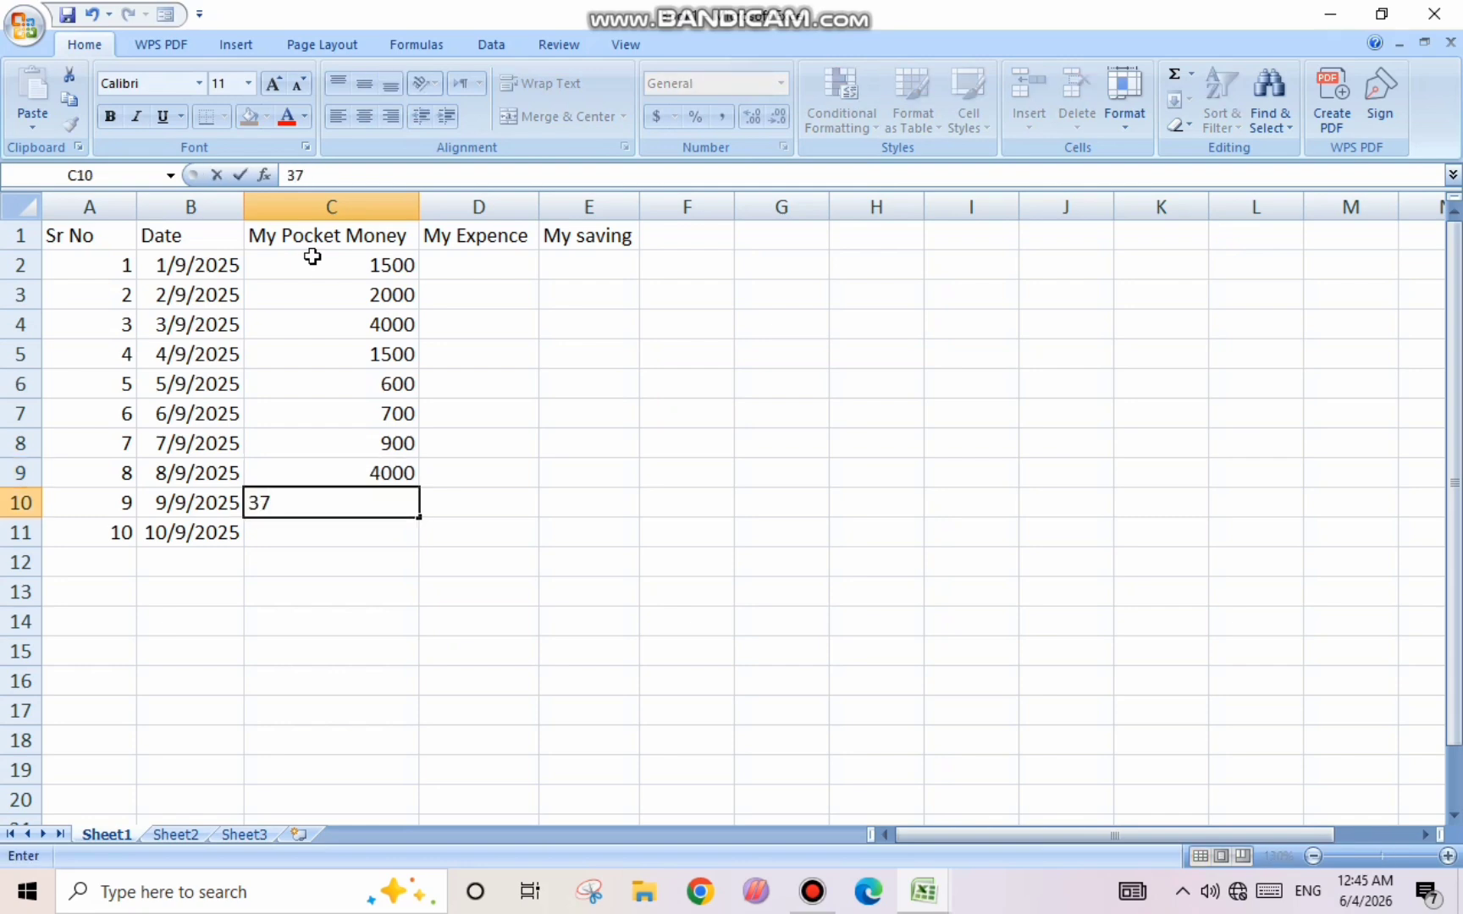
pyautogui.write('00')
pyautogui.press('Return')
pyautogui.write('1200')
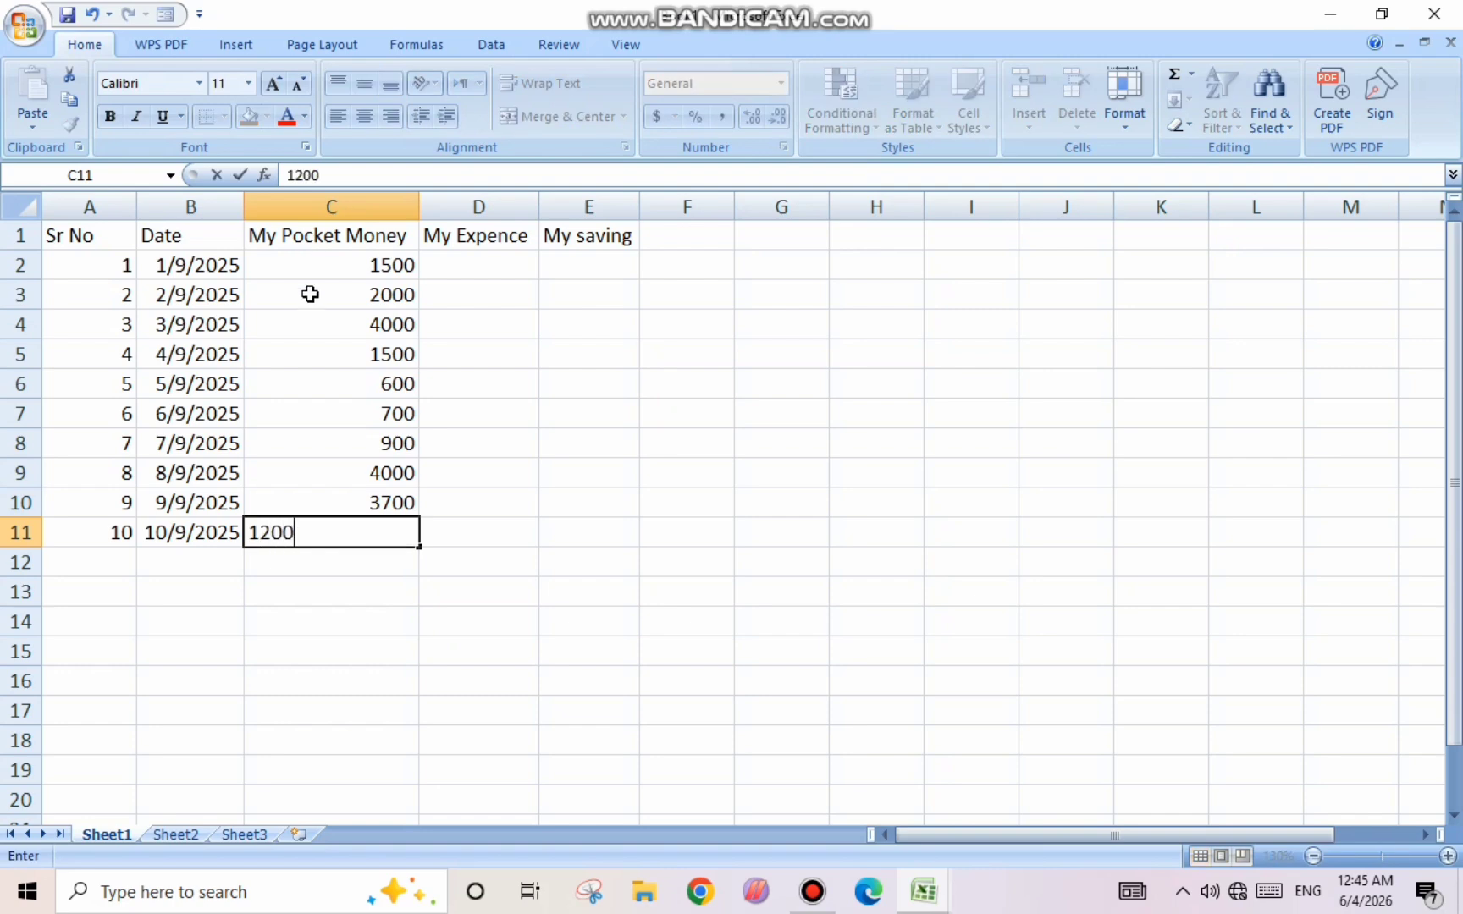
pyautogui.click(585, 533)
pyautogui.click(365, 383)
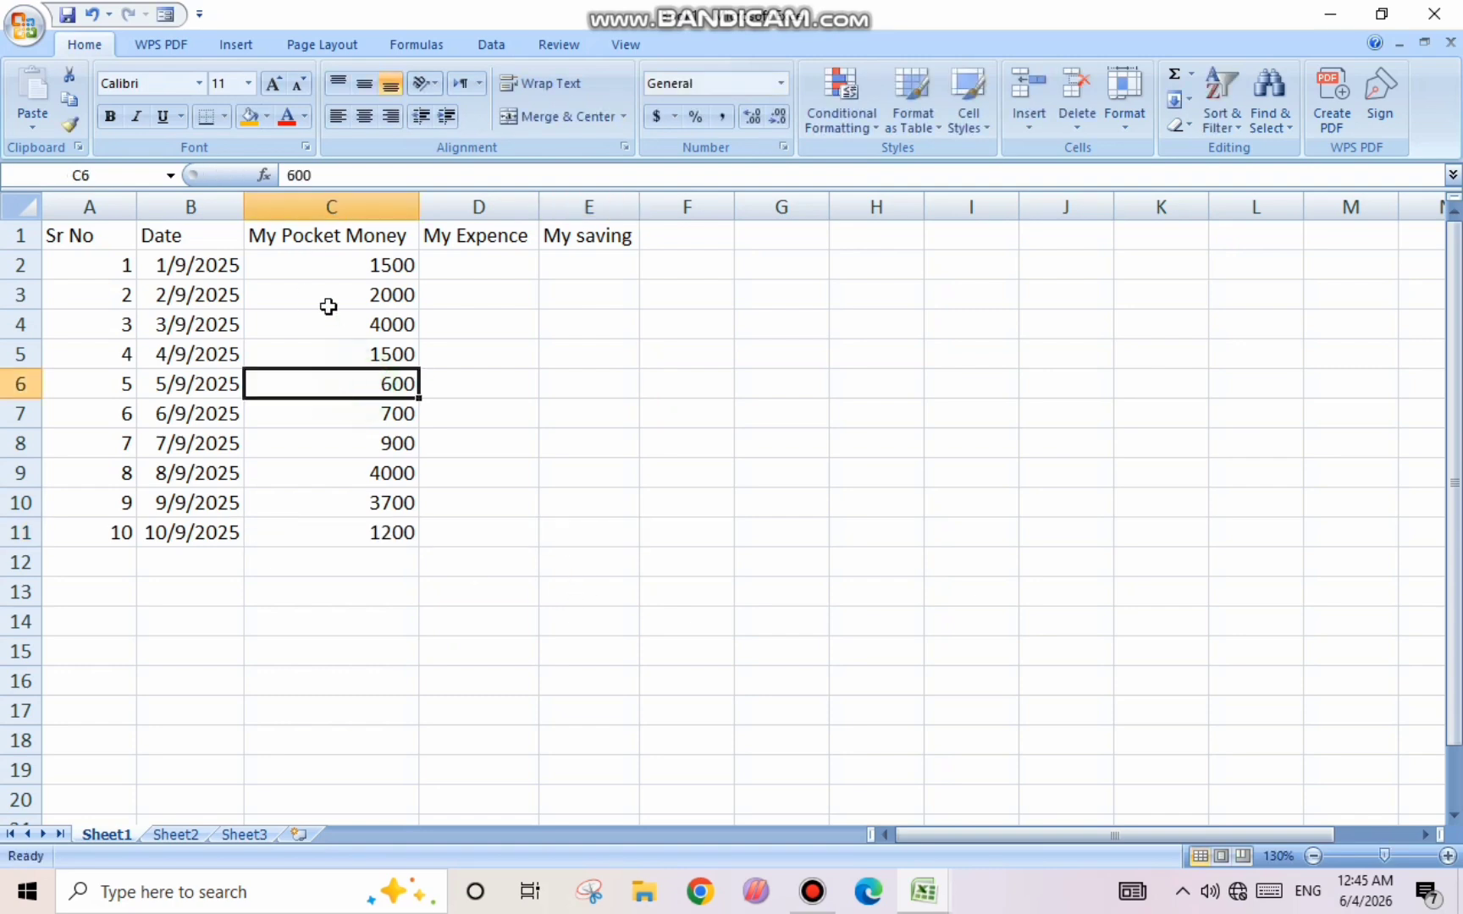
pyautogui.click(356, 296)
pyautogui.click(359, 273)
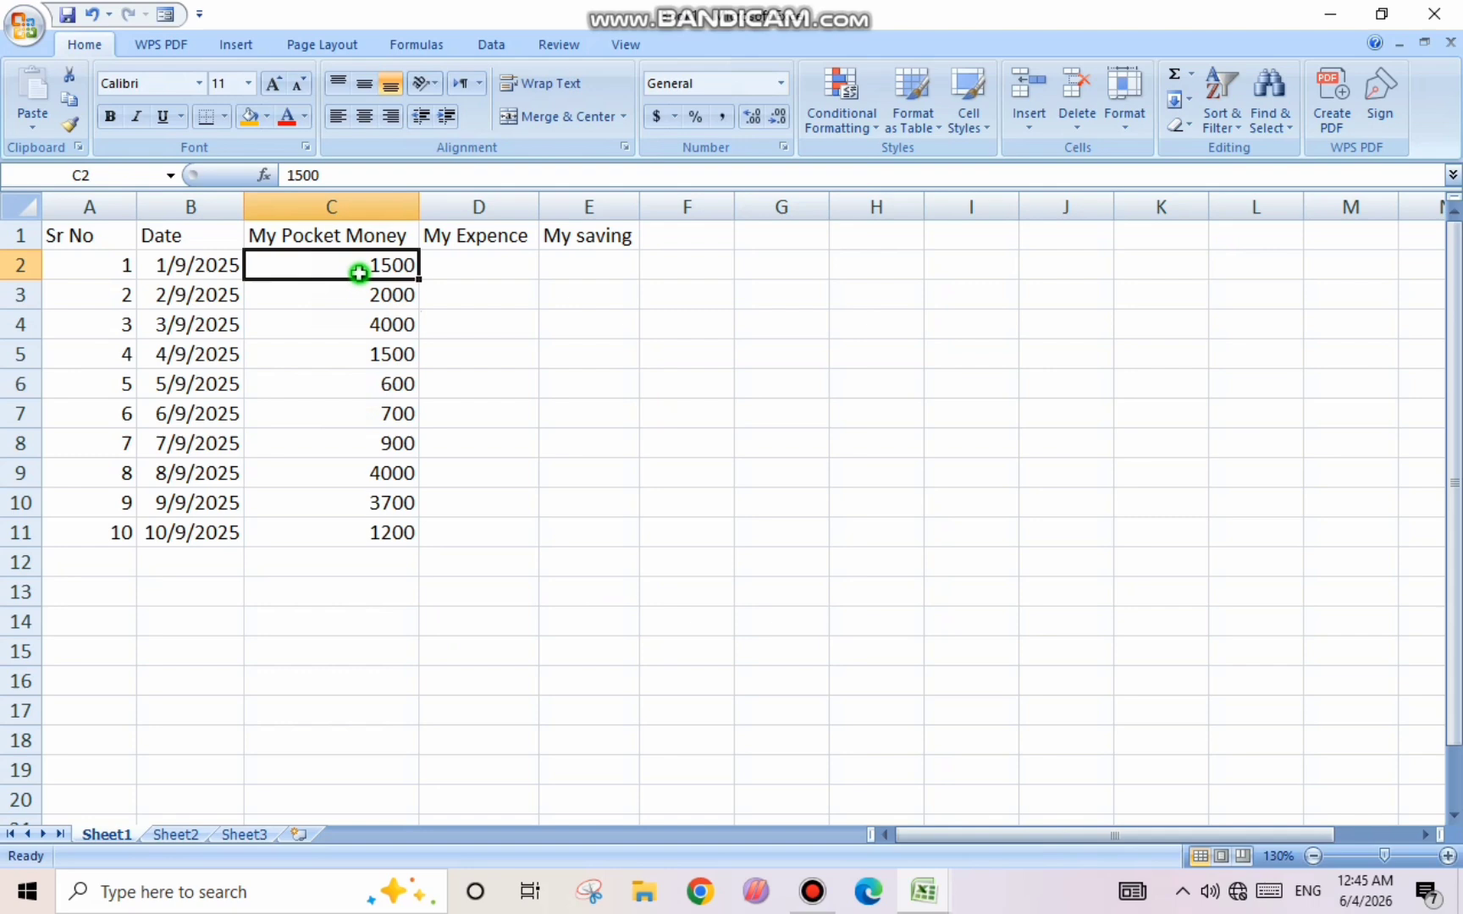
pyautogui.click(295, 523)
pyautogui.click(337, 383)
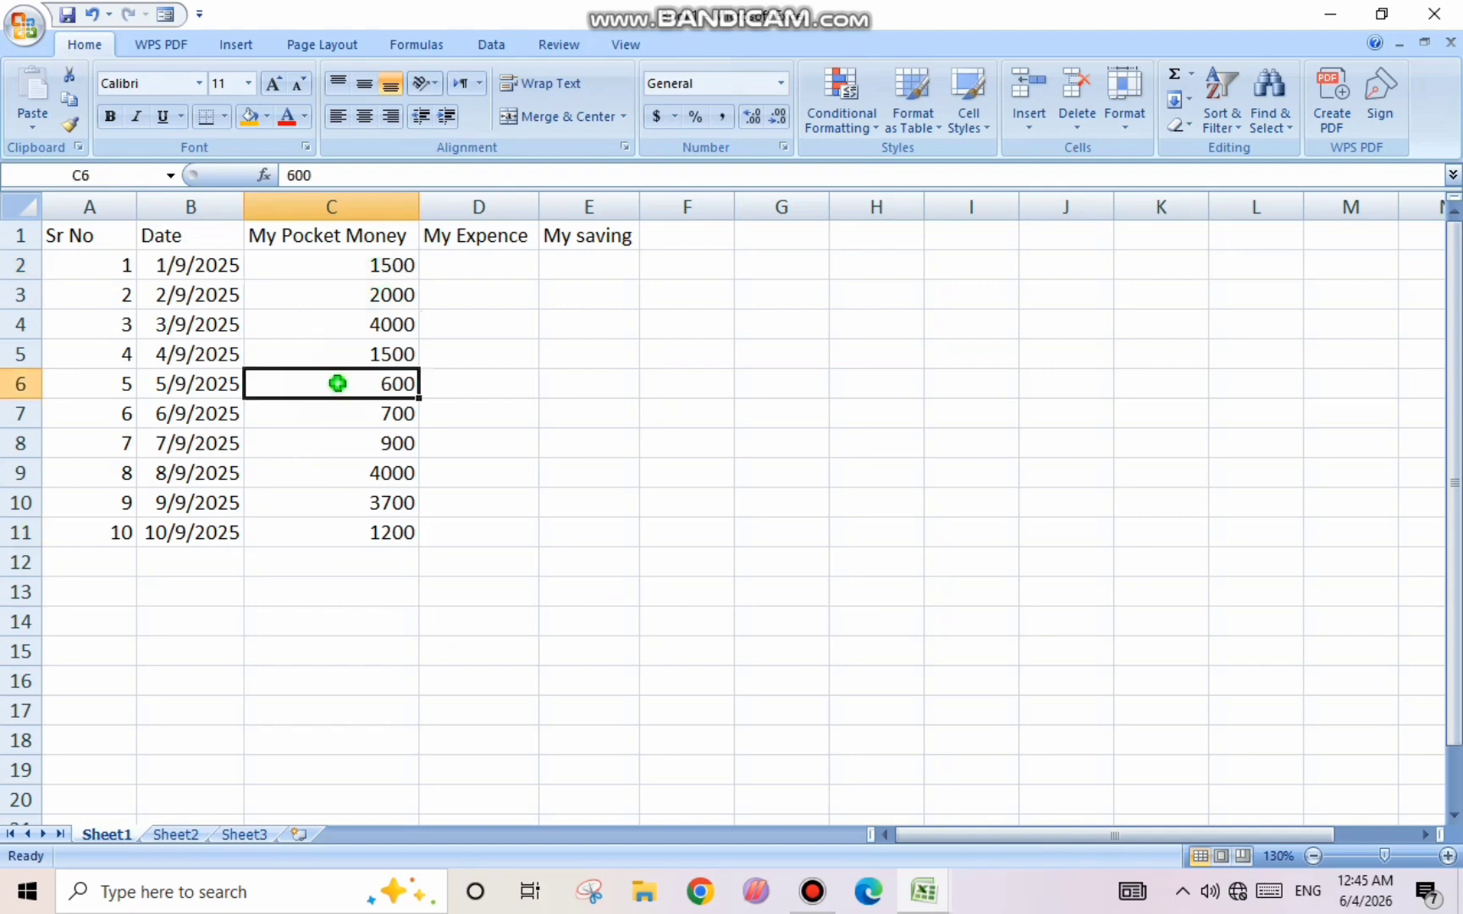
pyautogui.click(496, 260)
pyautogui.click(324, 262)
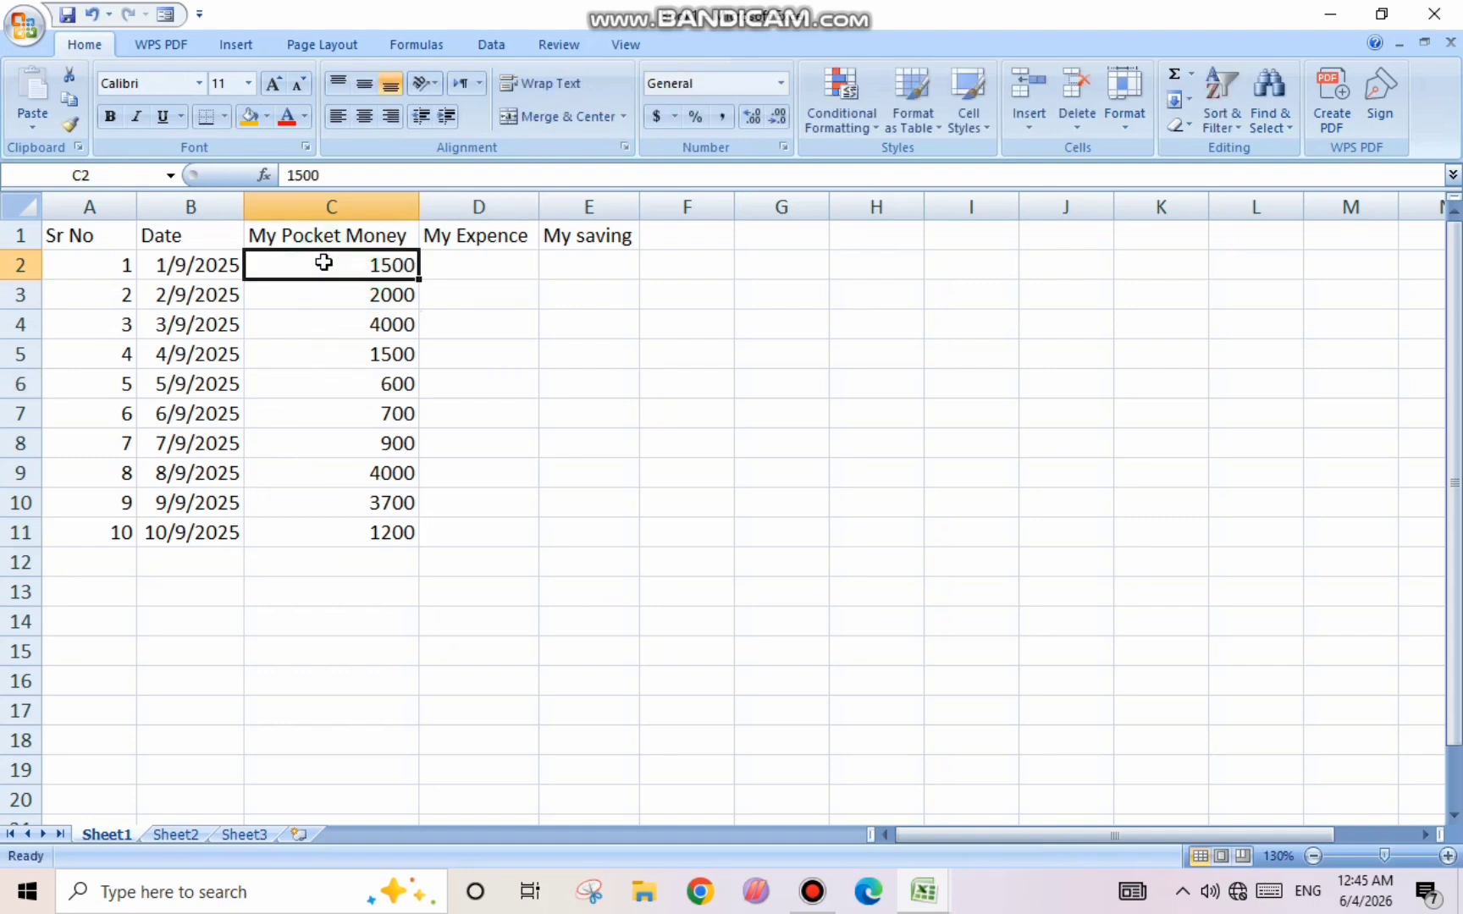
pyautogui.press('Down')
pyautogui.press('Down')
pyautogui.press('Down')
pyautogui.press('Down')
pyautogui.press('Down')
pyautogui.press('Down')
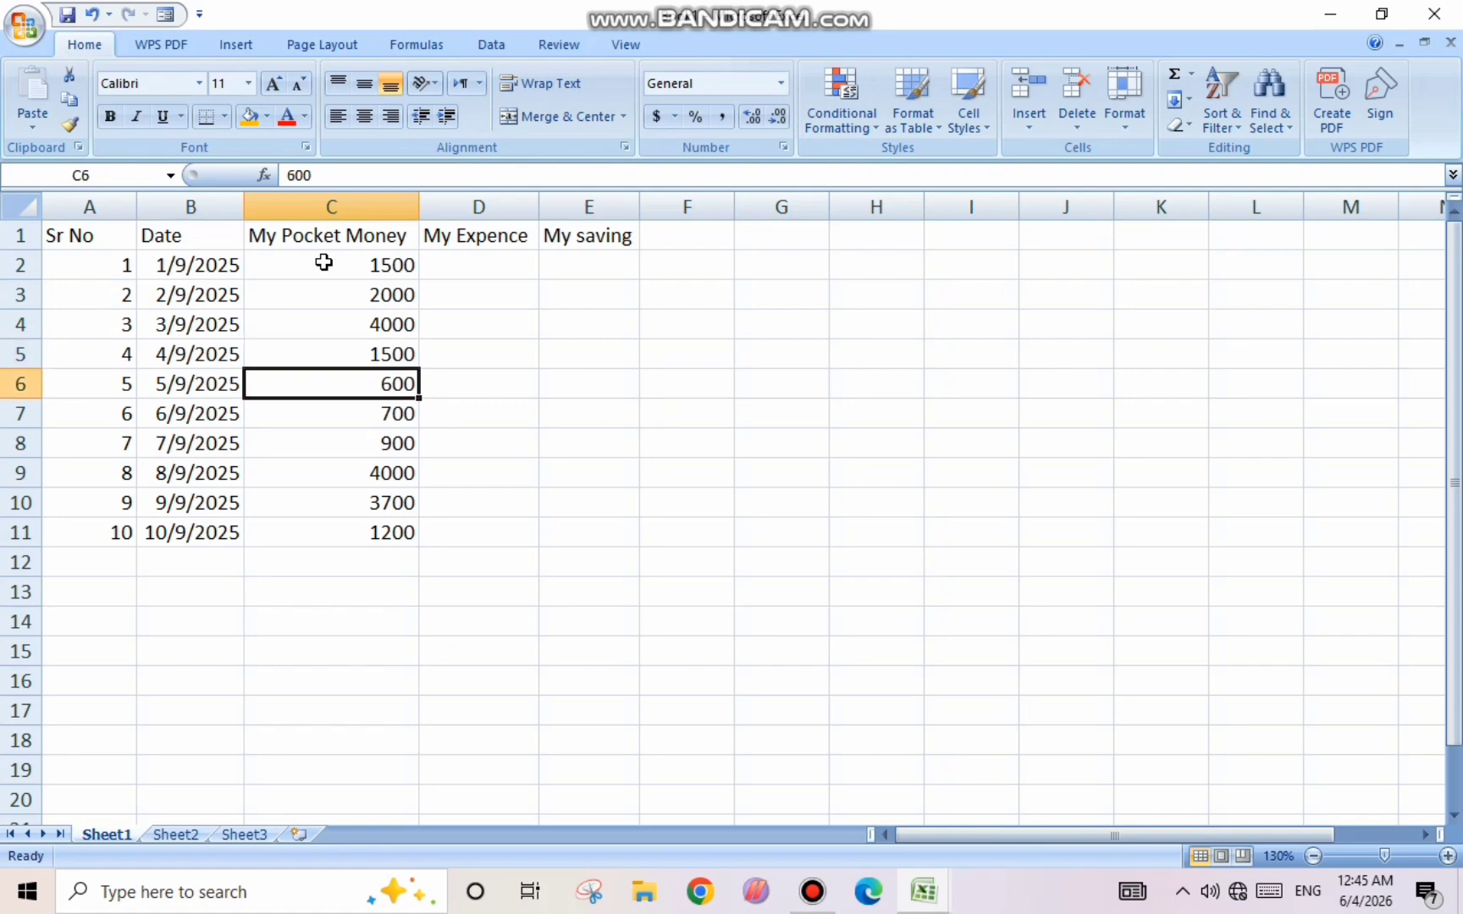
pyautogui.press('Down')
pyautogui.press('Down')
pyautogui.press('Down')
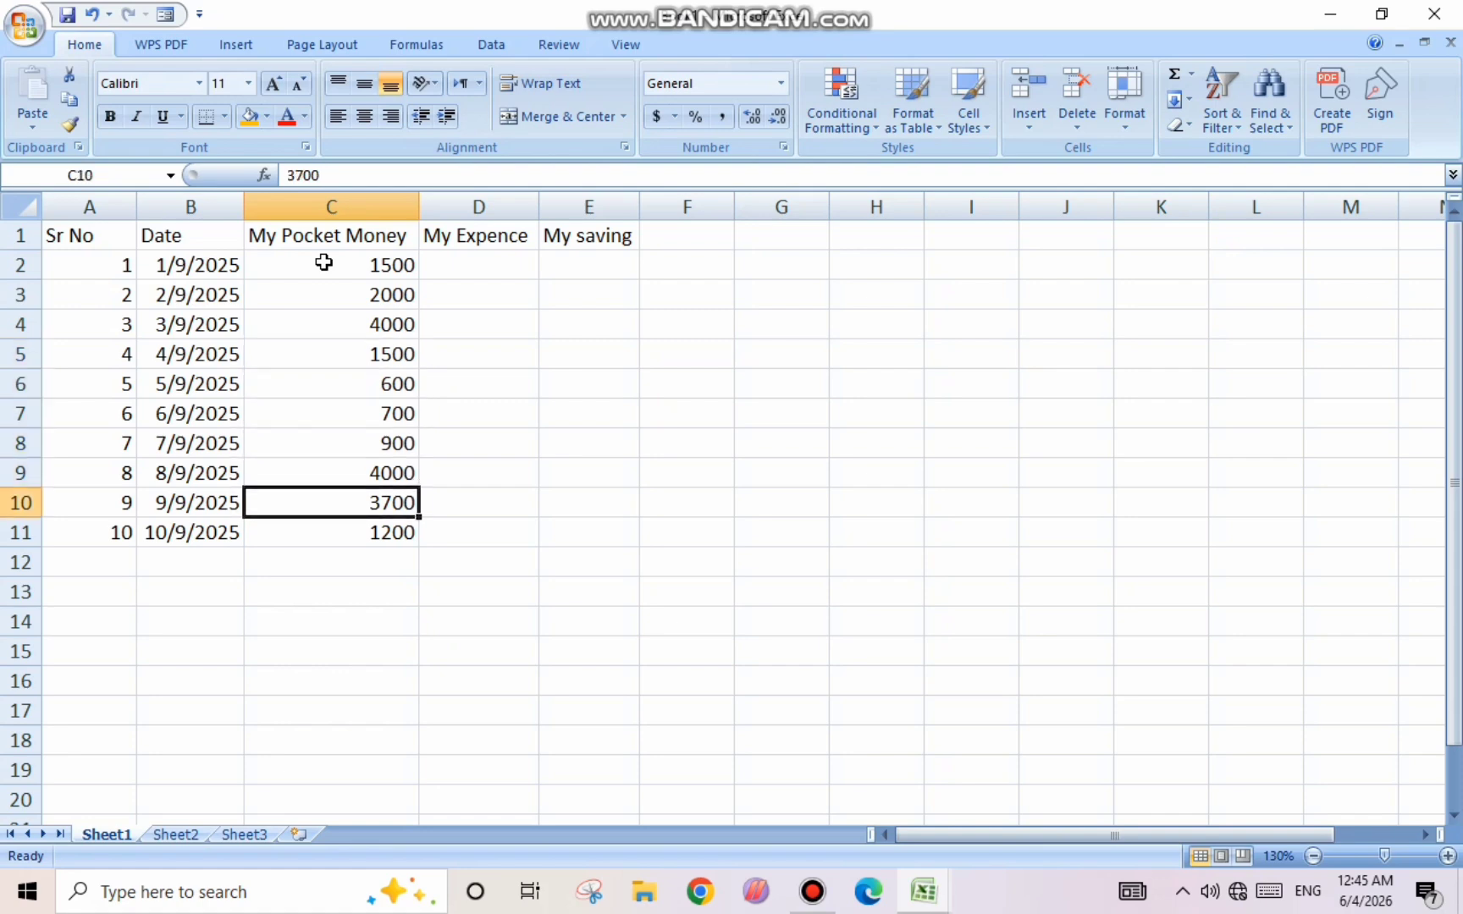
pyautogui.press('Right')
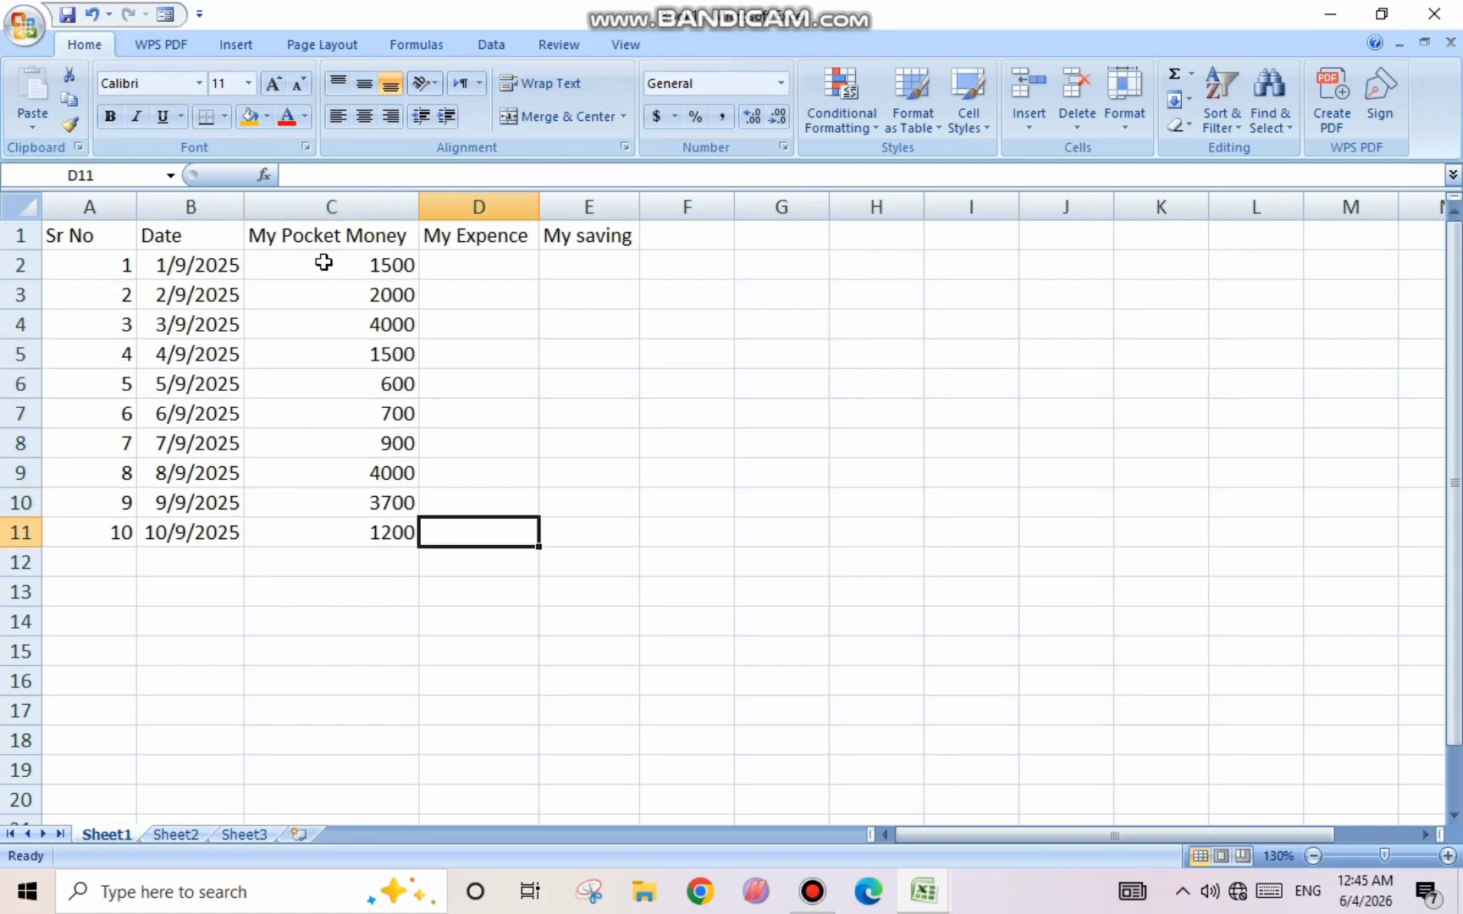
pyautogui.press('Right')
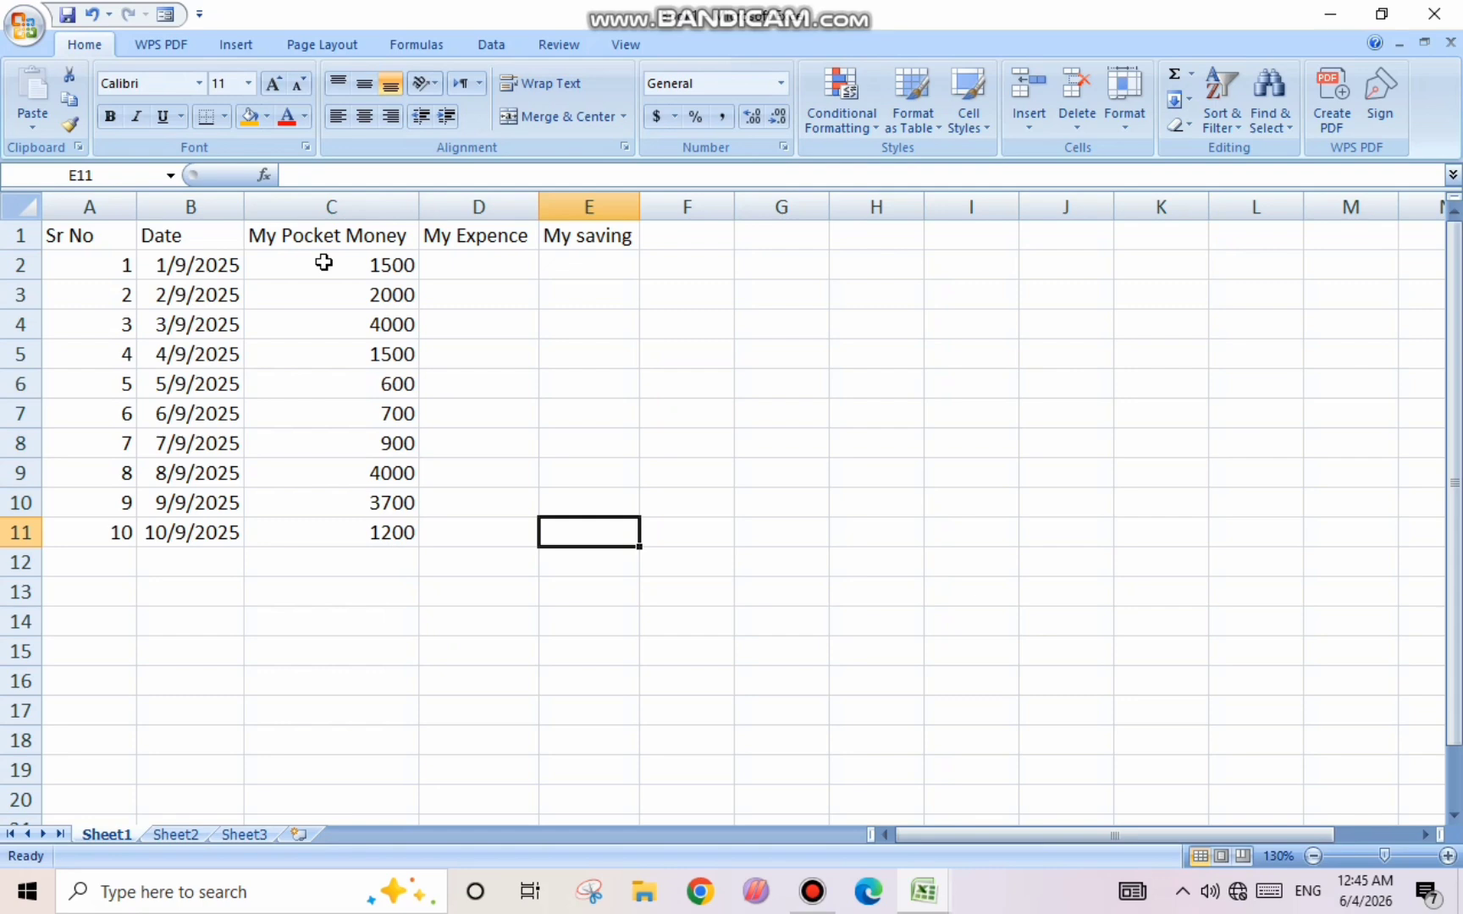
# - Enter the expense amounts 900, 300 and 2100 in cells D2 to D4
pyautogui.press('Up')
pyautogui.press('Up')
pyautogui.press('Up')
pyautogui.press('Up')
pyautogui.press('Up')
pyautogui.press('Up')
pyautogui.press('Up')
pyautogui.press('Up')
pyautogui.press('Up')
pyautogui.press('Up')
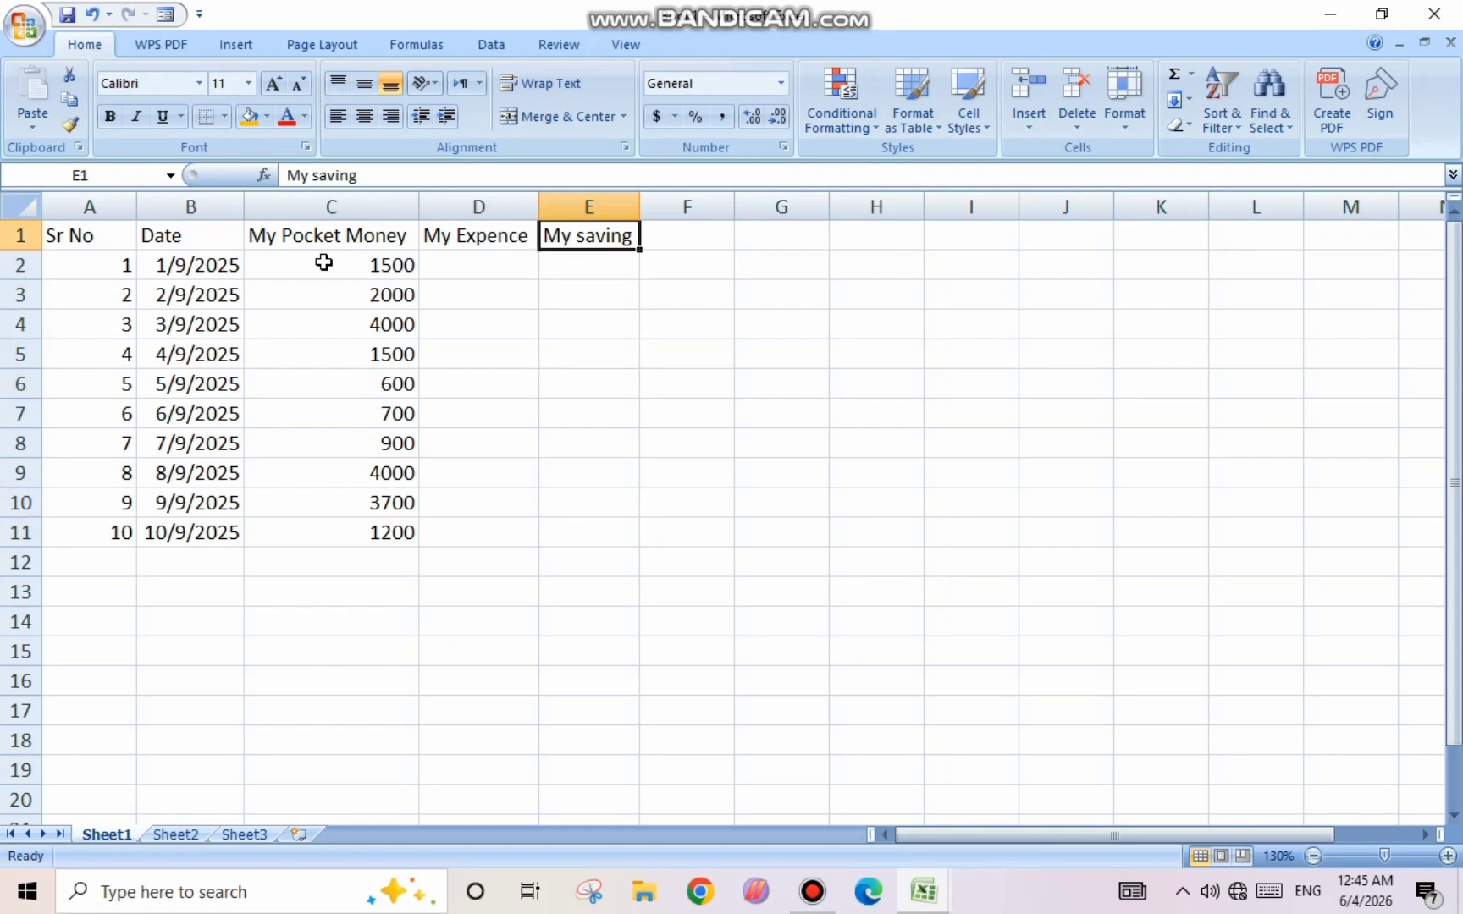
pyautogui.press('Down')
pyautogui.press('Left')
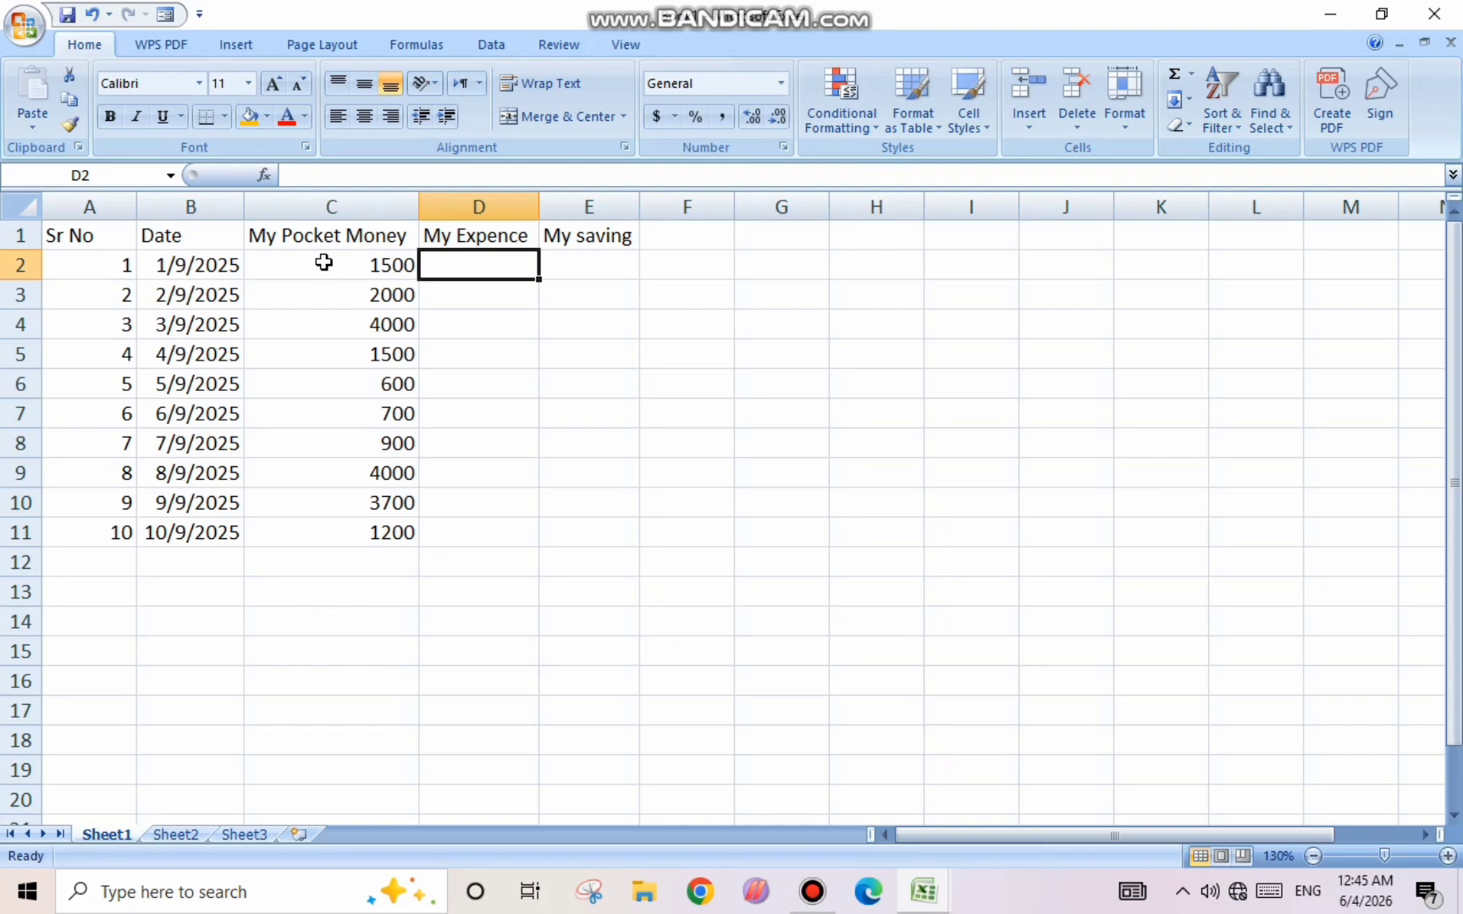
pyautogui.write('900')
pyautogui.press('Return')
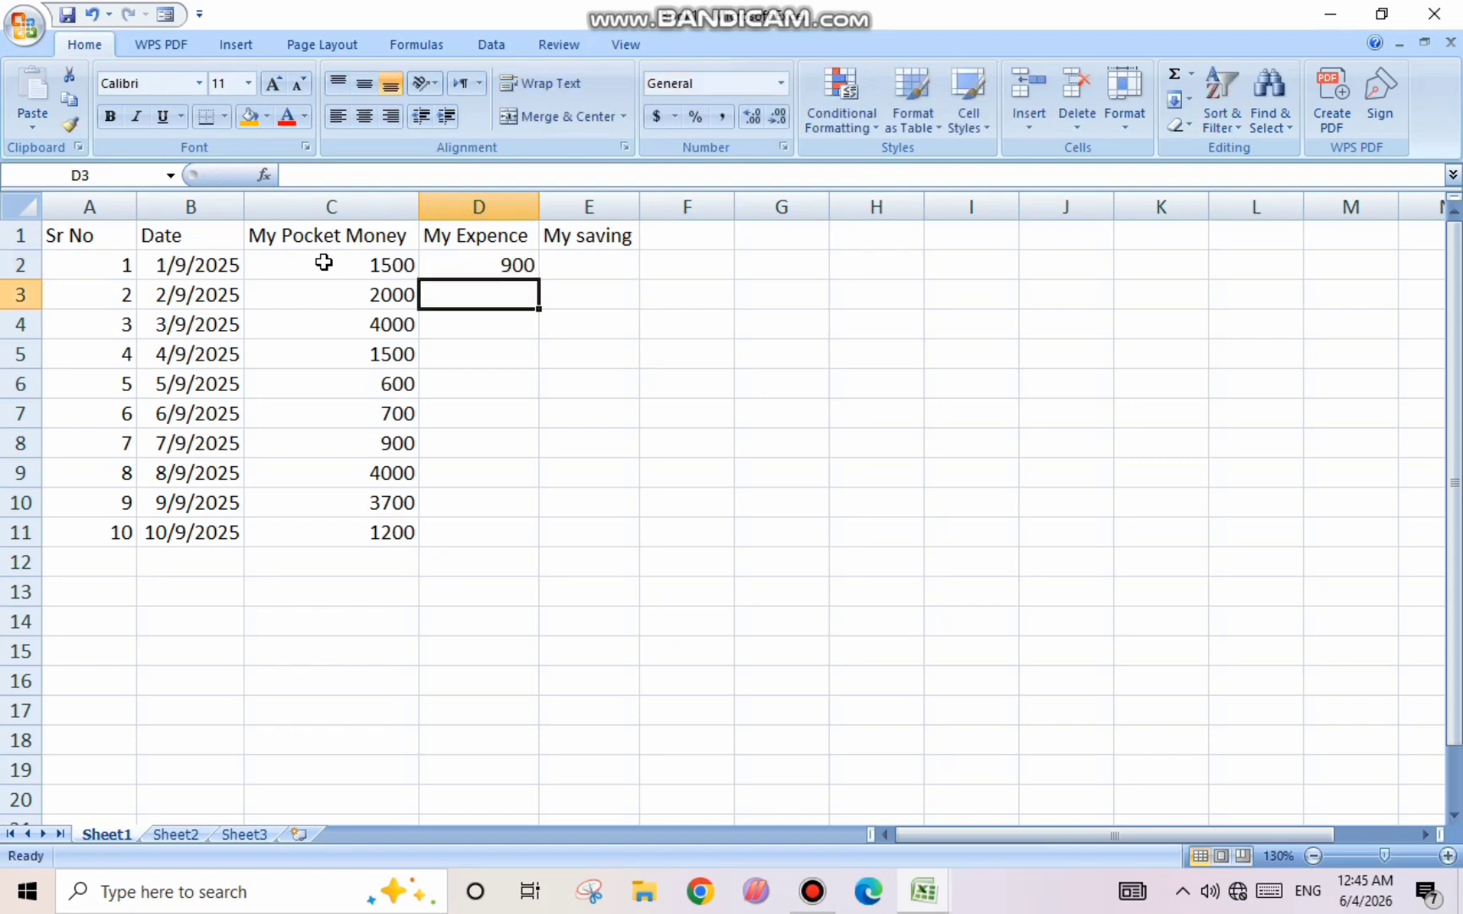
pyautogui.write('300')
pyautogui.press('Return')
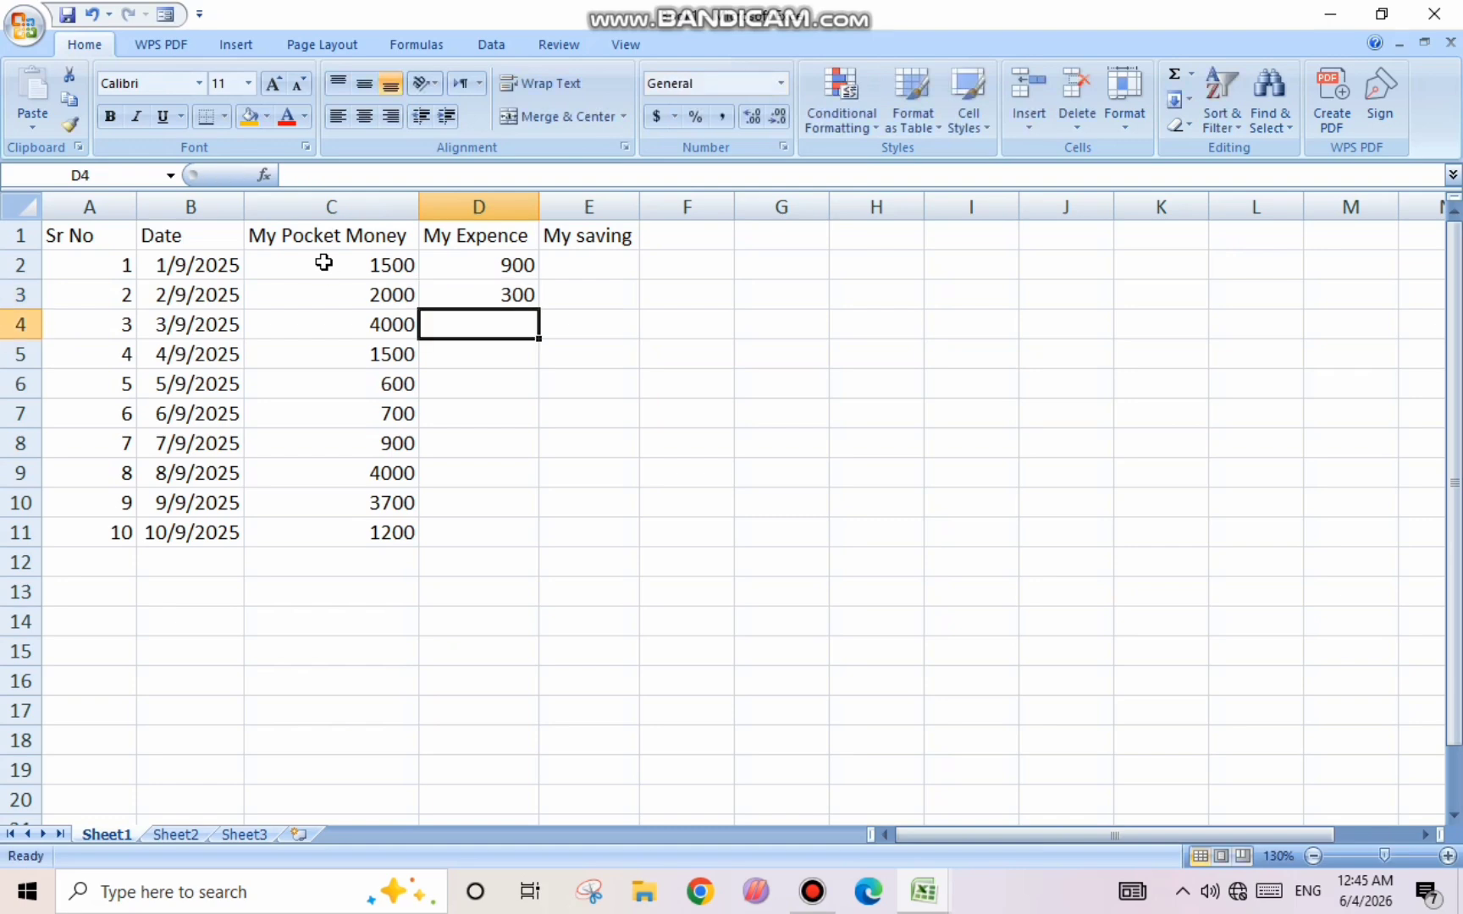
pyautogui.write('21')
pyautogui.write('00')
pyautogui.press('Return')
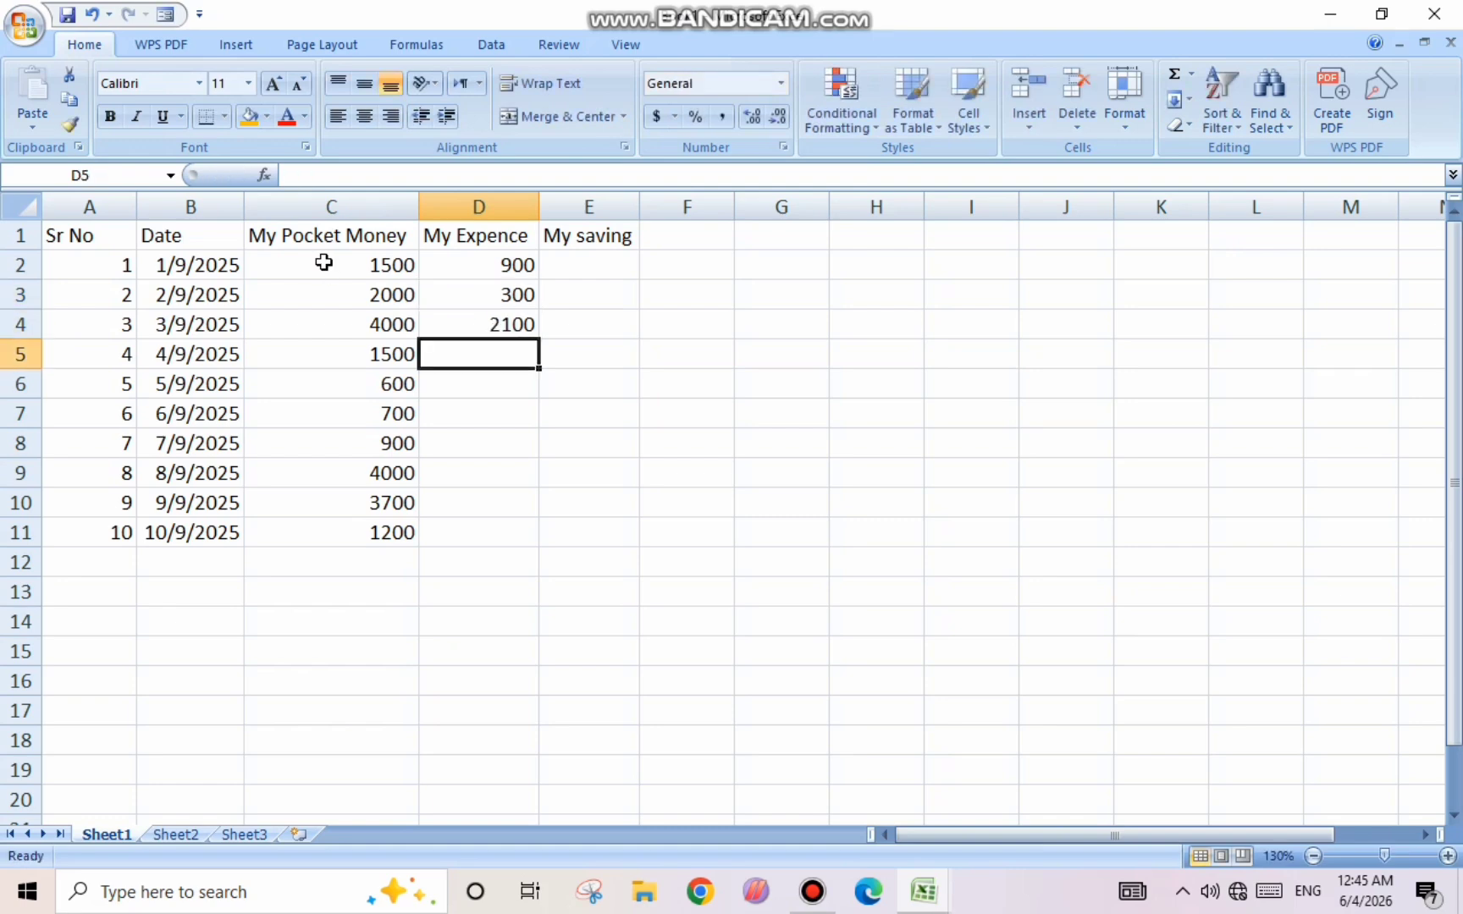
# - Enter the expense amounts 1100, 600, 550 and 200 in cells D5 to D8
pyautogui.write('1100')
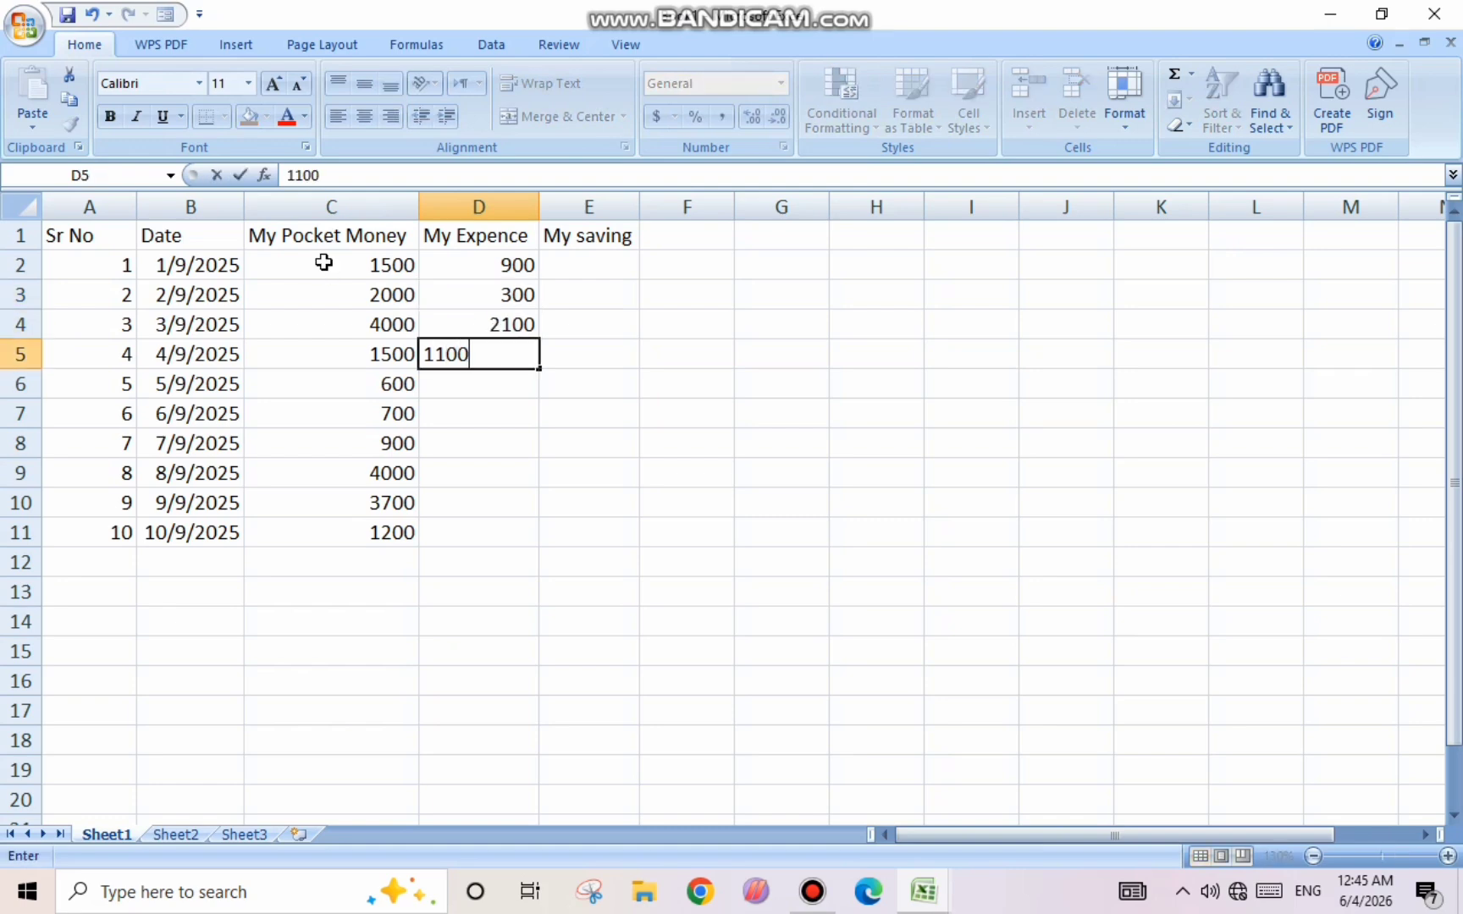
pyautogui.press('Return')
pyautogui.write('600')
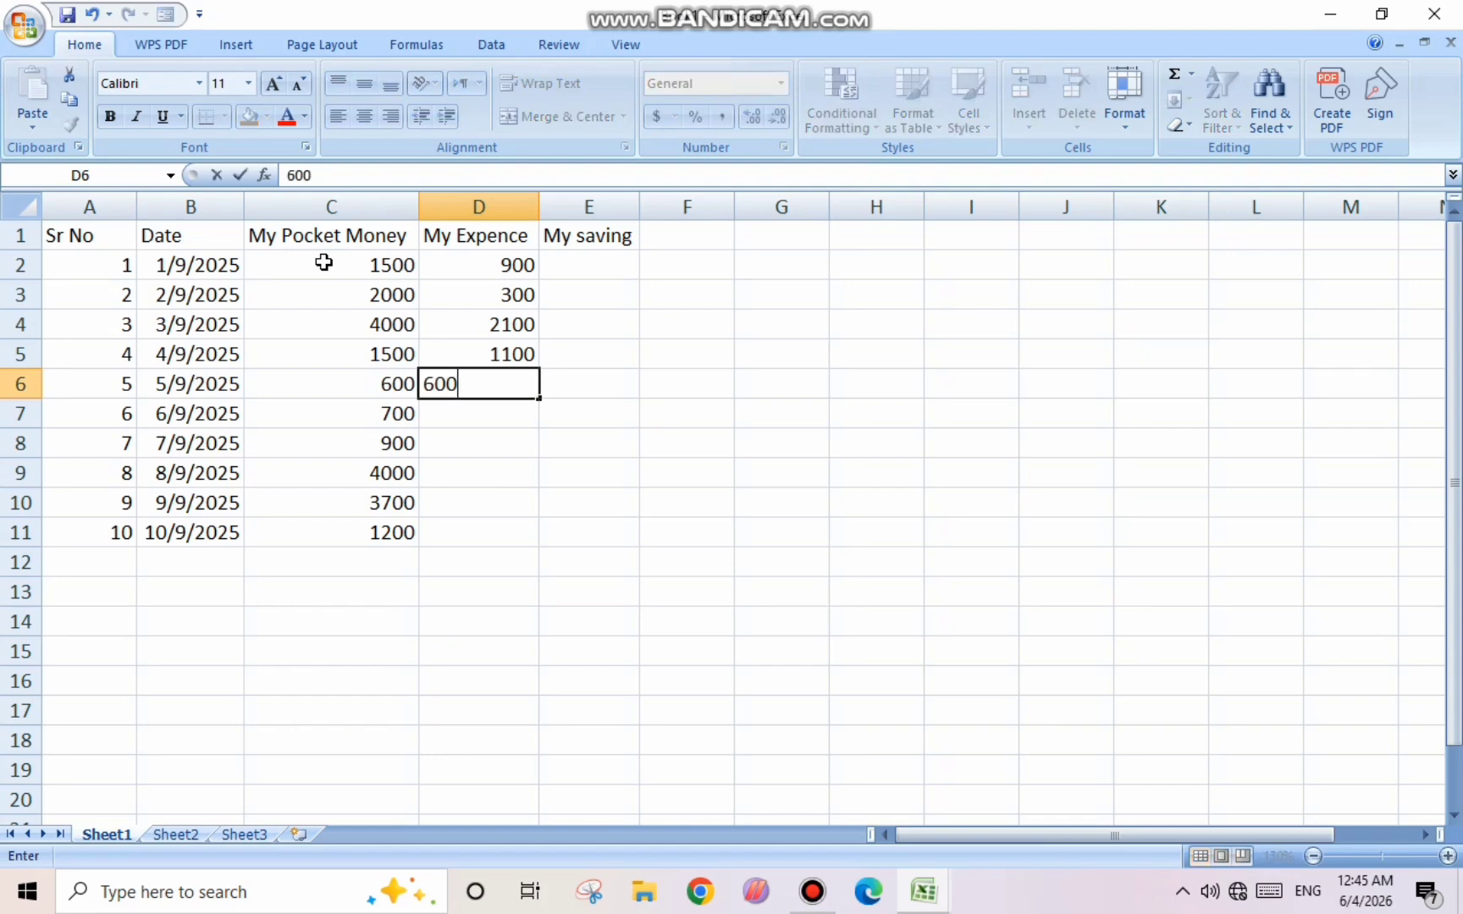
pyautogui.press('Return')
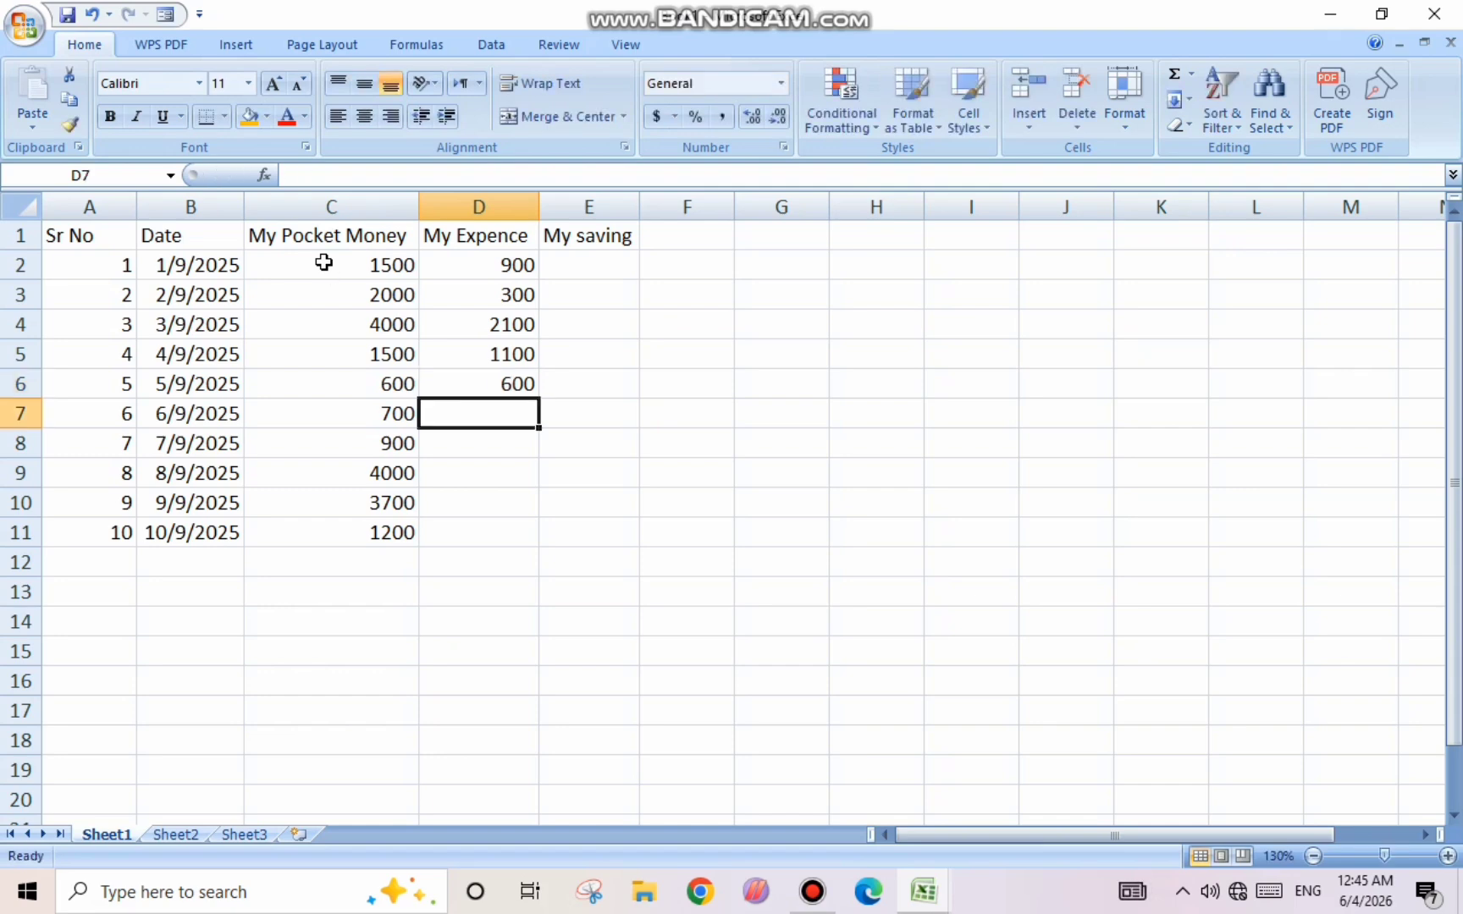
pyautogui.write('550')
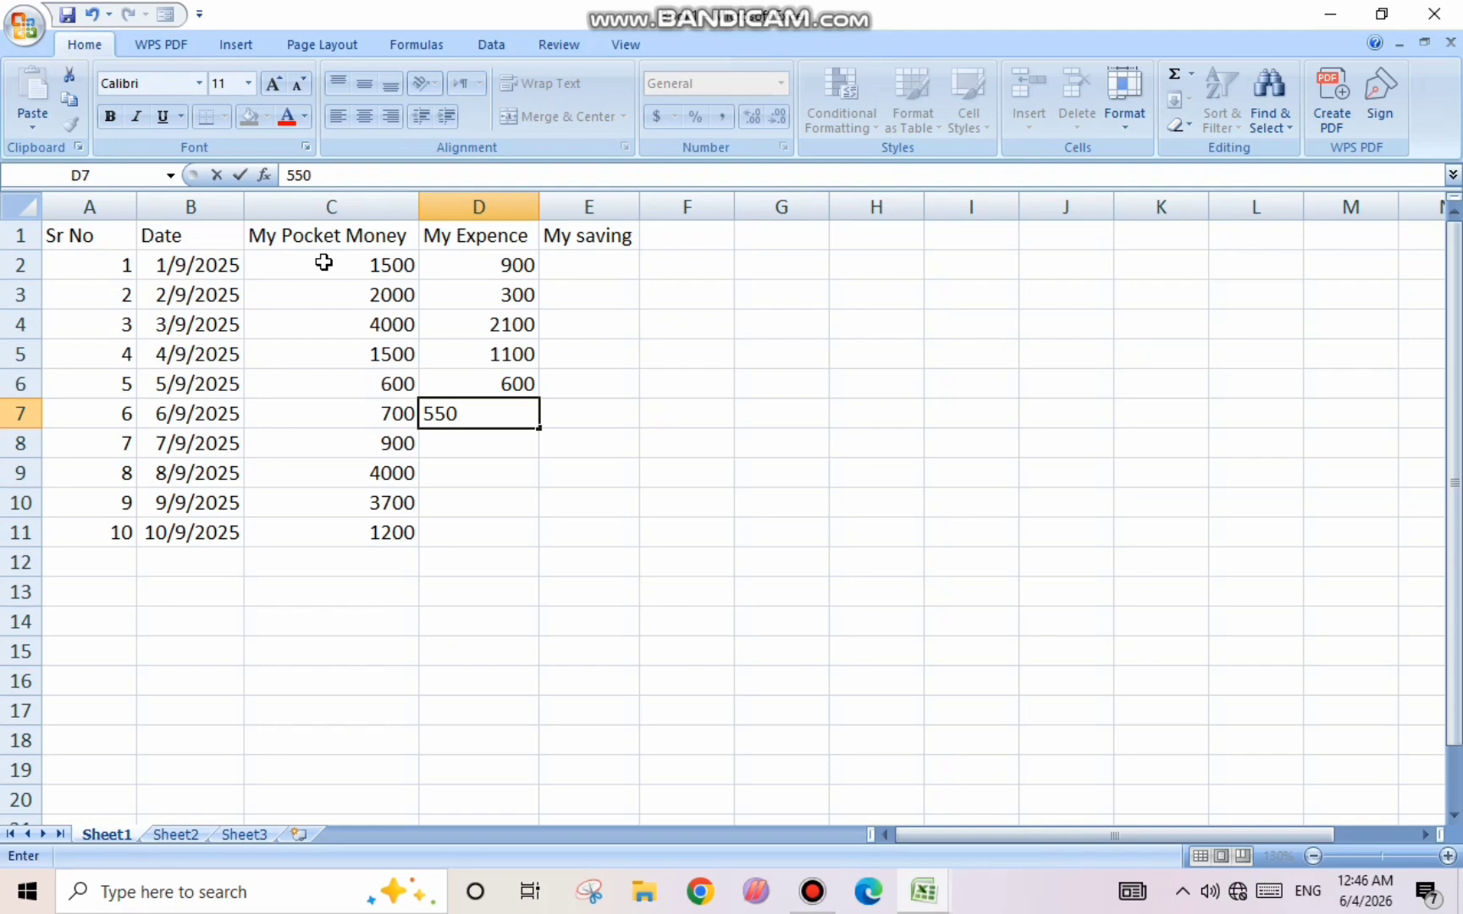
pyautogui.press('Return')
pyautogui.write('200')
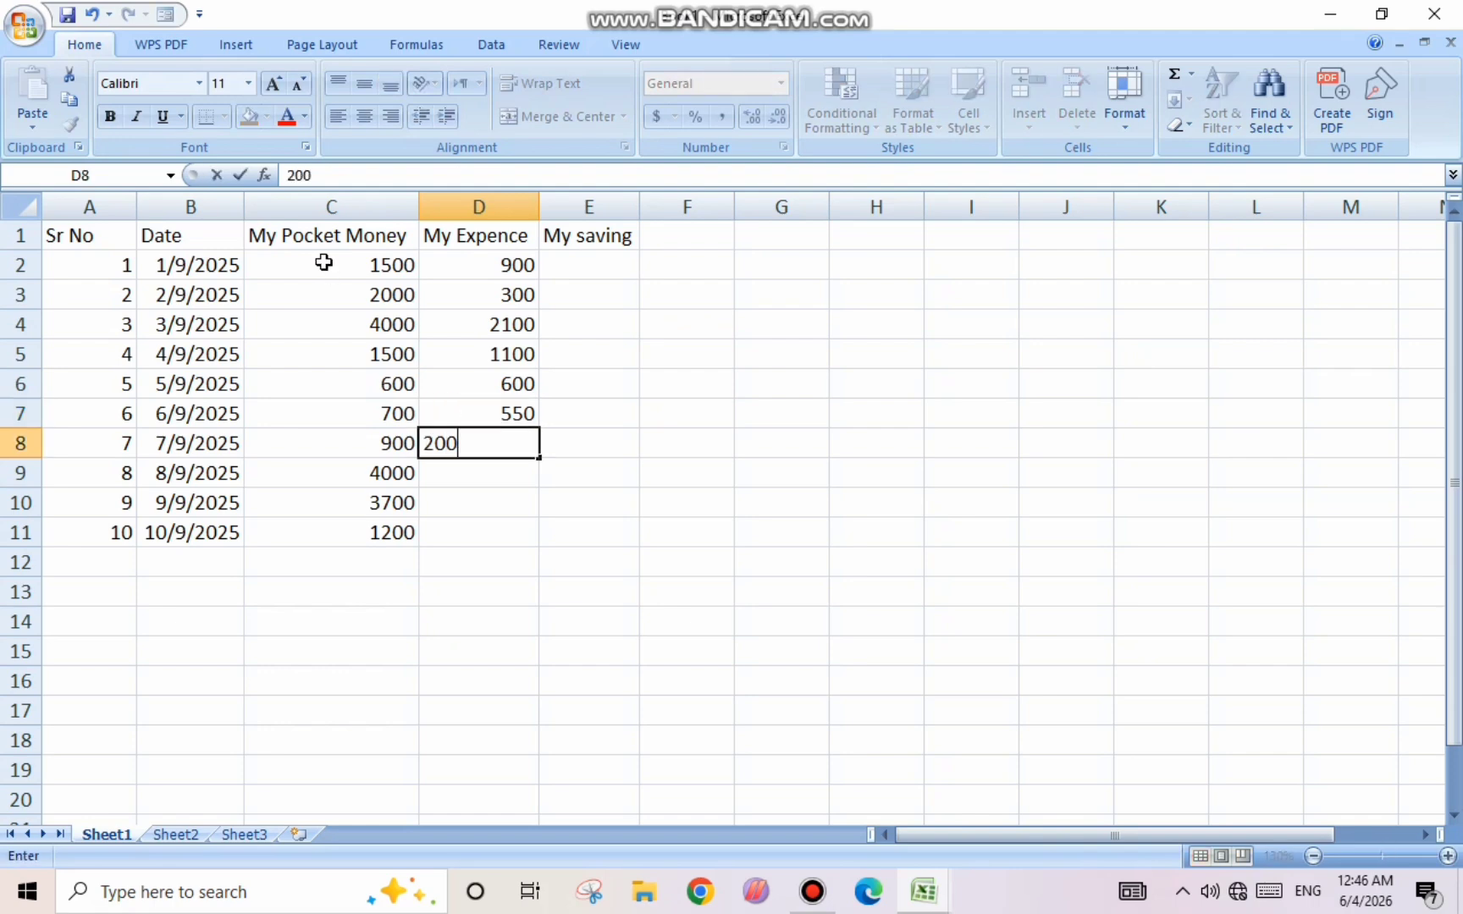
pyautogui.press('Return')
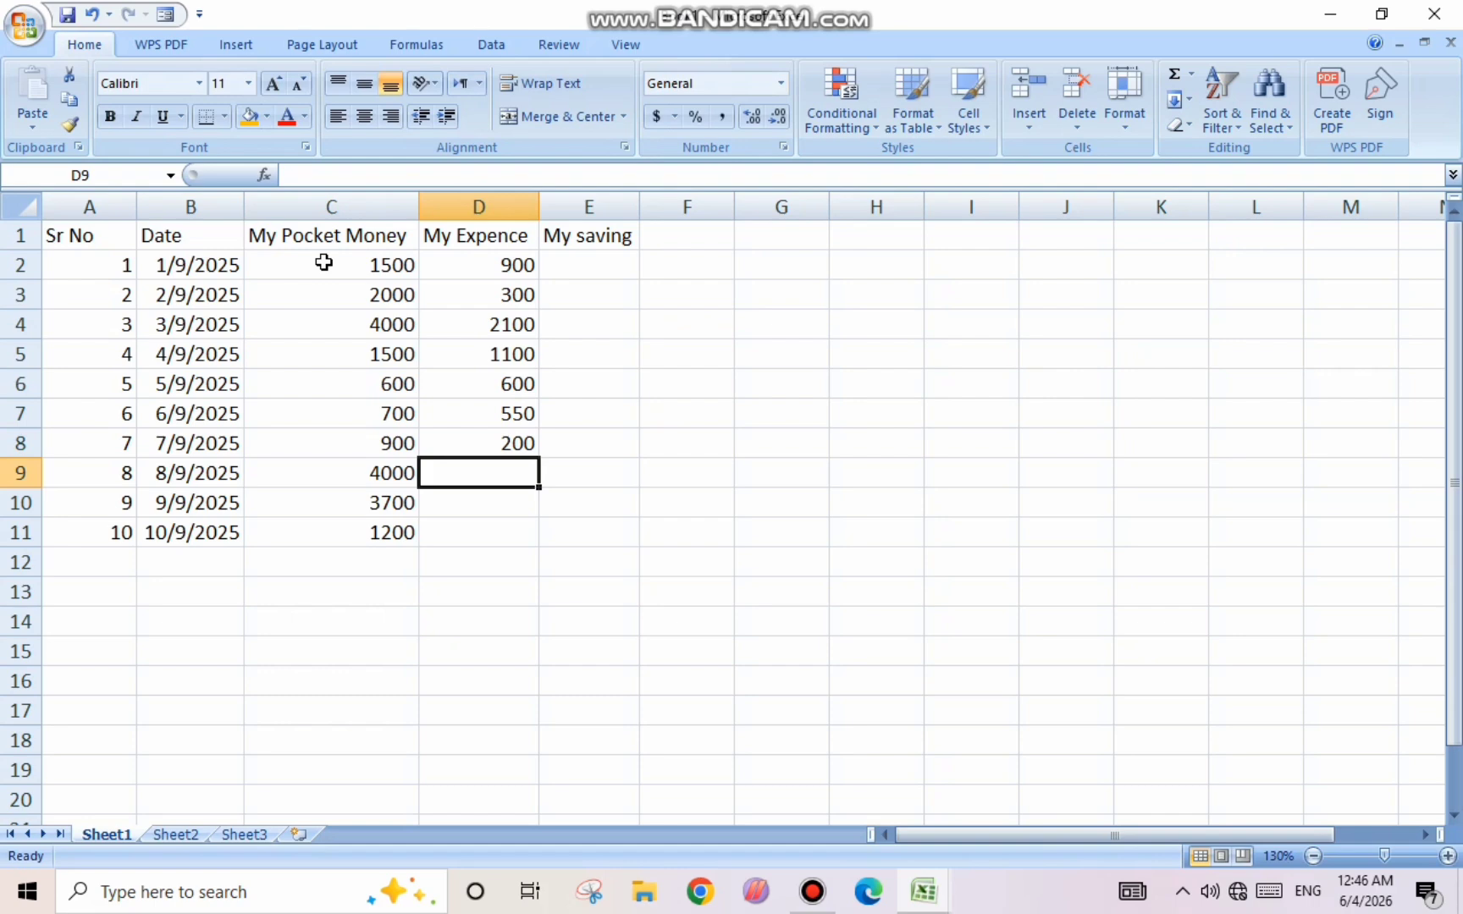
# - Enter the expense amounts 900, 1100 and 1000 in cells D9 to D11
pyautogui.write('900')
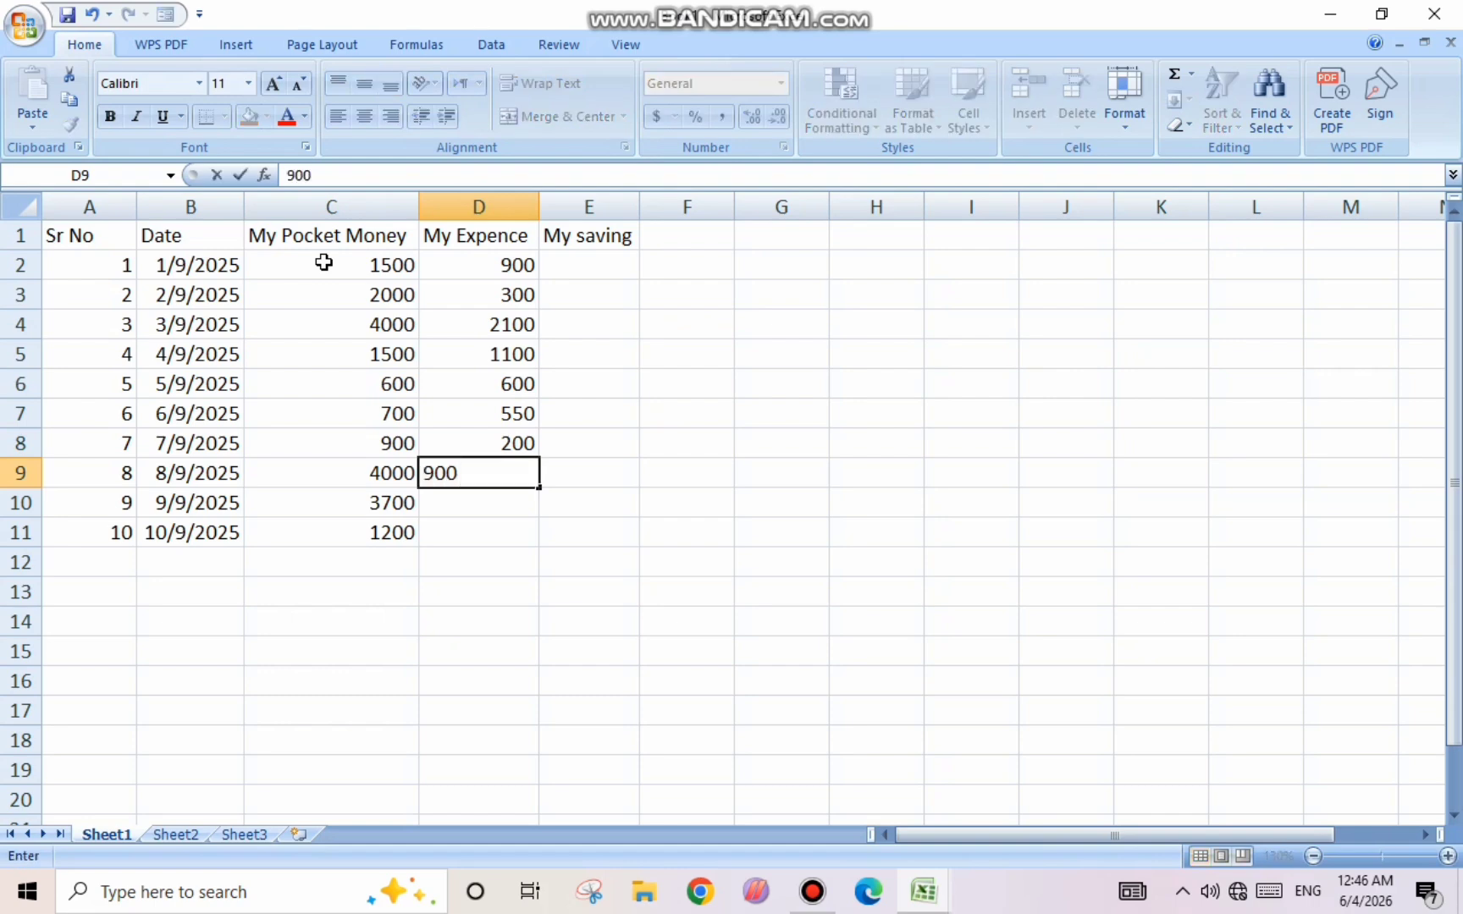
pyautogui.press('Return')
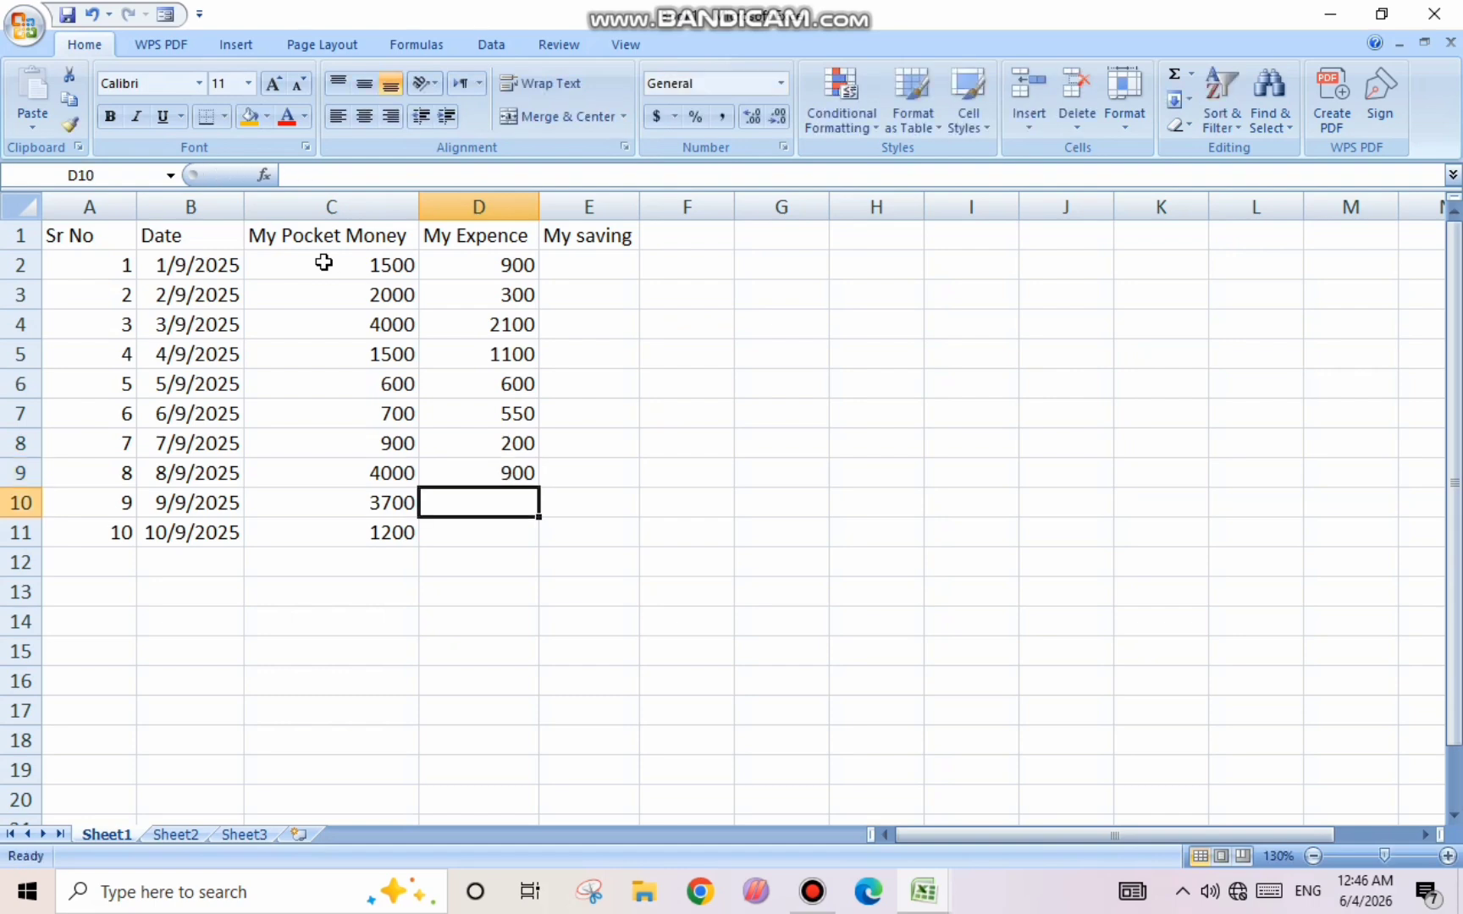
pyautogui.write('1100')
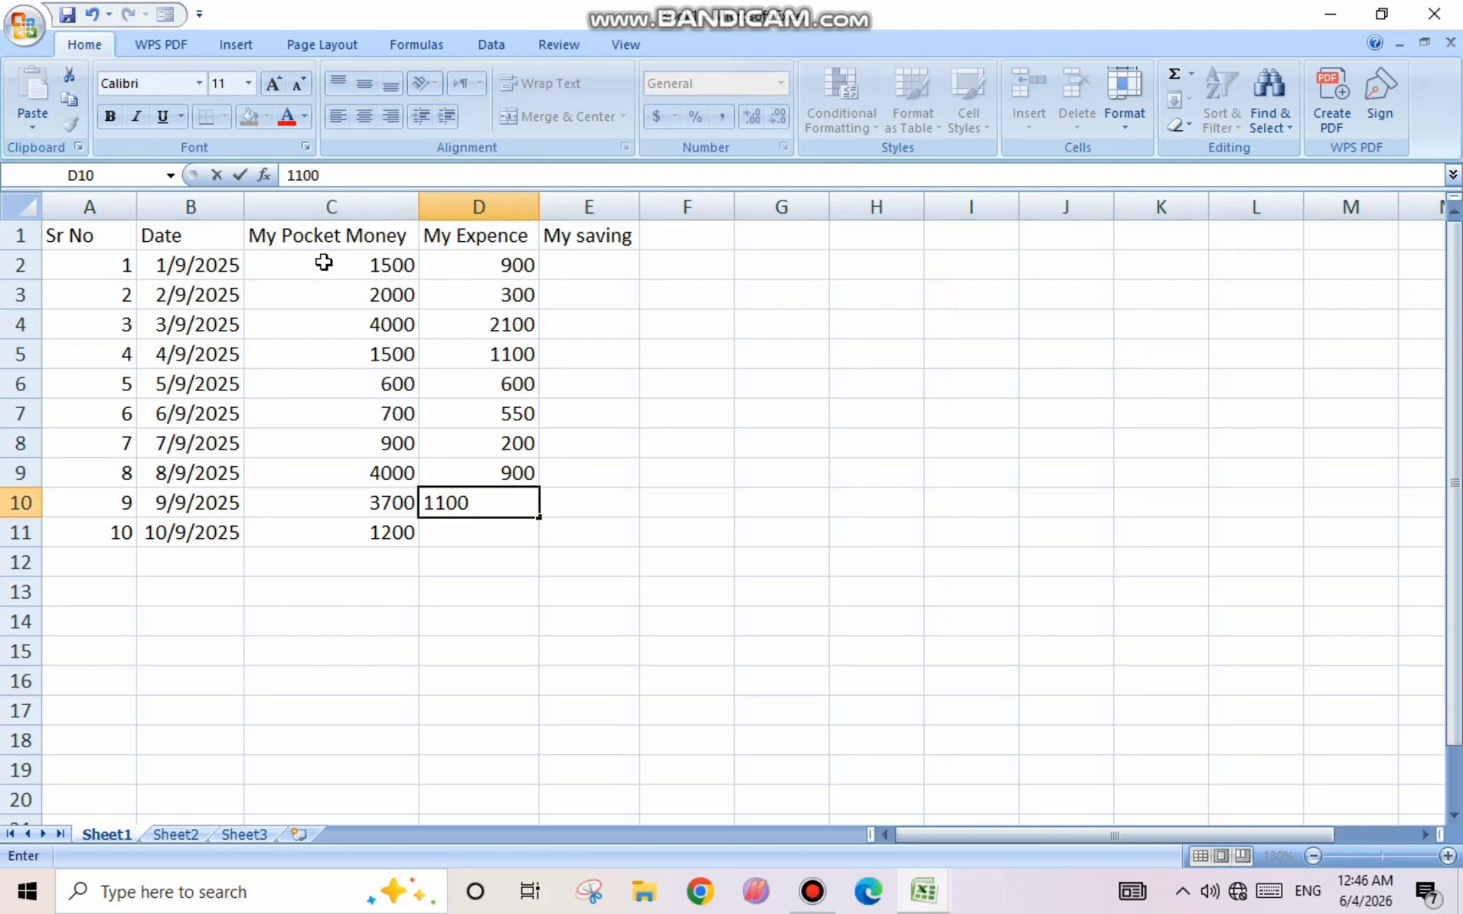
pyautogui.press('Return')
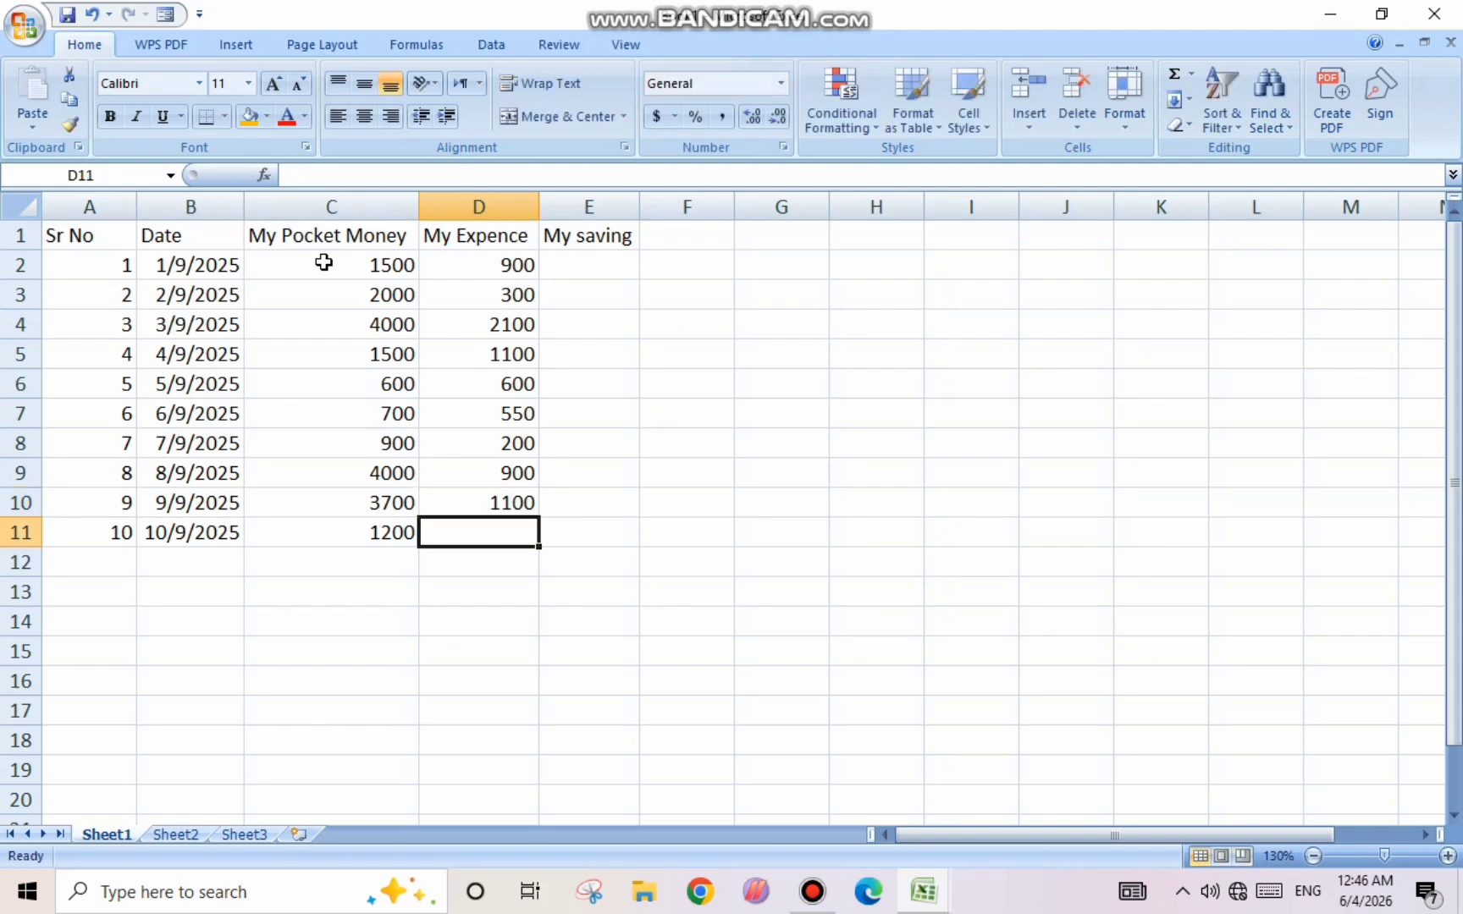
pyautogui.write('1000')
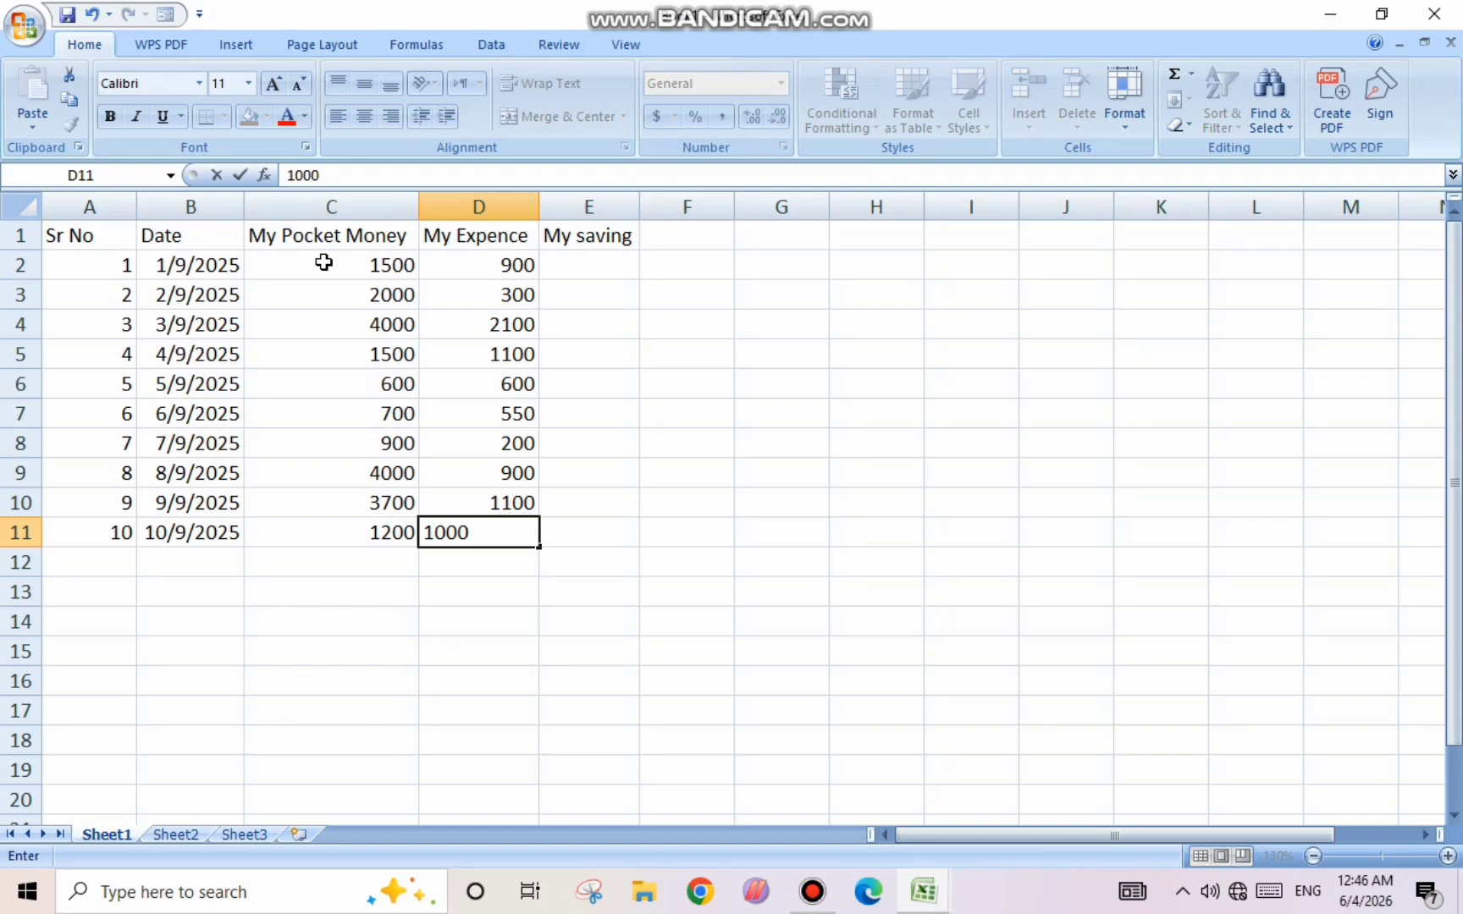
pyautogui.press('Tab')
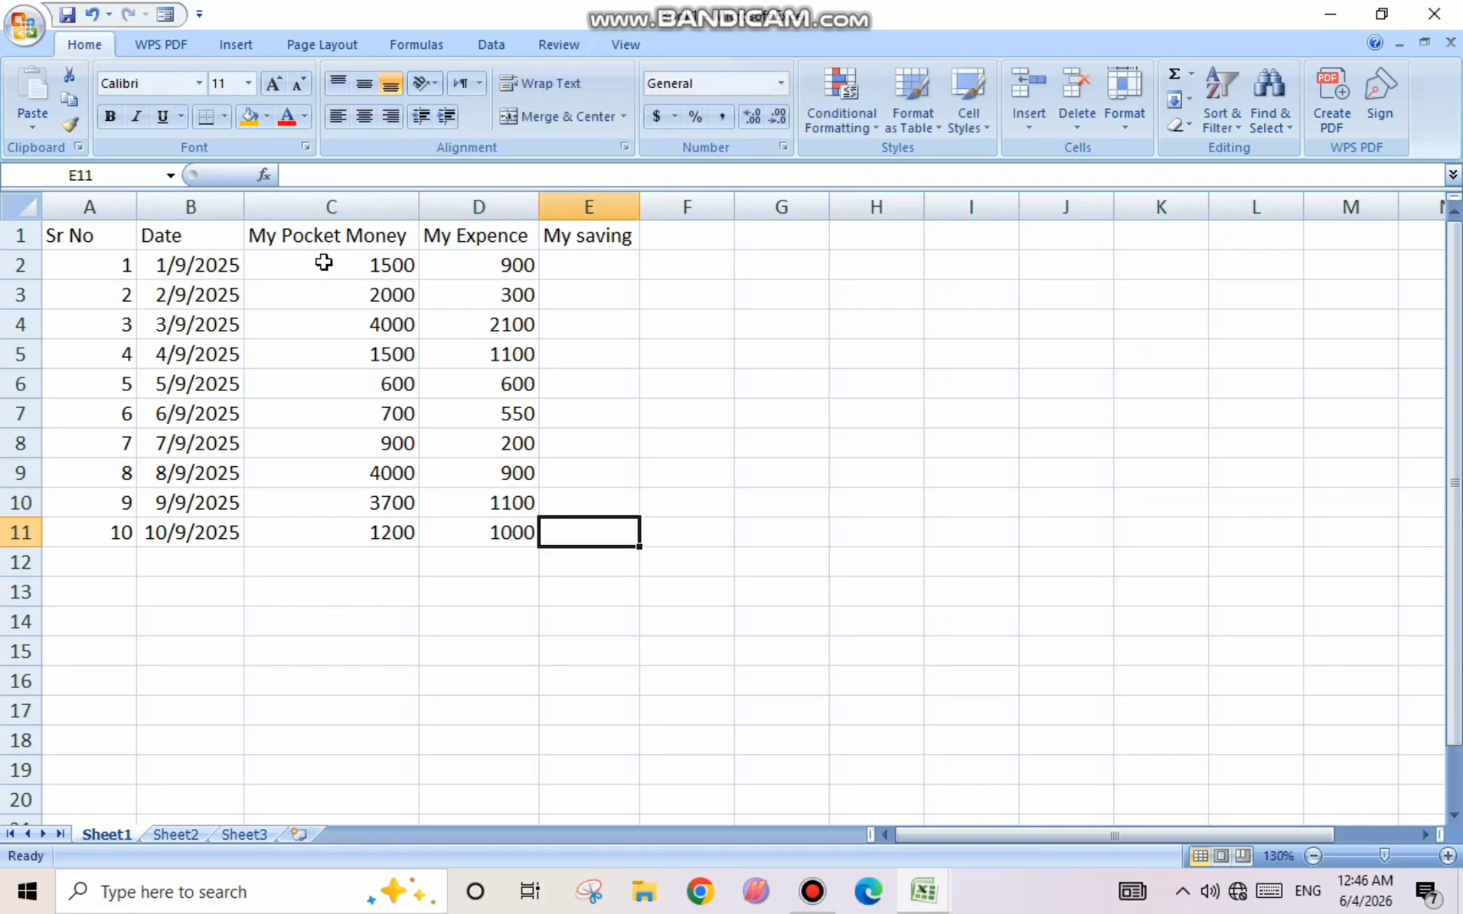
pyautogui.press('Up')
pyautogui.moveTo(324, 263); pyautogui.dragTo(330, 564)
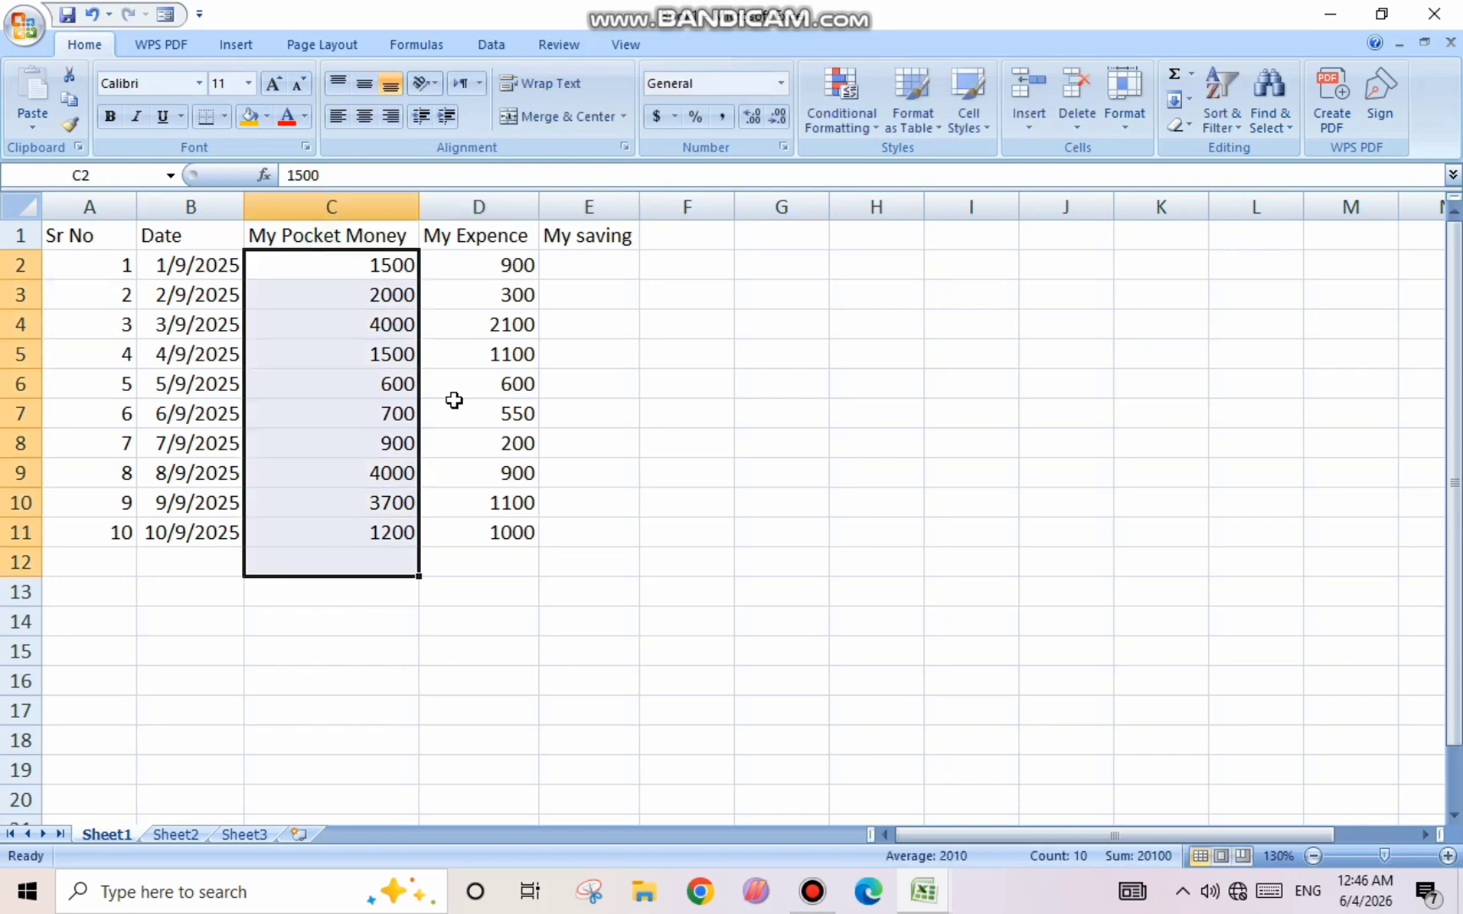
pyautogui.moveTo(483, 273); pyautogui.dragTo(447, 564)
pyautogui.click(584, 414)
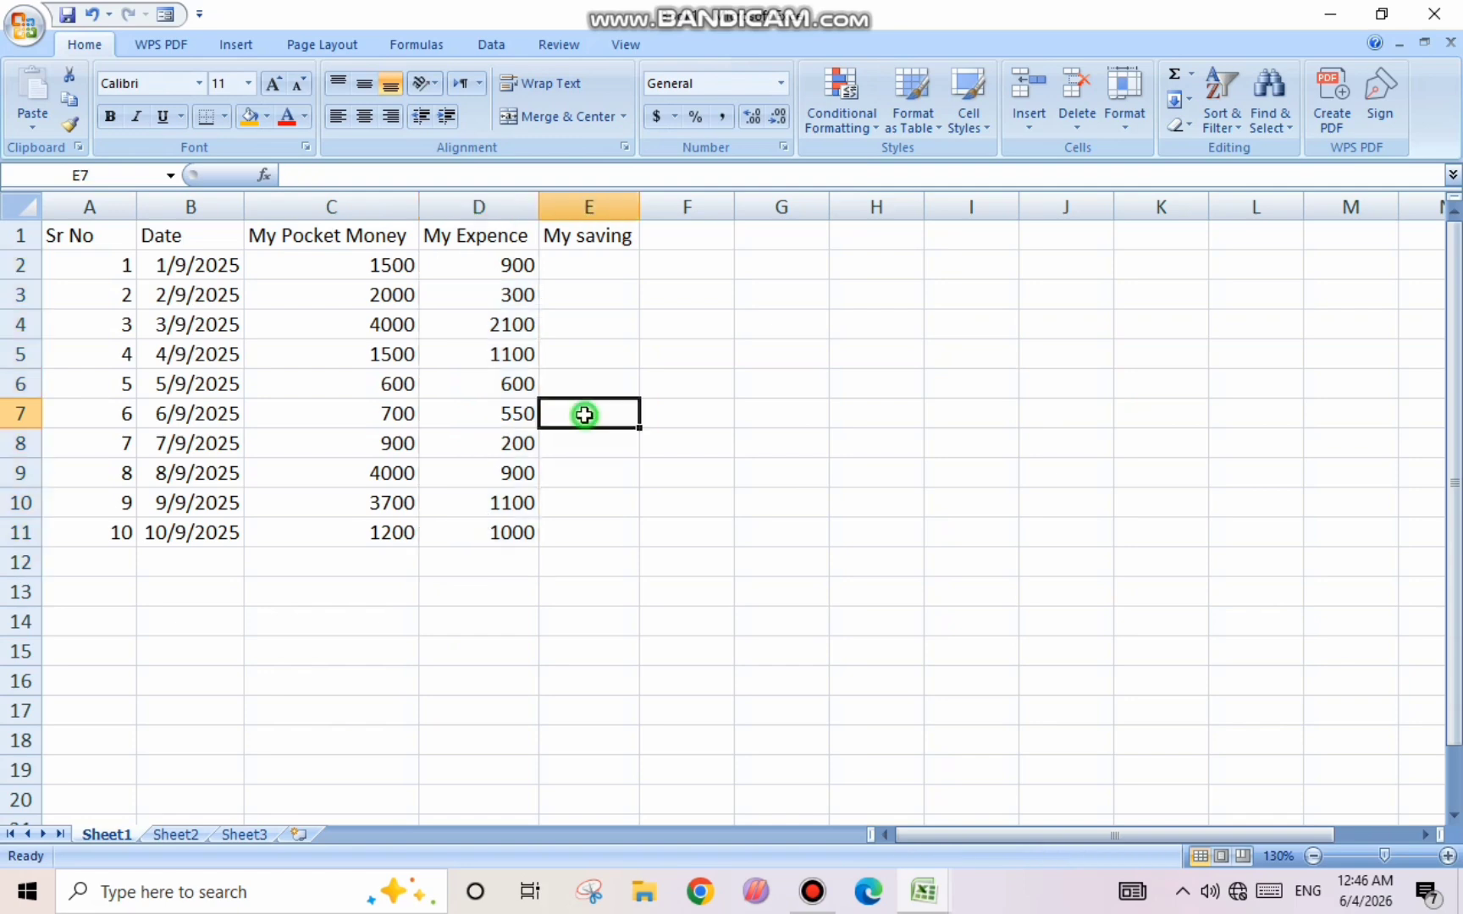
pyautogui.click(572, 259)
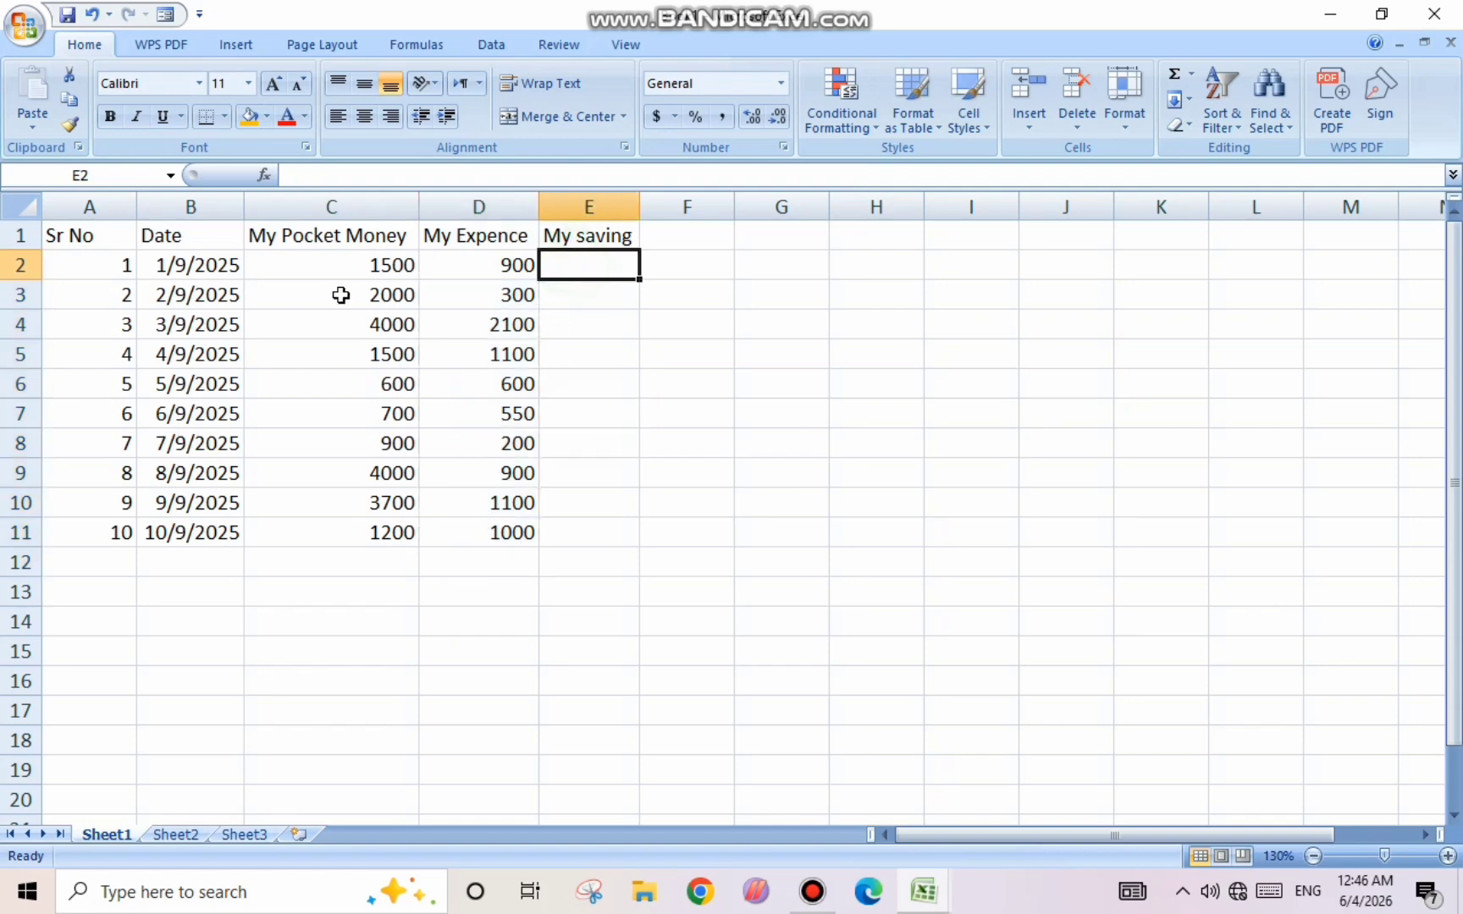
pyautogui.click(304, 268)
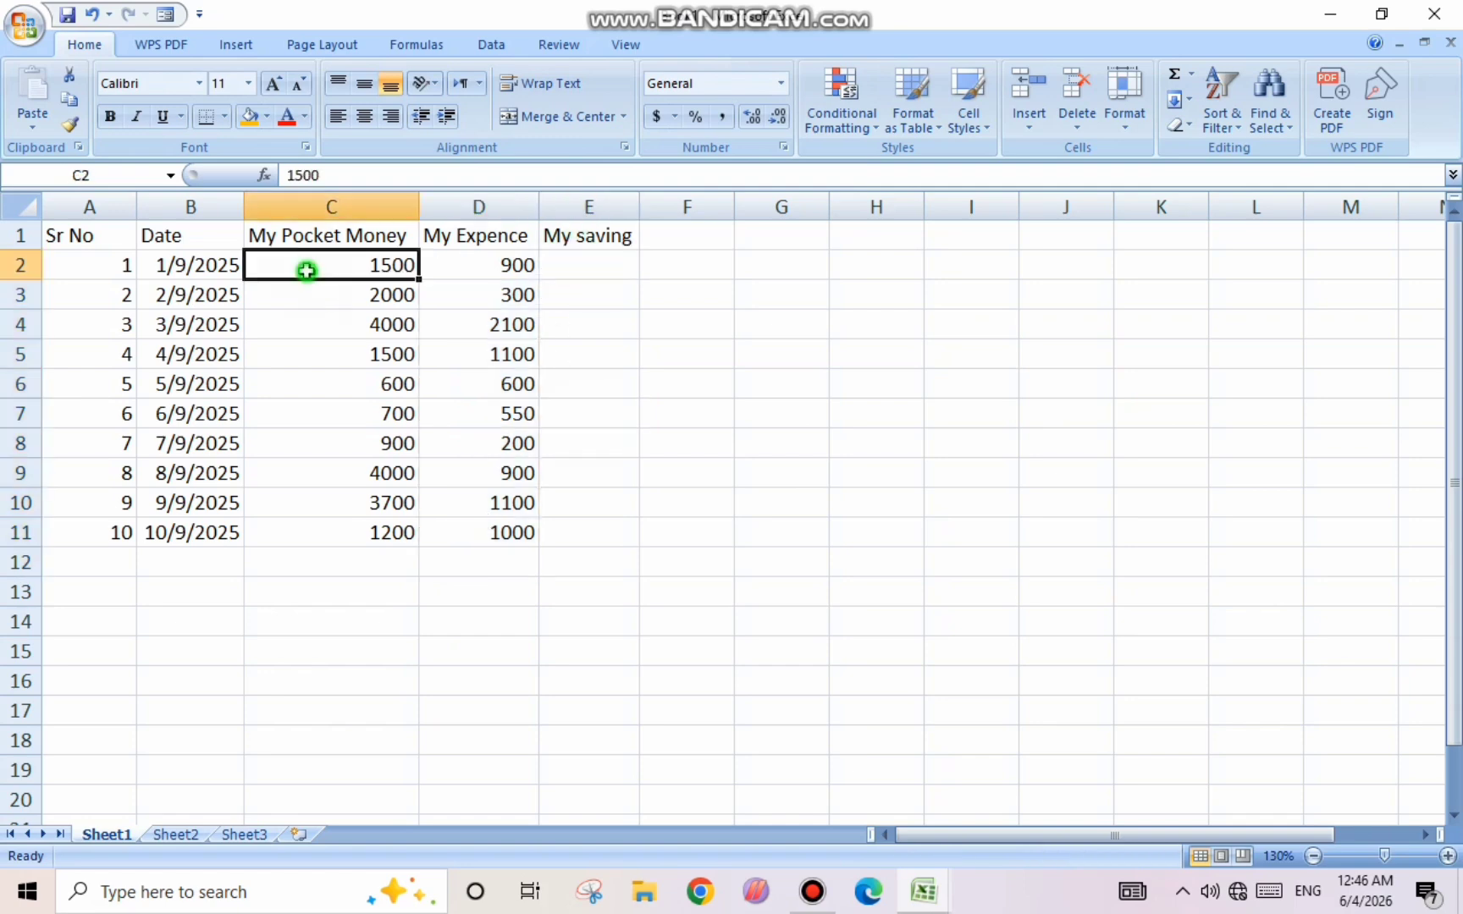
pyautogui.click(460, 261)
# - Calculate the first row's saving in cell E2 with the formula =c2-d2, subtracting the expense from the pocket money
pyautogui.click(610, 269)
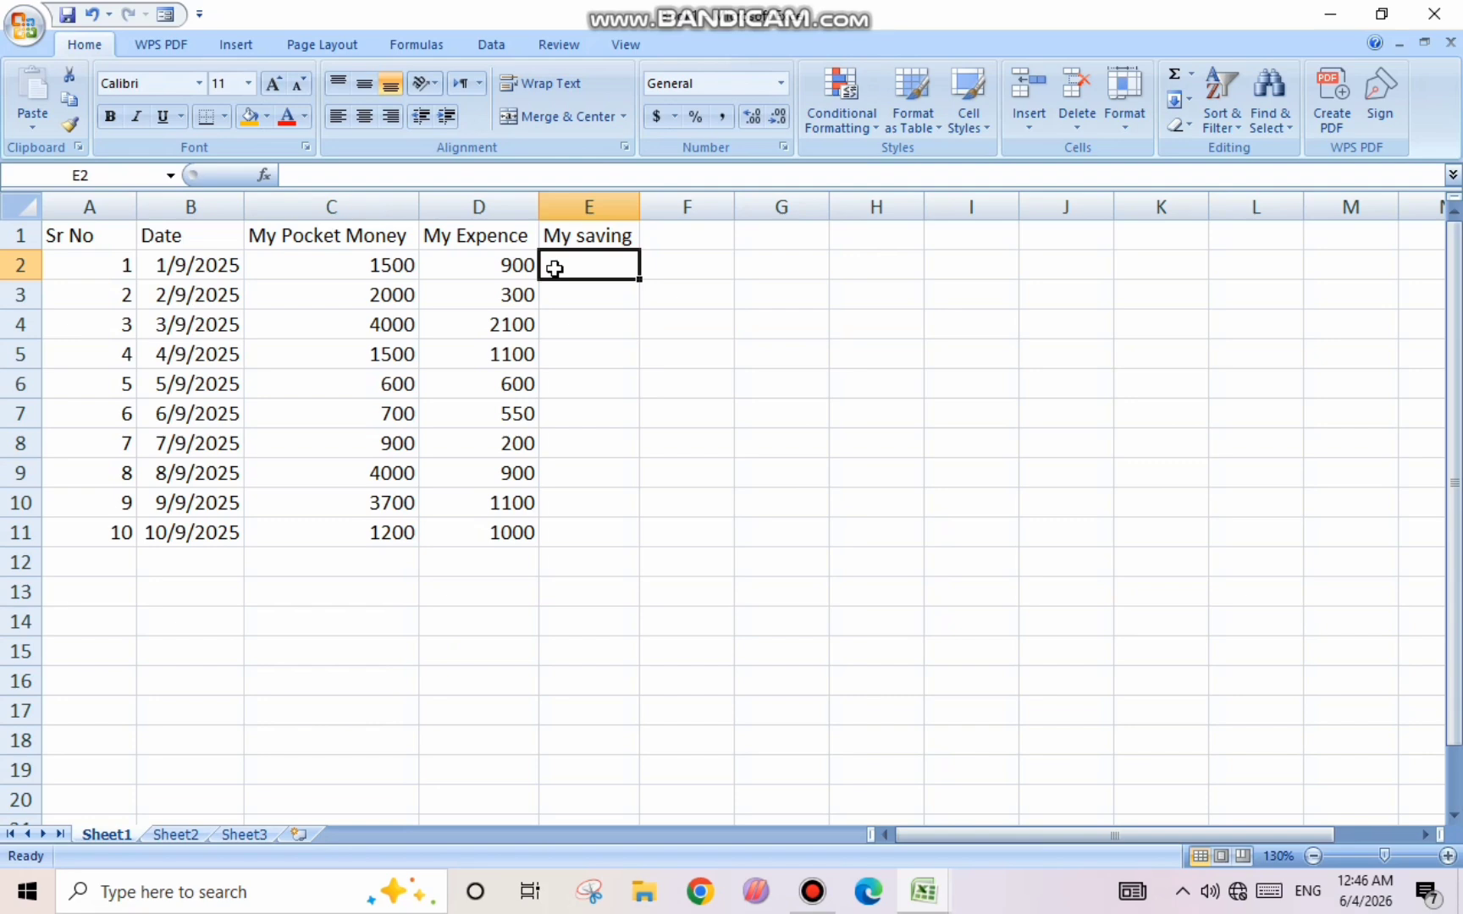
pyautogui.write('=')
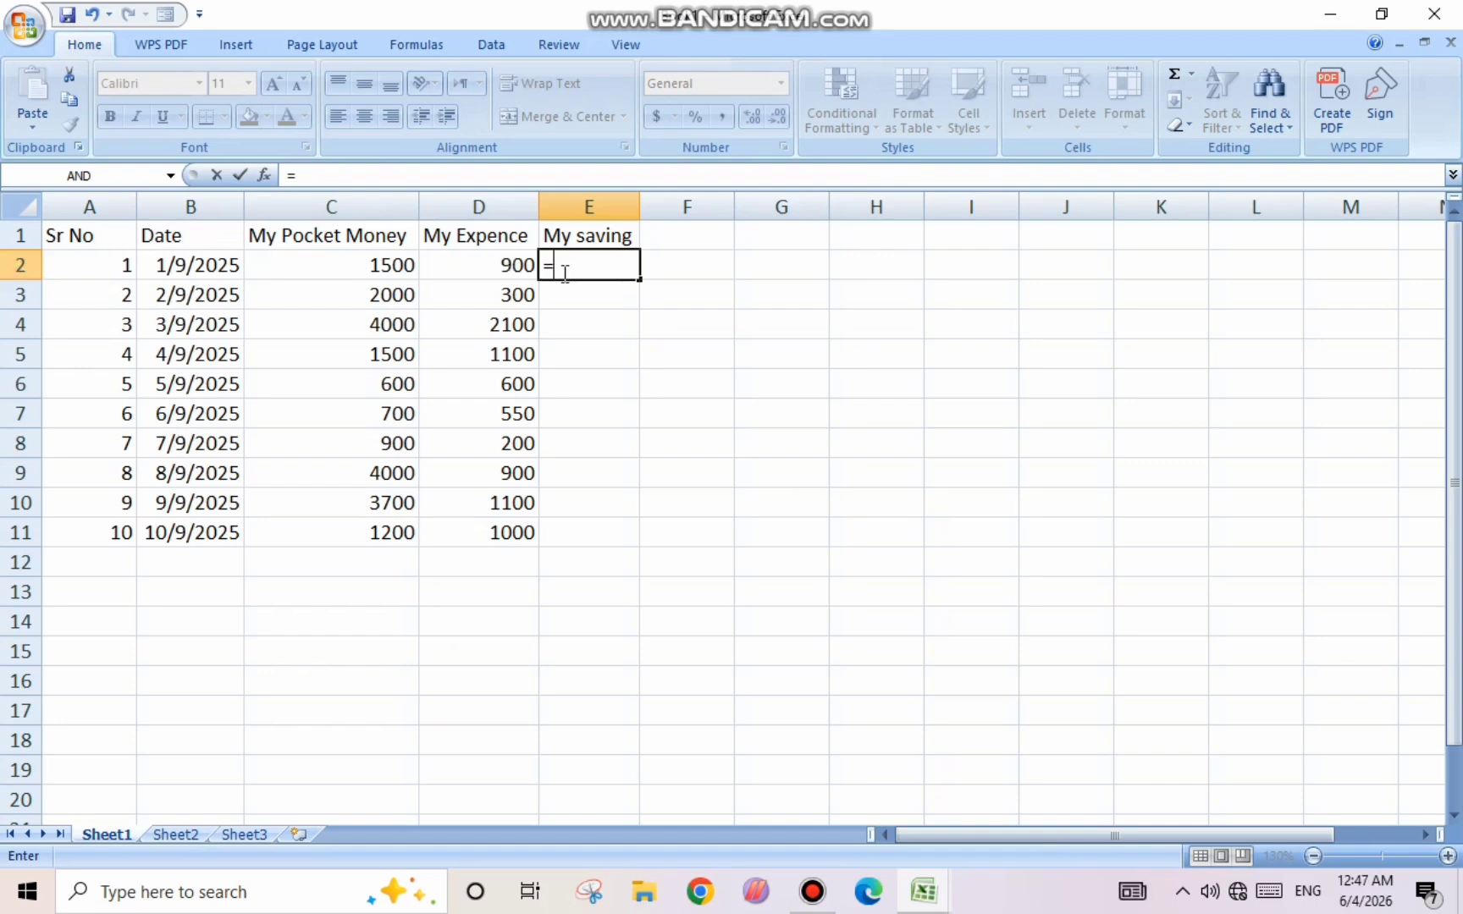
pyautogui.write('c2')
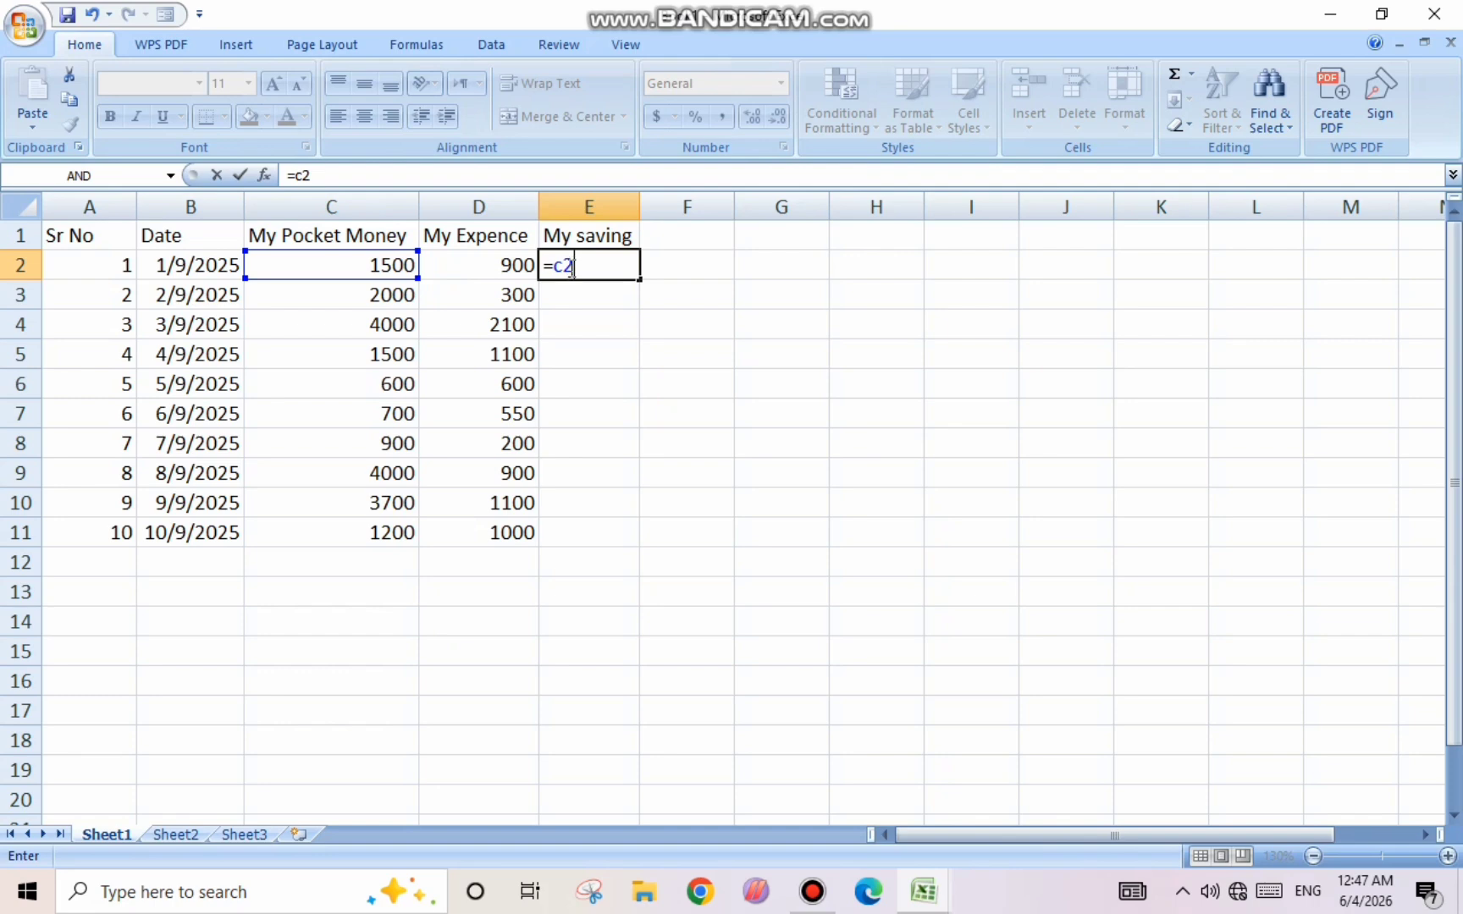
pyautogui.write('-')
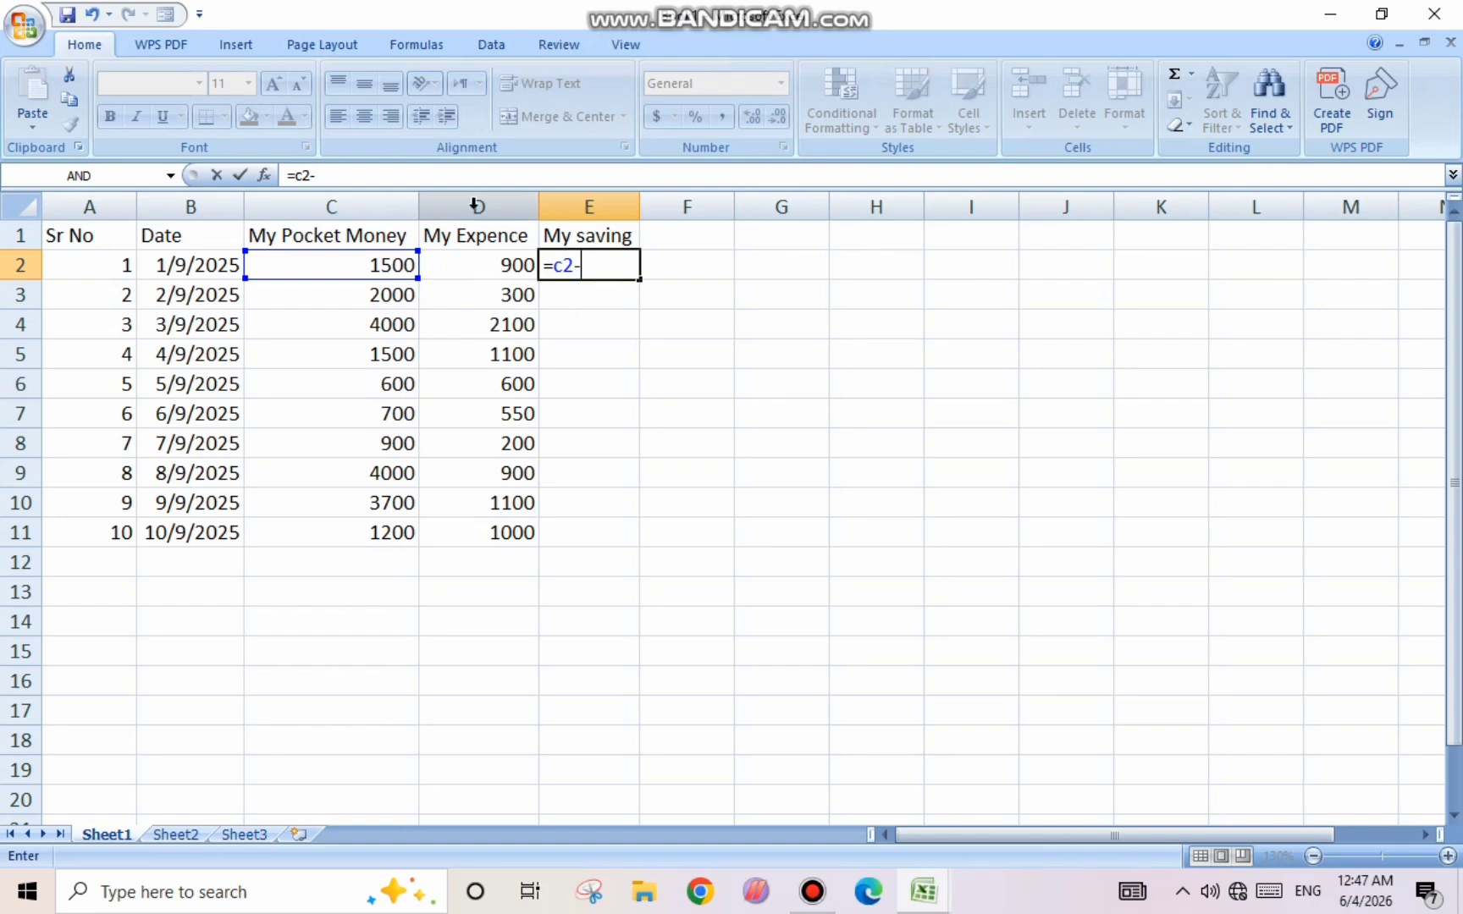
pyautogui.write('d')
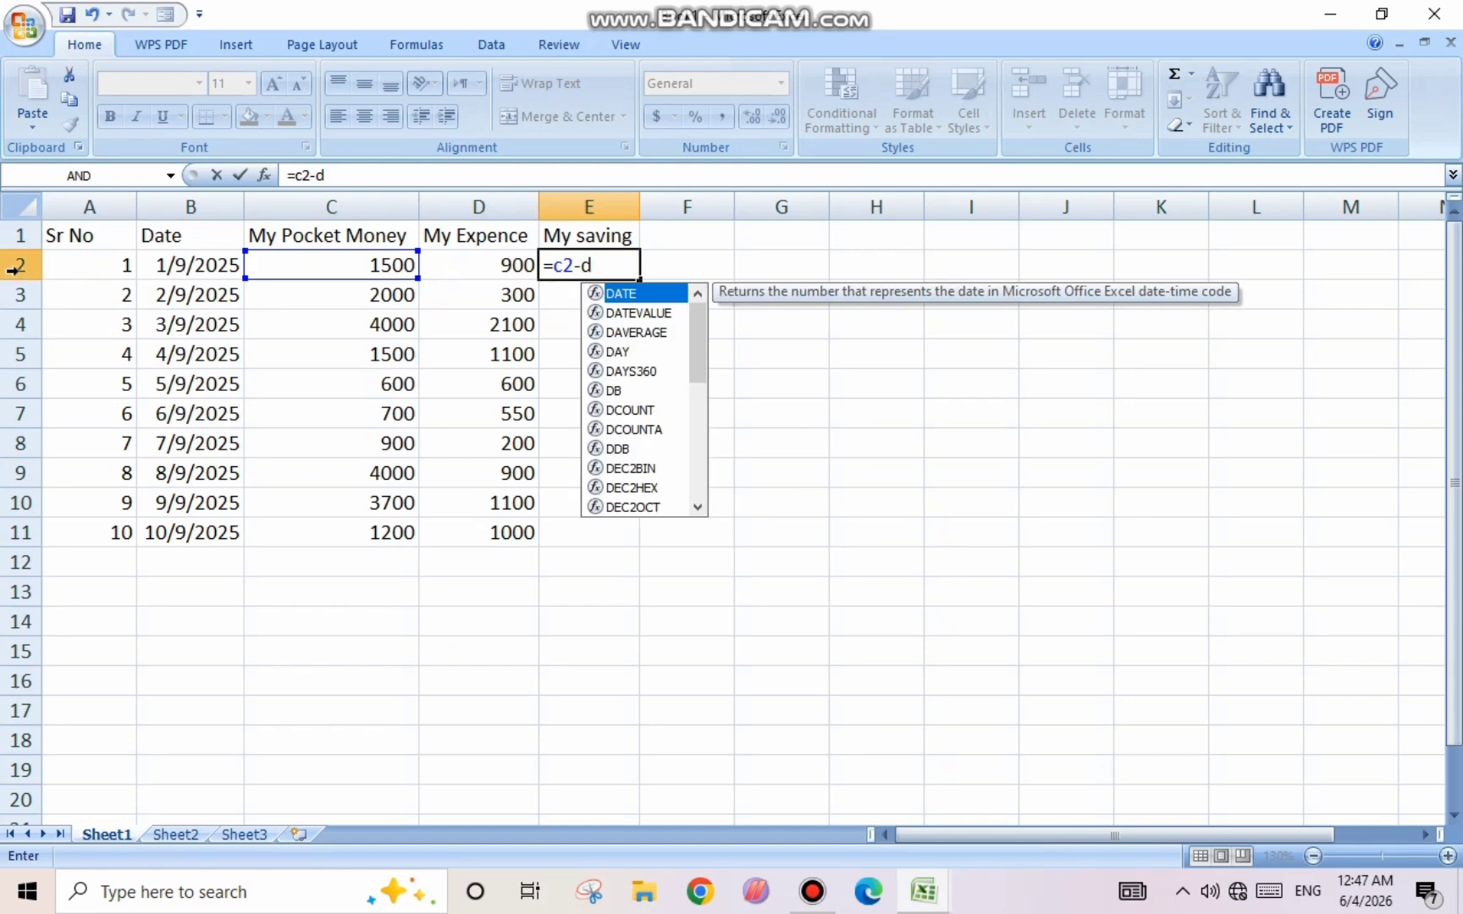
pyautogui.write('2')
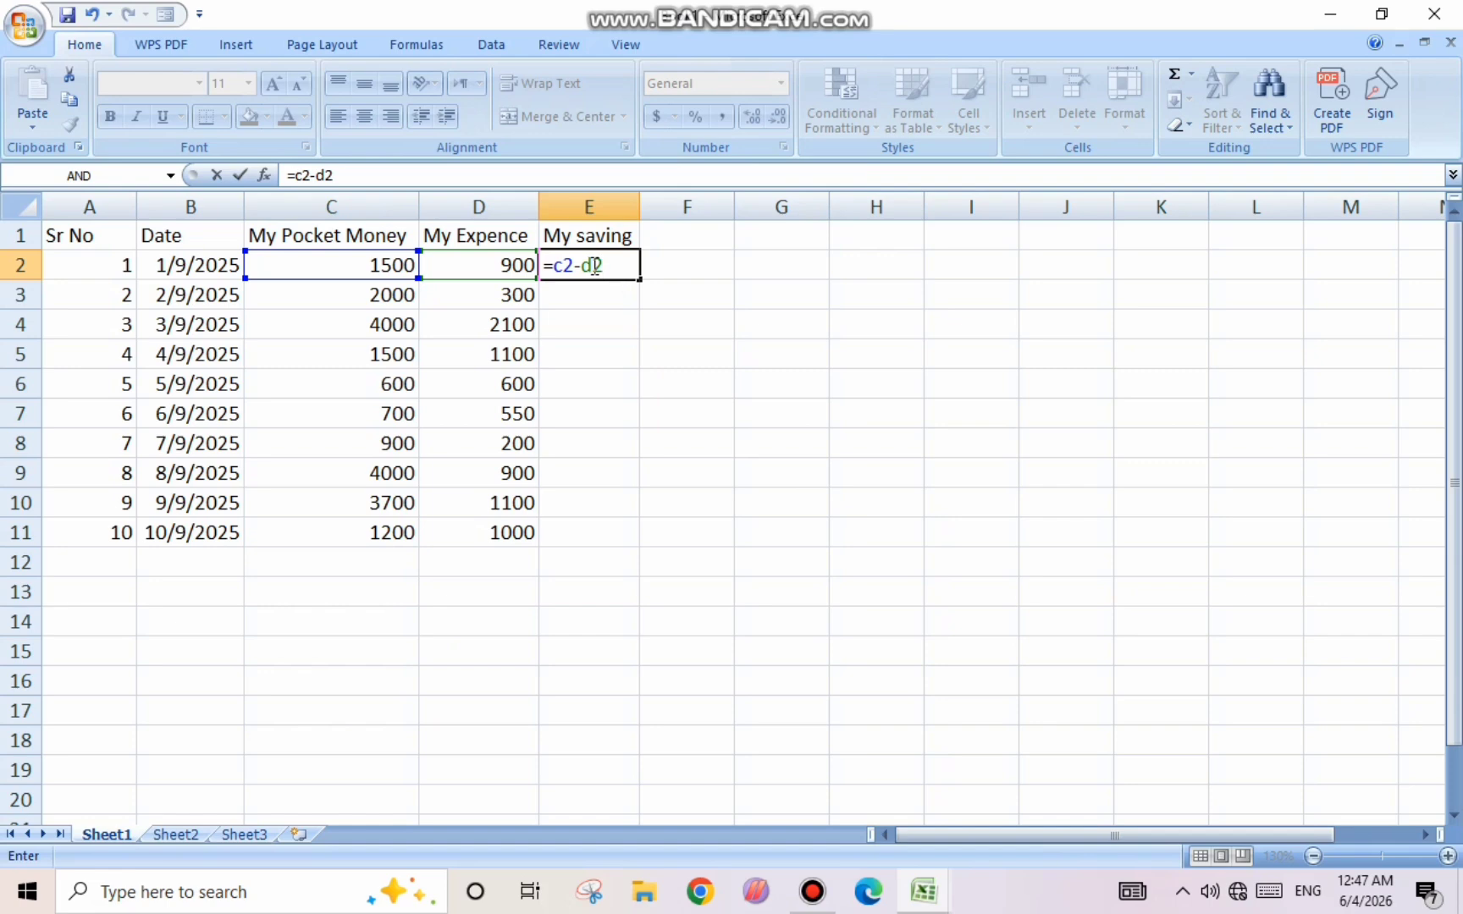
pyautogui.press('Return')
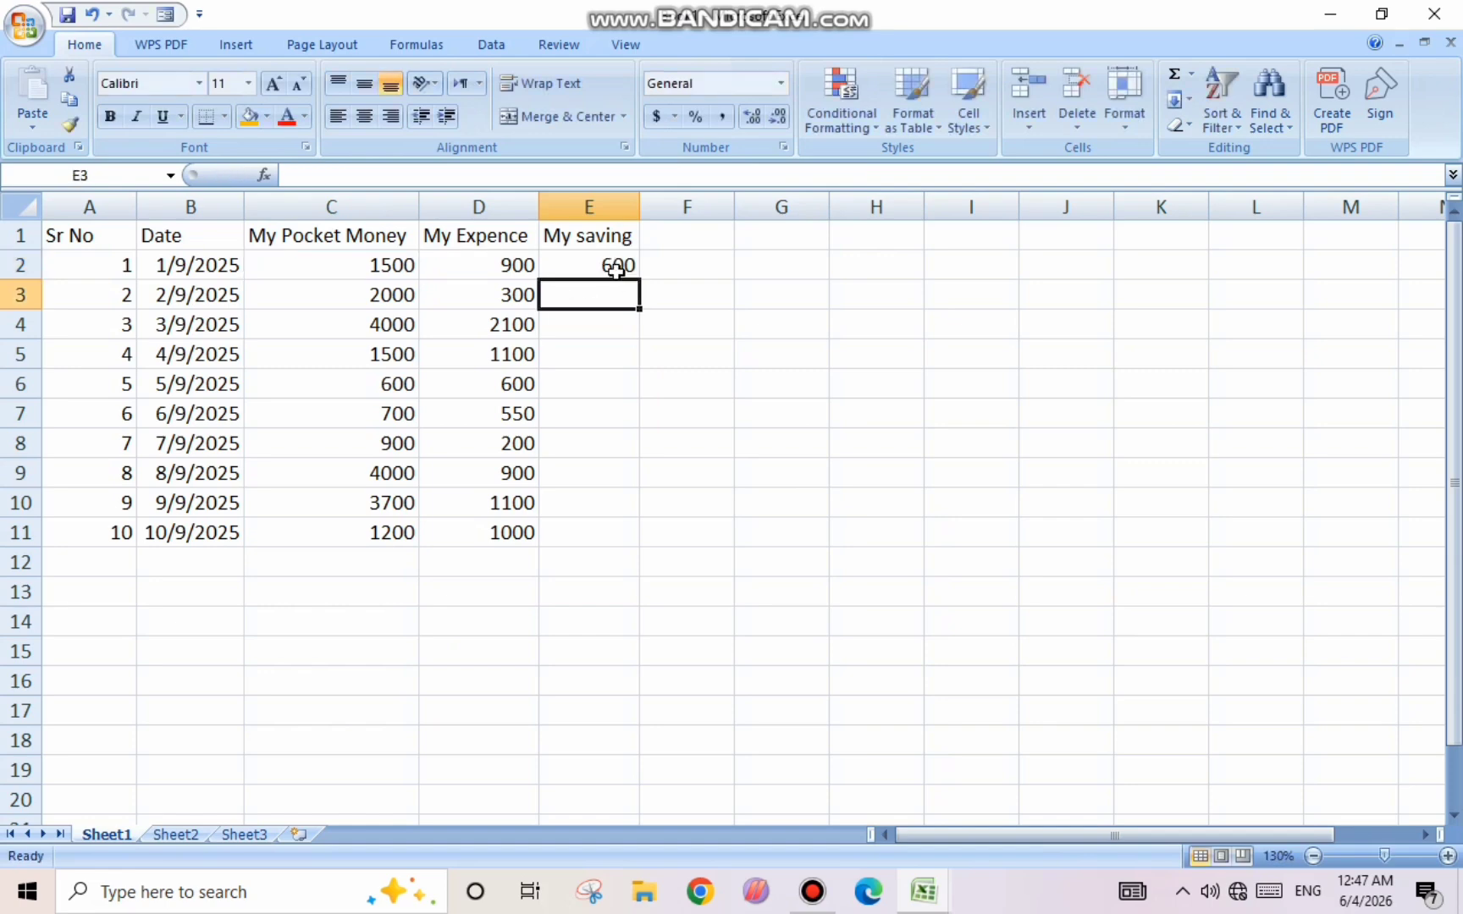
# - Fill the saving formula from E2 down to E11 and check the copied formulas
pyautogui.click(570, 260)
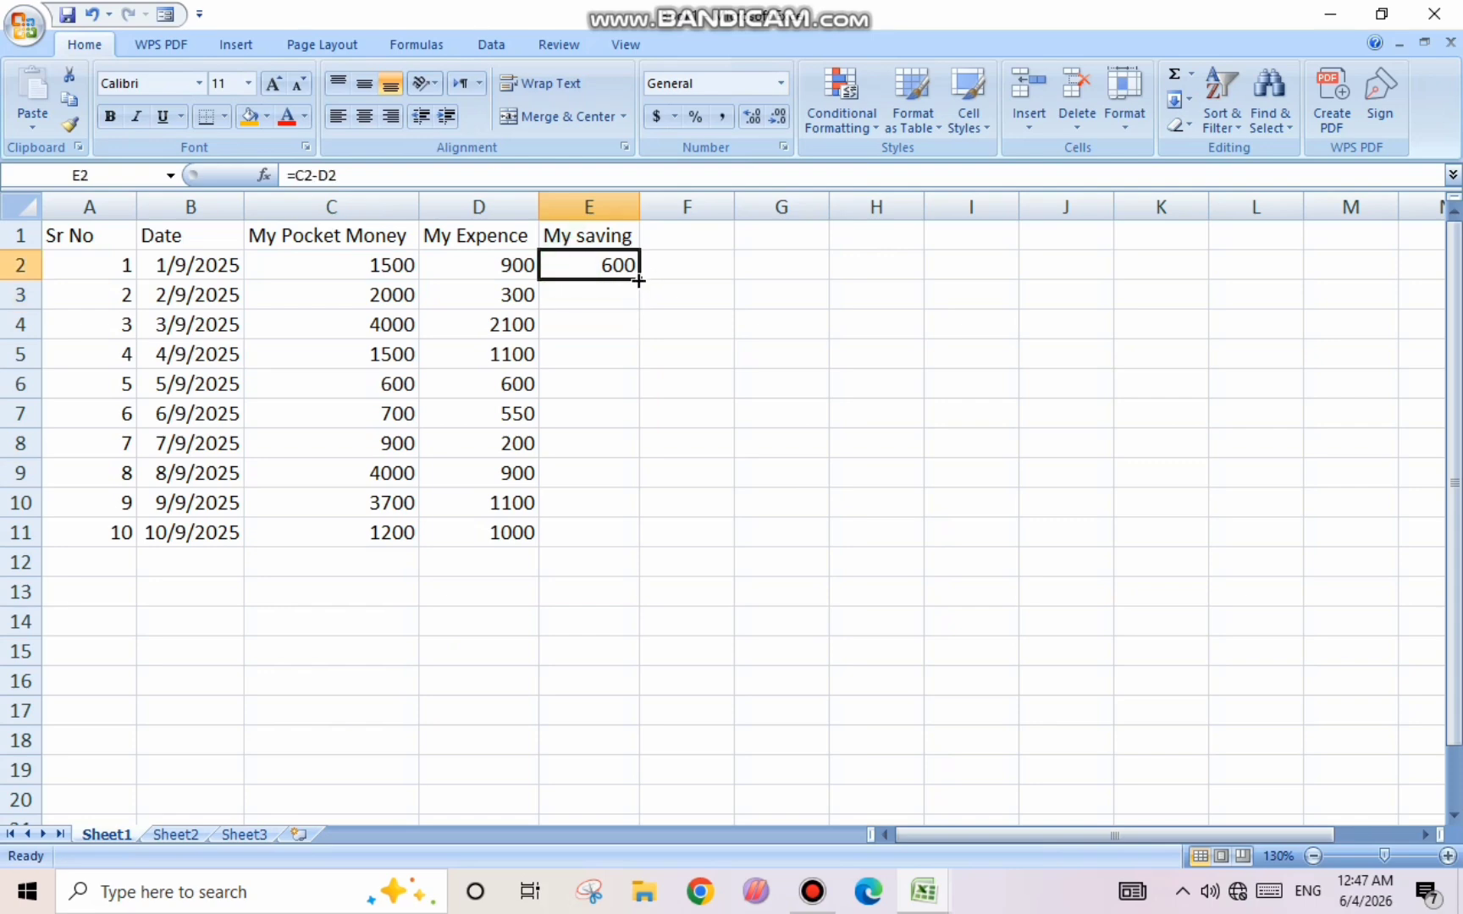
pyautogui.moveTo(640, 280); pyautogui.dragTo(634, 539)
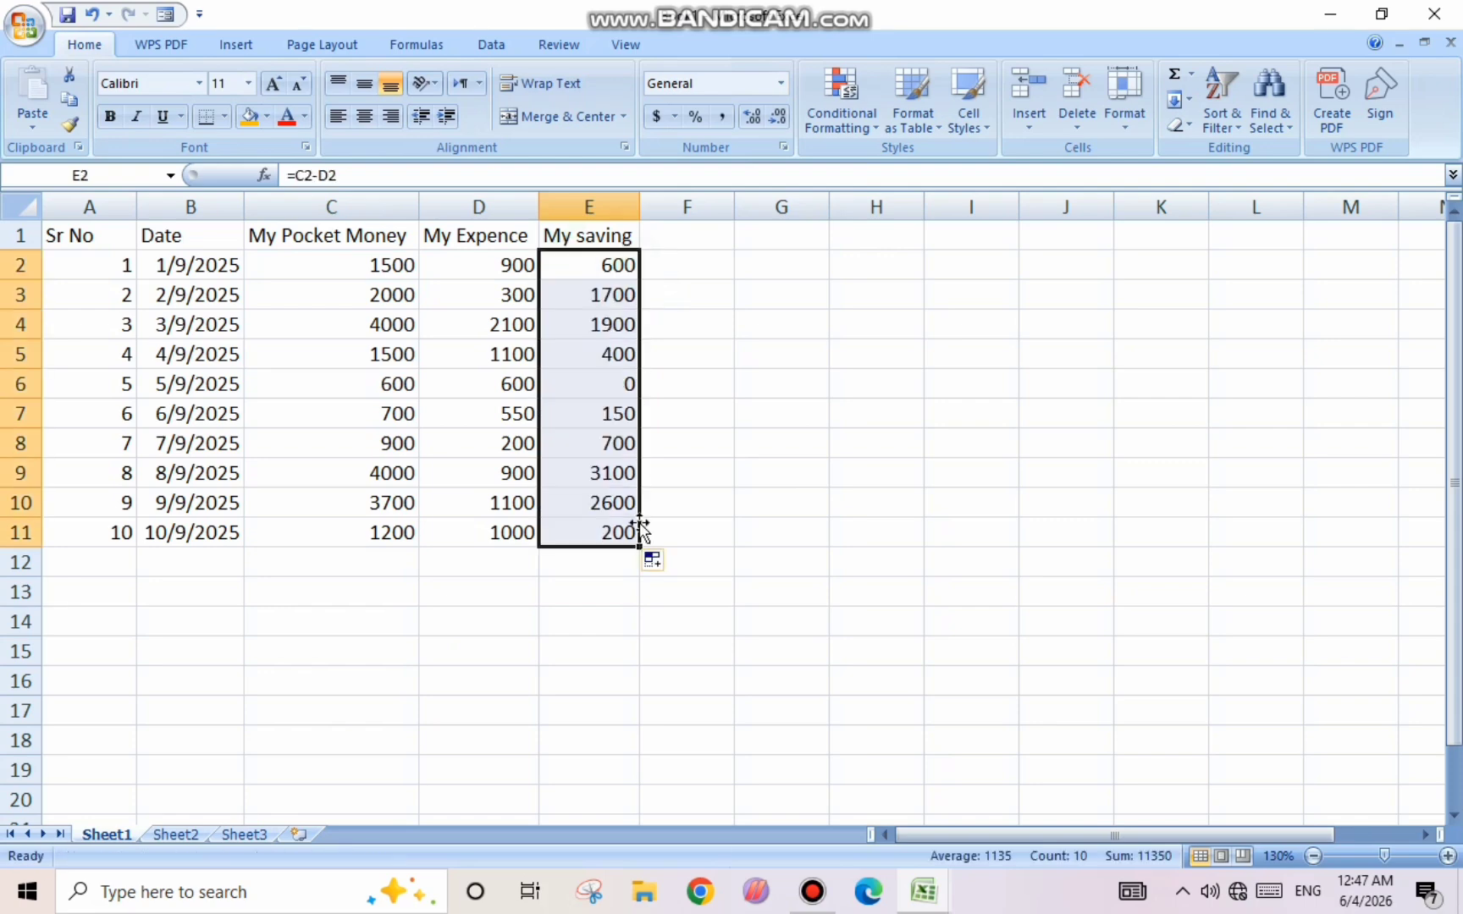
pyautogui.click(712, 450)
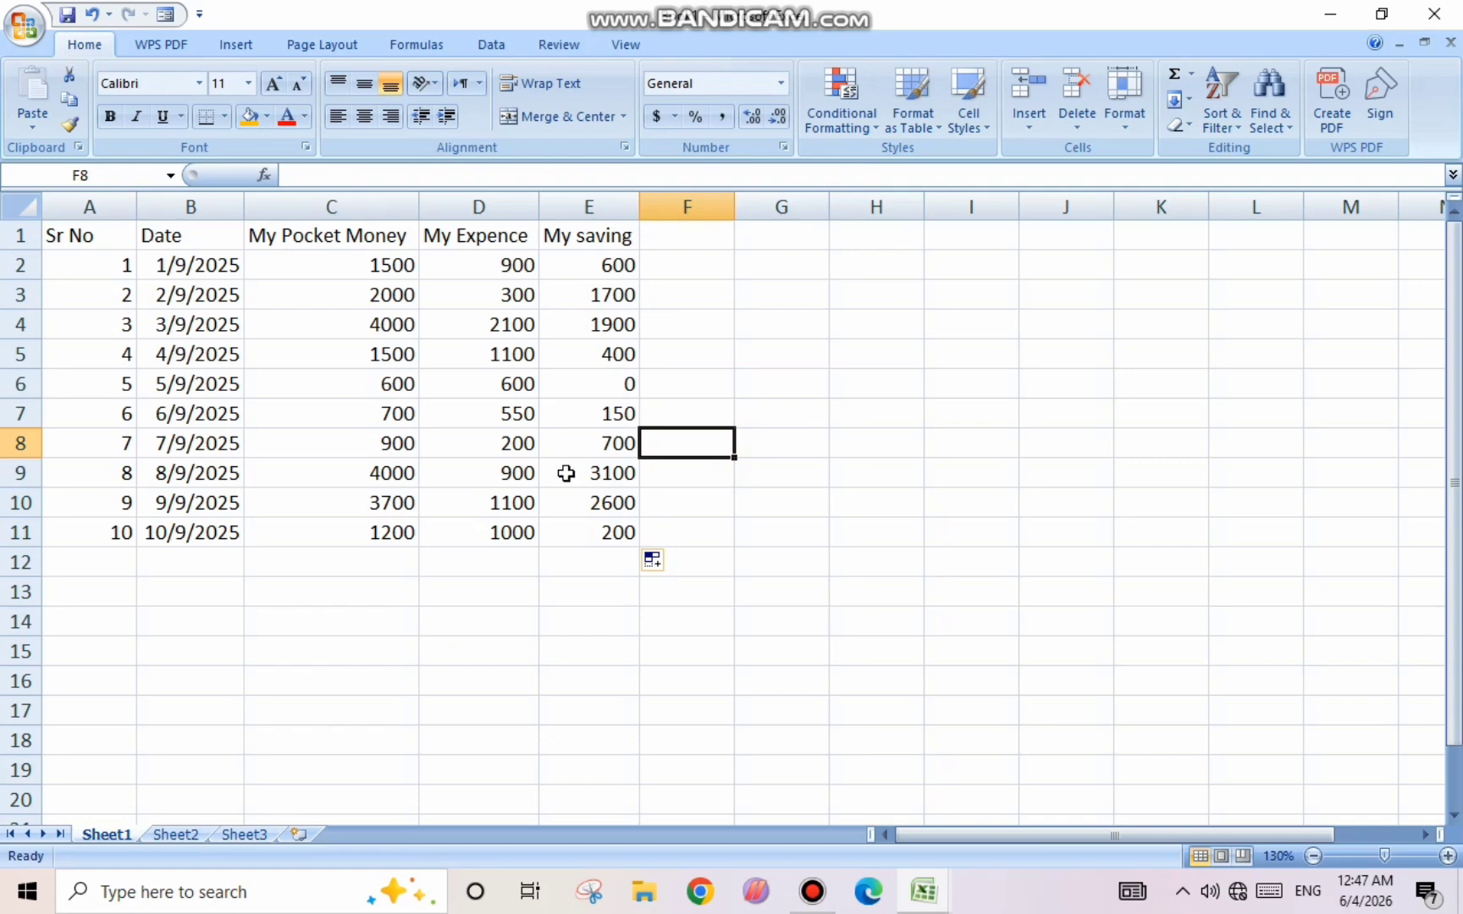
pyautogui.click(571, 264)
pyautogui.rightClick(558, 347)
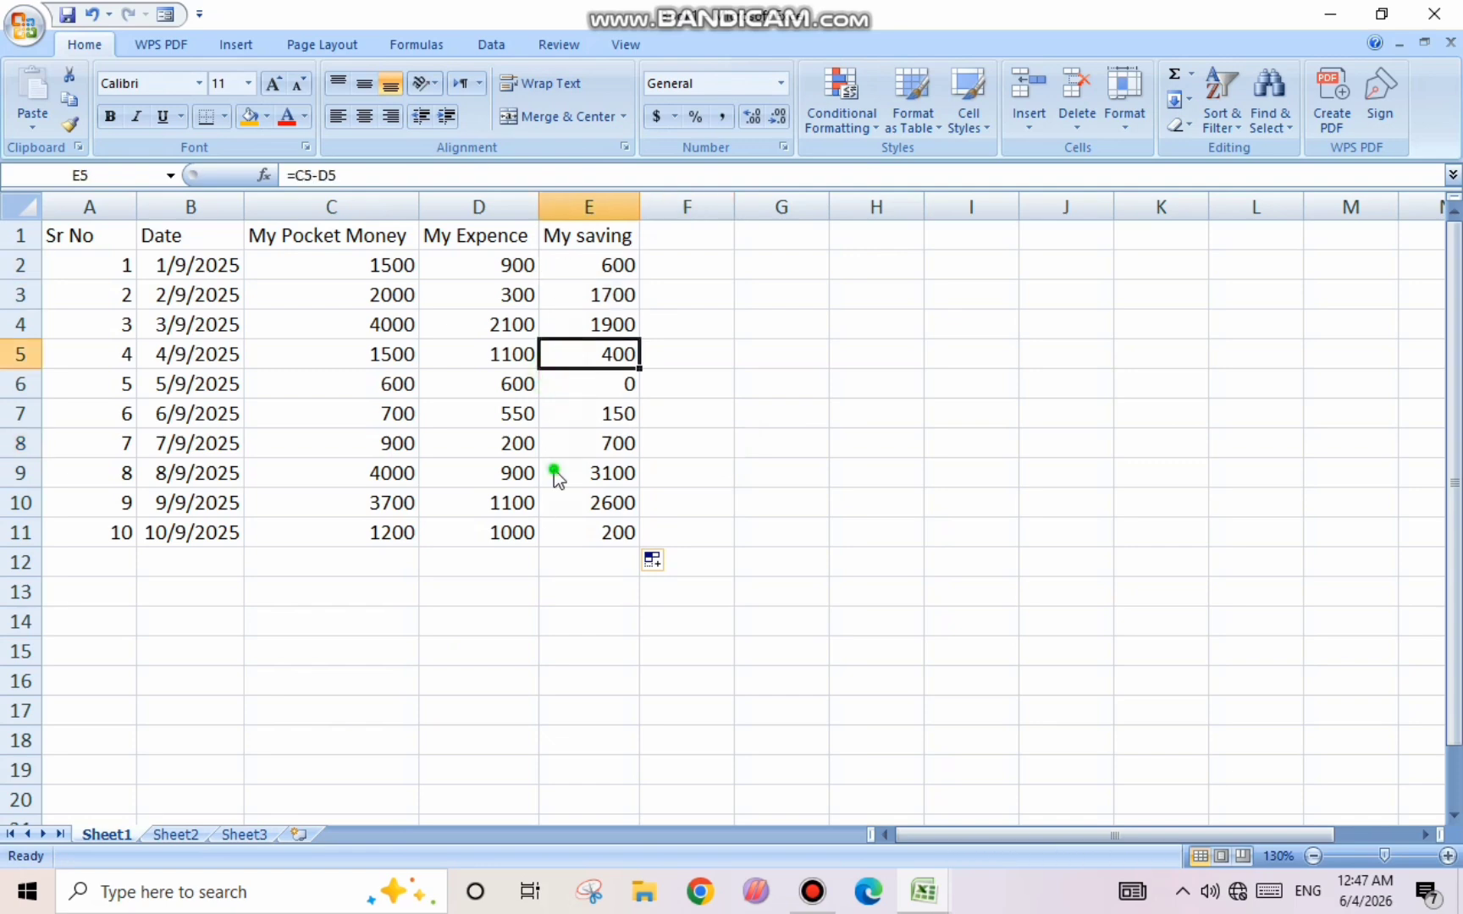
pyautogui.click(555, 532)
# - Clear the saving formulas from cells E2 to E11
pyautogui.keyDown('shift'); pyautogui.click(588, 265); pyautogui.keyUp('shift')
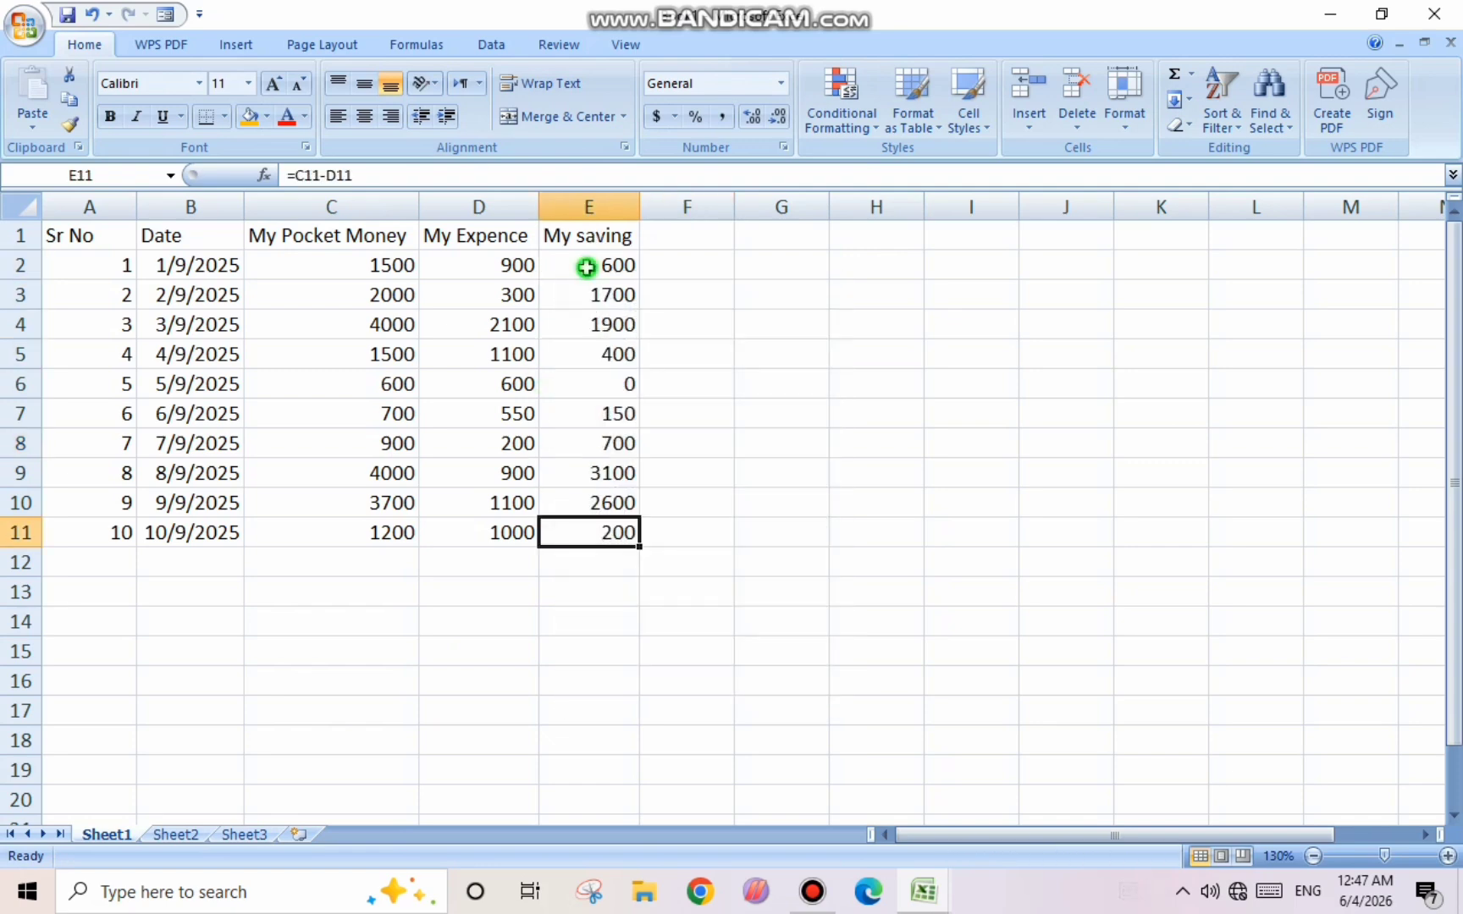
pyautogui.click(1179, 125)
pyautogui.click(1219, 152)
# - Calculate the saving in cell E2 with the formula =C2-D2 and fill it down to E11
pyautogui.click(549, 269)
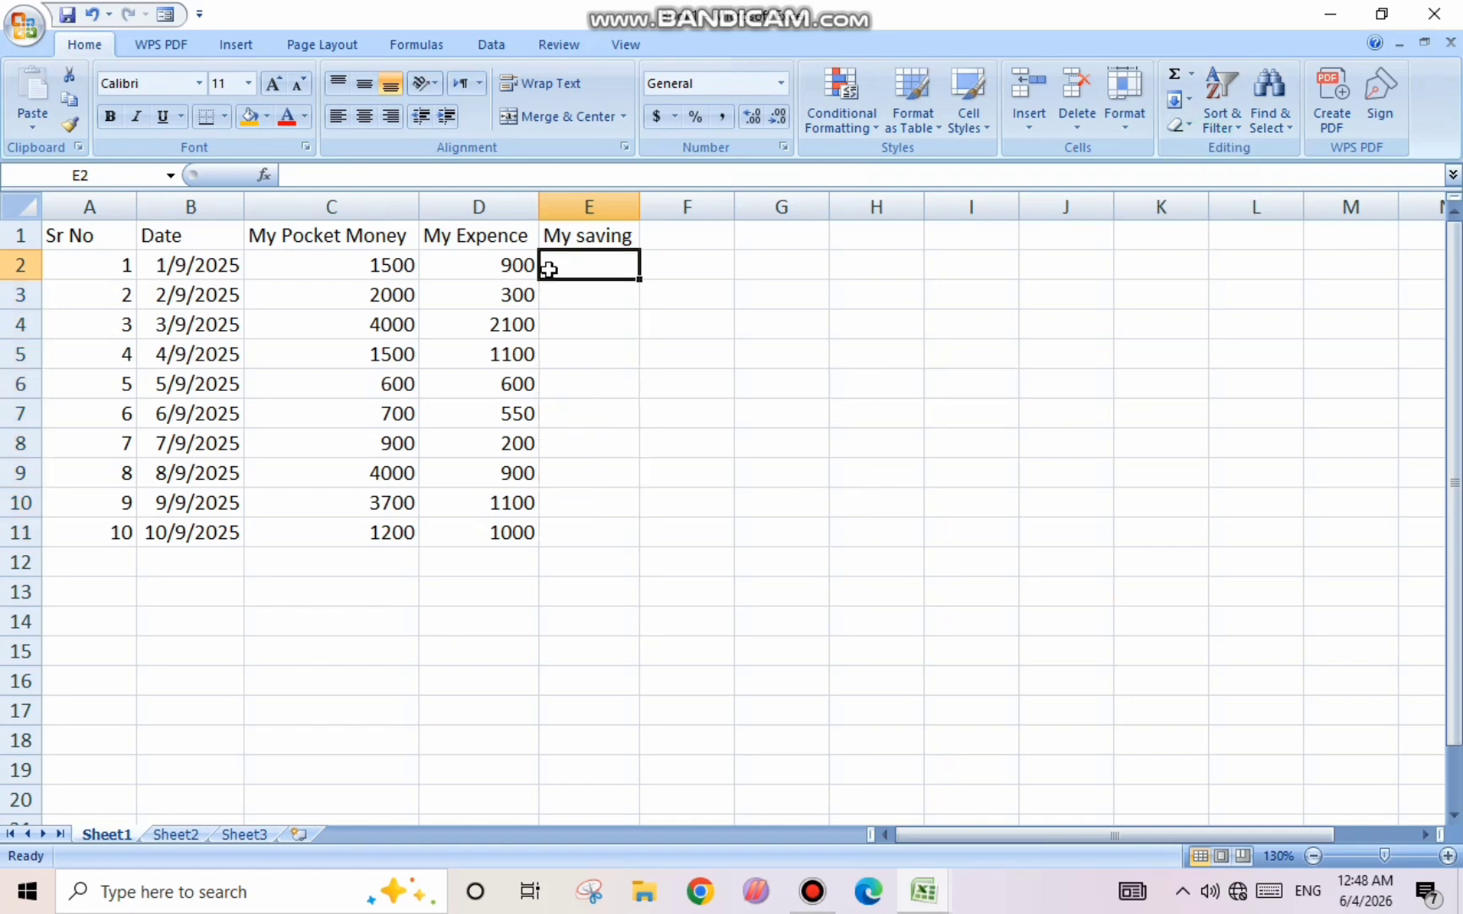
pyautogui.write('=')
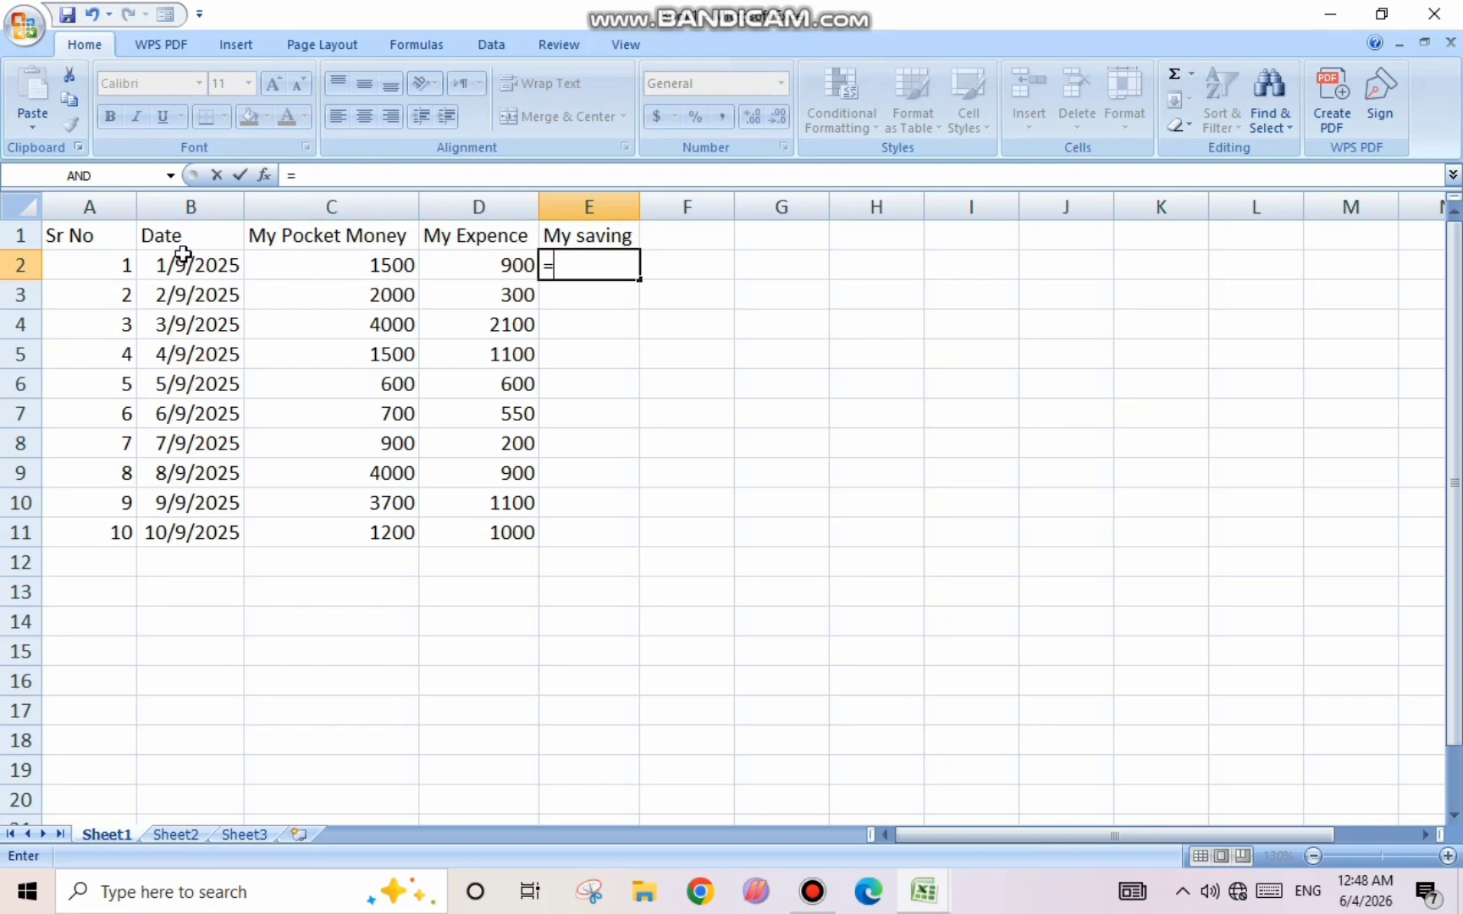
pyautogui.click(361, 271)
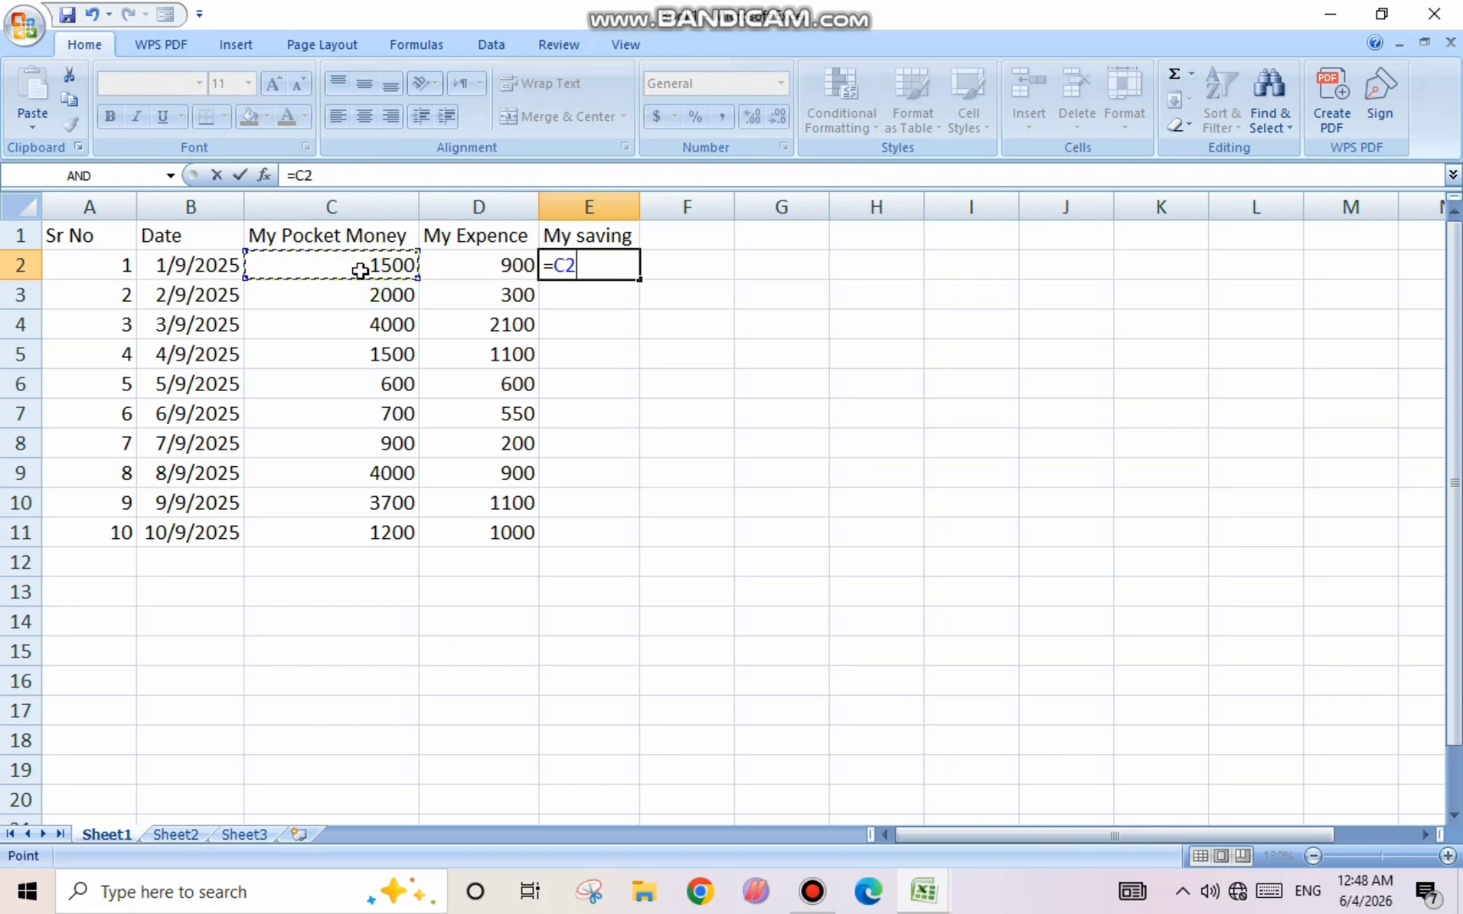
pyautogui.write('-')
pyautogui.click(474, 269)
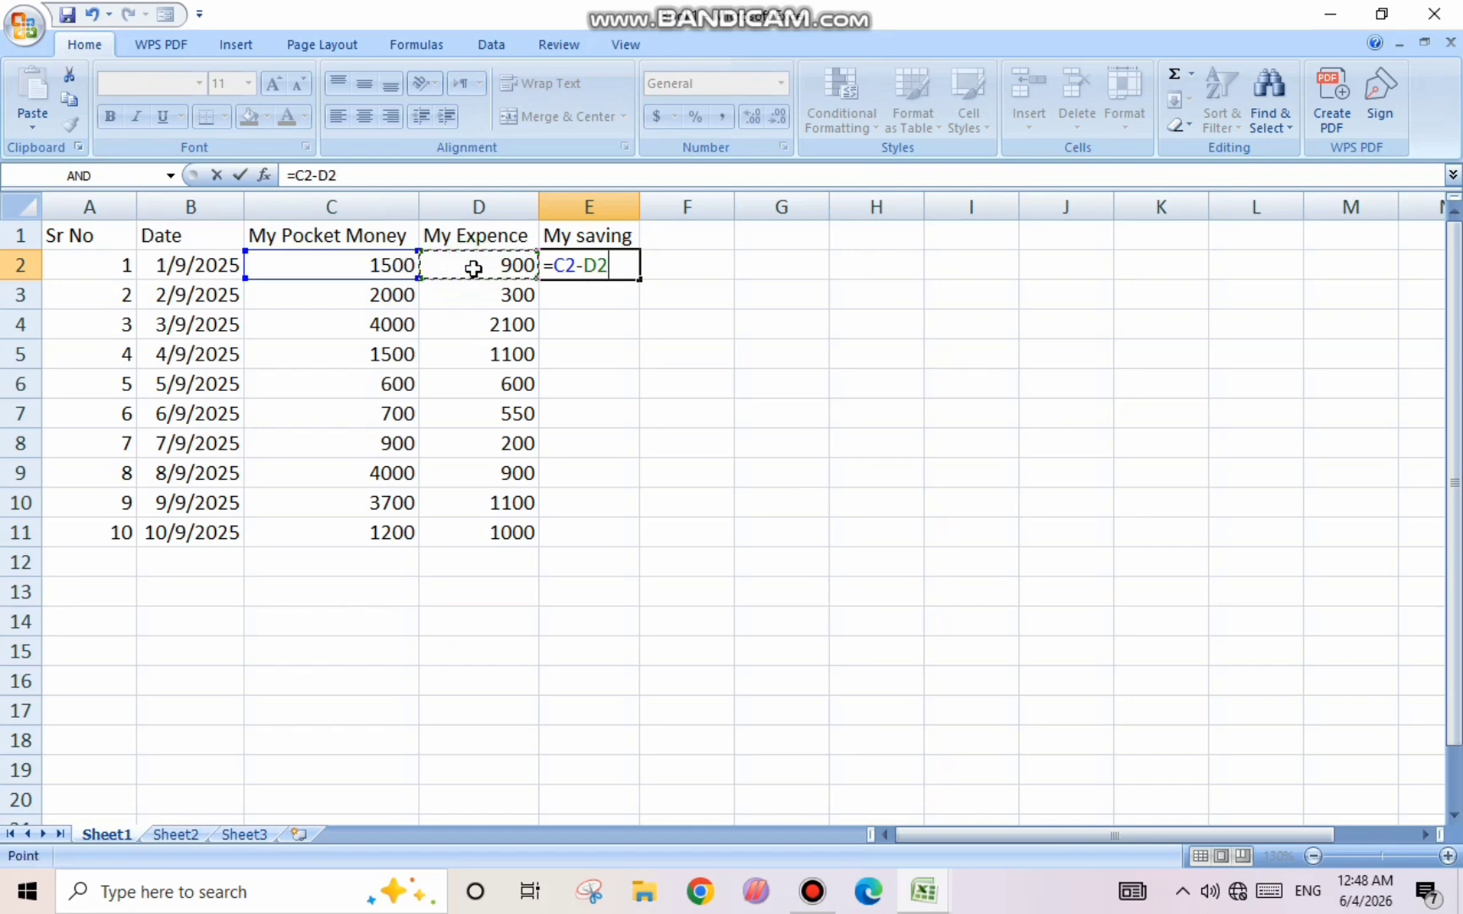
pyautogui.press('Return')
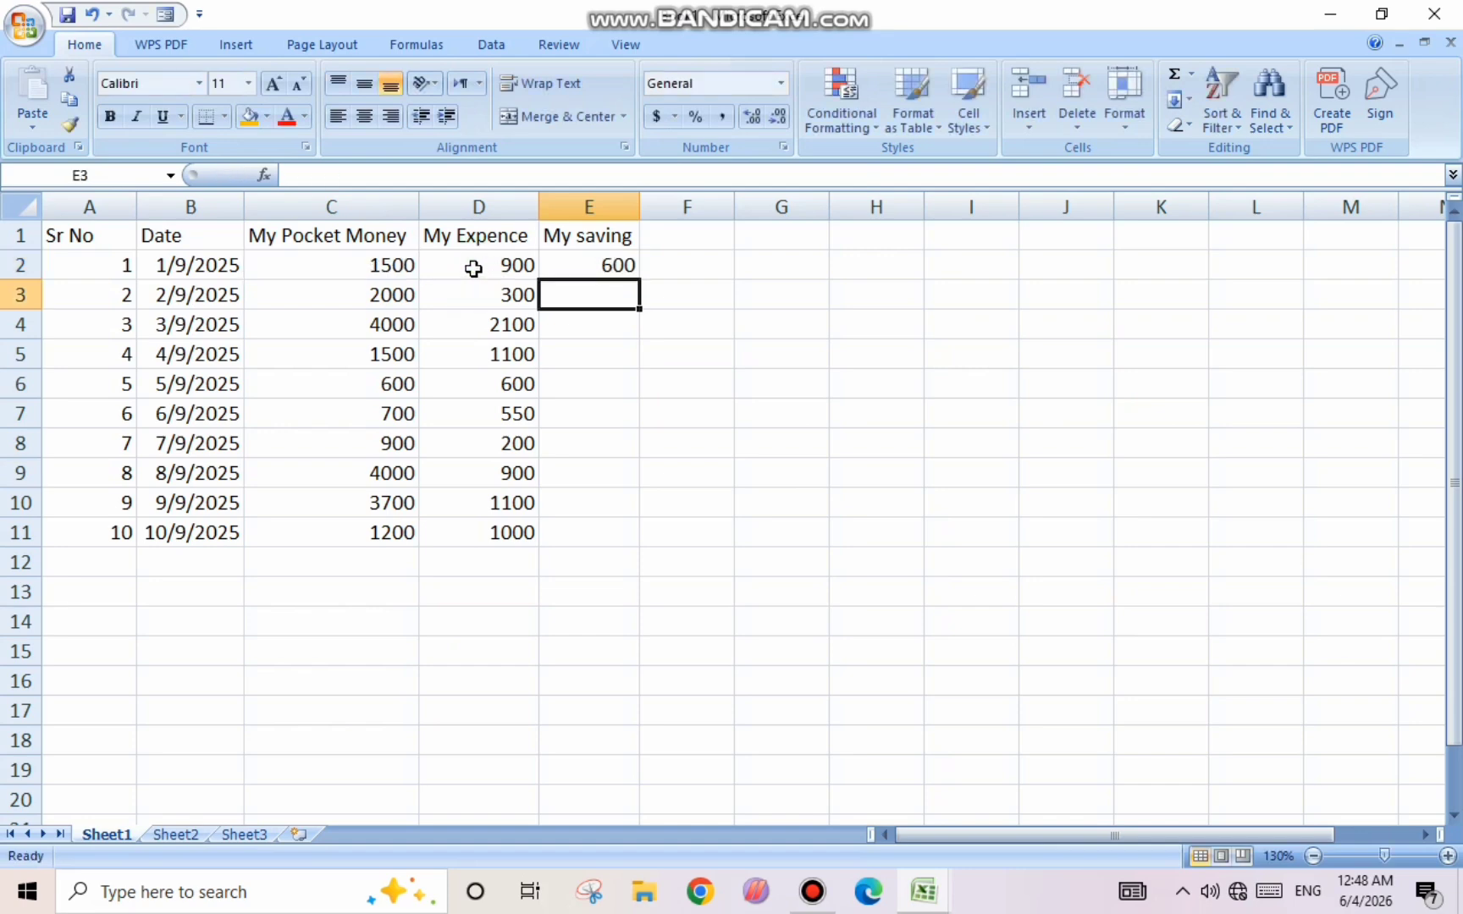
pyautogui.click(584, 273)
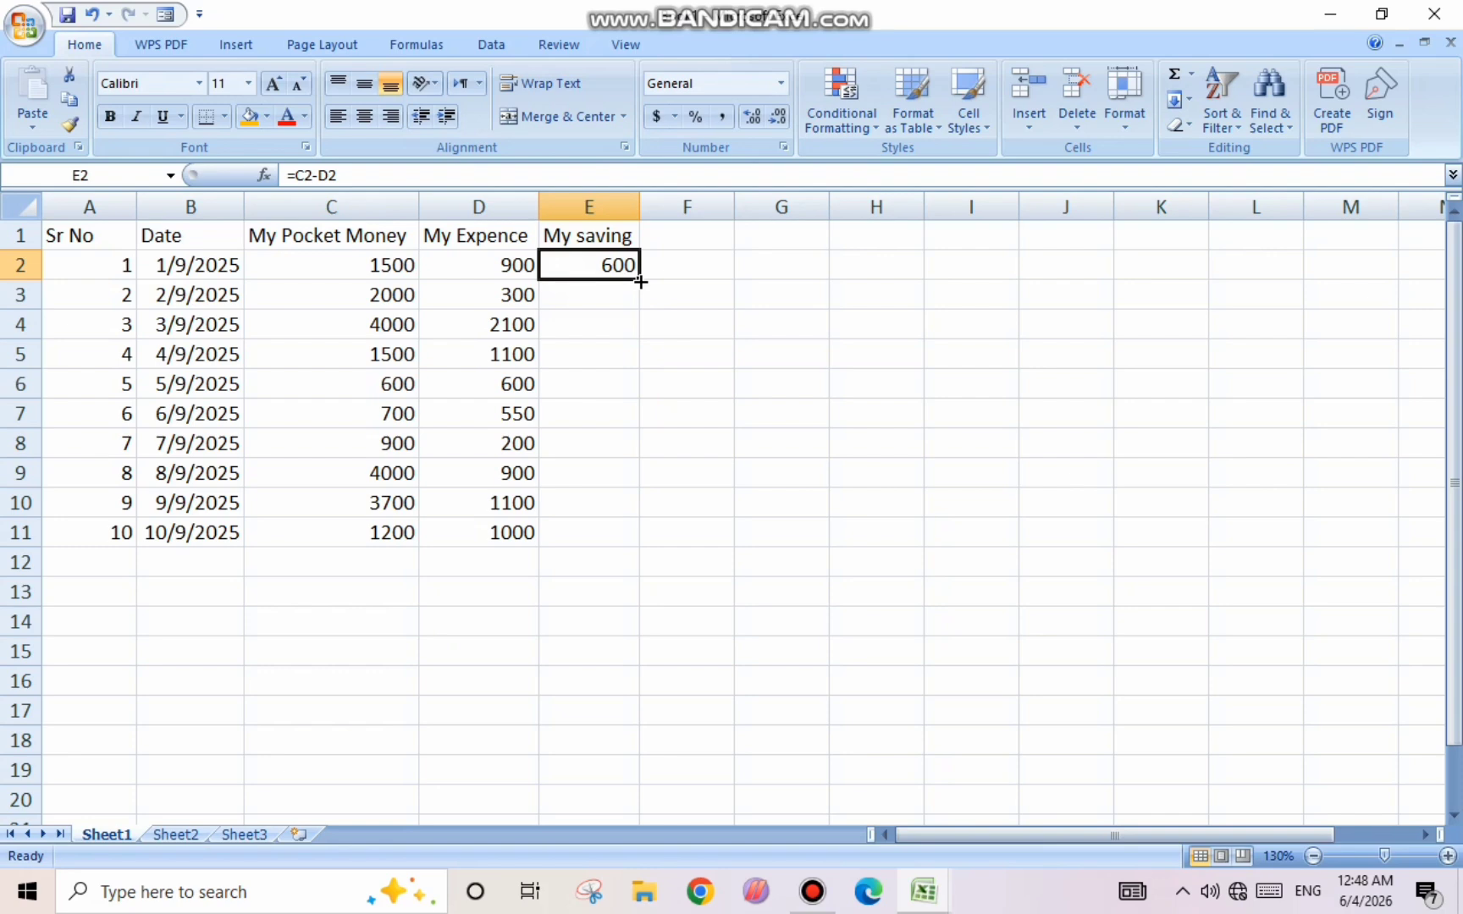
pyautogui.moveTo(641, 282); pyautogui.dragTo(642, 552)
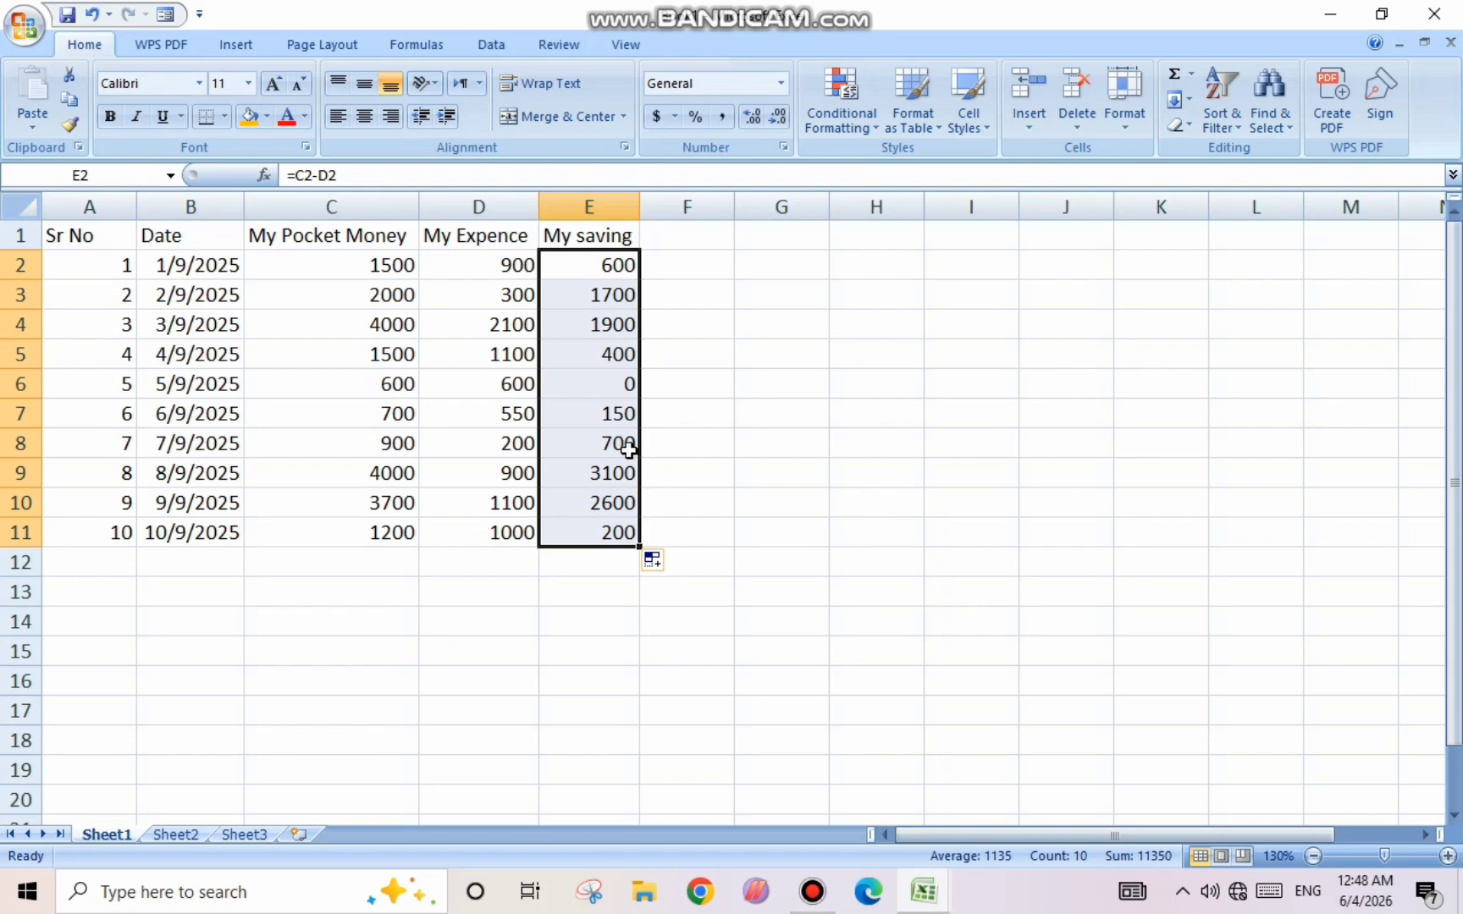
# - Check the copied saving formulas row by row in cells E2 to E11
pyautogui.click(608, 263)
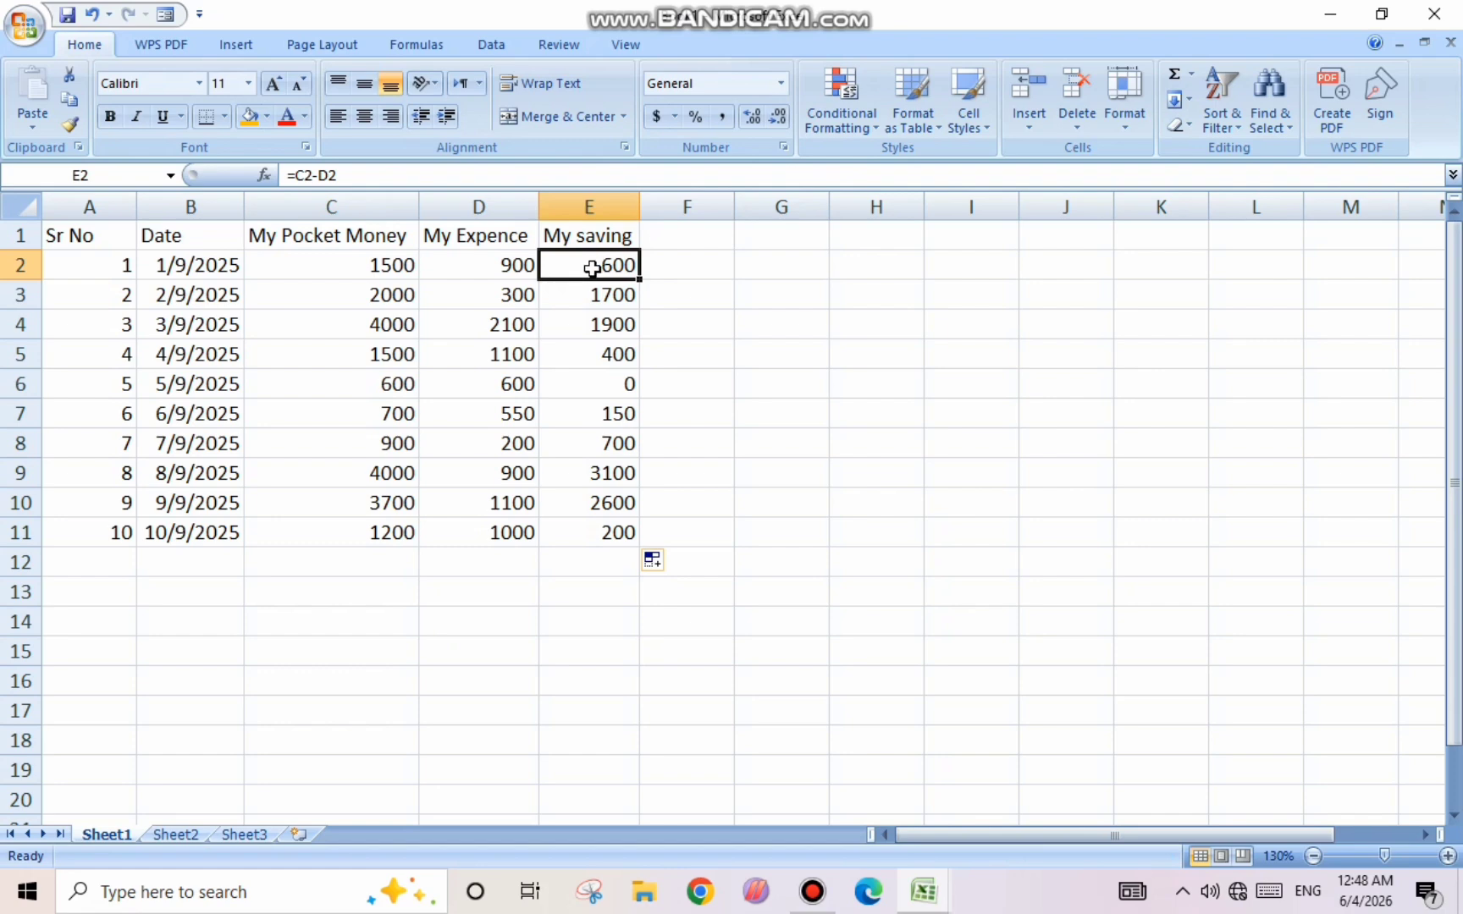
pyautogui.press('Down')
pyautogui.press('Down')
pyautogui.press('Down')
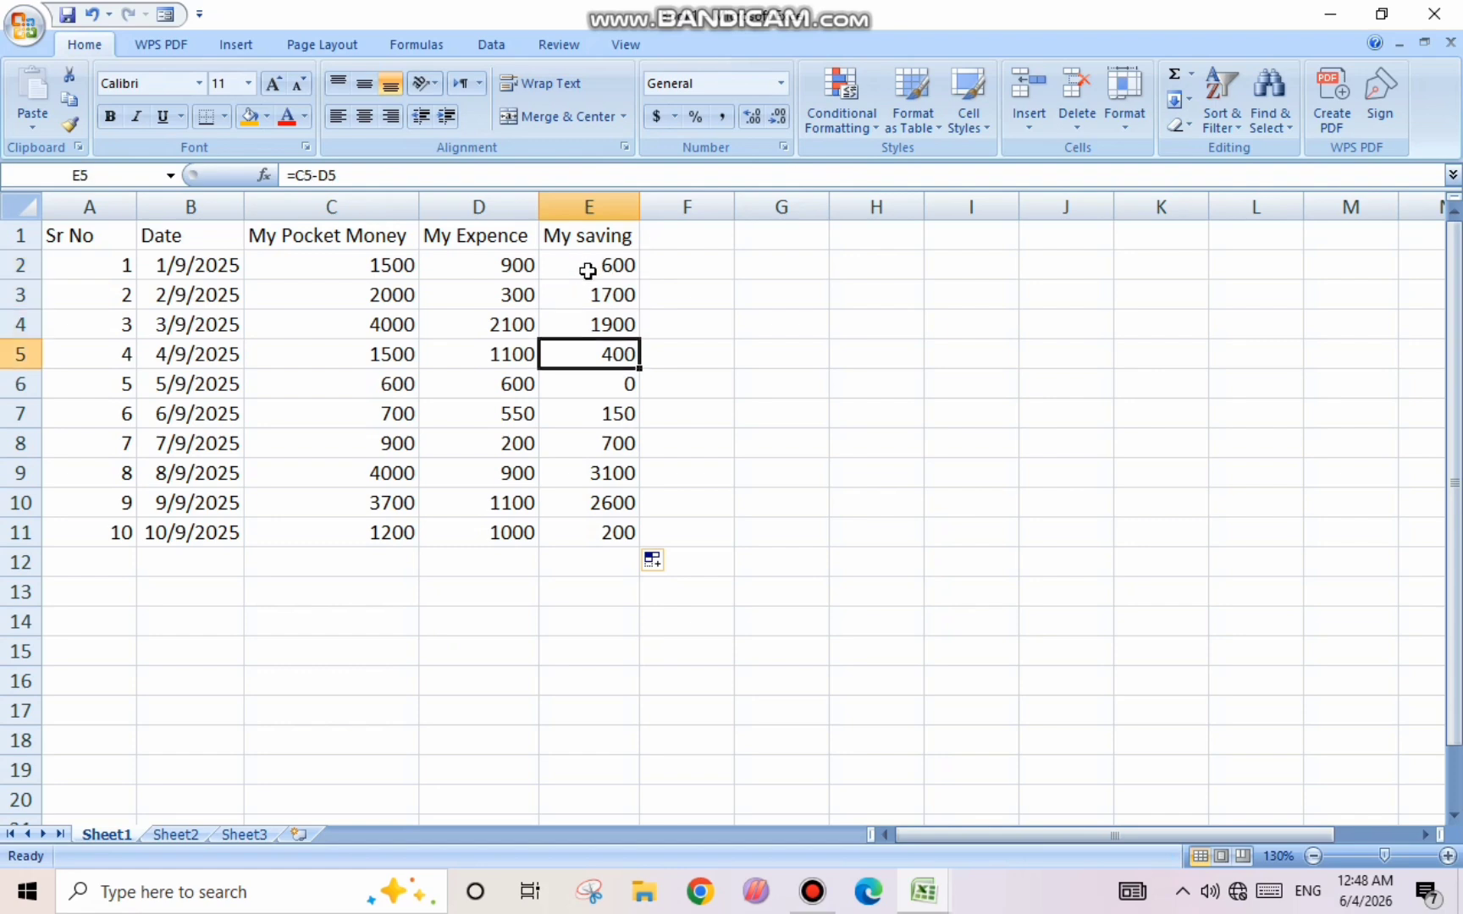
pyautogui.press('Down')
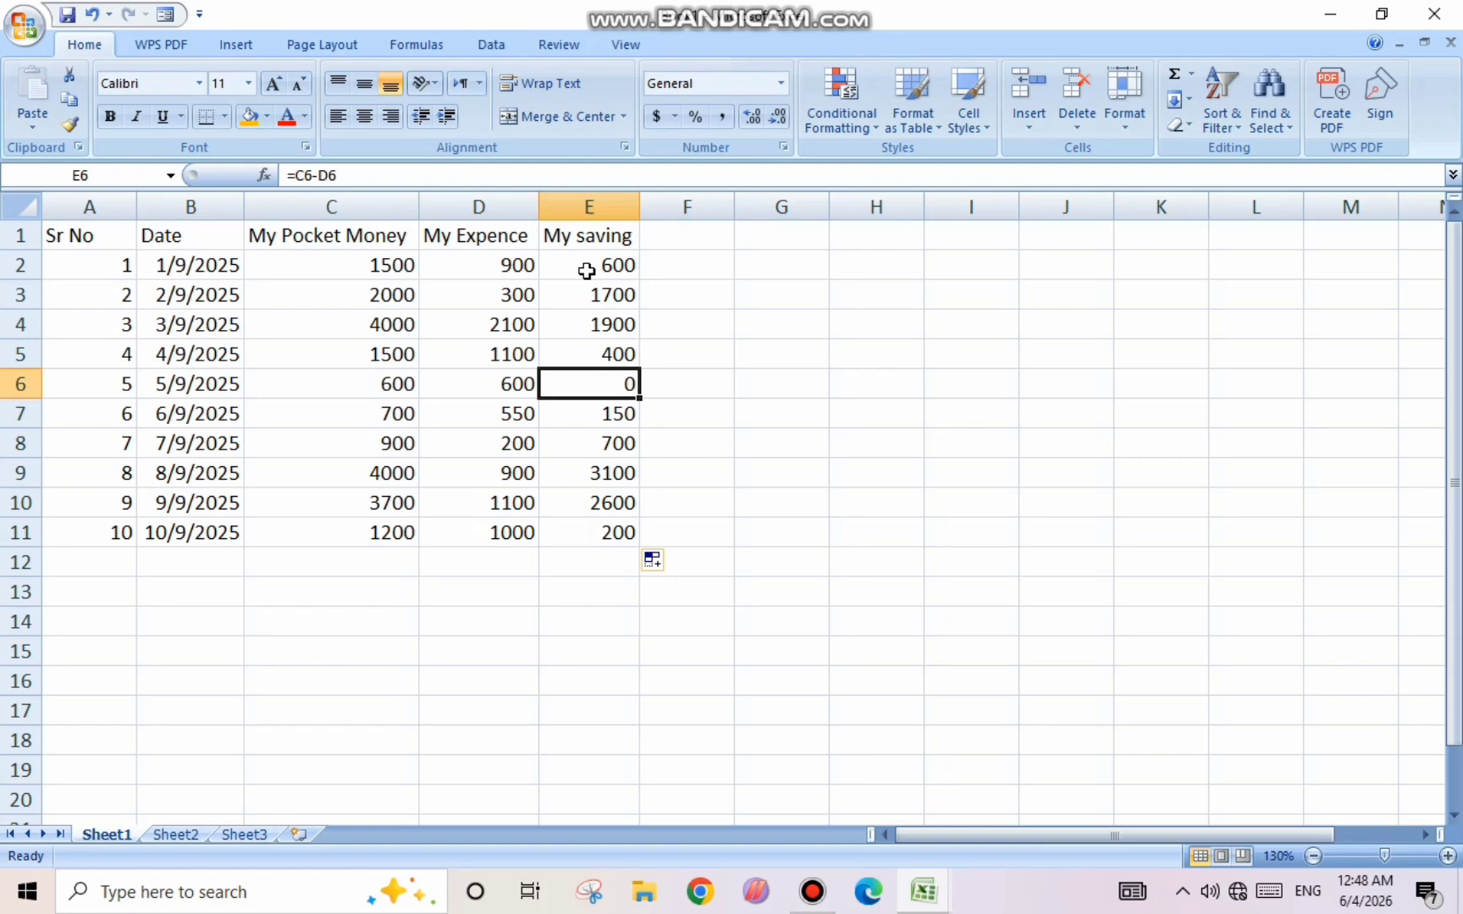
pyautogui.press('Down')
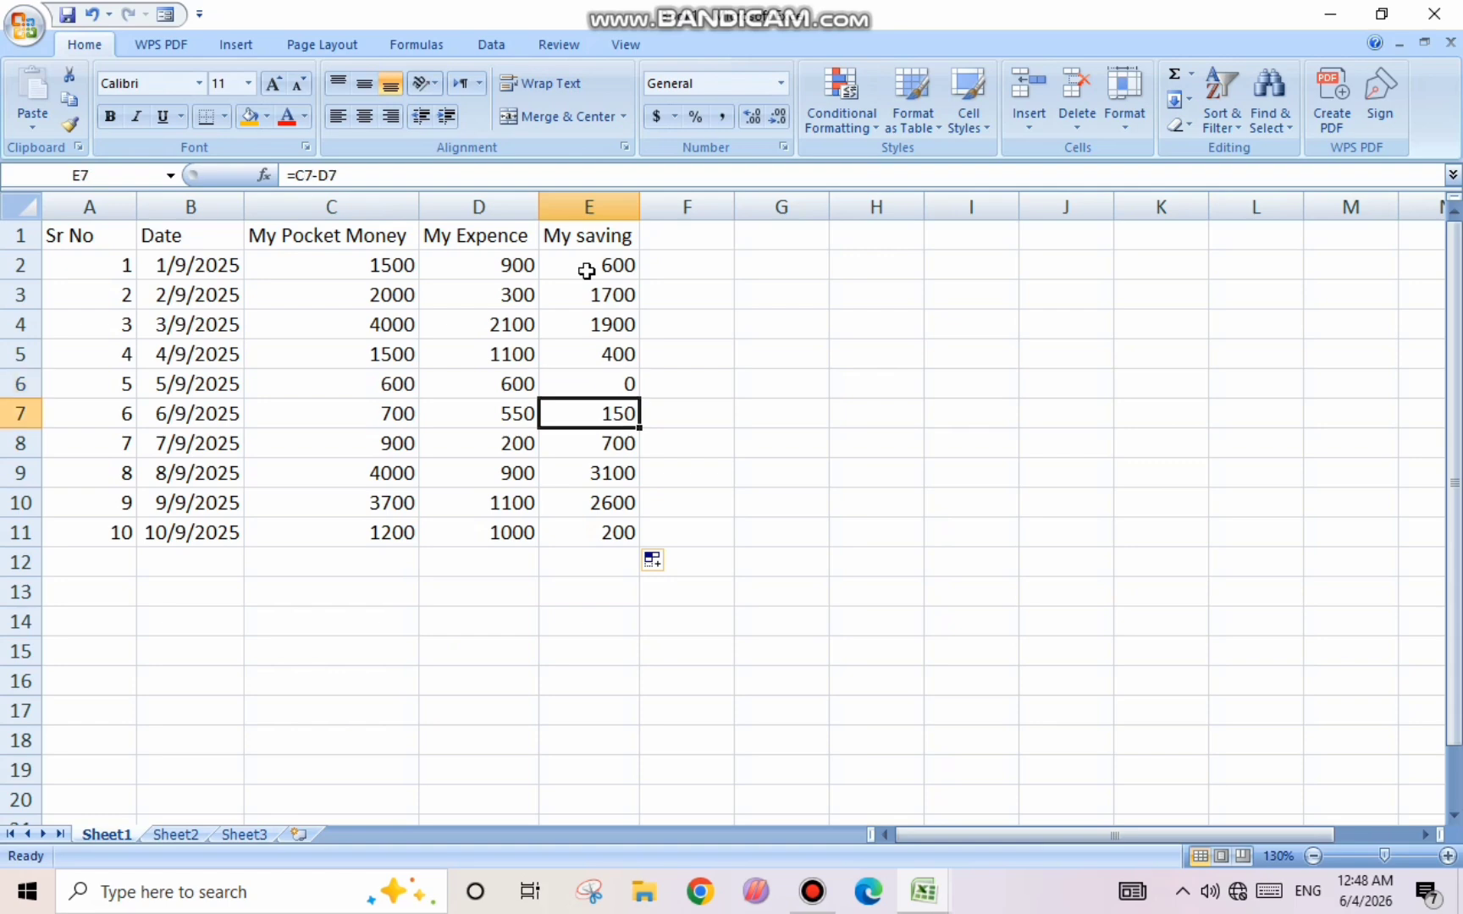
pyautogui.press('Down')
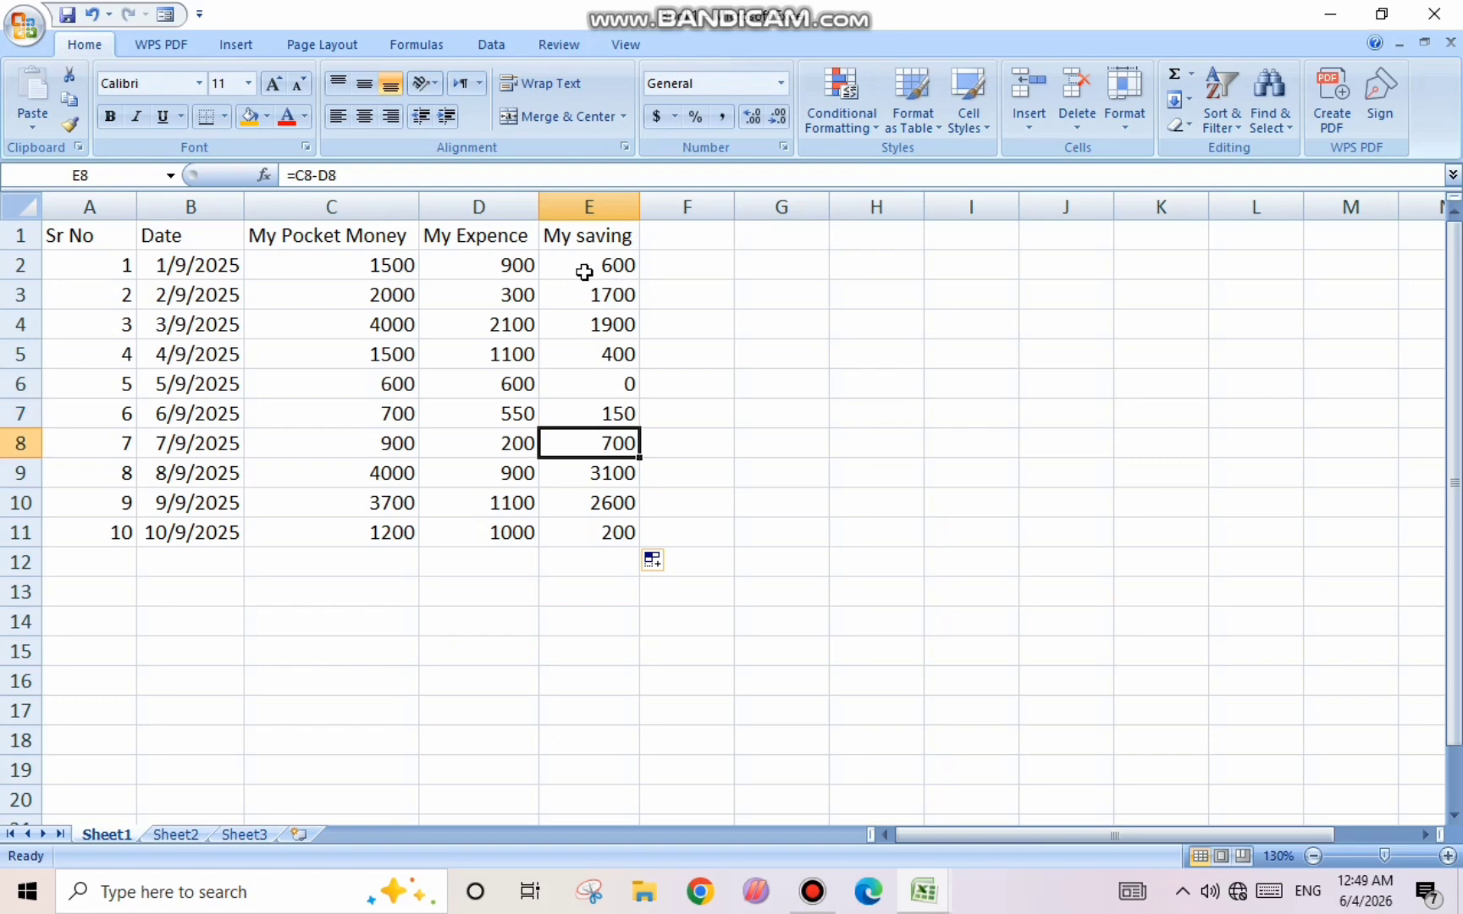
pyautogui.press('Down')
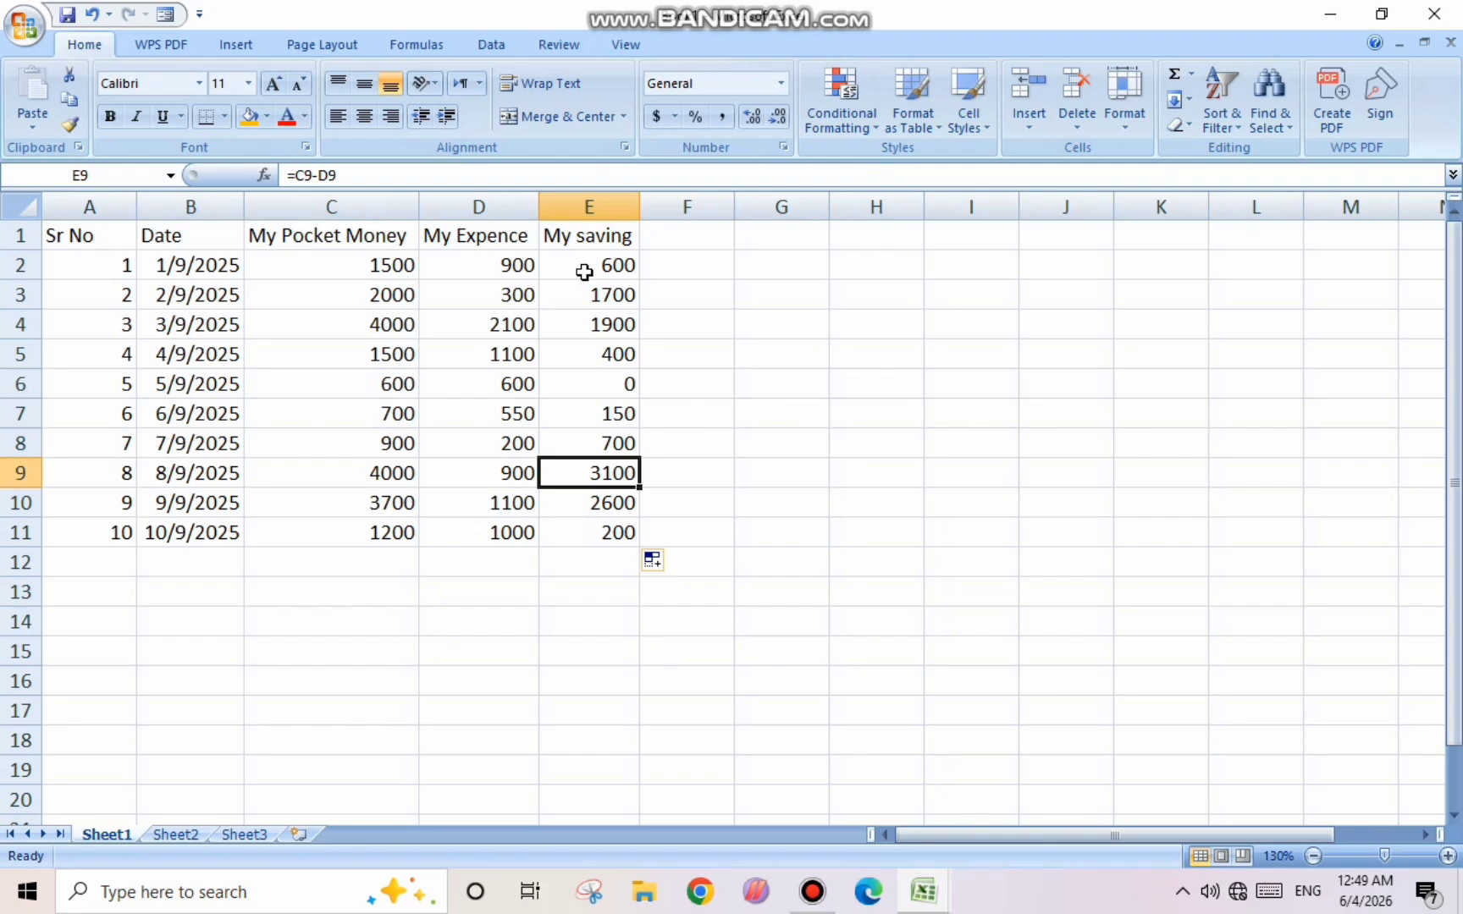
pyautogui.press('Down')
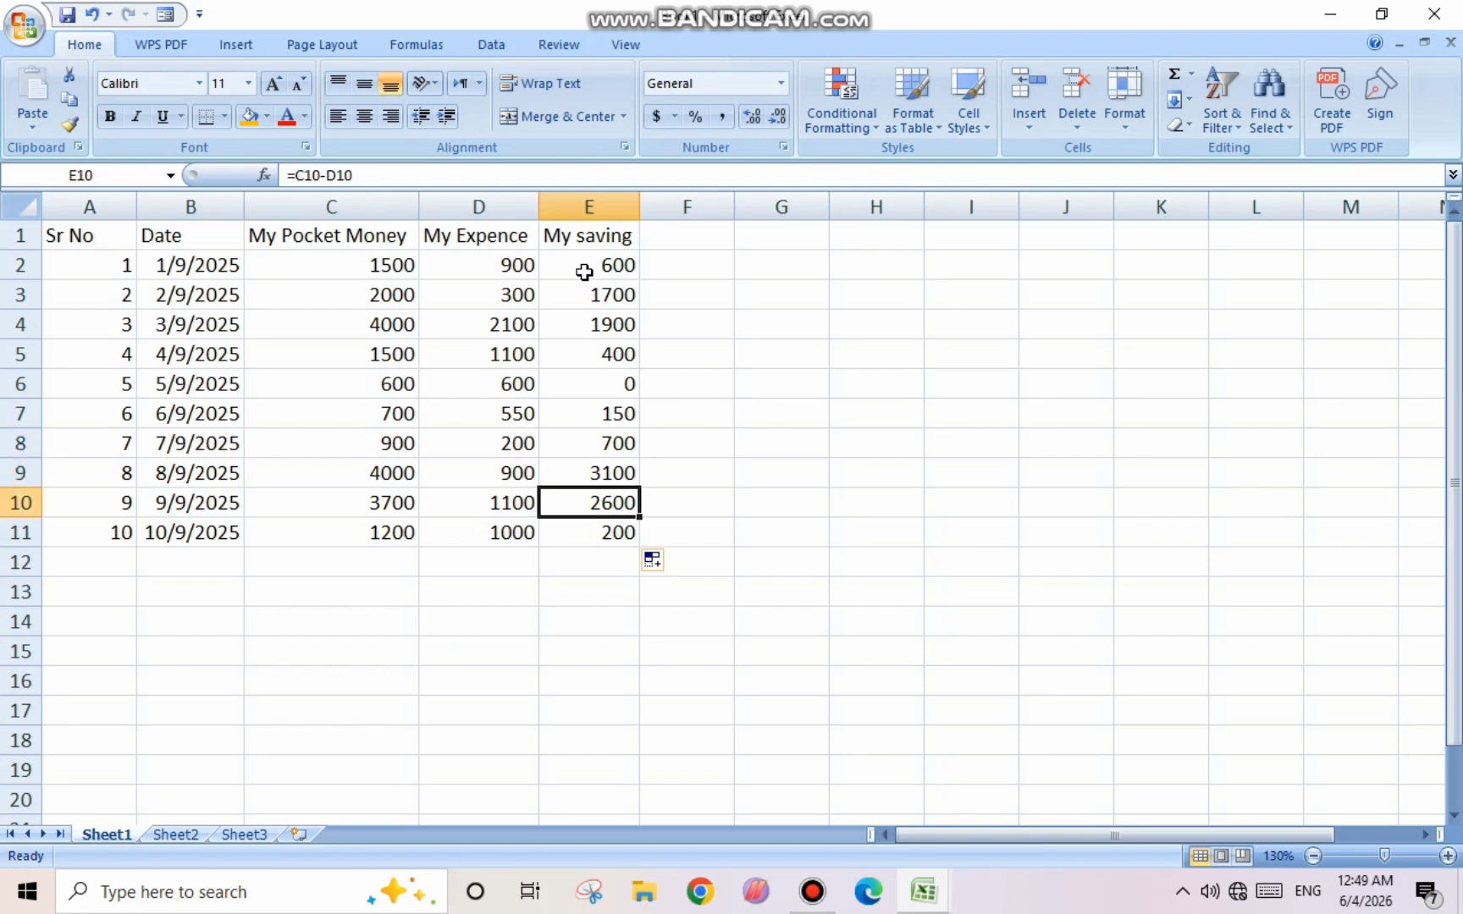
pyautogui.press('Down')
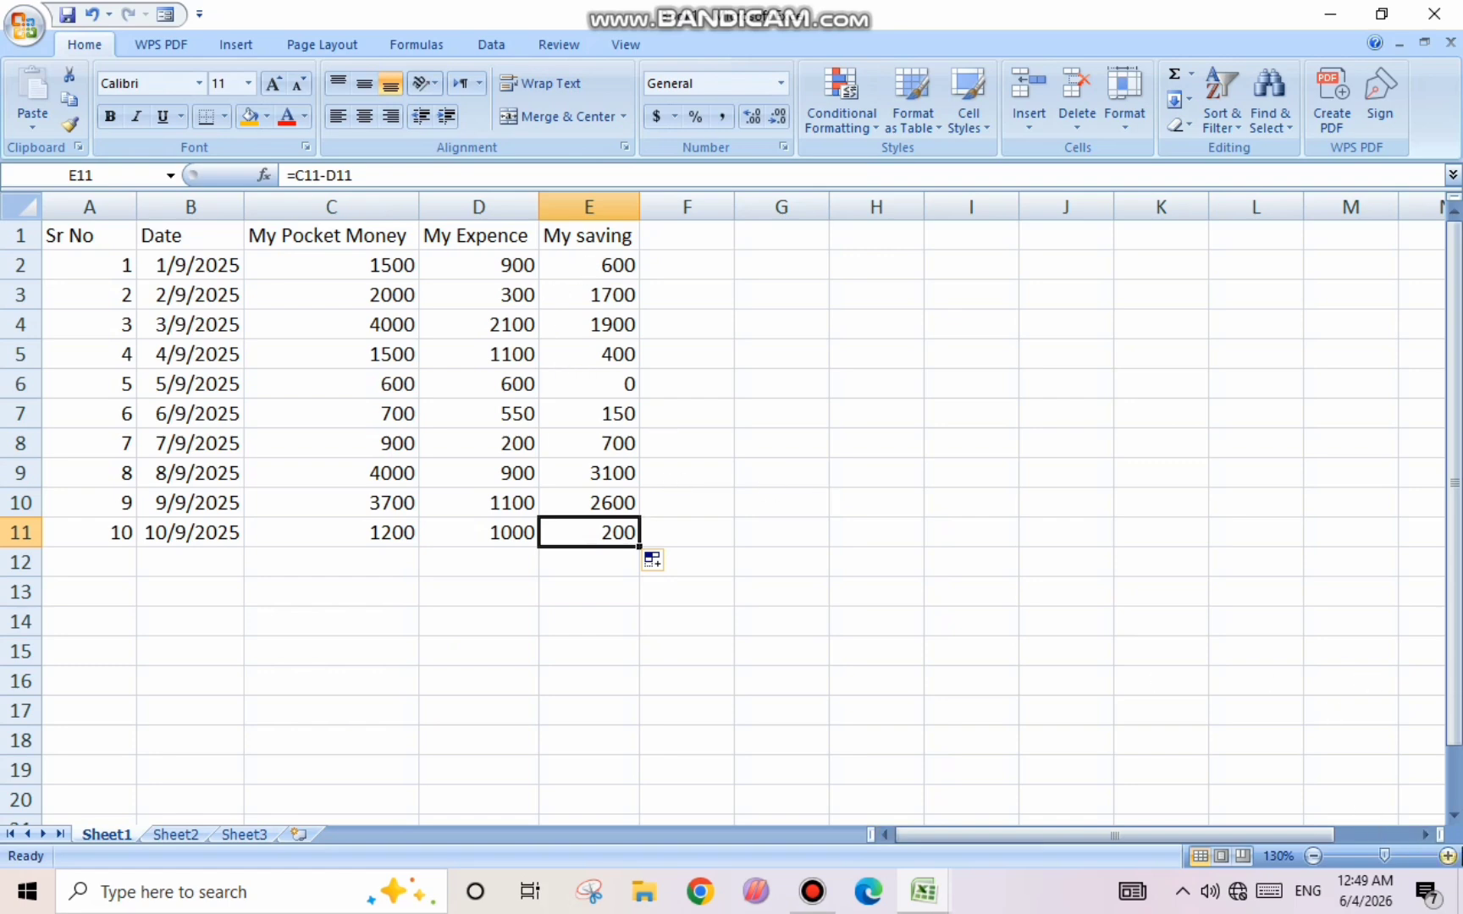
pyautogui.click(1450, 857)
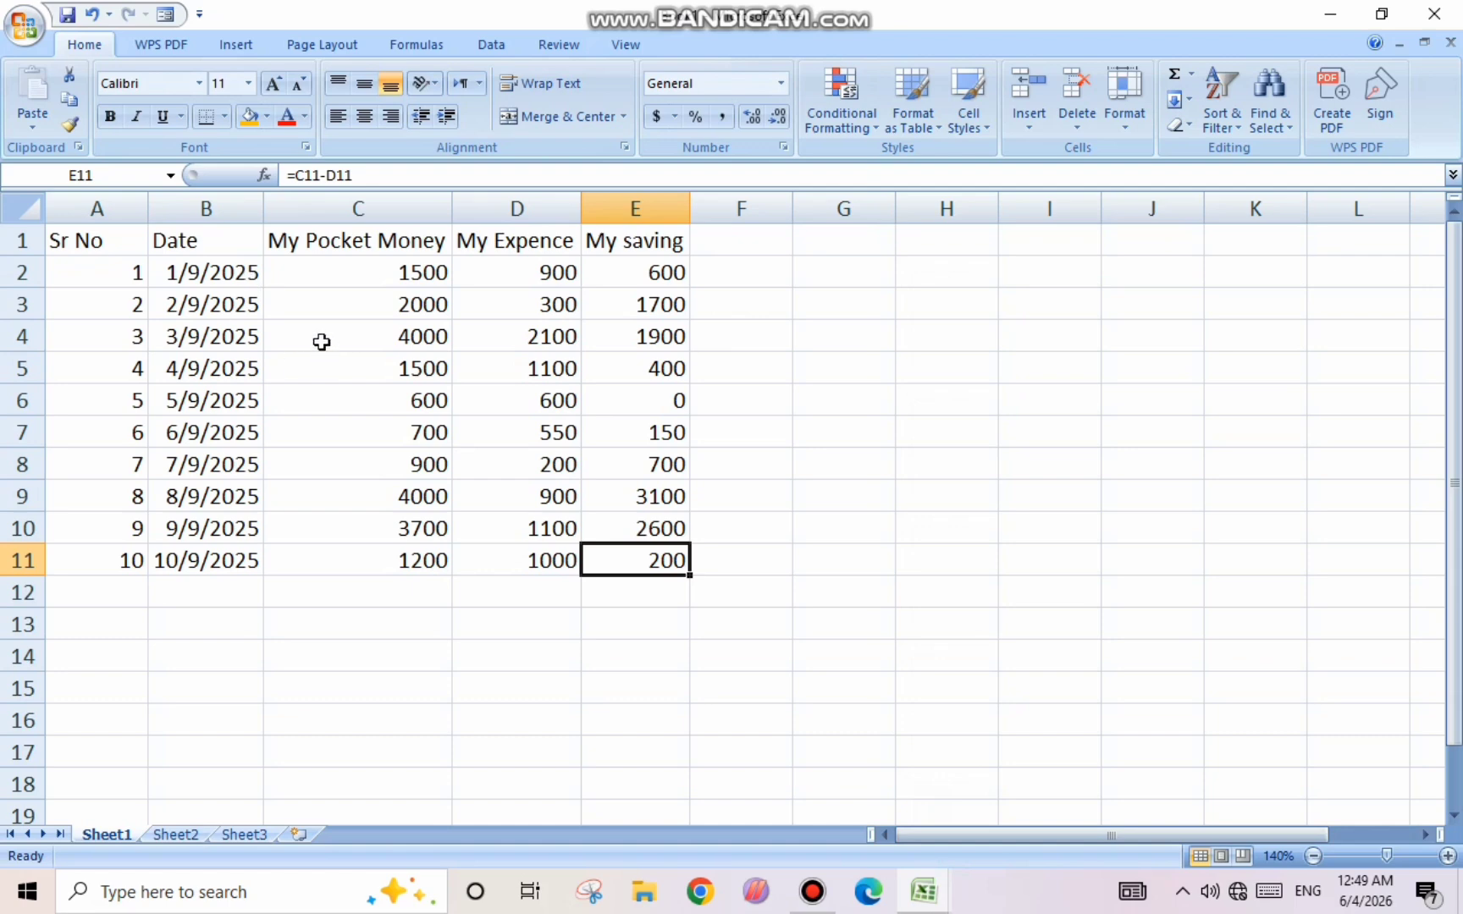
pyautogui.click(337, 272)
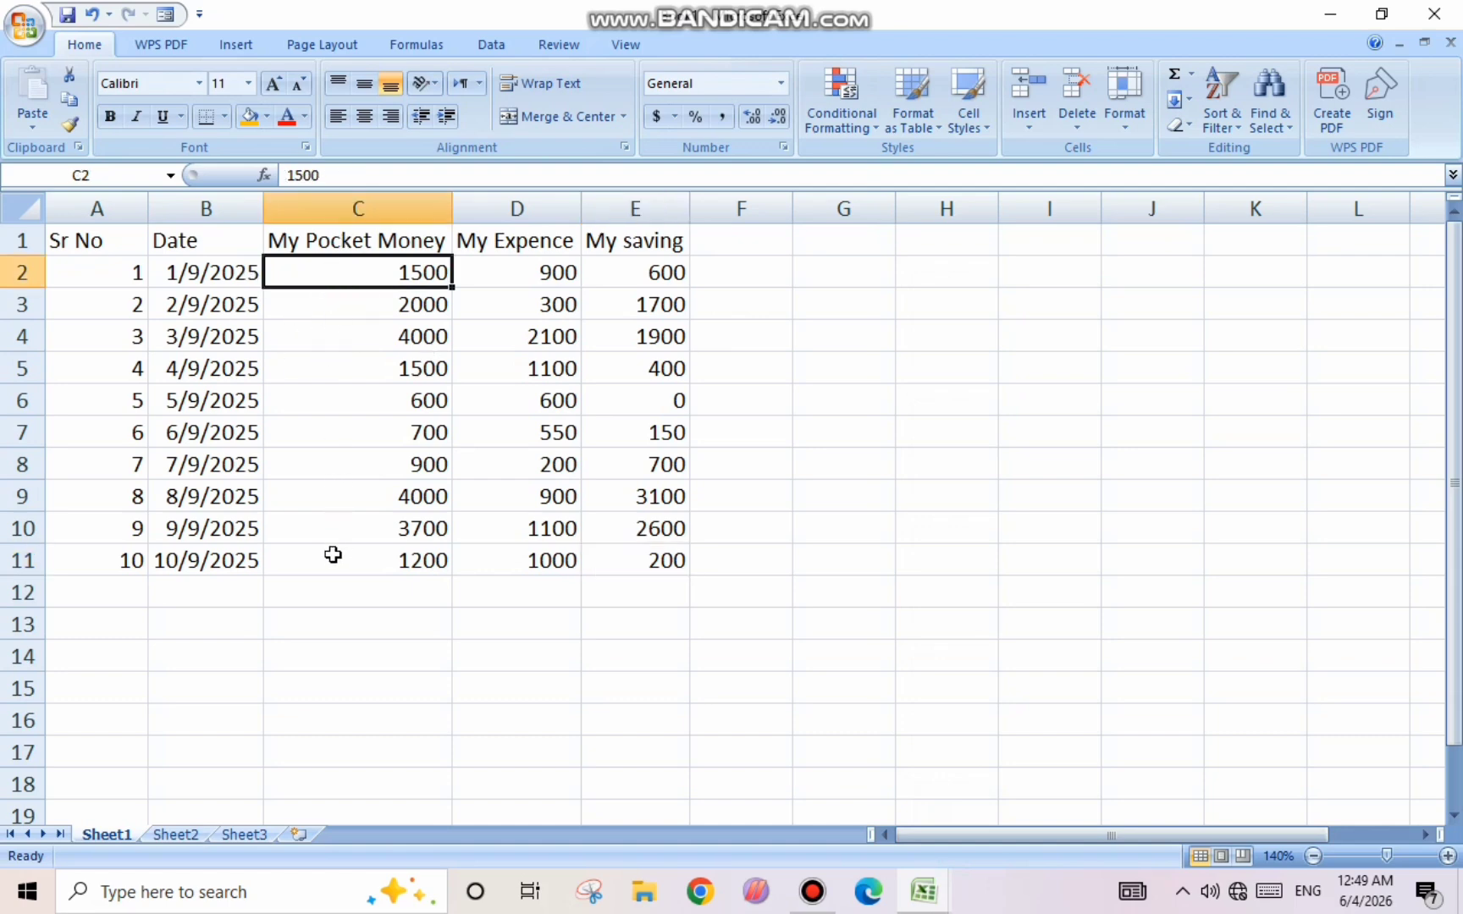
pyautogui.click(330, 210)
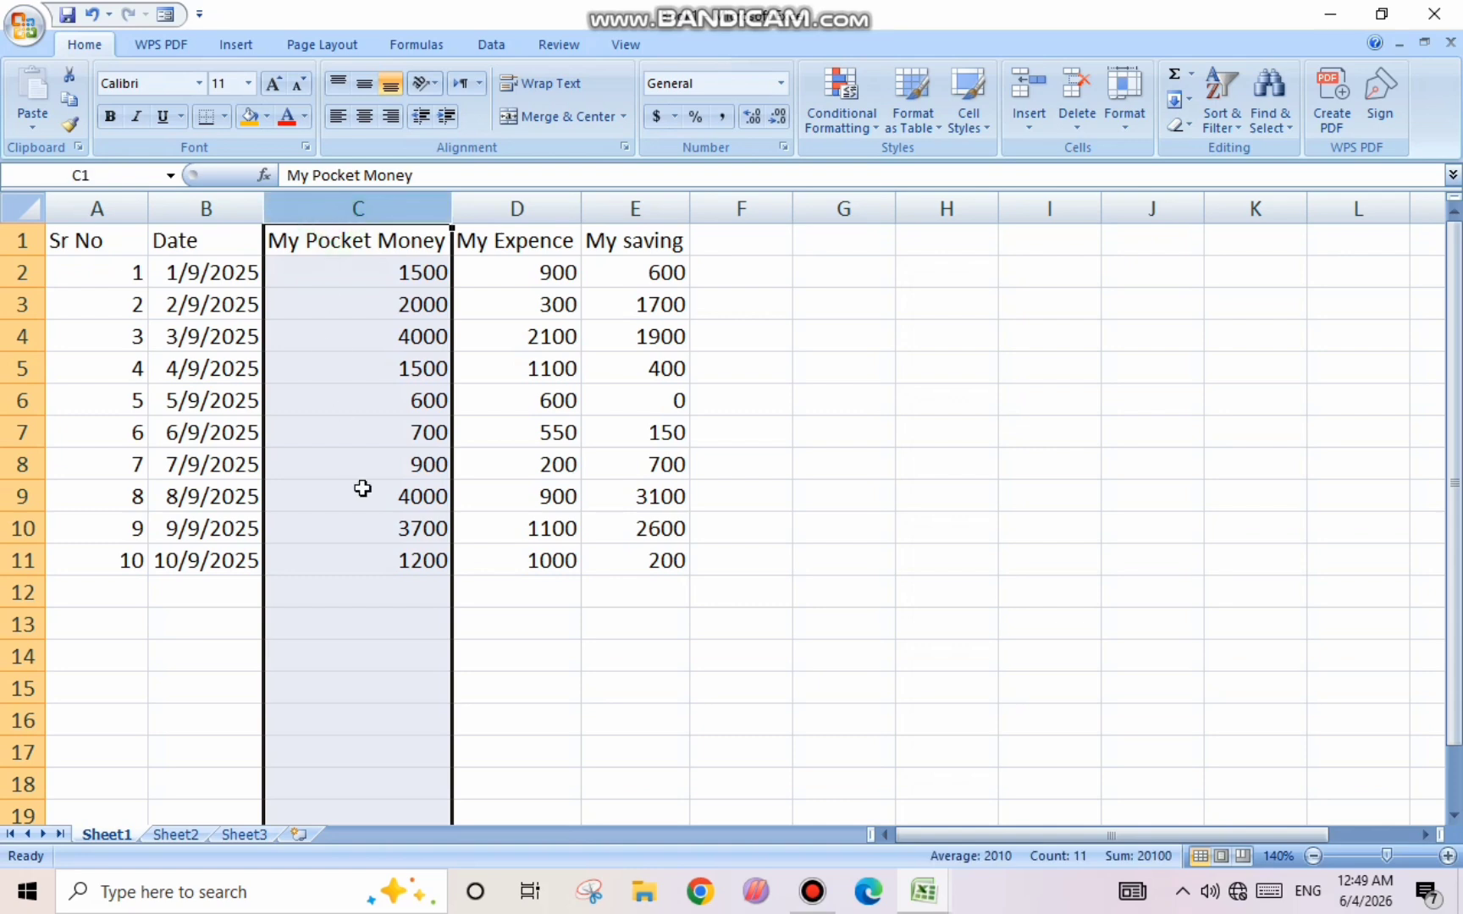
pyautogui.click(362, 491)
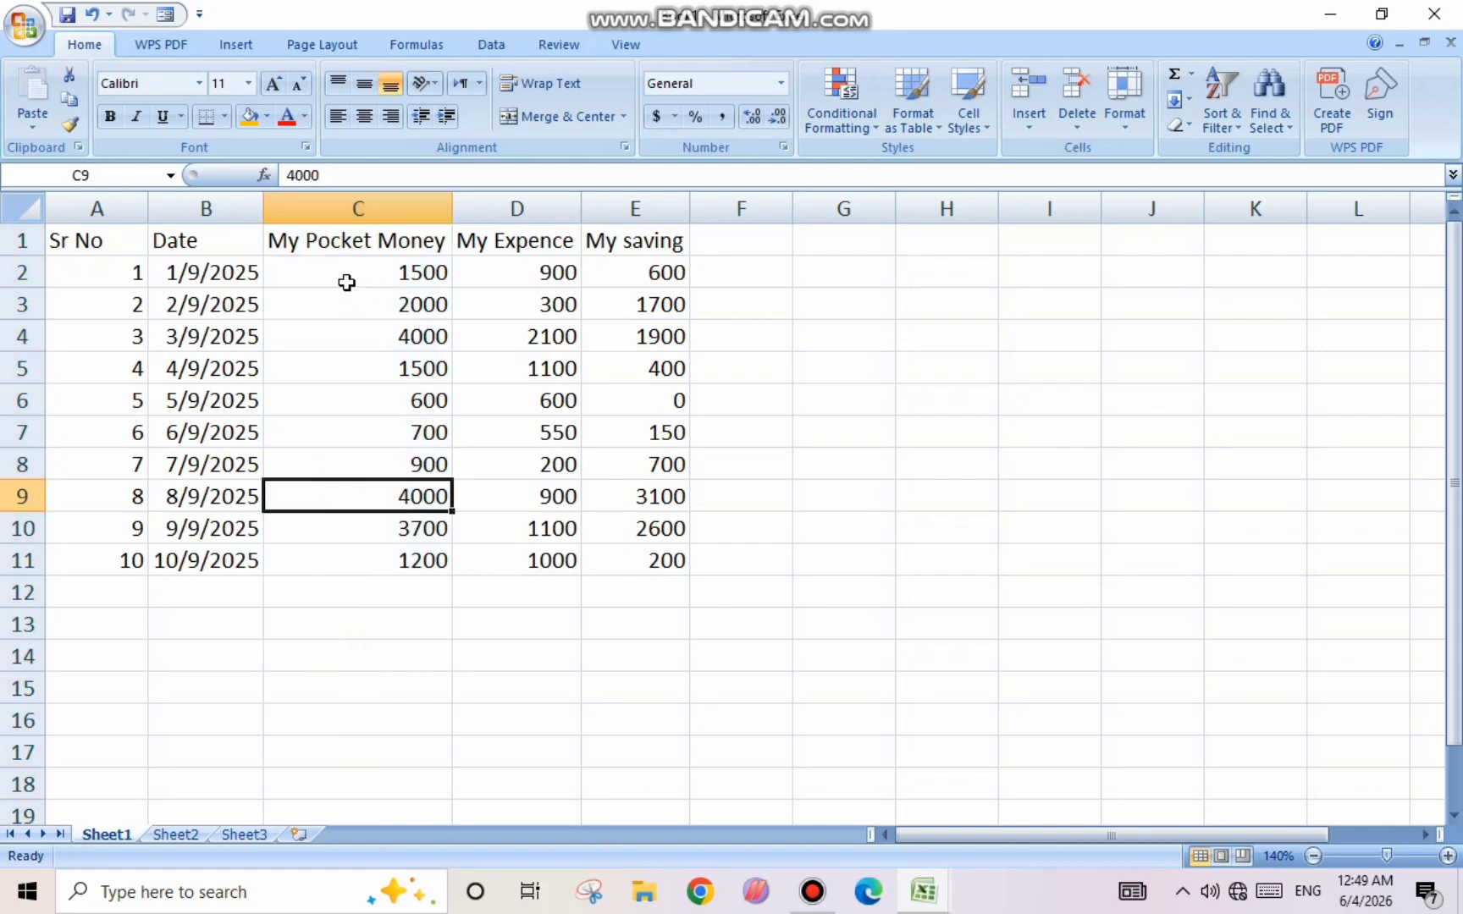
pyautogui.moveTo(503, 272); pyautogui.dragTo(505, 307)
pyautogui.click(608, 590)
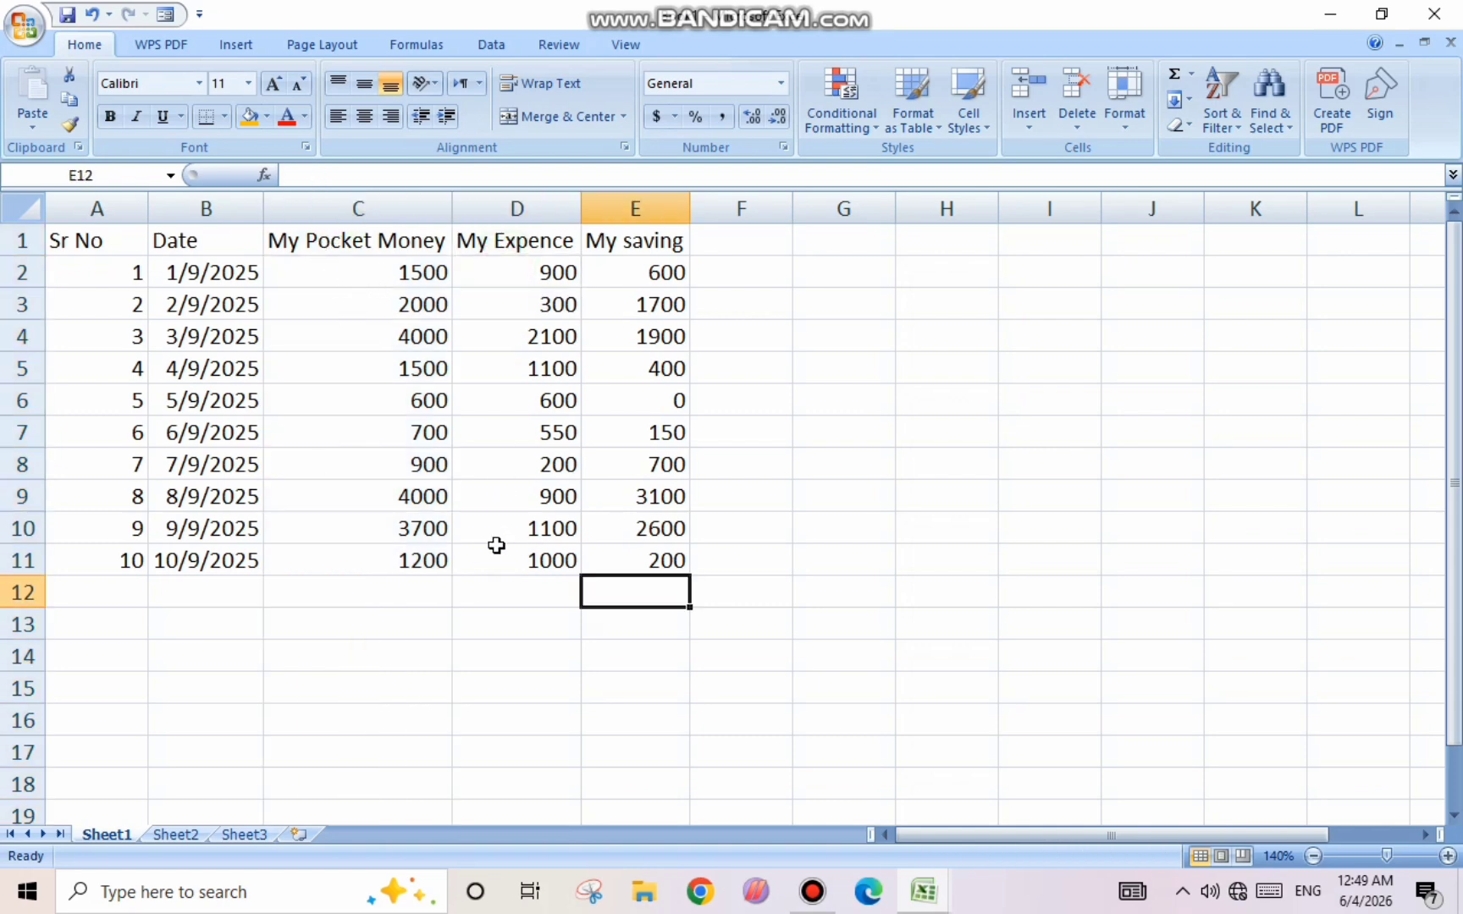
# - Total the pocket money in cell C12 with the formula =sum(C2:C11)
pyautogui.click(358, 595)
pyautogui.write('=')
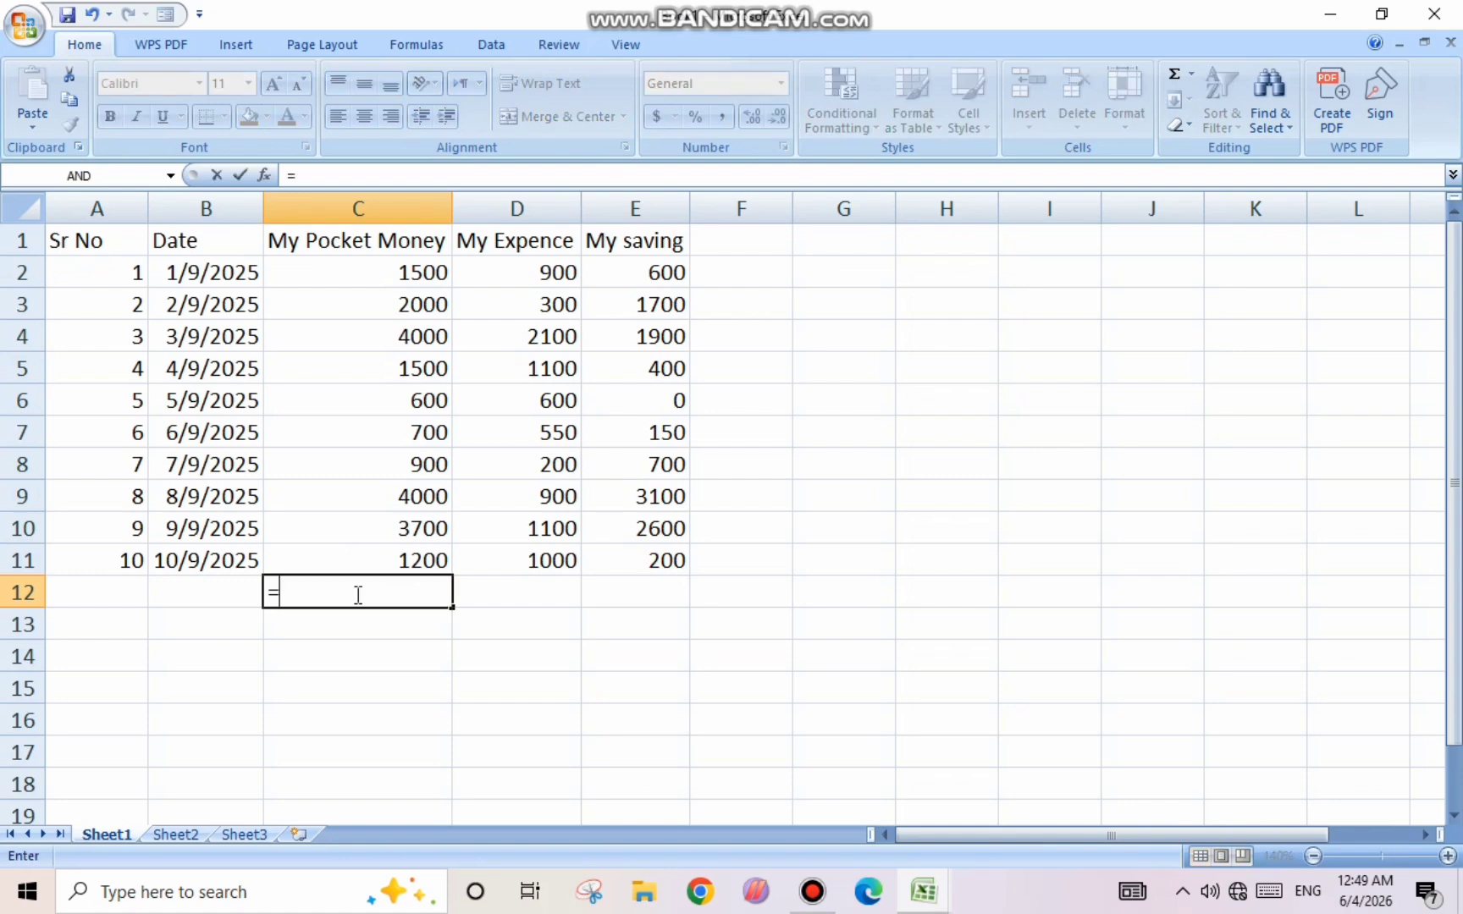
pyautogui.write('sum')
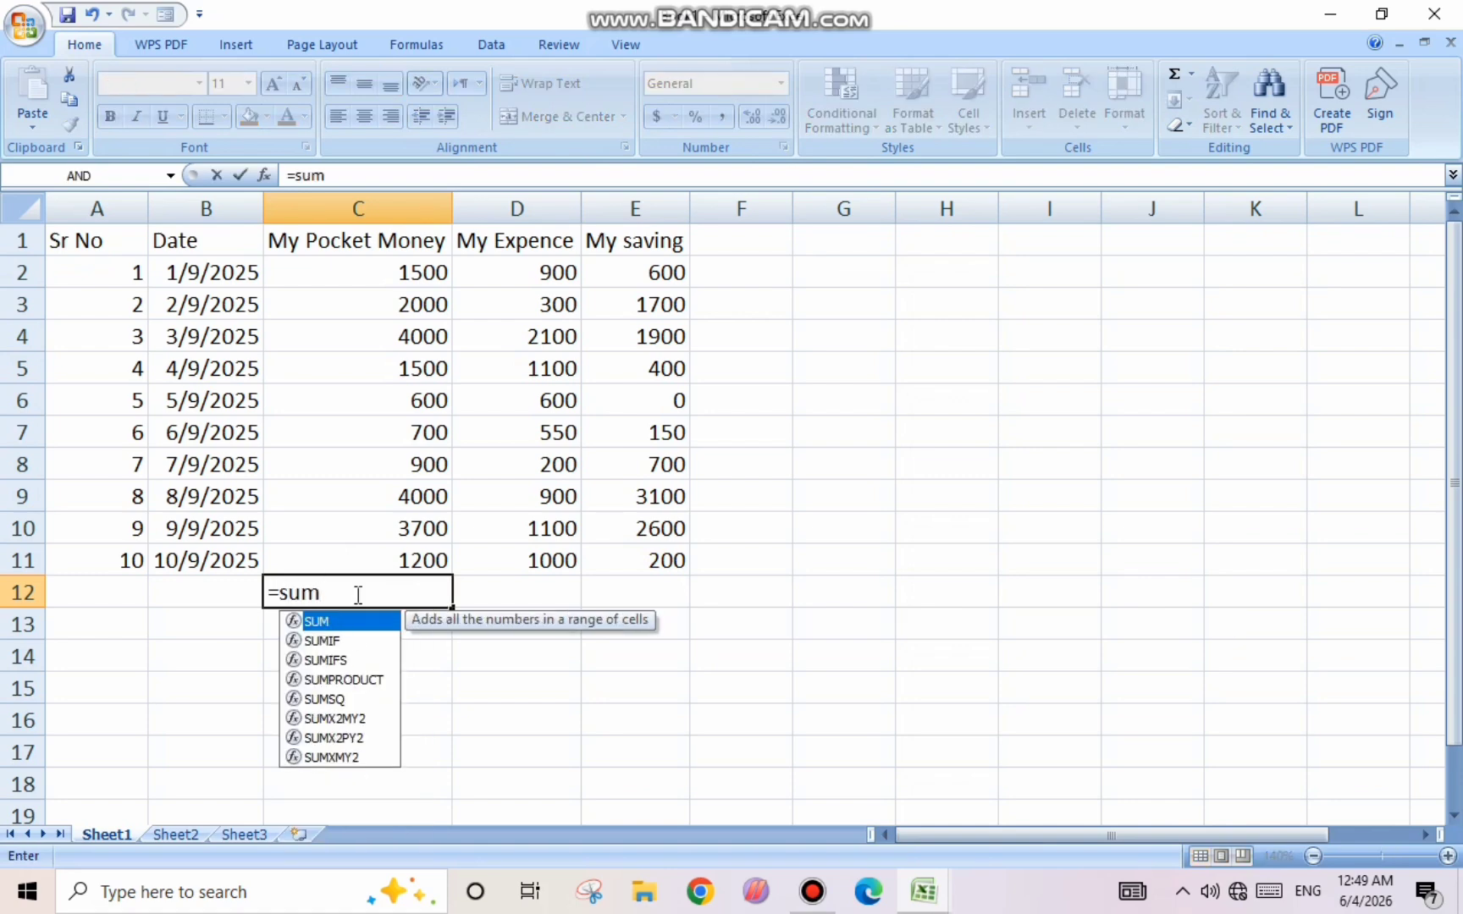
pyautogui.write('(')
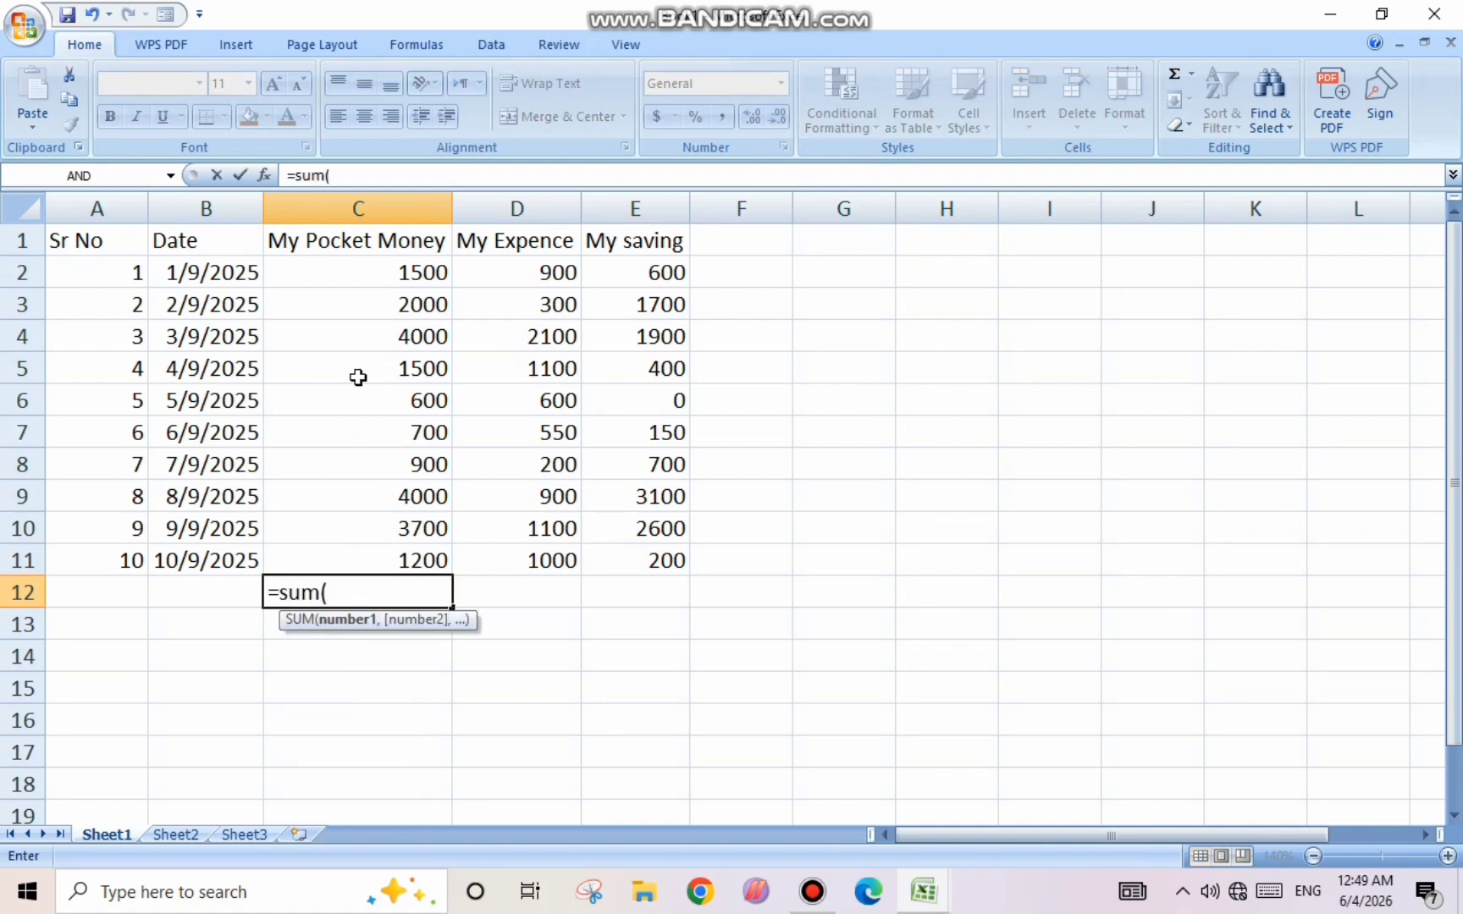
pyautogui.moveTo(368, 266); pyautogui.dragTo(343, 563)
pyautogui.write(')')
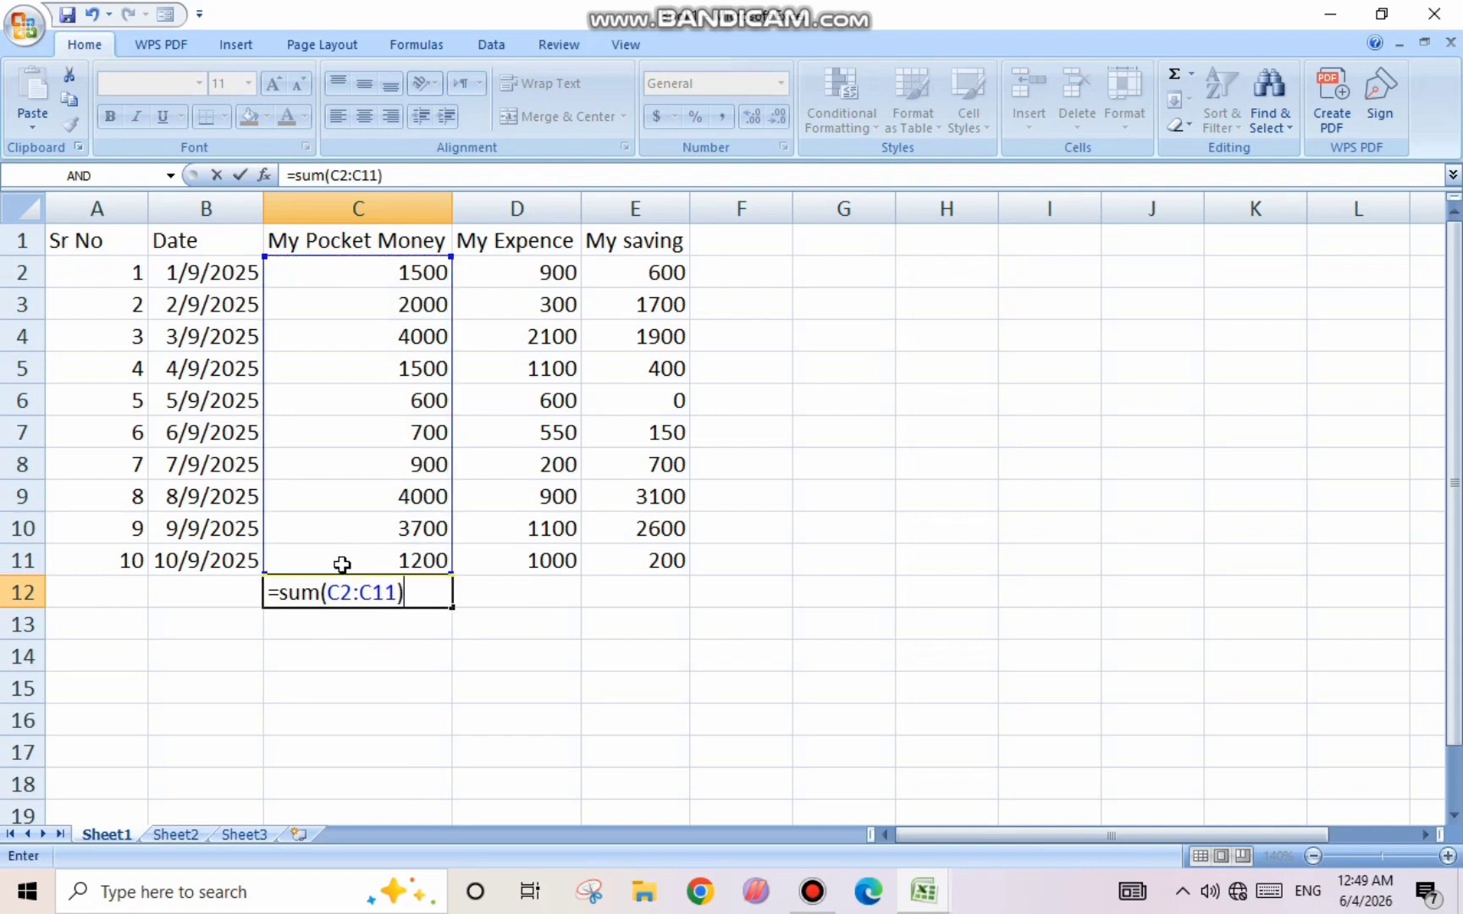
pyautogui.press('Return')
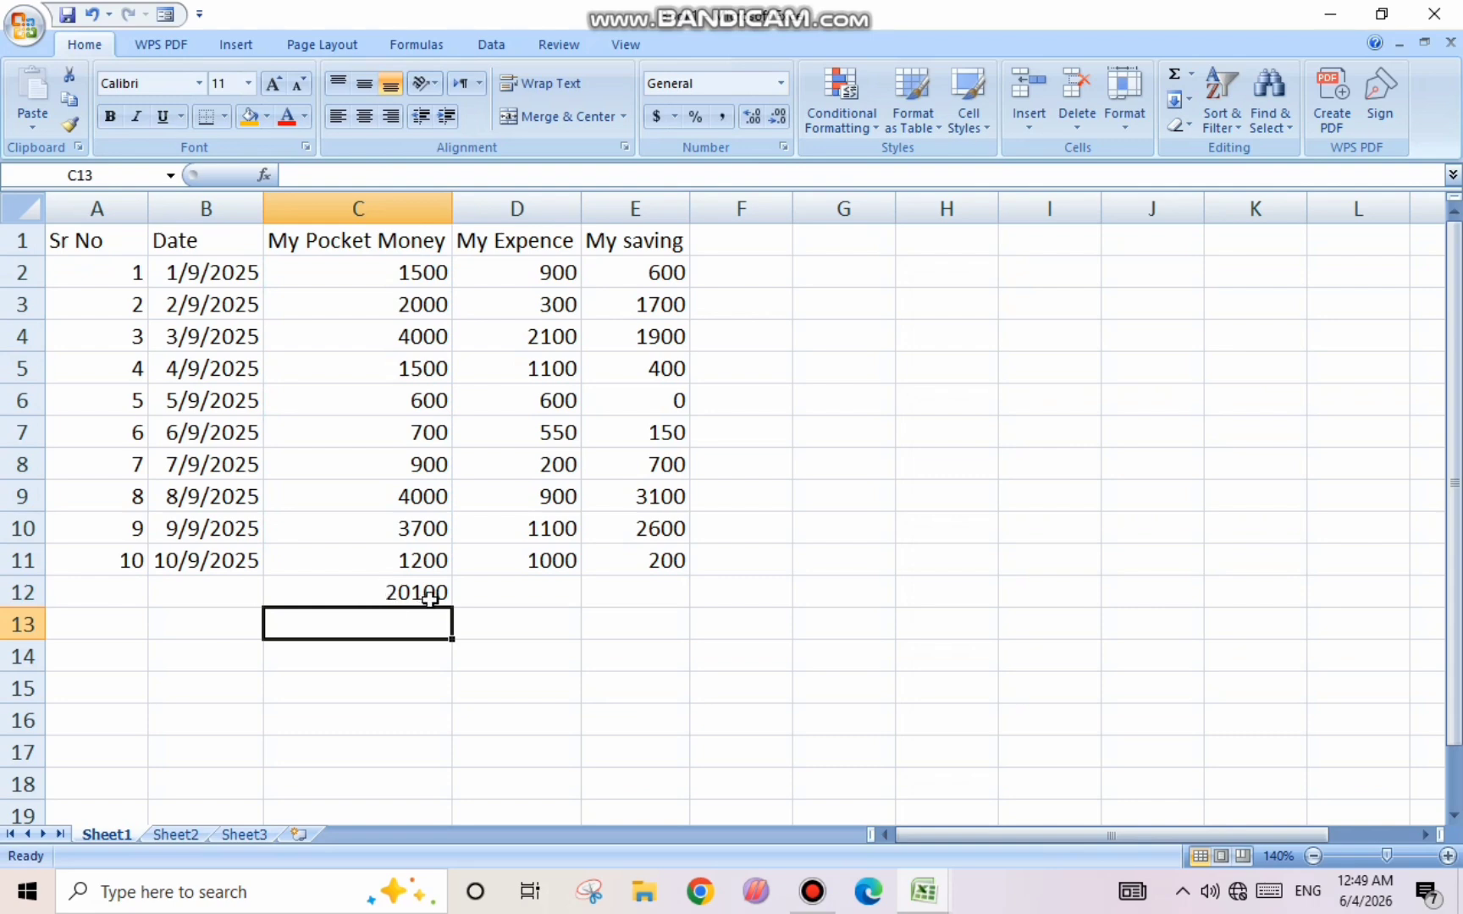
# - Fill the SUM formula from C12 across to D12 and E12 to total the expenses and savings
pyautogui.click(363, 597)
pyautogui.click(493, 584)
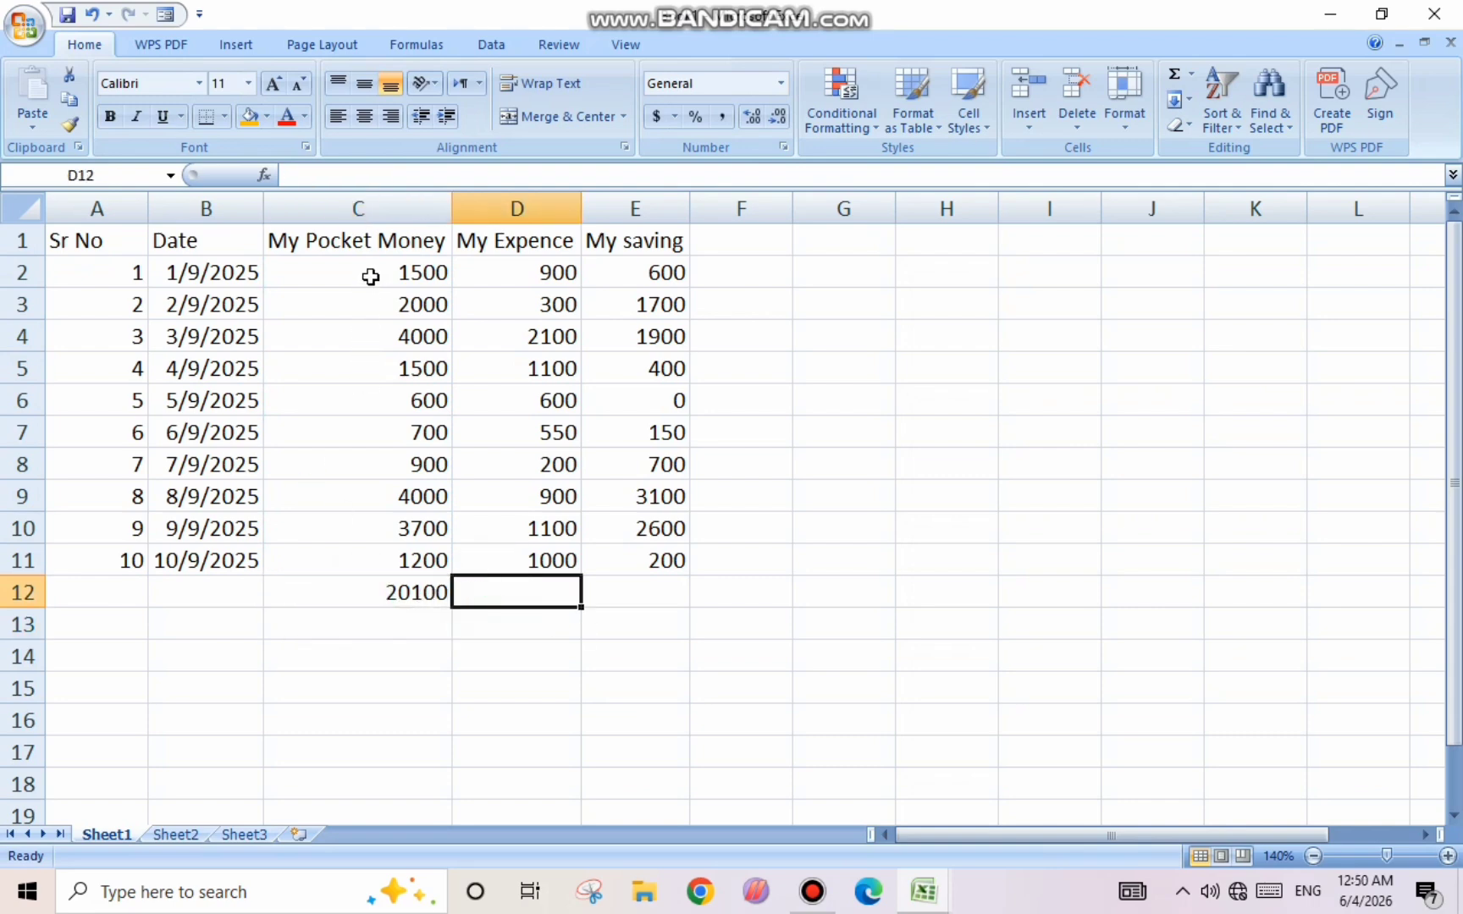
pyautogui.moveTo(370, 277); pyautogui.dragTo(349, 577)
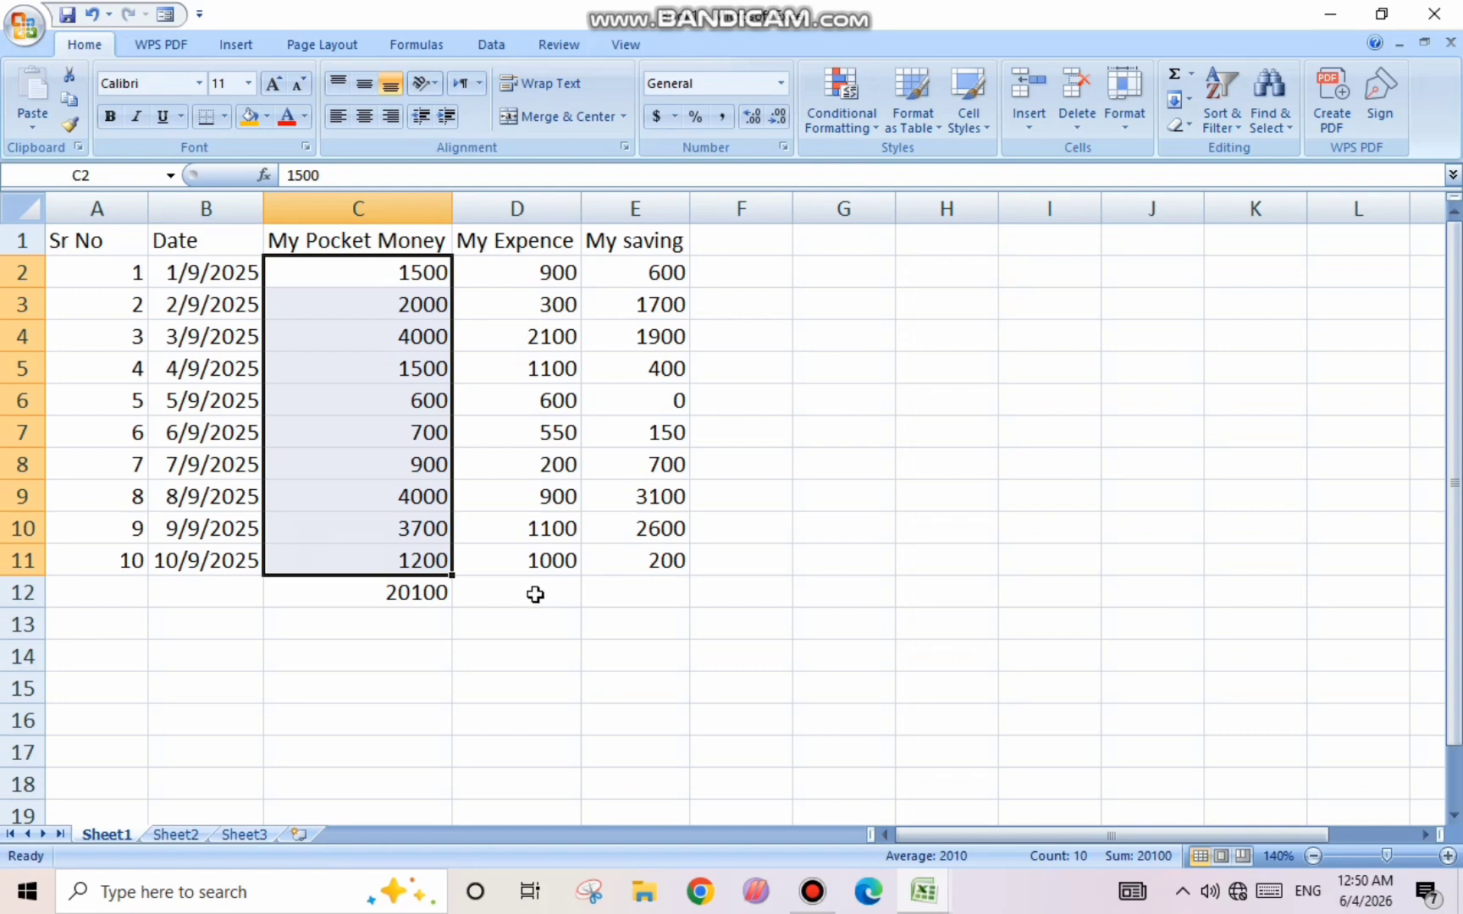
pyautogui.click(398, 595)
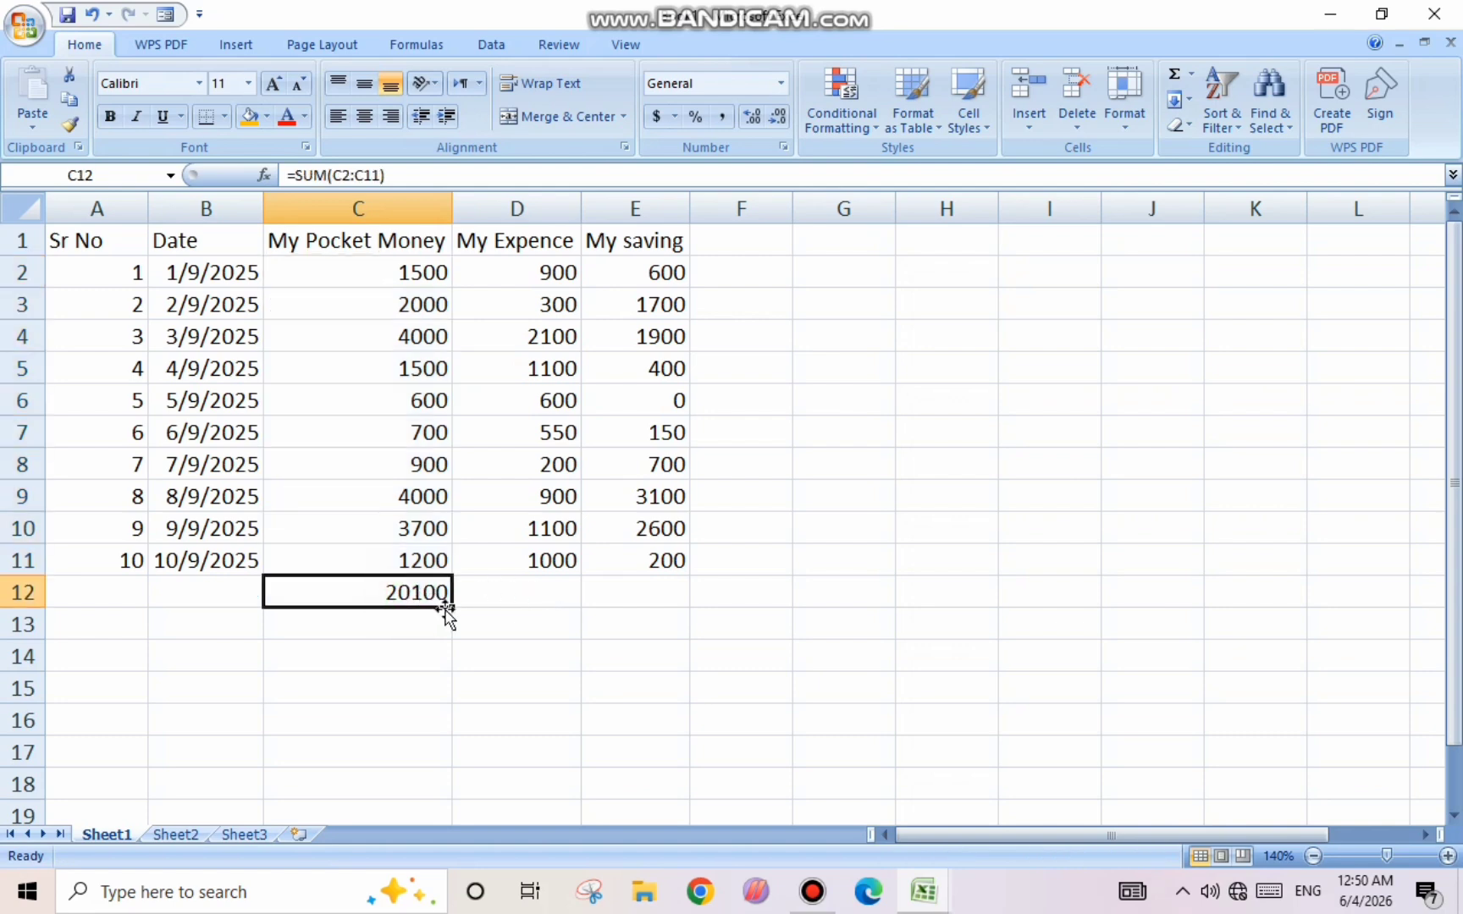
pyautogui.moveTo(452, 609); pyautogui.dragTo(529, 594)
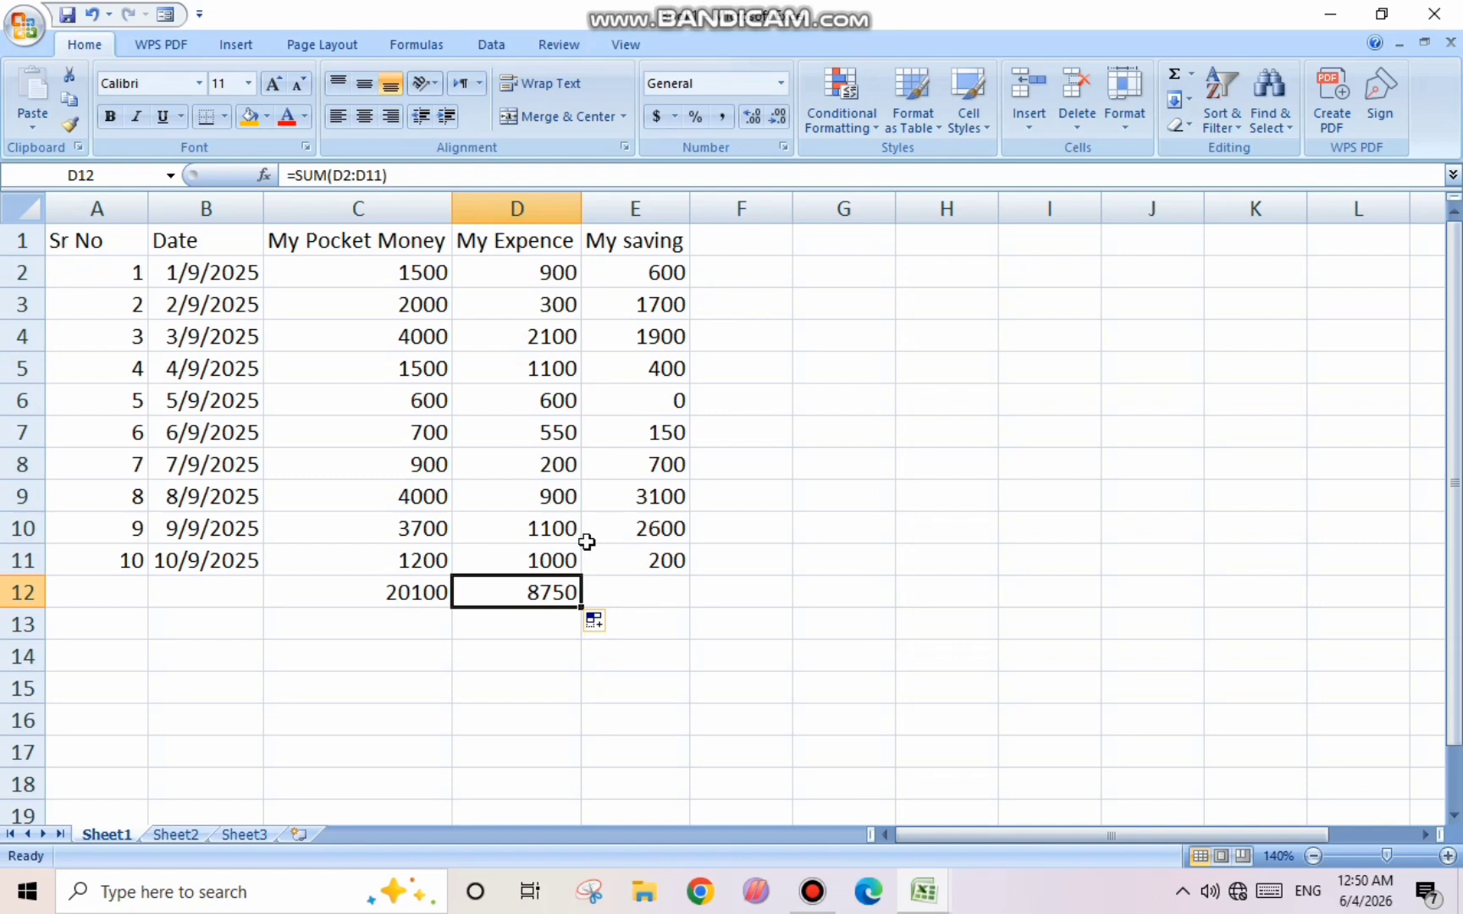
pyautogui.moveTo(581, 607); pyautogui.dragTo(650, 598)
# - Check the column total formulas for pocket money, expense and saving in cells C12 to E12
pyautogui.click(637, 652)
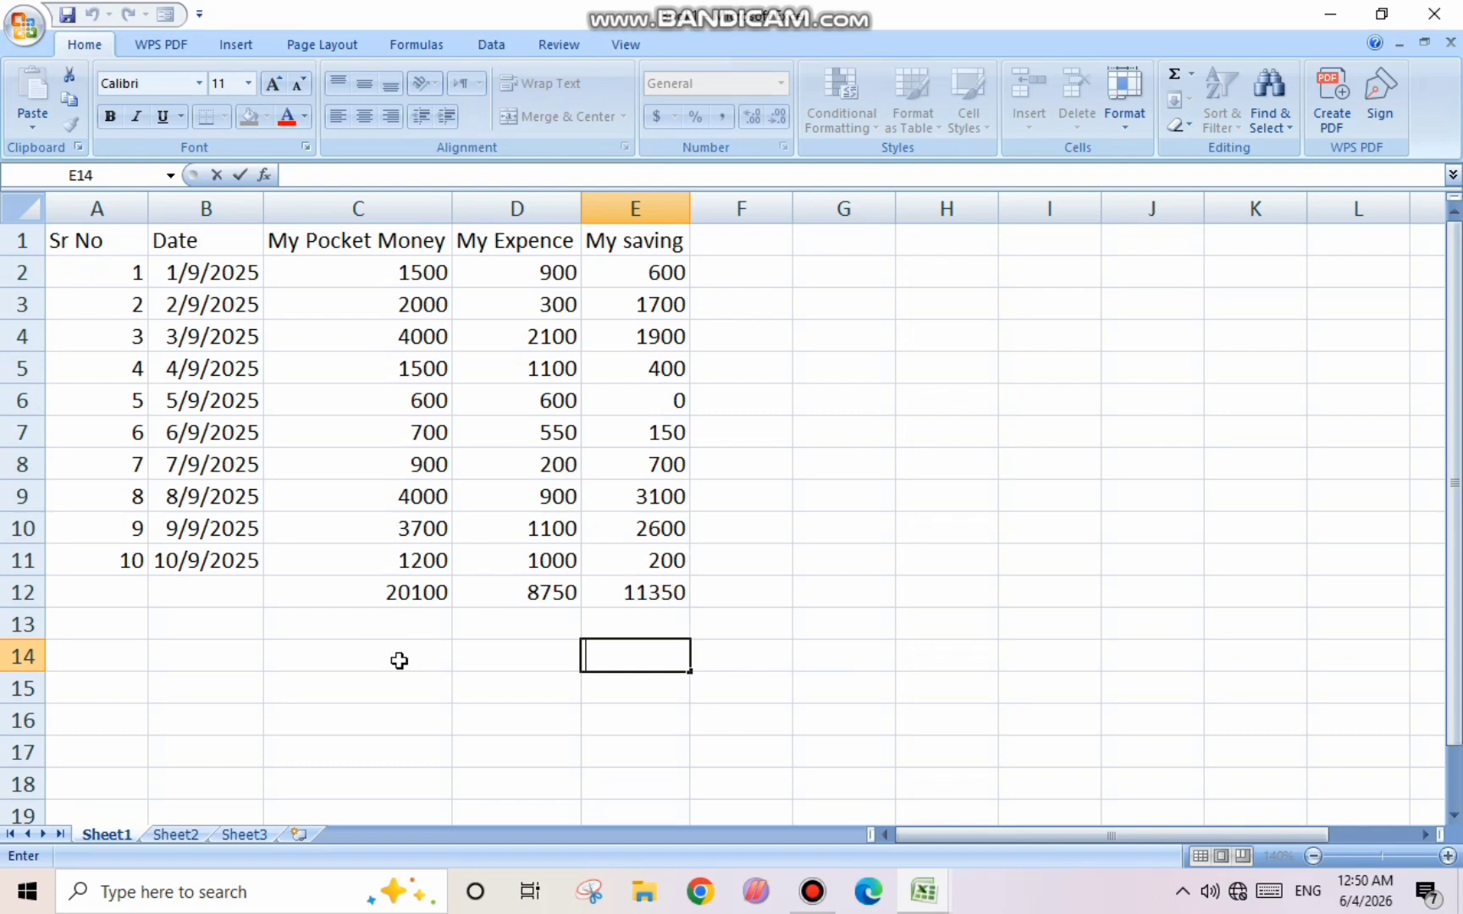
pyautogui.click(394, 588)
pyautogui.click(548, 591)
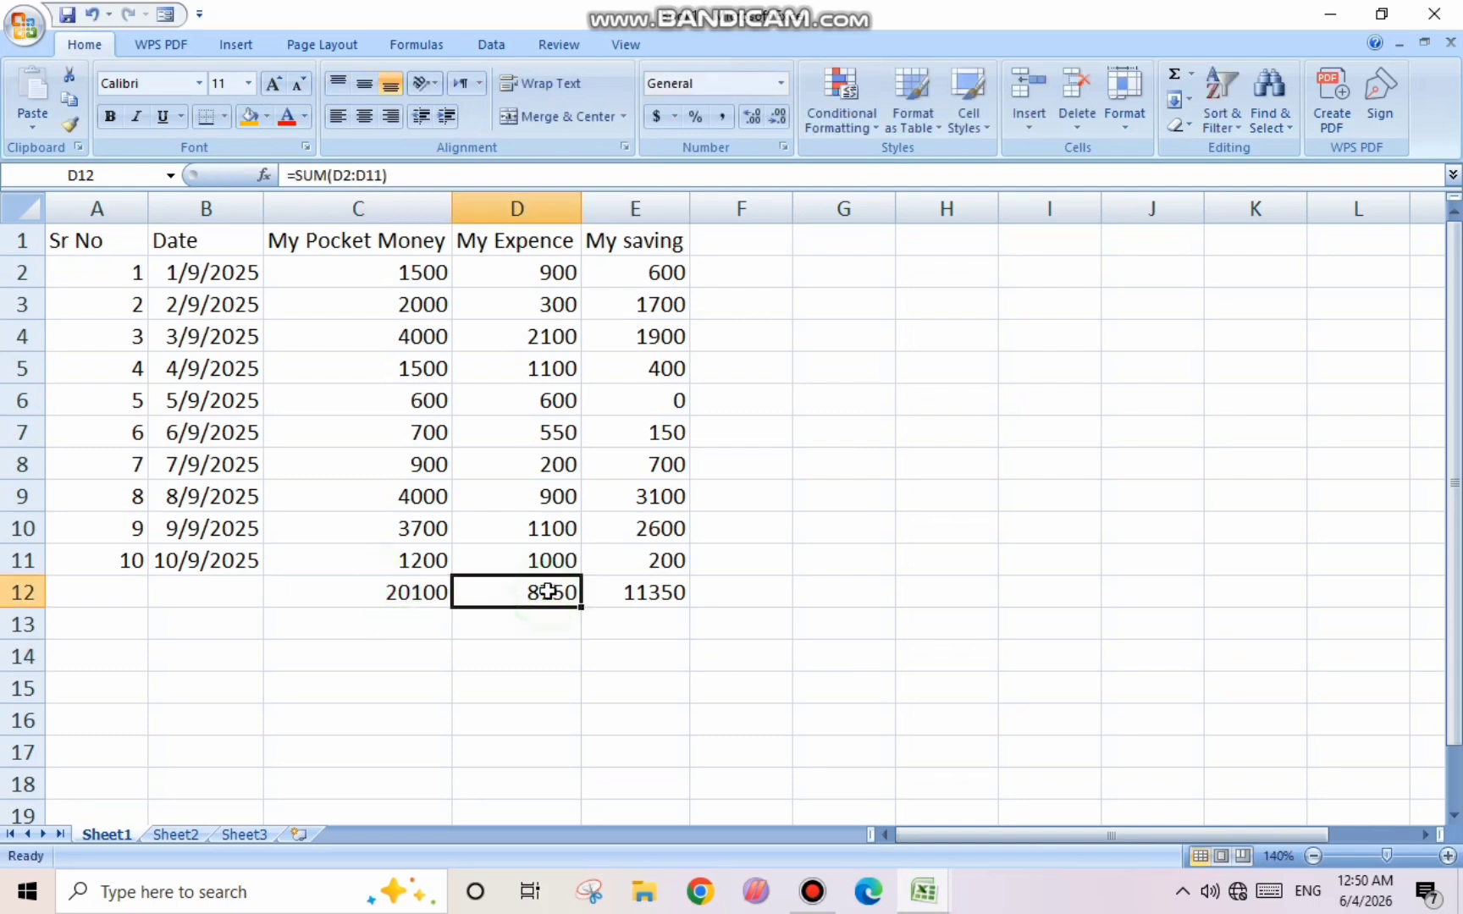
pyautogui.click(640, 597)
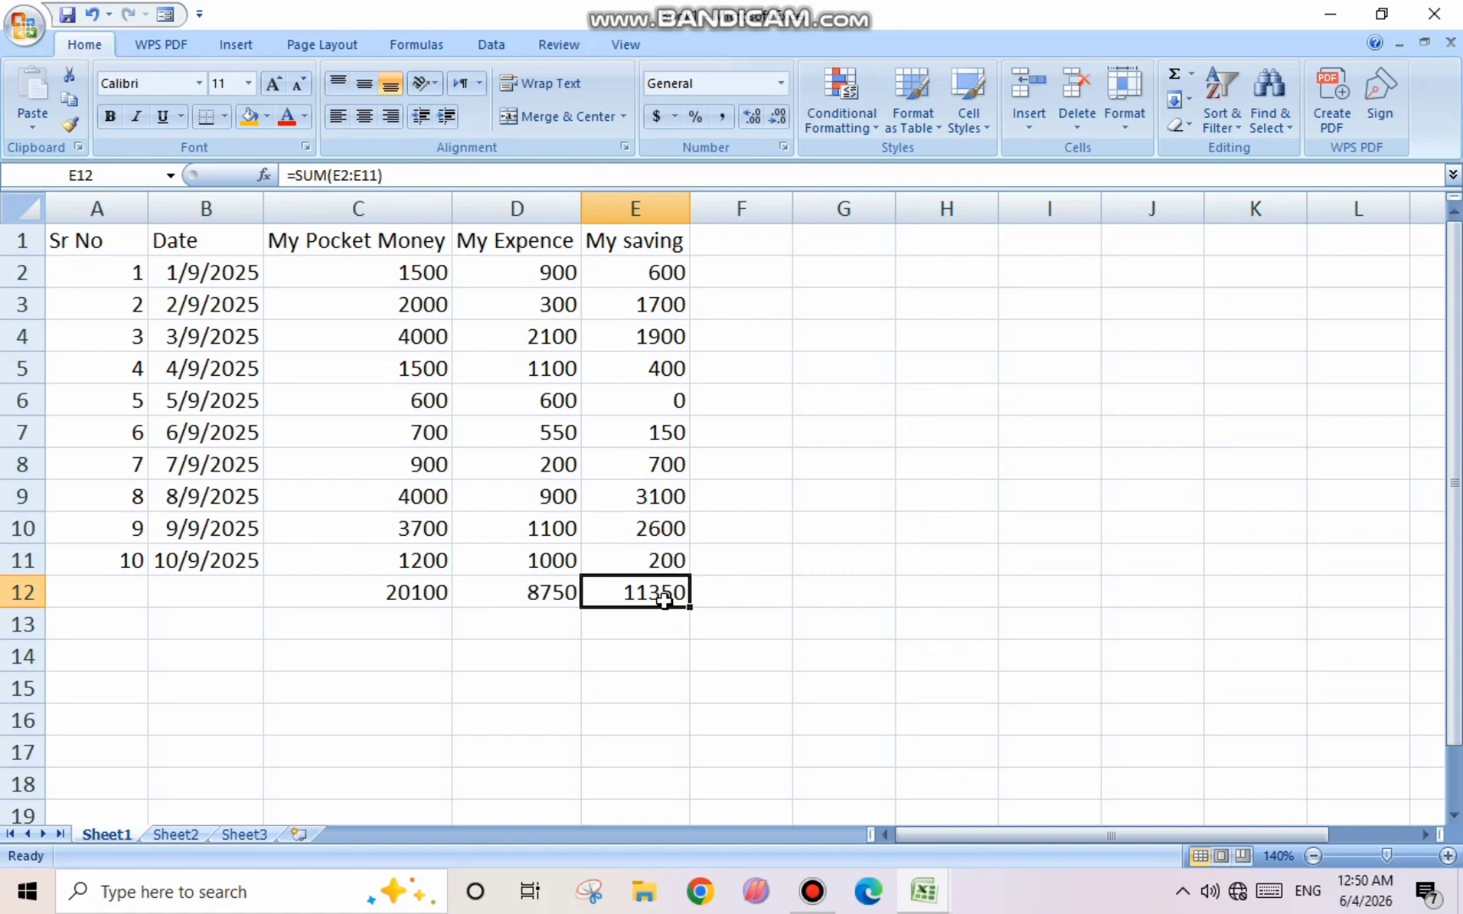
pyautogui.click(738, 597)
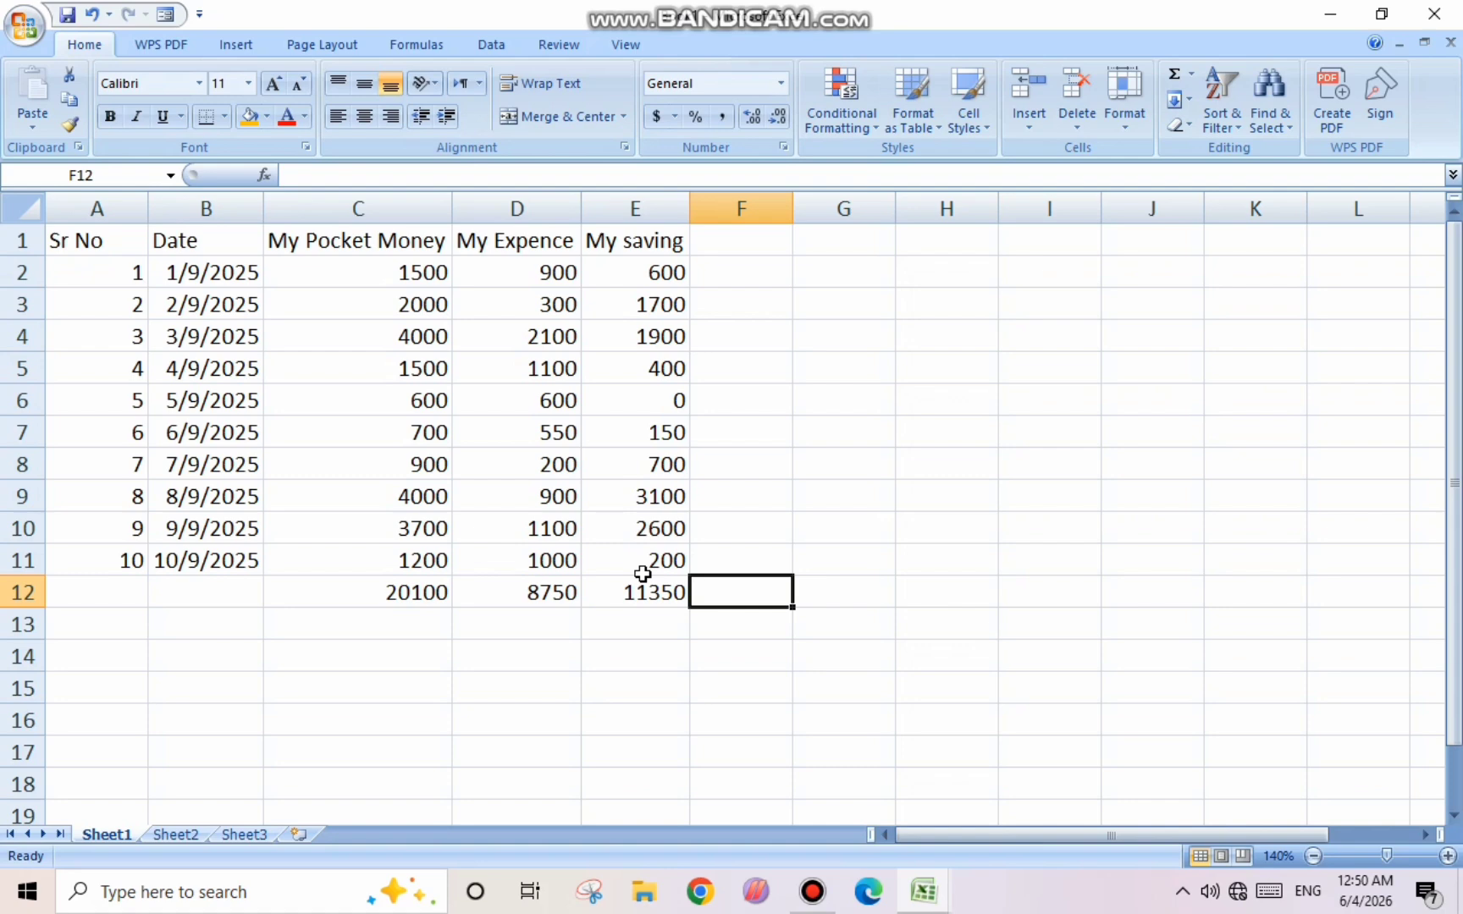
pyautogui.click(500, 599)
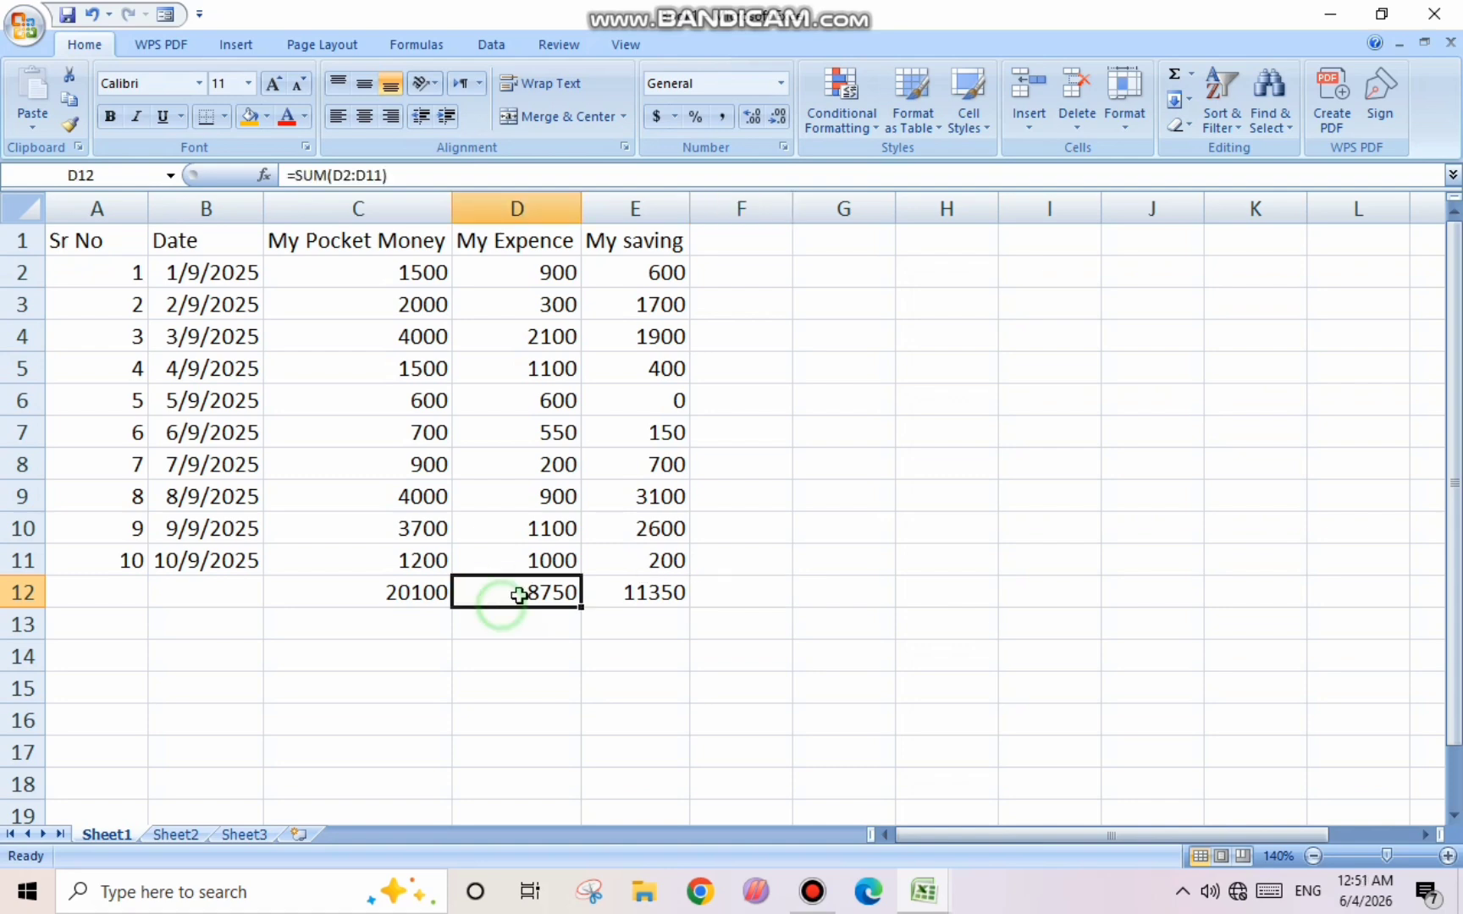
pyautogui.doubleClick(690, 590)
pyautogui.press('Return')
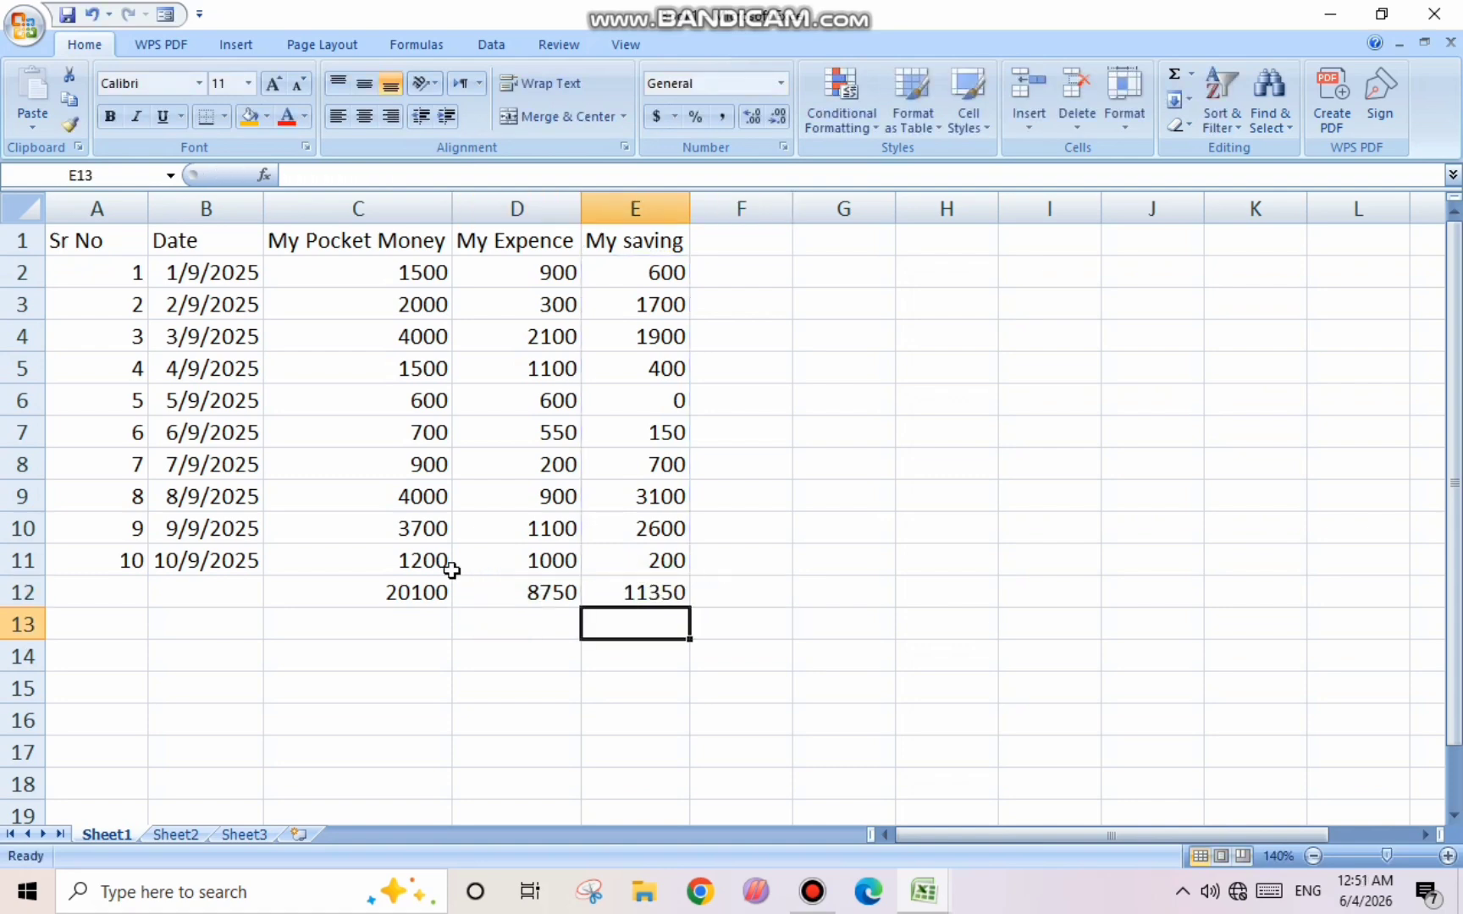
pyautogui.click(918, 410)
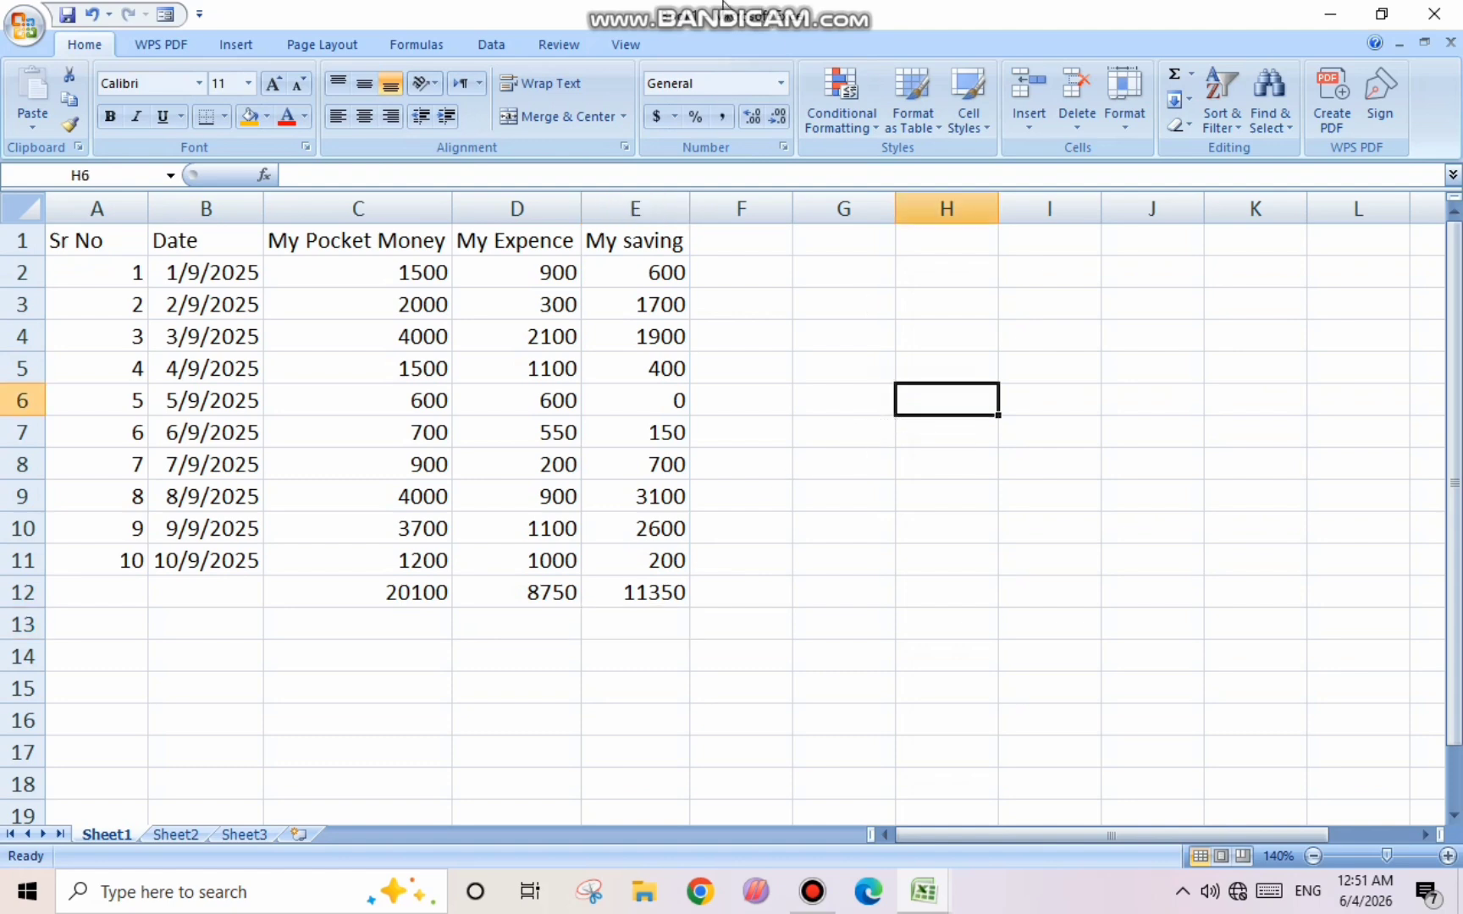
pyautogui.moveTo(727, 3)
pyautogui.moveTo(800, 7)
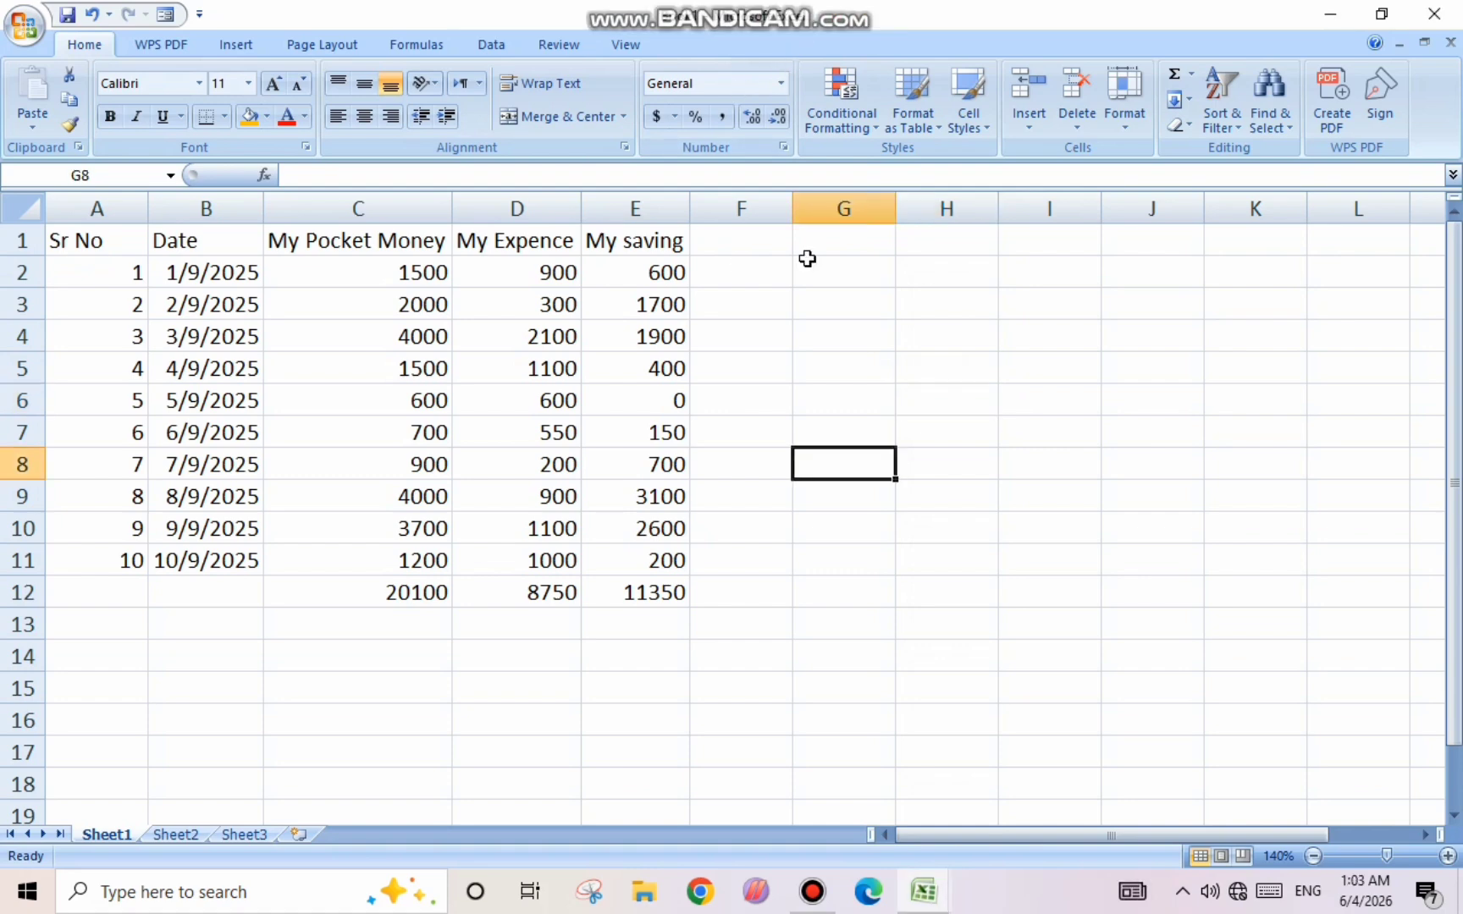
# - Merge and center cells G2:I2 and enter the label "Total Pocket money" there
pyautogui.moveTo(830, 280); pyautogui.dragTo(1004, 262)
pyautogui.click(542, 117)
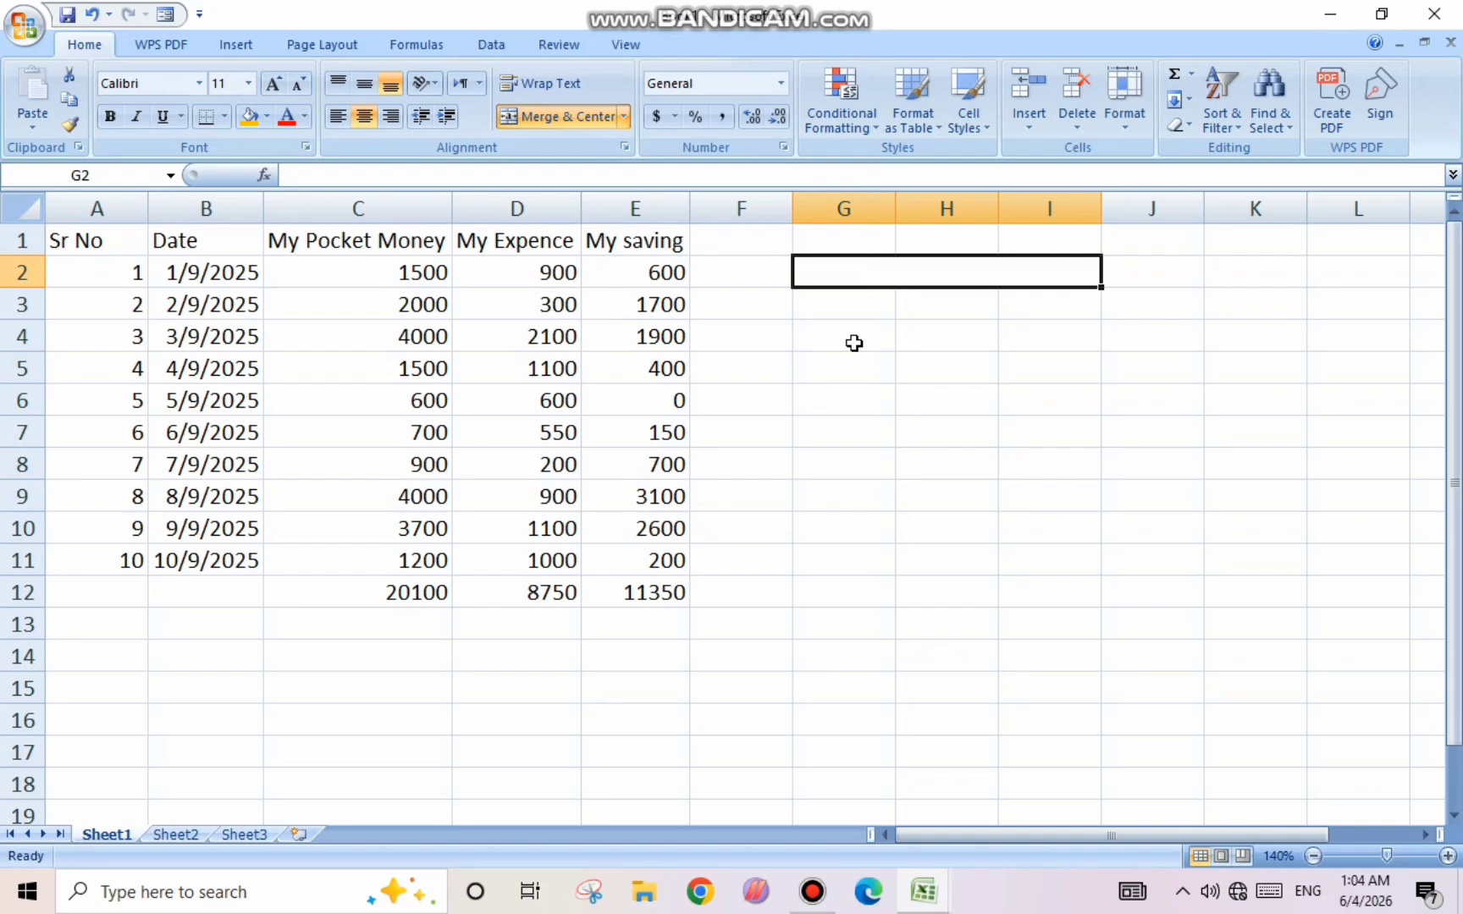
pyautogui.write('Total Poket')
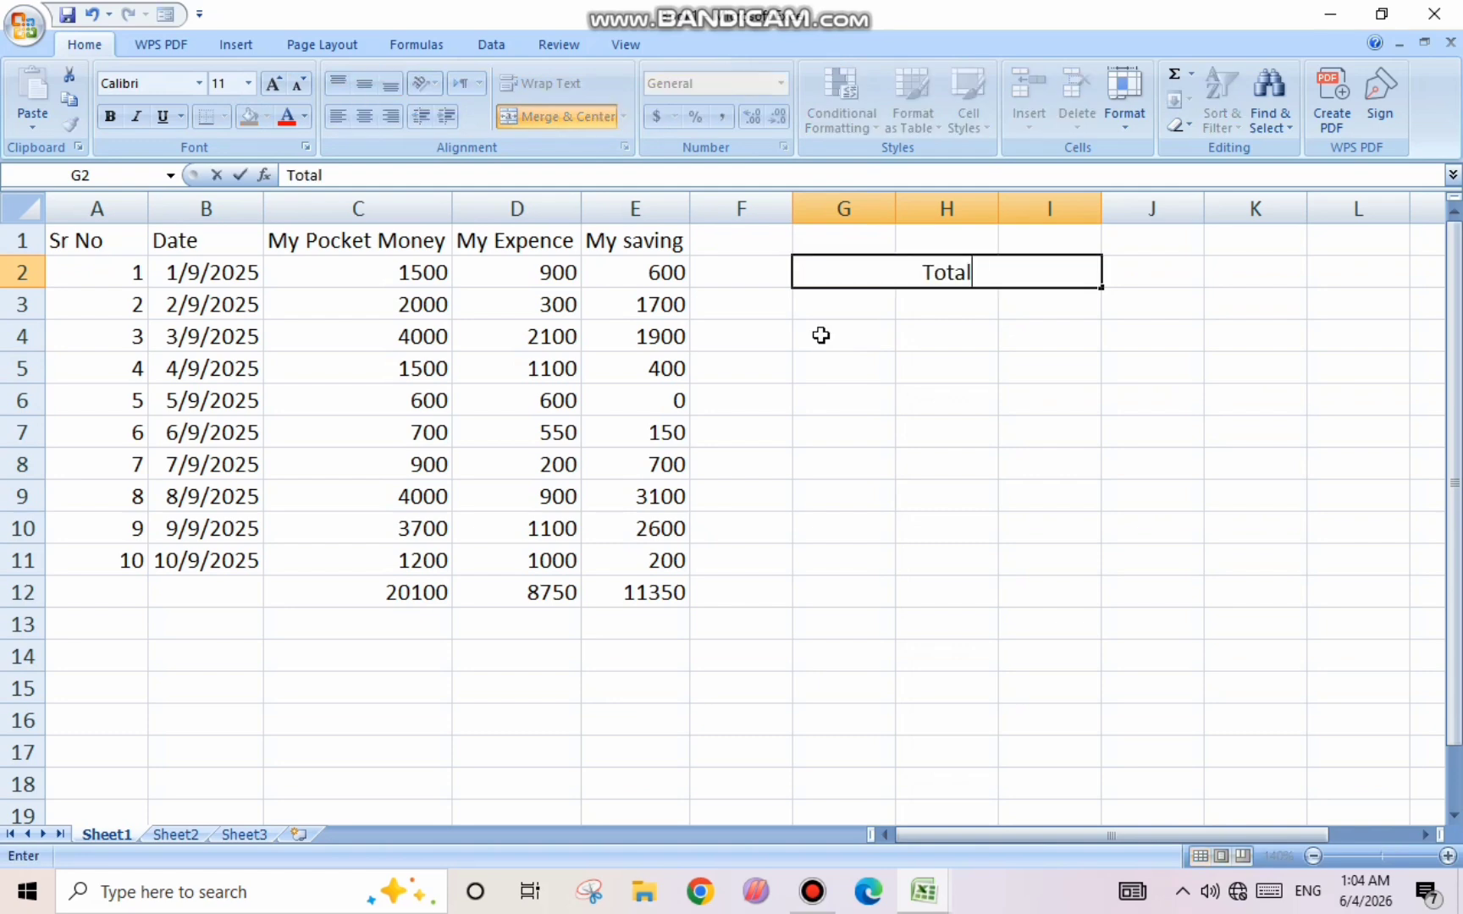
pyautogui.press('BackSpace')
pyautogui.press('BackSpace')
pyautogui.press('BackSpace')
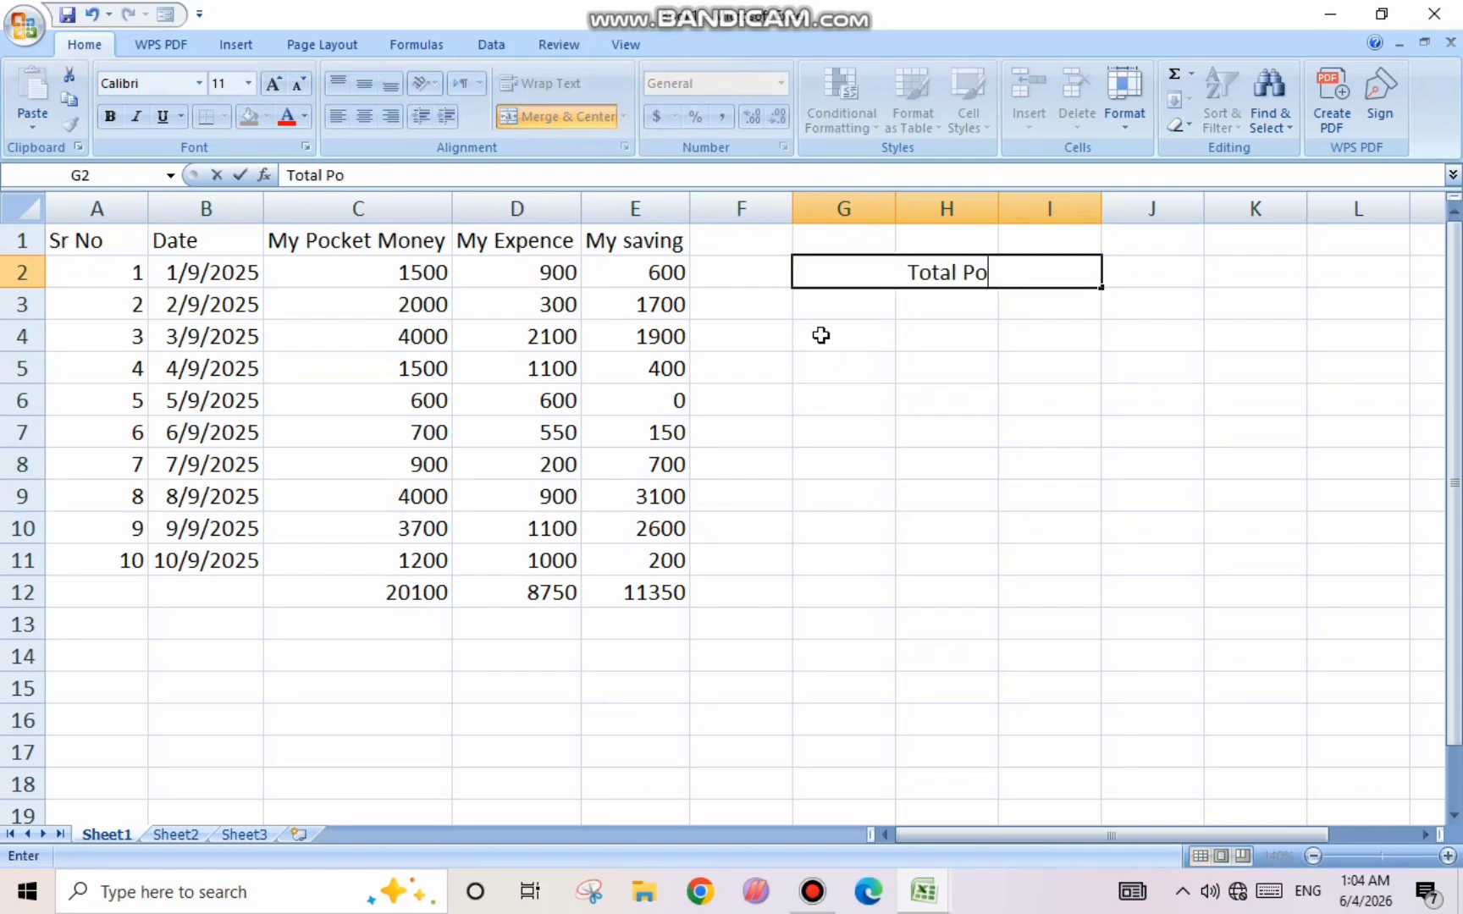
pyautogui.write('cket money')
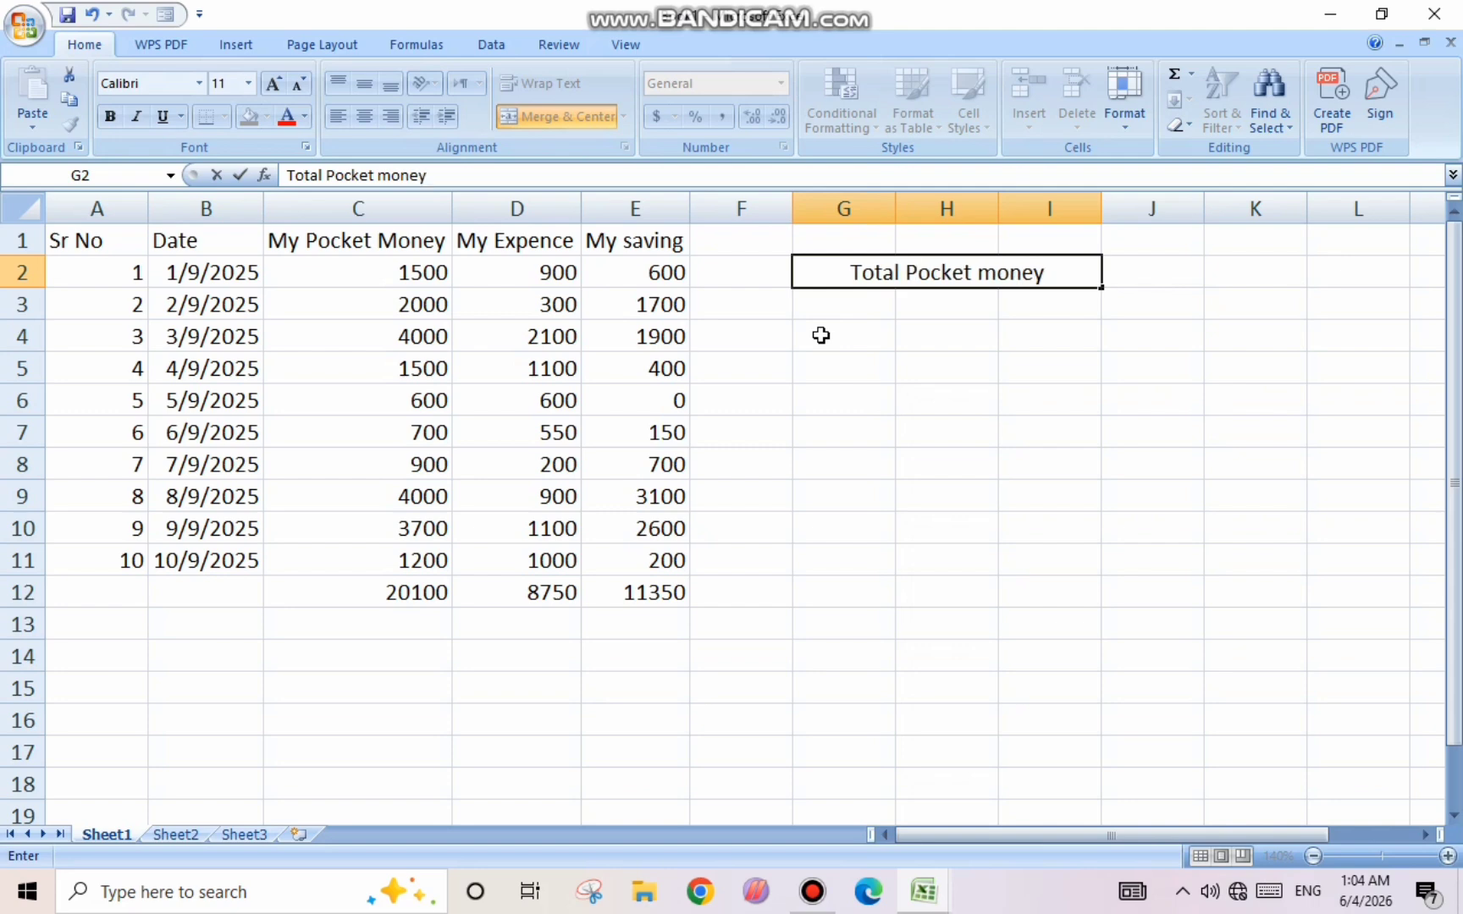
pyautogui.moveTo(831, 307); pyautogui.dragTo(1005, 330)
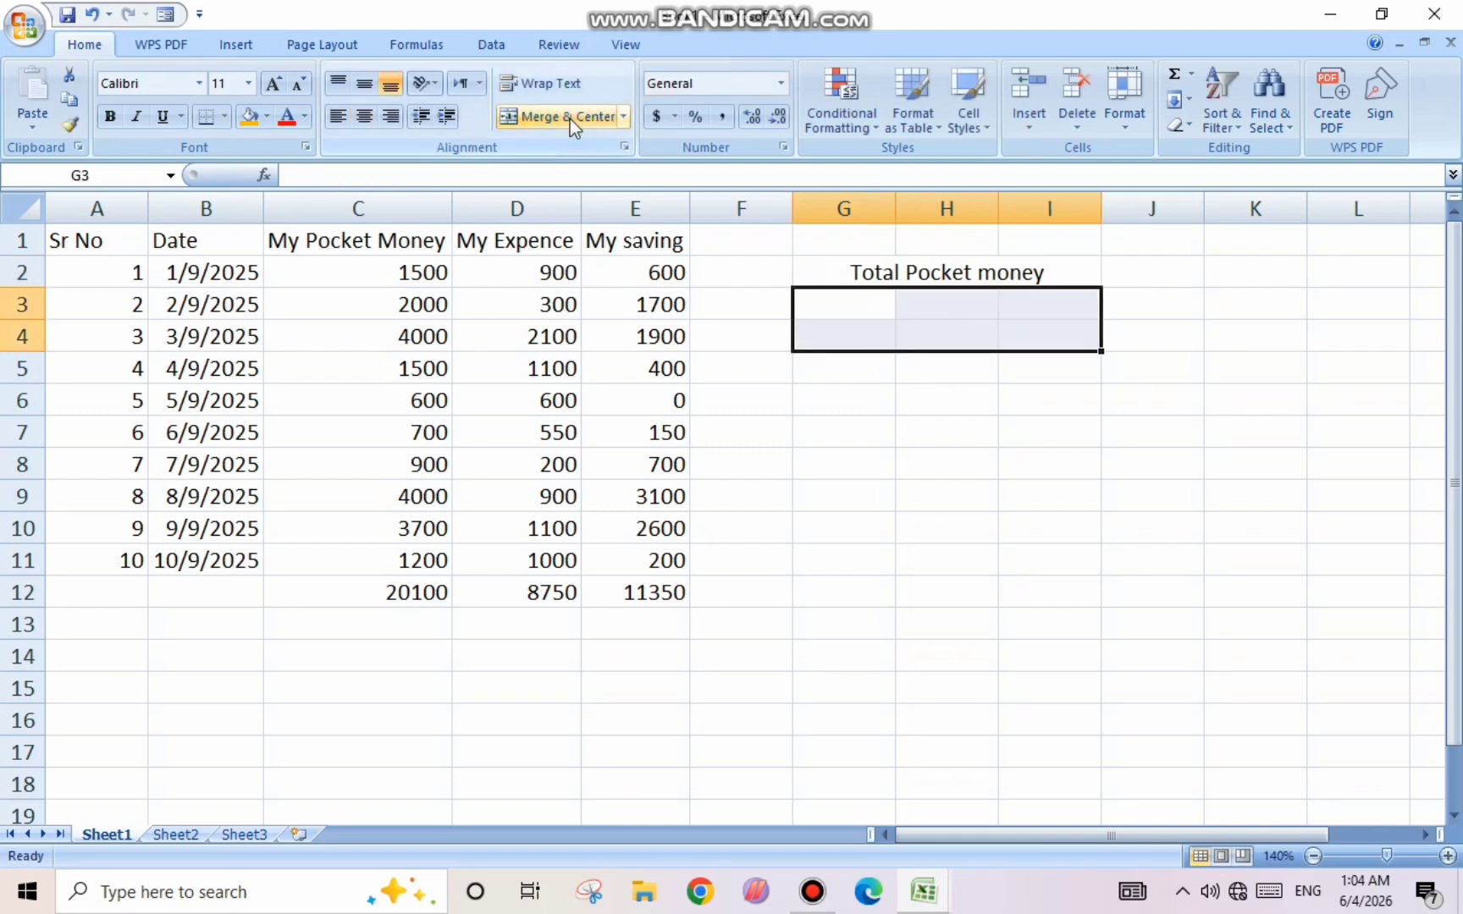
# - Fill the "Total Pocket money" label cell with the standard yellow
pyautogui.click(818, 272)
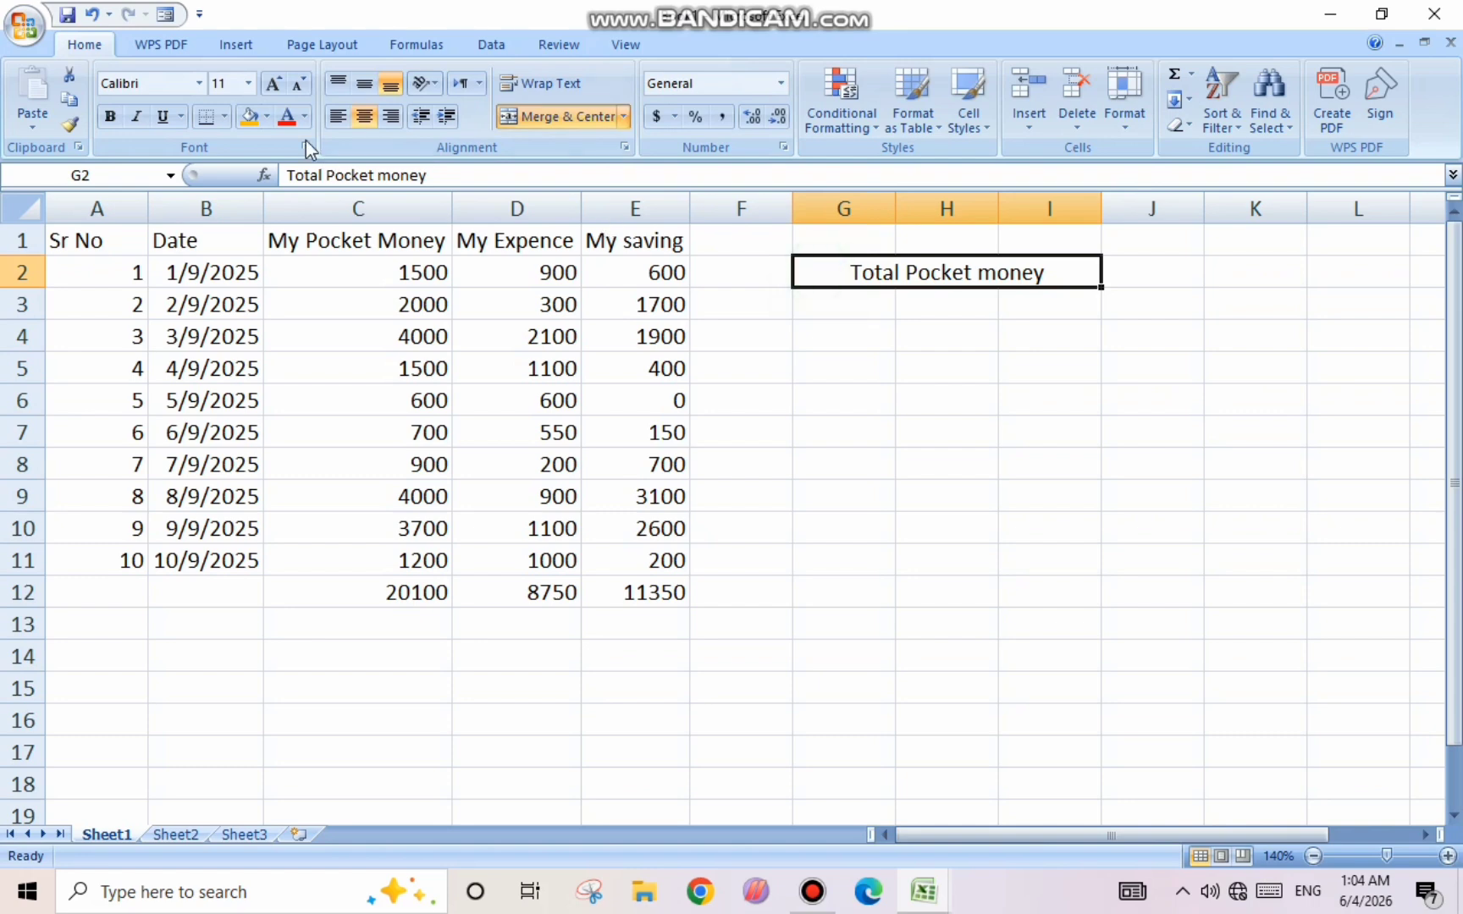
pyautogui.click(269, 118)
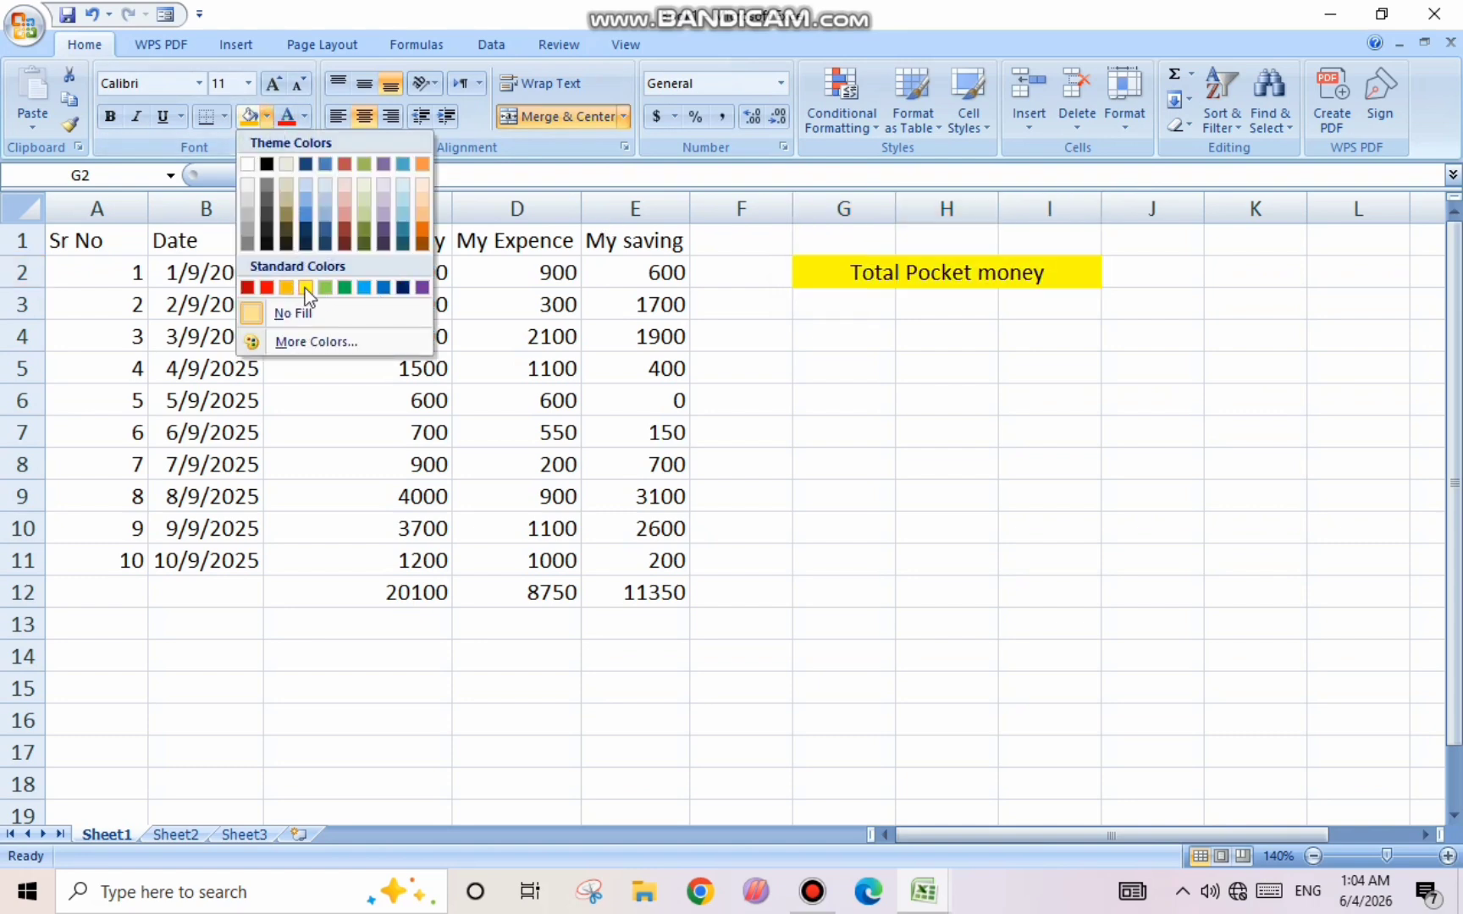
pyautogui.click(313, 288)
# - Merge and center the two-row block G3:I4 below the "Total Pocket money" label
pyautogui.click(840, 308)
pyautogui.doubleClick(841, 307)
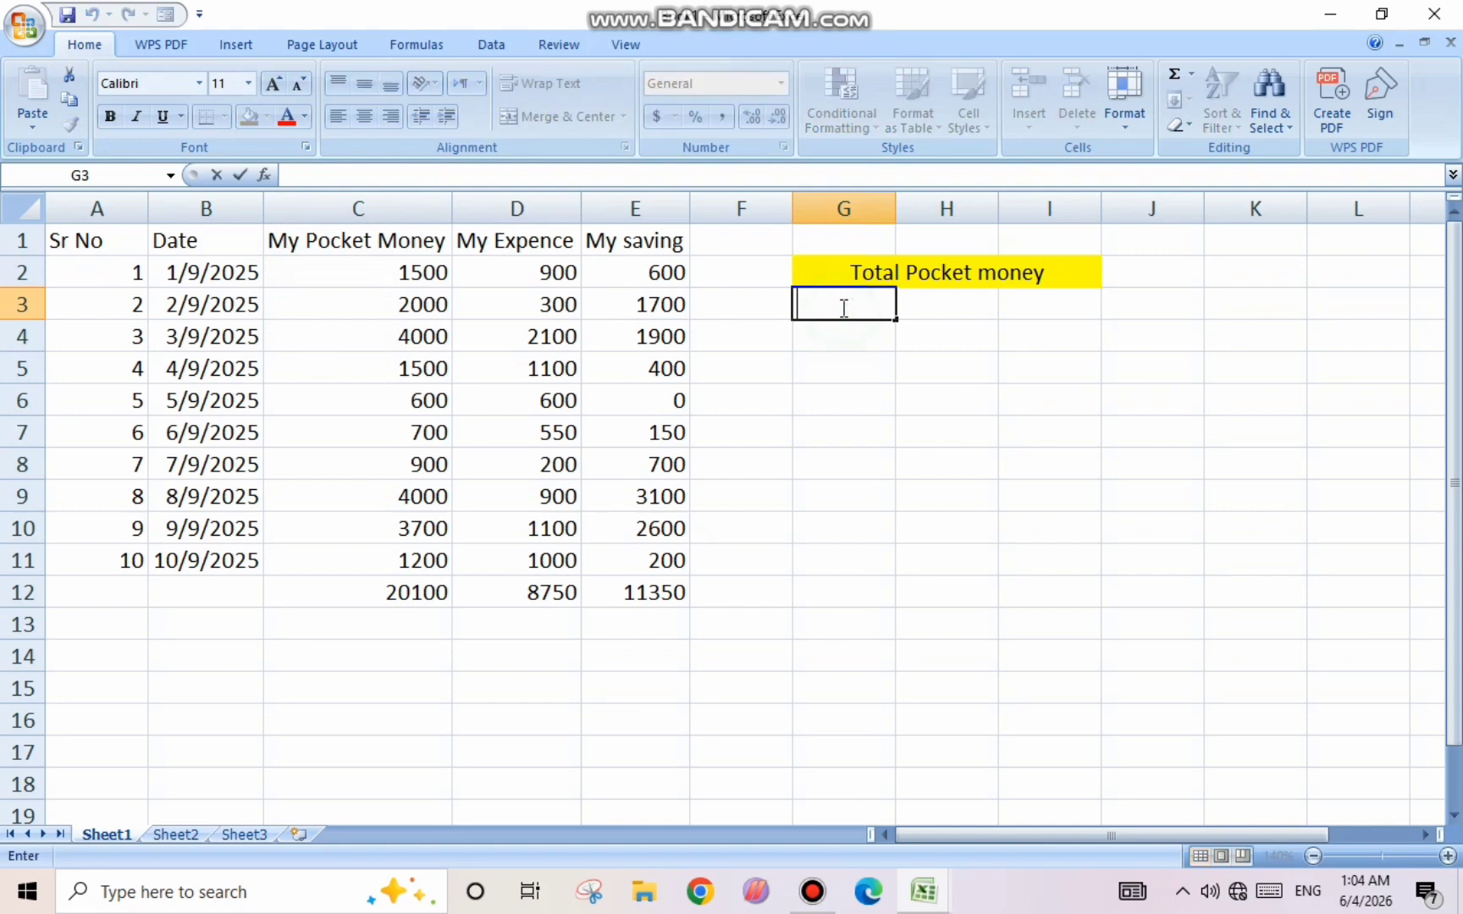
pyautogui.moveTo(844, 309); pyautogui.dragTo(1050, 336)
pyautogui.click(558, 117)
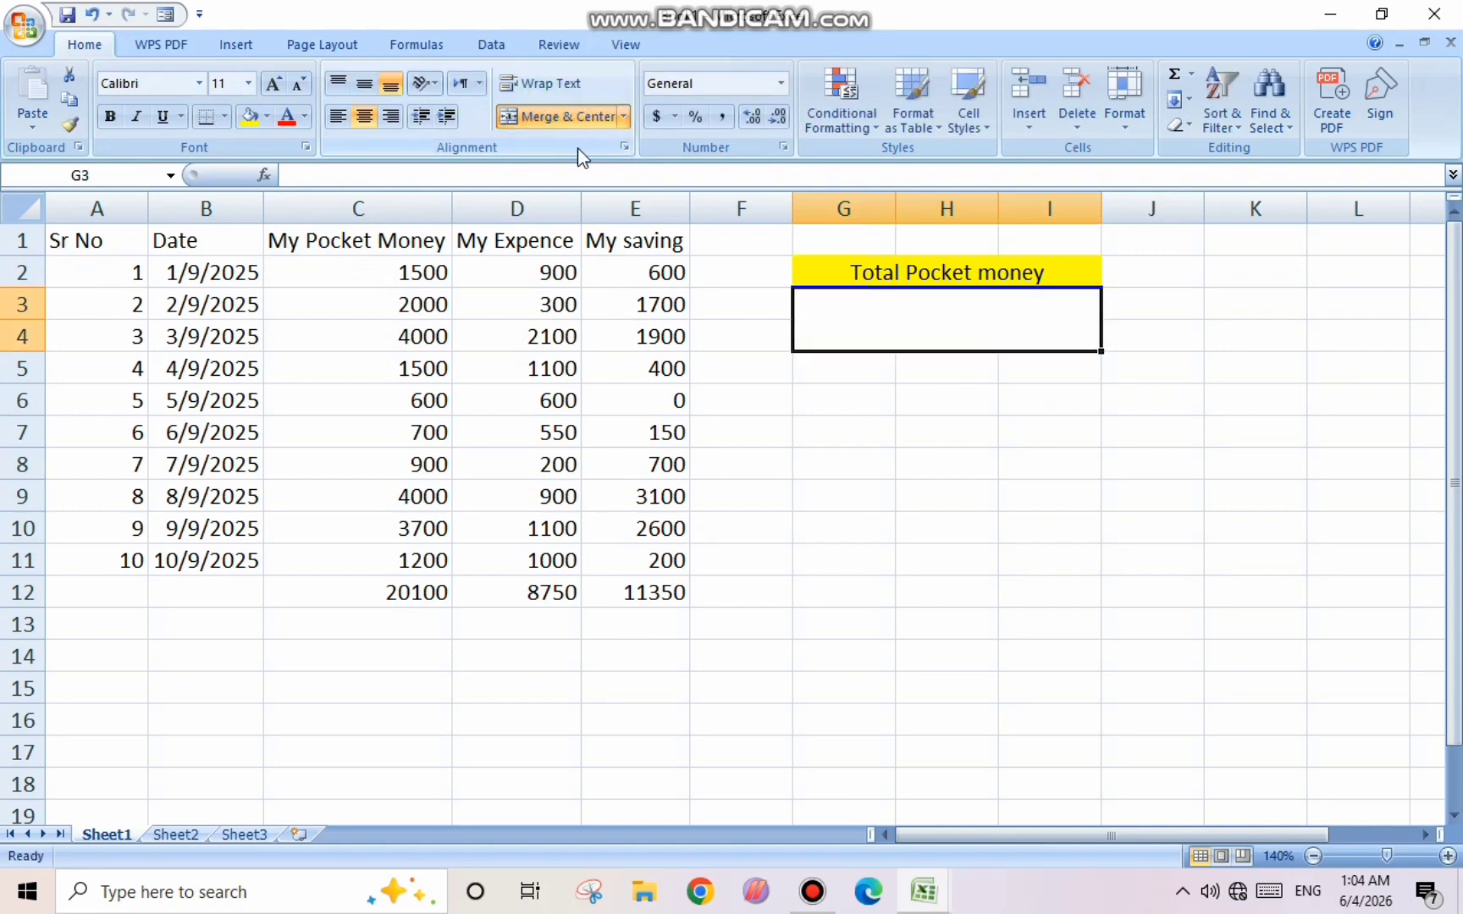
pyautogui.click(927, 423)
# - Link the merged cell G3 to the pocket money total with the formula =C12
pyautogui.click(894, 319)
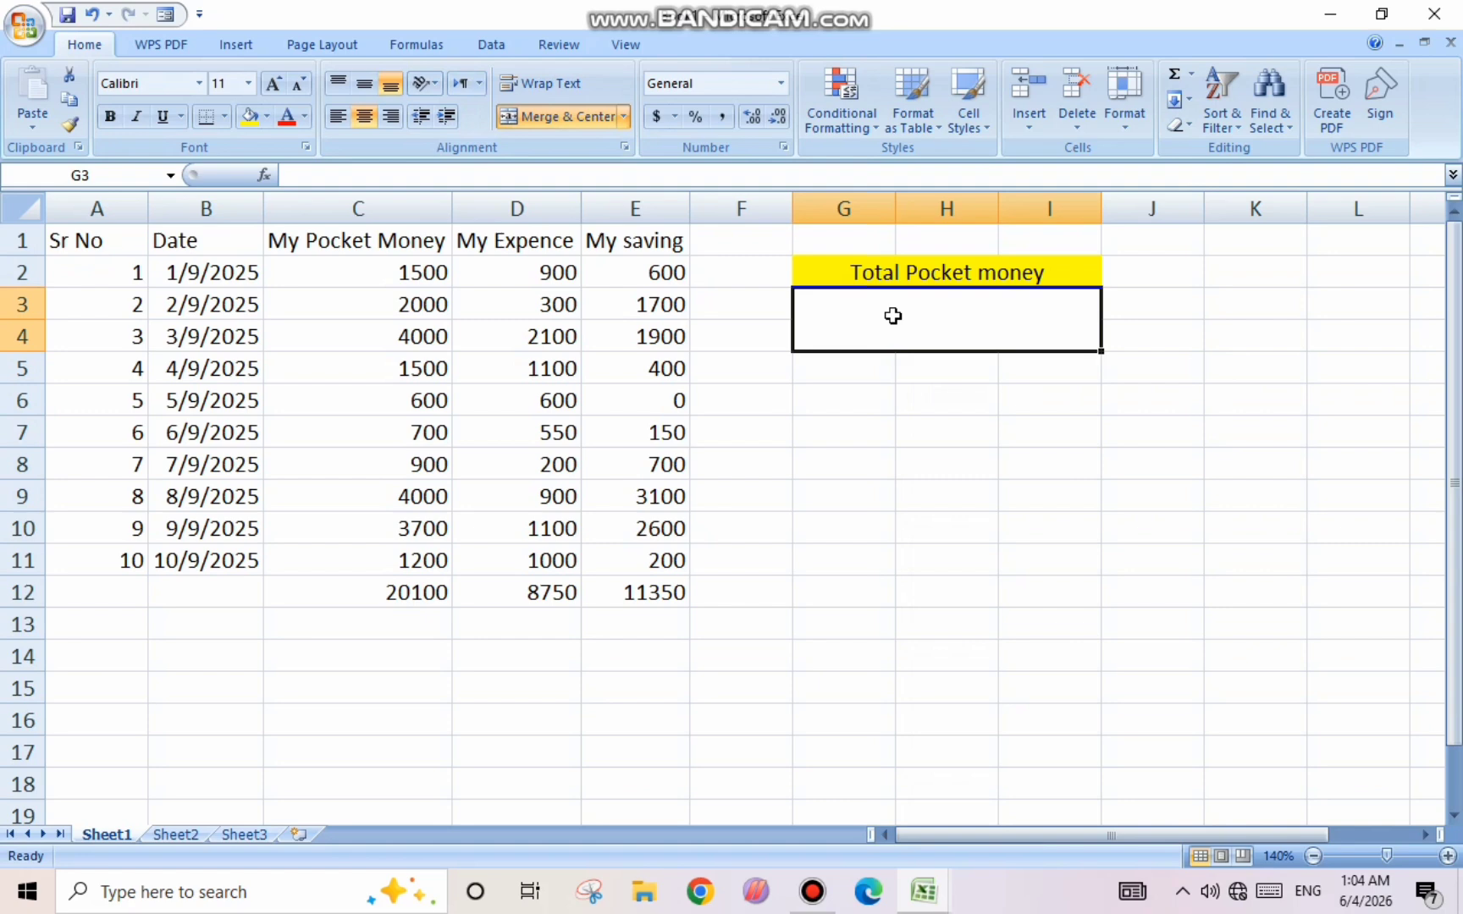
pyautogui.doubleClick(896, 309)
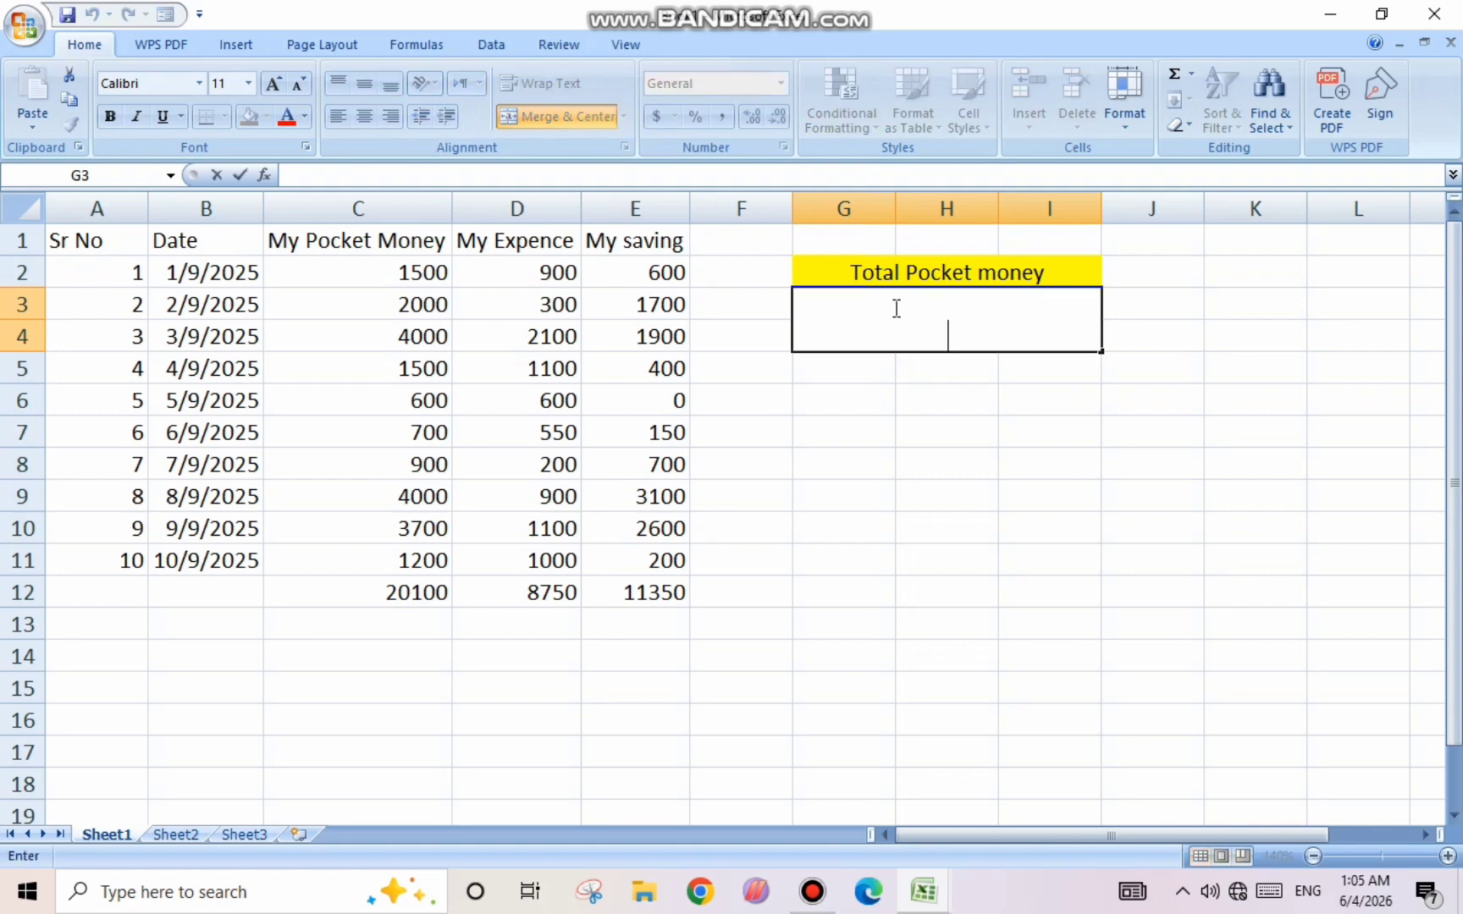
pyautogui.write('=')
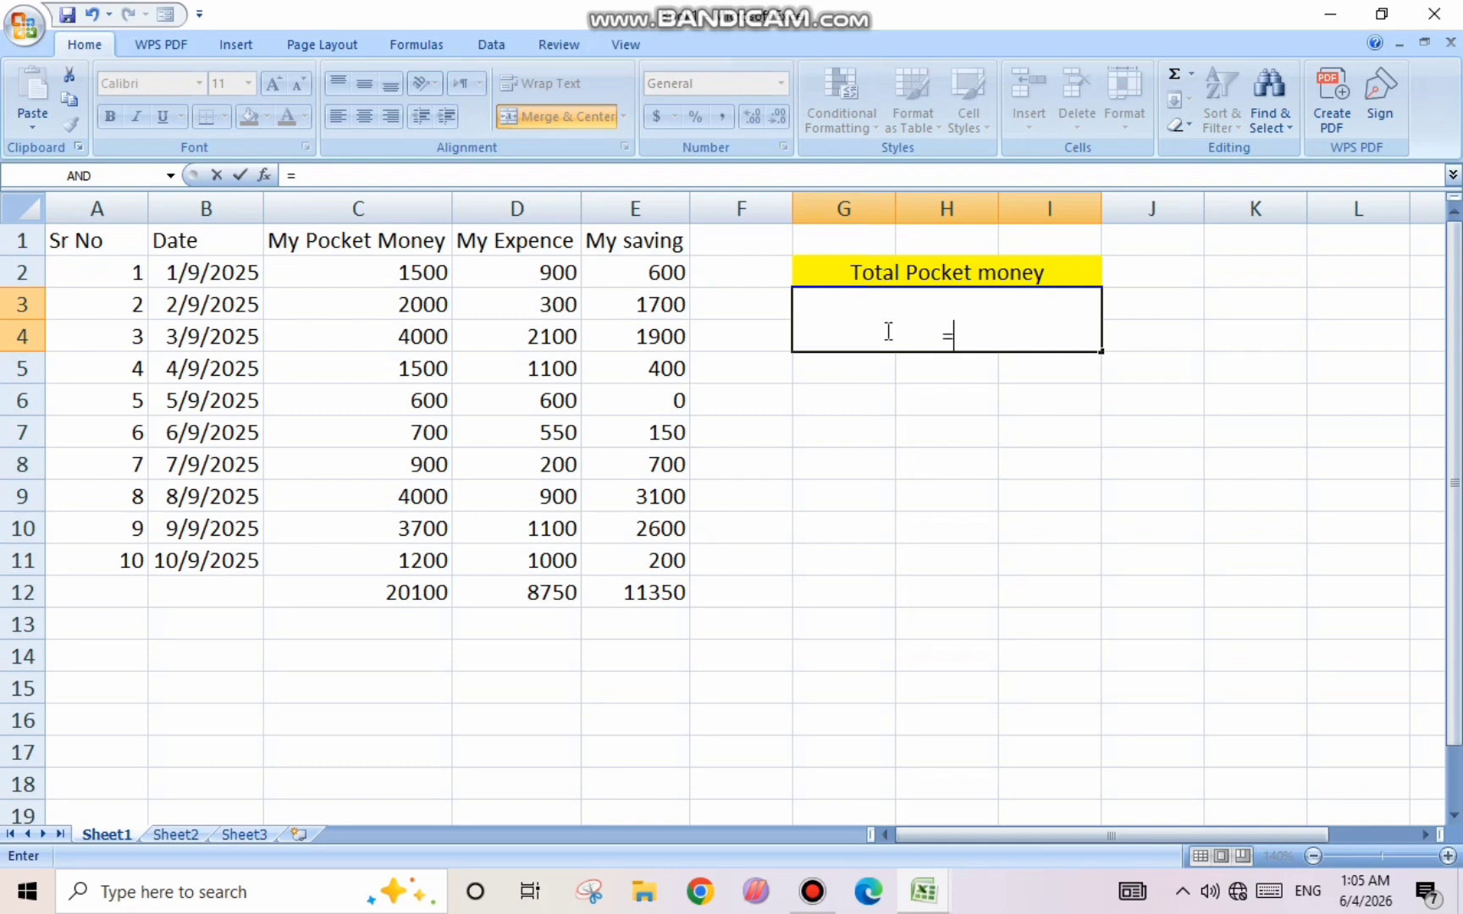
pyautogui.click(389, 601)
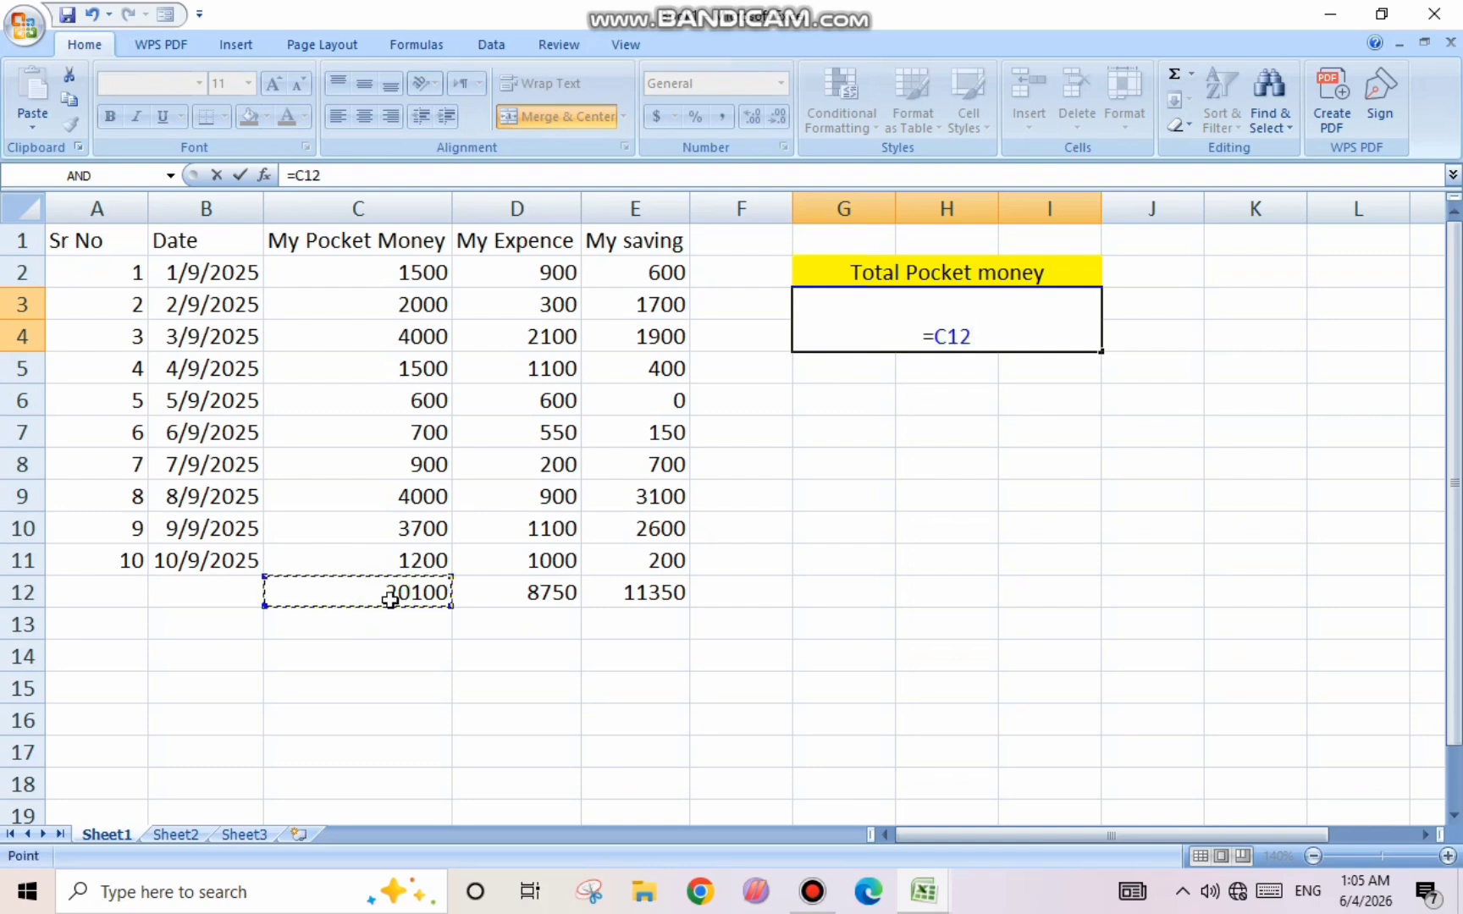
pyautogui.press('Return')
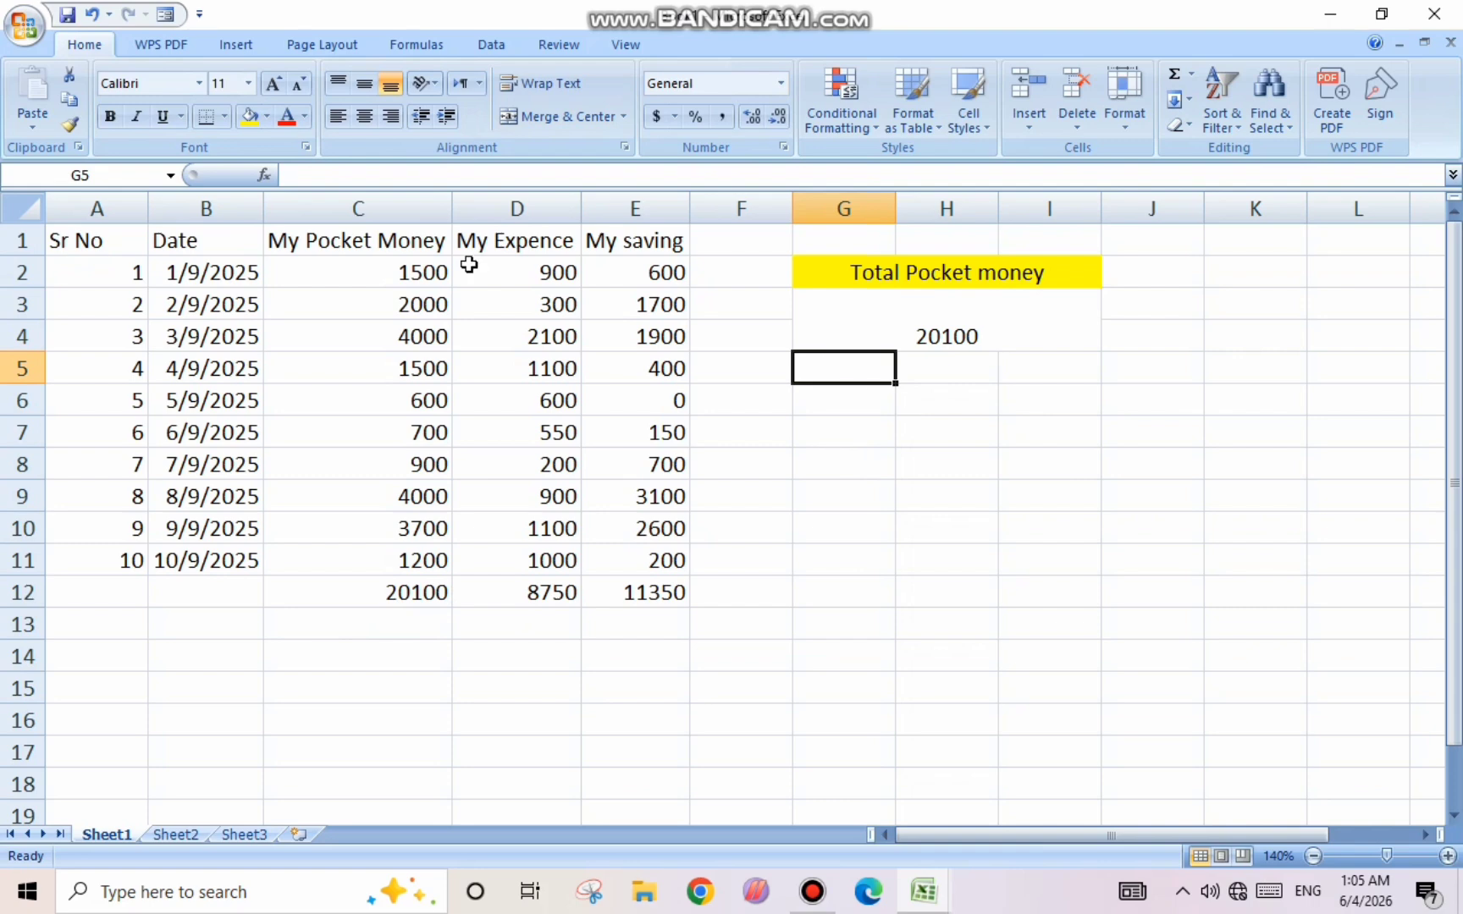
# - Middle-align the pocket money total in G3, make it bold and enlarge its font past 22 points
pyautogui.click(858, 309)
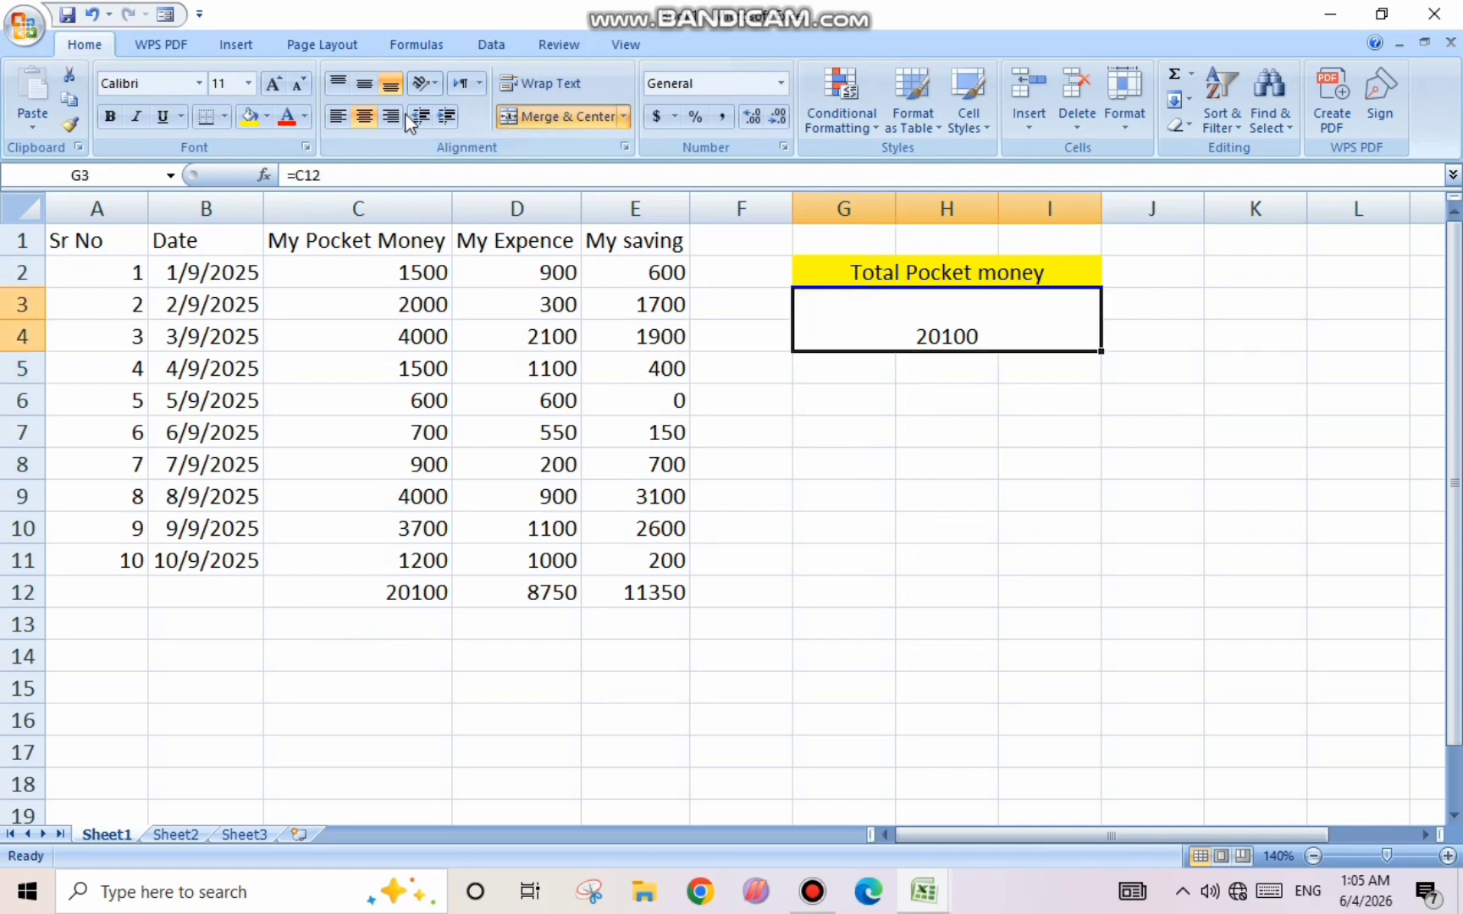
pyautogui.click(364, 83)
pyautogui.click(110, 118)
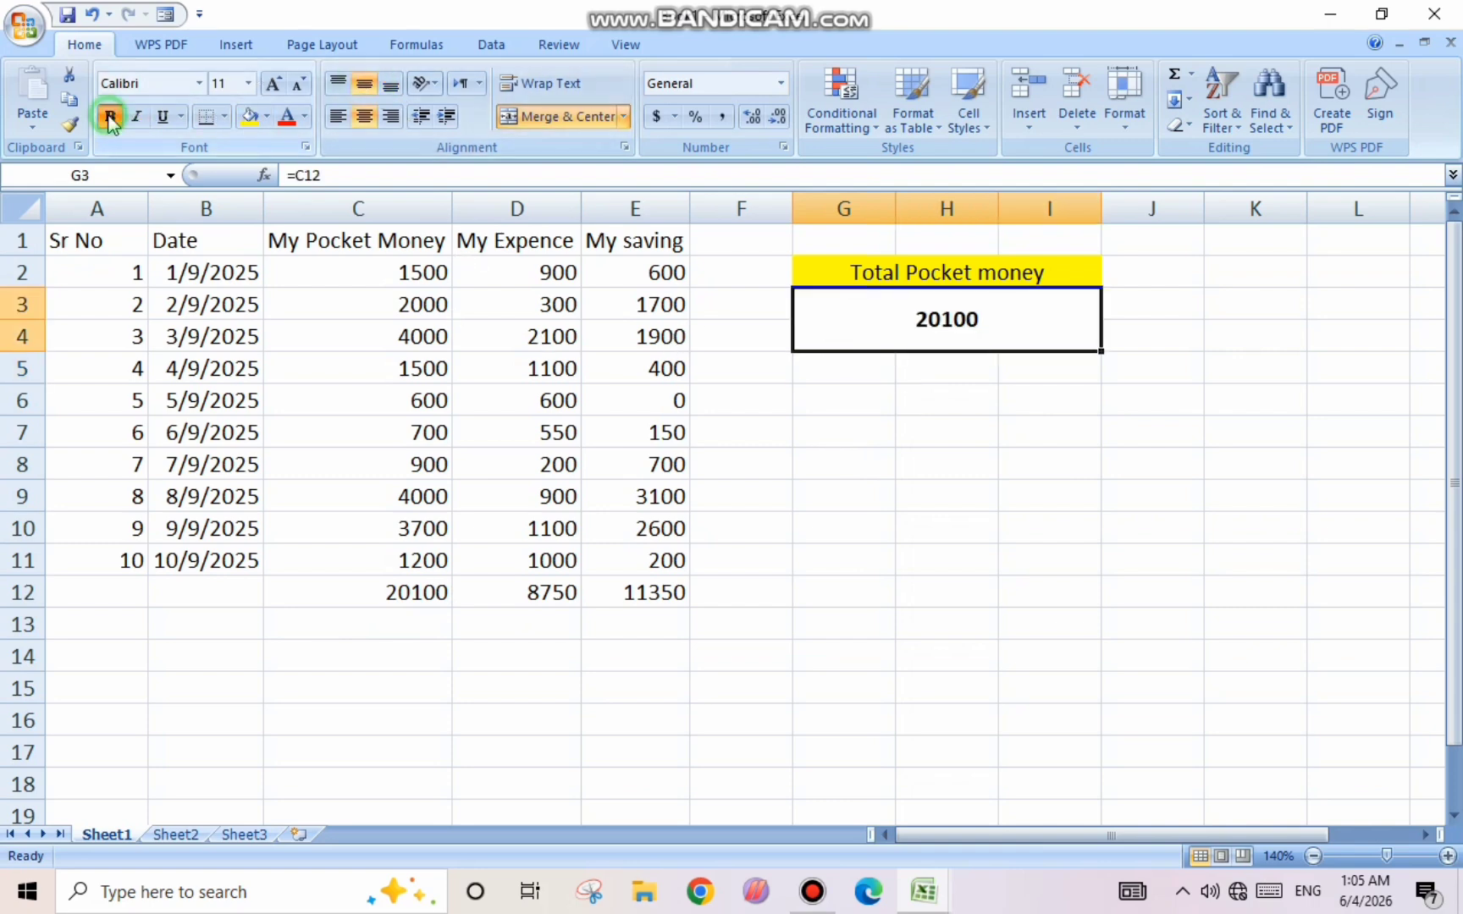
pyautogui.click(110, 118)
pyautogui.click(110, 118)
pyautogui.click(273, 83)
pyautogui.click(273, 83)
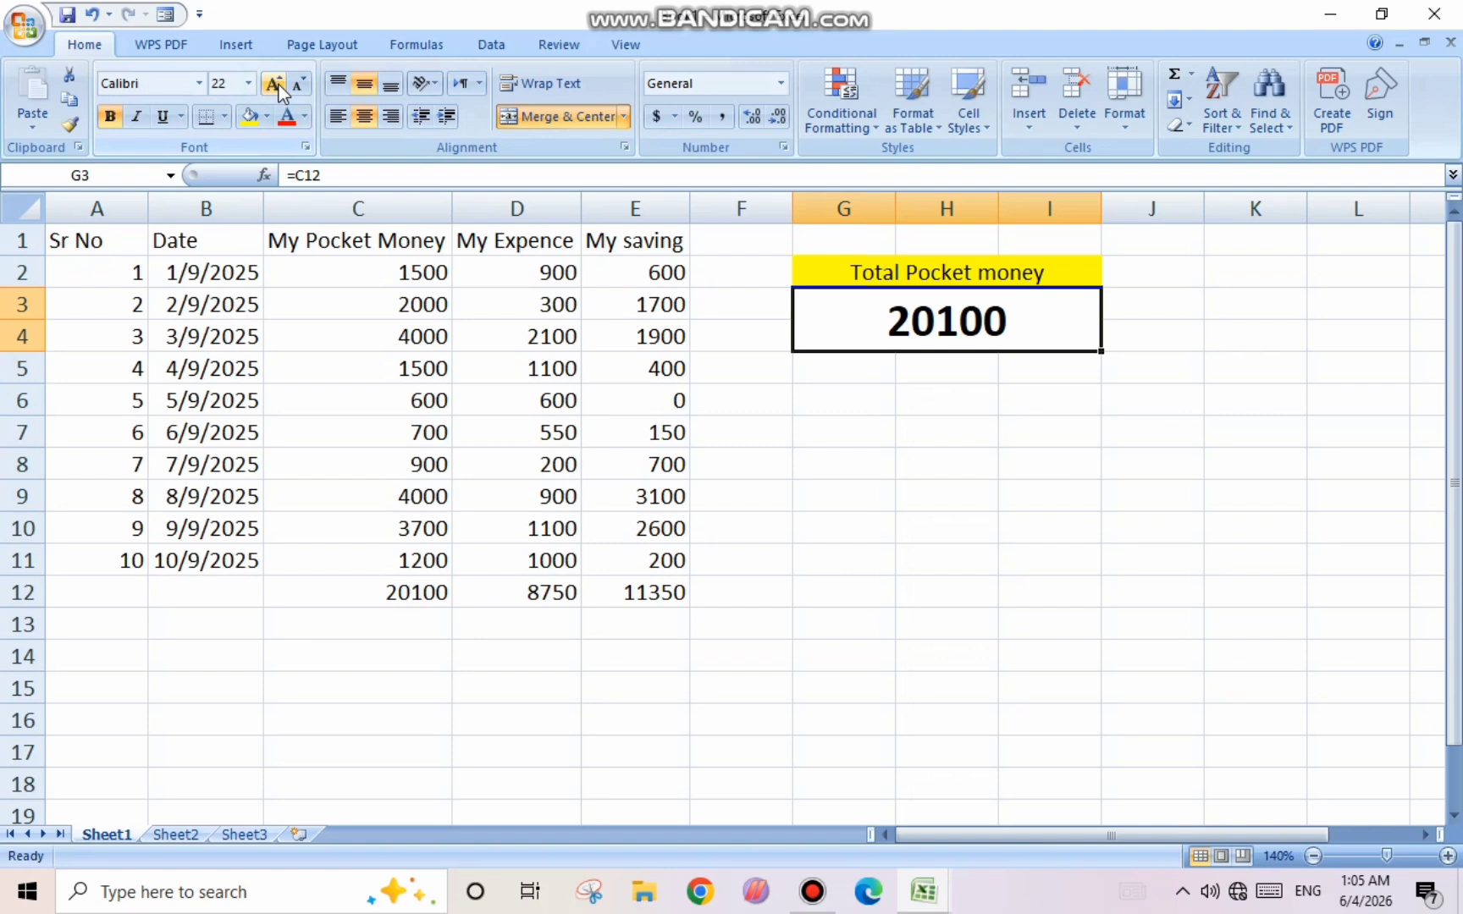
pyautogui.click(274, 83)
# - Merge and center cells G5:I5, enter the label "my total Expence" and fill it yellow
pyautogui.moveTo(846, 372); pyautogui.dragTo(1055, 375)
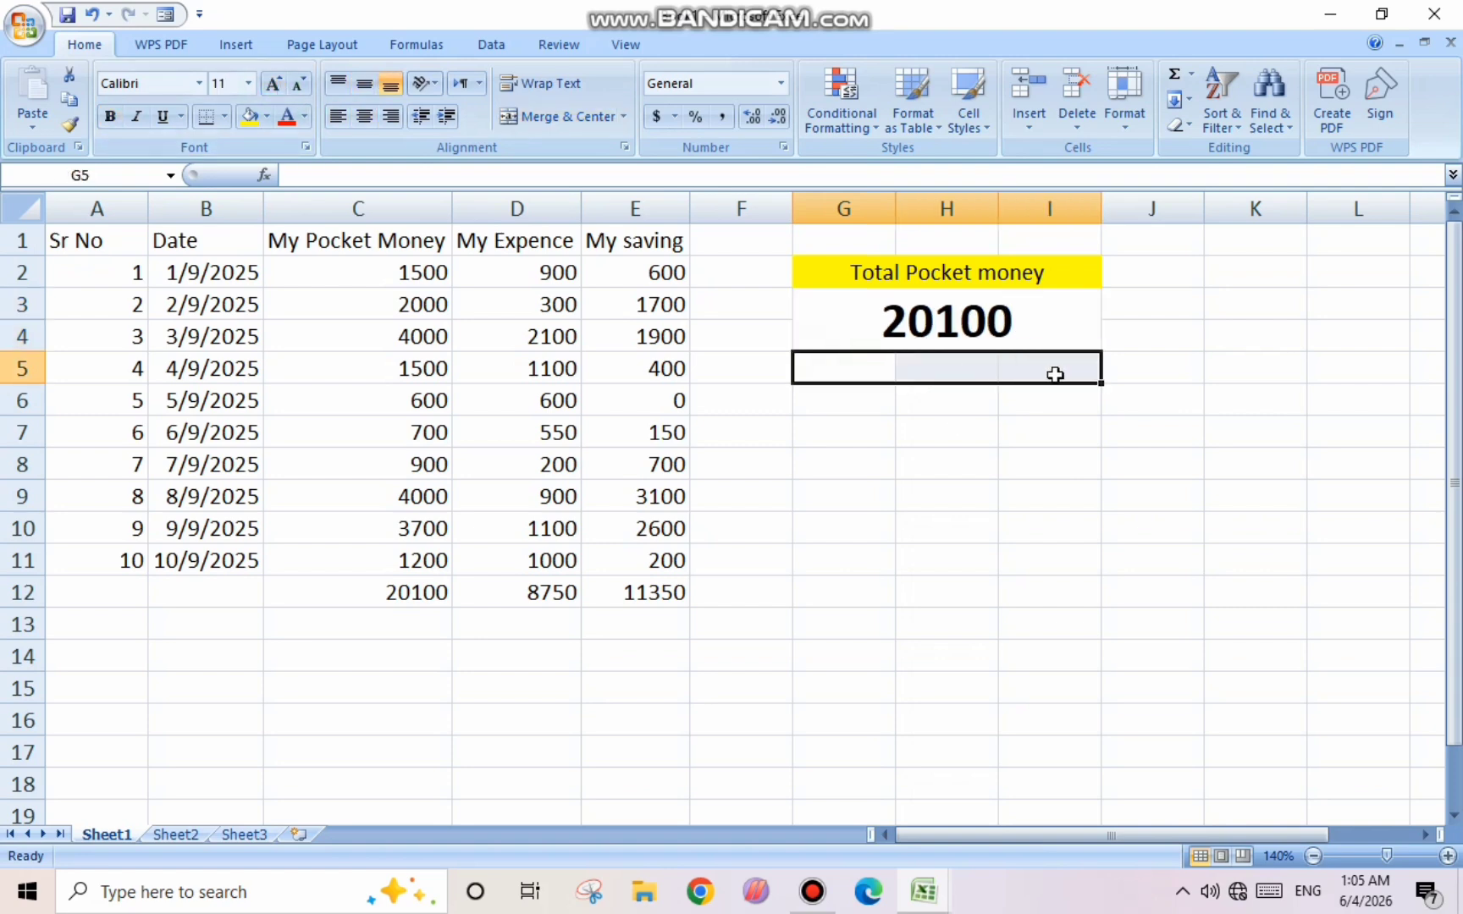
pyautogui.click(525, 118)
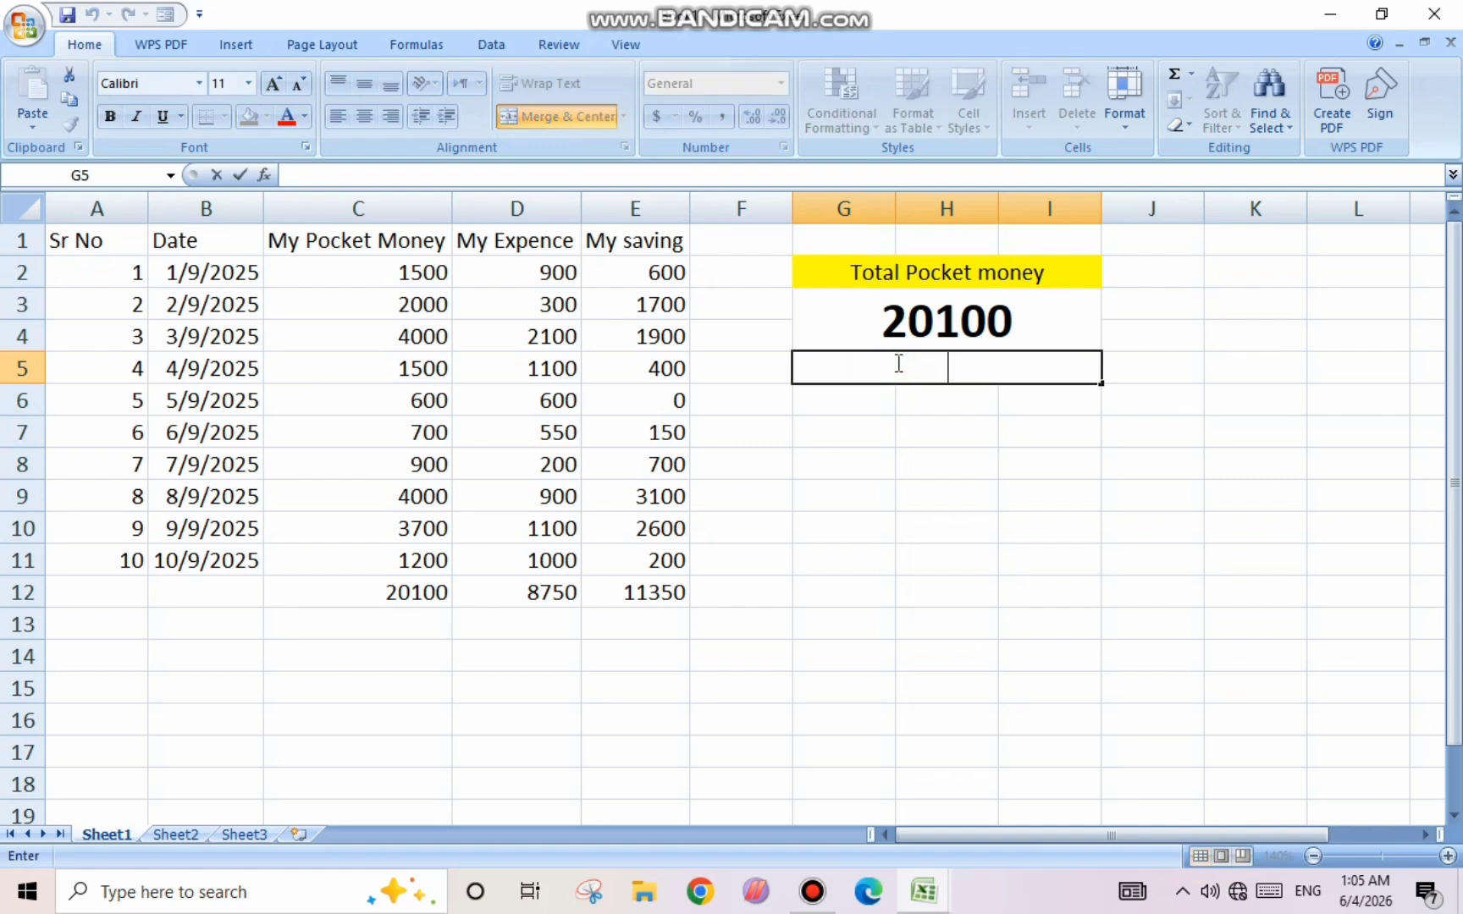
pyautogui.write('my total E')
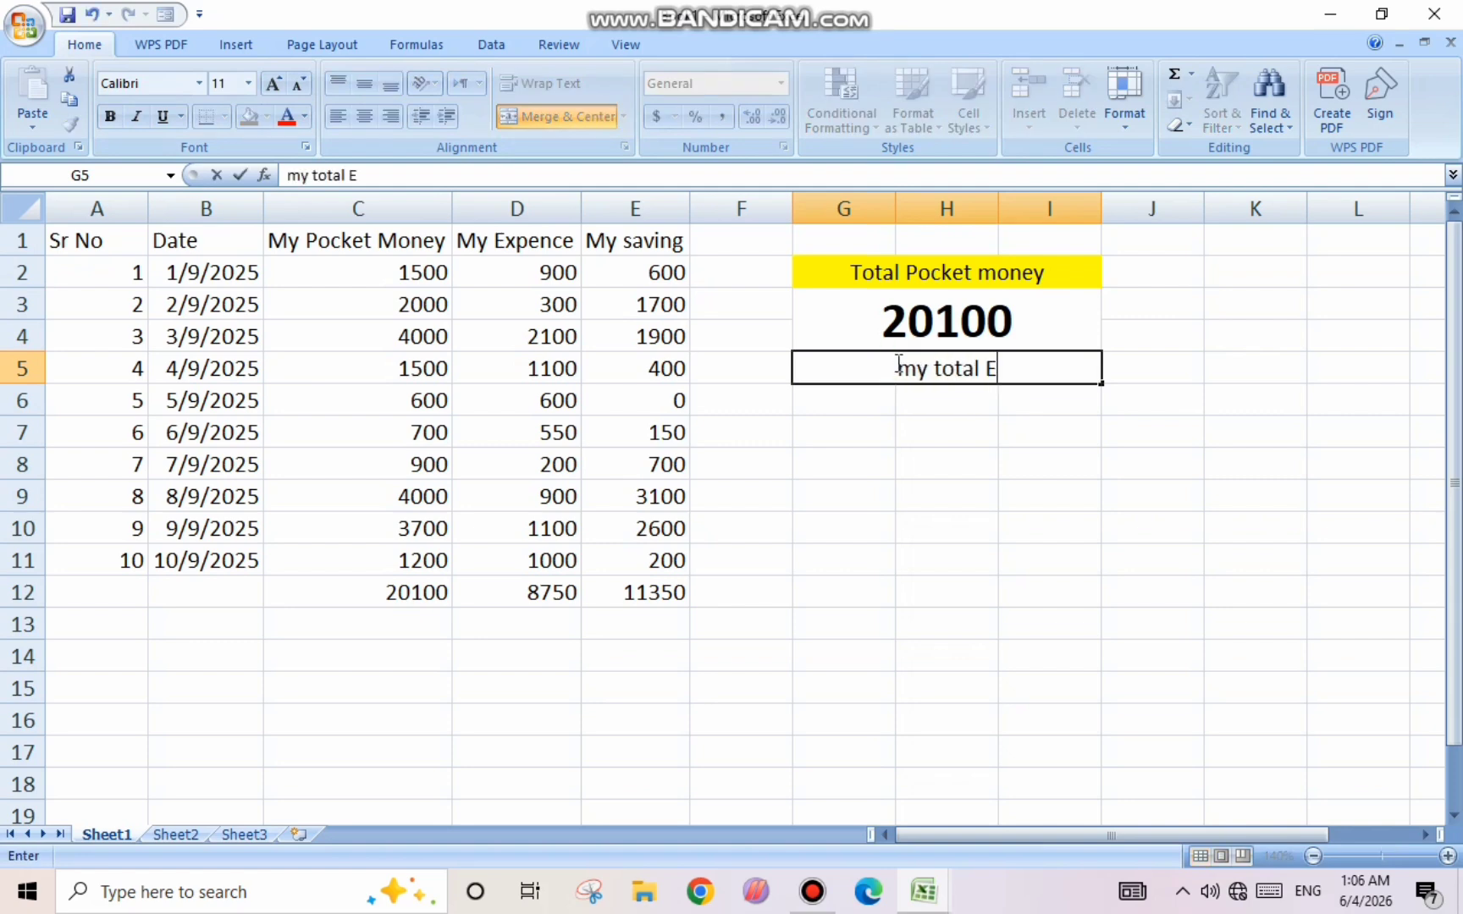
pyautogui.write('xpence')
pyautogui.click(809, 433)
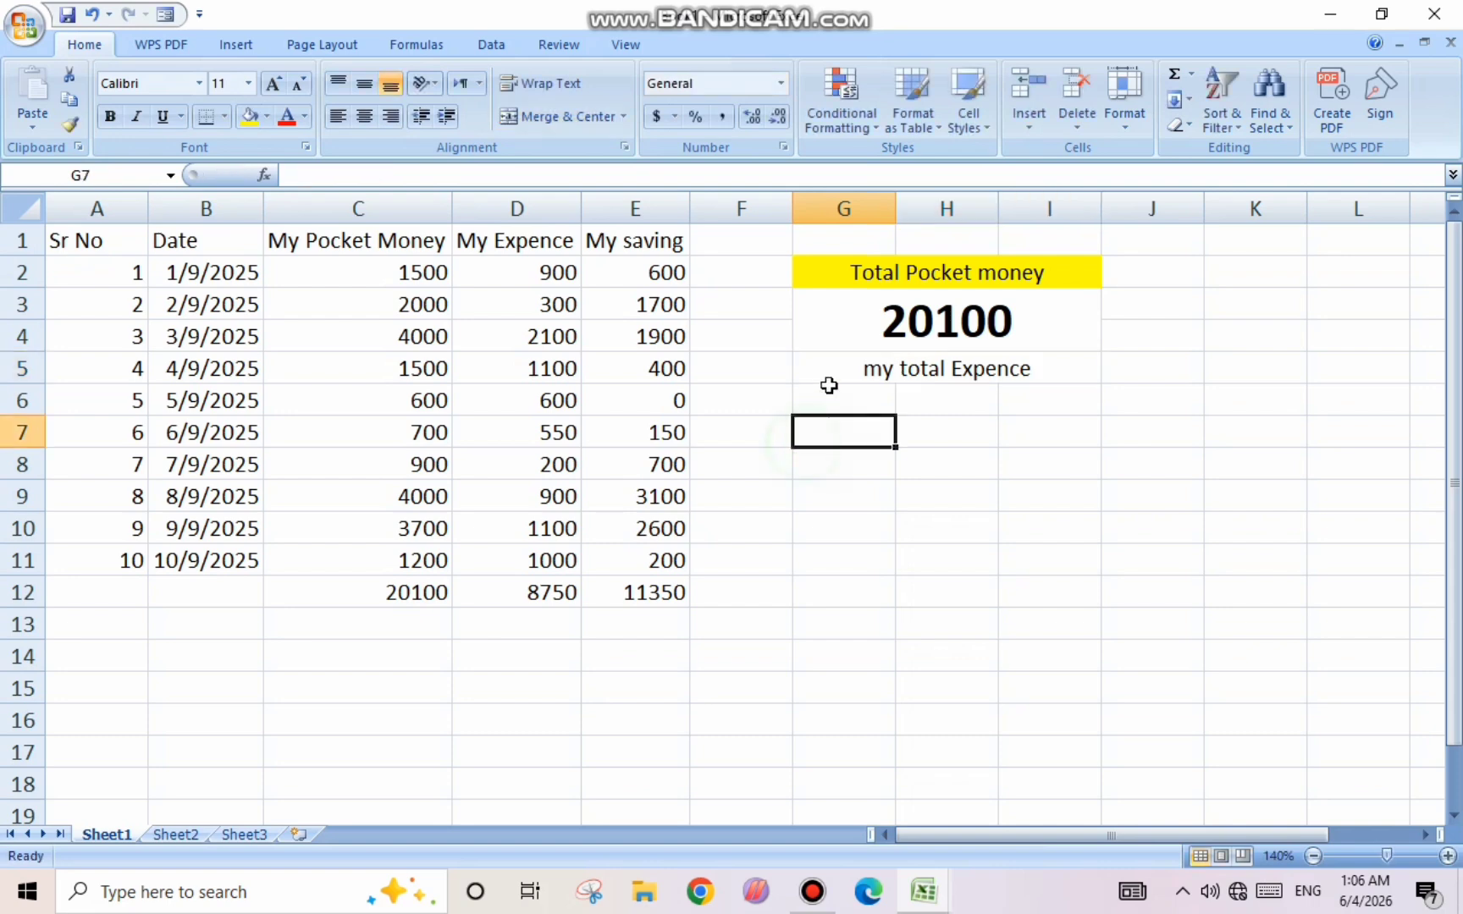
pyautogui.click(828, 378)
pyautogui.click(249, 117)
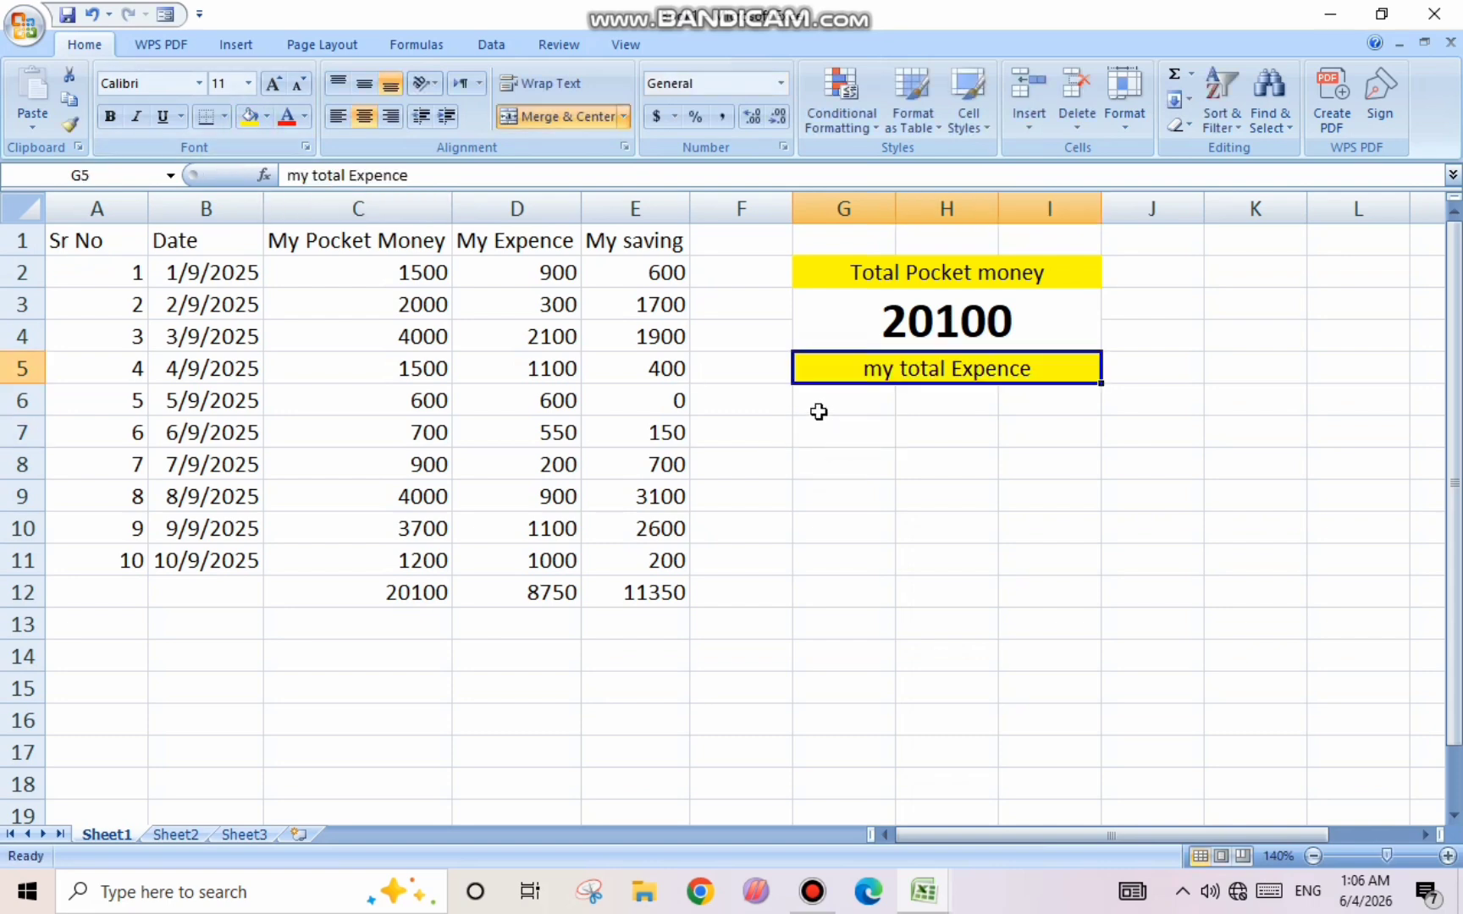
# - Merge and center cells G6:I7 and link them to the expense total with the formula =D12
pyautogui.moveTo(818, 411); pyautogui.dragTo(1009, 434)
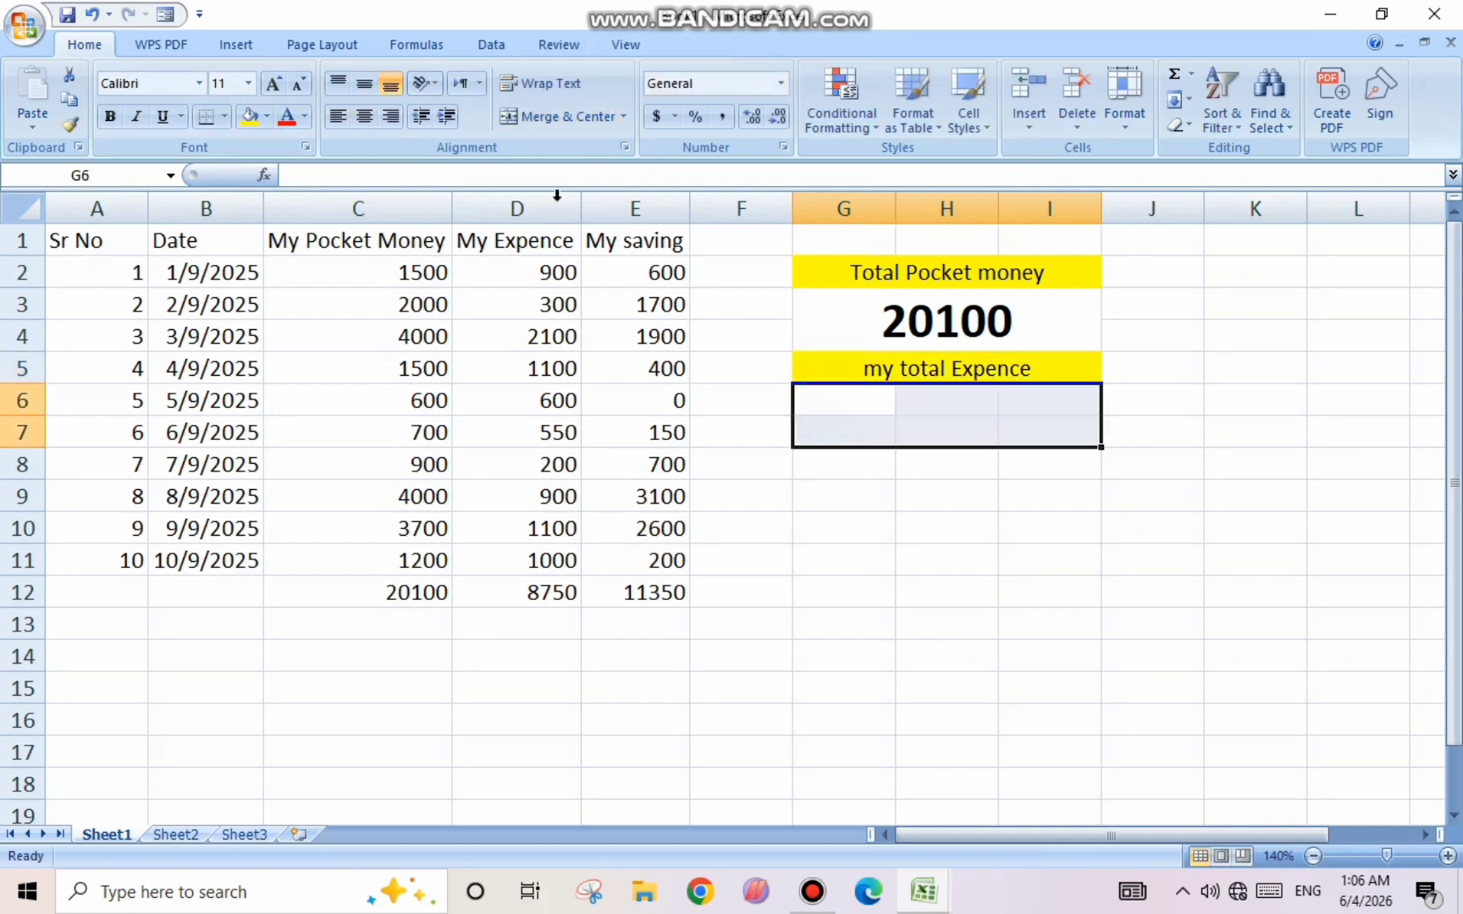
pyautogui.click(546, 116)
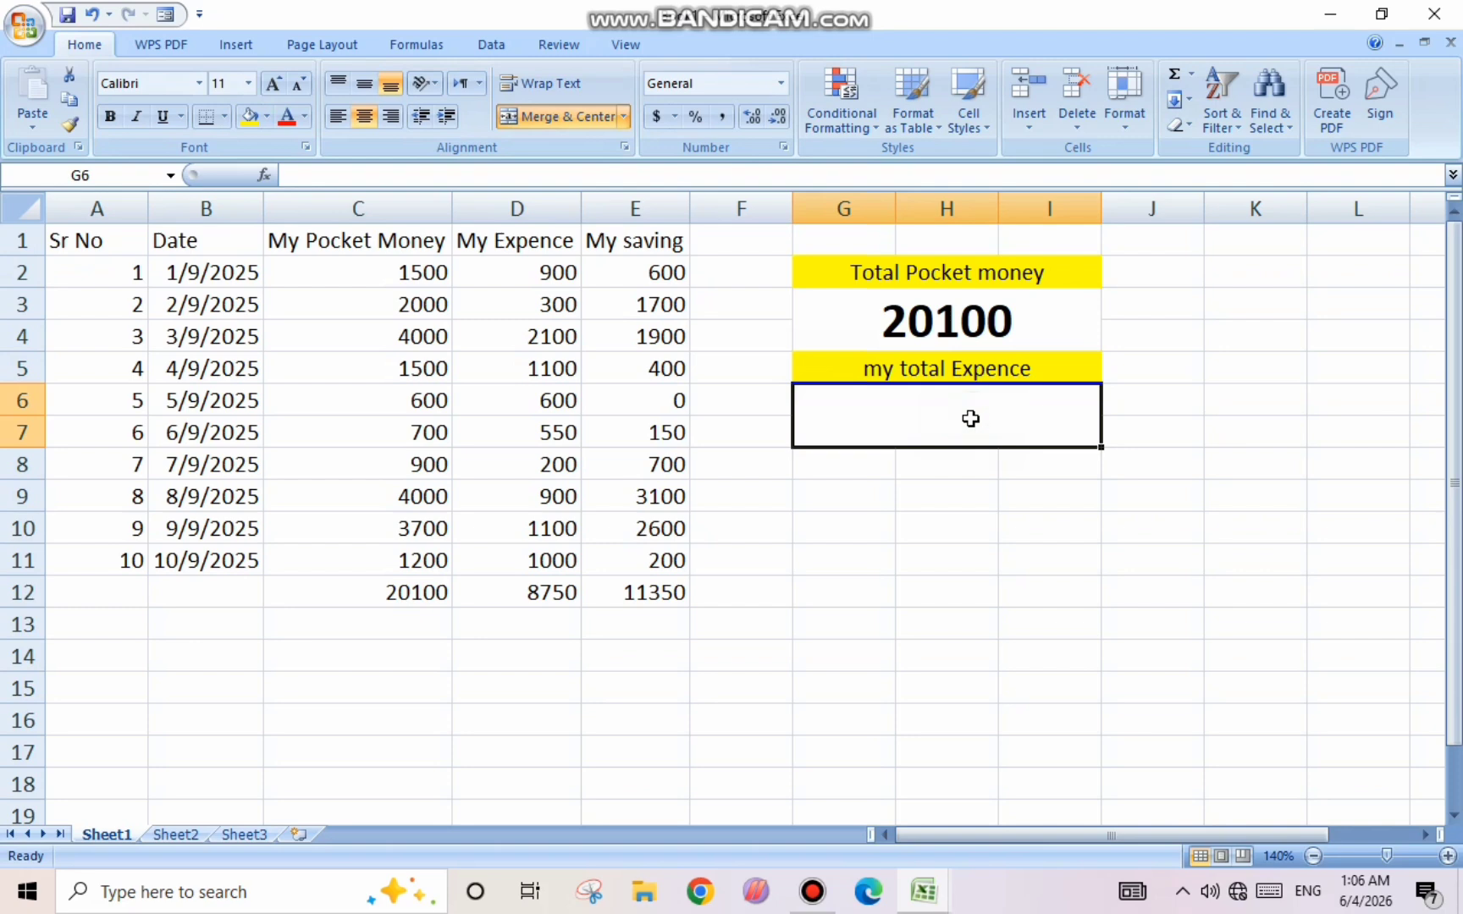
pyautogui.write('=')
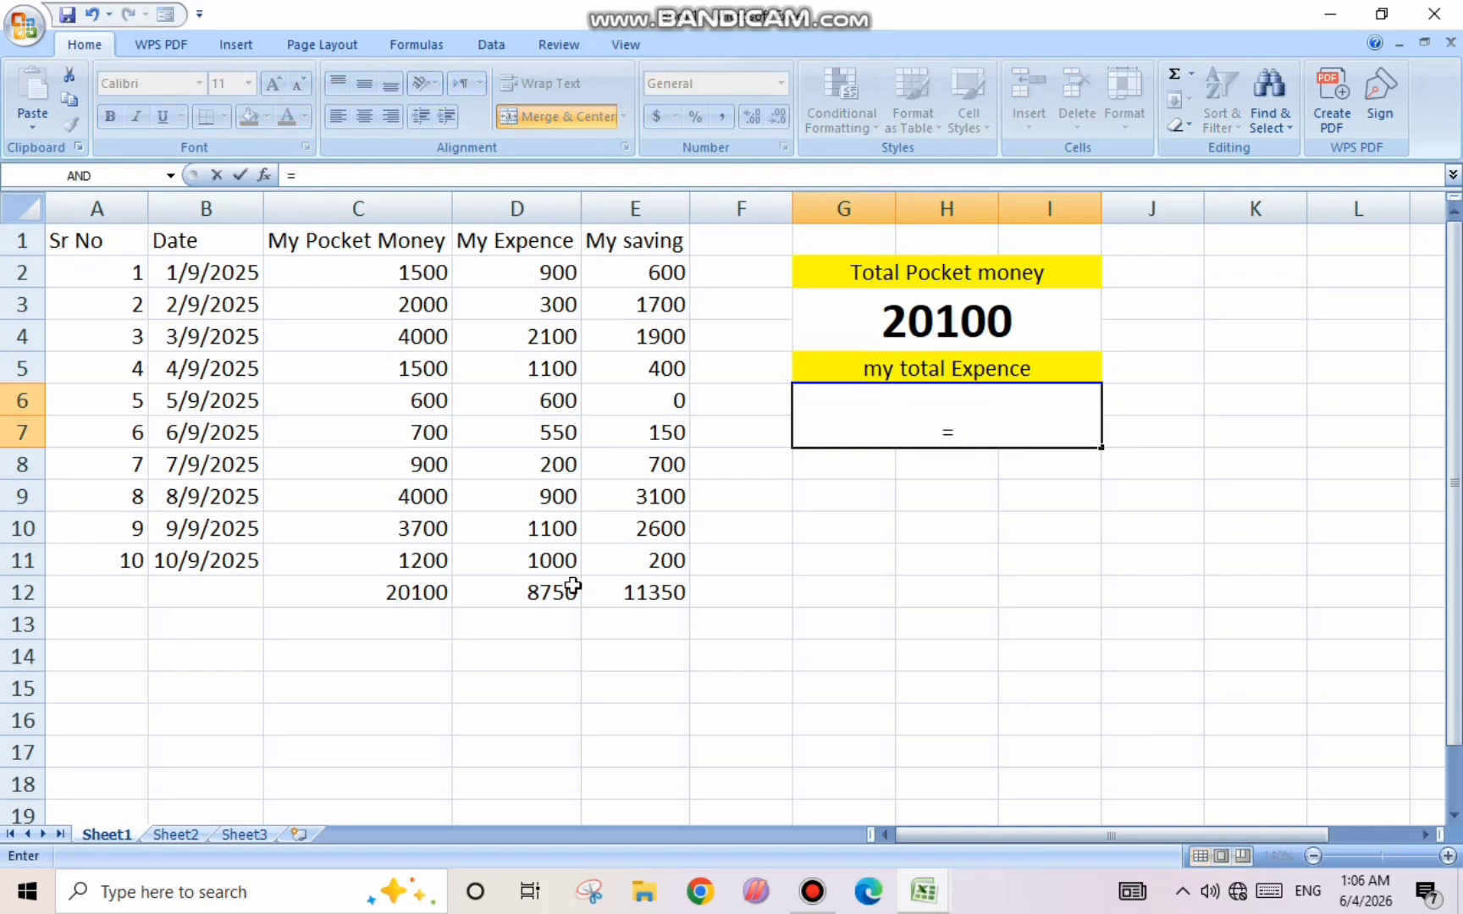
pyautogui.click(512, 590)
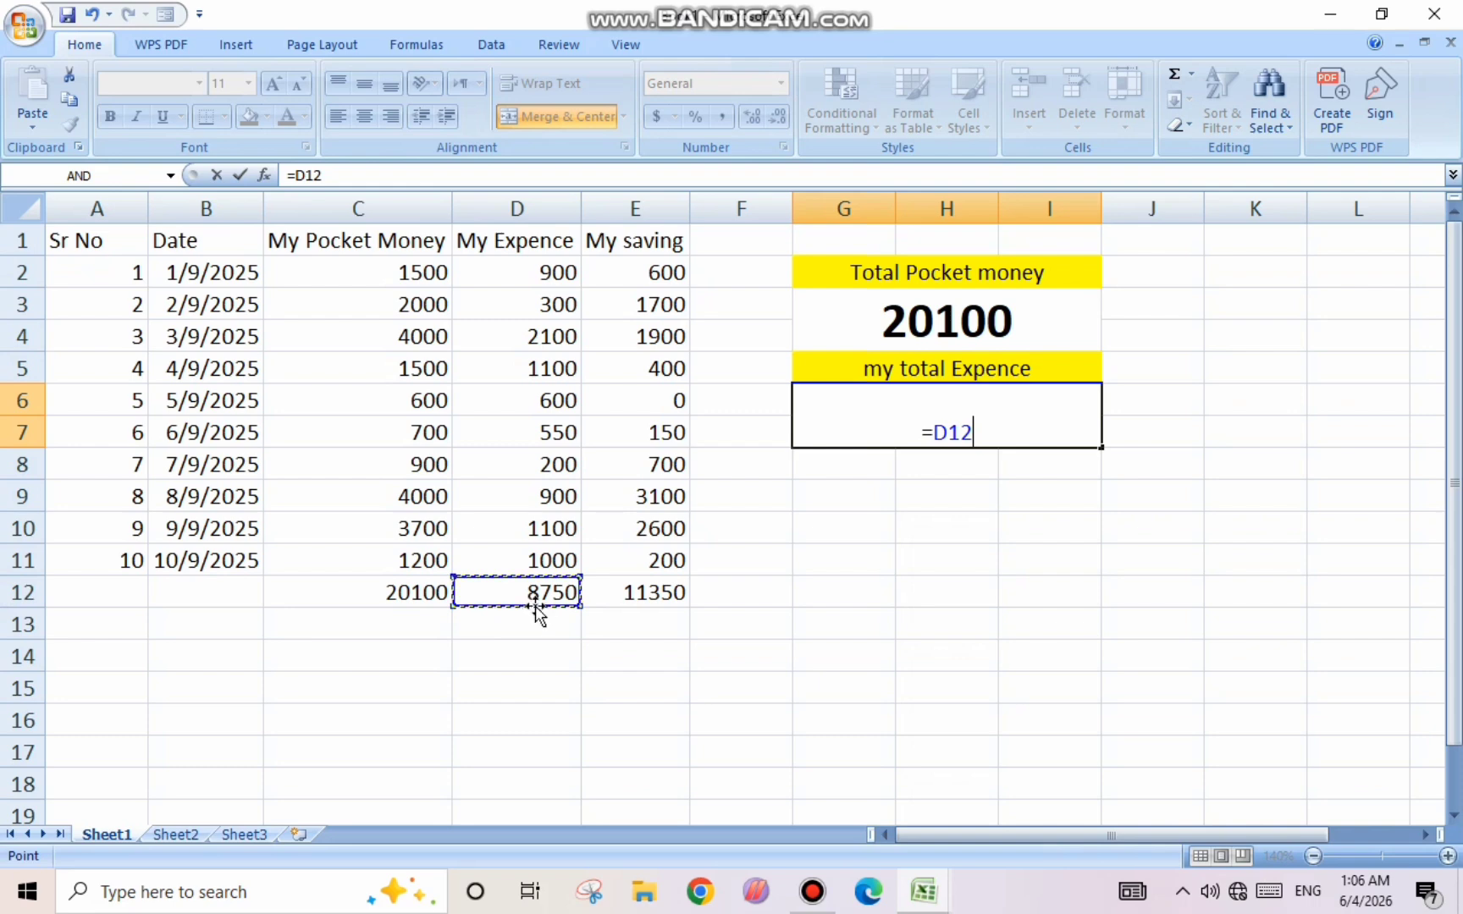
pyautogui.press('Return')
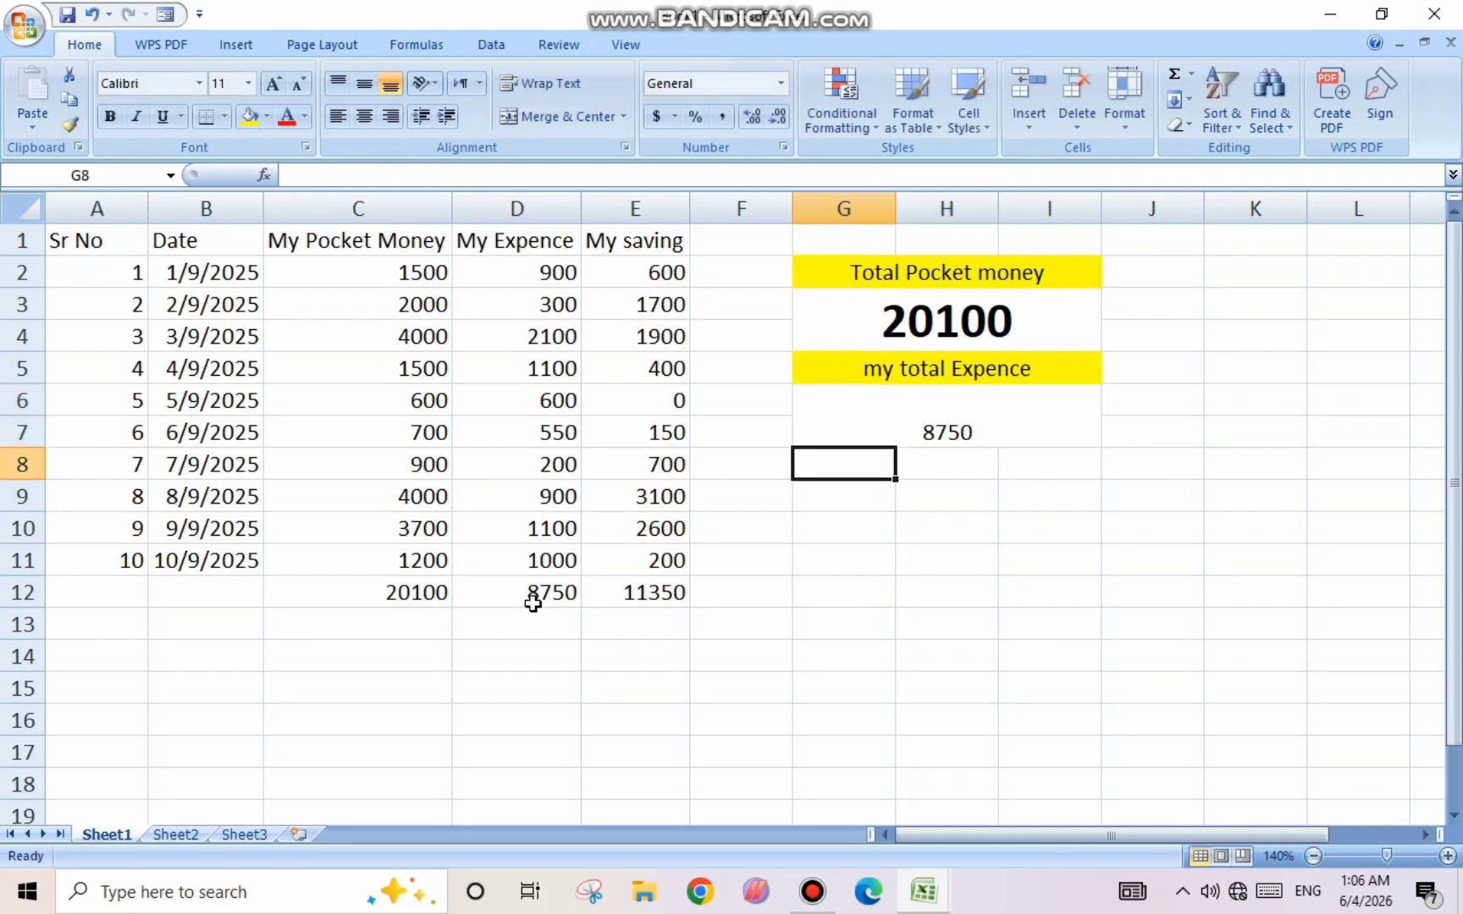
# - Middle-align the expense total in G6, enlarge its font to 22 points and make it bold
pyautogui.click(877, 395)
pyautogui.click(364, 83)
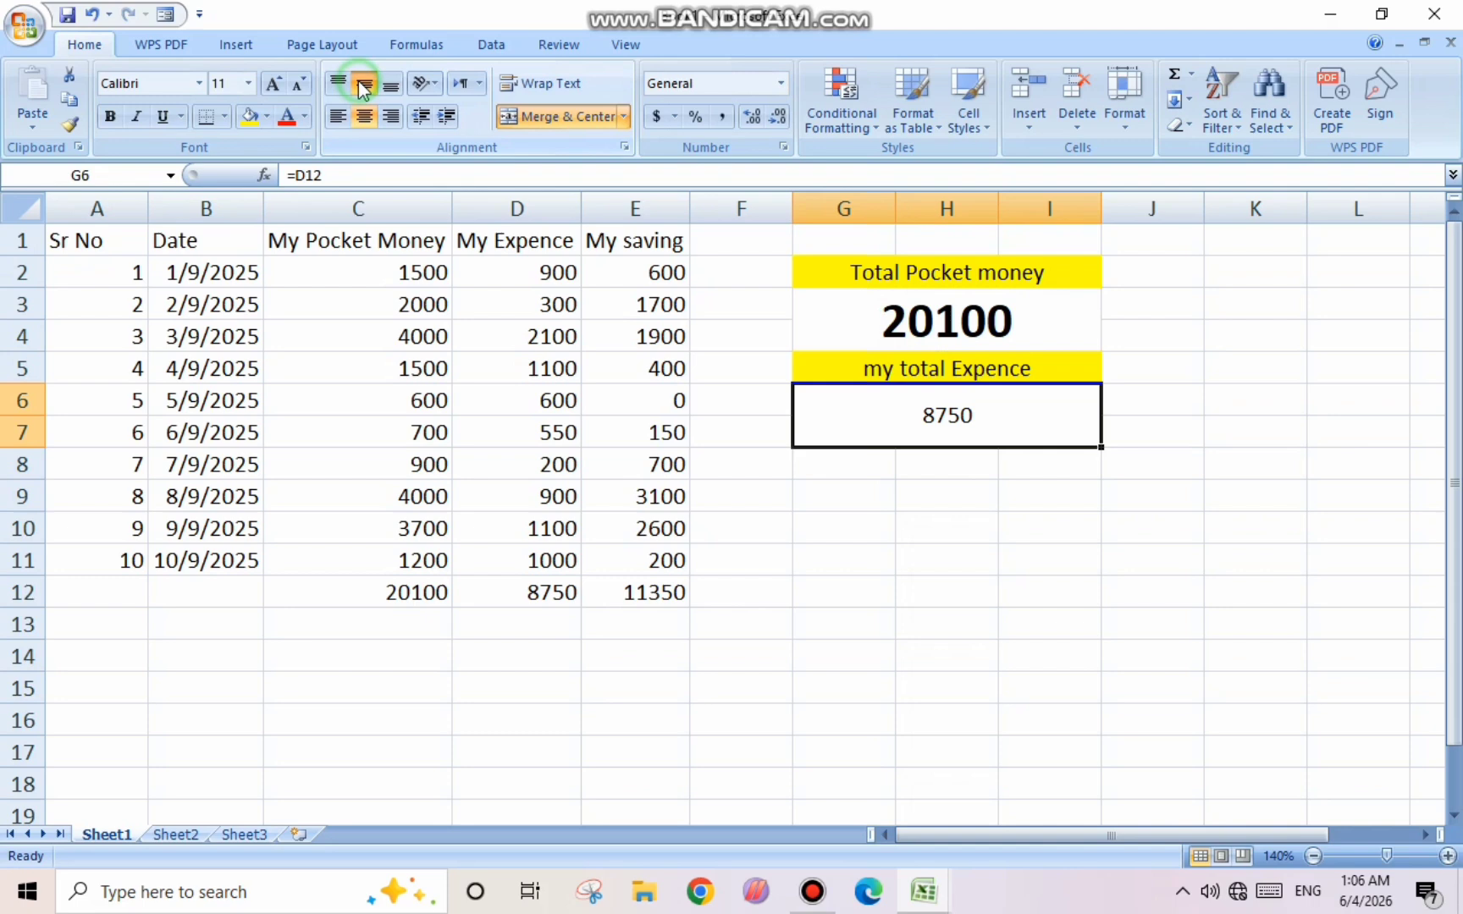
pyautogui.click(271, 83)
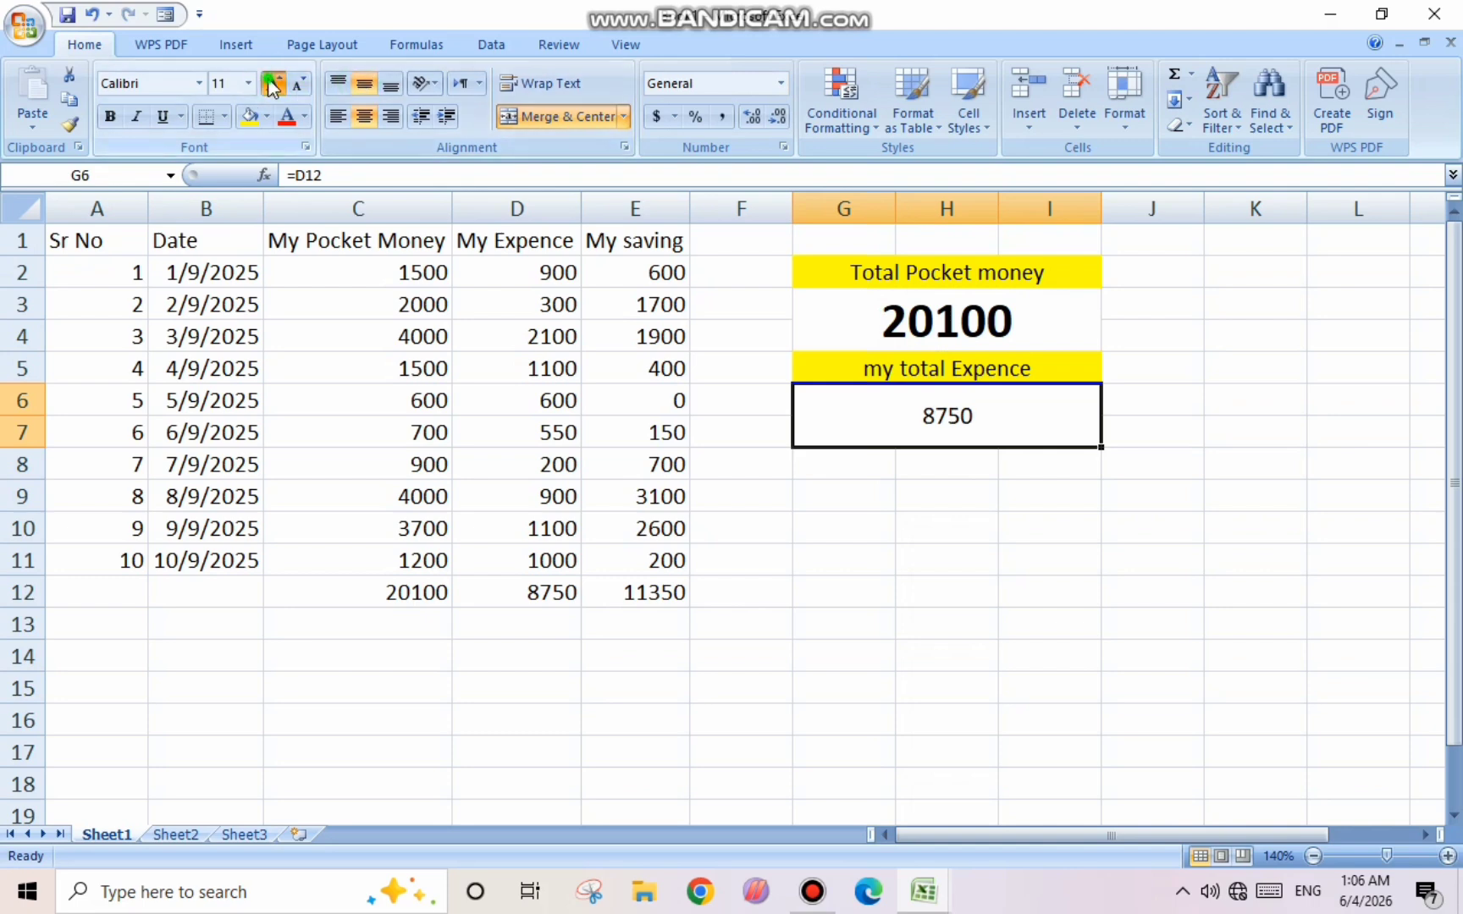
pyautogui.click(271, 83)
pyautogui.click(270, 82)
pyautogui.click(270, 83)
pyautogui.click(271, 83)
pyautogui.click(271, 83)
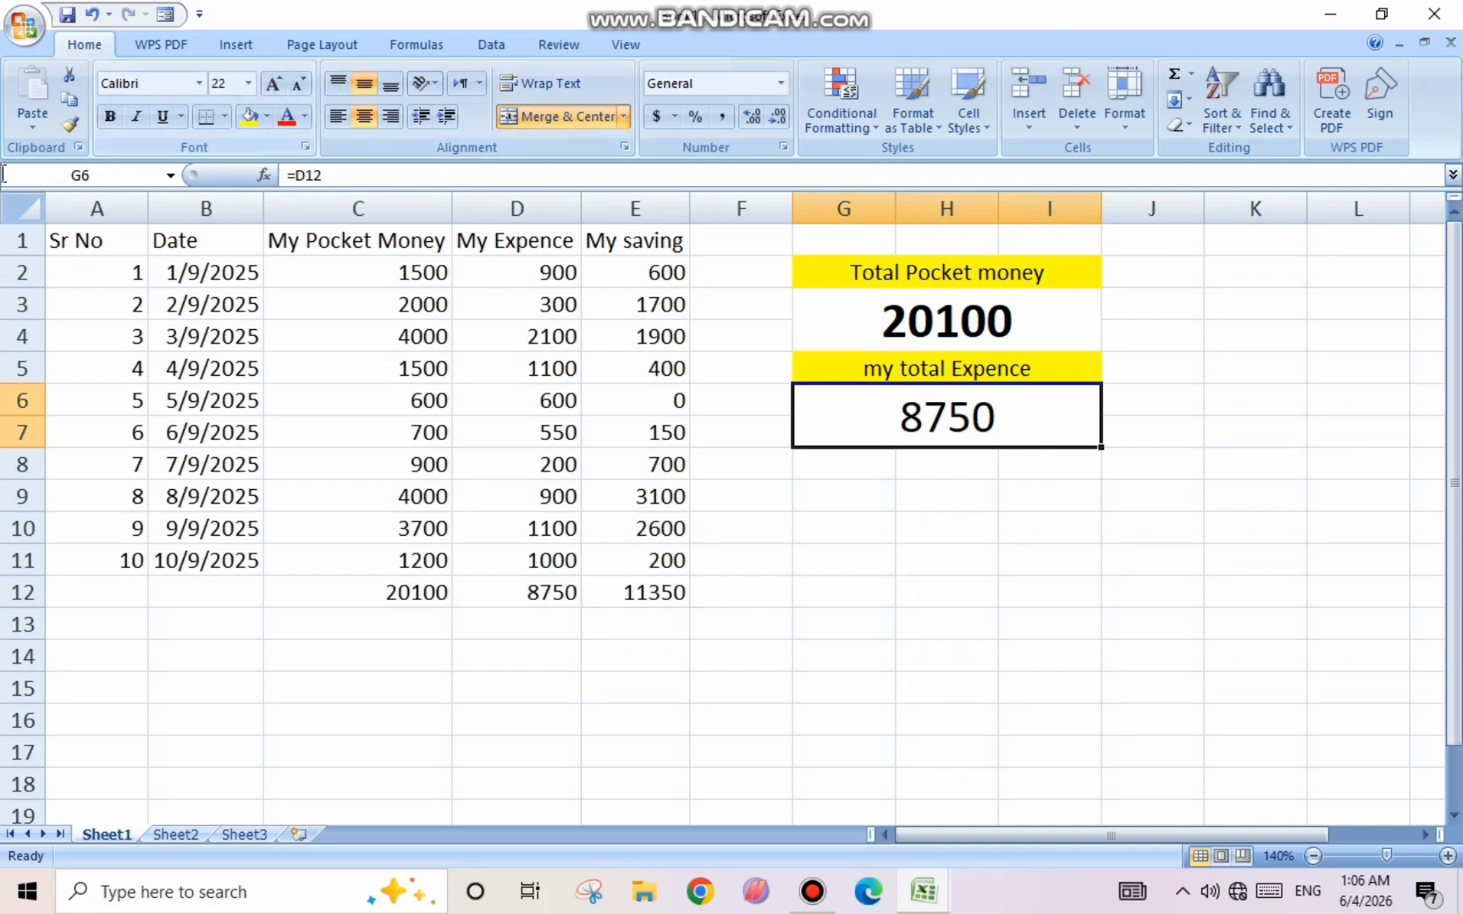
pyautogui.click(110, 117)
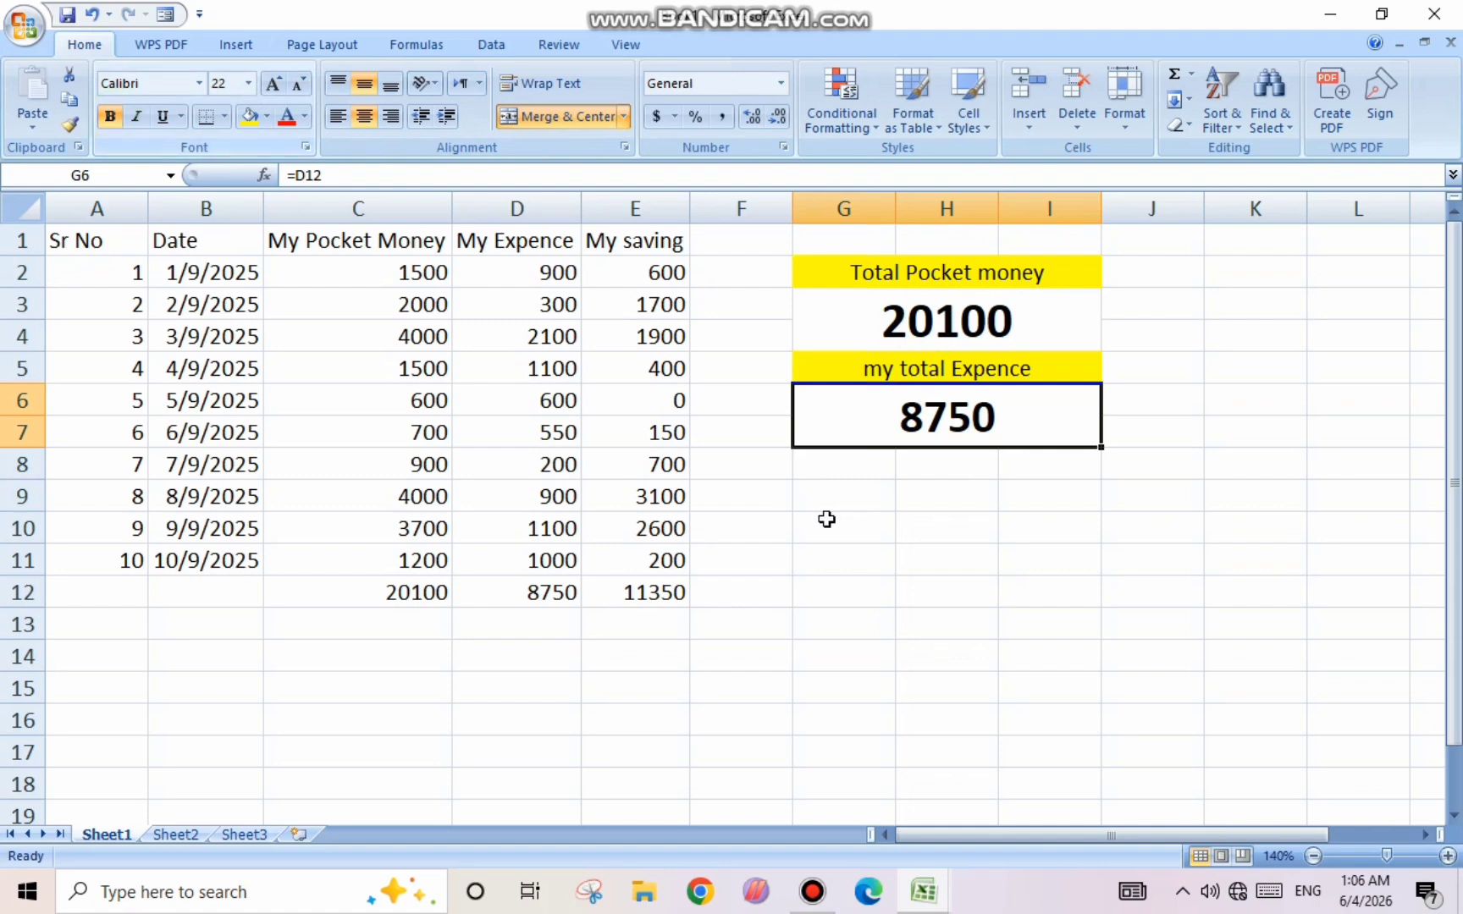
# - Merge and center cells G8:I8, fill them blue and enter the label "my saving"
pyautogui.moveTo(813, 477); pyautogui.dragTo(1022, 454)
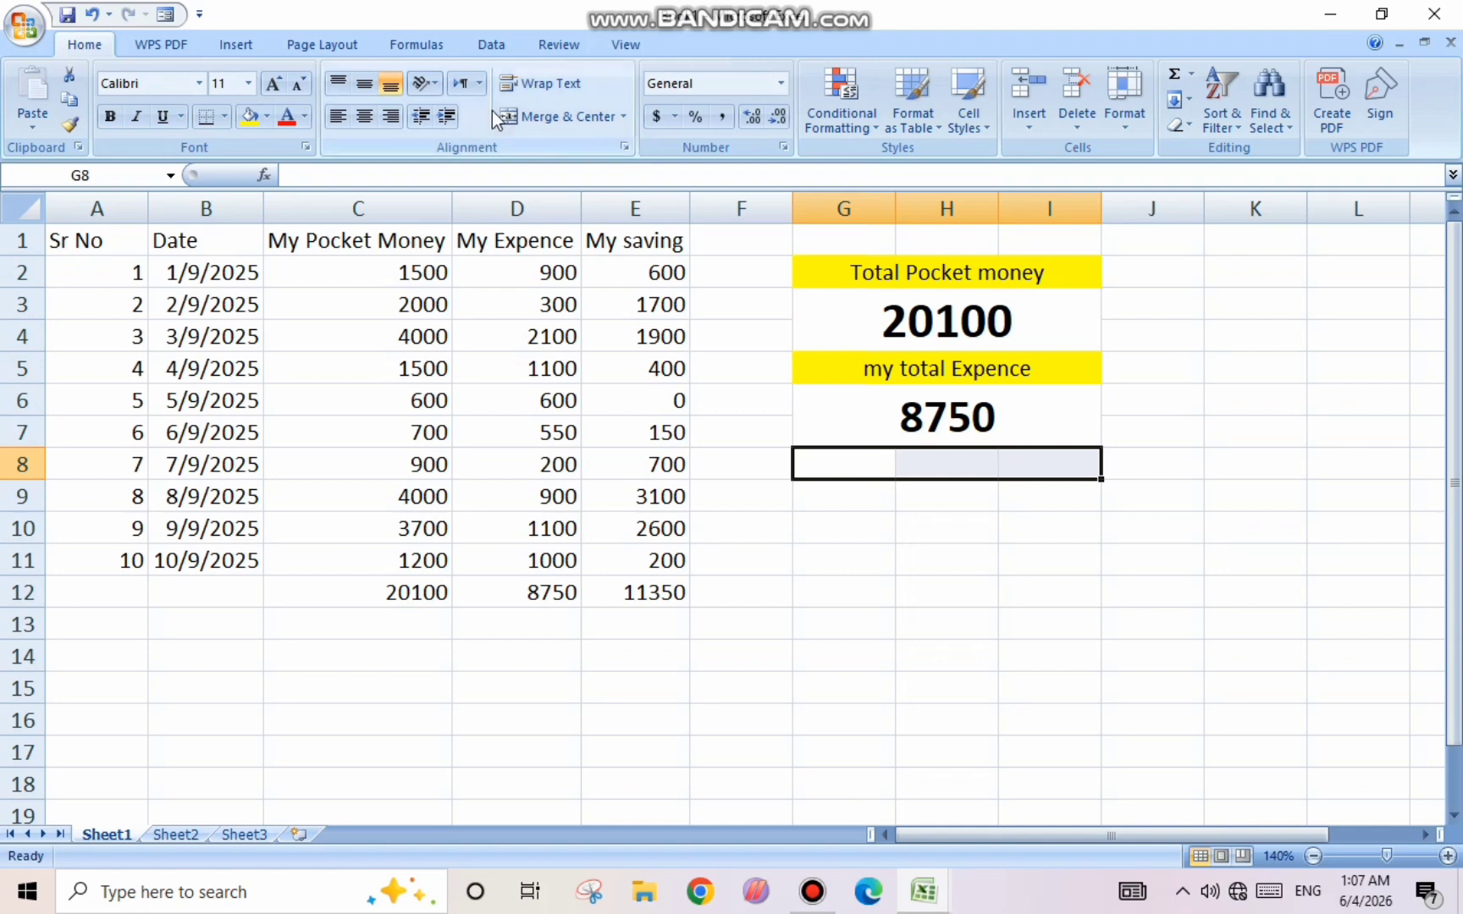
pyautogui.click(559, 116)
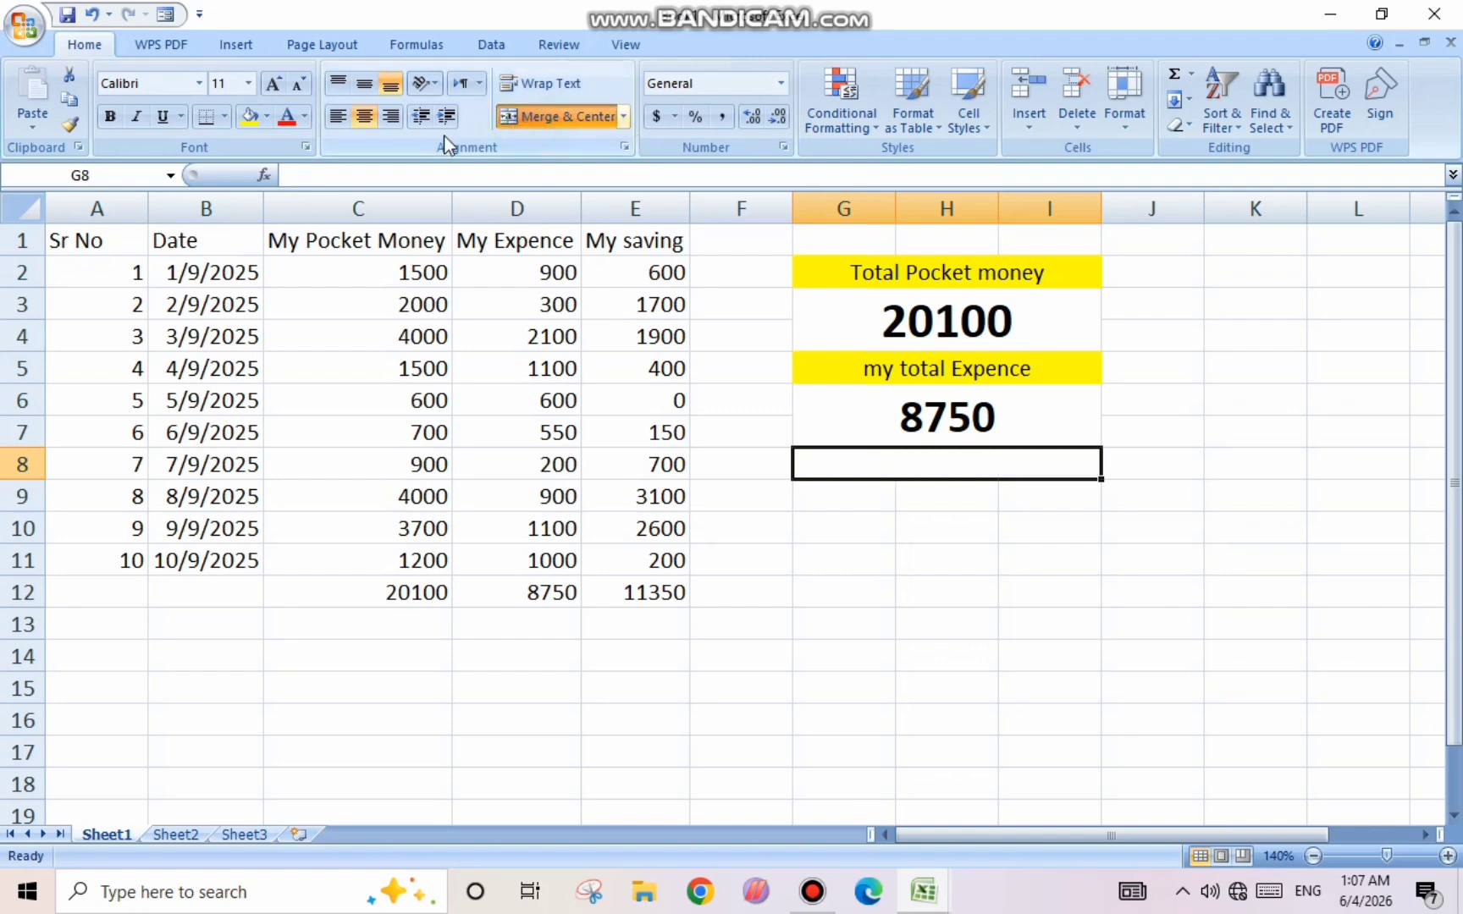
pyautogui.click(267, 117)
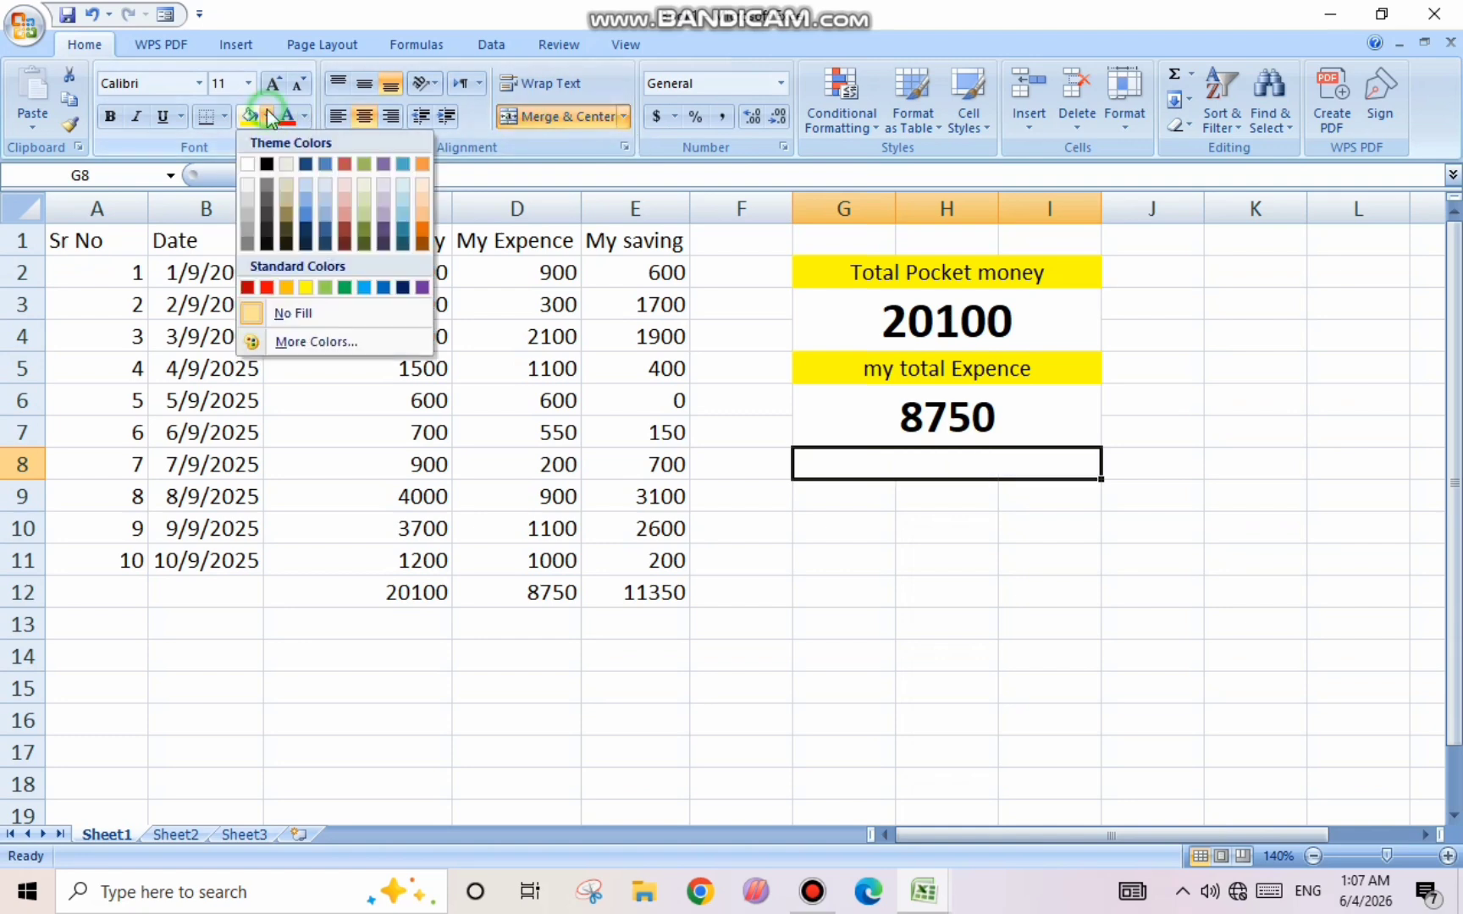
pyautogui.click(366, 291)
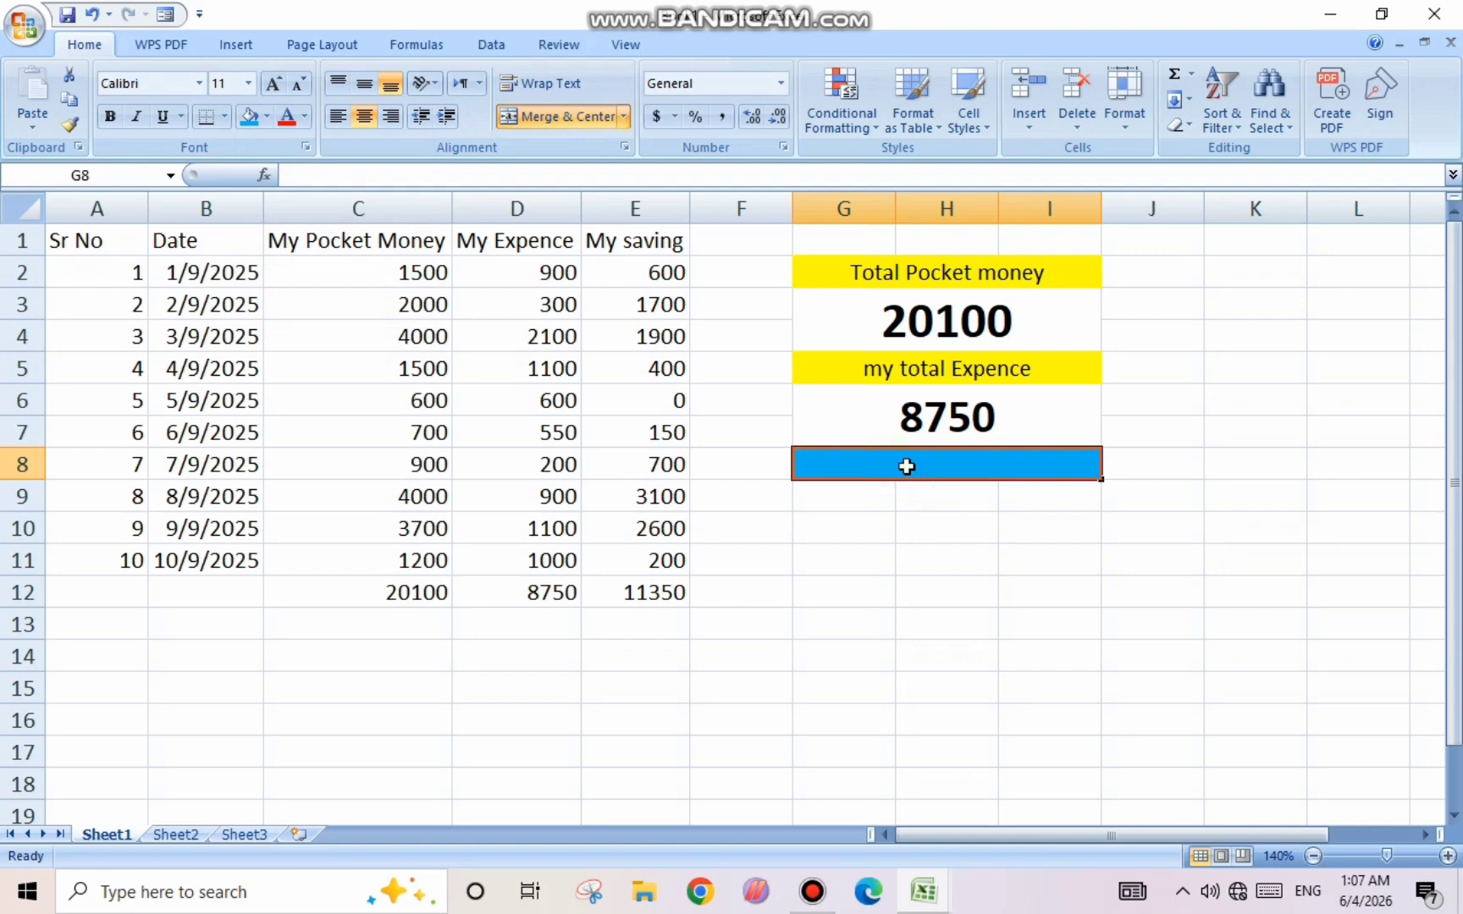
pyautogui.write('my ')
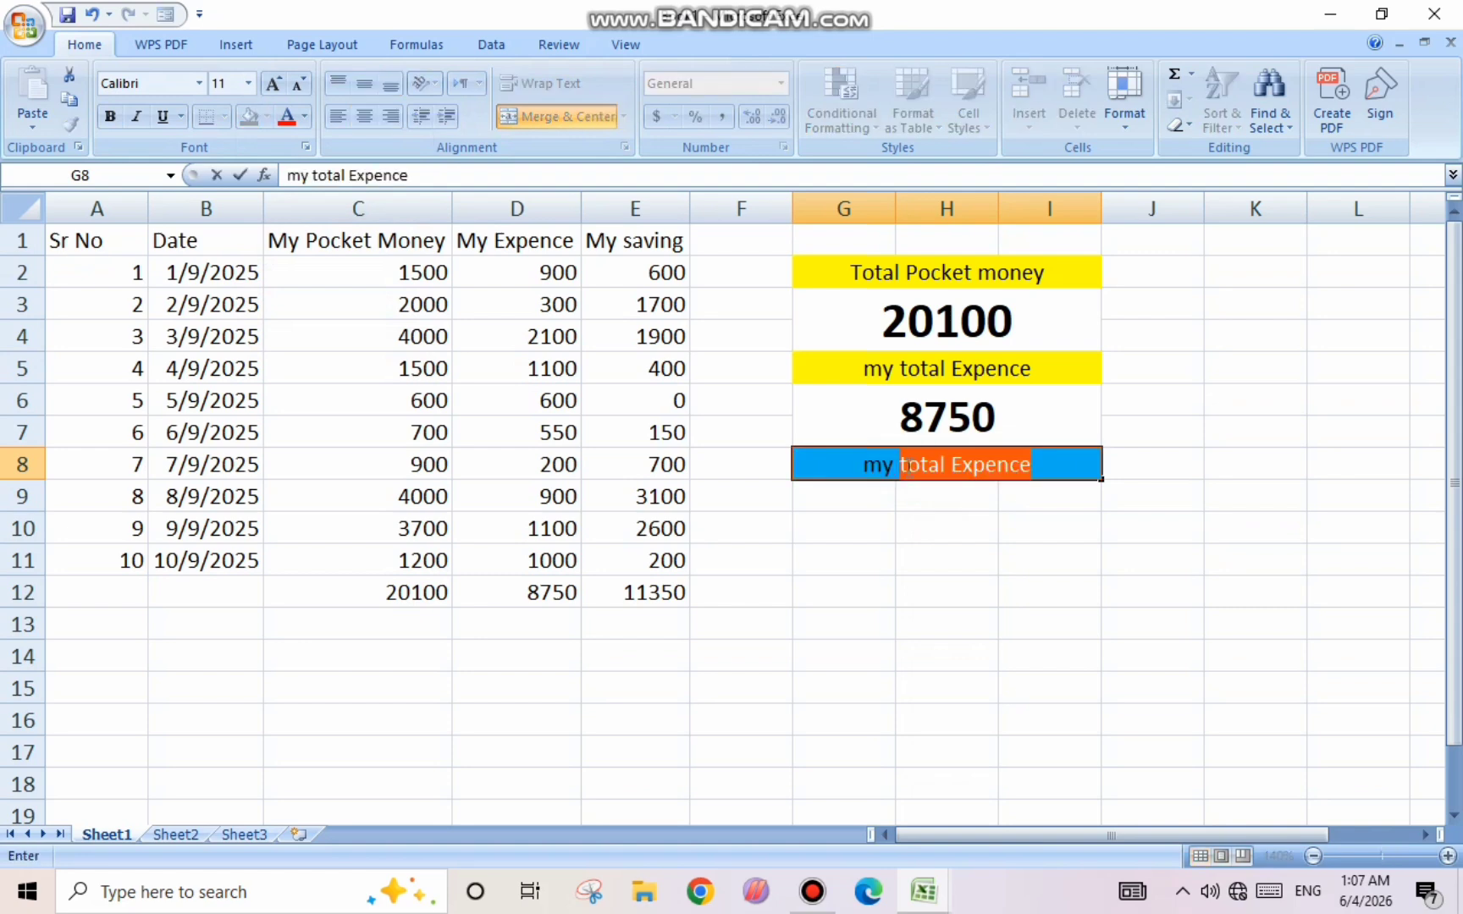
pyautogui.write('savin')
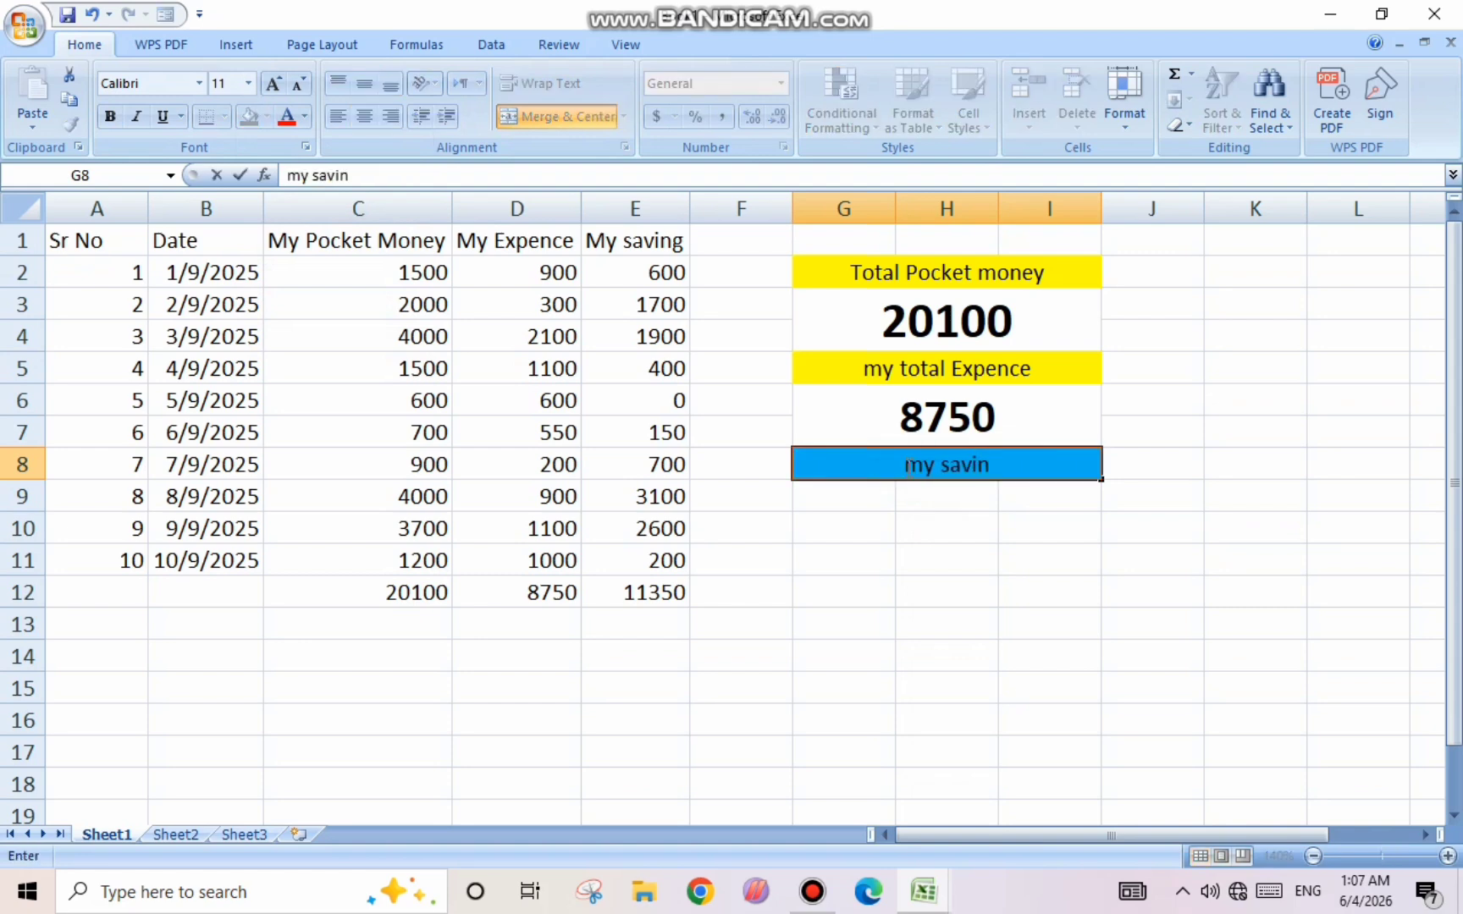
pyautogui.write('g')
pyautogui.click(949, 552)
# - Add borders around the three summary label cells in G8, G5 and G2
pyautogui.click(931, 473)
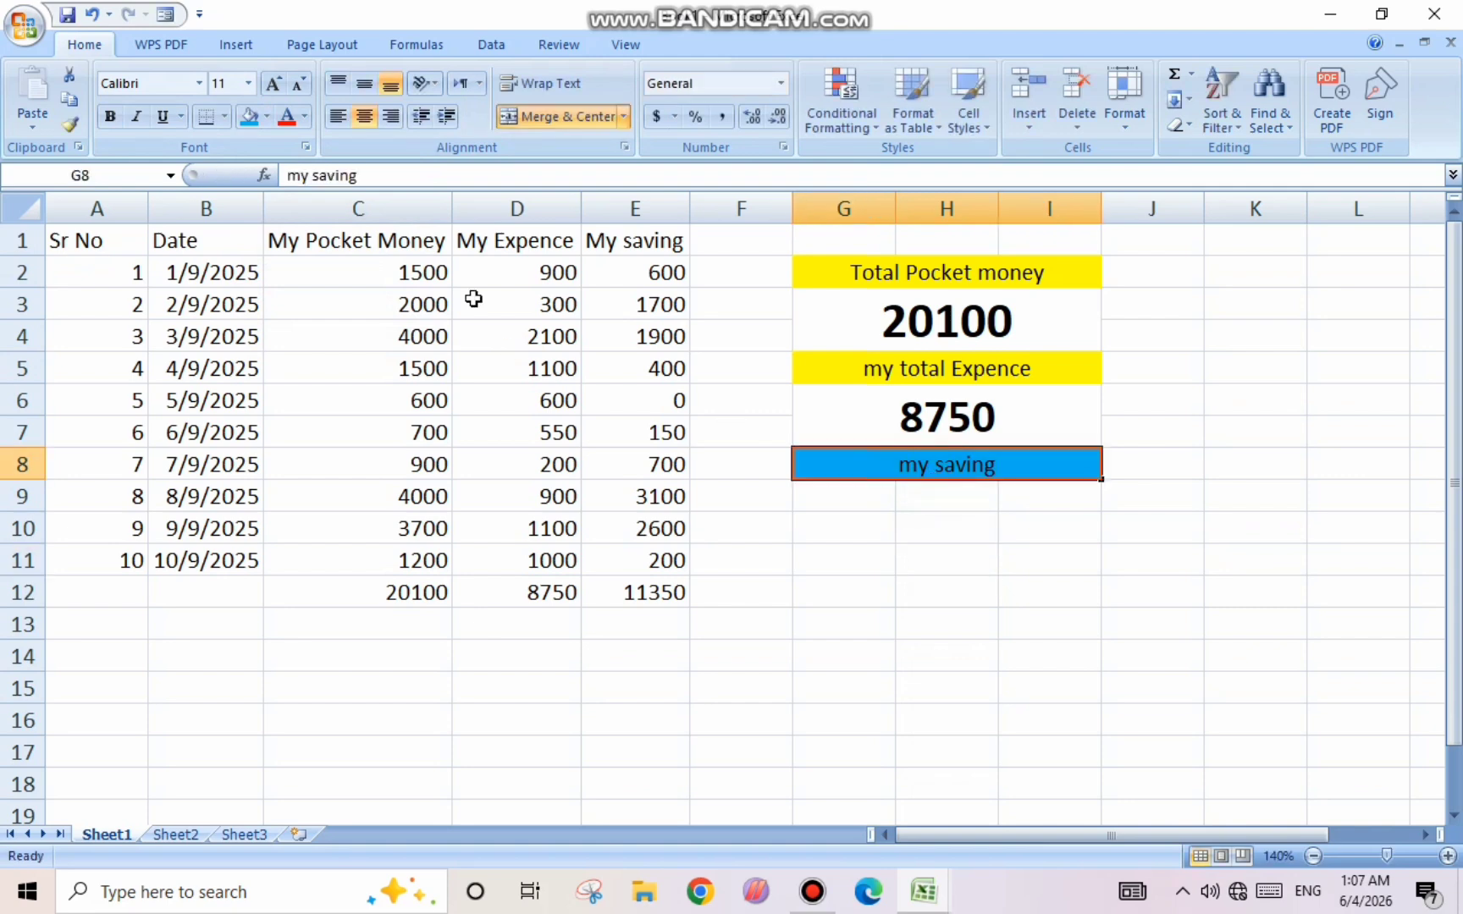
pyautogui.click(224, 115)
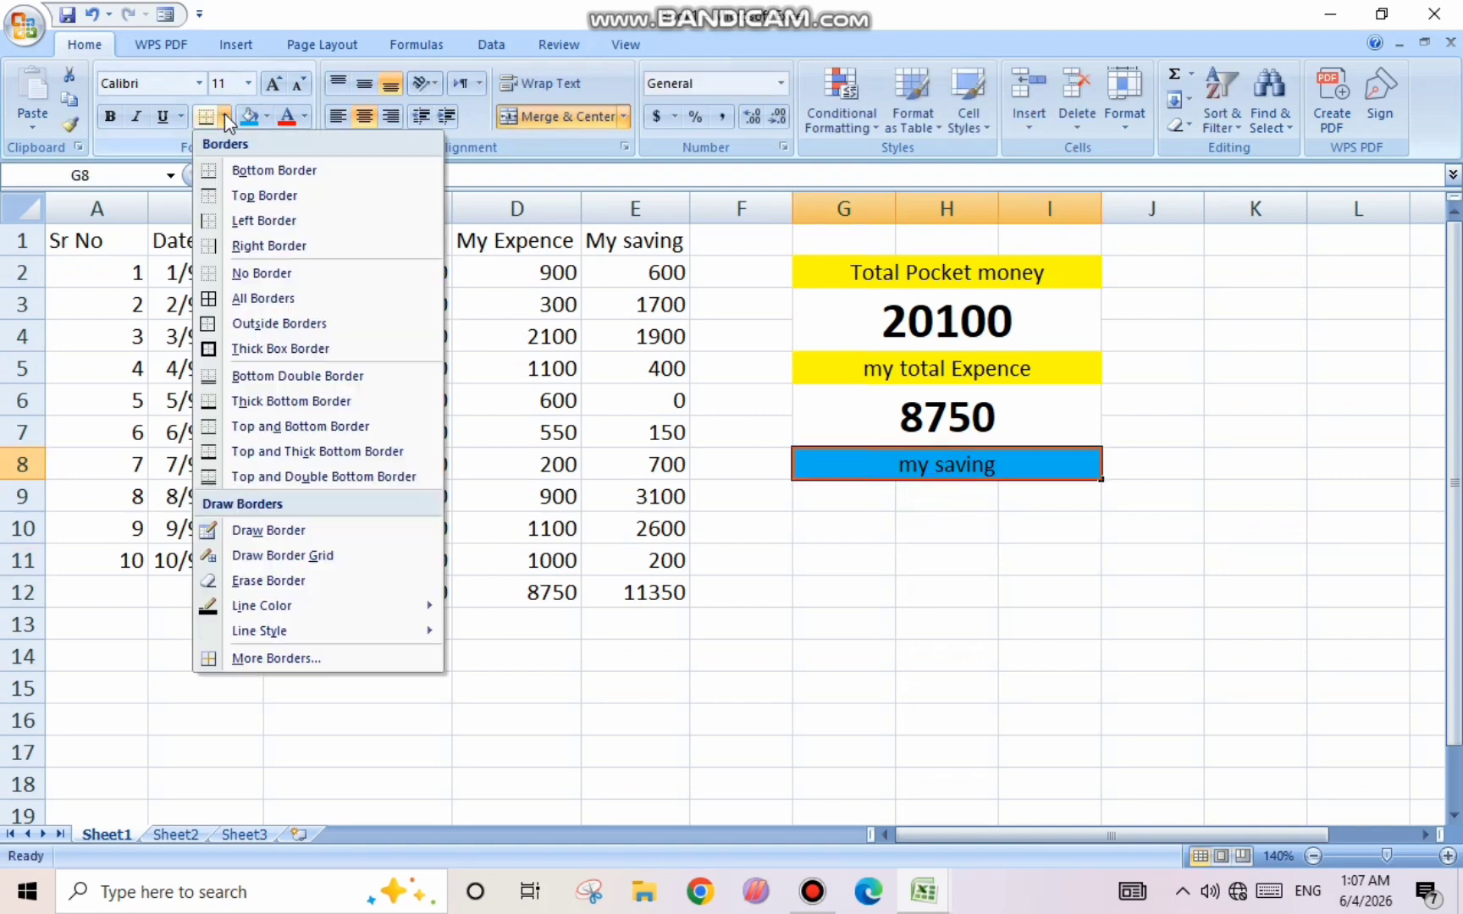
pyautogui.click(227, 348)
pyautogui.press('Up')
pyautogui.press('Up')
pyautogui.press('Up')
pyautogui.press('Up')
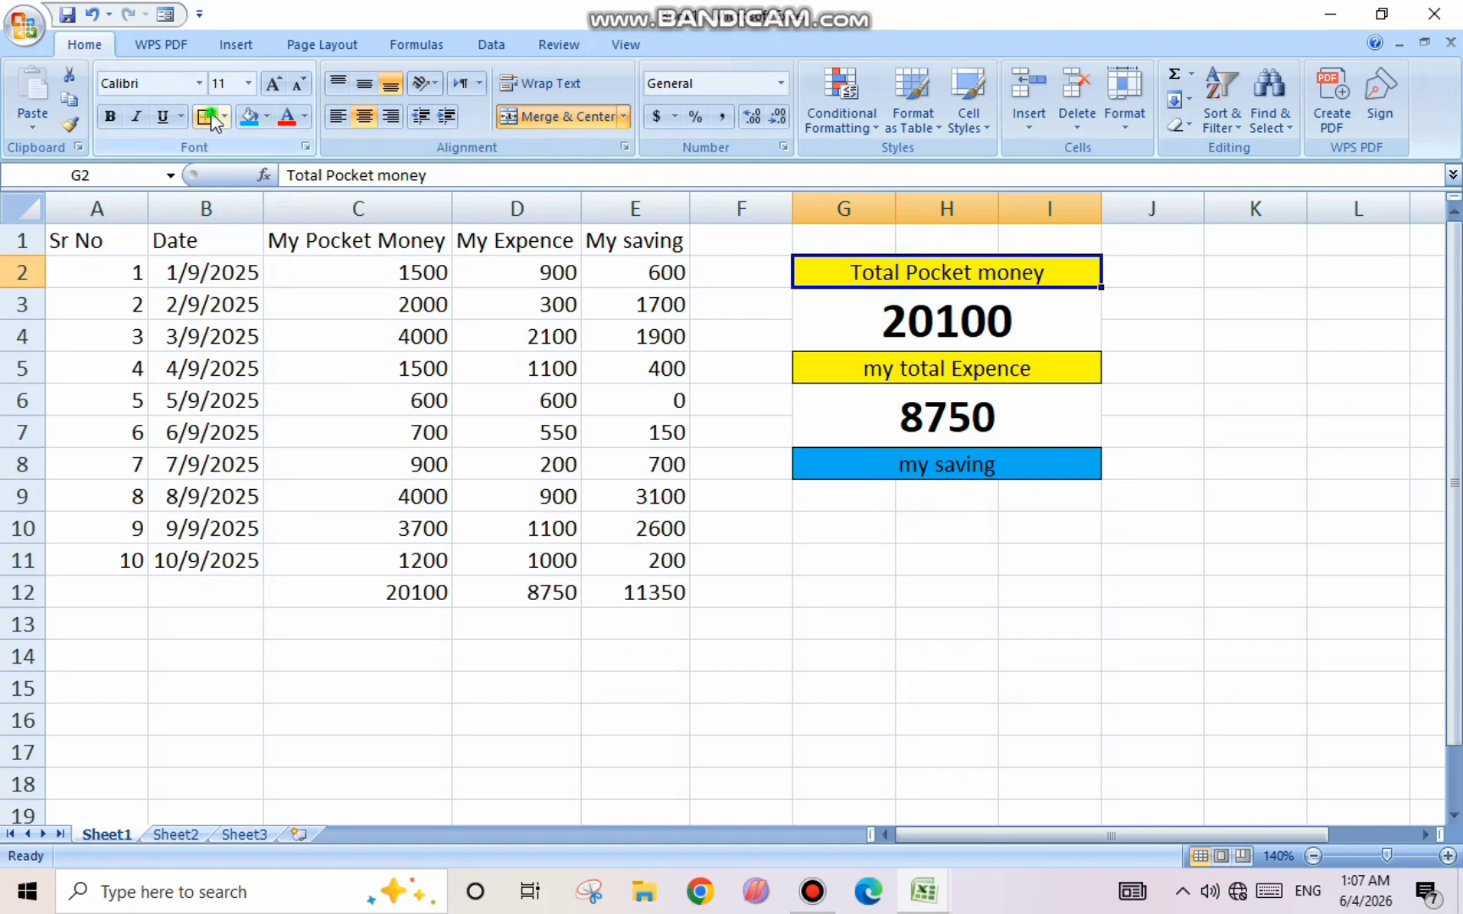
pyautogui.click(947, 528)
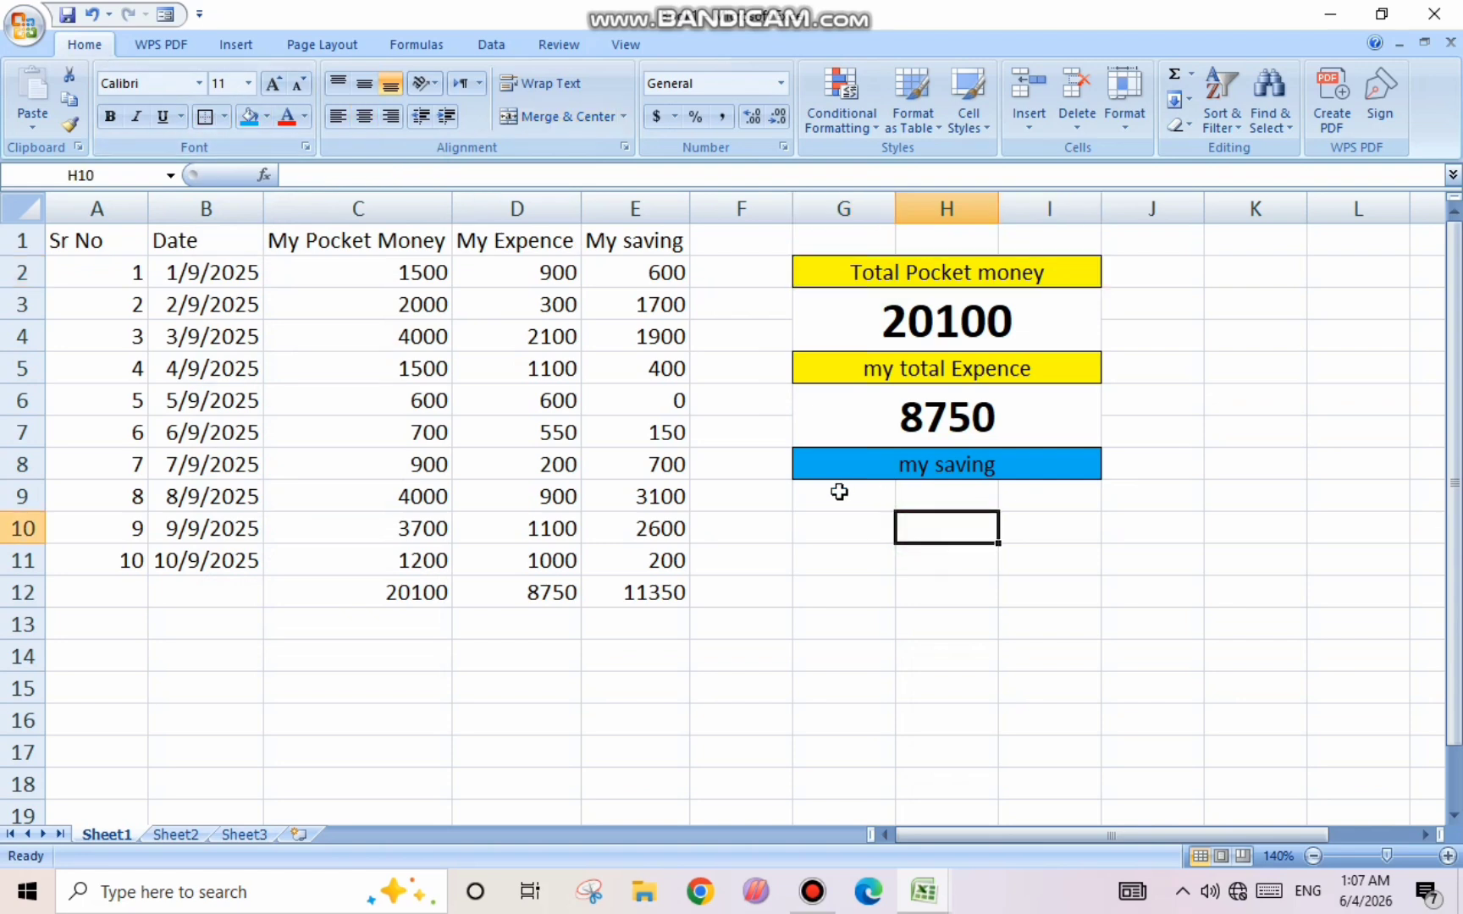
# - Merge and center cells G9:I10 below the "my saving" label and open the merged cell for editing
pyautogui.moveTo(839, 492); pyautogui.dragTo(1025, 539)
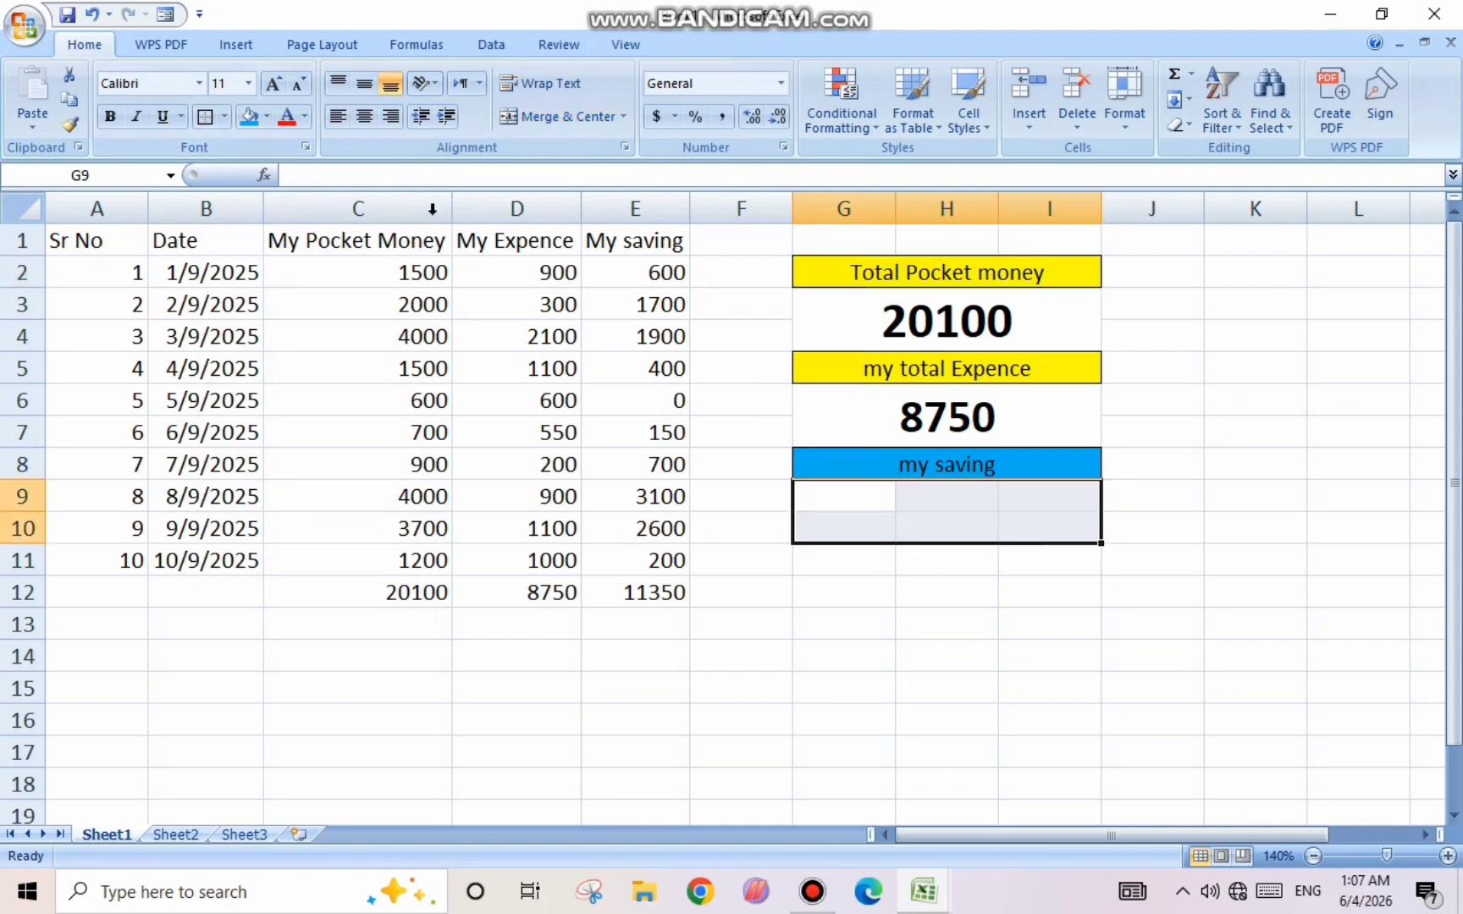
pyautogui.click(561, 116)
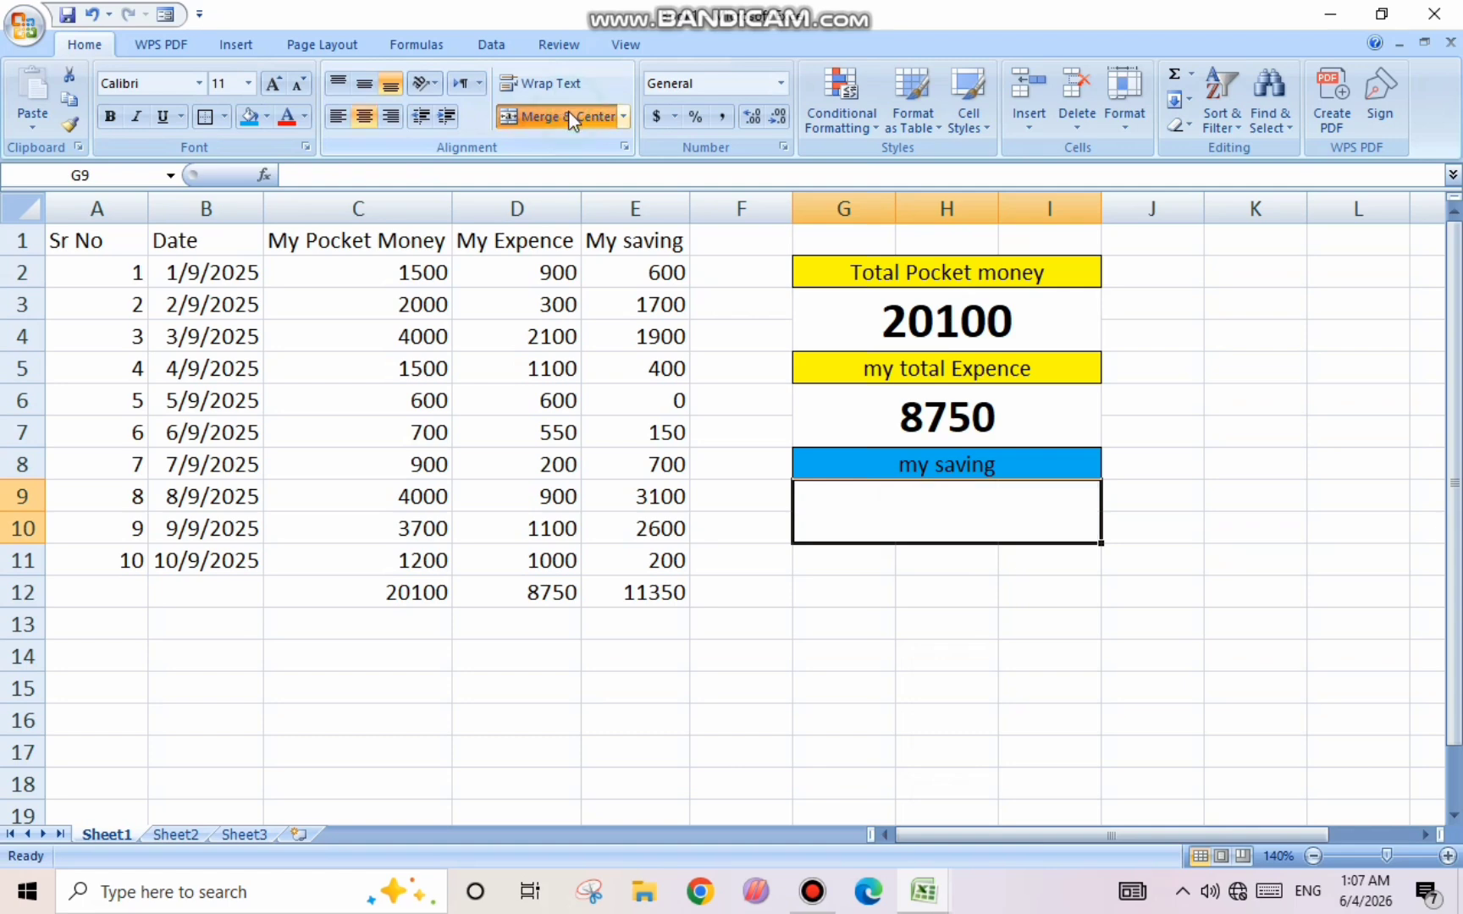
pyautogui.click(915, 500)
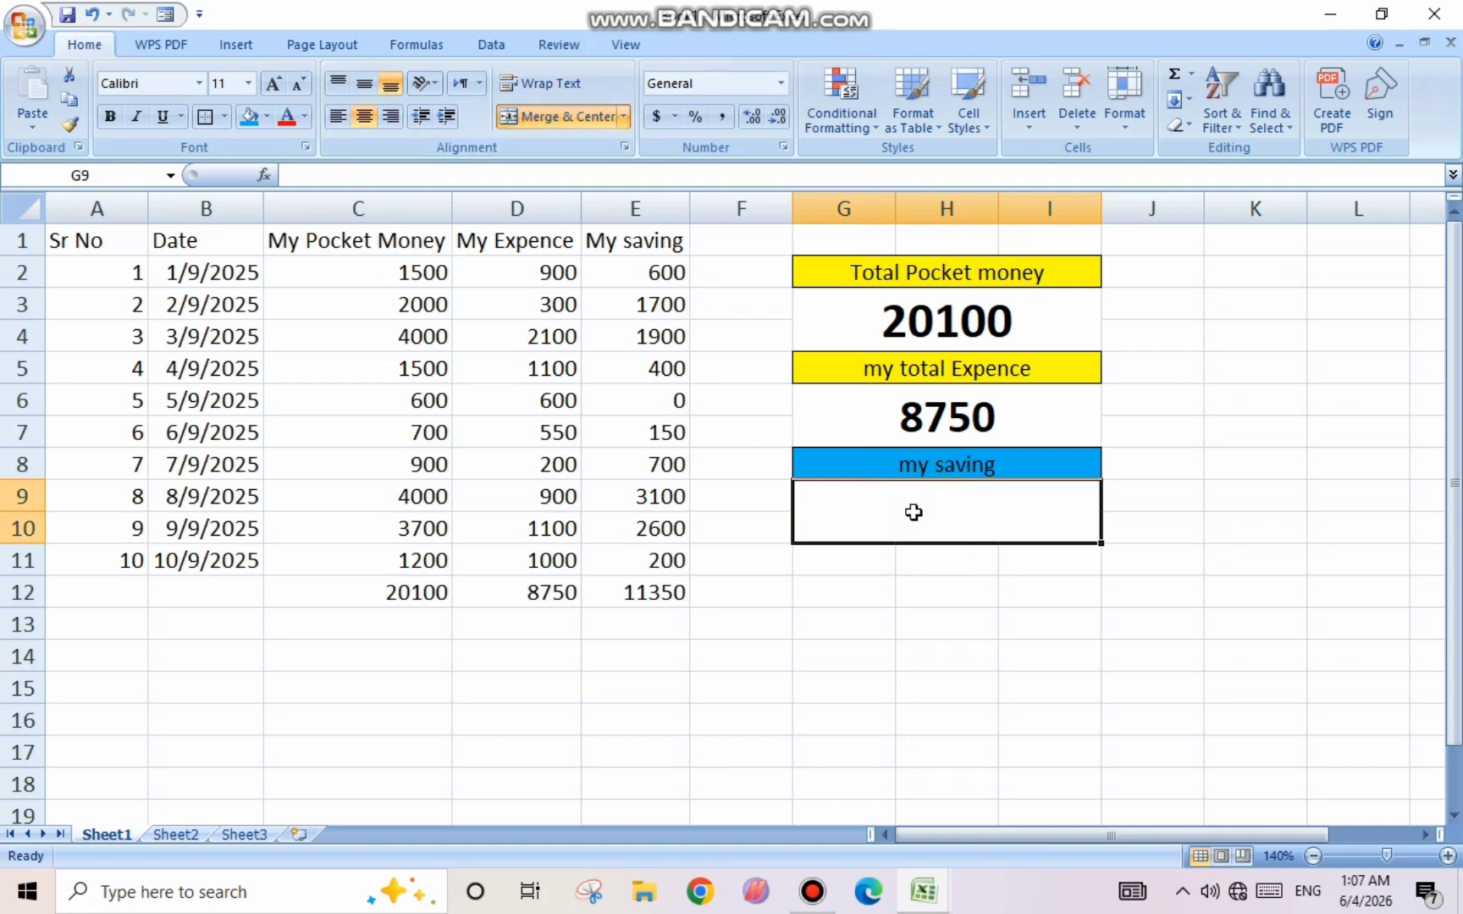
pyautogui.doubleClick(914, 512)
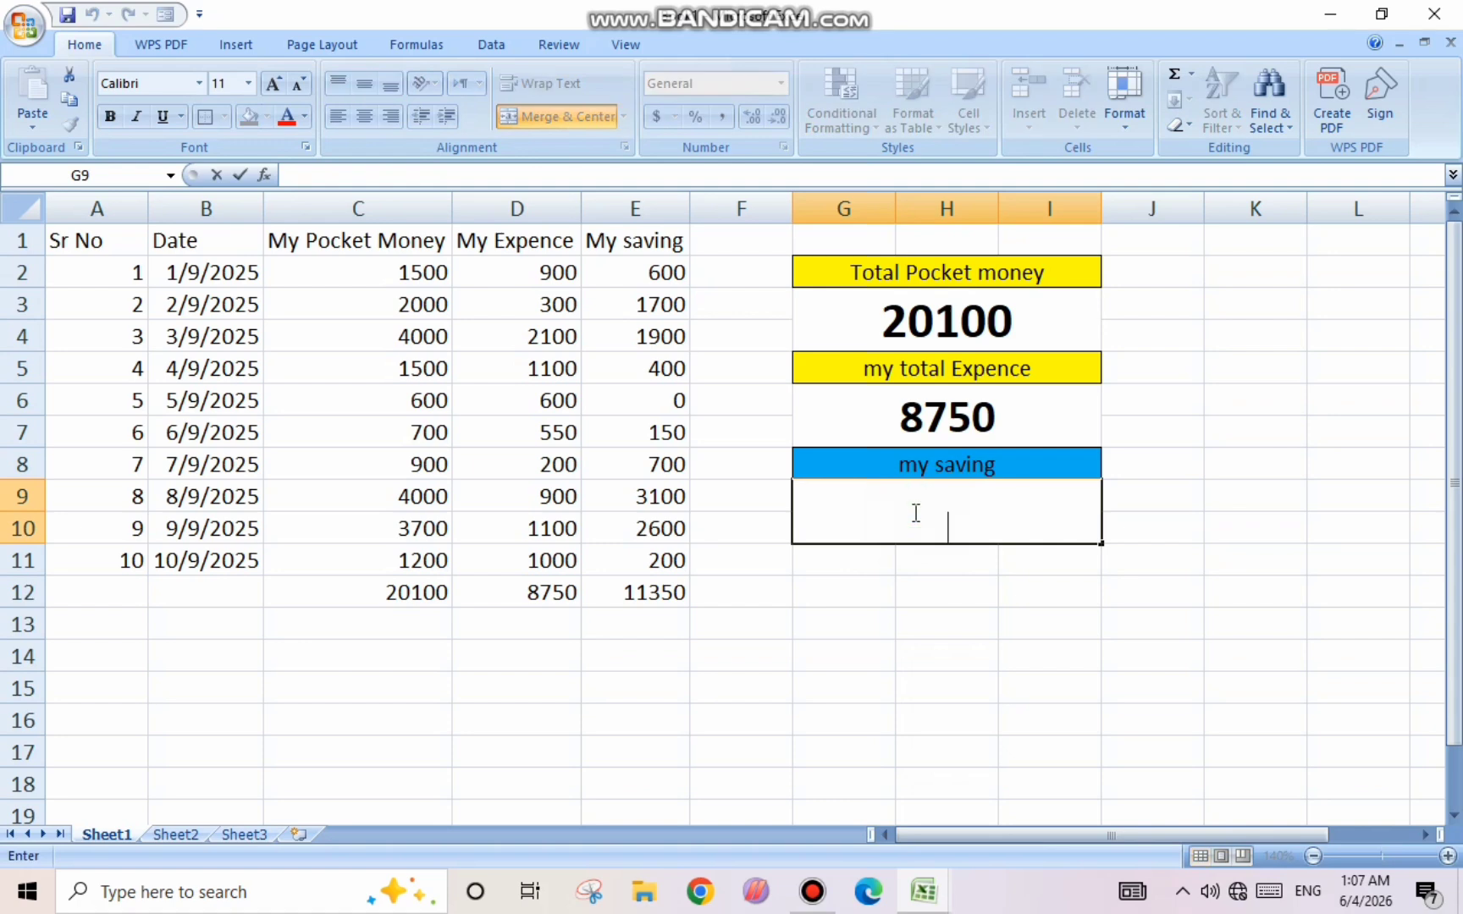
pyautogui.write('=')
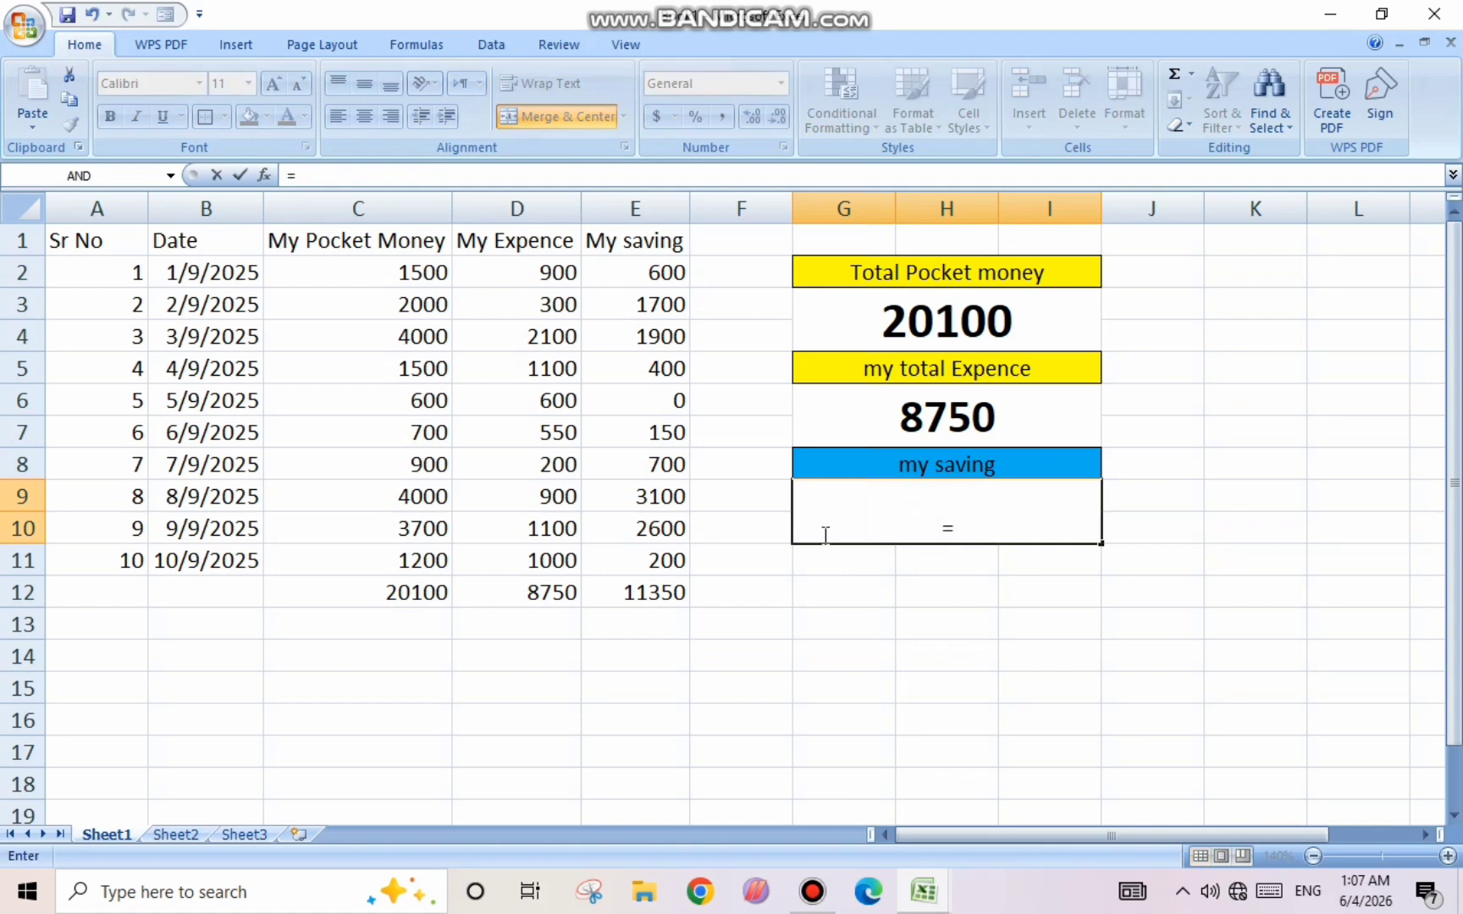
pyautogui.click(635, 593)
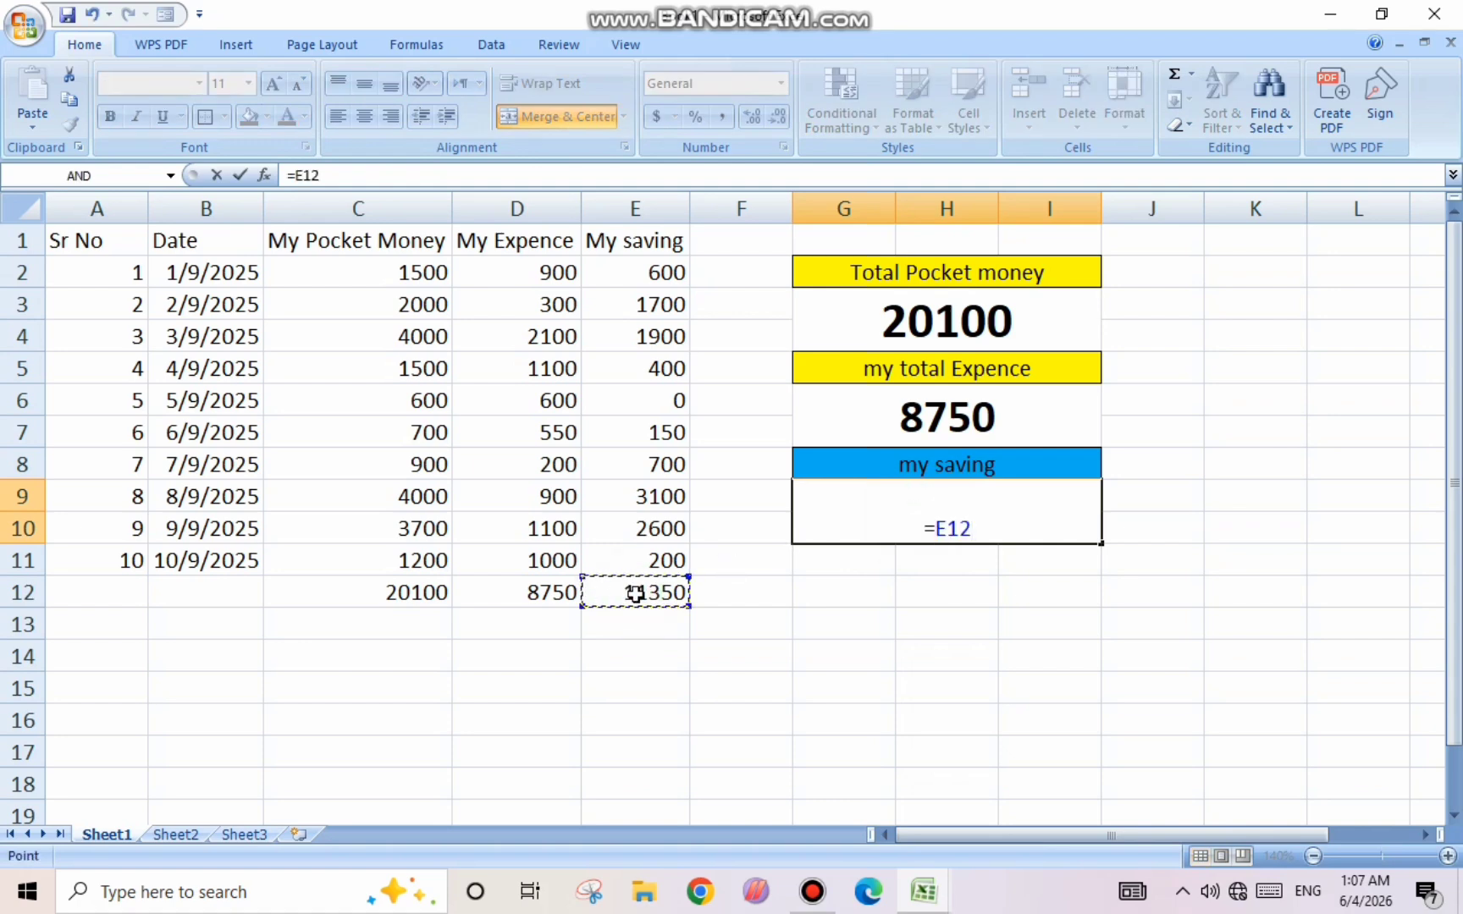
pyautogui.press('BackSpace')
pyautogui.press('BackSpace')
pyautogui.press('BackSpace')
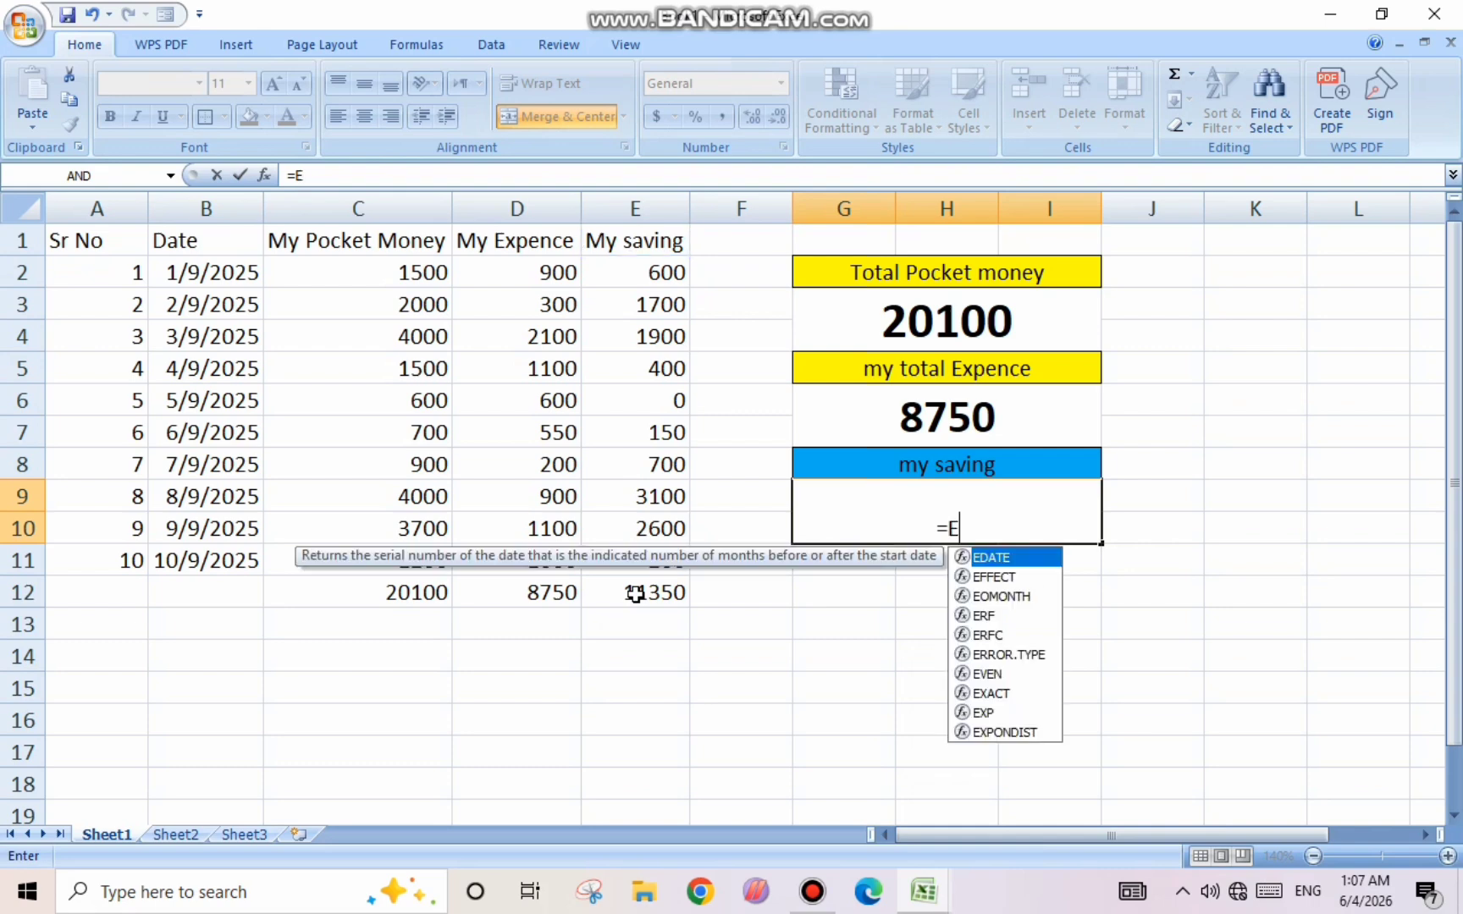
pyautogui.press('BackSpace')
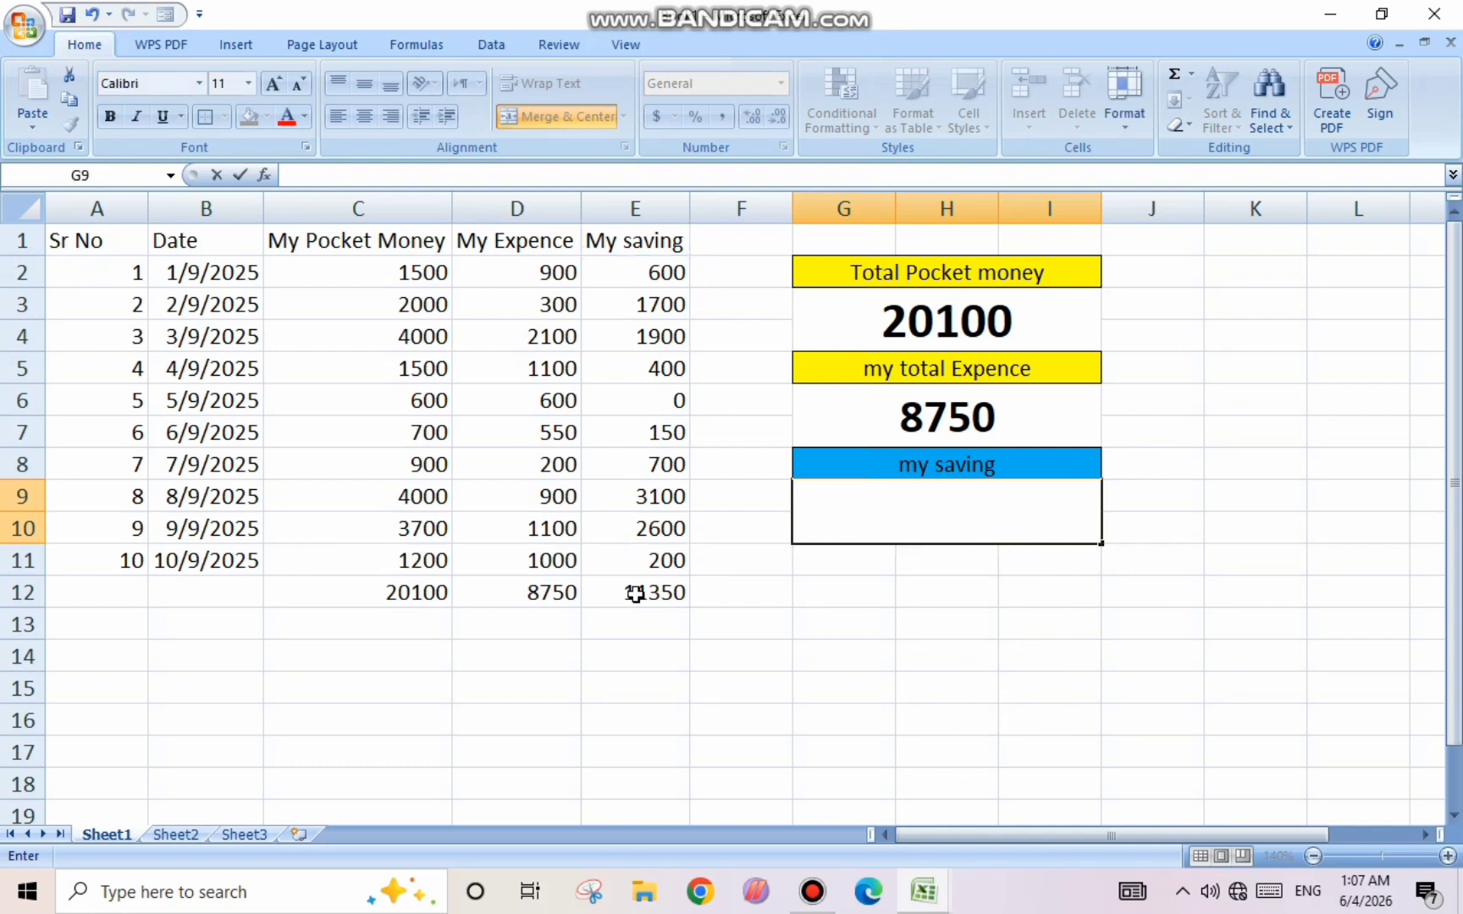
# - Calculate the saving in merged cell G9 by subtracting the expense total from the pocket money total with =G3-G6
pyautogui.write('=')
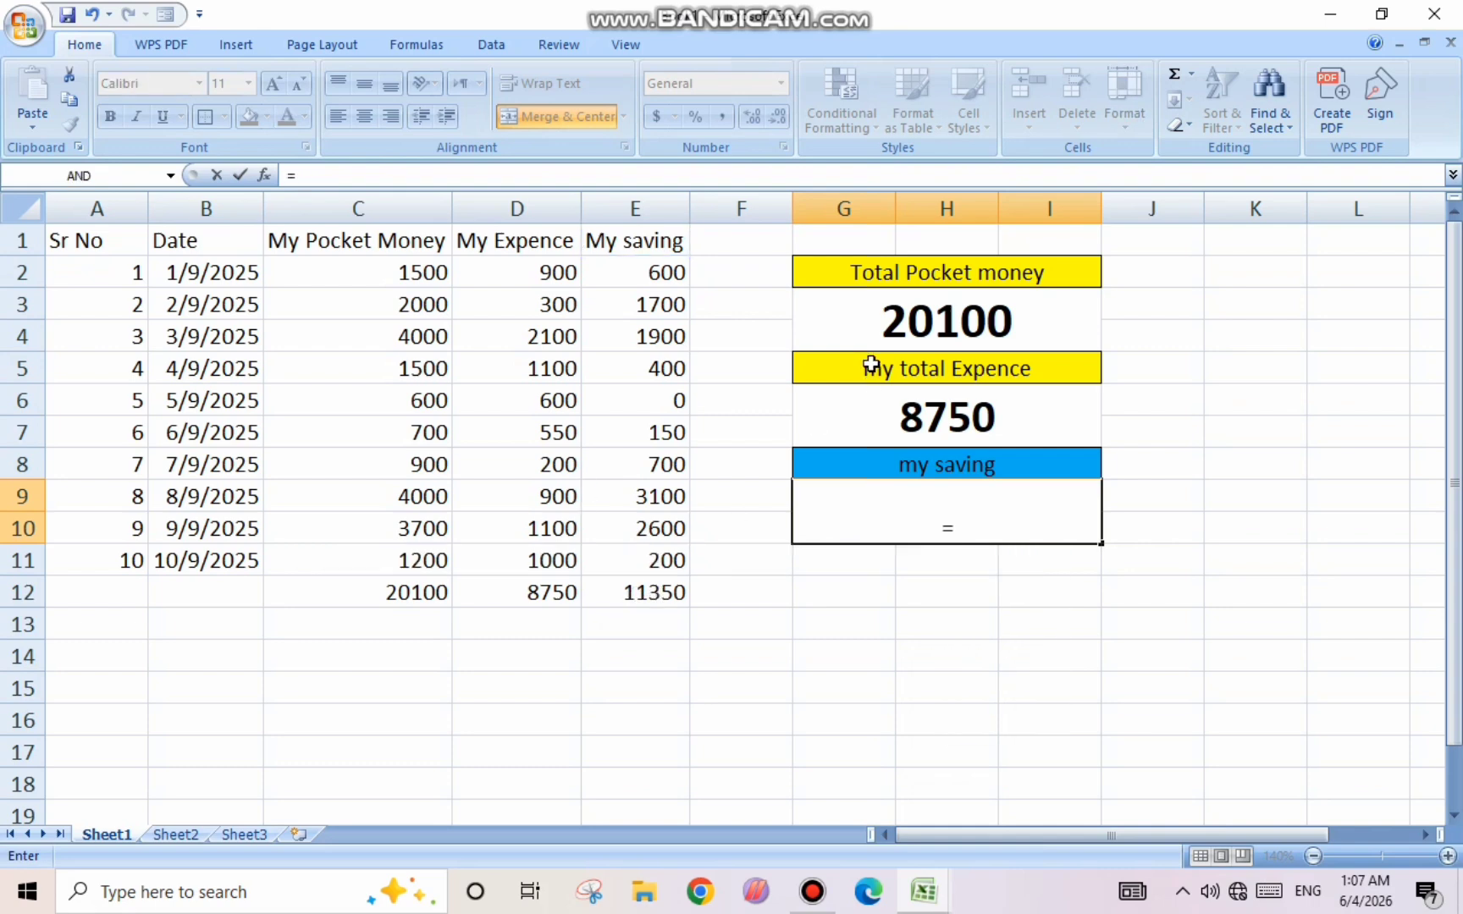
pyautogui.click(896, 320)
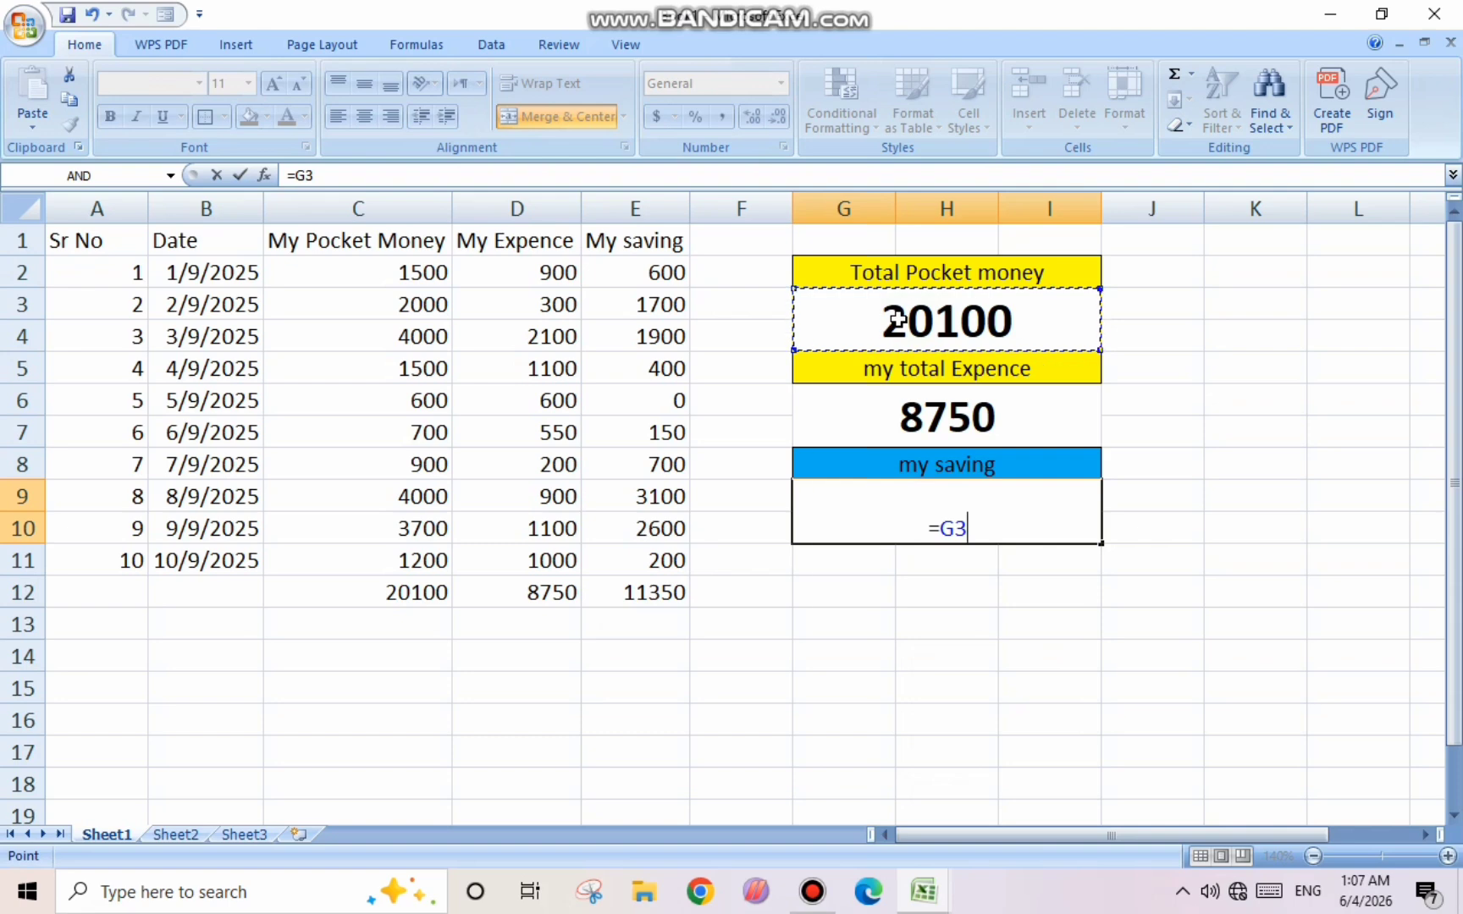
pyautogui.write('-')
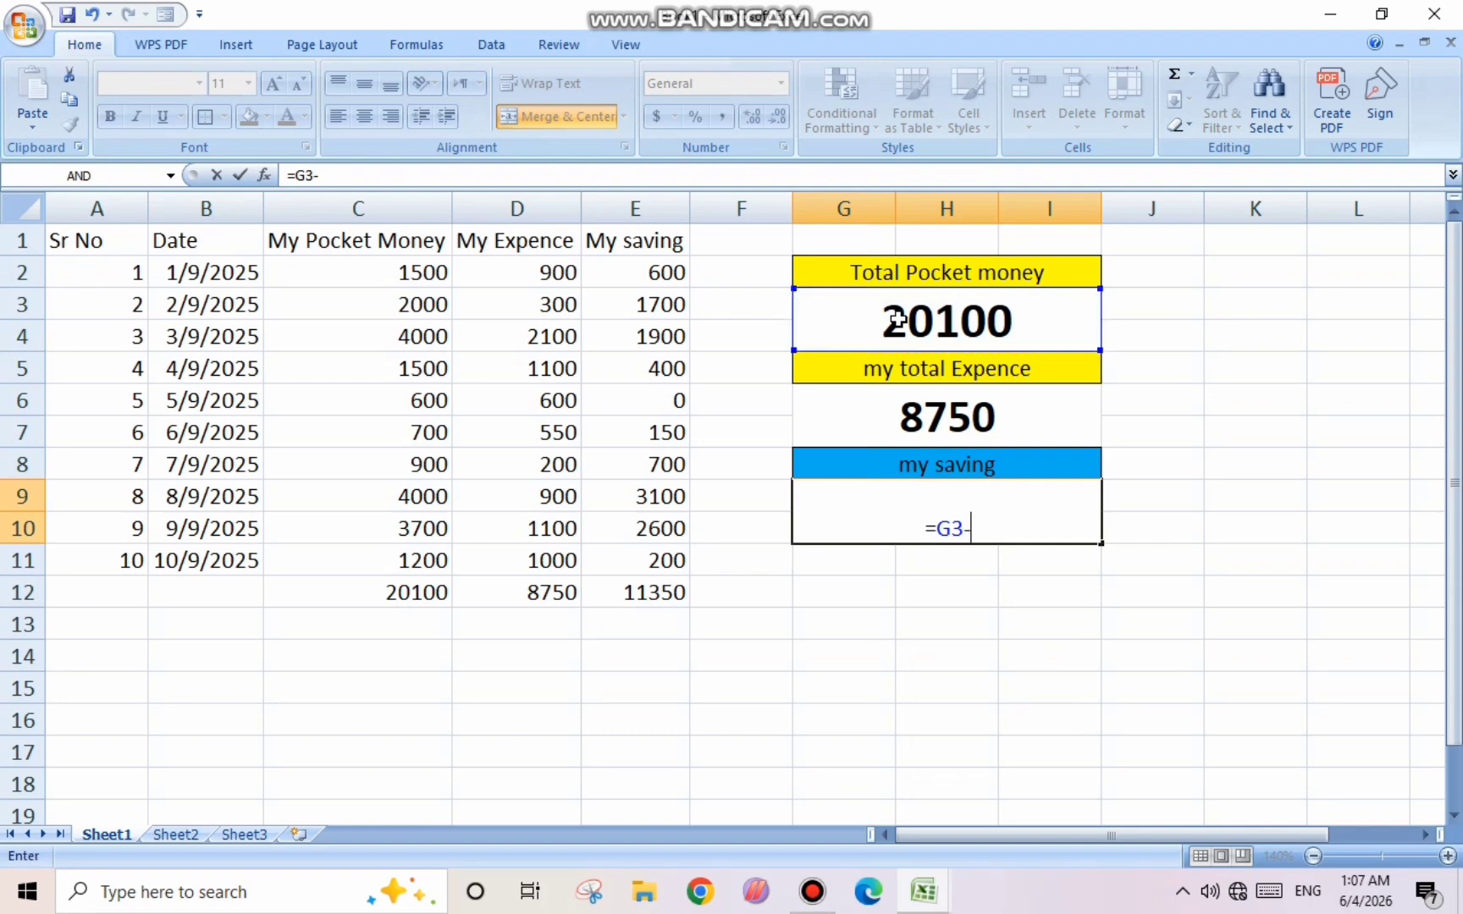
pyautogui.click(891, 409)
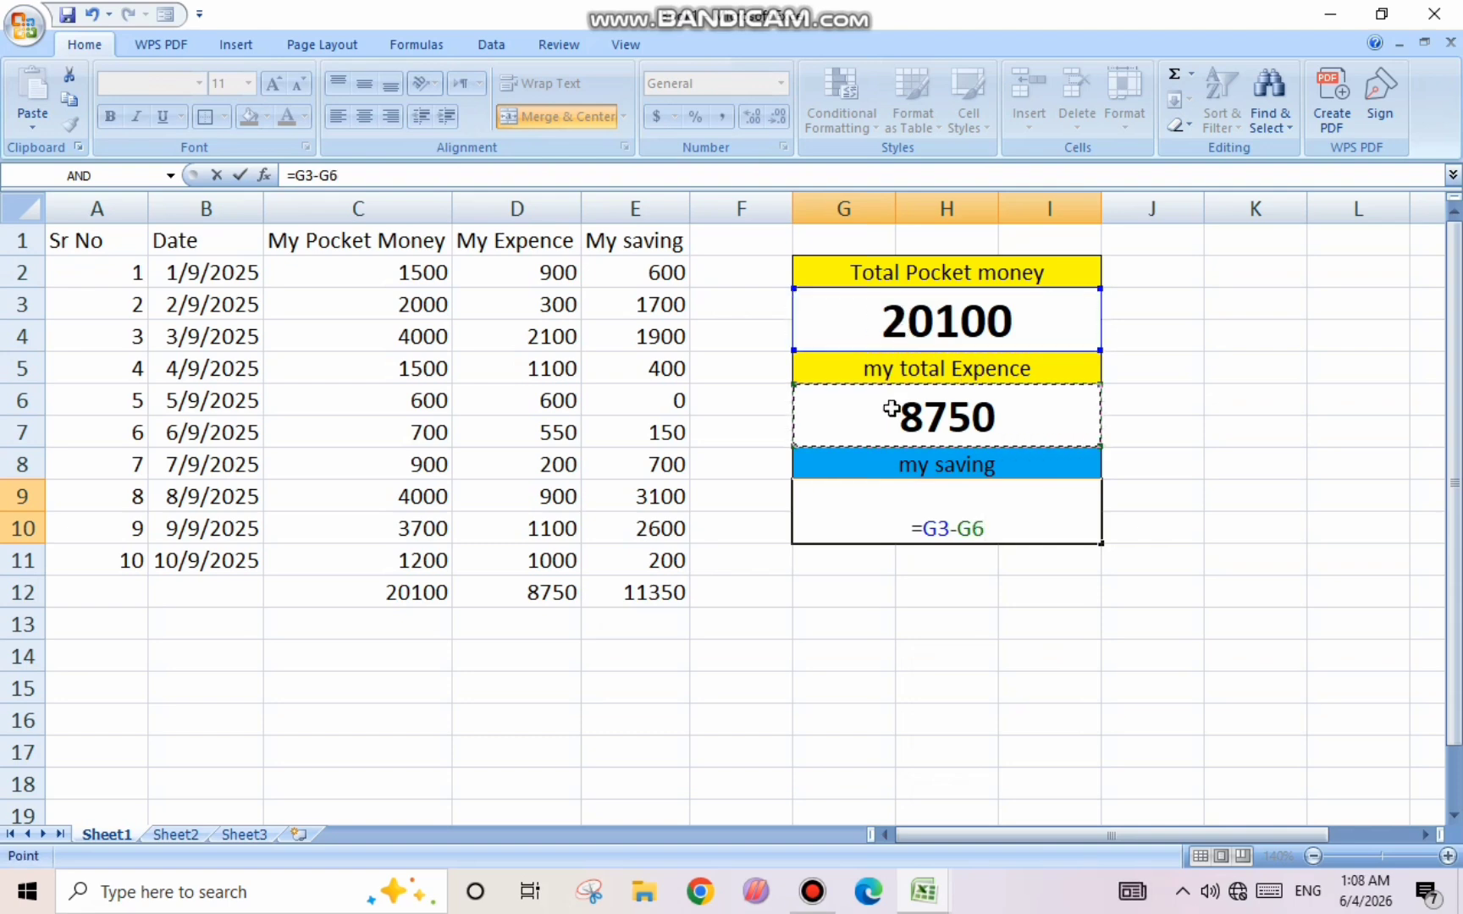
pyautogui.press('Return')
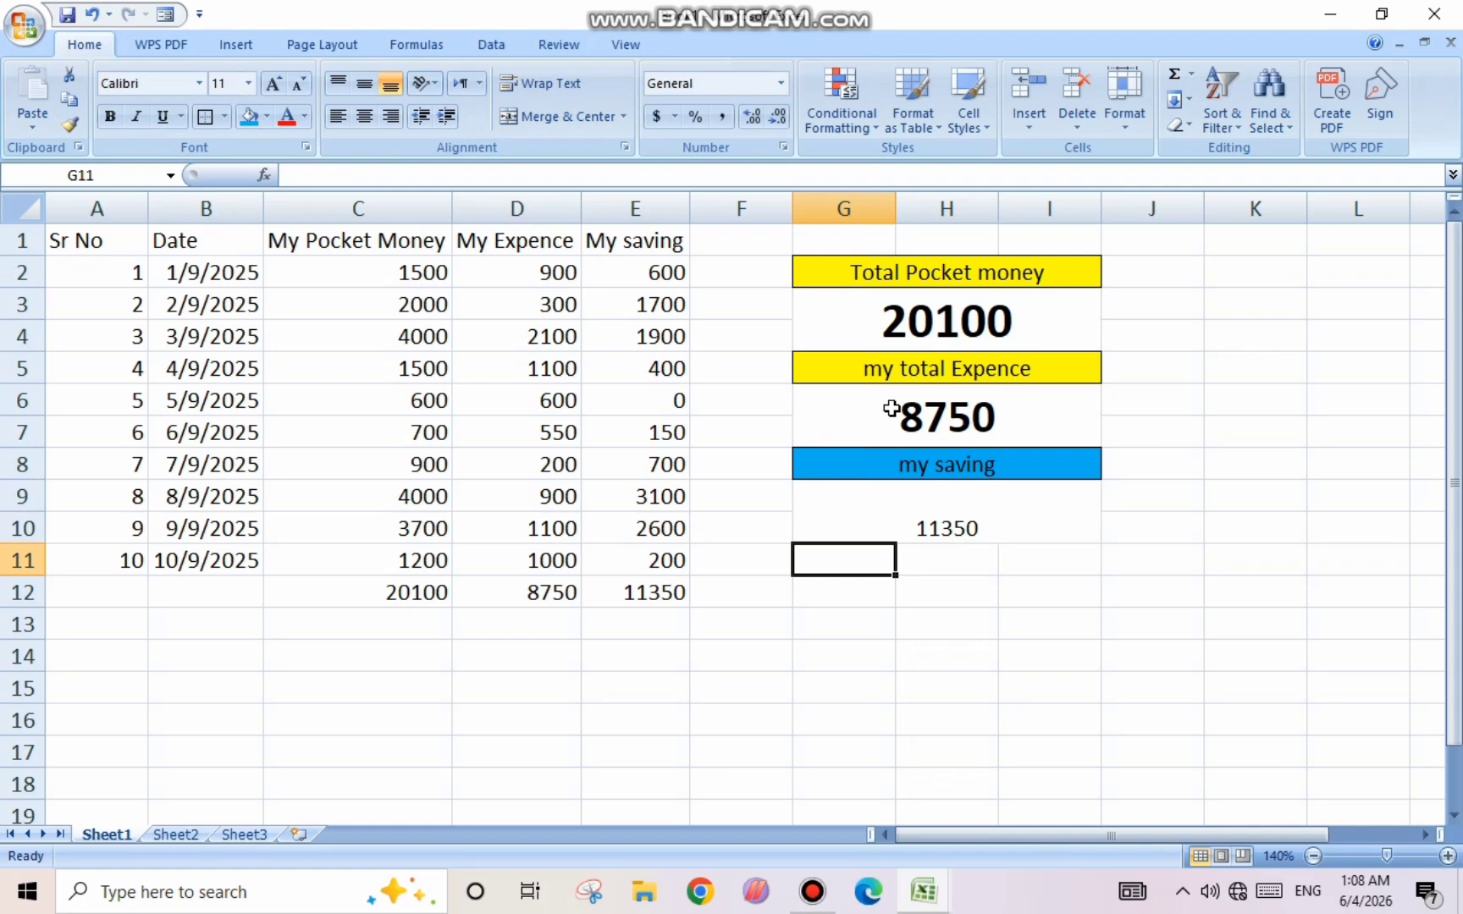
# - Middle-align the saving total in G9, enlarge its font to 22 points and make it bold
pyautogui.click(816, 538)
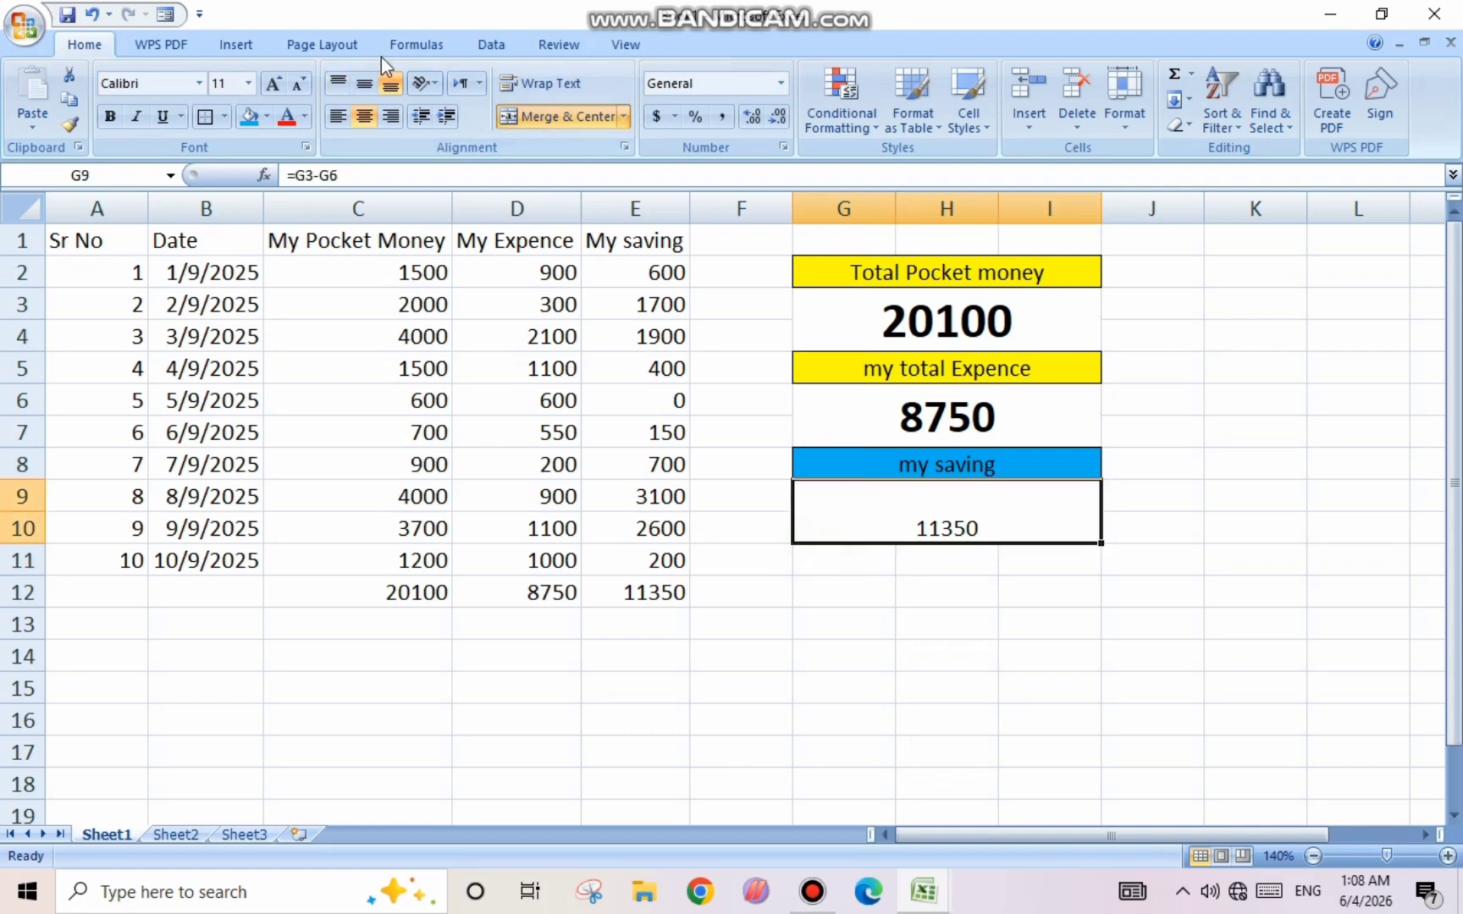
pyautogui.click(364, 86)
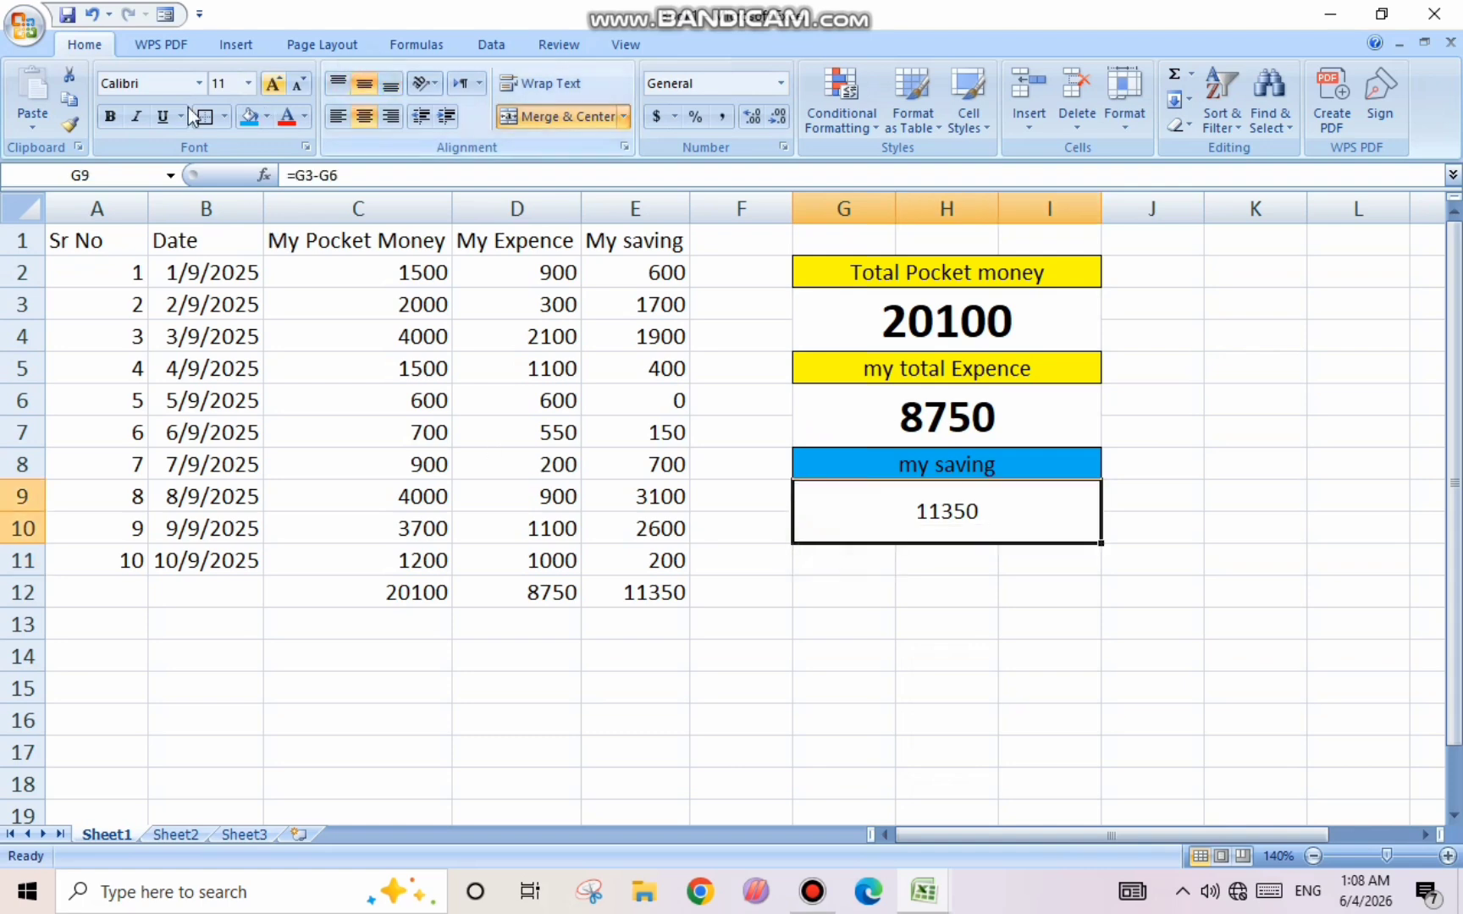
pyautogui.click(269, 86)
pyautogui.click(269, 87)
pyautogui.click(269, 86)
pyautogui.click(269, 86)
pyautogui.click(269, 87)
pyautogui.click(269, 87)
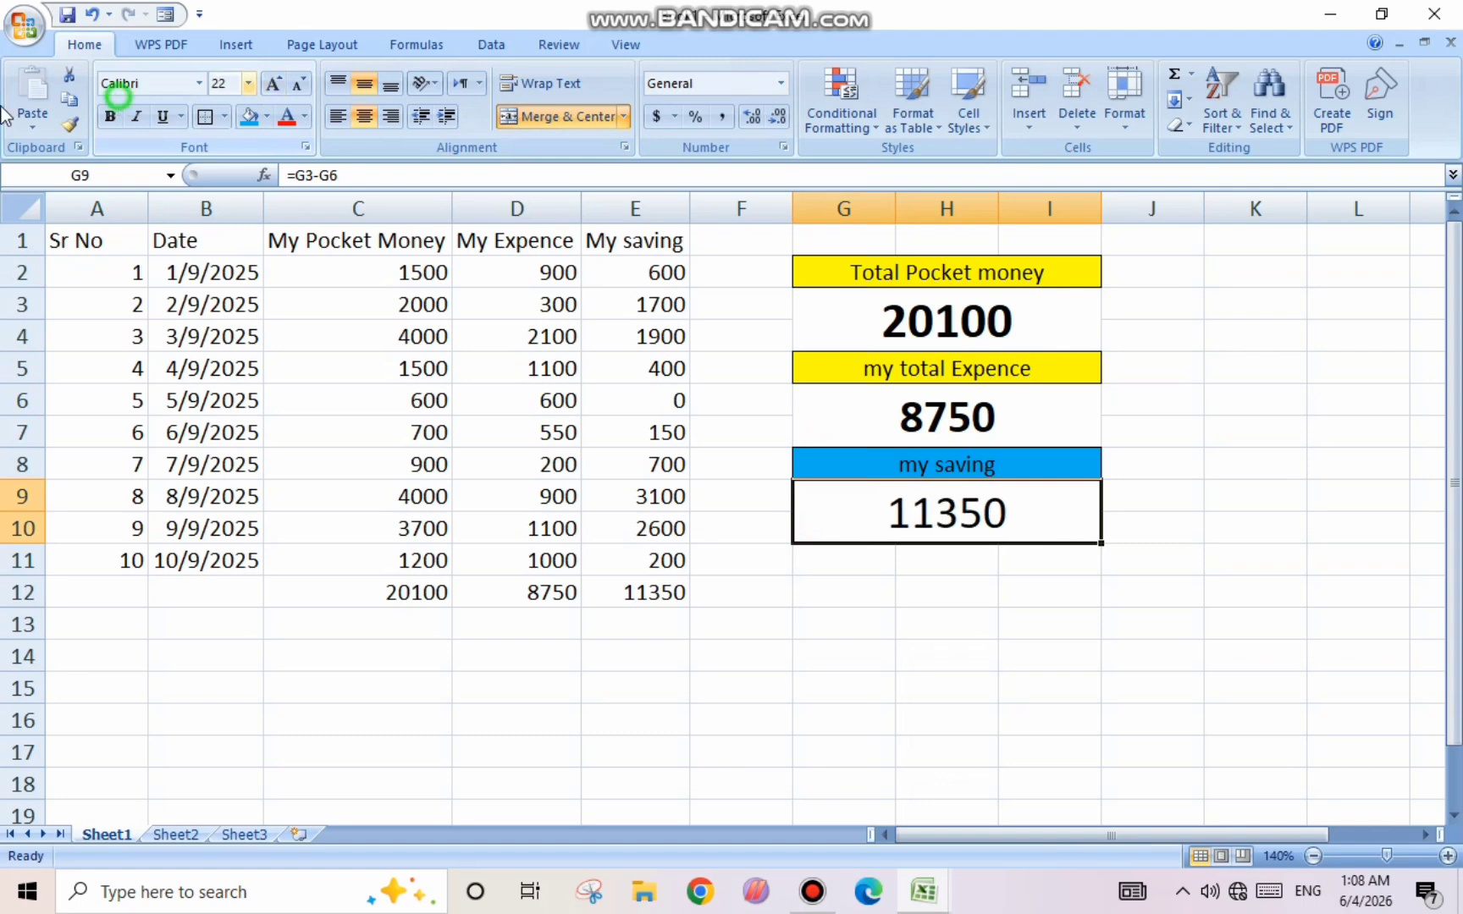
pyautogui.click(109, 116)
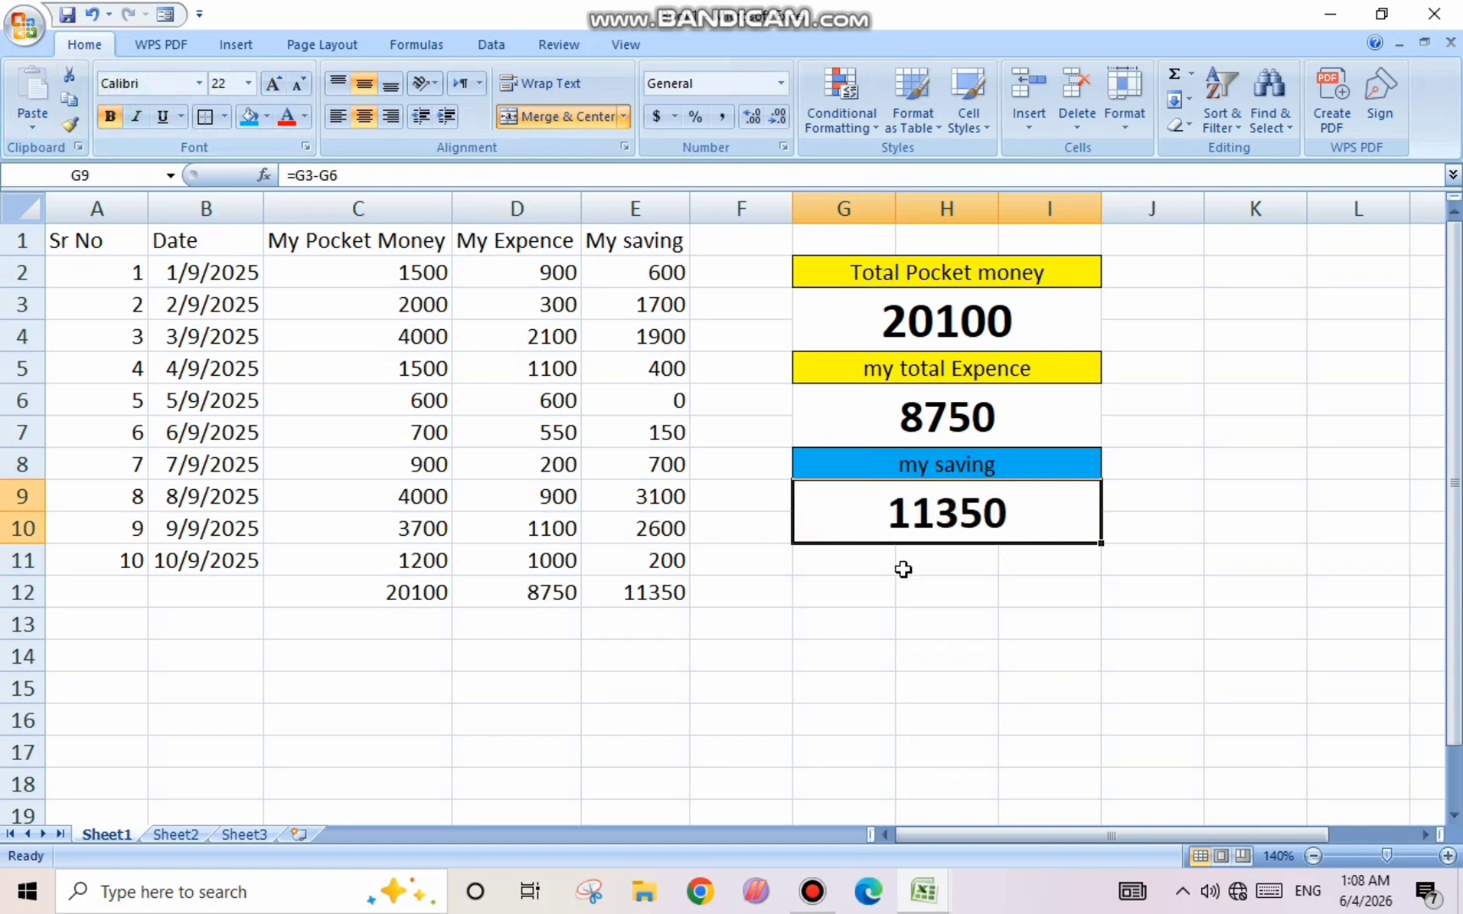
pyautogui.click(960, 593)
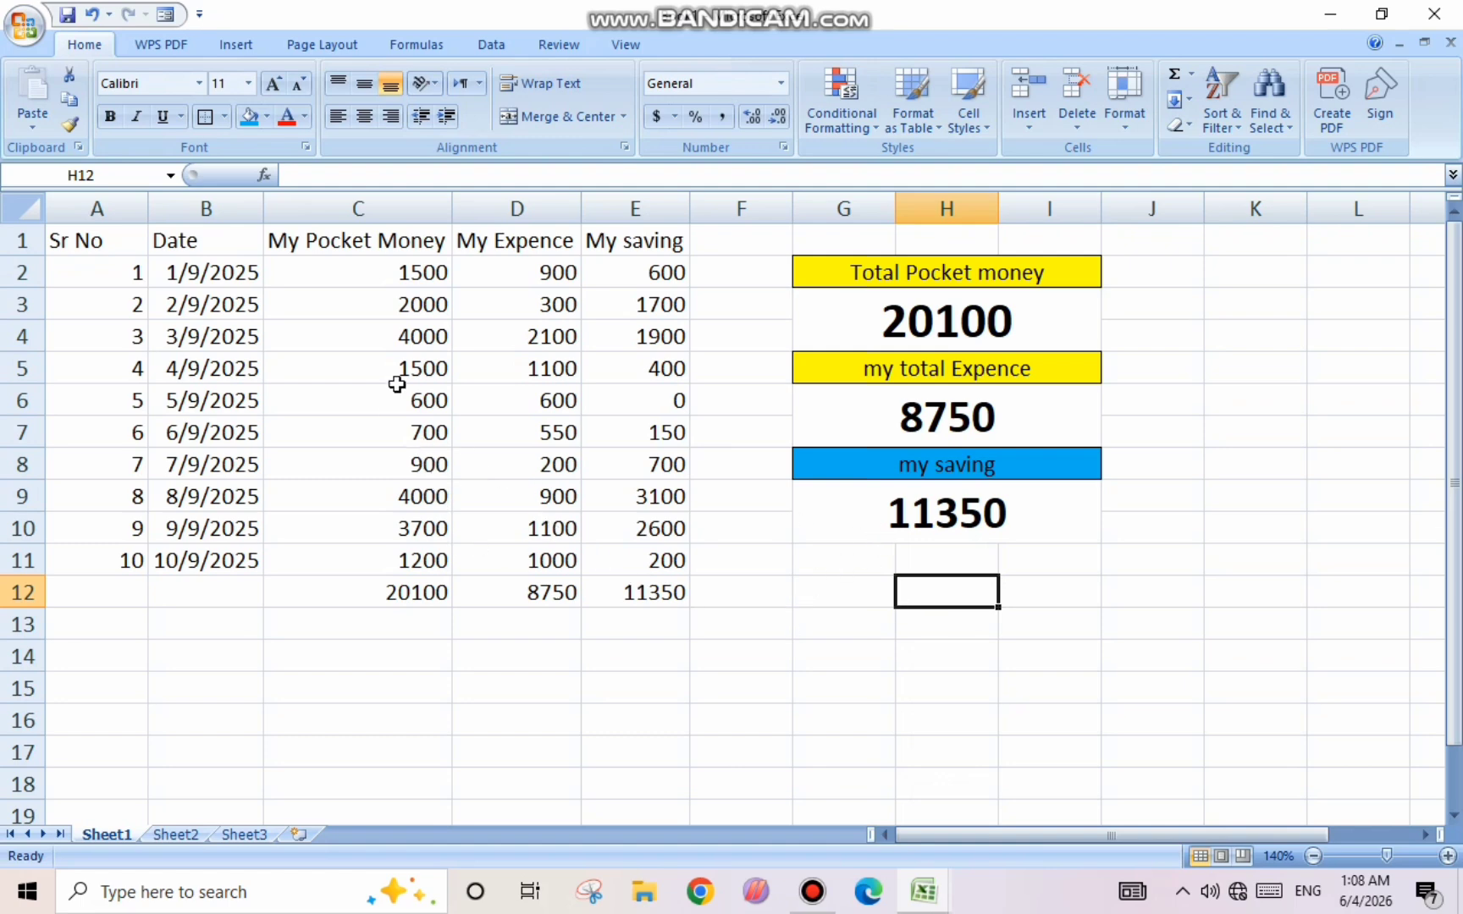
# - Change the pocket money amount for 3/9/2025 in C4 to 2000
pyautogui.click(404, 333)
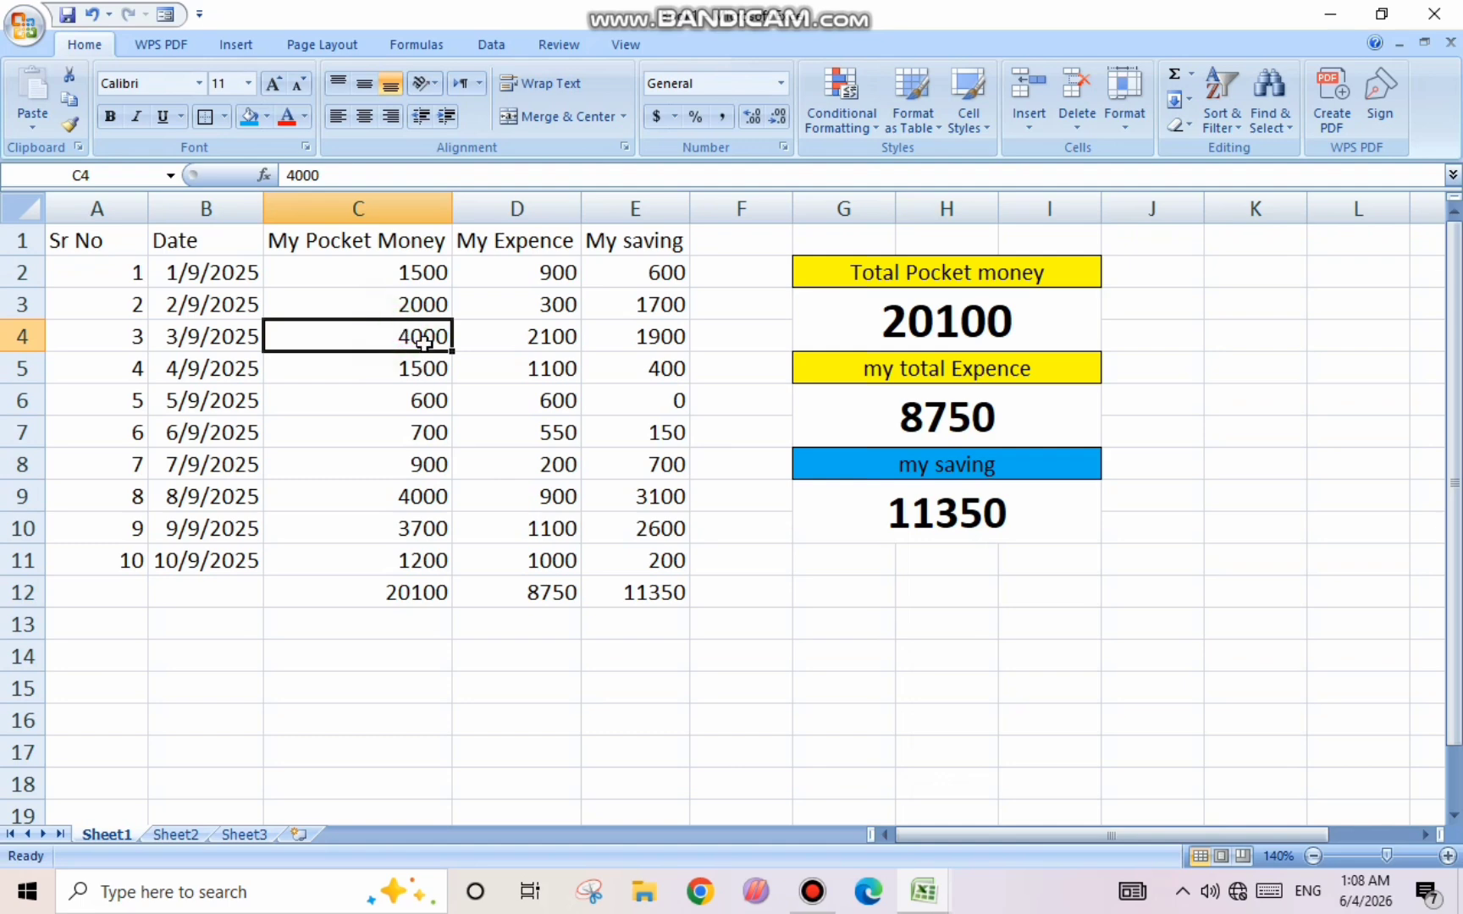
pyautogui.doubleClick(426, 339)
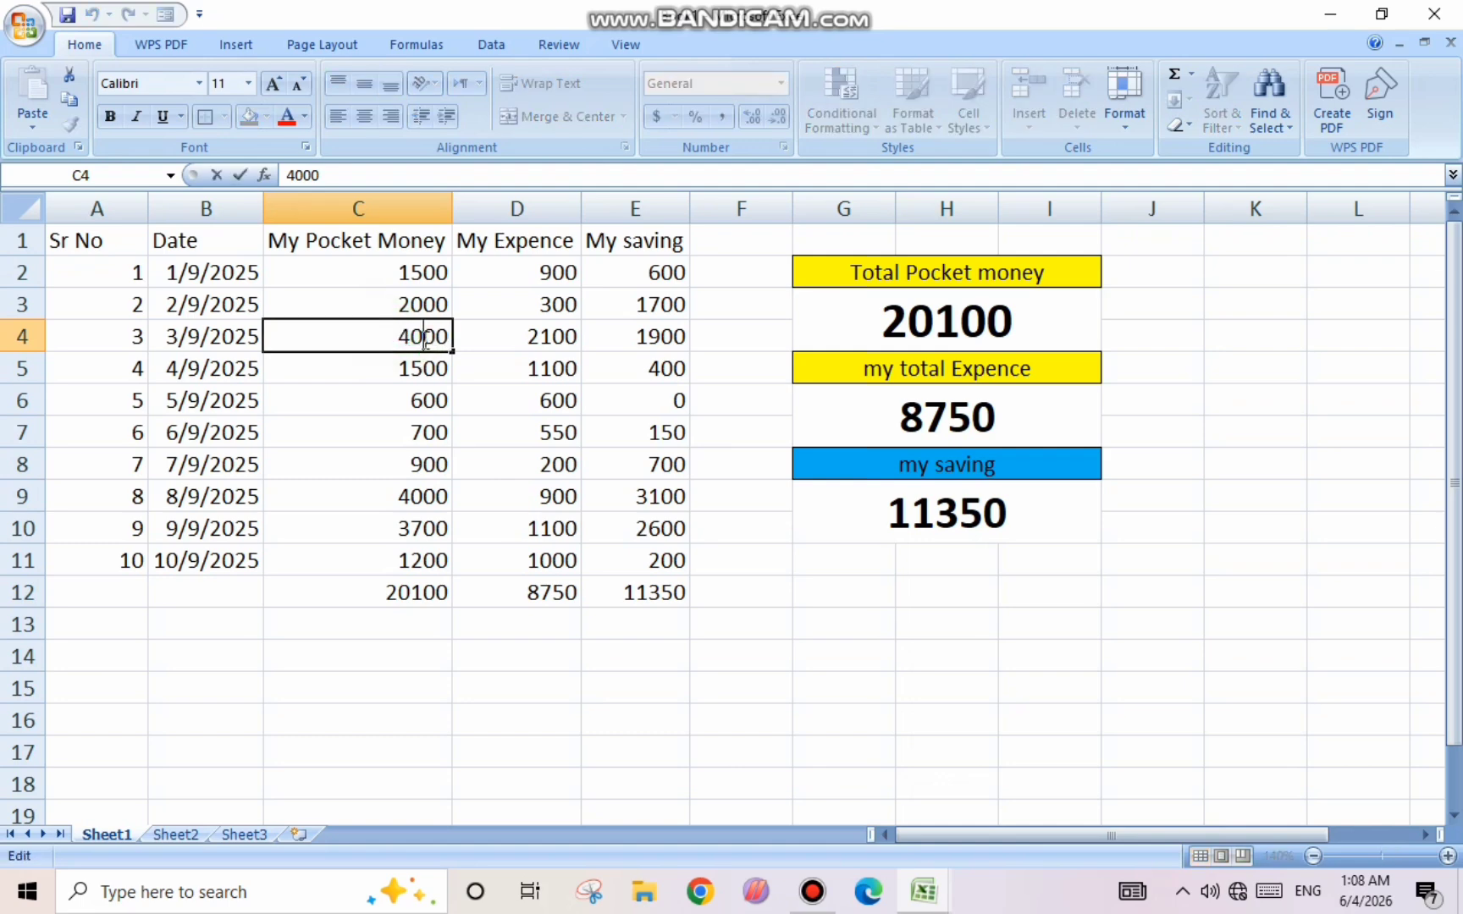
pyautogui.click(414, 337)
pyautogui.press('BackSpace')
pyautogui.write('2')
pyautogui.click(423, 392)
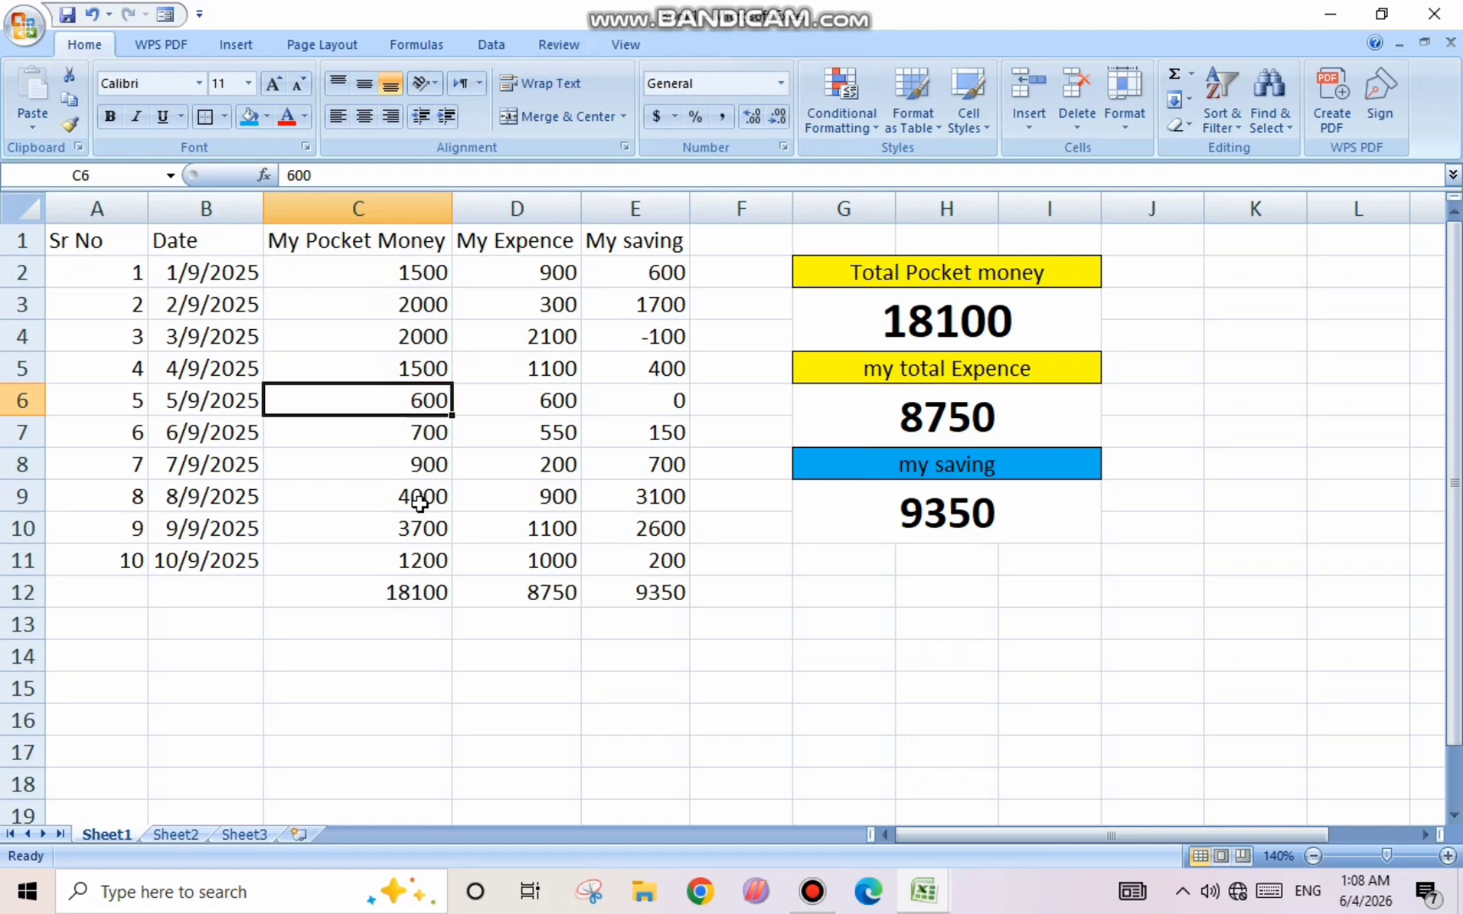
# - Change the pocket money amount for 6/9/2025 in C7 to 600
pyautogui.click(419, 432)
pyautogui.doubleClick(420, 431)
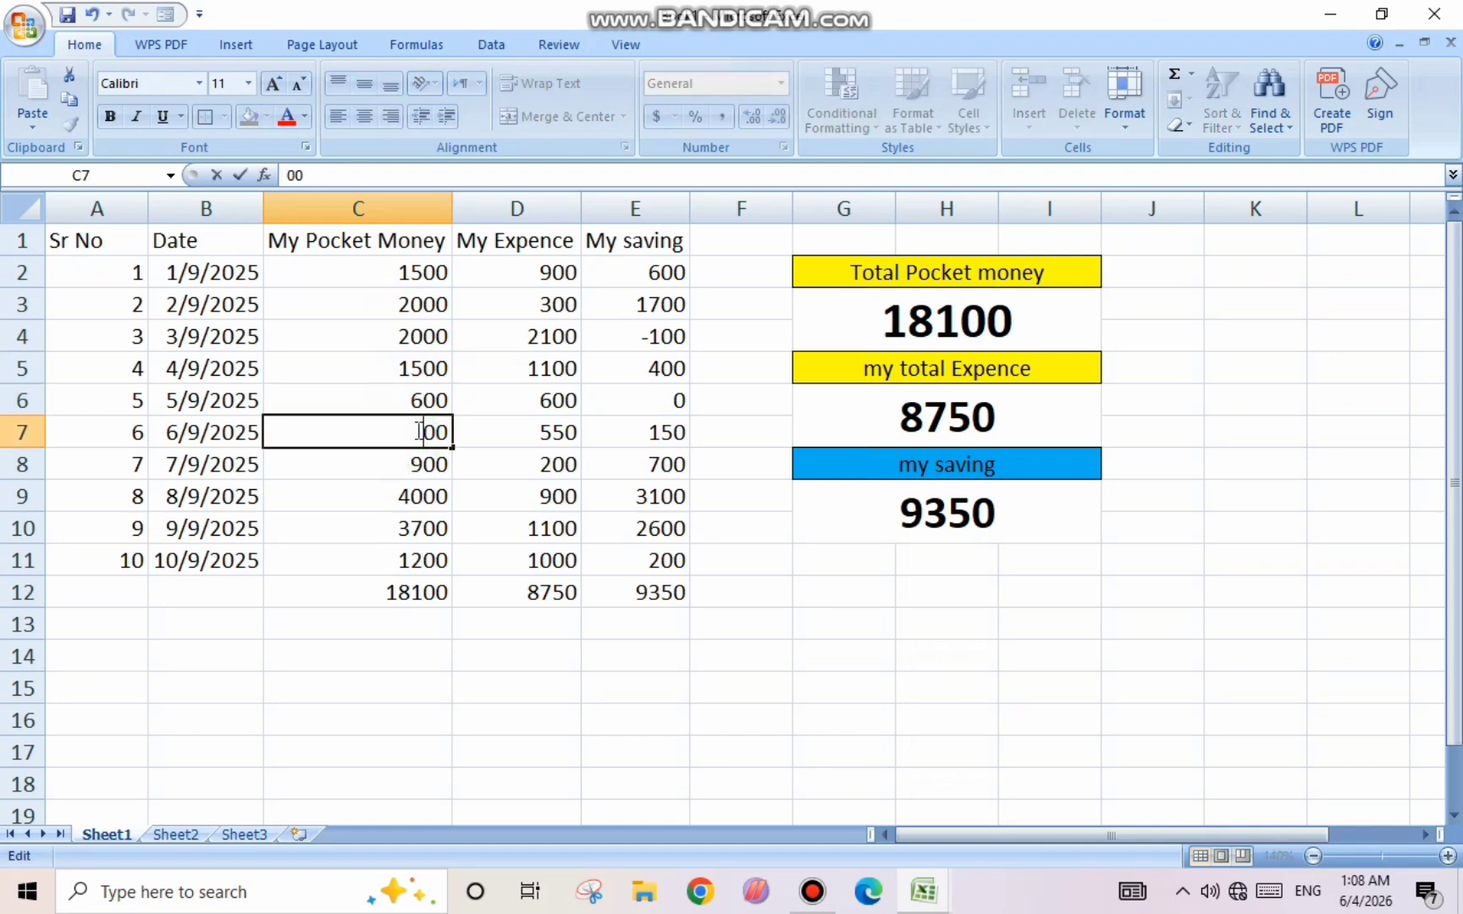
pyautogui.click(436, 533)
pyautogui.press('Down')
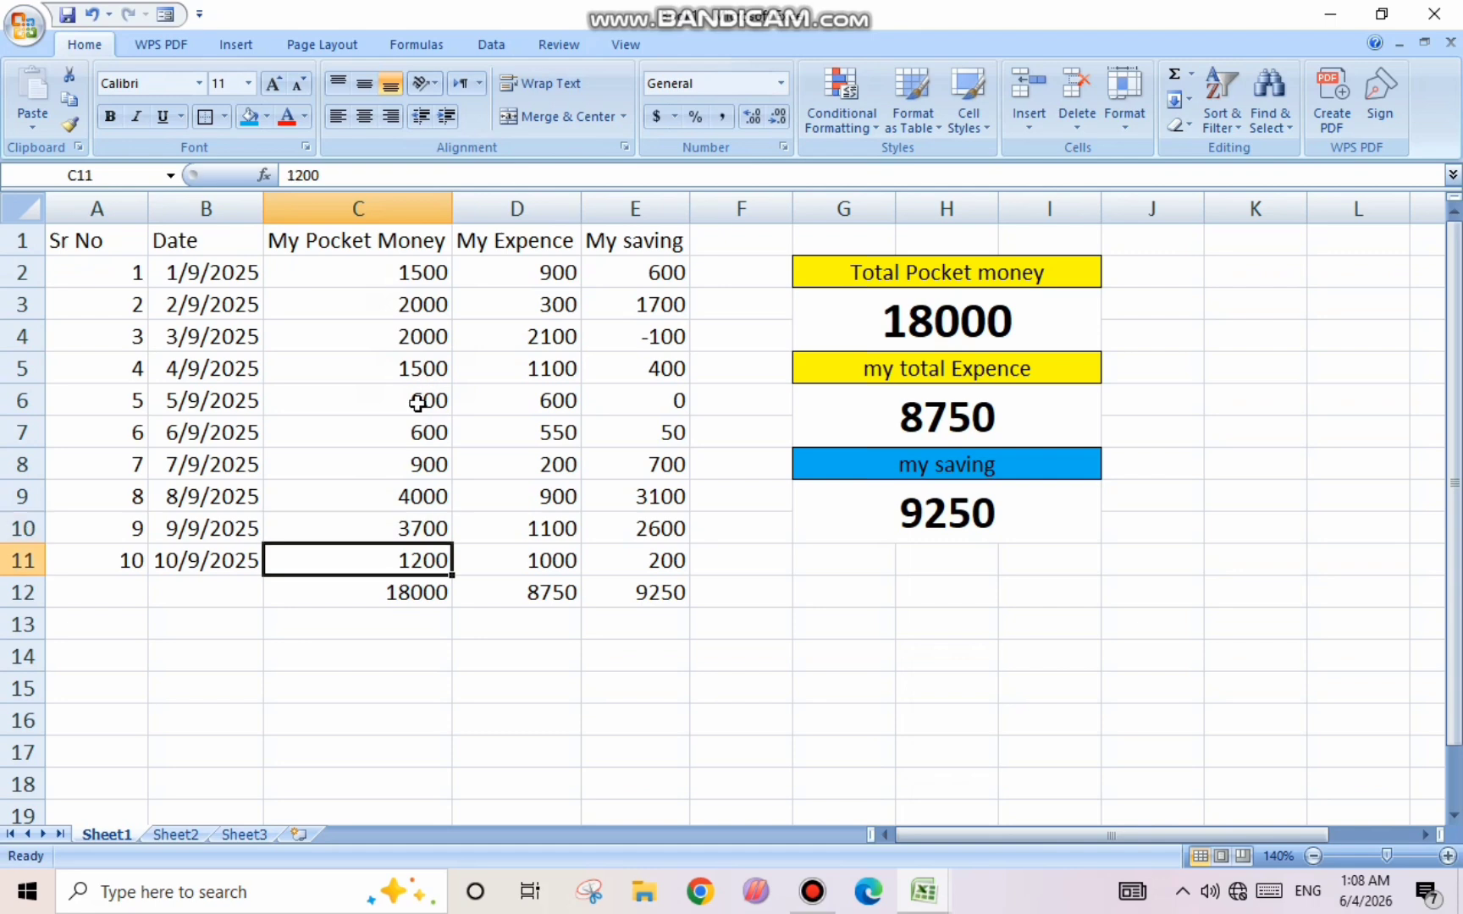
pyautogui.press('Up')
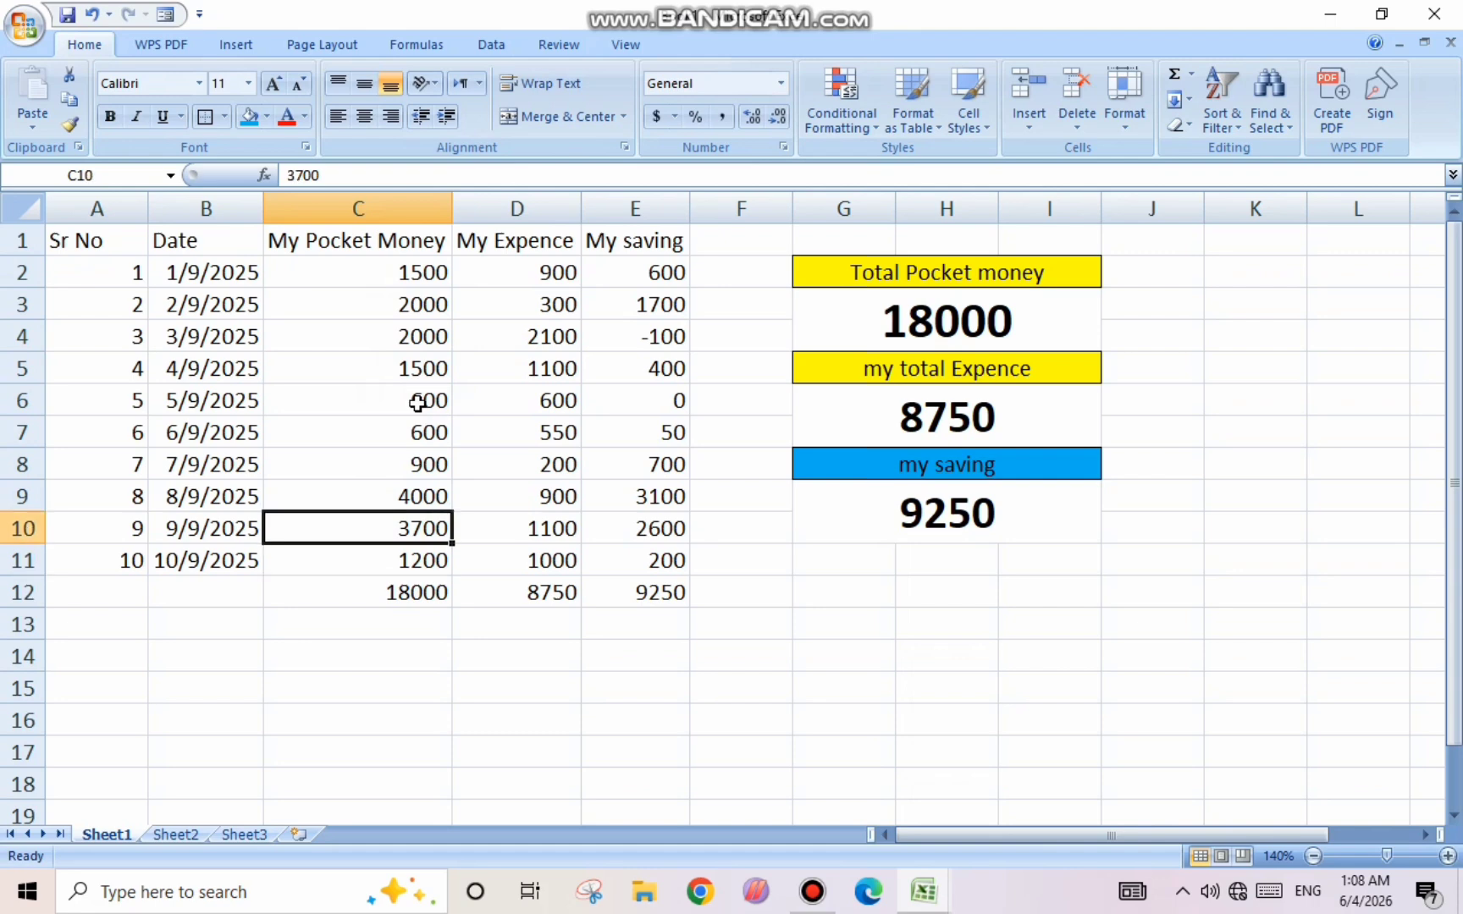
pyautogui.press('Up')
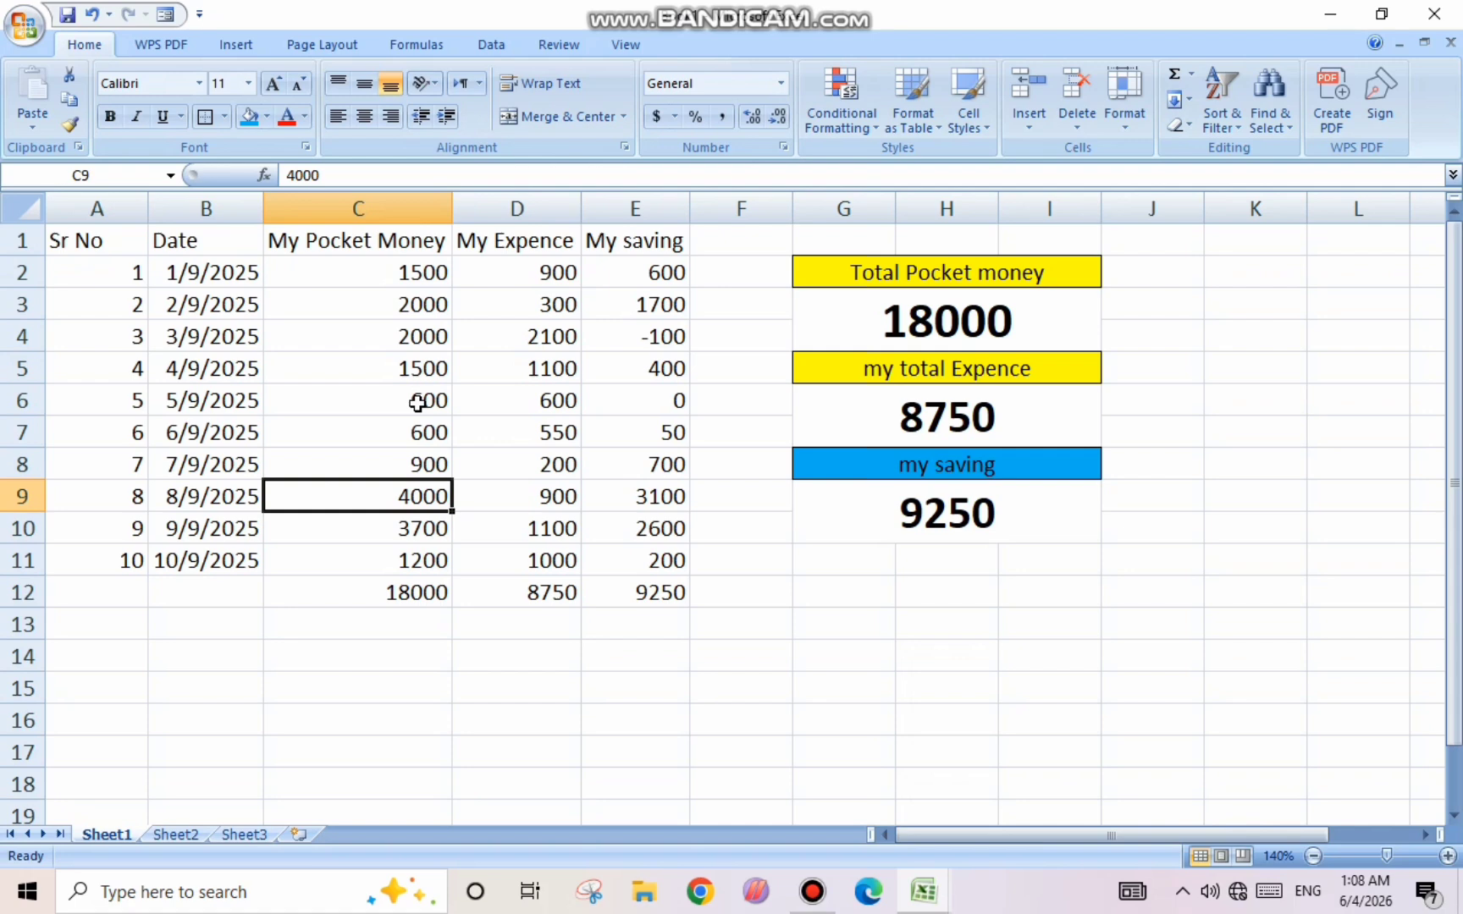
# - Change the expense amount for 5/9/2025 in D6 to 450
pyautogui.press('Up')
pyautogui.press('Right')
pyautogui.press('Right')
pyautogui.press('Up')
pyautogui.press('Left')
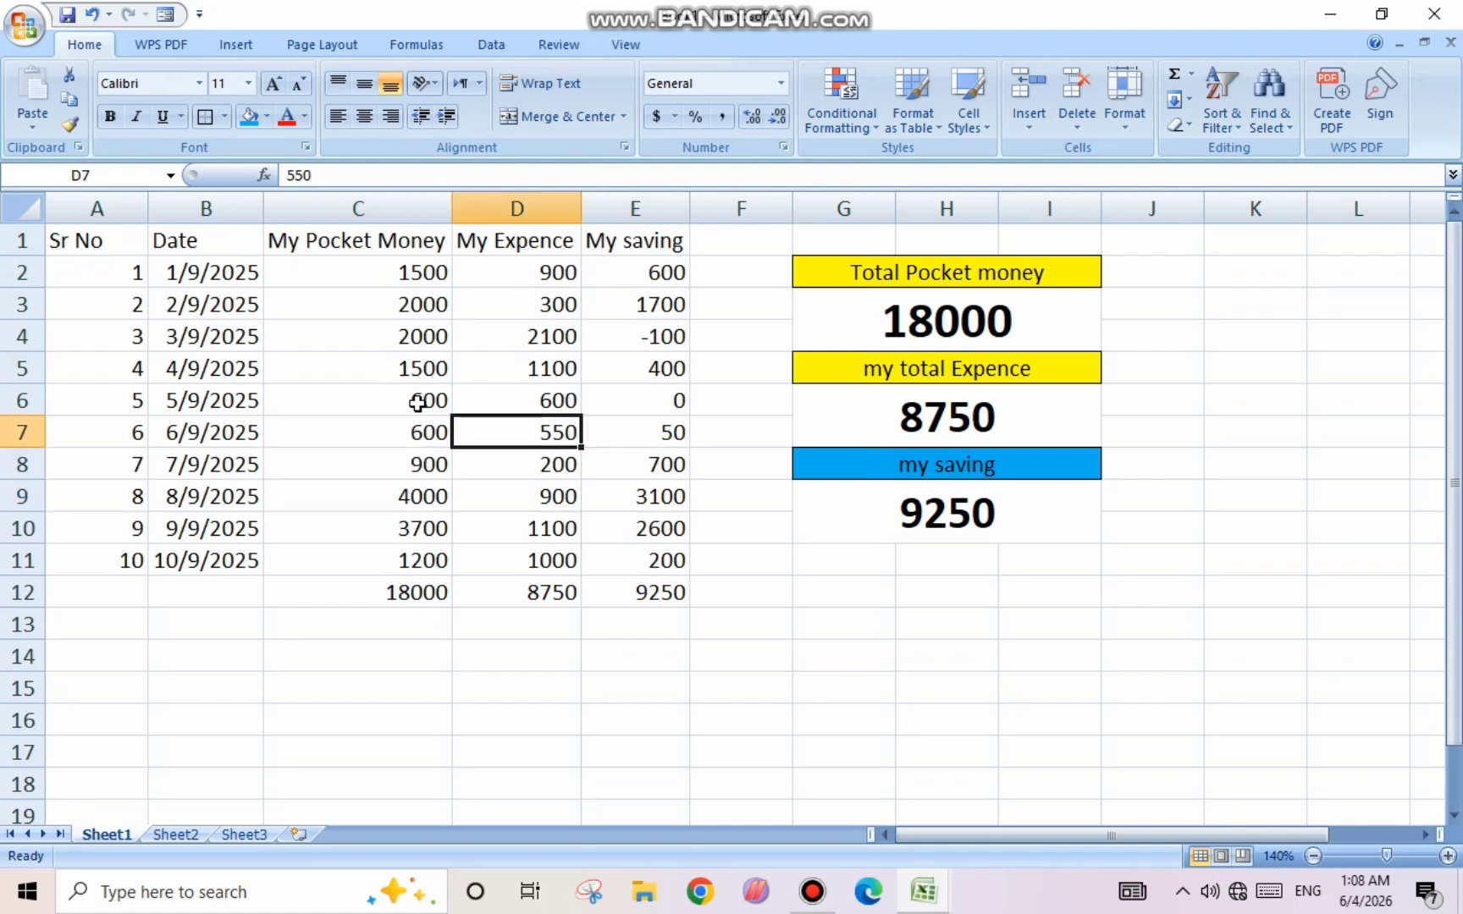
pyautogui.press('Up')
pyautogui.doubleClick(553, 400)
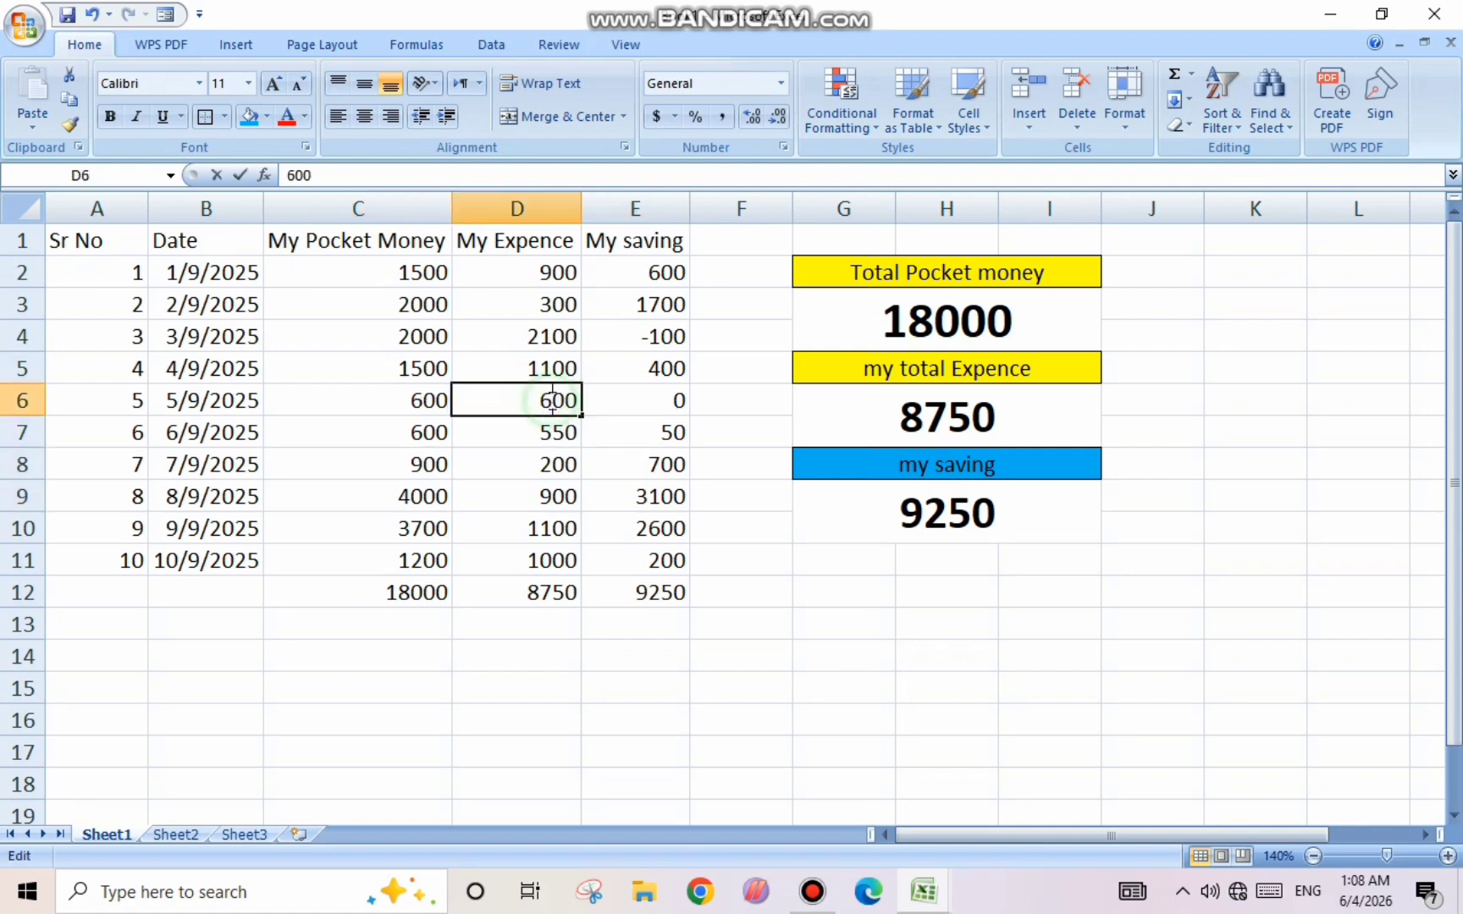
pyautogui.press('BackSpace')
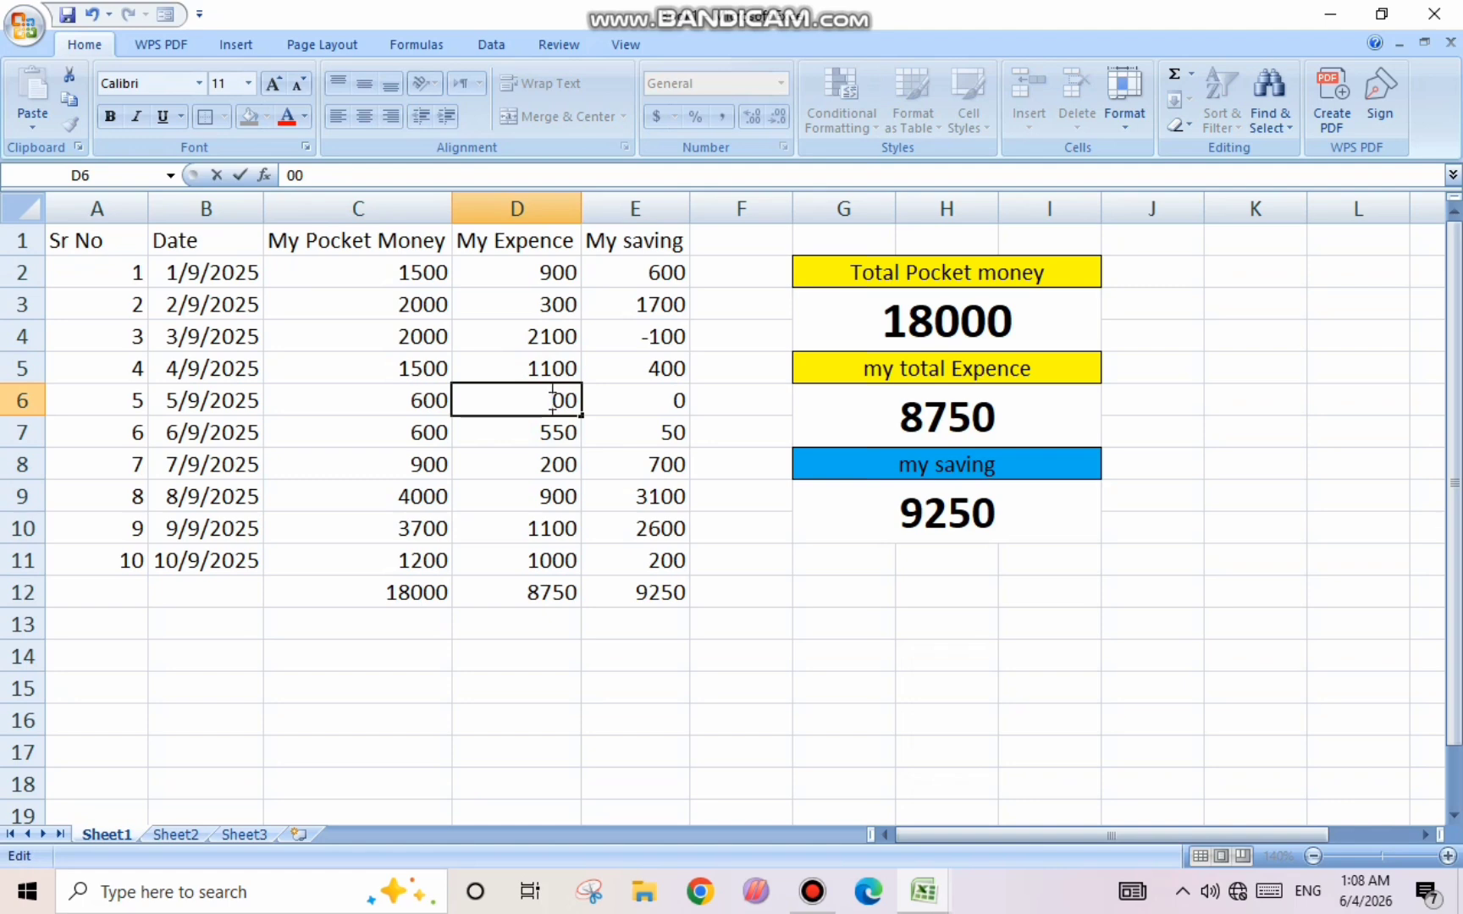
pyautogui.write('45')
pyautogui.press('Delete')
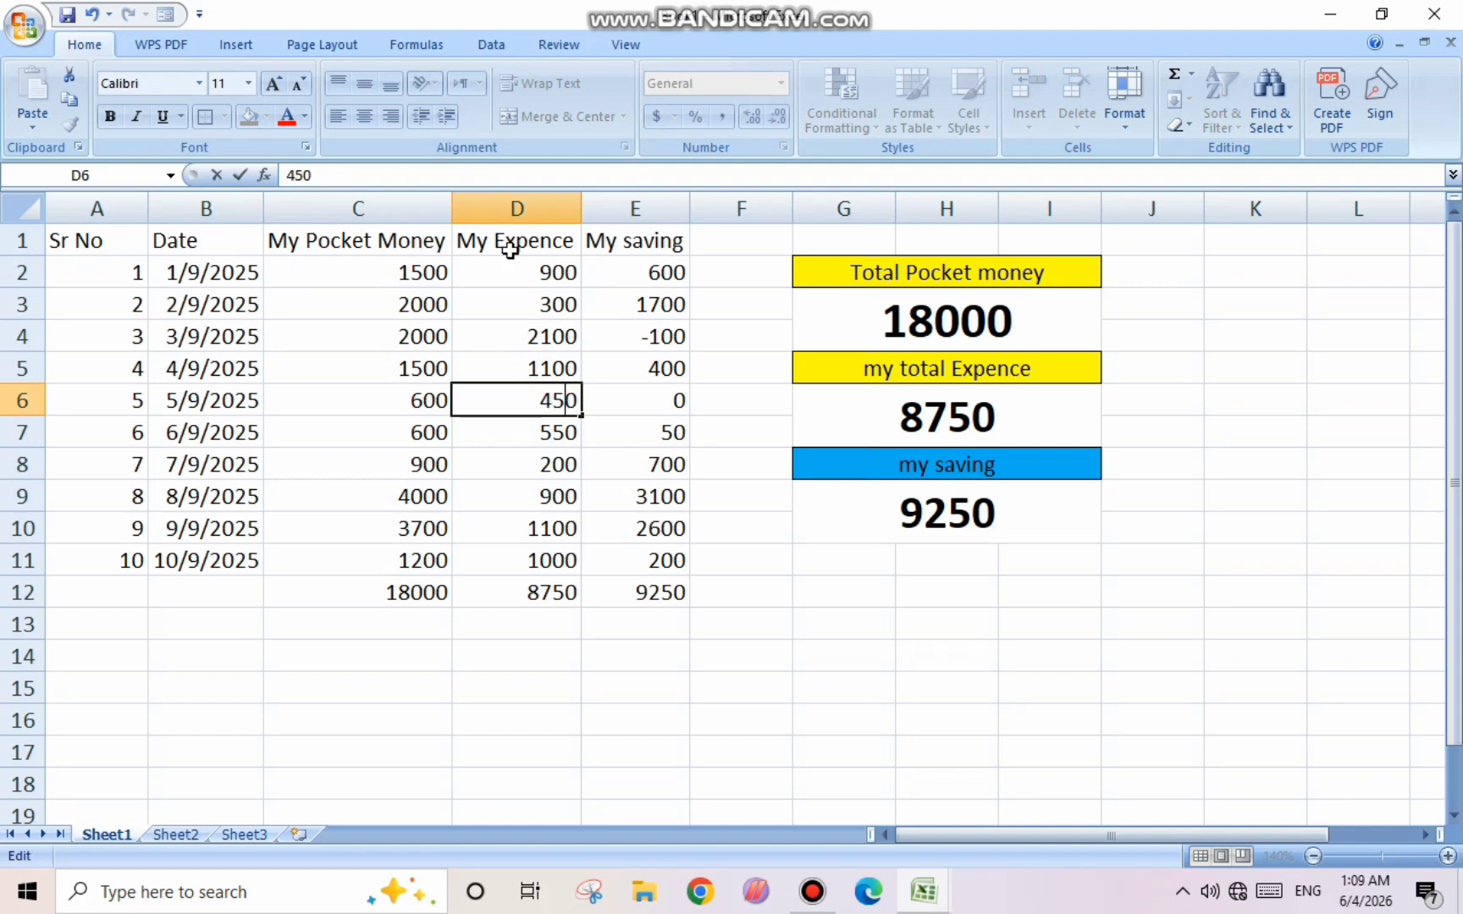
# - Change the expense amount for 1/9/2025 in D2 to 700
pyautogui.click(550, 272)
pyautogui.doubleClick(555, 272)
pyautogui.press('BackSpace')
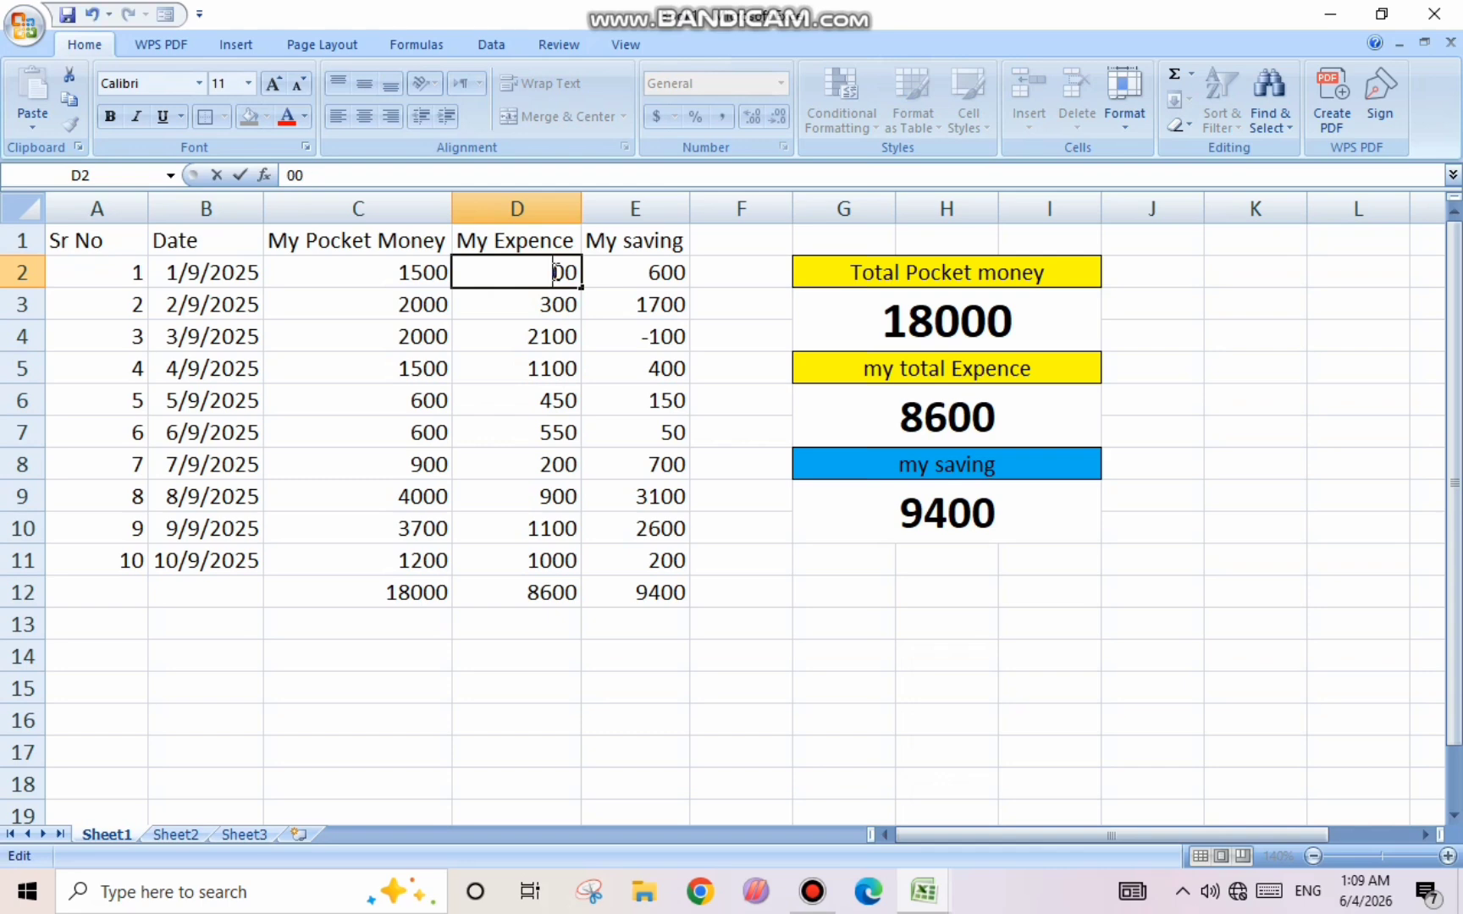
pyautogui.write('7')
pyautogui.click(727, 627)
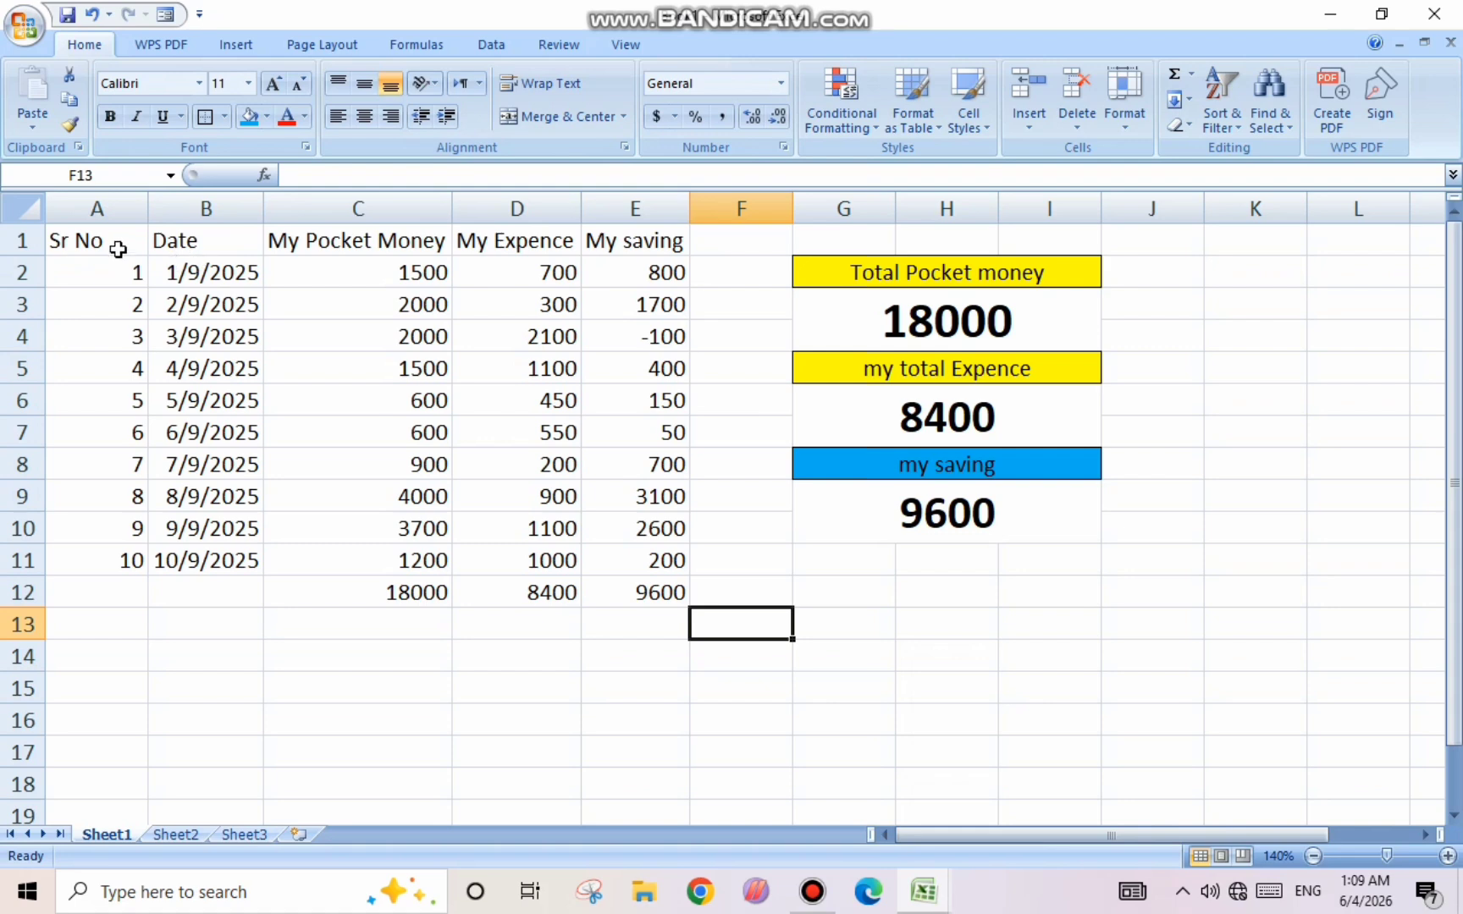
# - Center the contents of the whole table A1:E12 horizontally and middle-align them vertically
pyautogui.moveTo(88, 239); pyautogui.dragTo(650, 597)
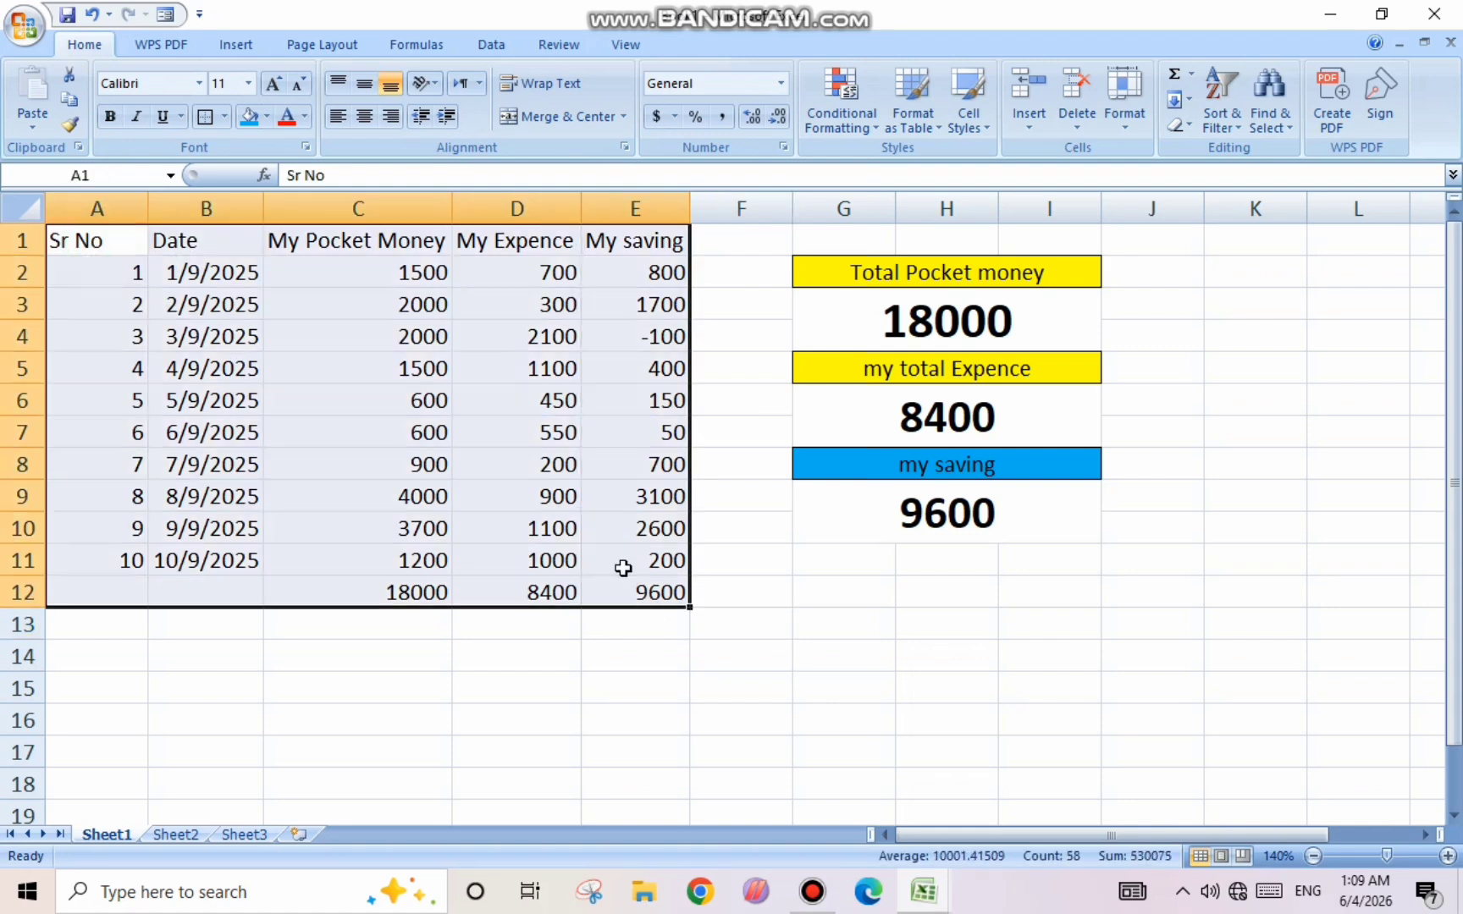
pyautogui.click(373, 119)
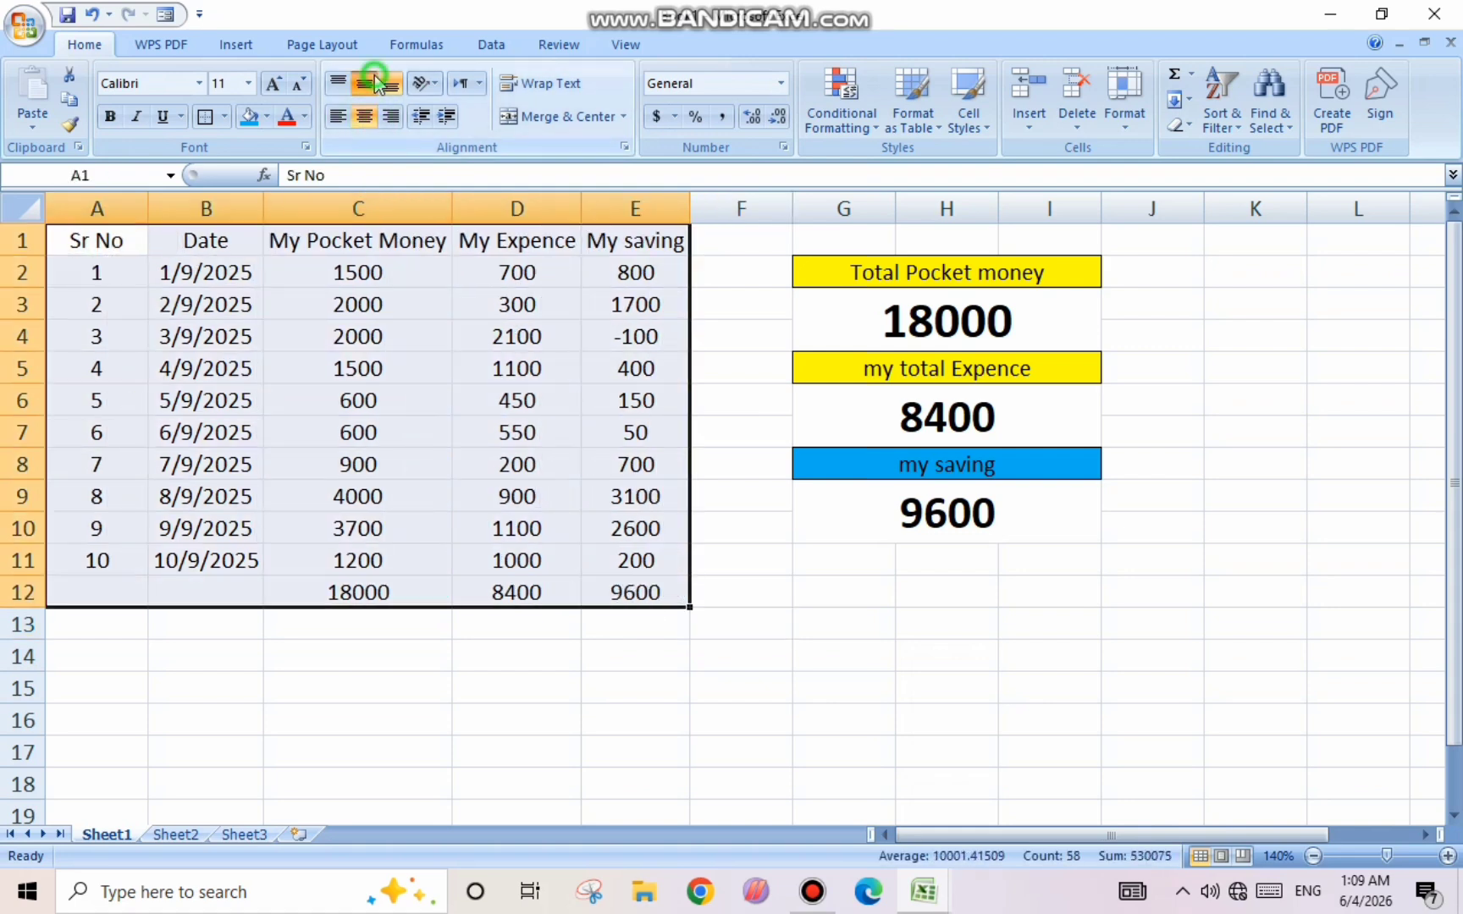
pyautogui.click(373, 78)
pyautogui.click(767, 561)
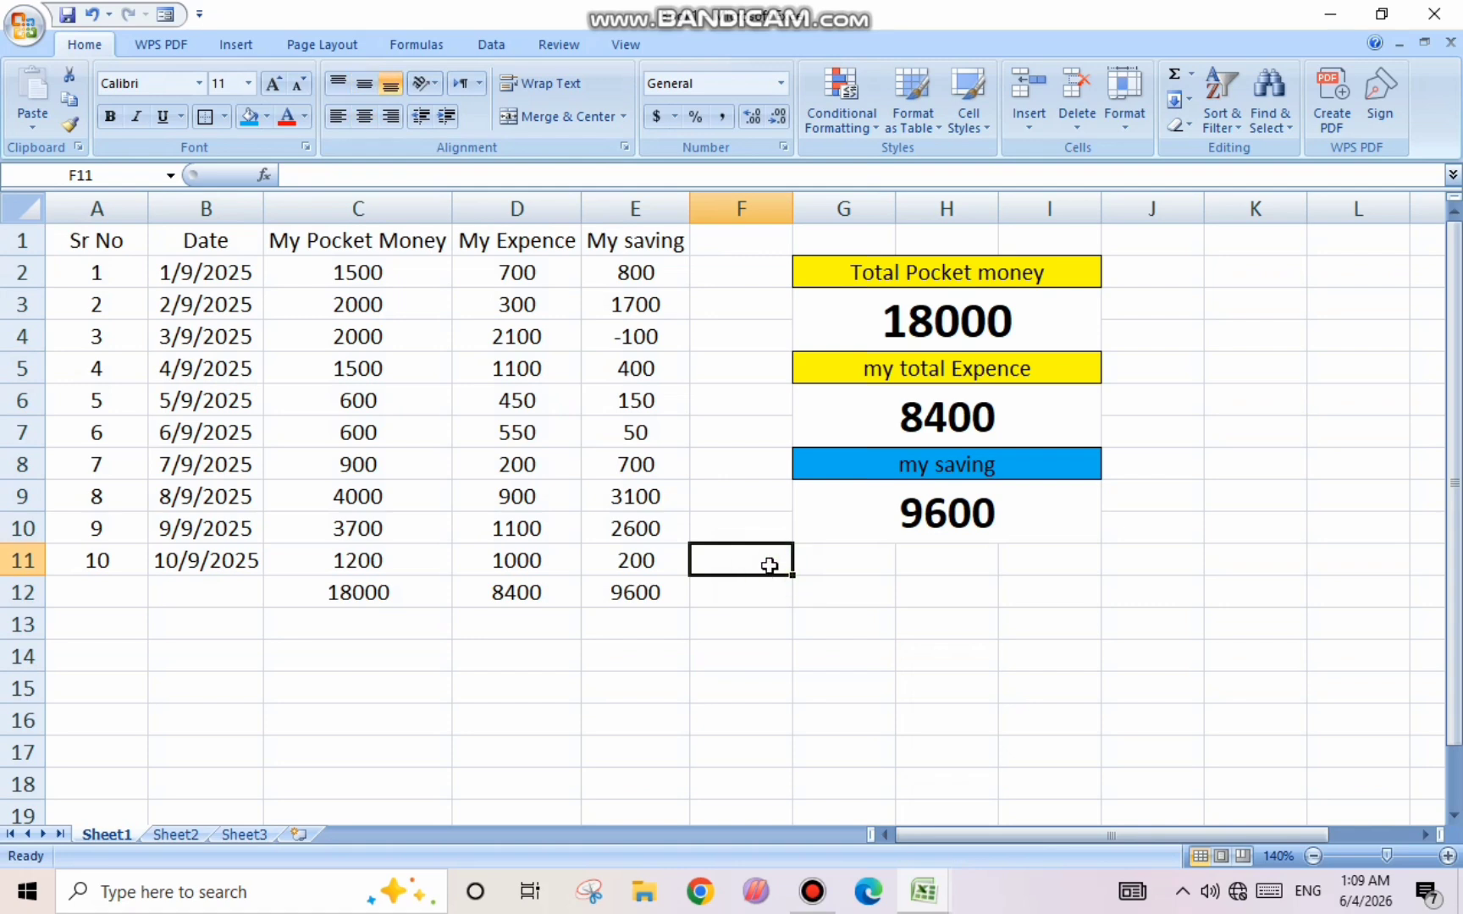
pyautogui.click(808, 654)
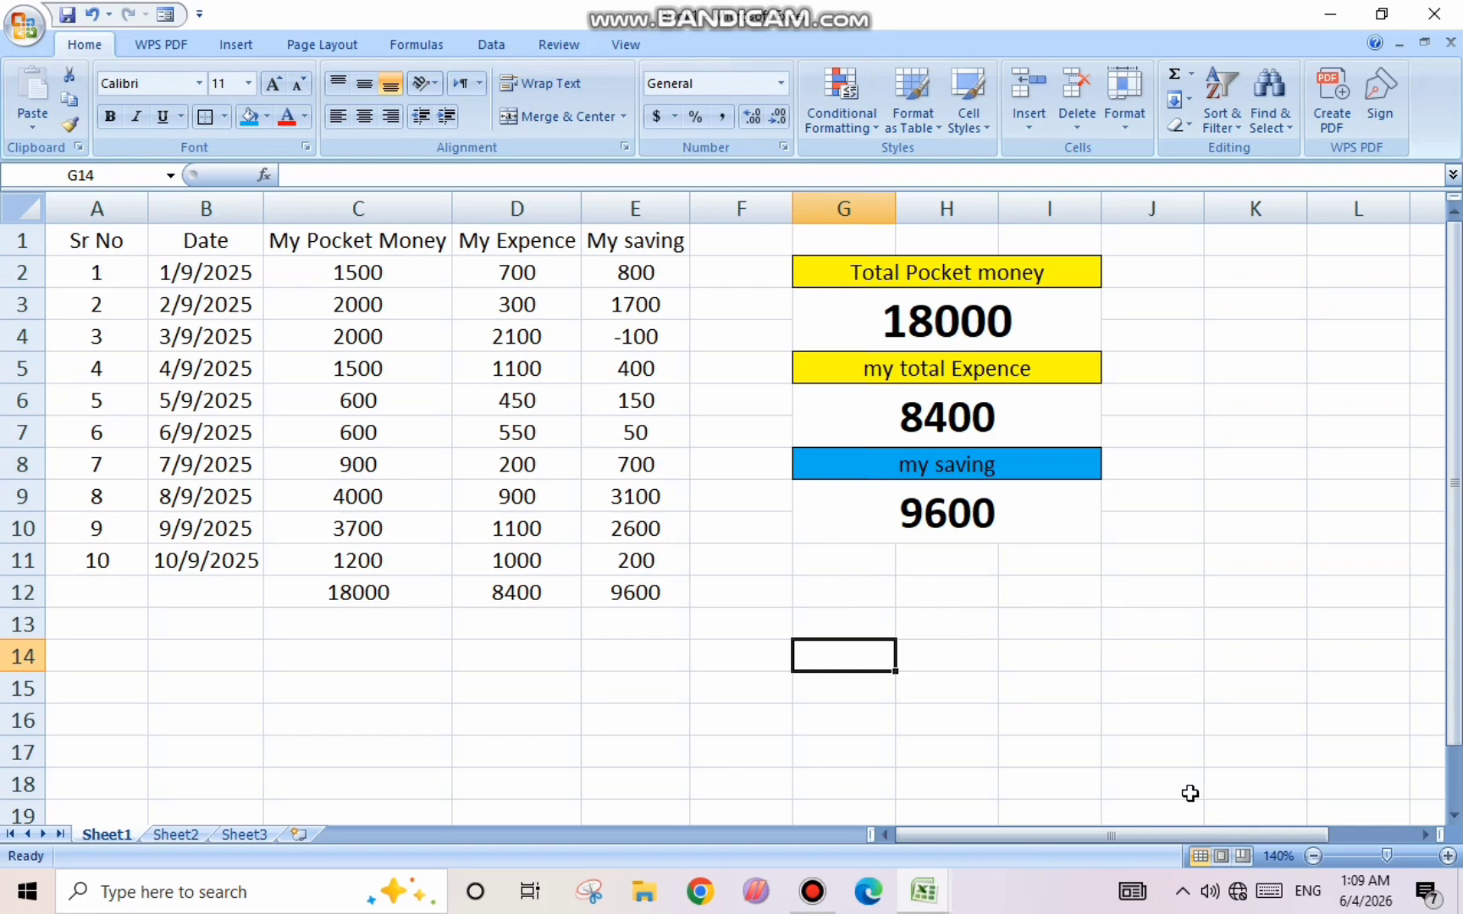
pyautogui.moveTo(1096, 832); pyautogui.dragTo(1128, 836)
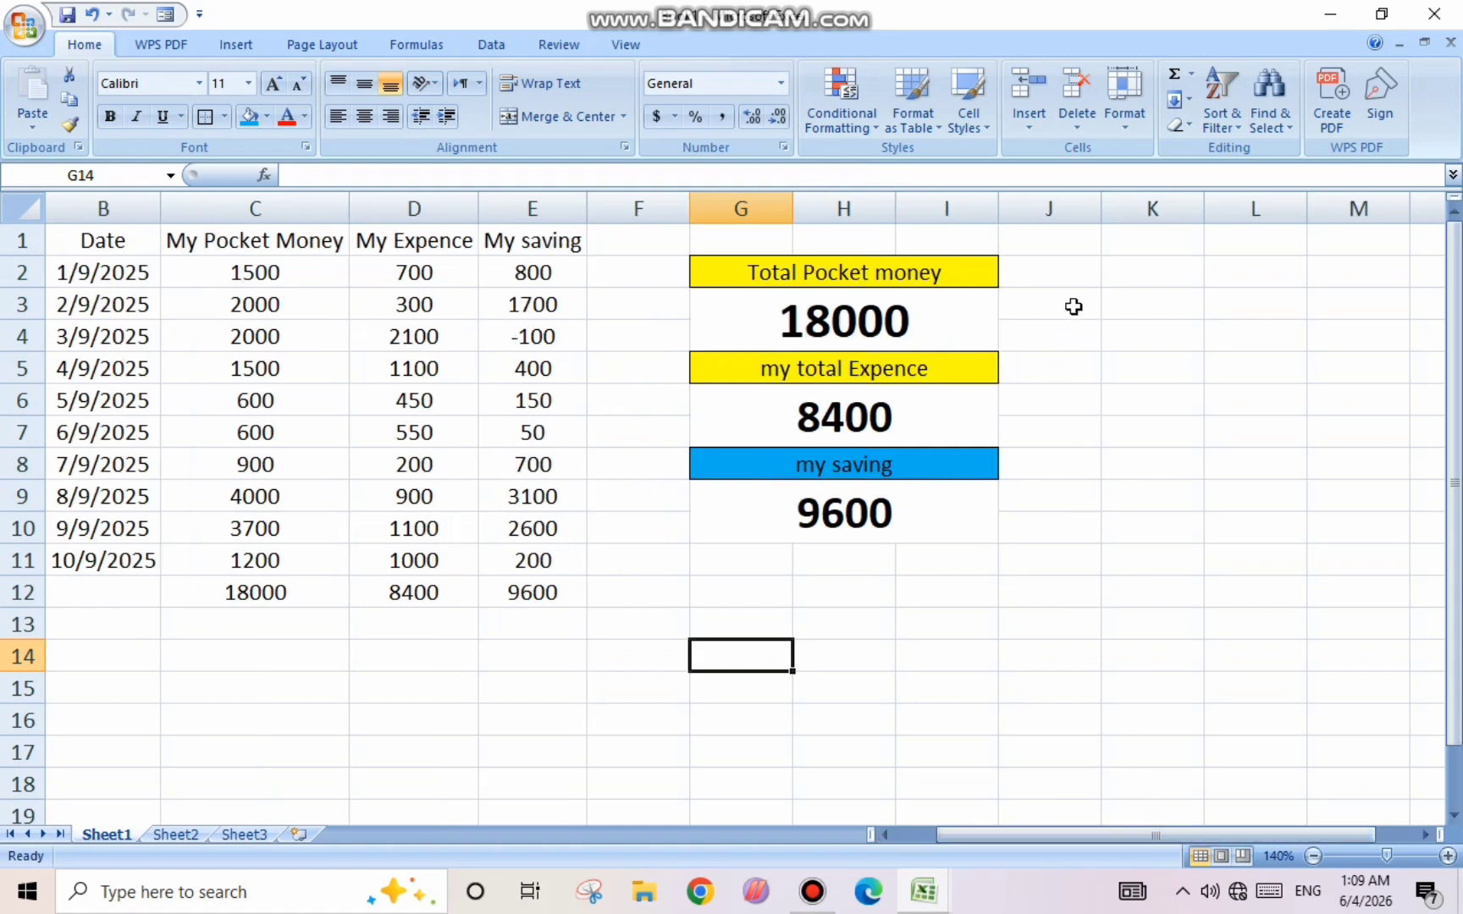
pyautogui.click(1054, 268)
pyautogui.click(1047, 313)
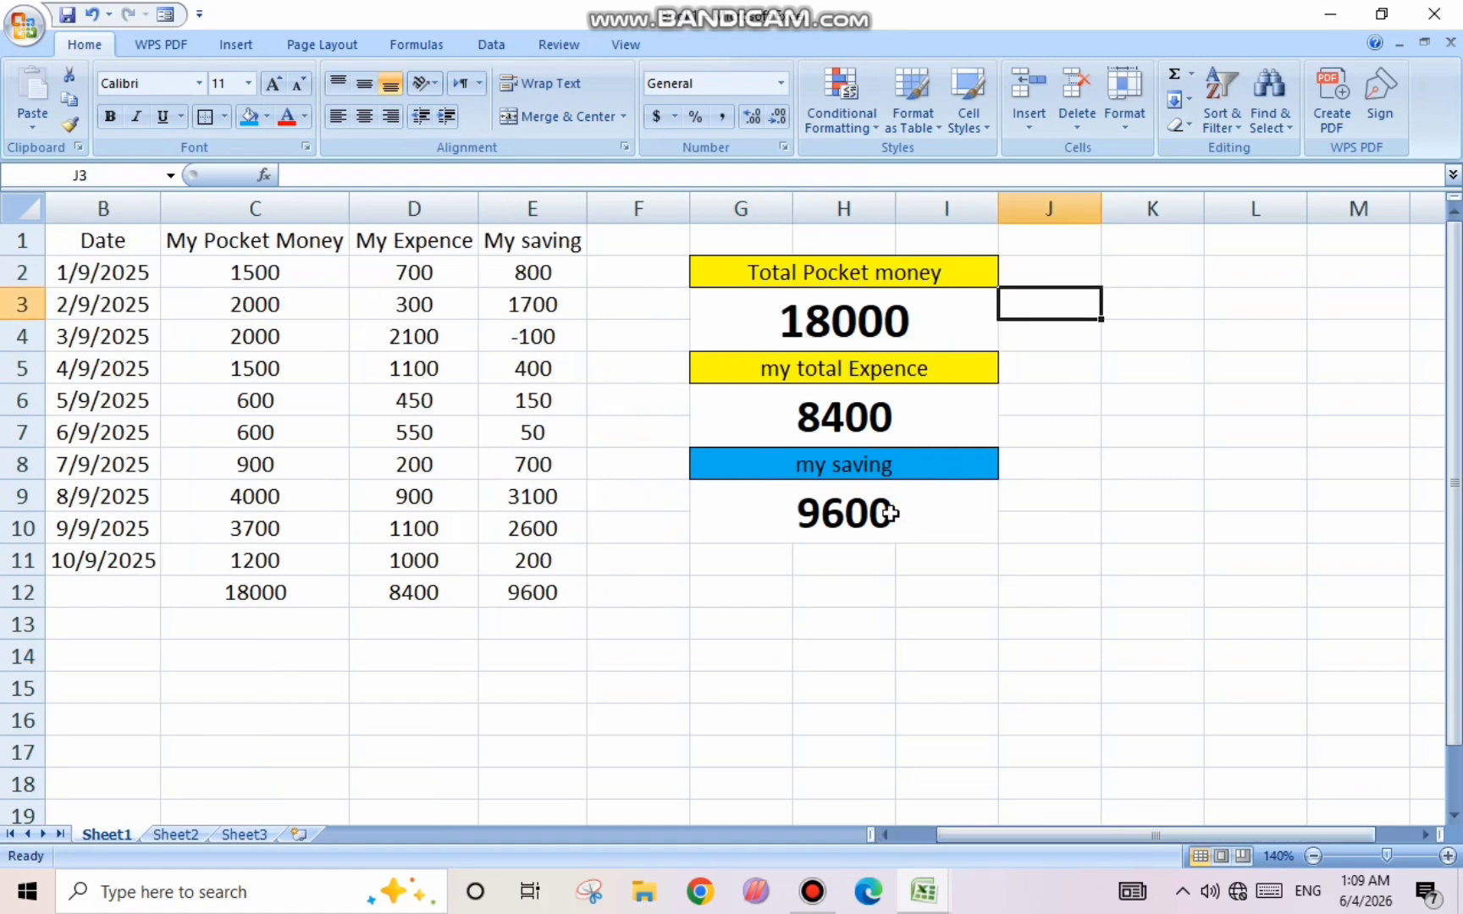
pyautogui.click(851, 550)
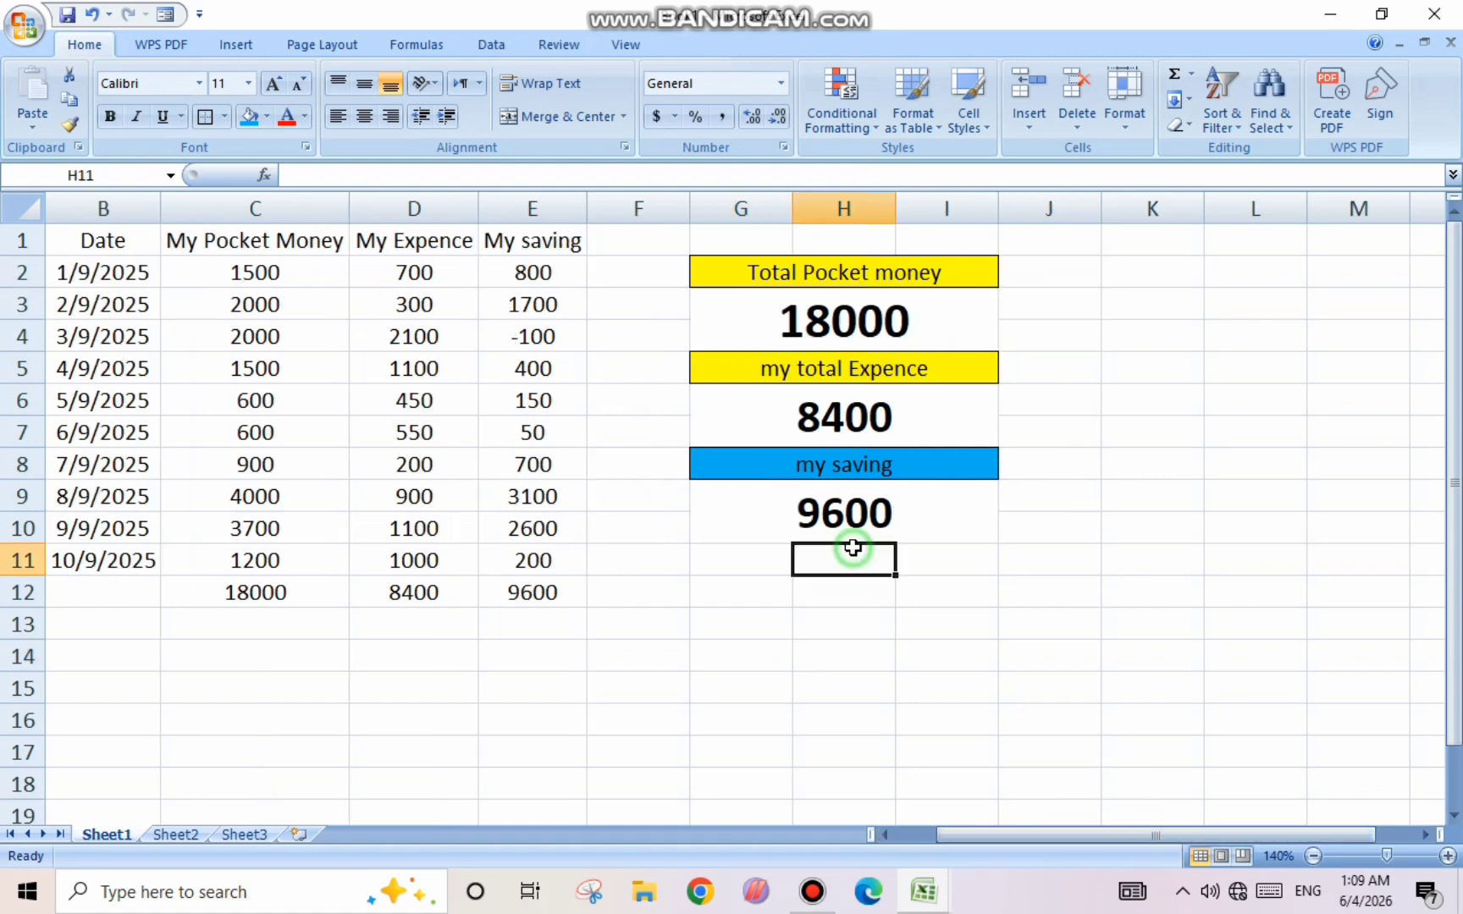
pyautogui.click(1065, 374)
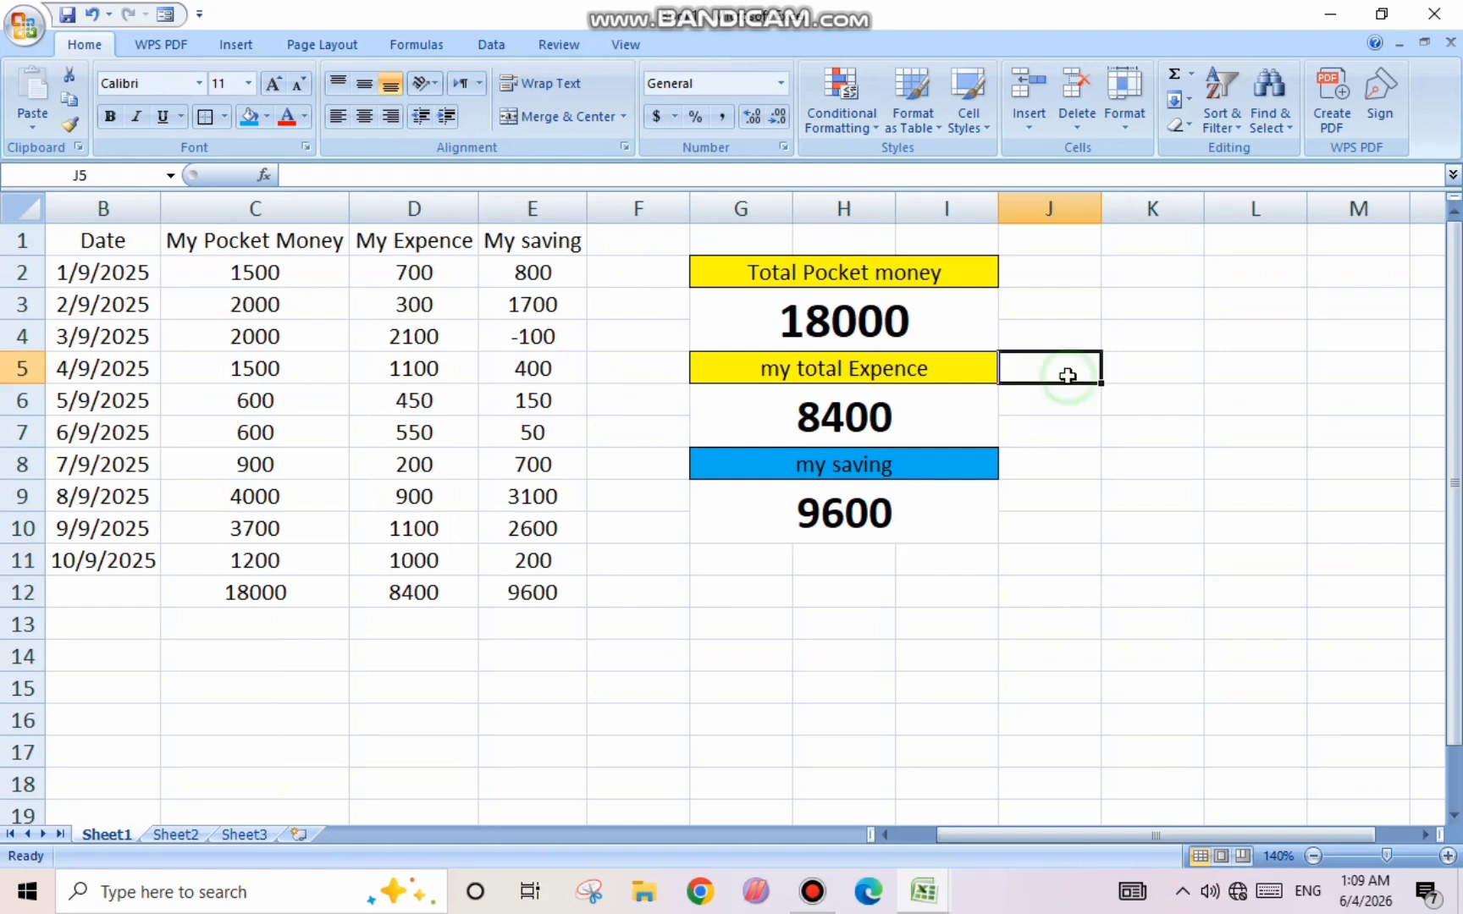
pyautogui.click(1131, 355)
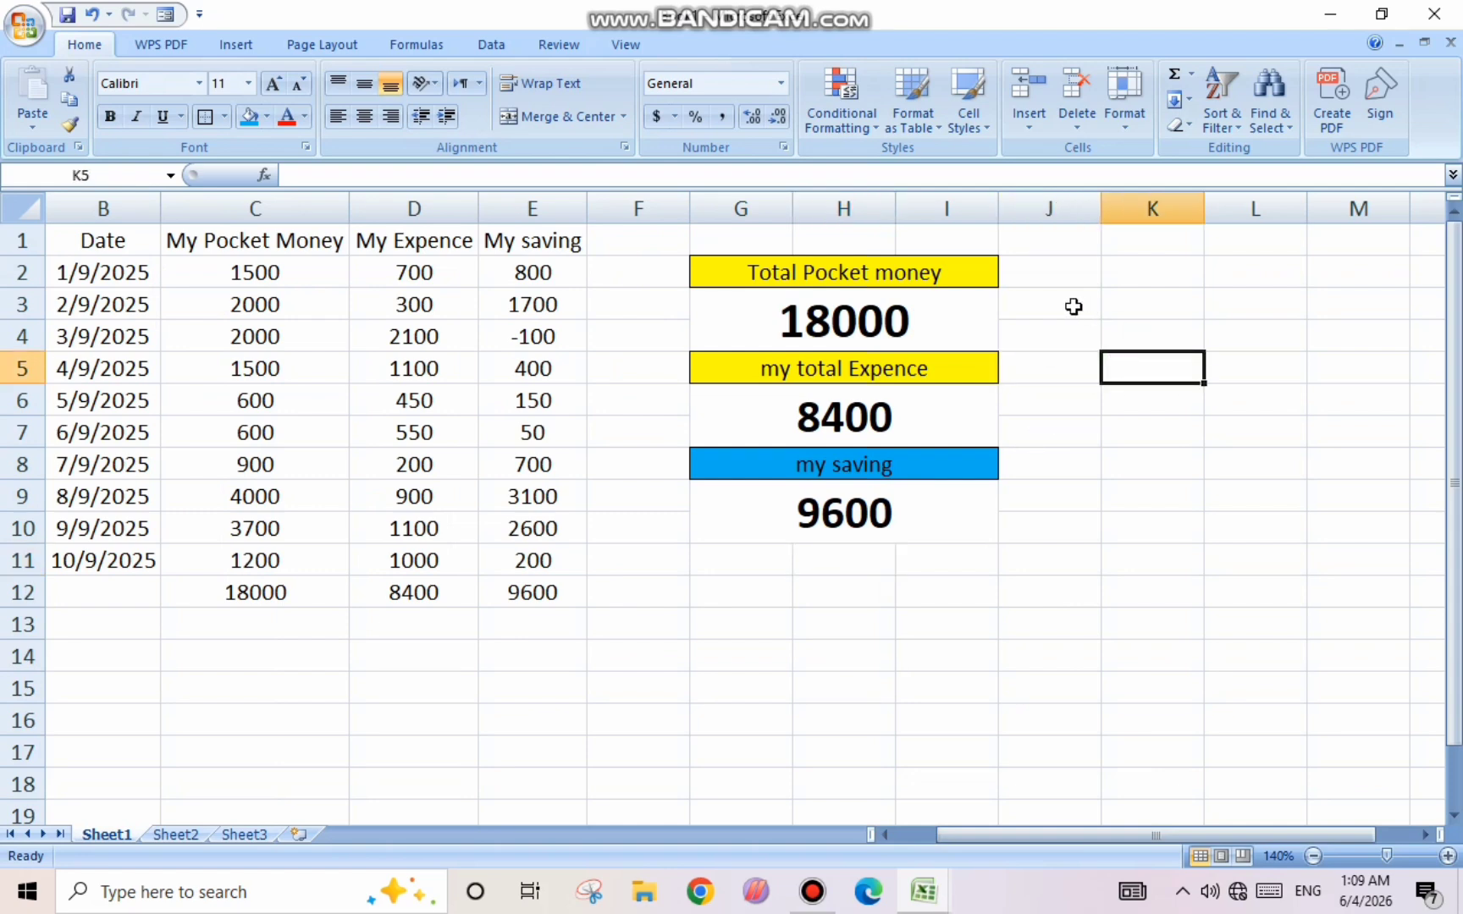
pyautogui.click(1063, 269)
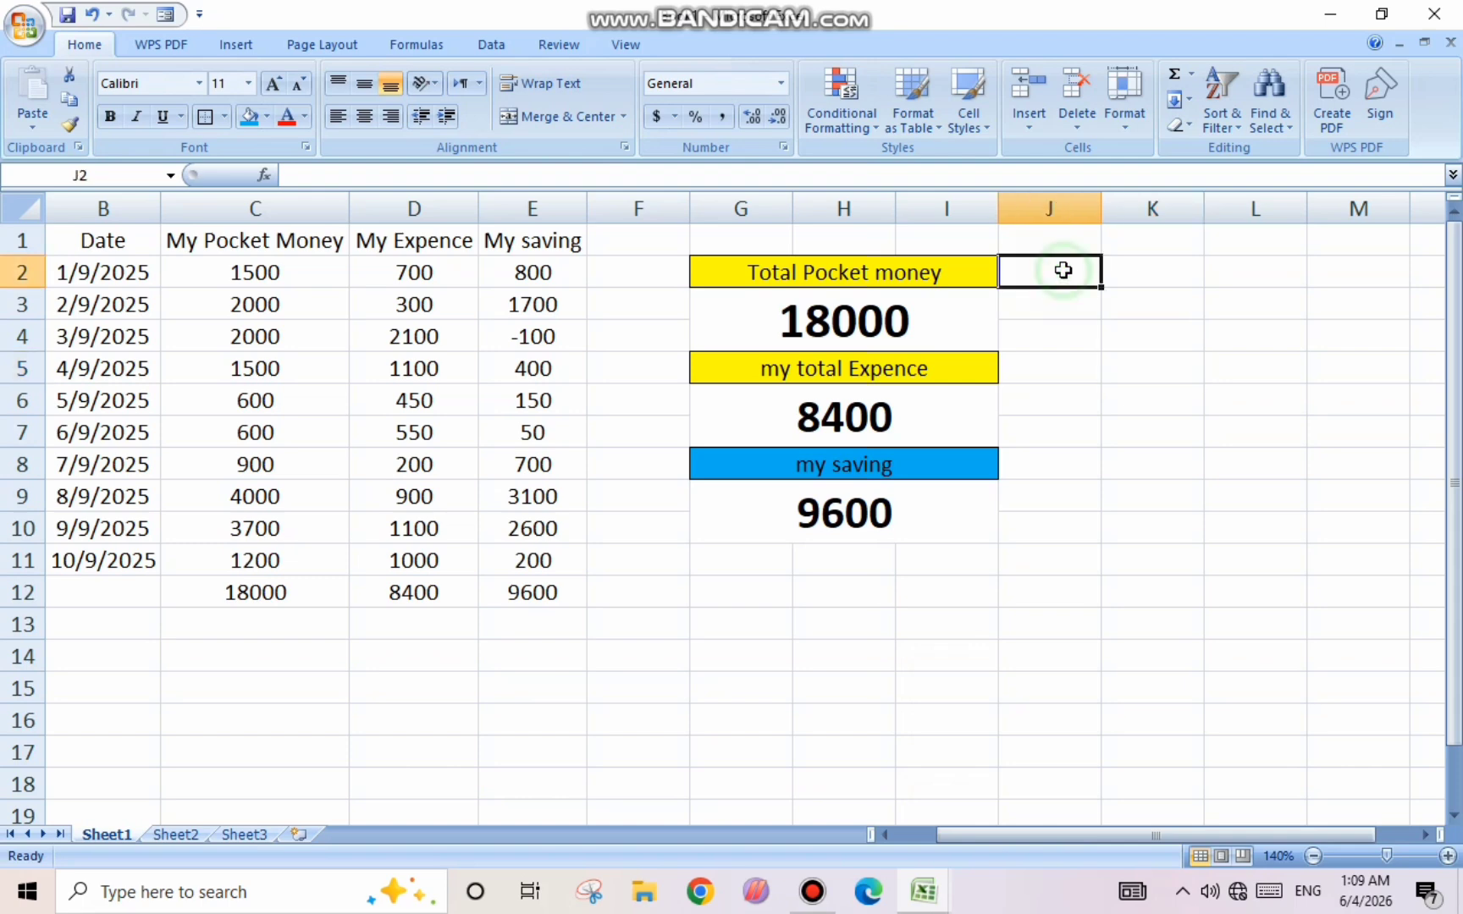
pyautogui.click(1064, 237)
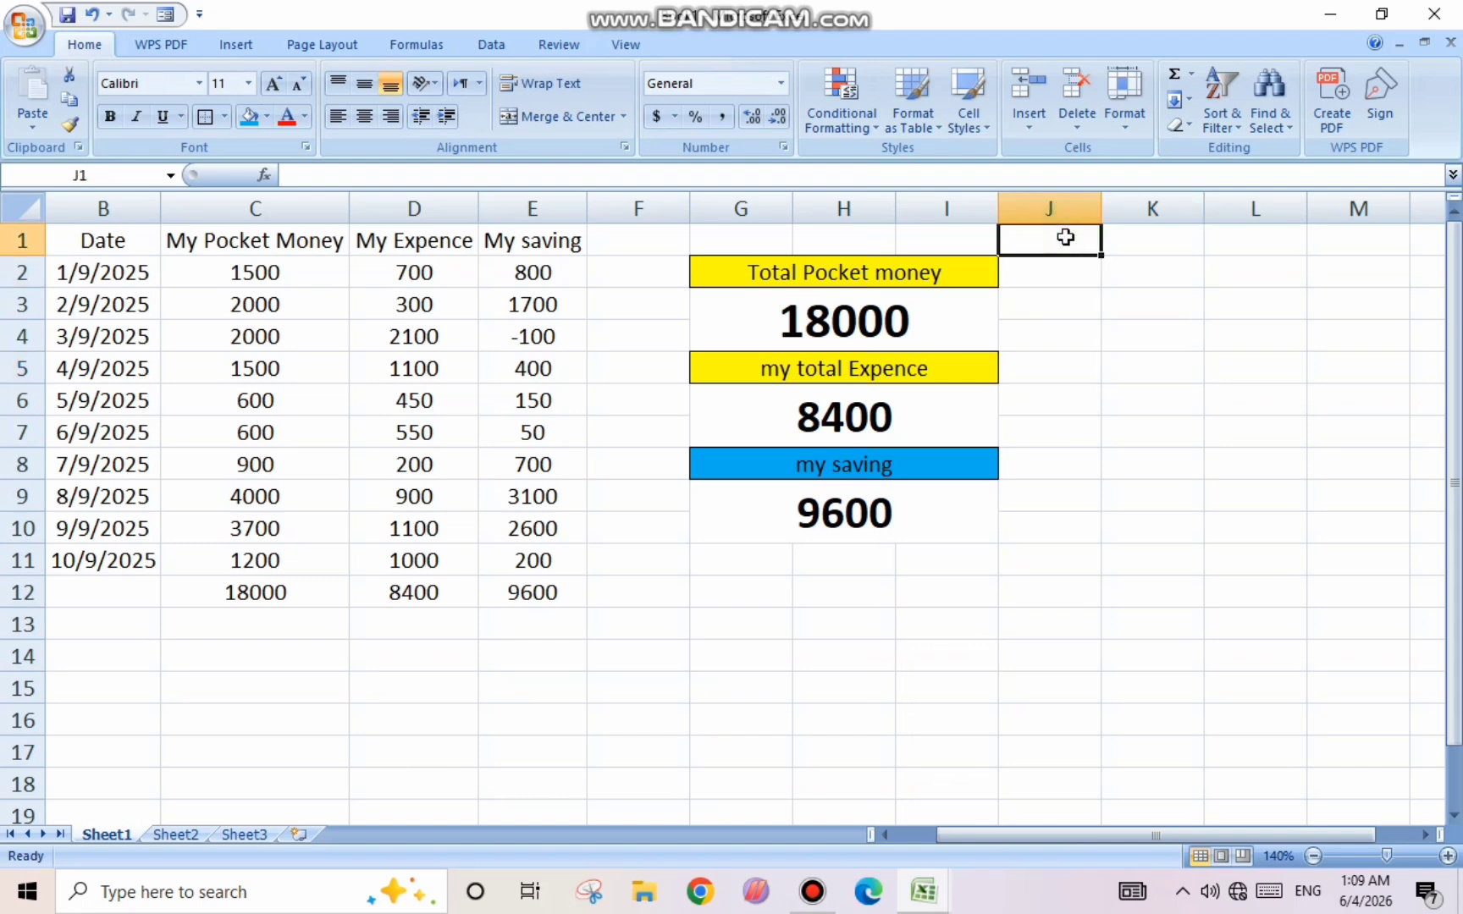
# - Enter the sample numbers 400 and 300 in J2:K2 and 900 and 800 in J3:K3, beside the summary block
pyautogui.click(1049, 282)
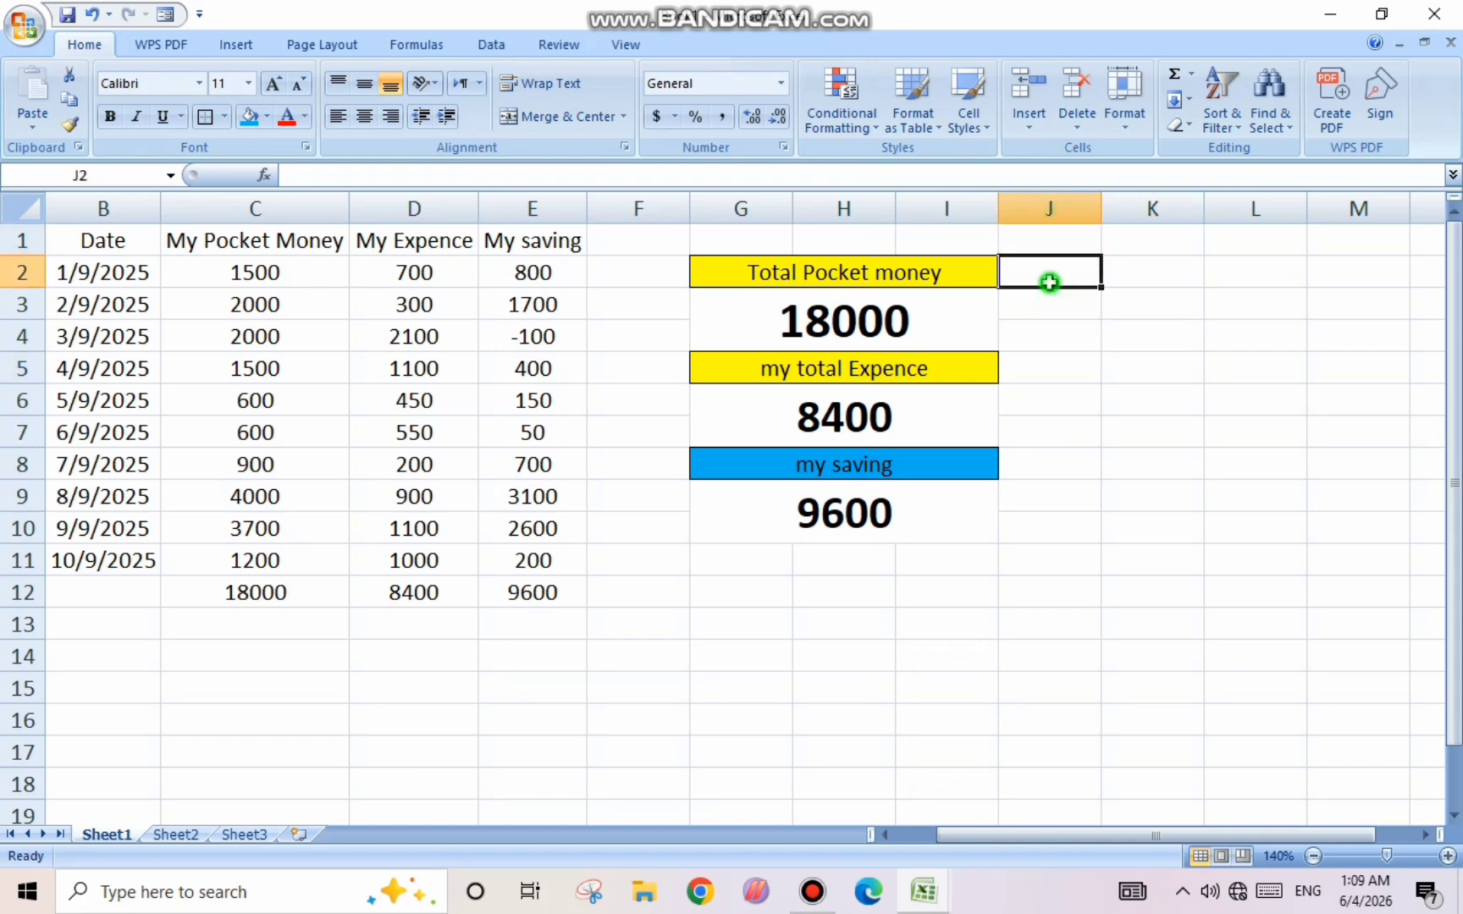
pyautogui.write('4')
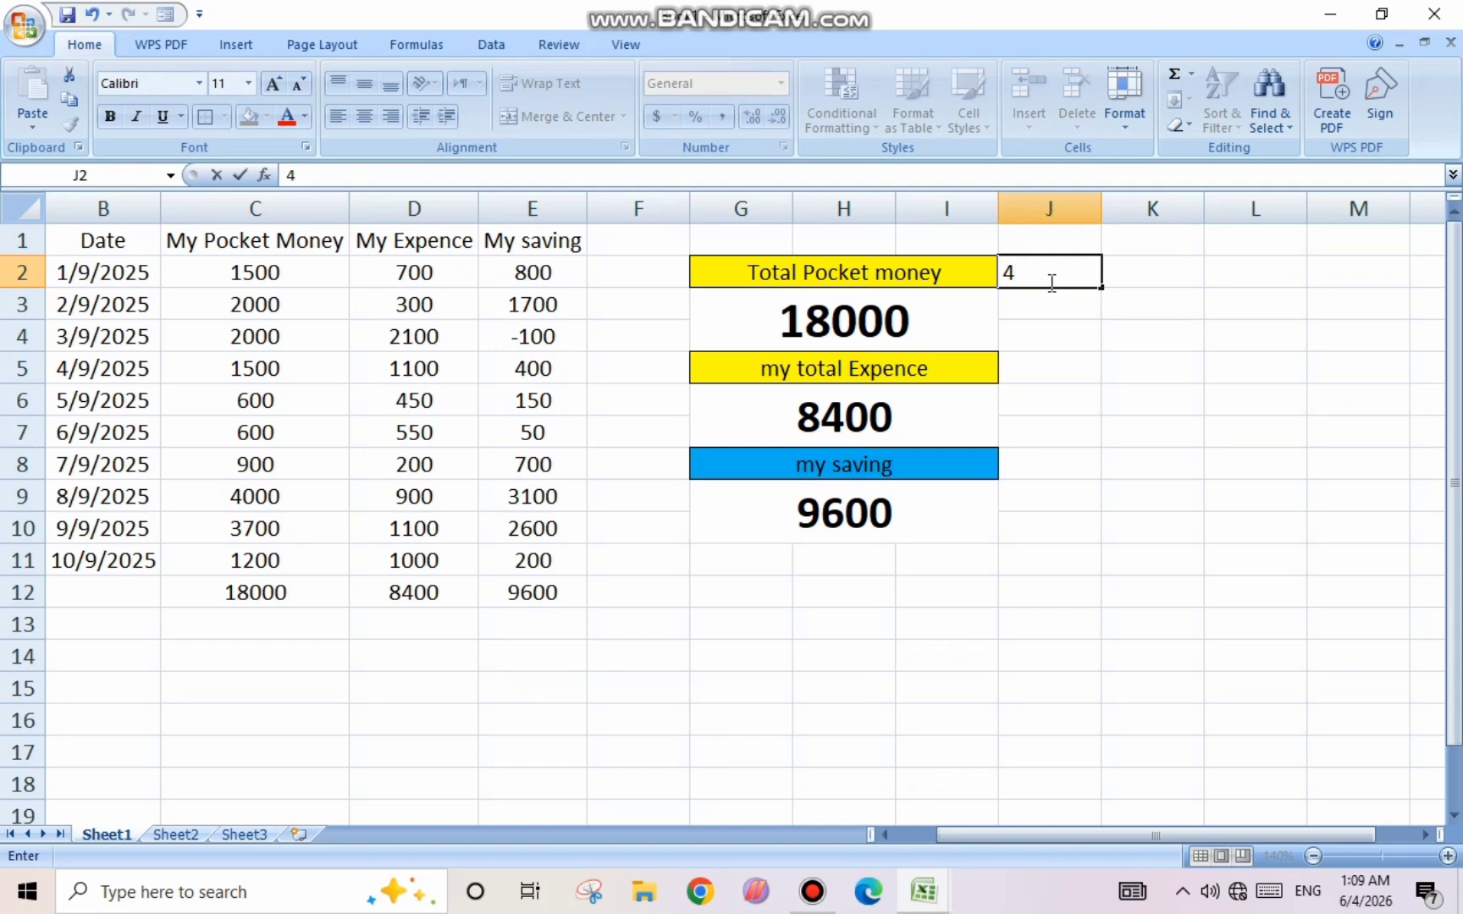
pyautogui.write('00')
pyautogui.press('Tab')
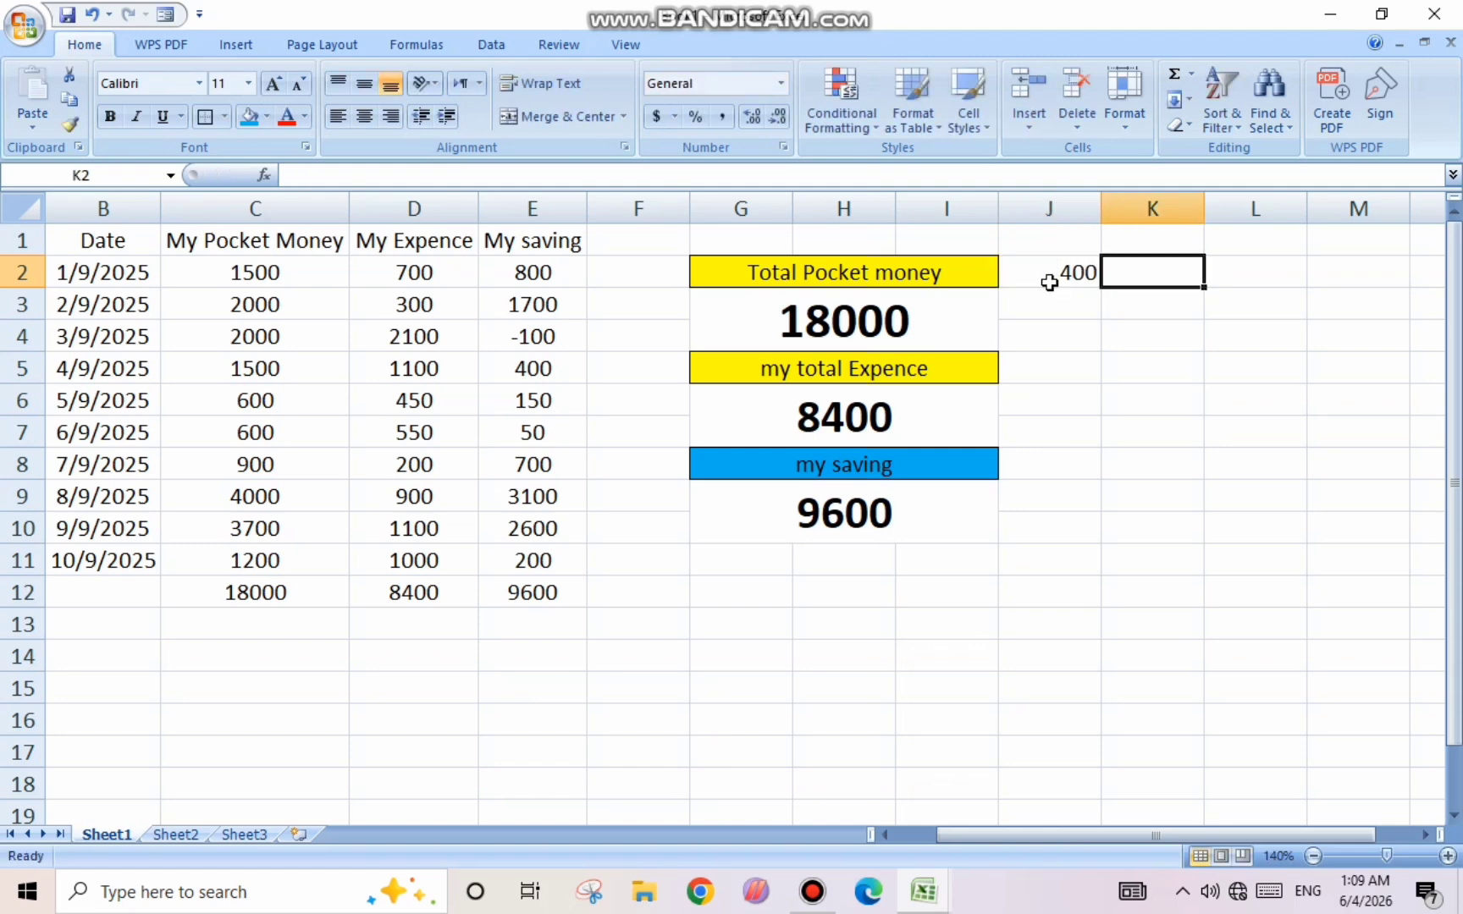
pyautogui.write('300')
pyautogui.press('Return')
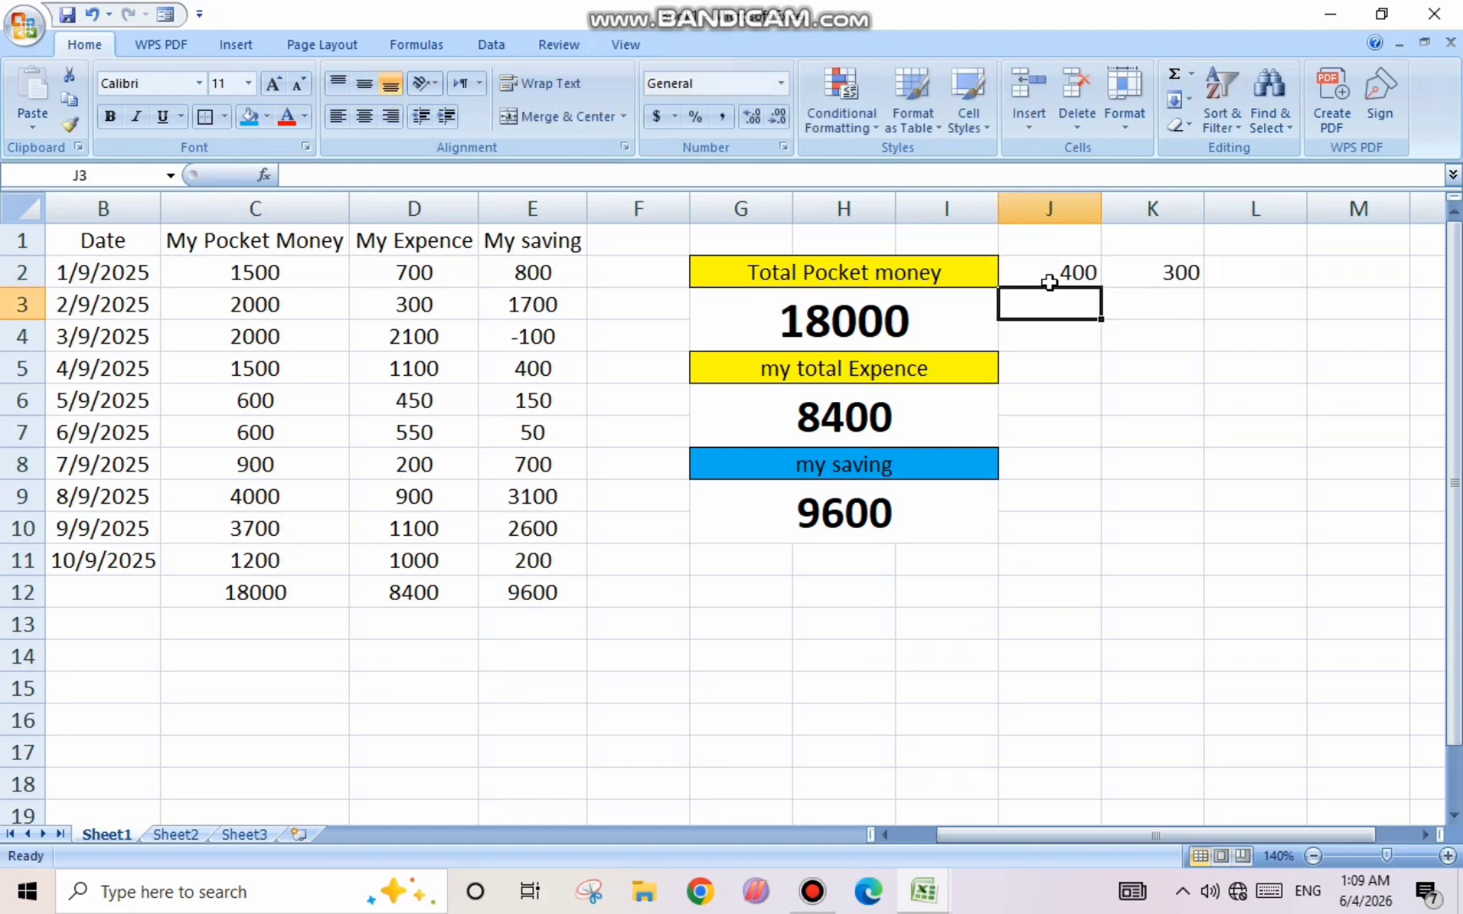
pyautogui.write('900')
pyautogui.press('Tab')
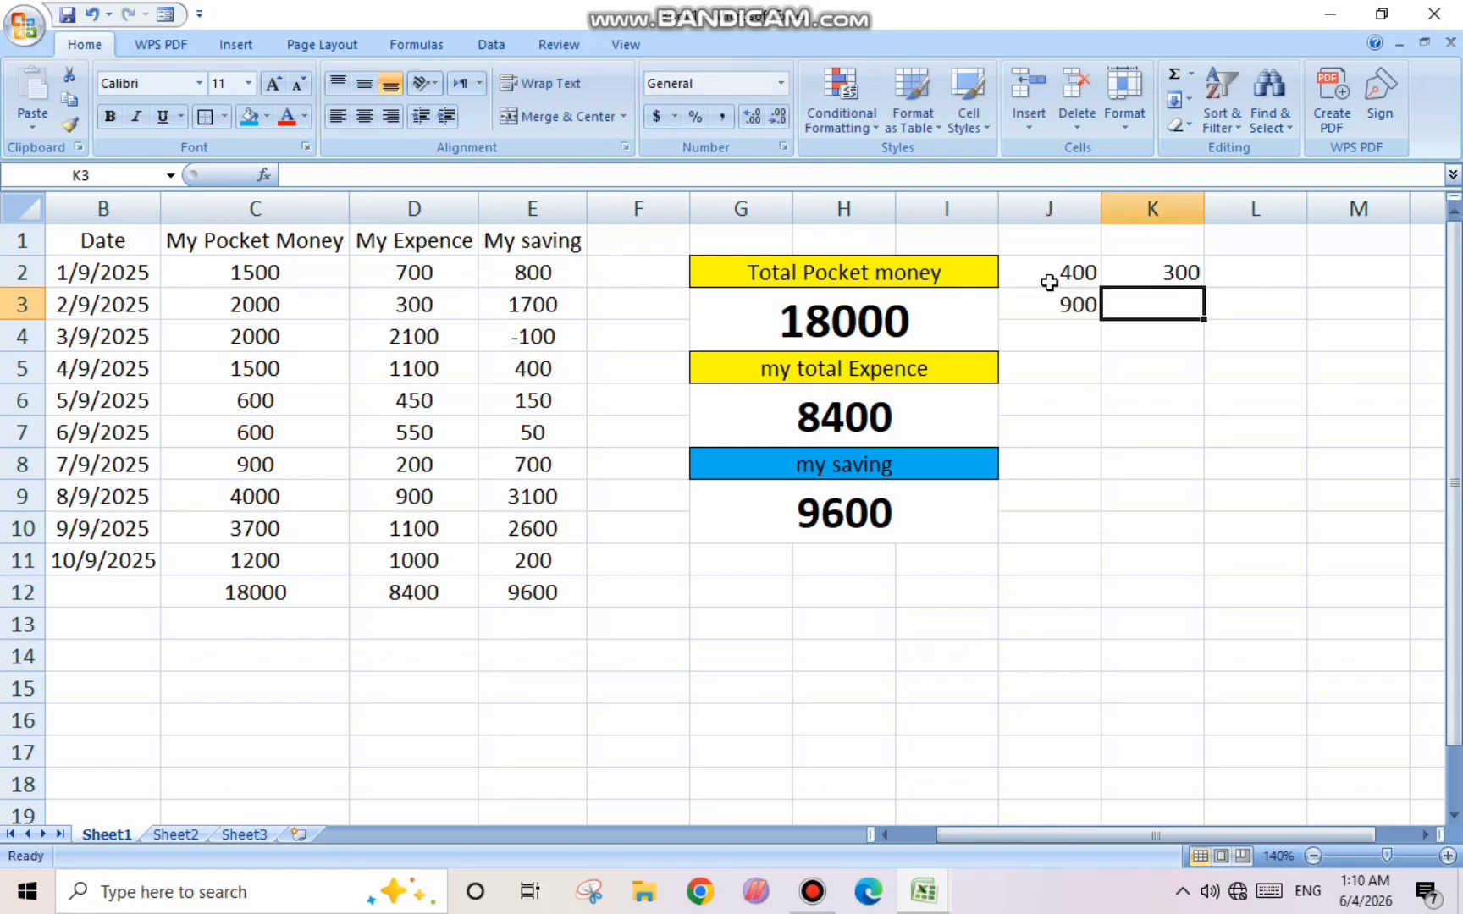
pyautogui.write('800')
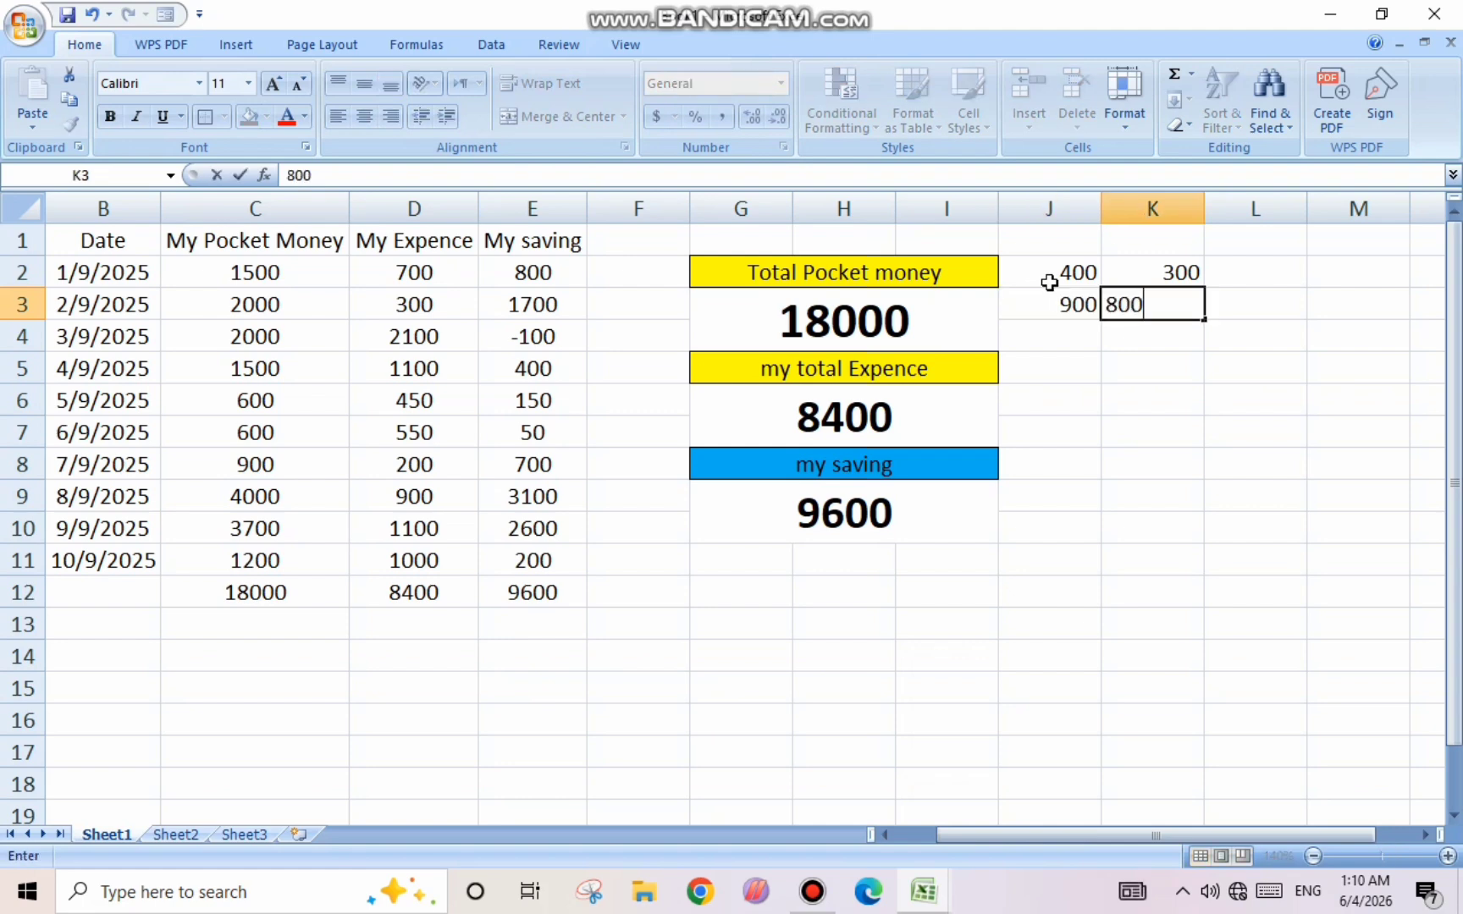
pyautogui.press('Tab')
# - Add a third column of sample numbers with 1300 in L2 and 4000 in L3
pyautogui.press('Up')
pyautogui.write('1')
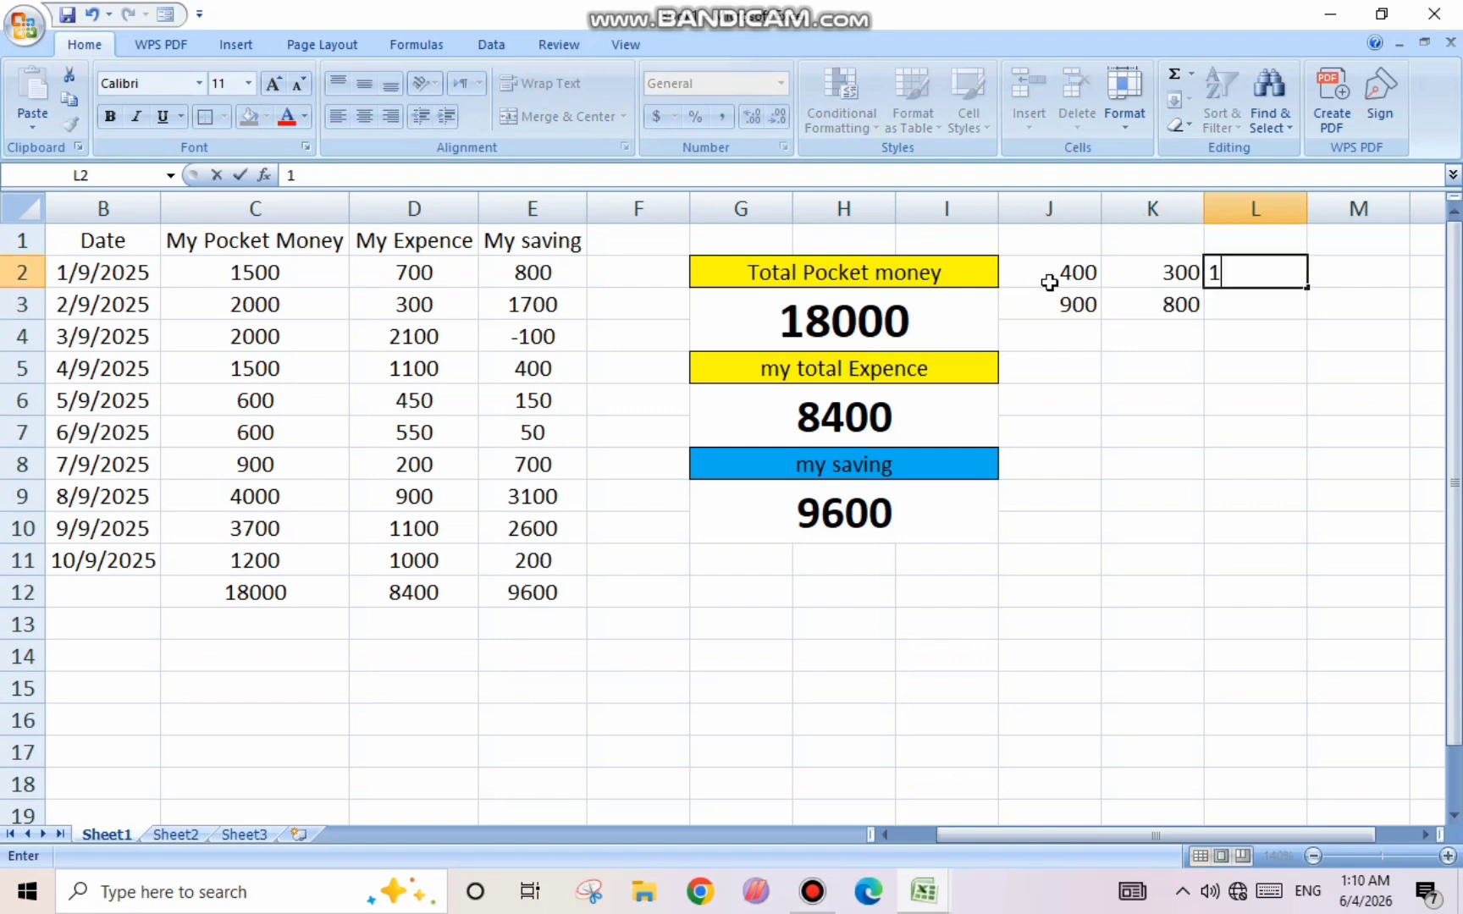
pyautogui.write('300')
pyautogui.press('Return')
pyautogui.write('4')
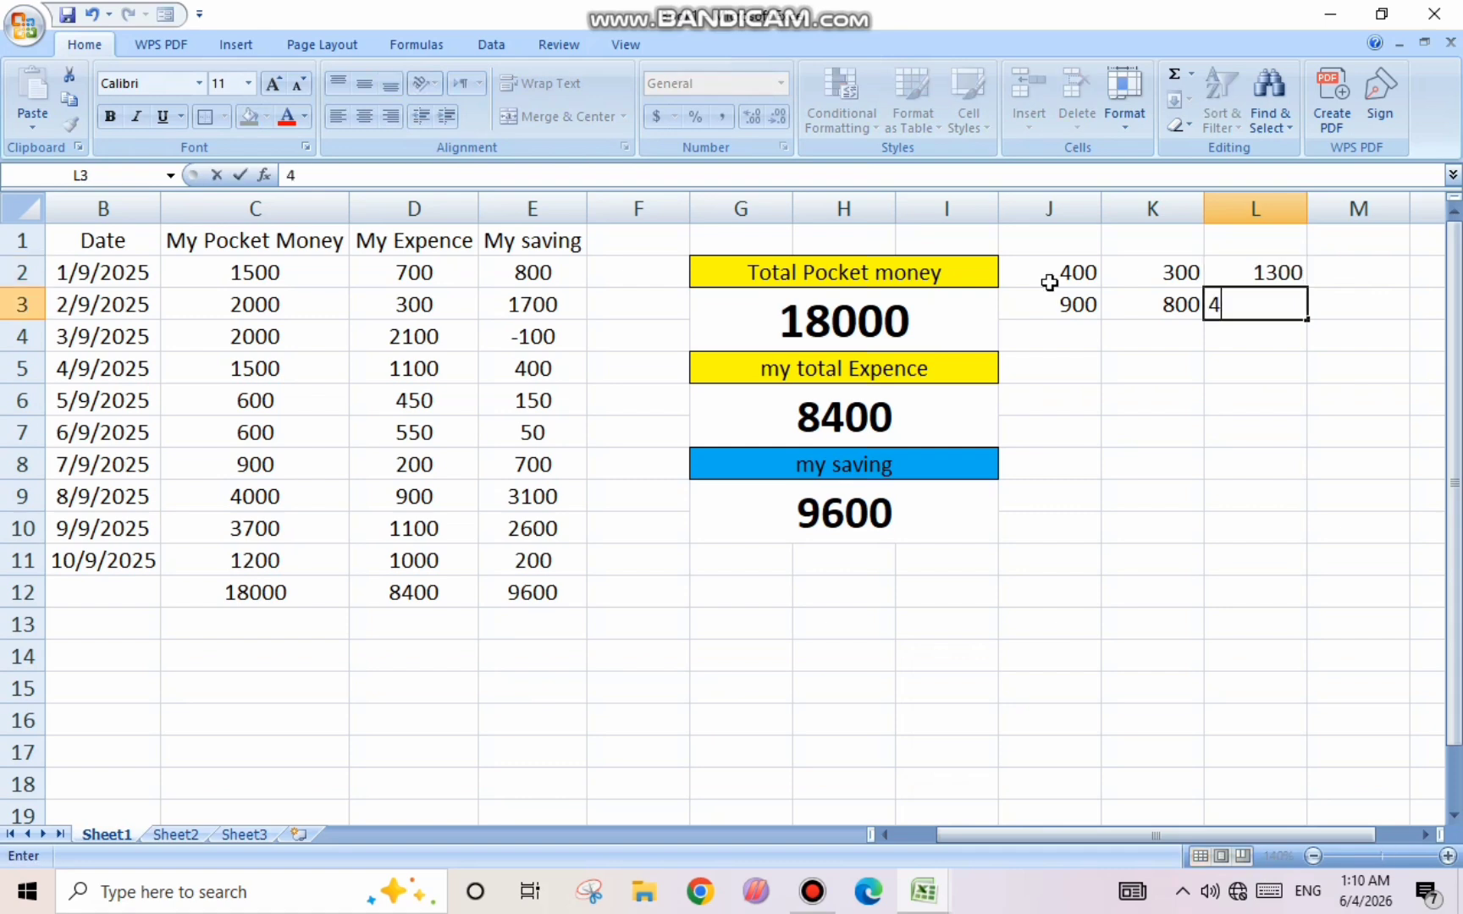
pyautogui.write('000')
pyautogui.click(964, 432)
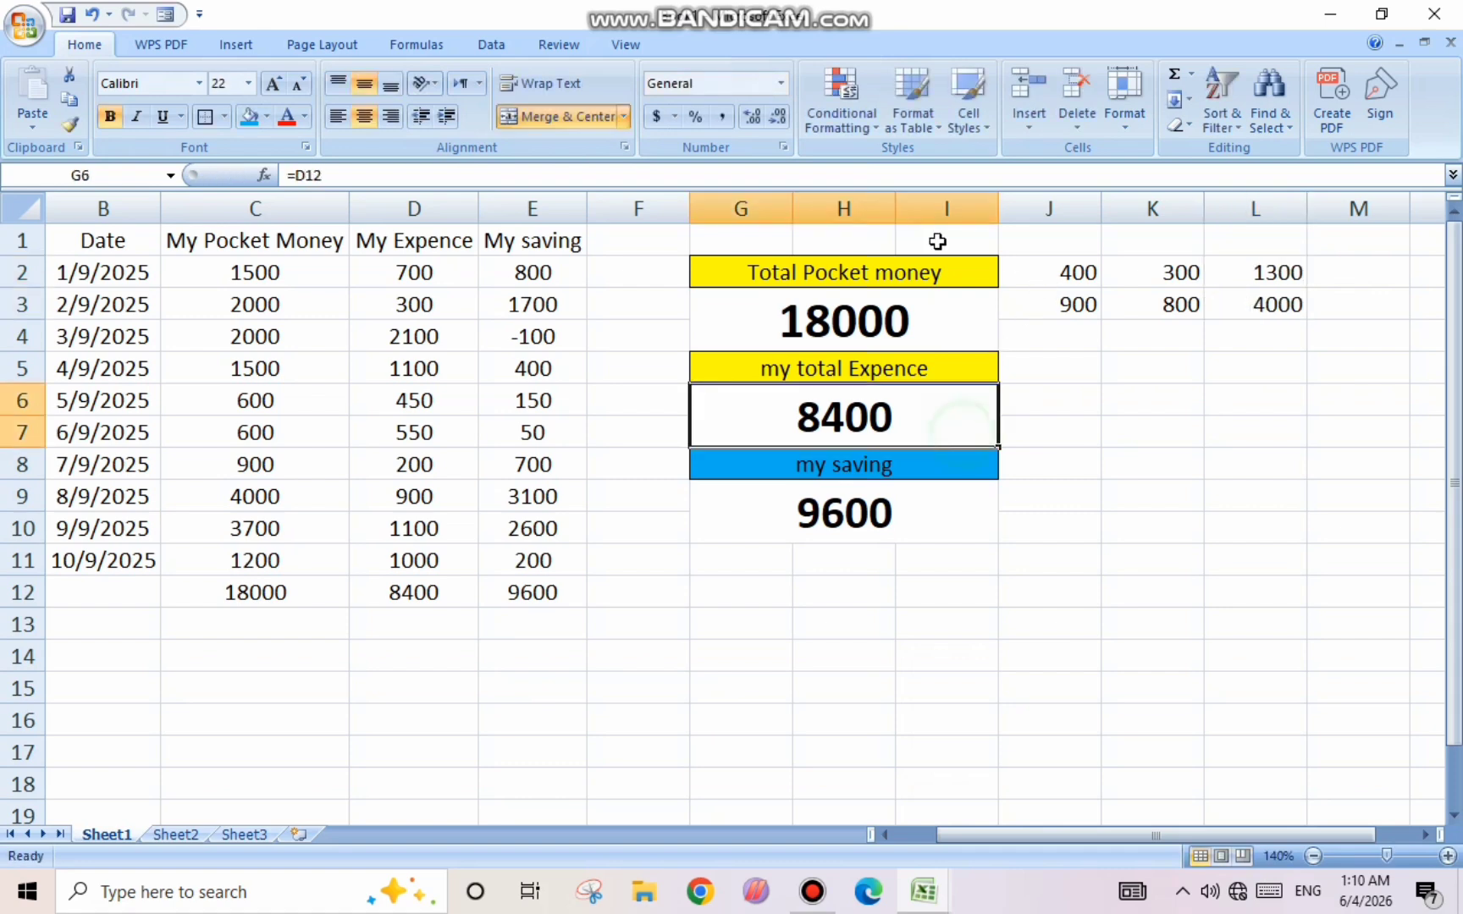
# - Highlight the sample cells L2 and J3 with a yellow fill
pyautogui.click(1277, 276)
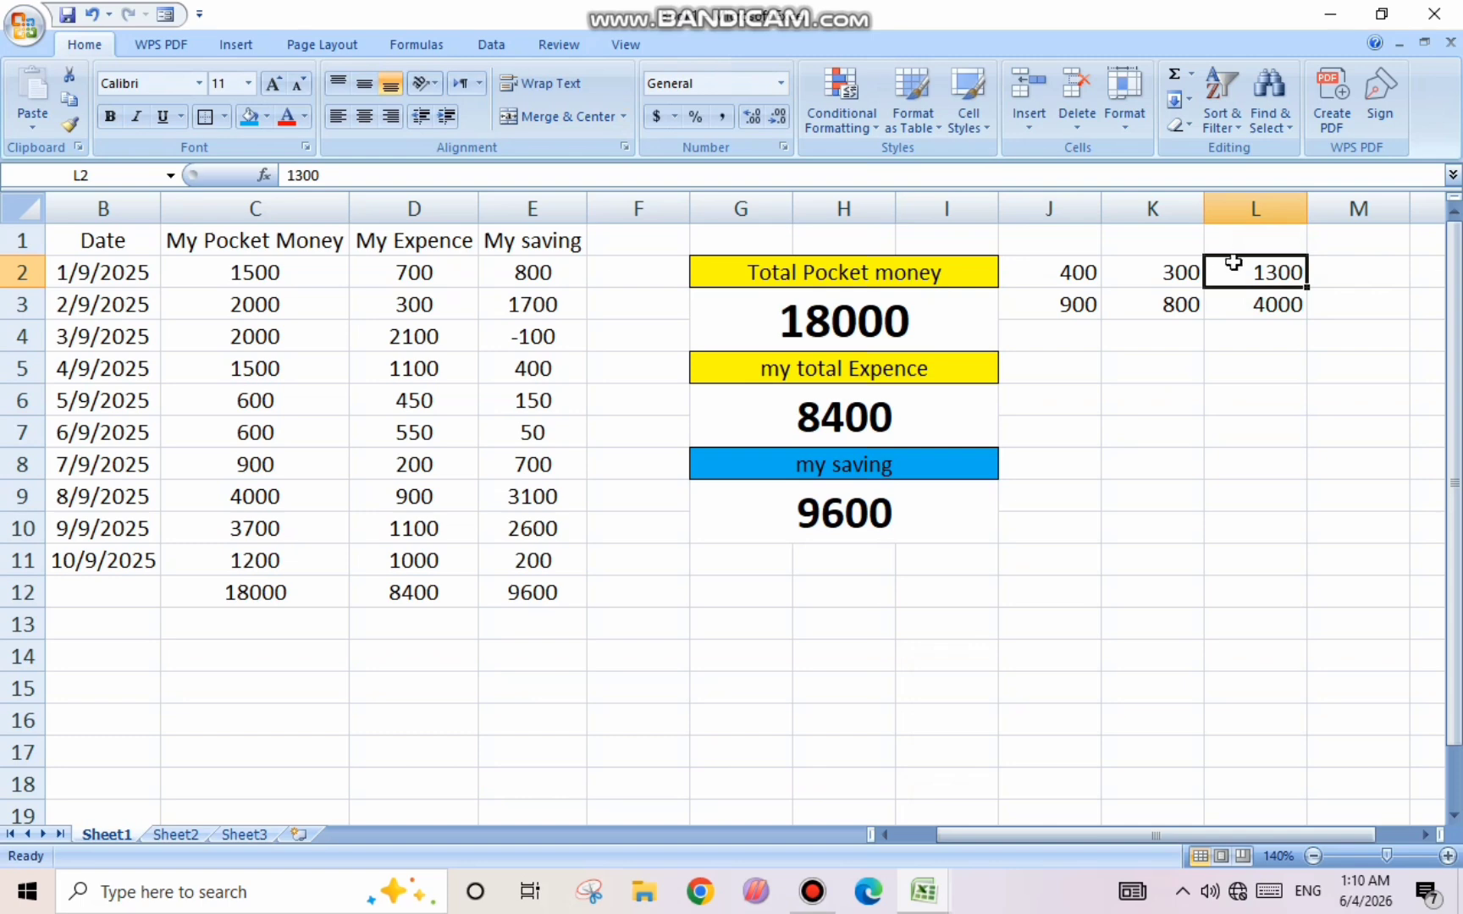
pyautogui.click(266, 116)
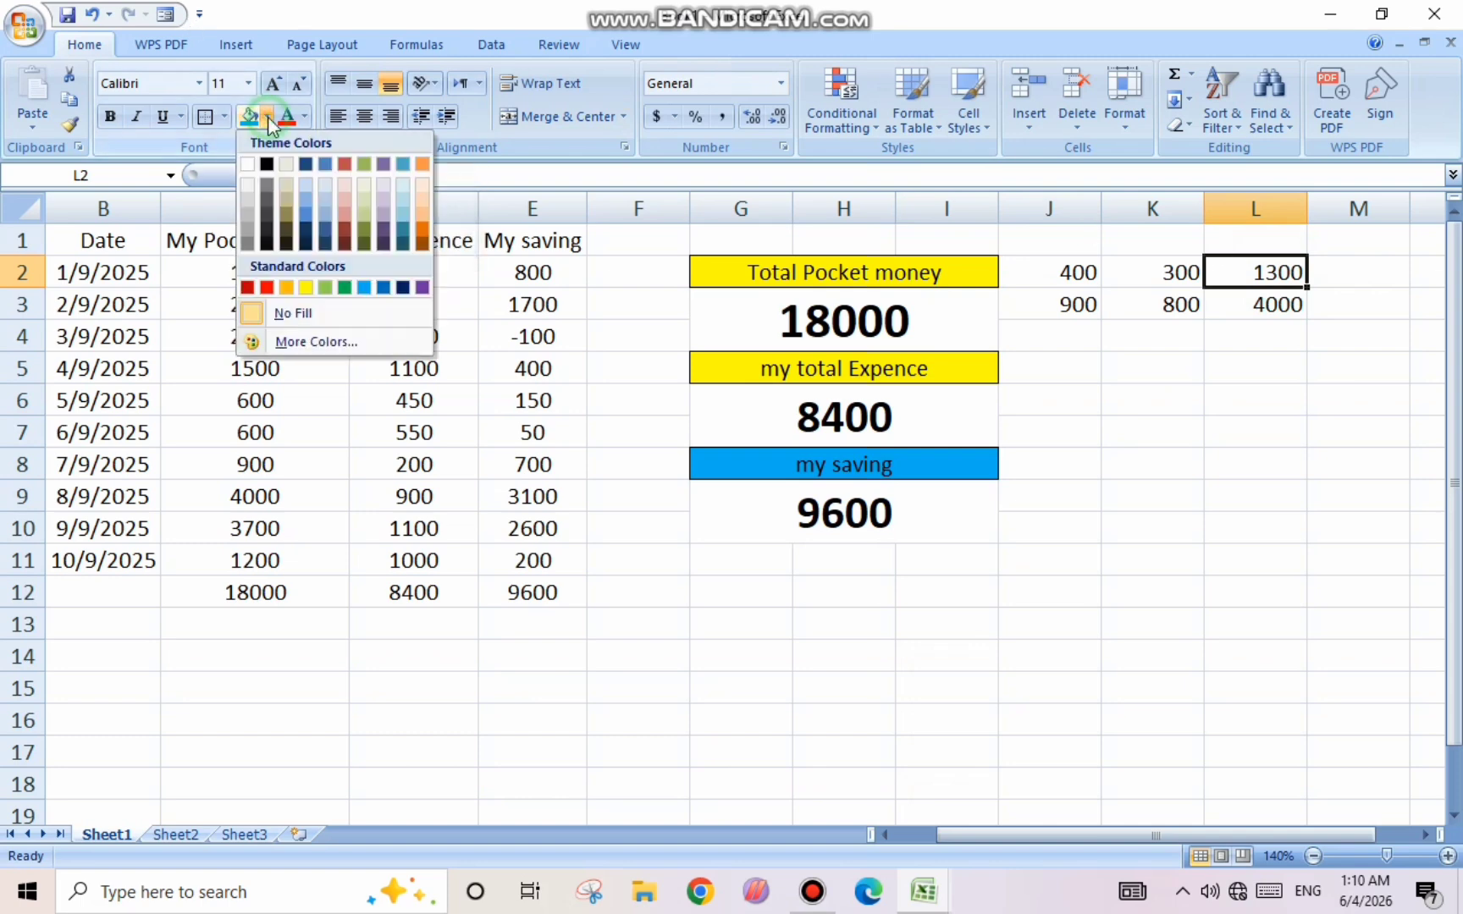
pyautogui.click(306, 287)
pyautogui.click(869, 495)
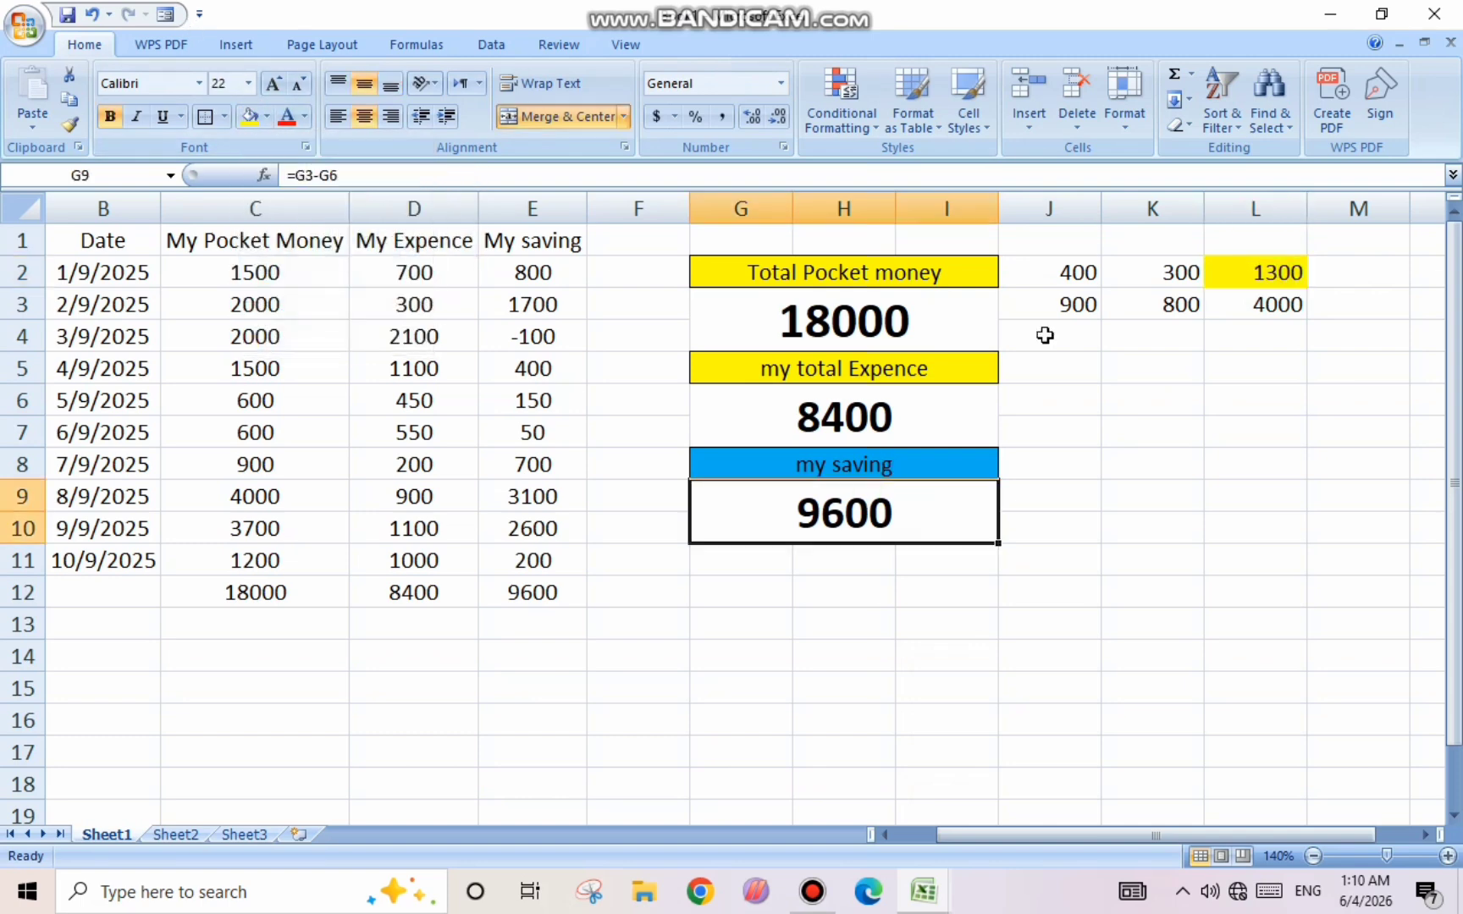
pyautogui.click(1069, 305)
pyautogui.click(248, 116)
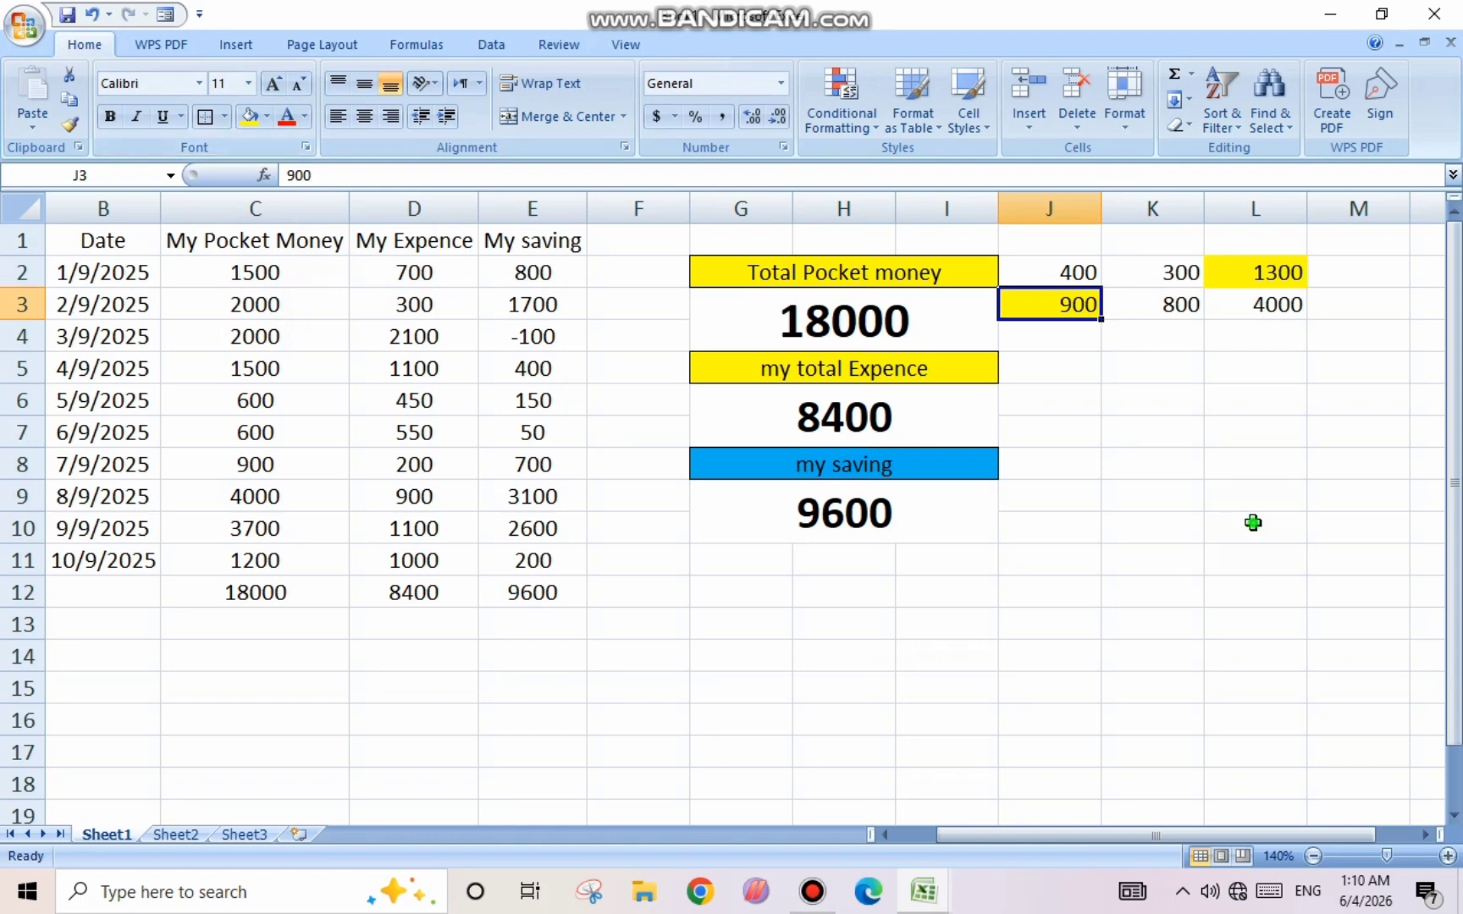
pyautogui.click(1253, 522)
pyautogui.click(1162, 374)
pyautogui.click(1245, 525)
pyautogui.click(1162, 373)
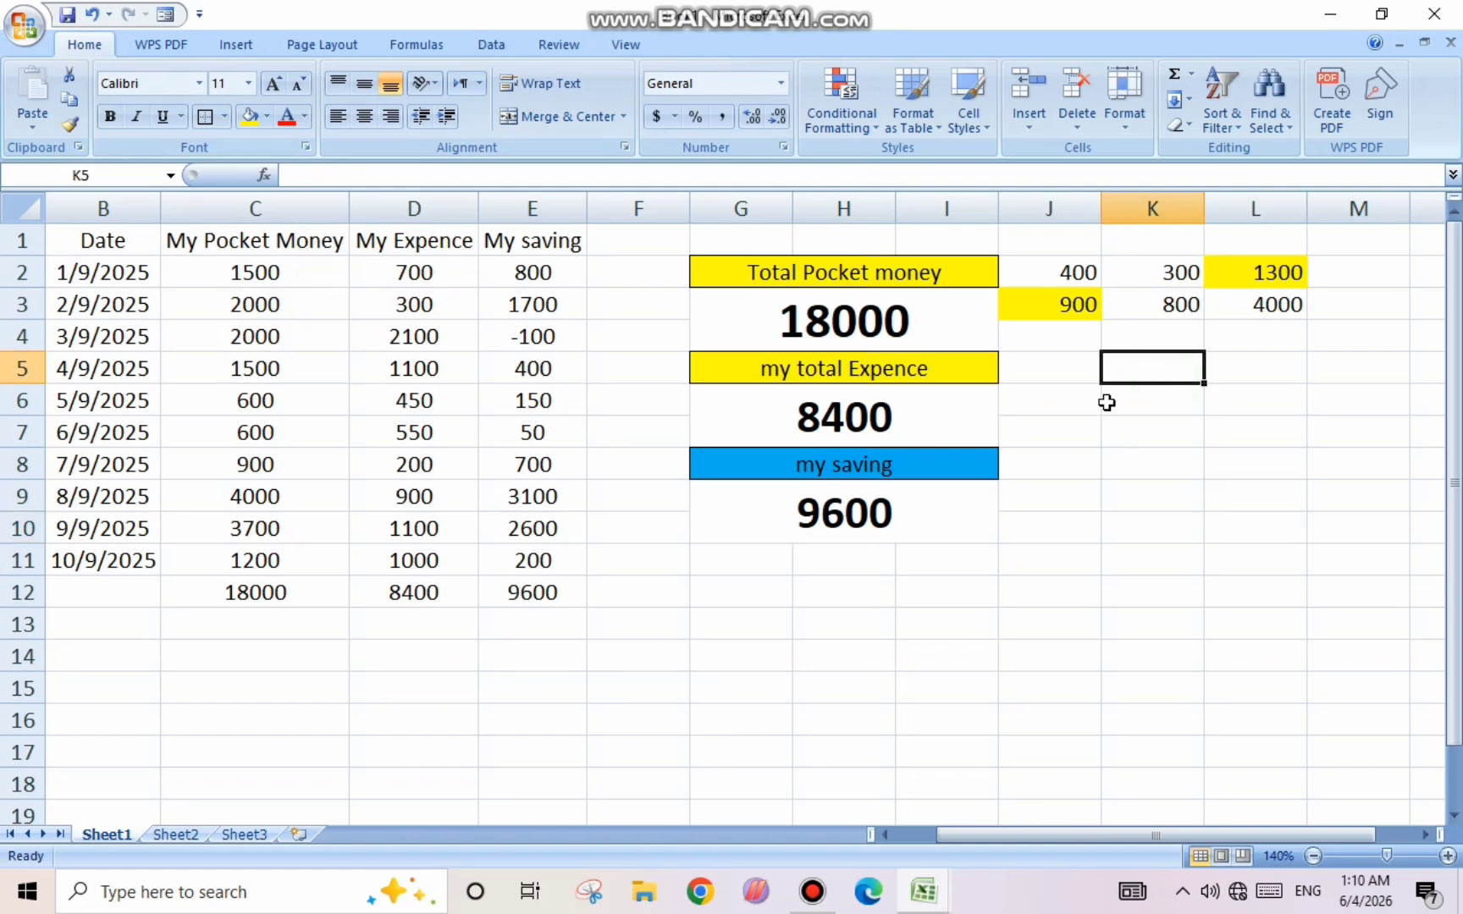
# - Enter the subtraction formula =L2-J3 in K6 to subtract one highlighted sample number from the other
pyautogui.click(1133, 401)
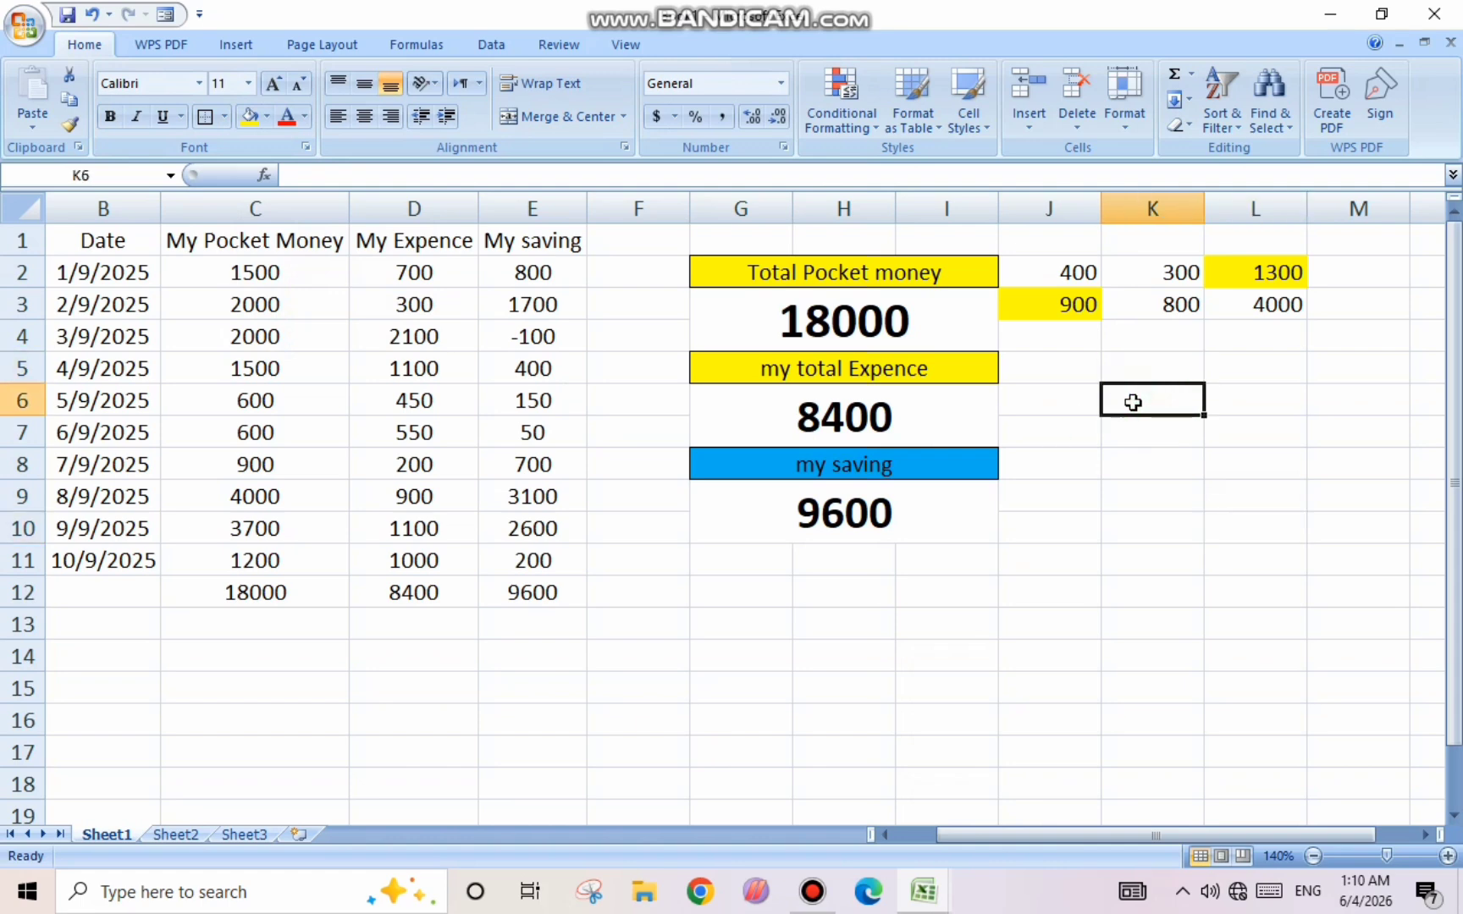
pyautogui.write('=')
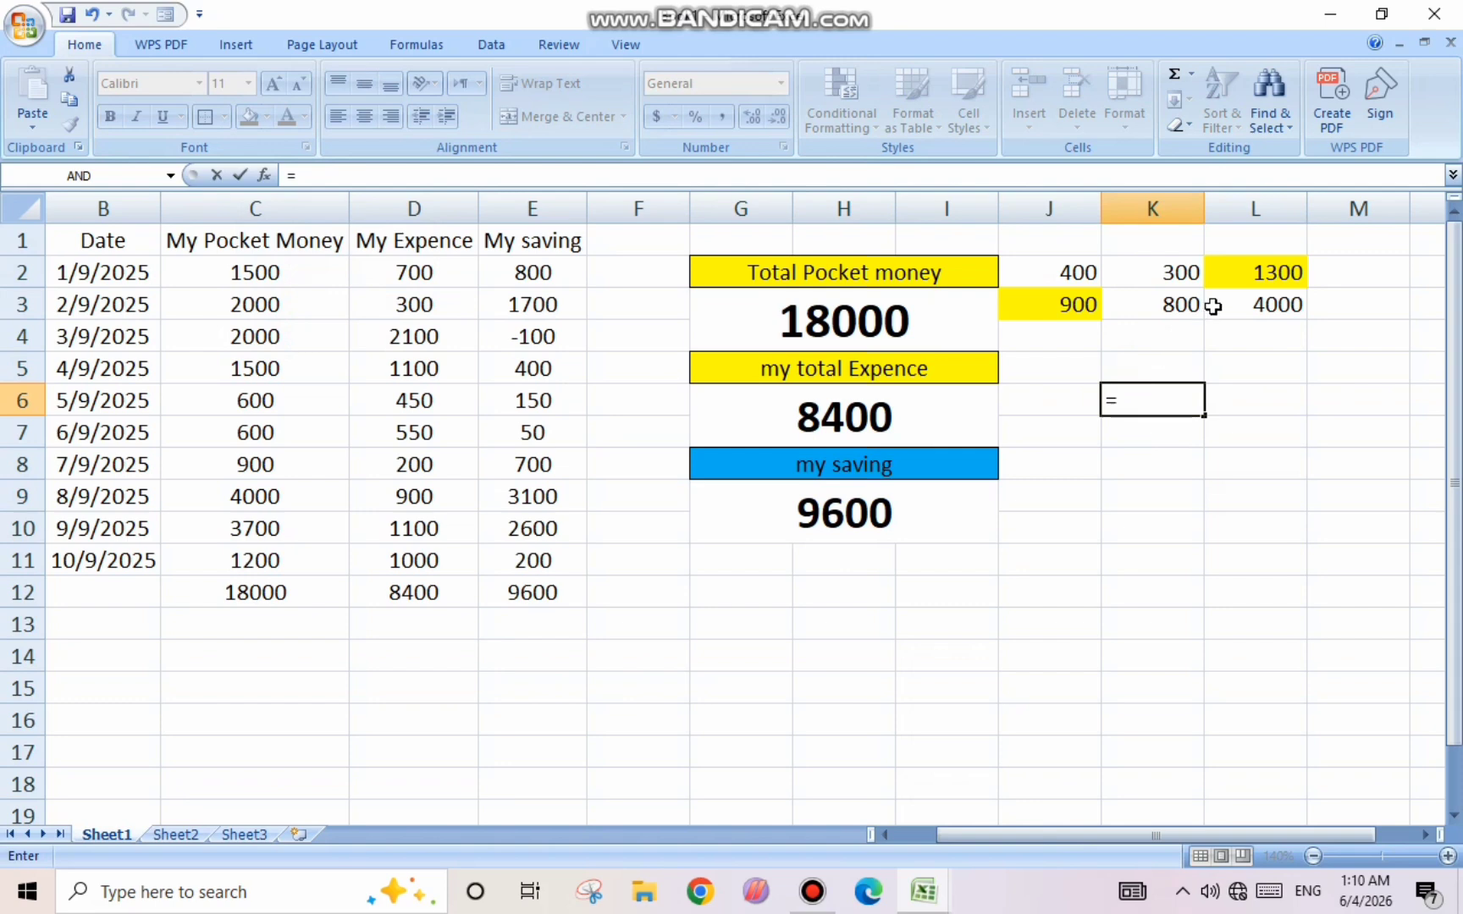
pyautogui.click(1219, 273)
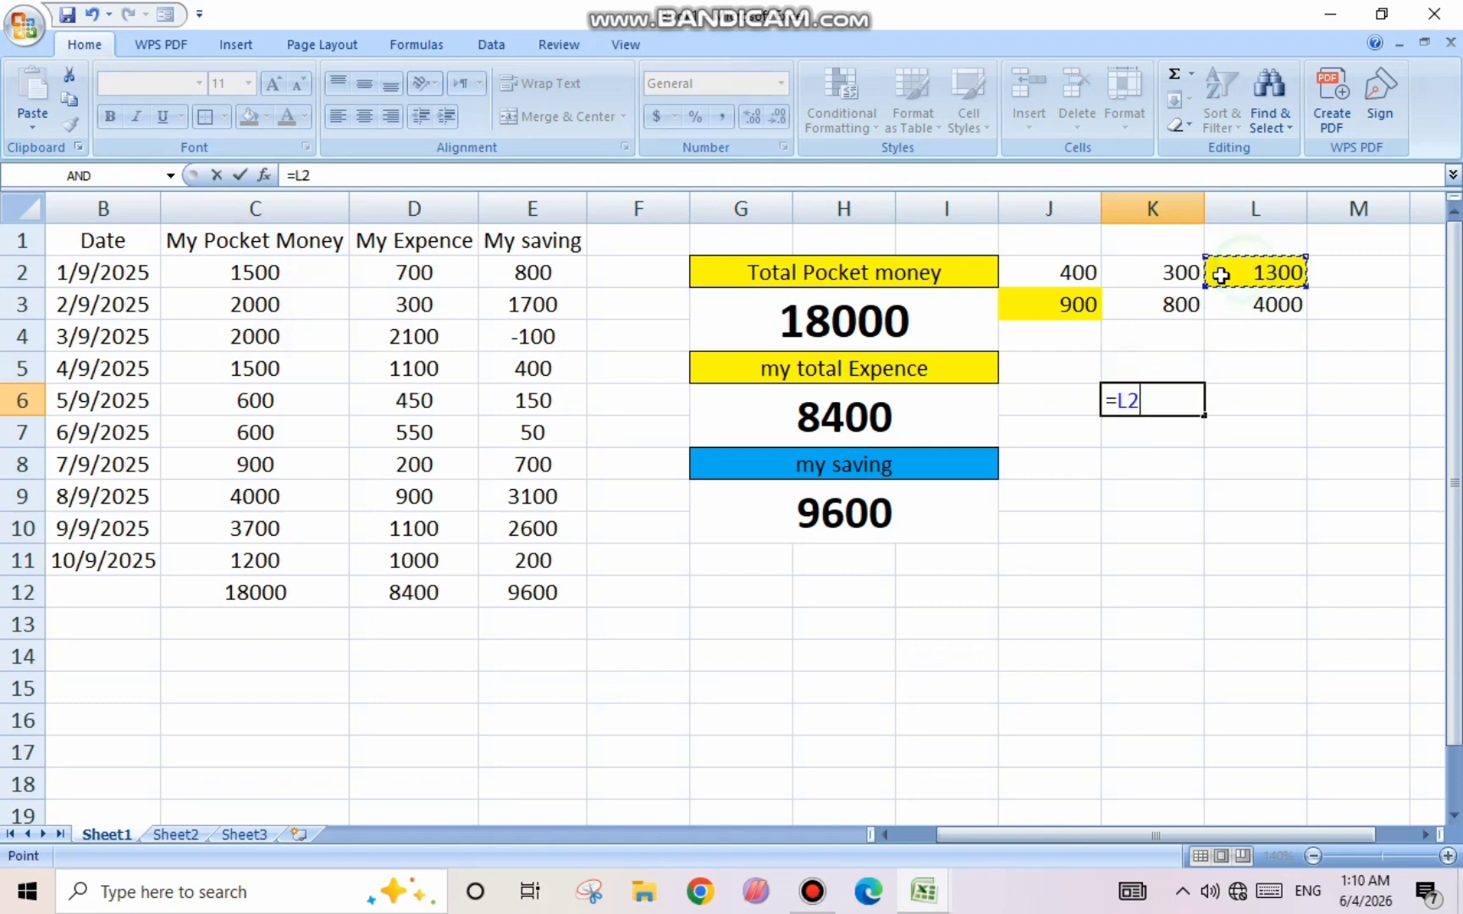
pyautogui.write('-')
pyautogui.click(1037, 302)
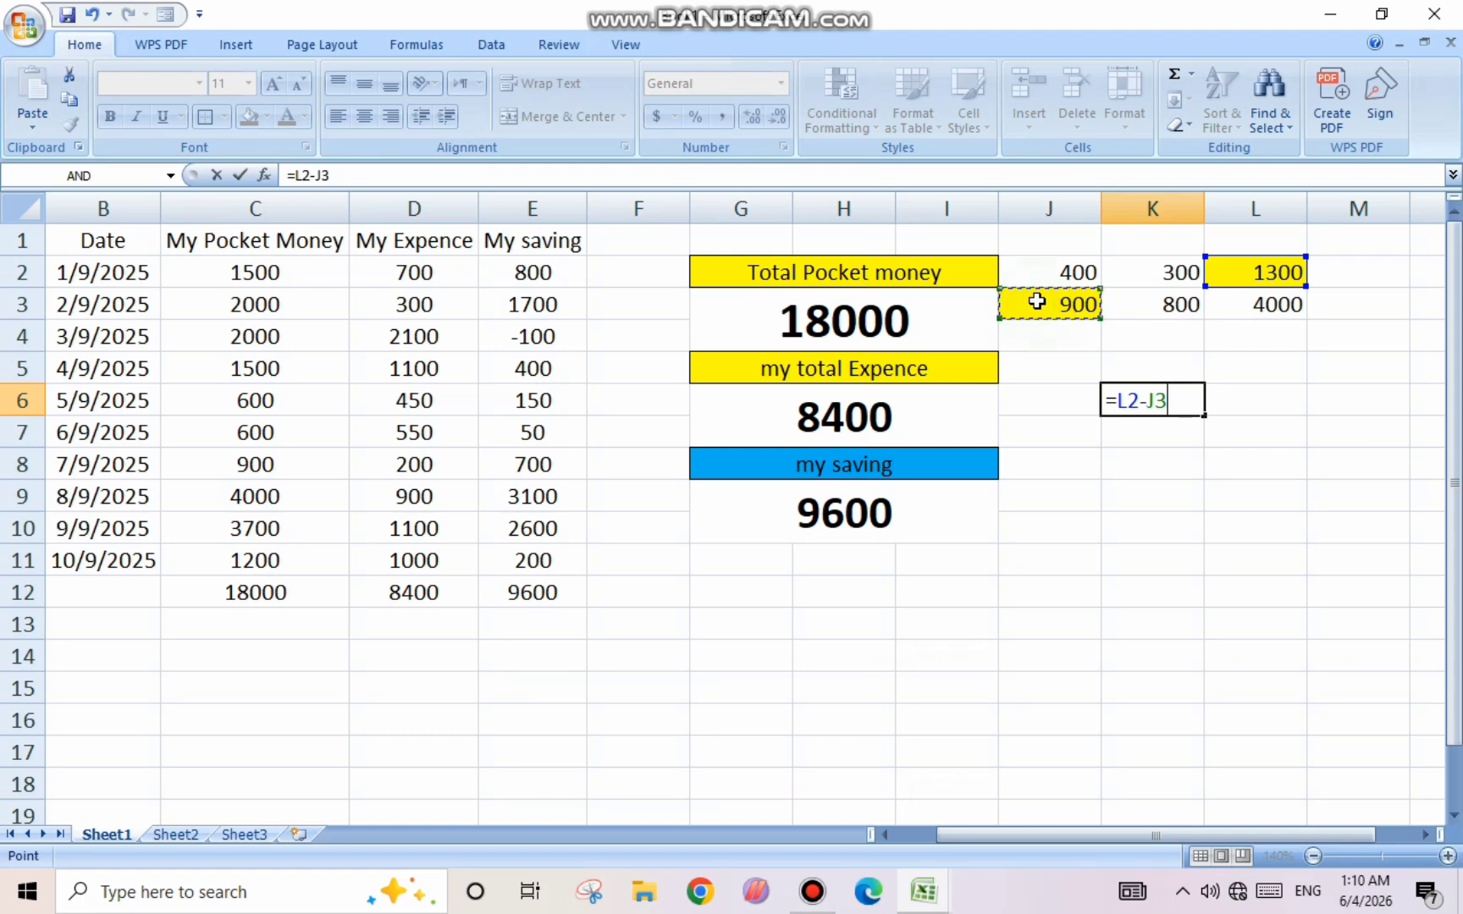
pyautogui.press('Return')
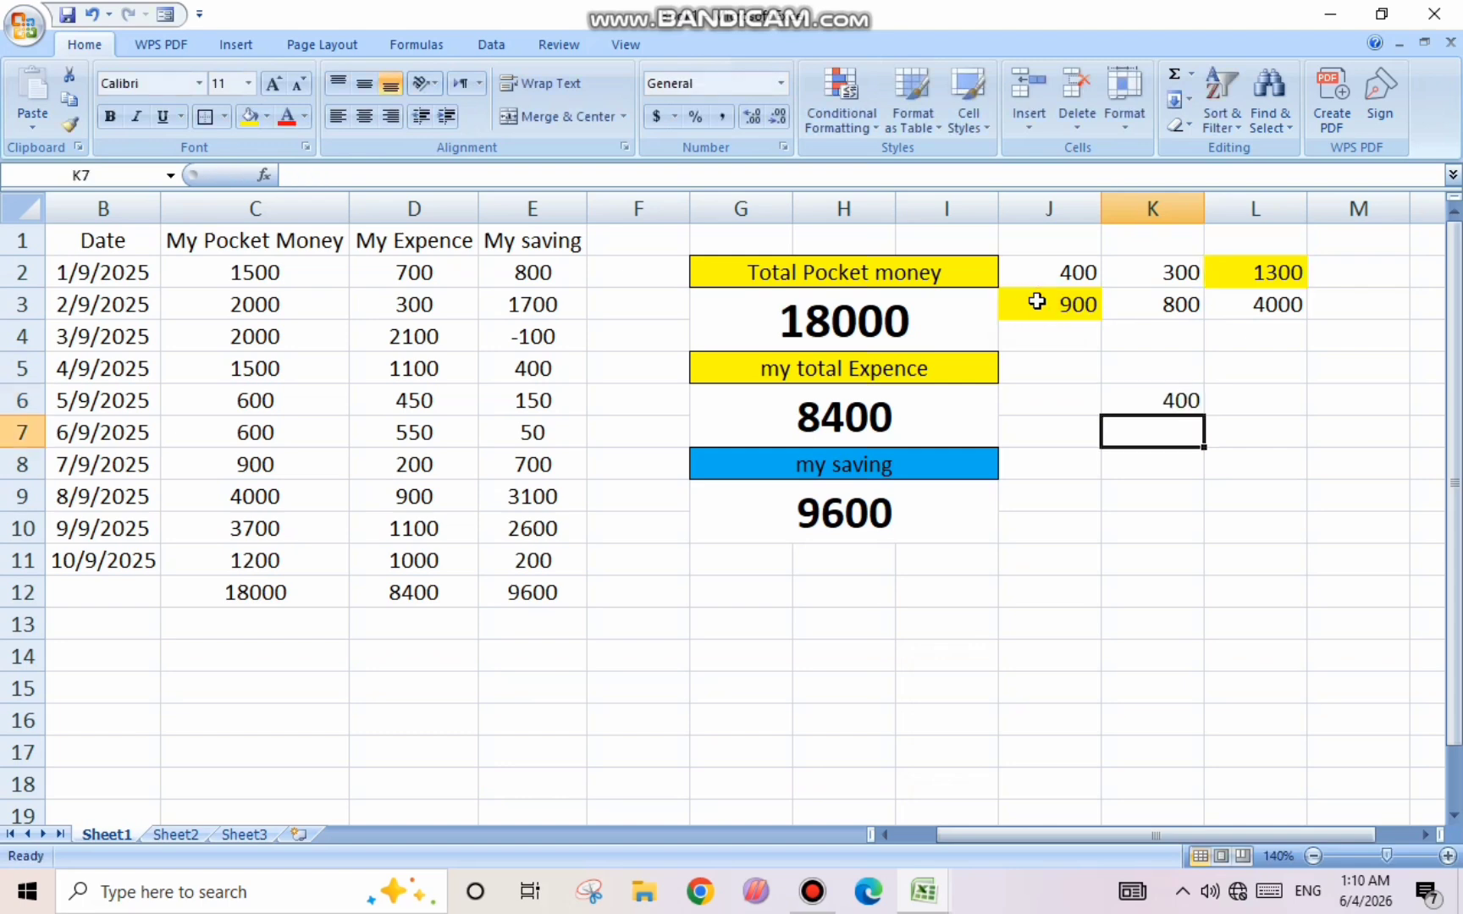
# - Clear the subtraction result in K6 and remove the yellow fill from sample cells L2 and J3
pyautogui.click(1155, 556)
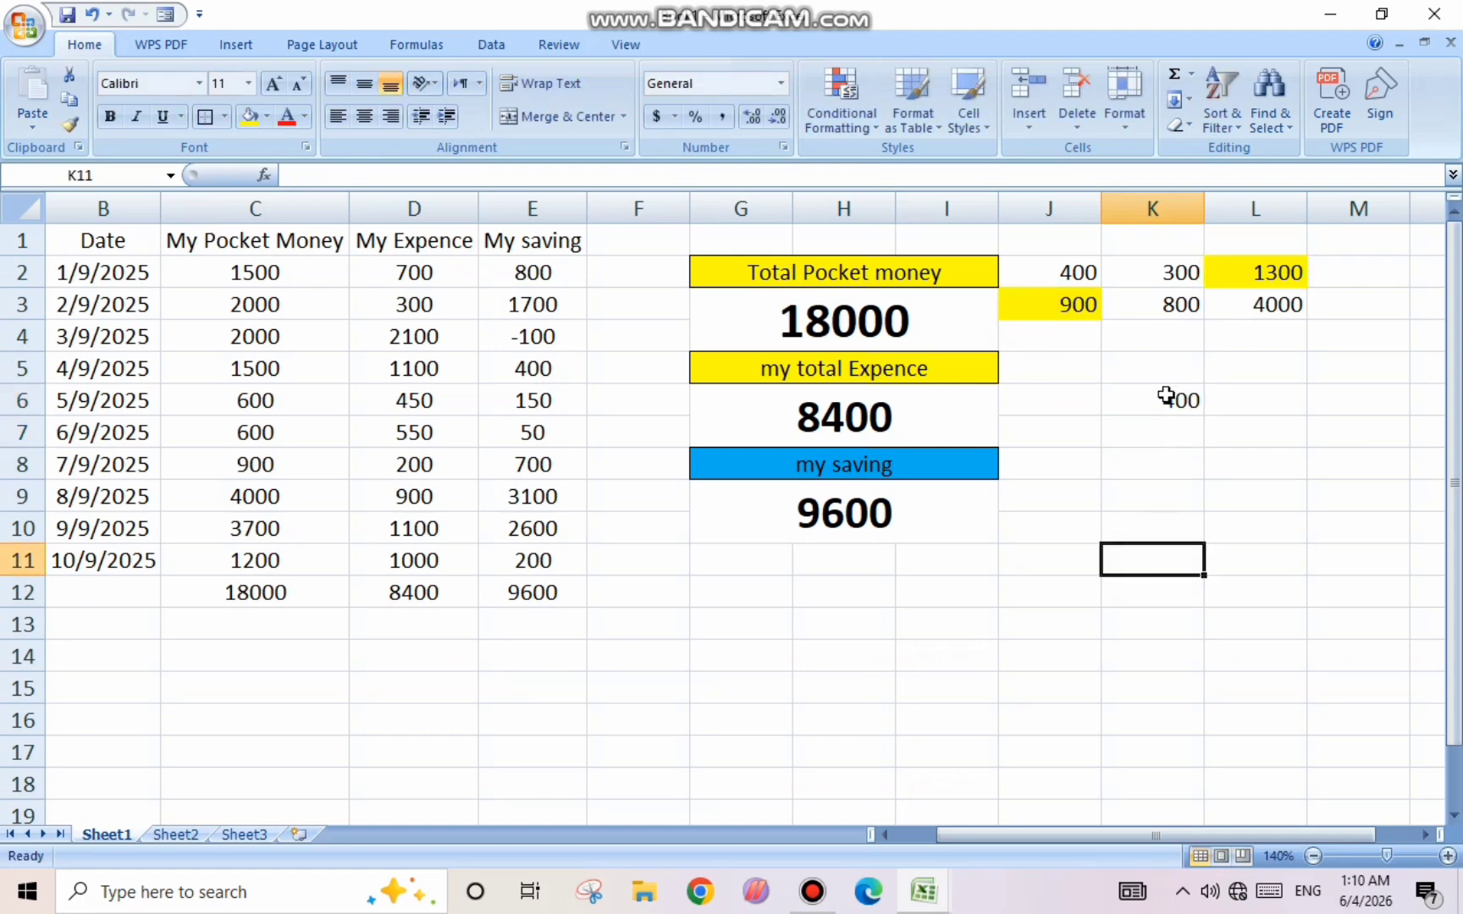
pyautogui.click(1166, 396)
pyautogui.press('Return')
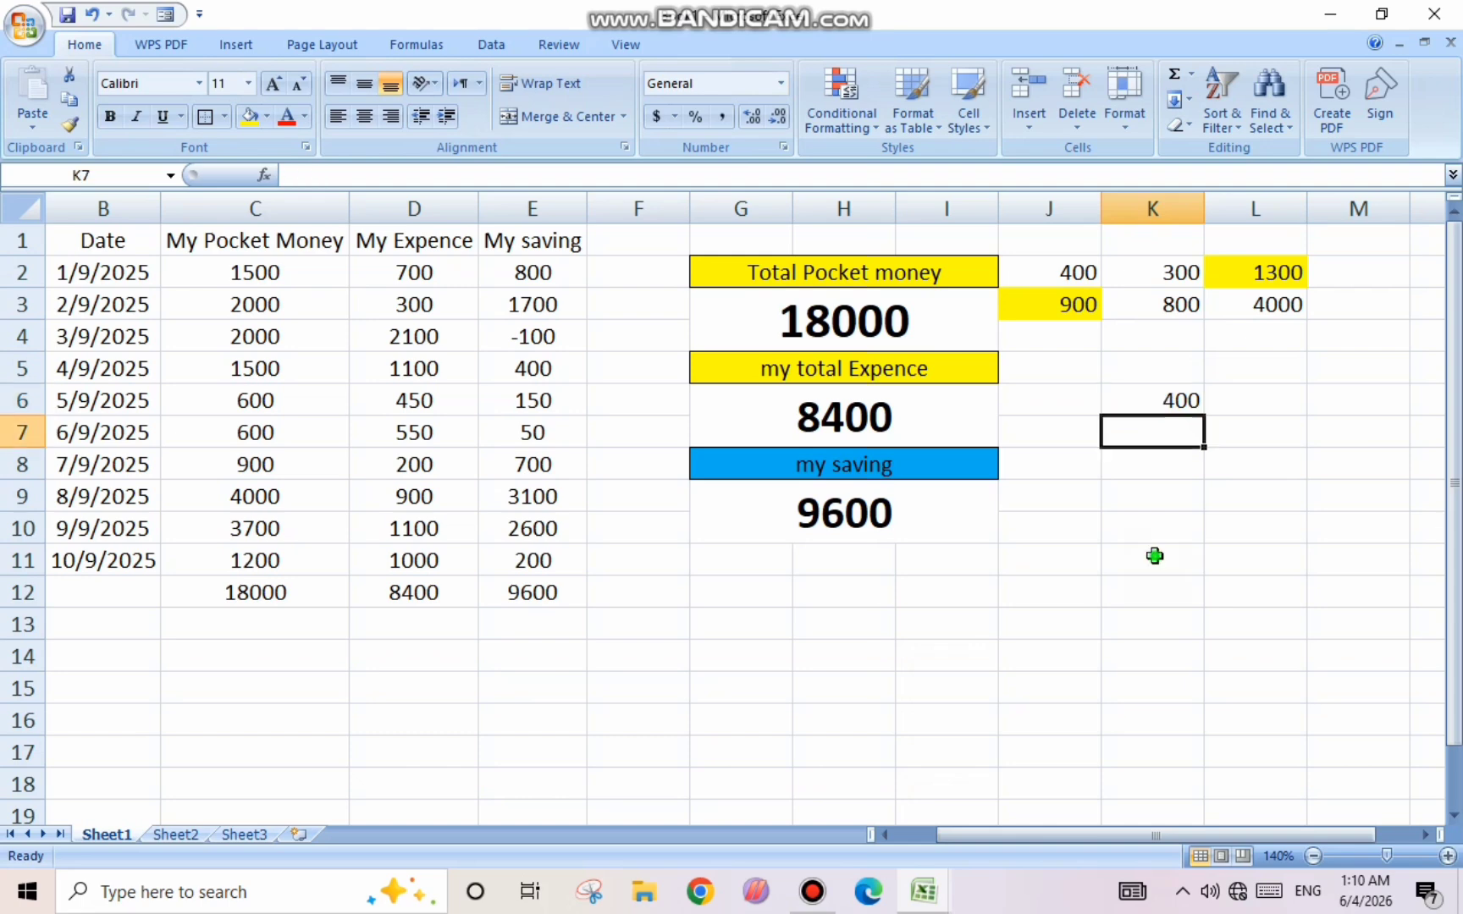
pyautogui.click(1153, 556)
pyautogui.click(1166, 396)
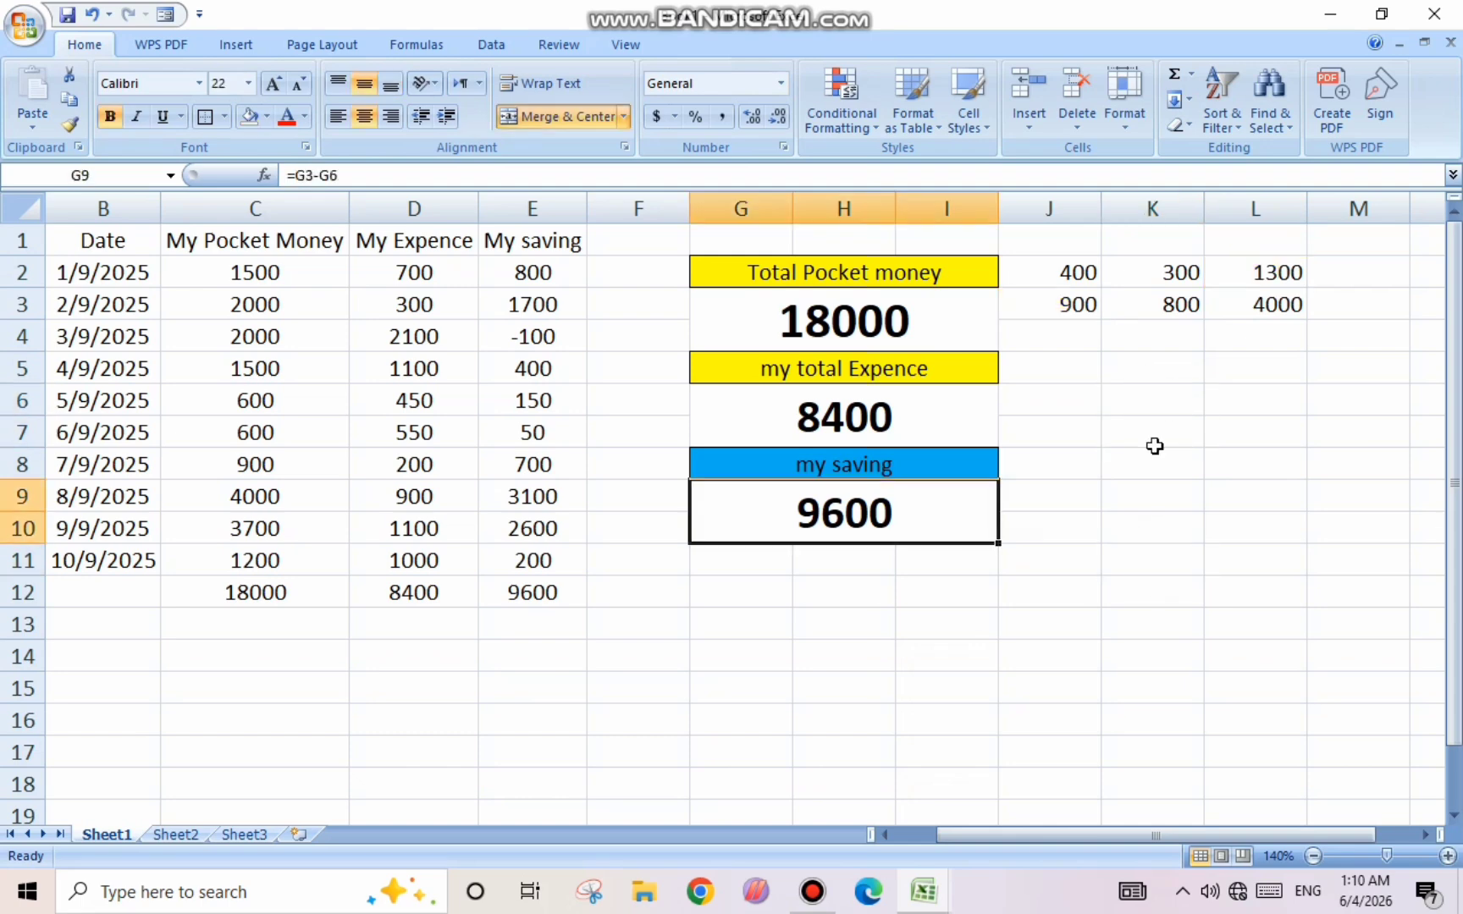
pyautogui.click(1153, 445)
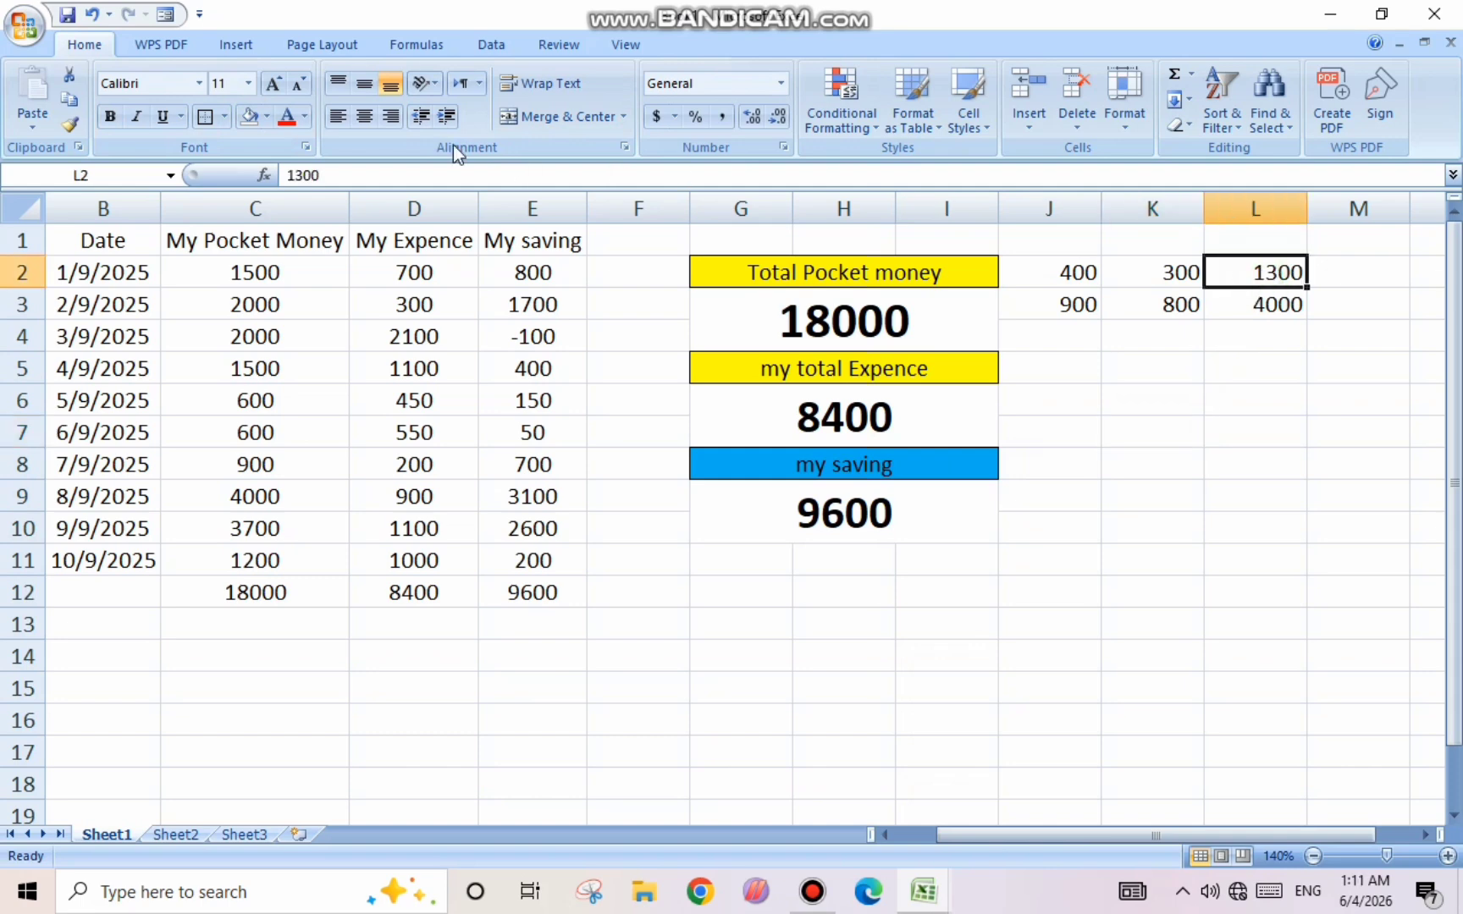
# - Fill sample cell L2 with orange and sample cells J3 and K2 with light blue
pyautogui.click(268, 117)
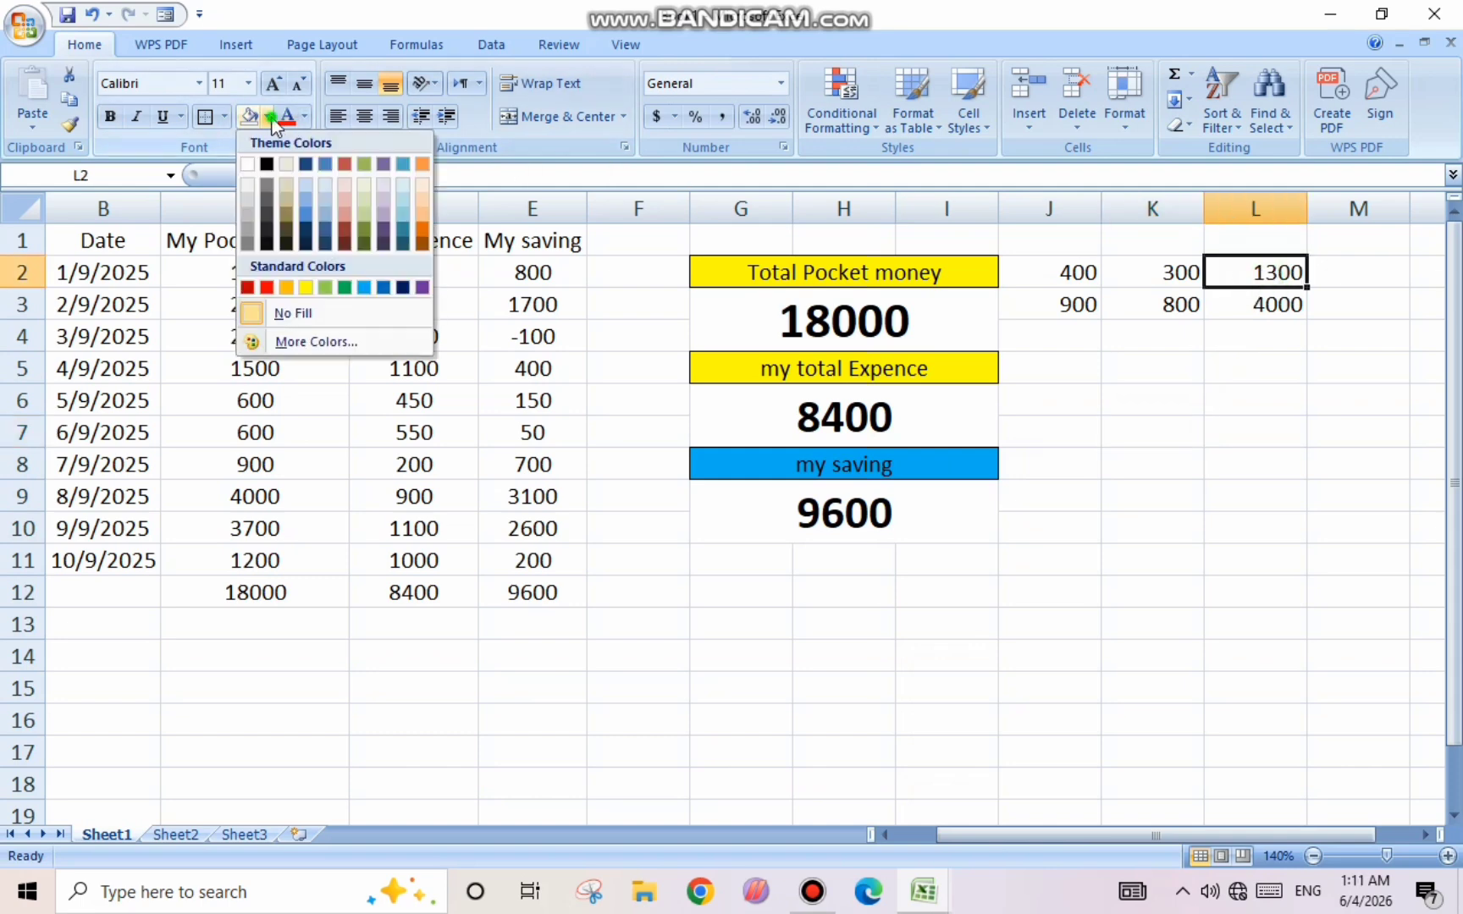
pyautogui.click(286, 287)
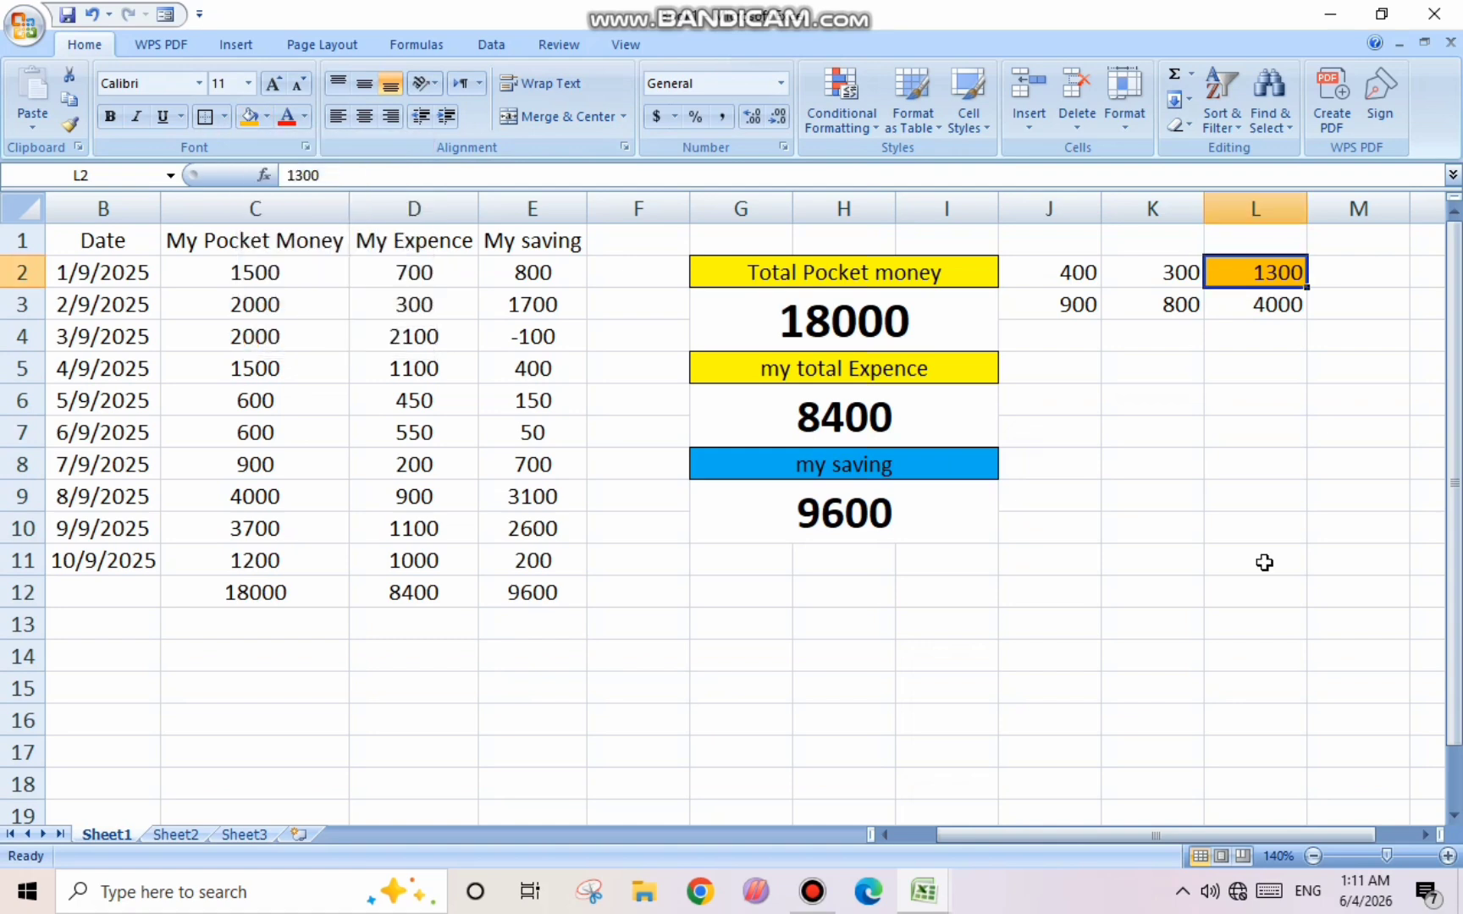
pyautogui.click(1309, 526)
pyautogui.click(1064, 304)
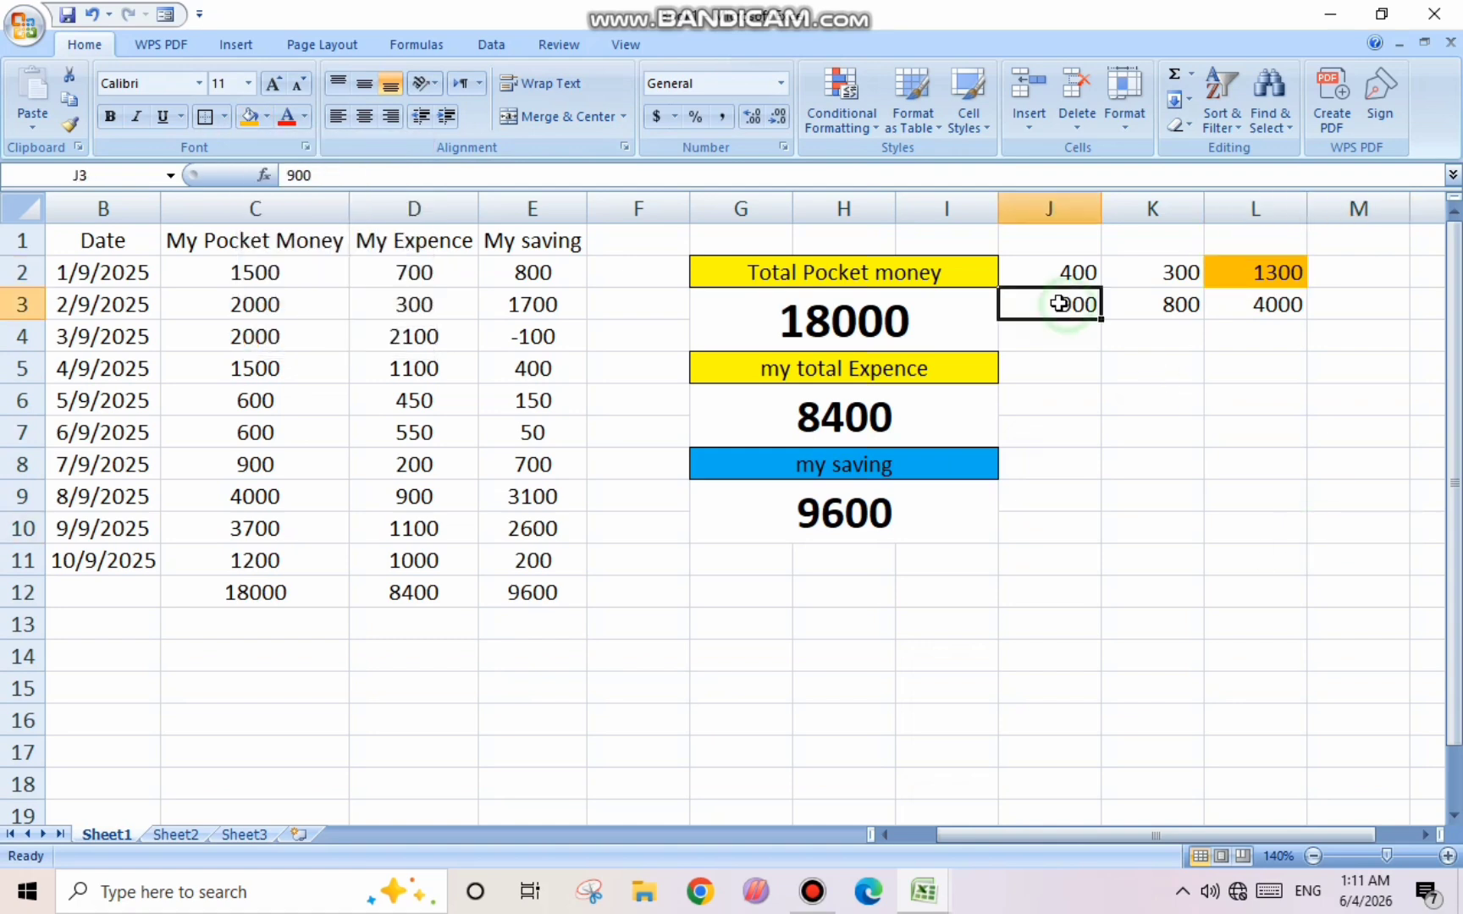
pyautogui.click(267, 118)
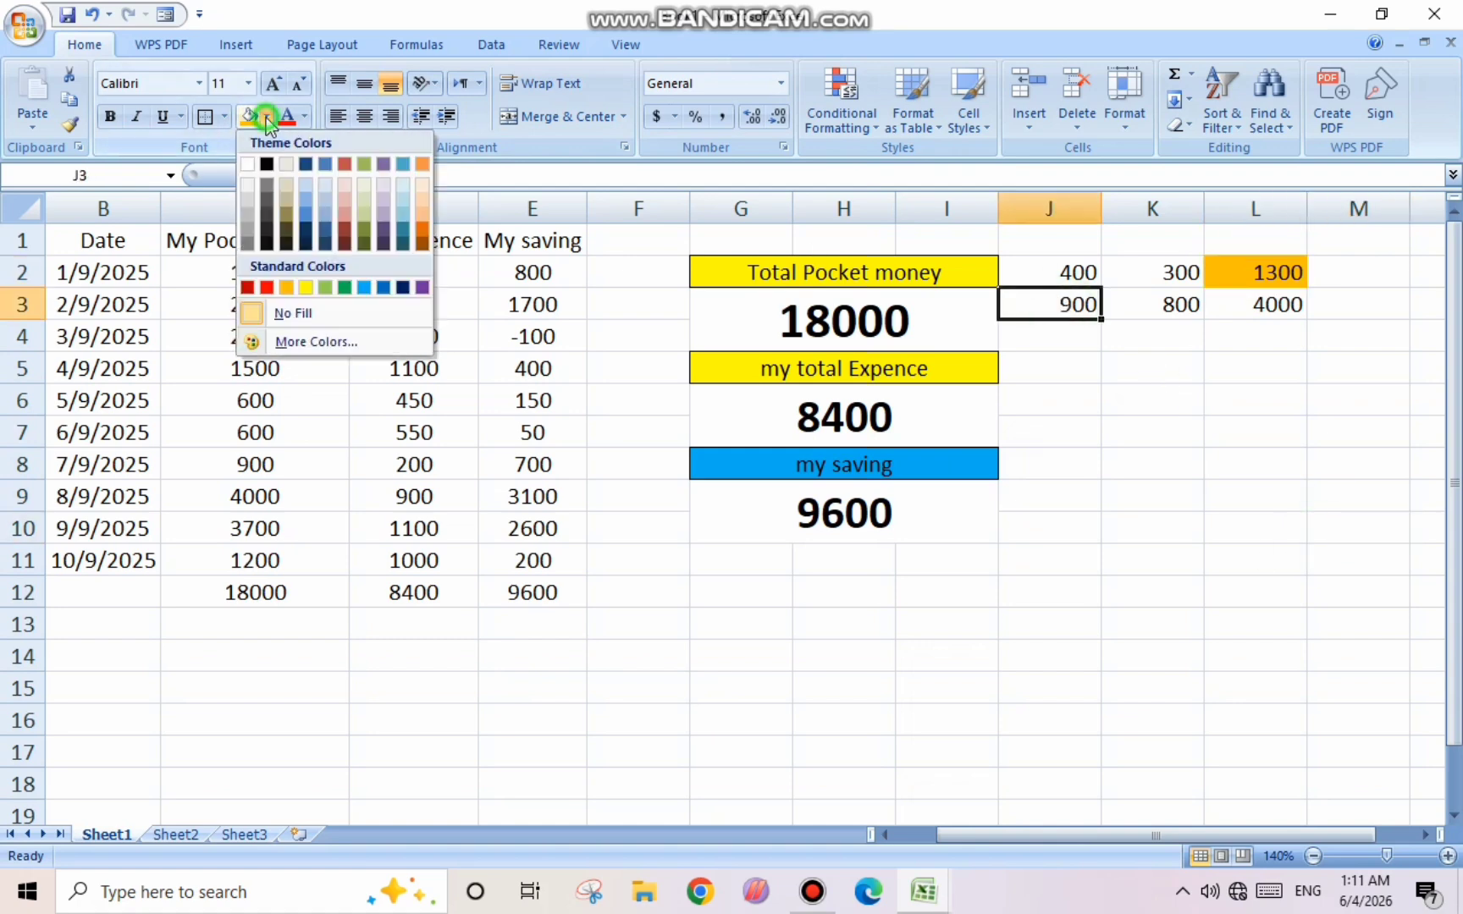
pyautogui.click(363, 287)
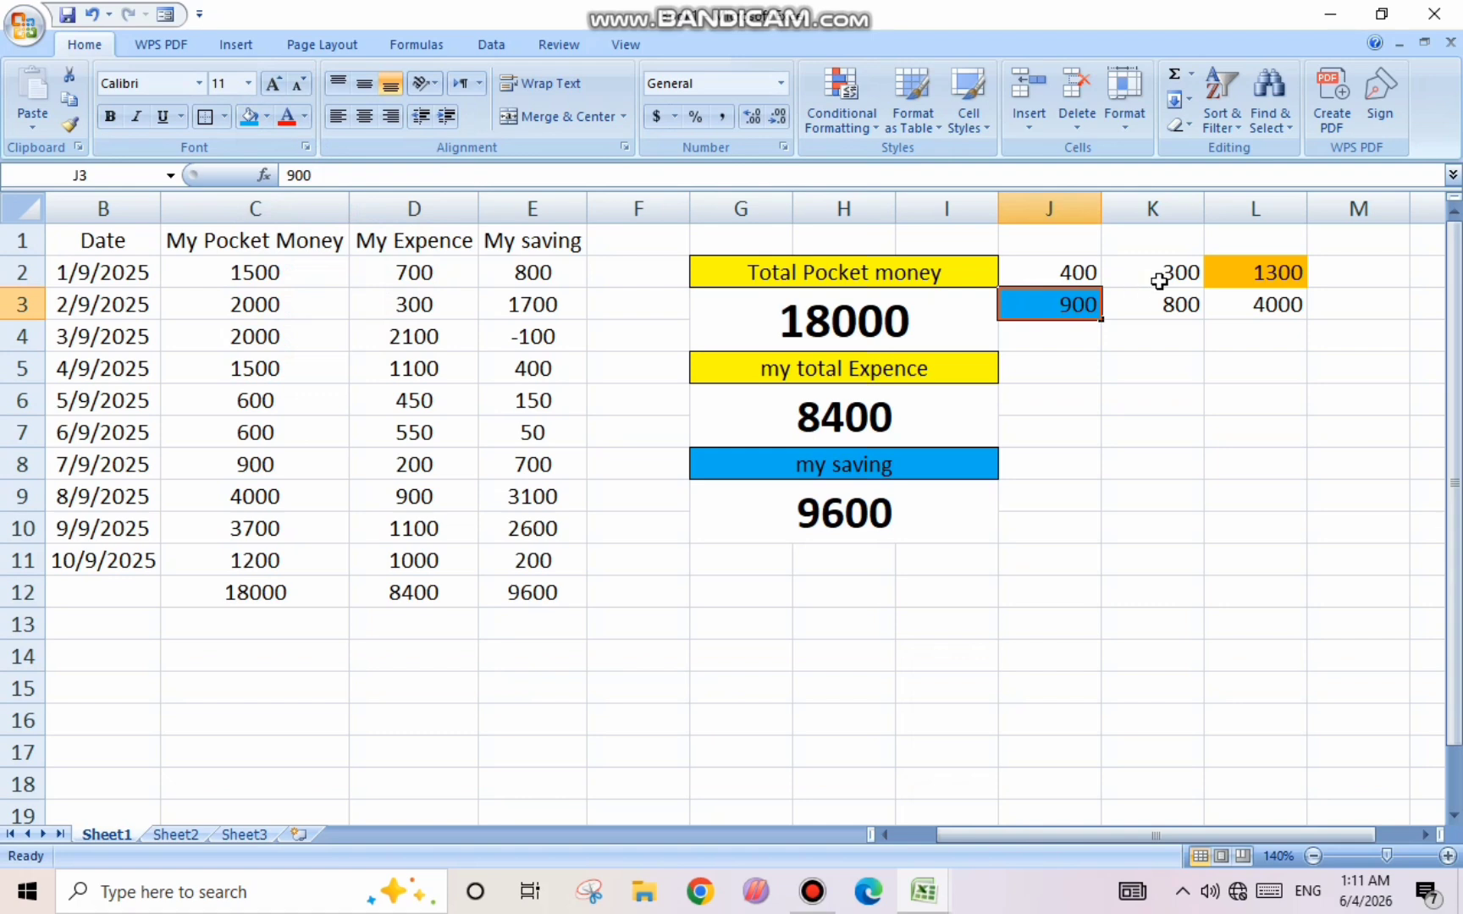
pyautogui.click(1138, 272)
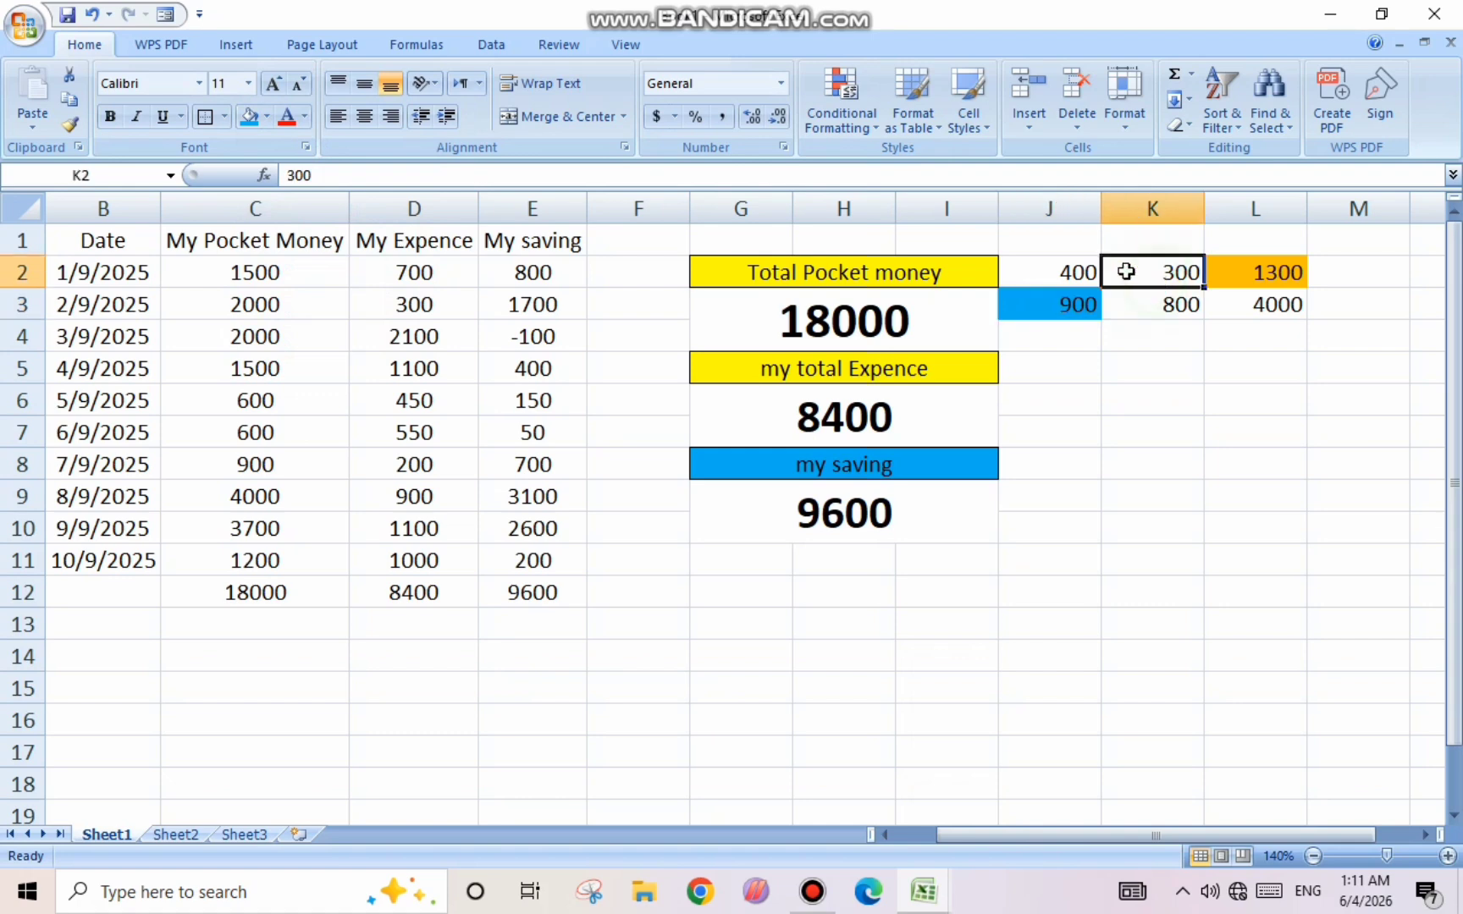
pyautogui.click(250, 118)
pyautogui.press('Down')
pyautogui.press('Down')
pyautogui.press('Down')
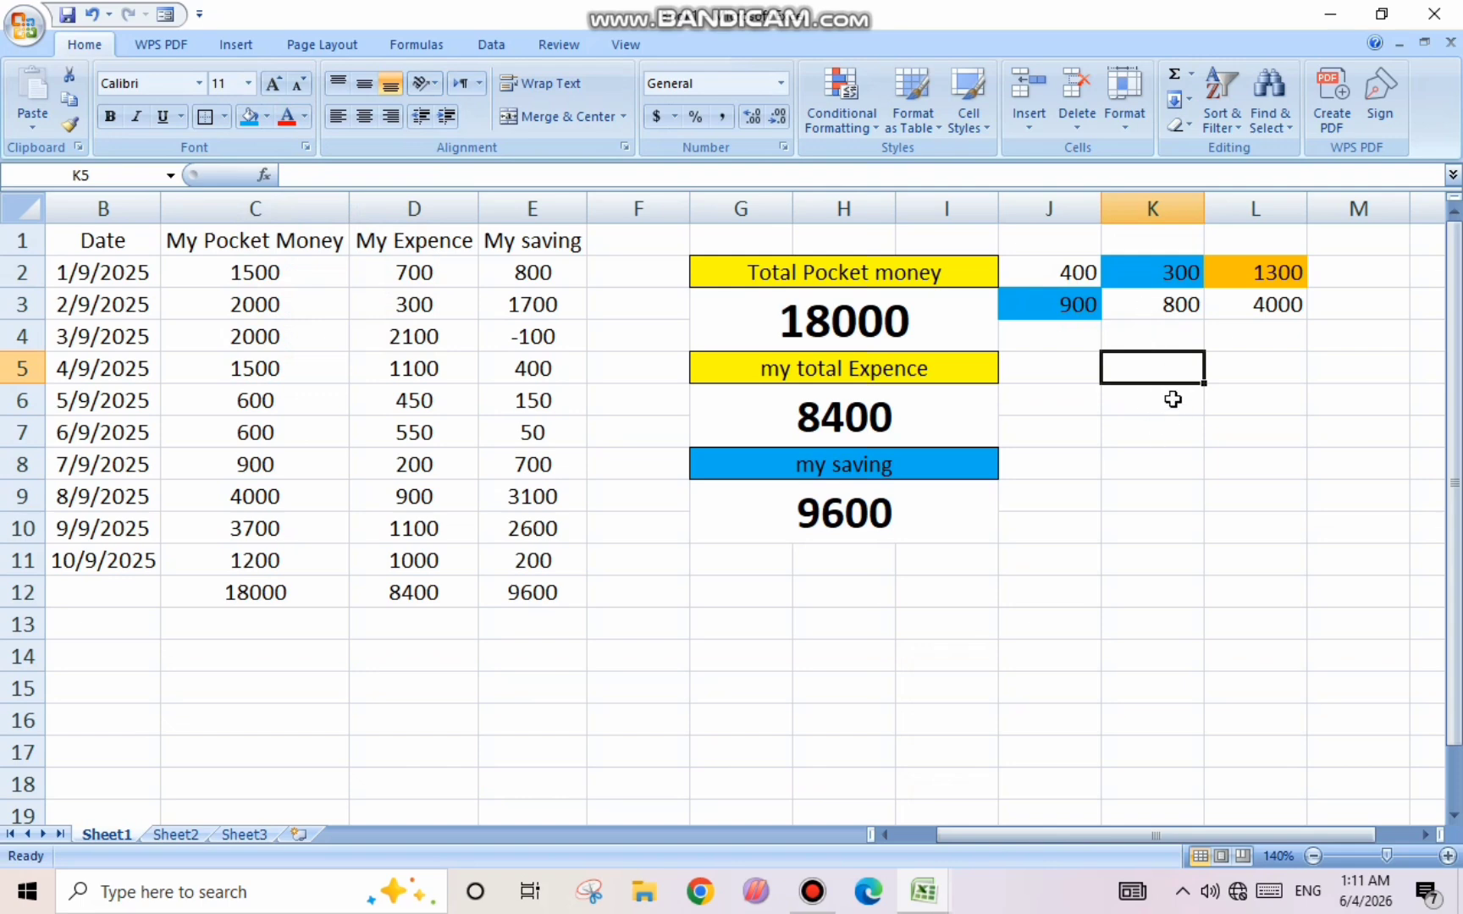
# - Enter the formula =L2-J3-K2 in K6 to subtract both blue sample cells from the orange one
pyautogui.click(1166, 406)
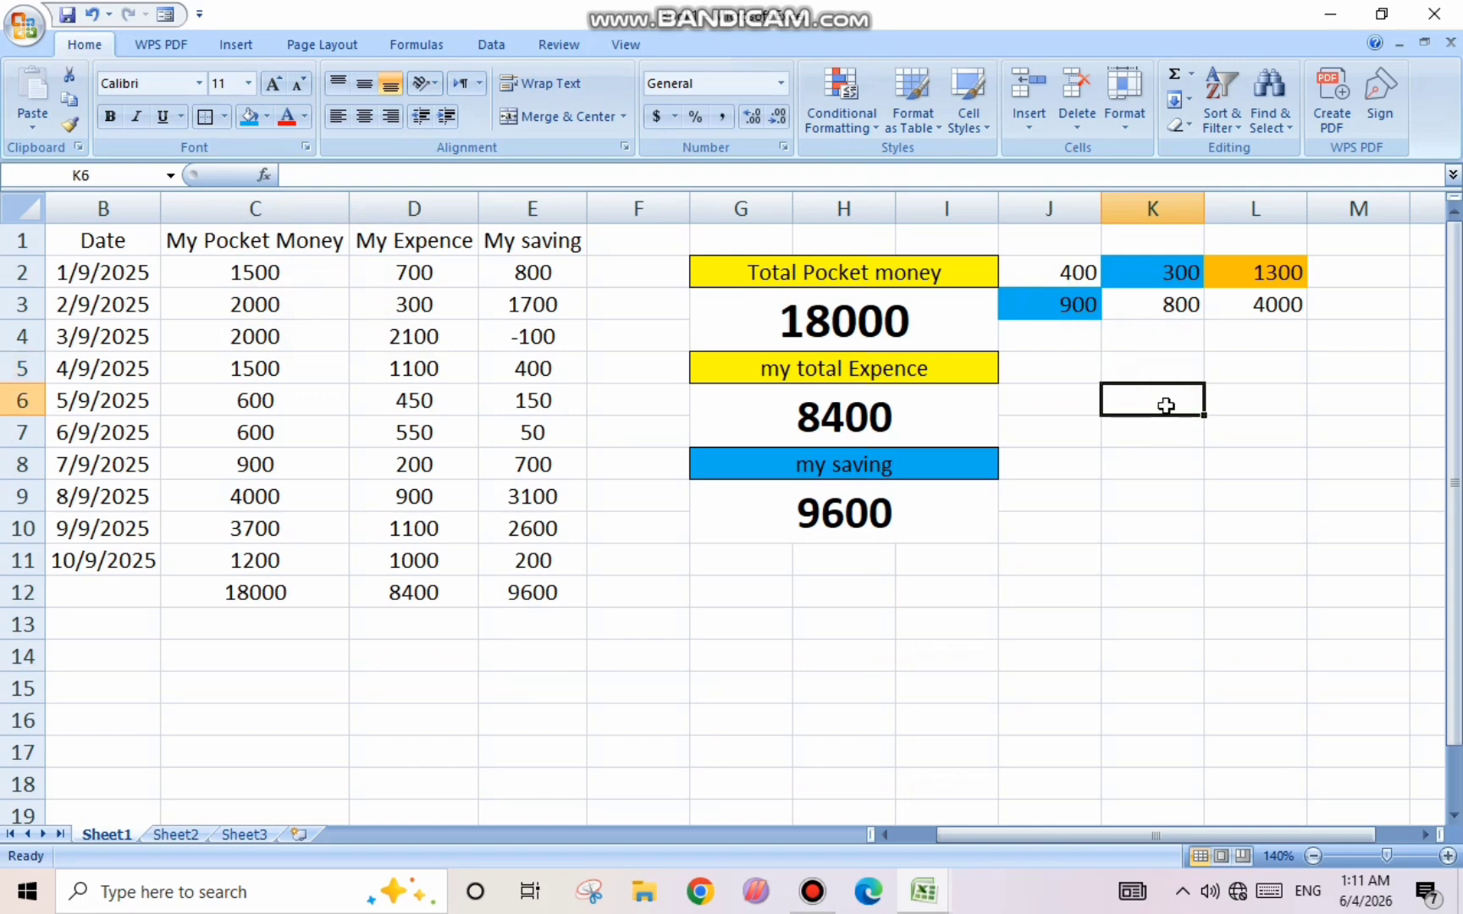
pyautogui.press('Up')
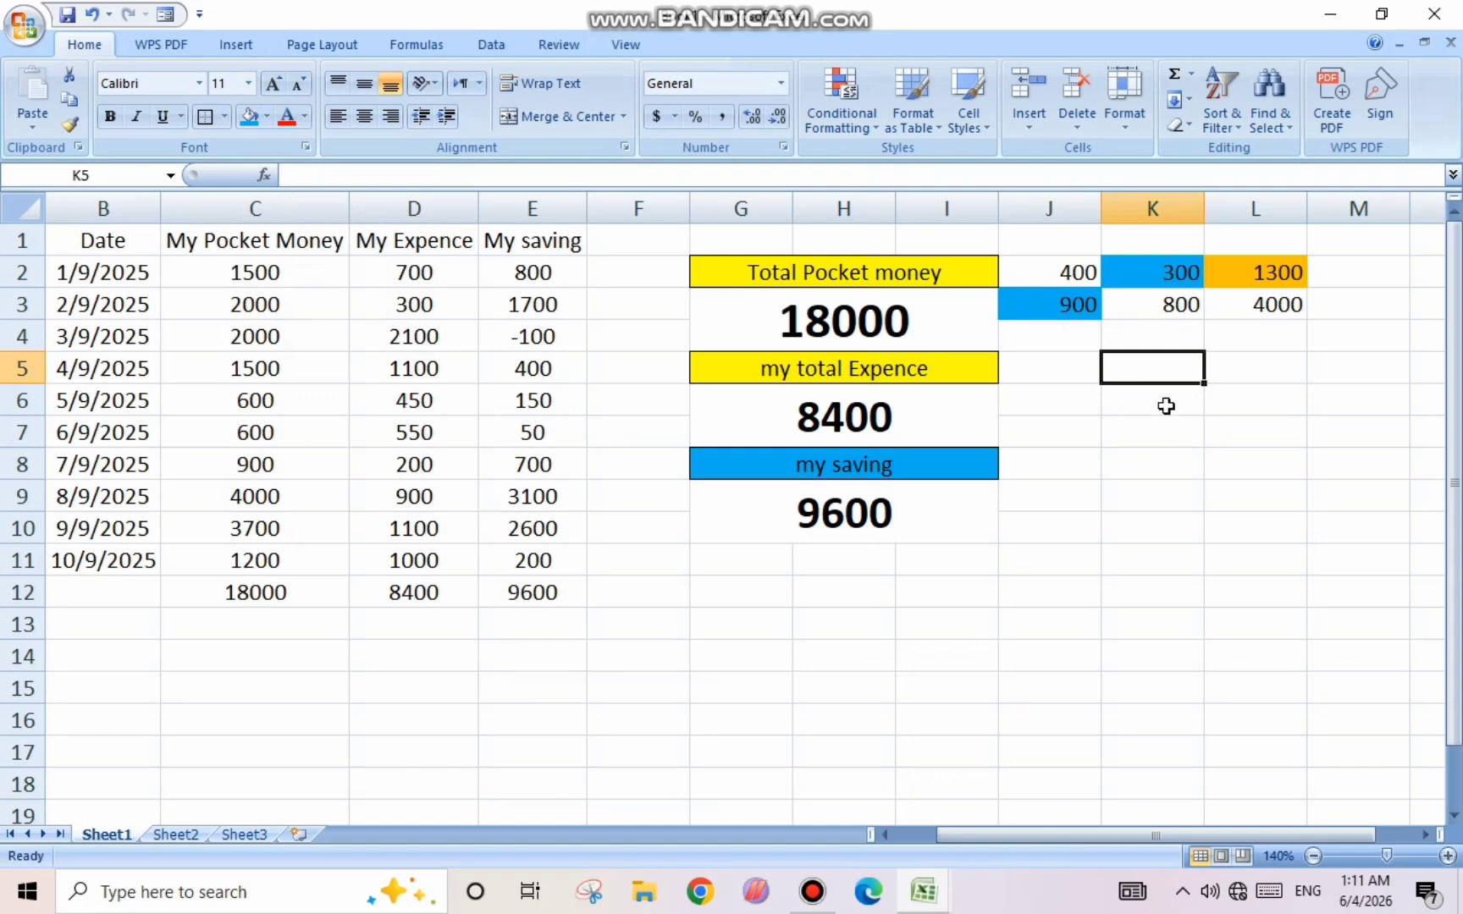
pyautogui.click(1166, 406)
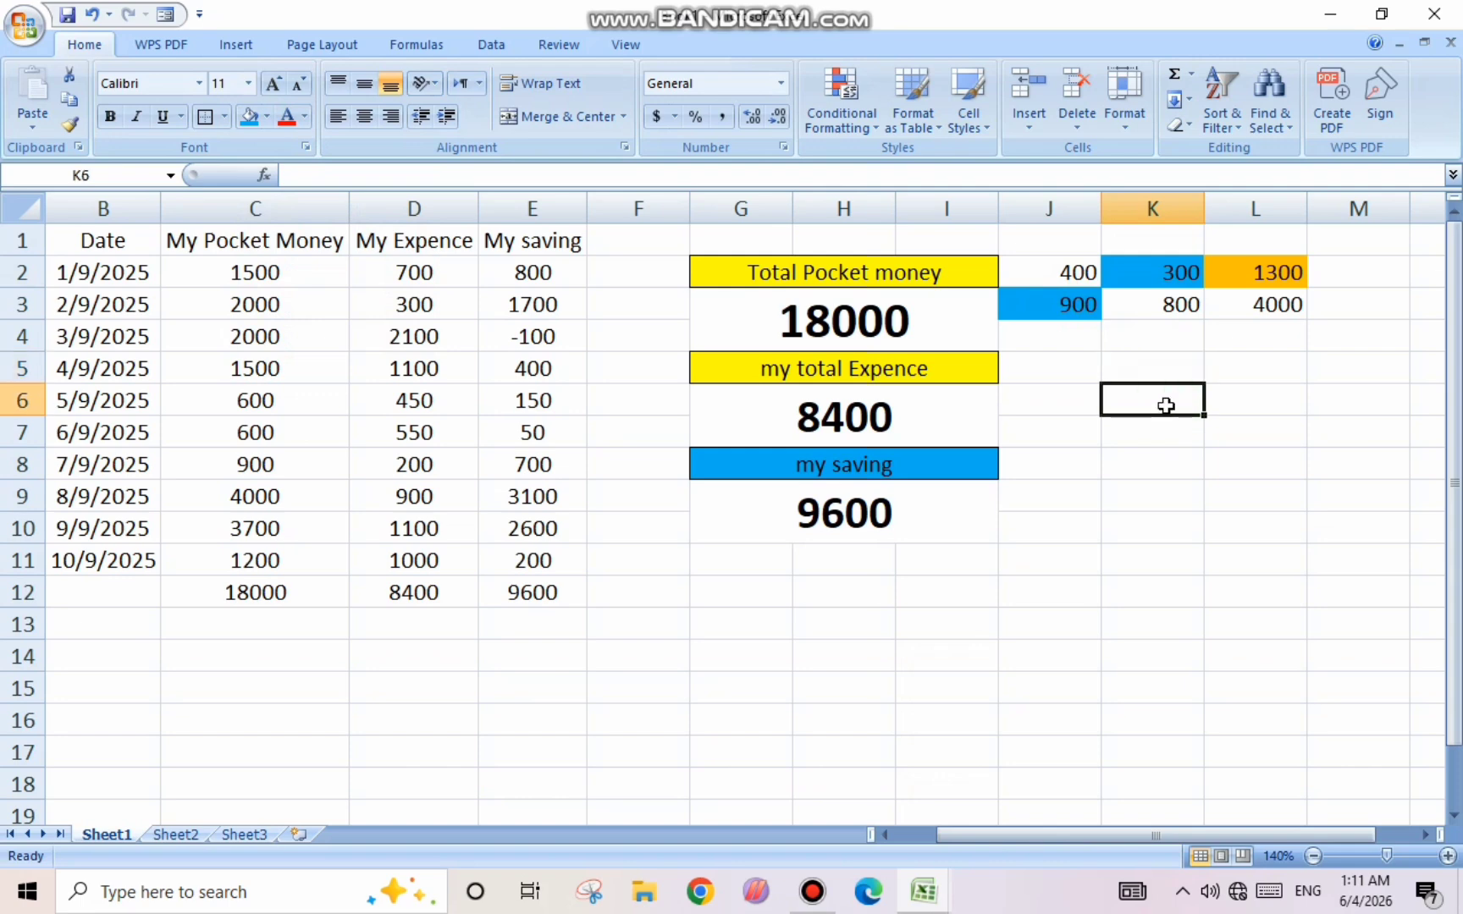
pyautogui.write('=')
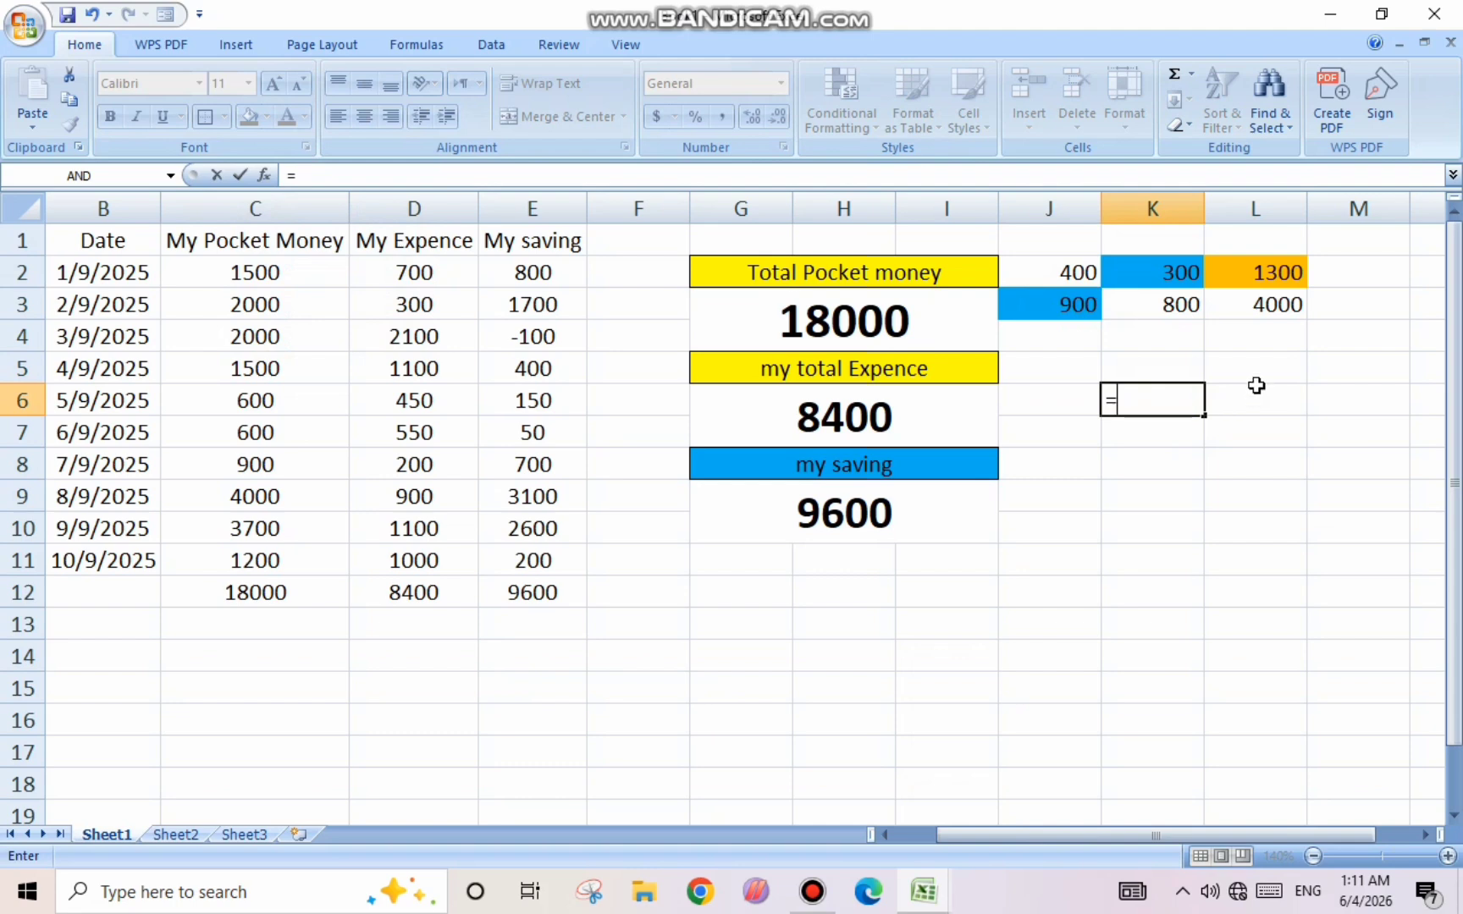
pyautogui.click(1259, 271)
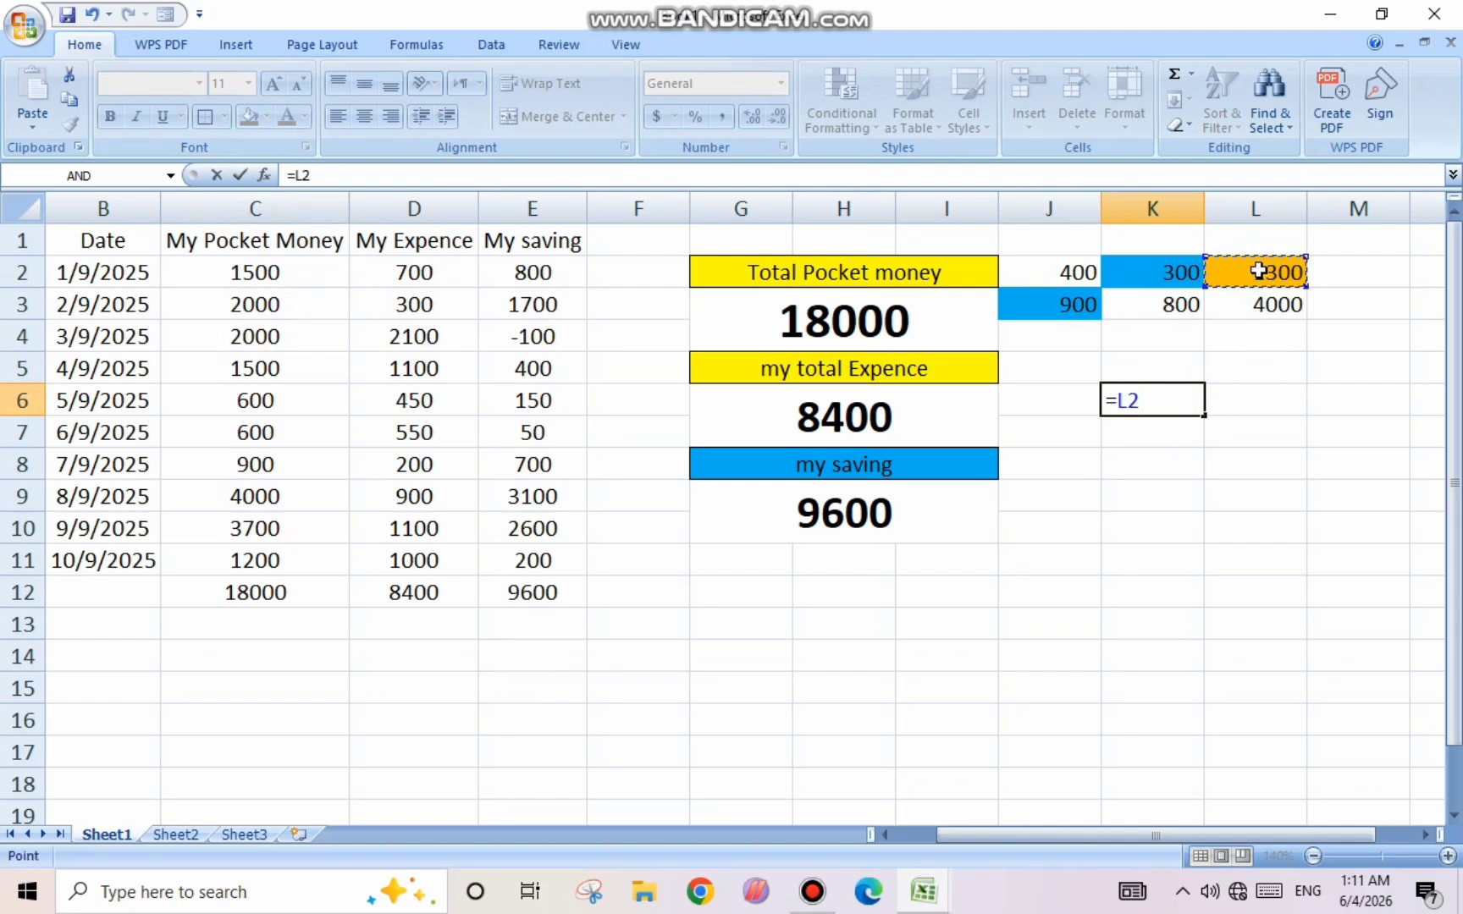
pyautogui.write('-')
pyautogui.click(1089, 310)
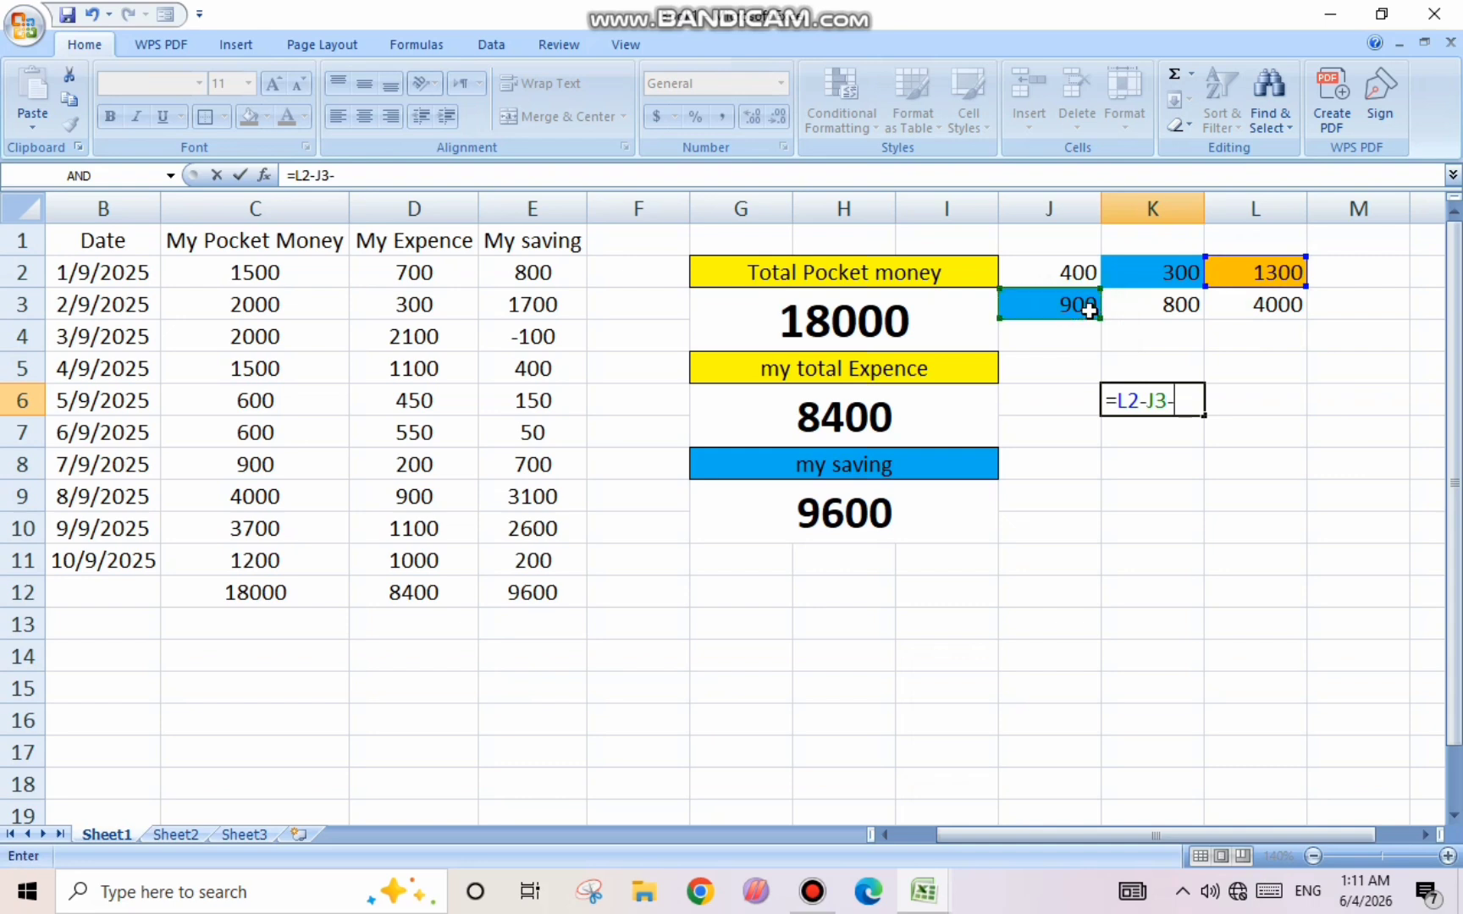
pyautogui.click(1134, 276)
pyautogui.press('Return')
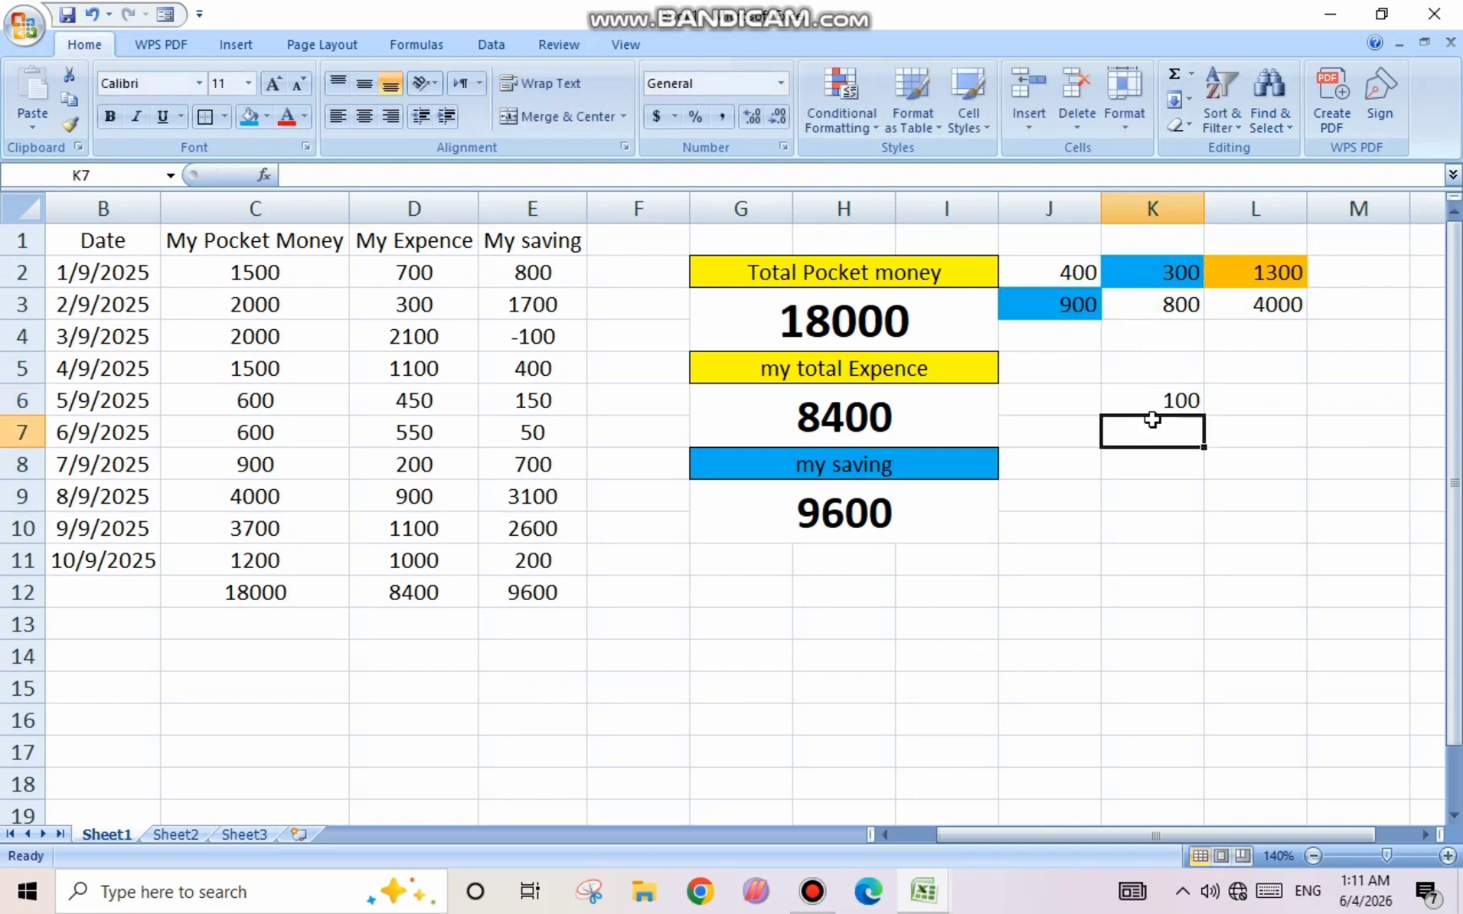
# - Erase the formula in K6 and rebuild the three-cell subtraction =L2-J3-K2 there
pyautogui.press('BackSpace')
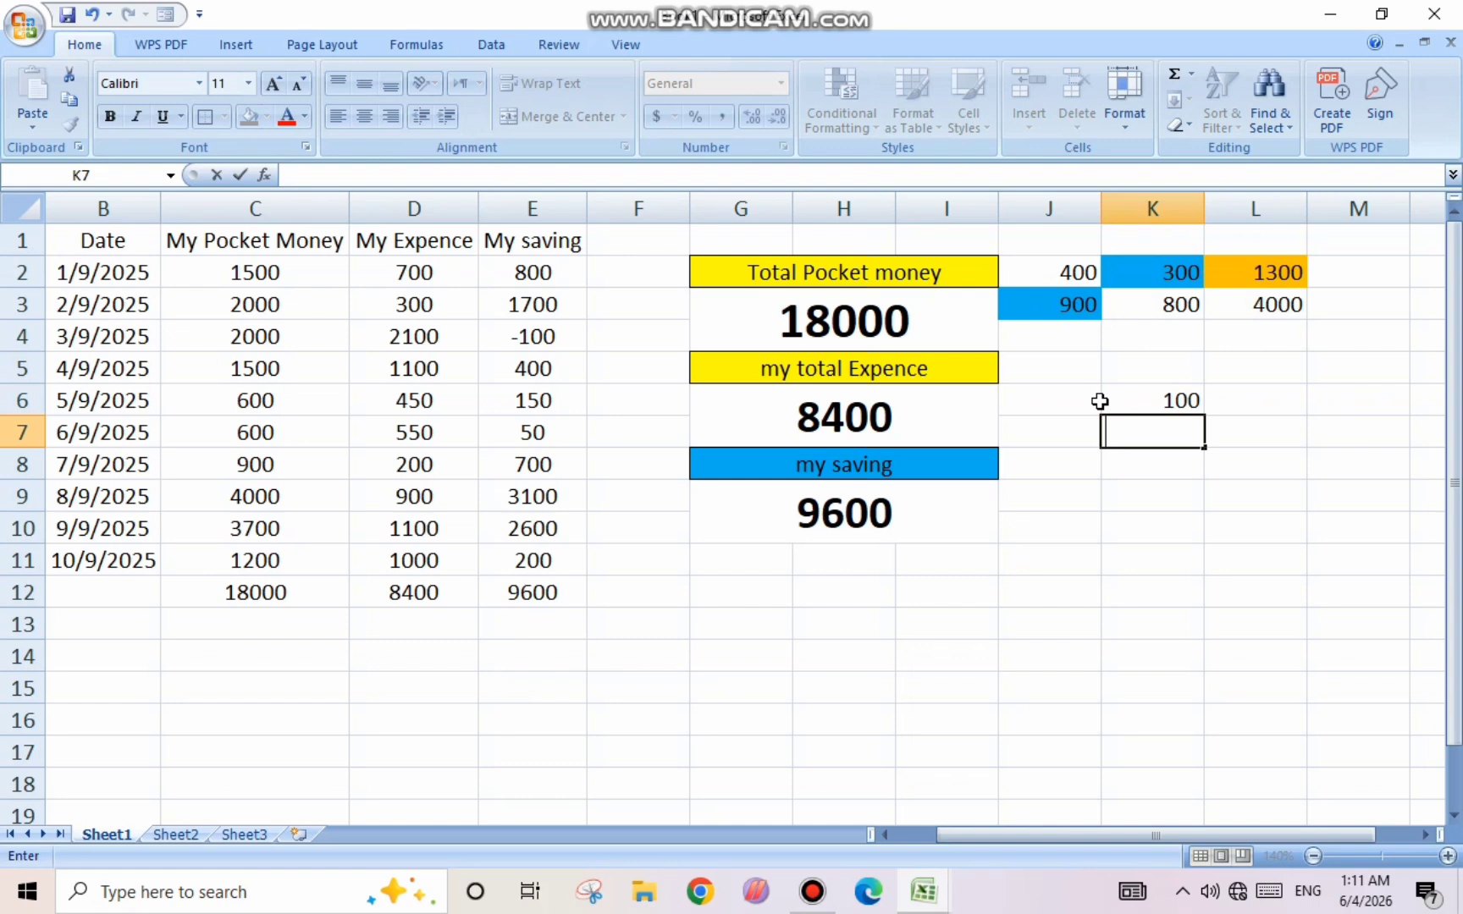
pyautogui.click(1139, 401)
pyautogui.press('BackSpace')
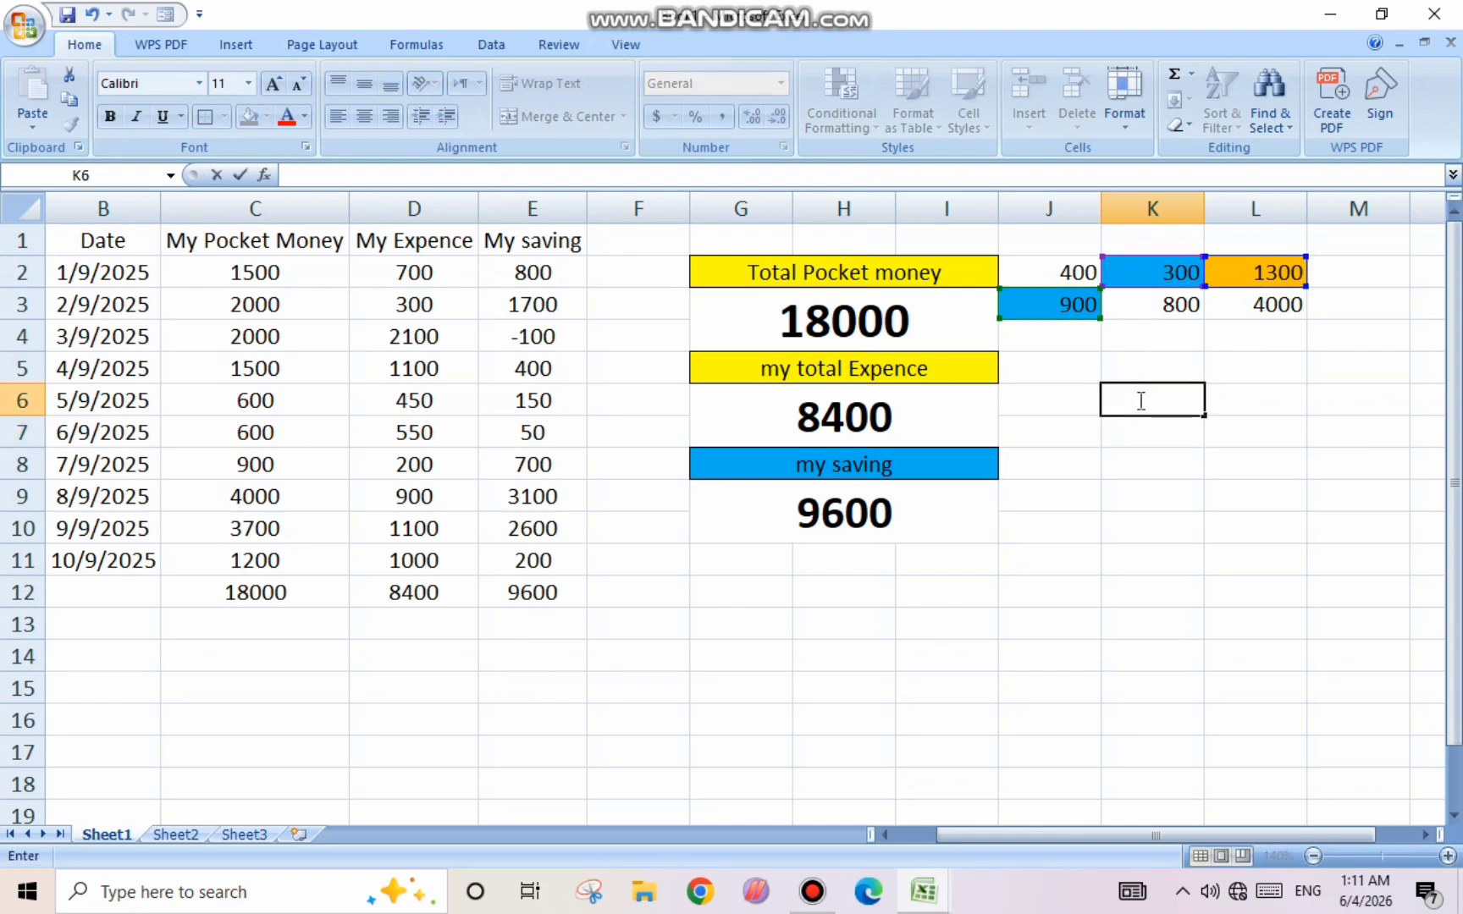
pyautogui.write('=')
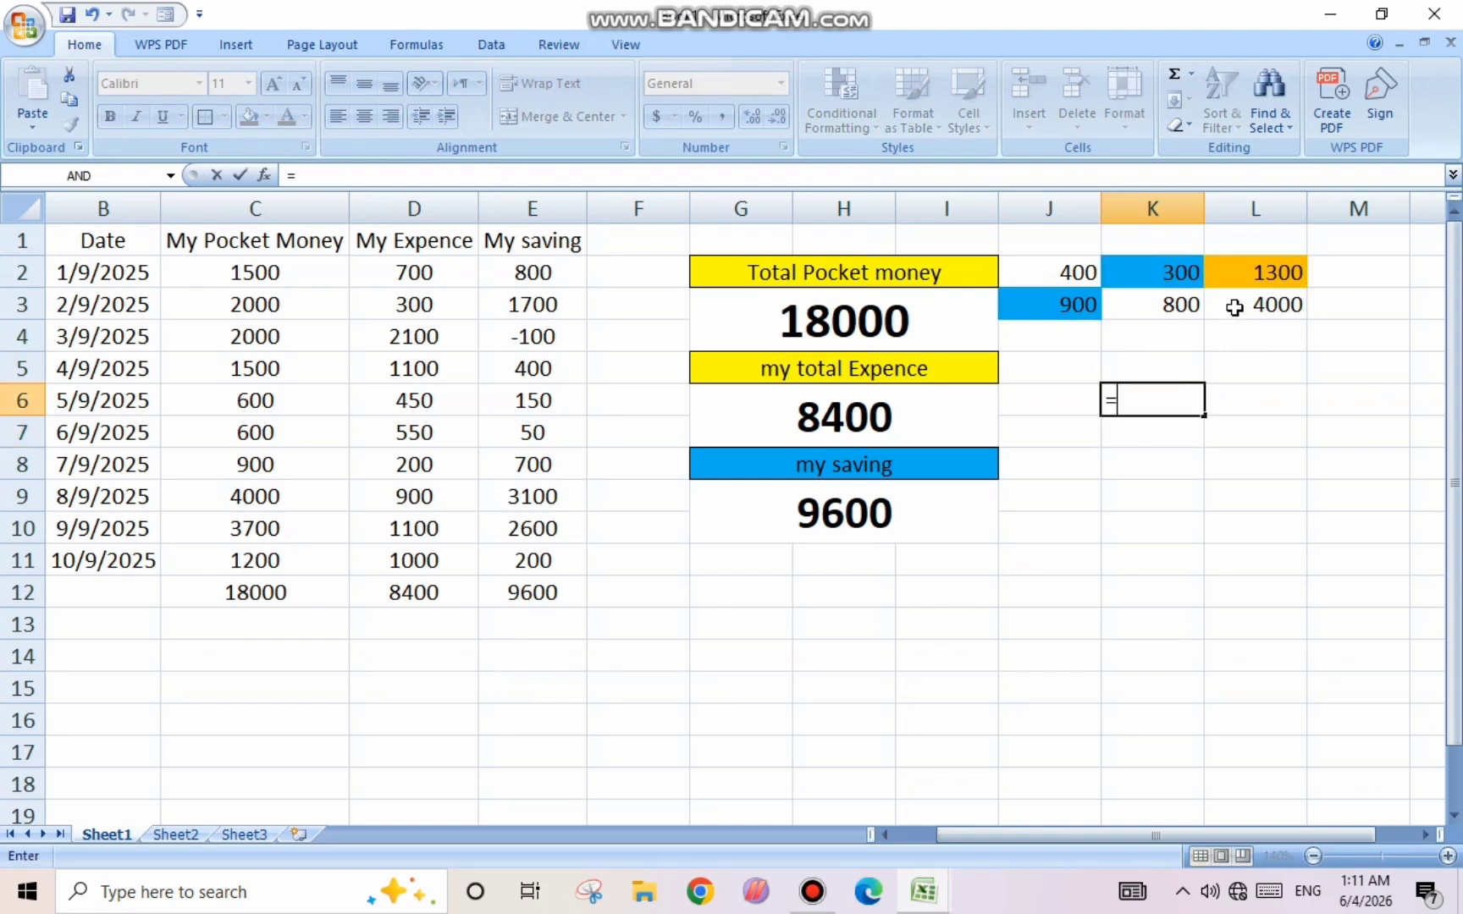
pyautogui.click(1231, 268)
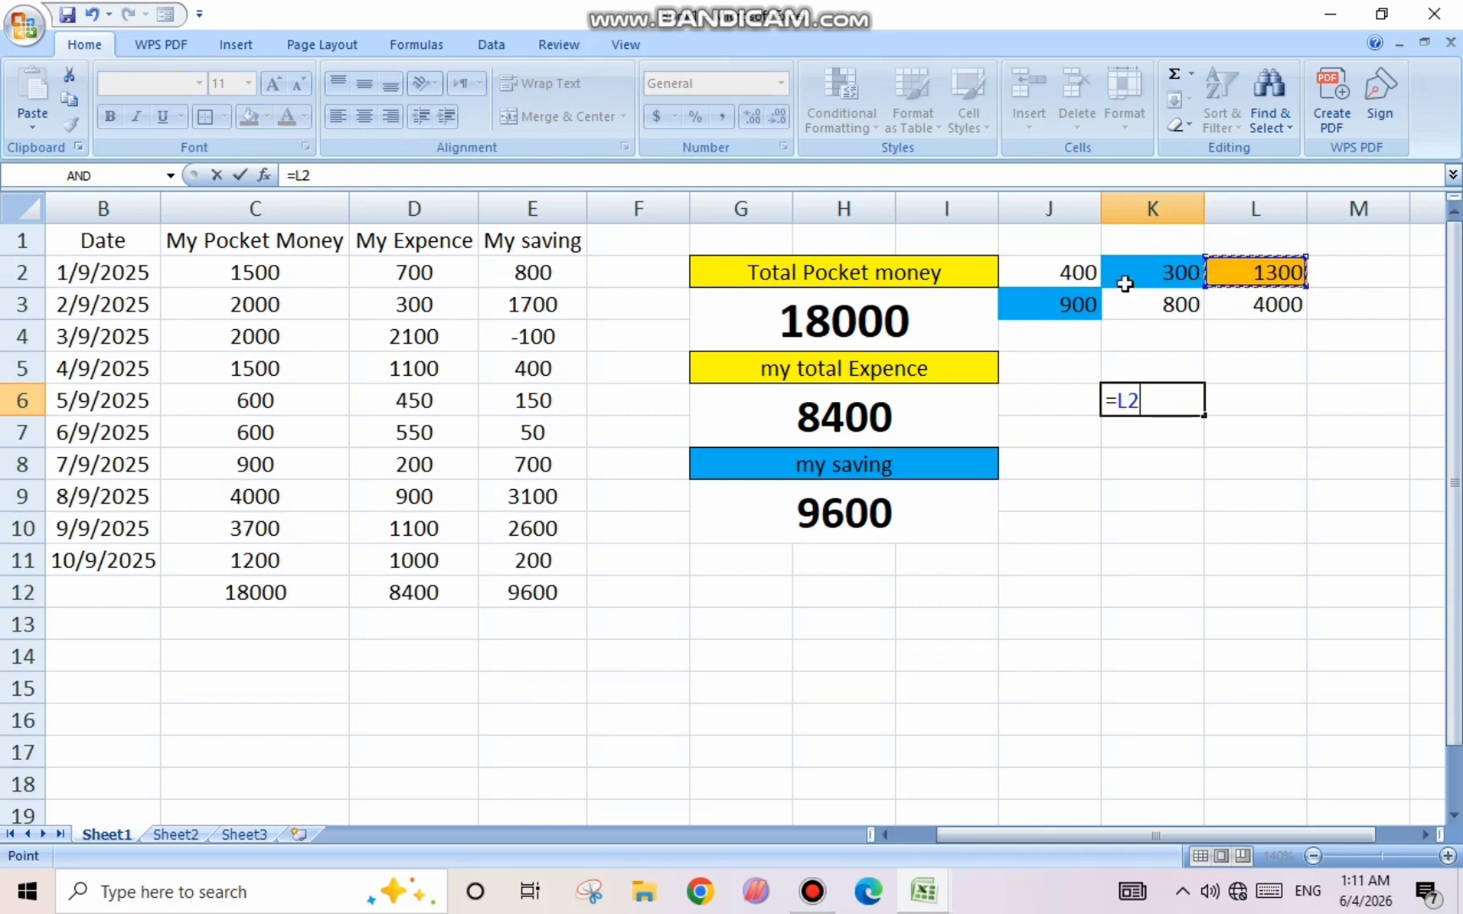
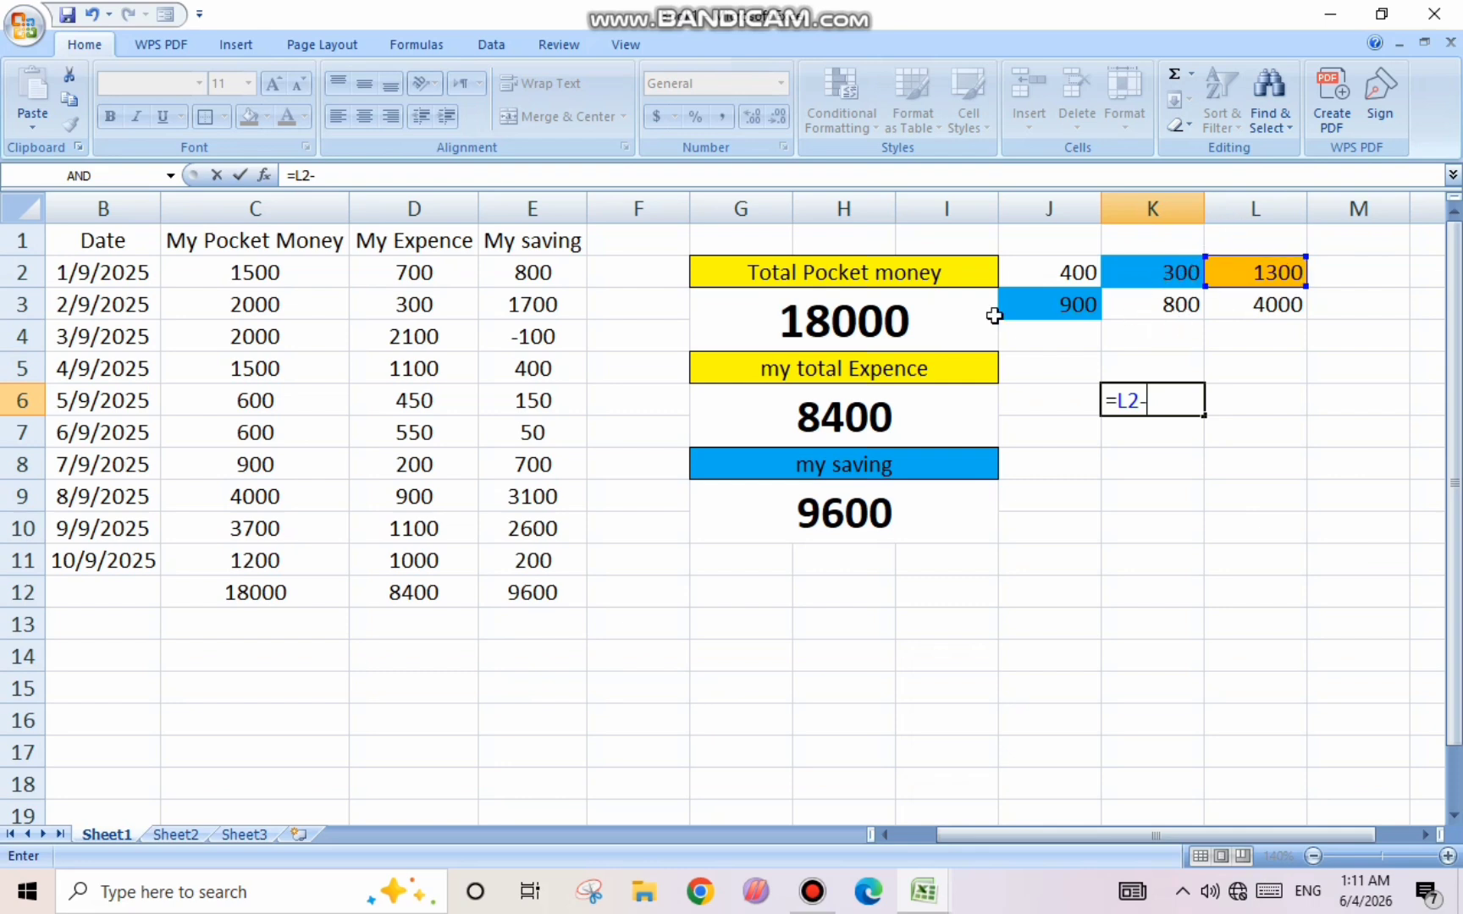
pyautogui.click(1025, 302)
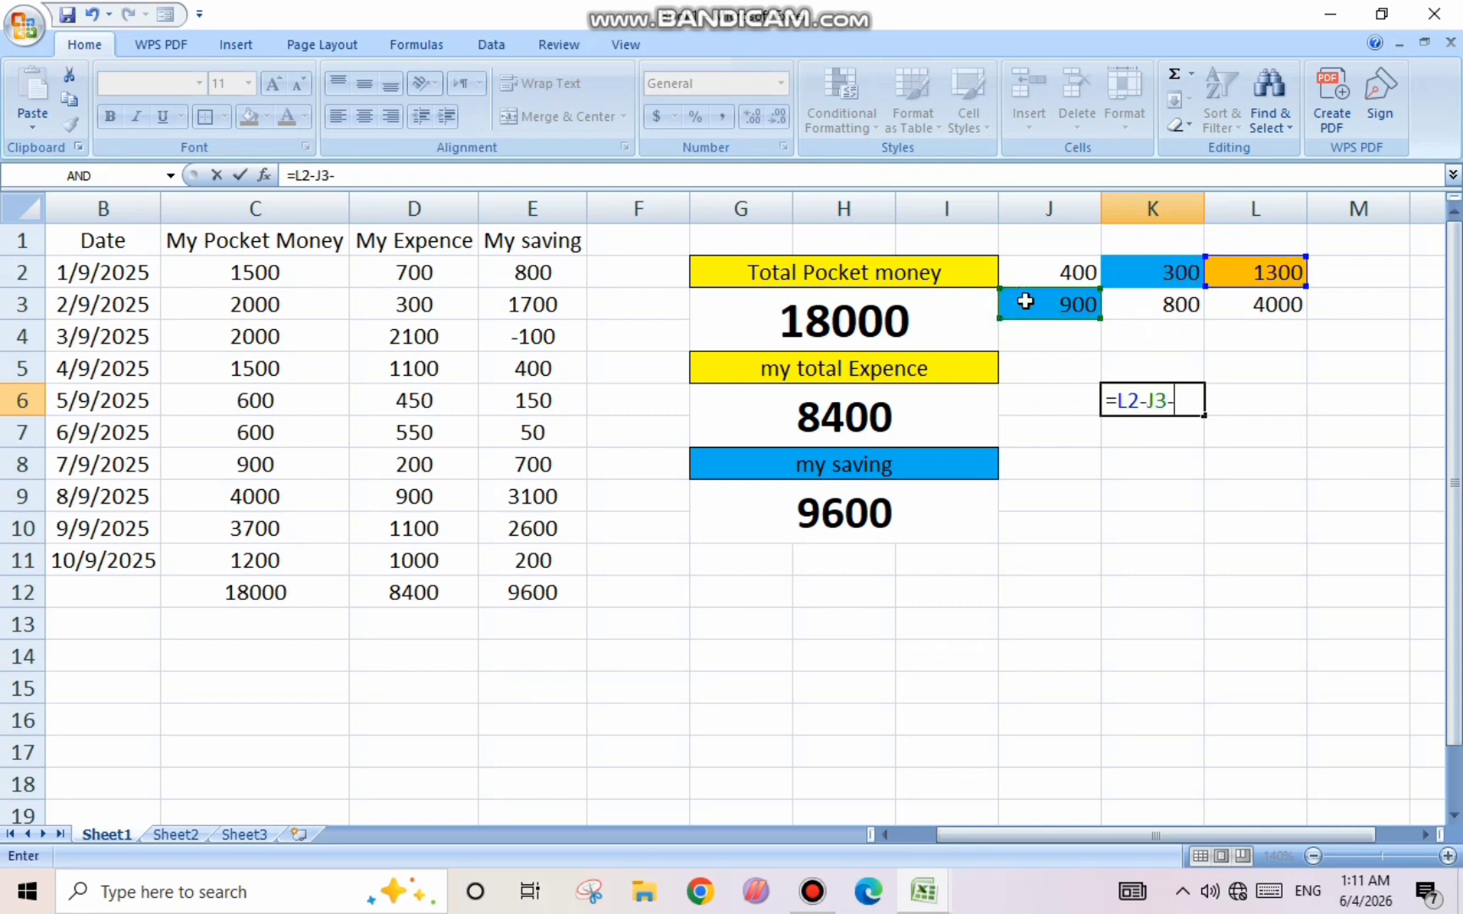
pyautogui.write('-')
pyautogui.click(1127, 271)
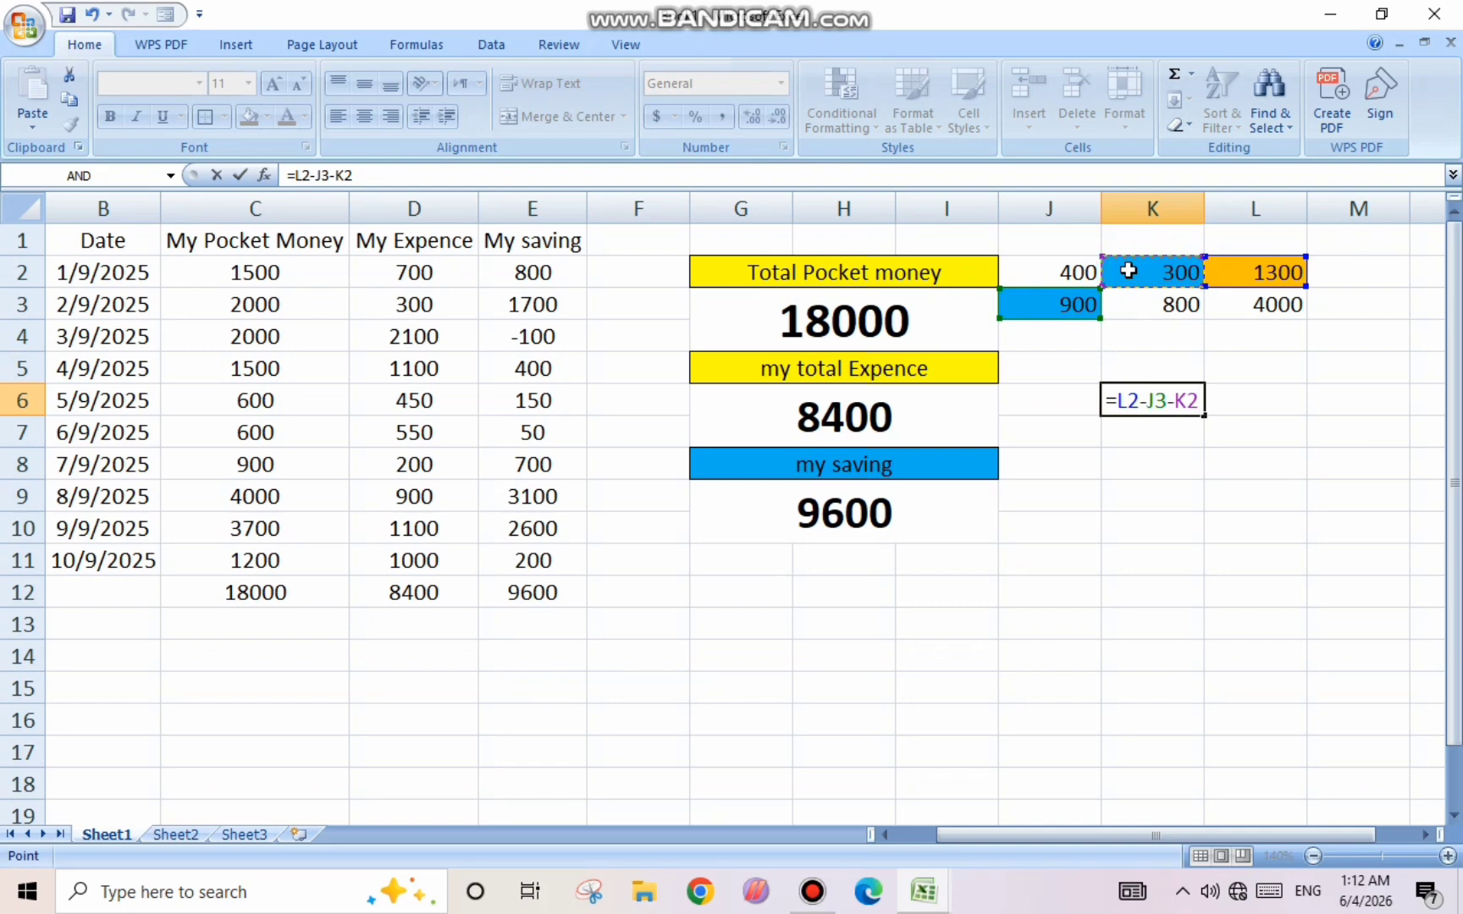
pyautogui.press('Return')
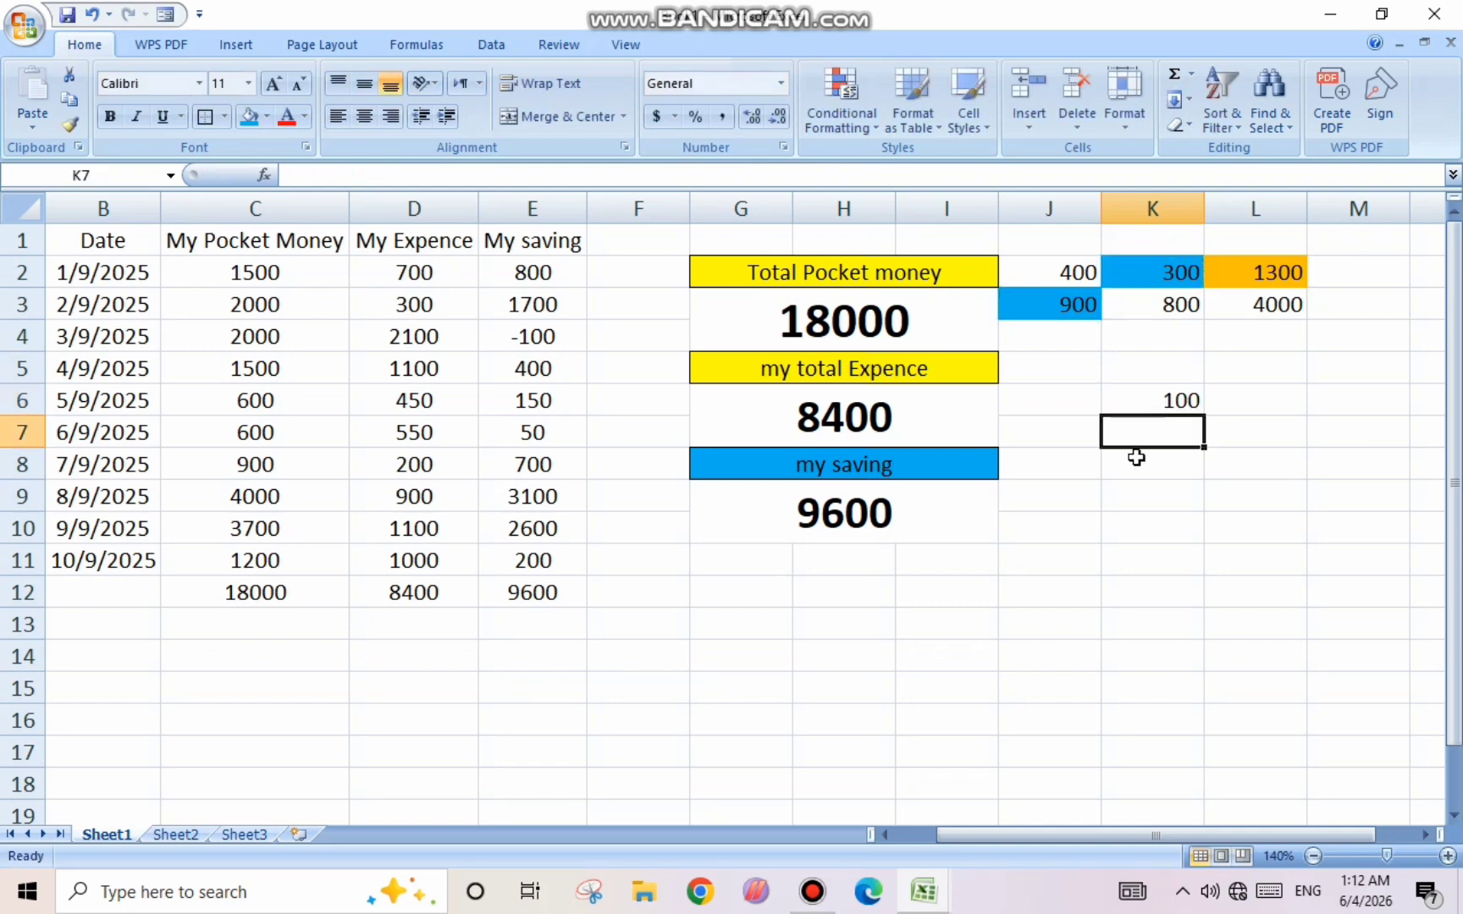
# - Clear the three-cell subtraction formula from K6
pyautogui.click(1148, 394)
pyautogui.press('BackSpace')
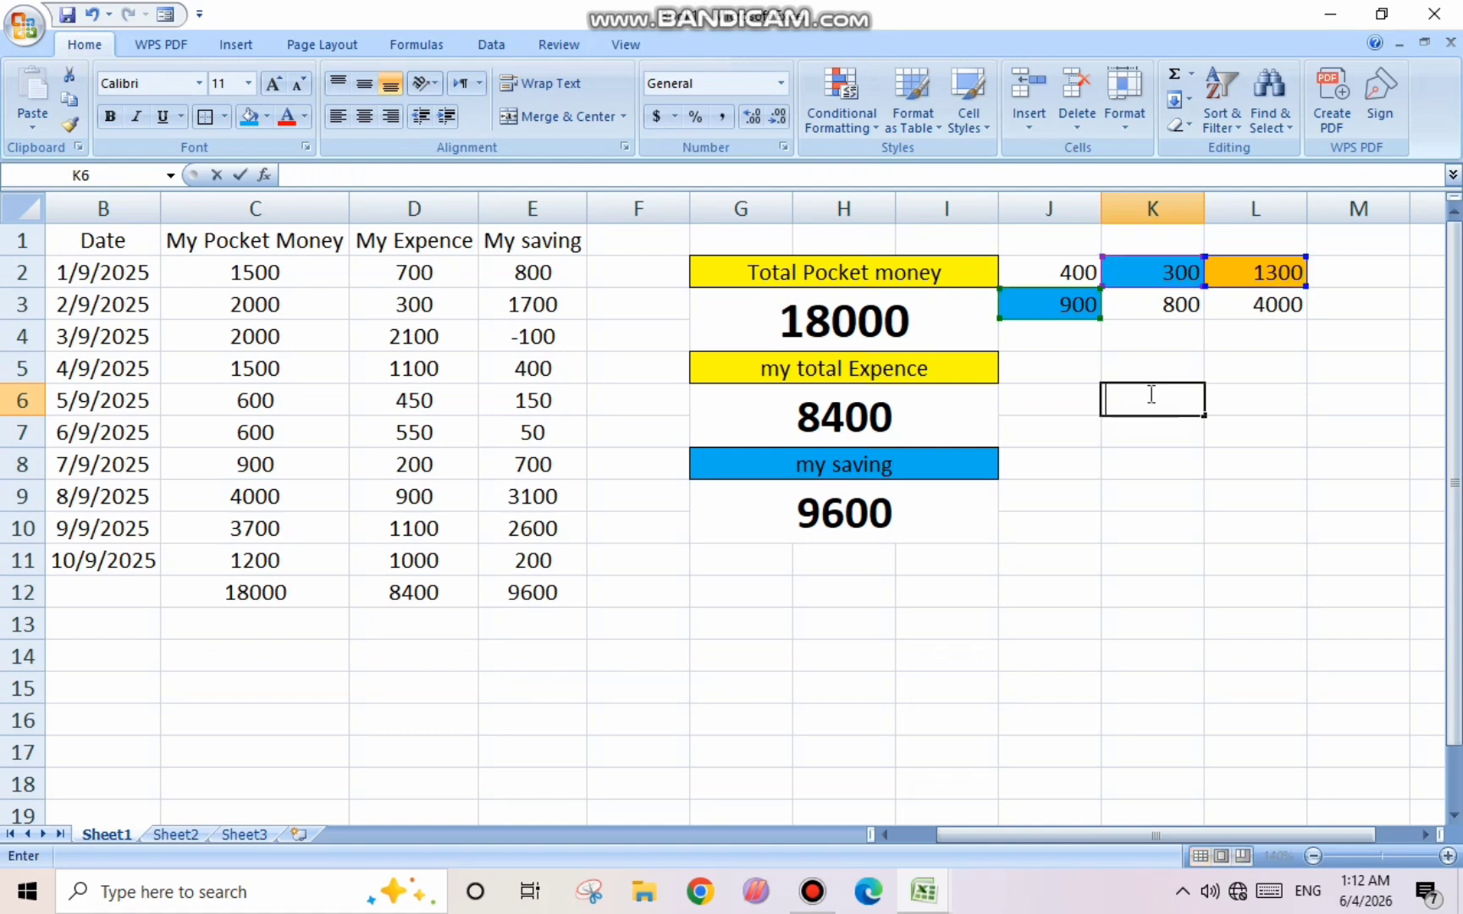
pyautogui.click(1136, 455)
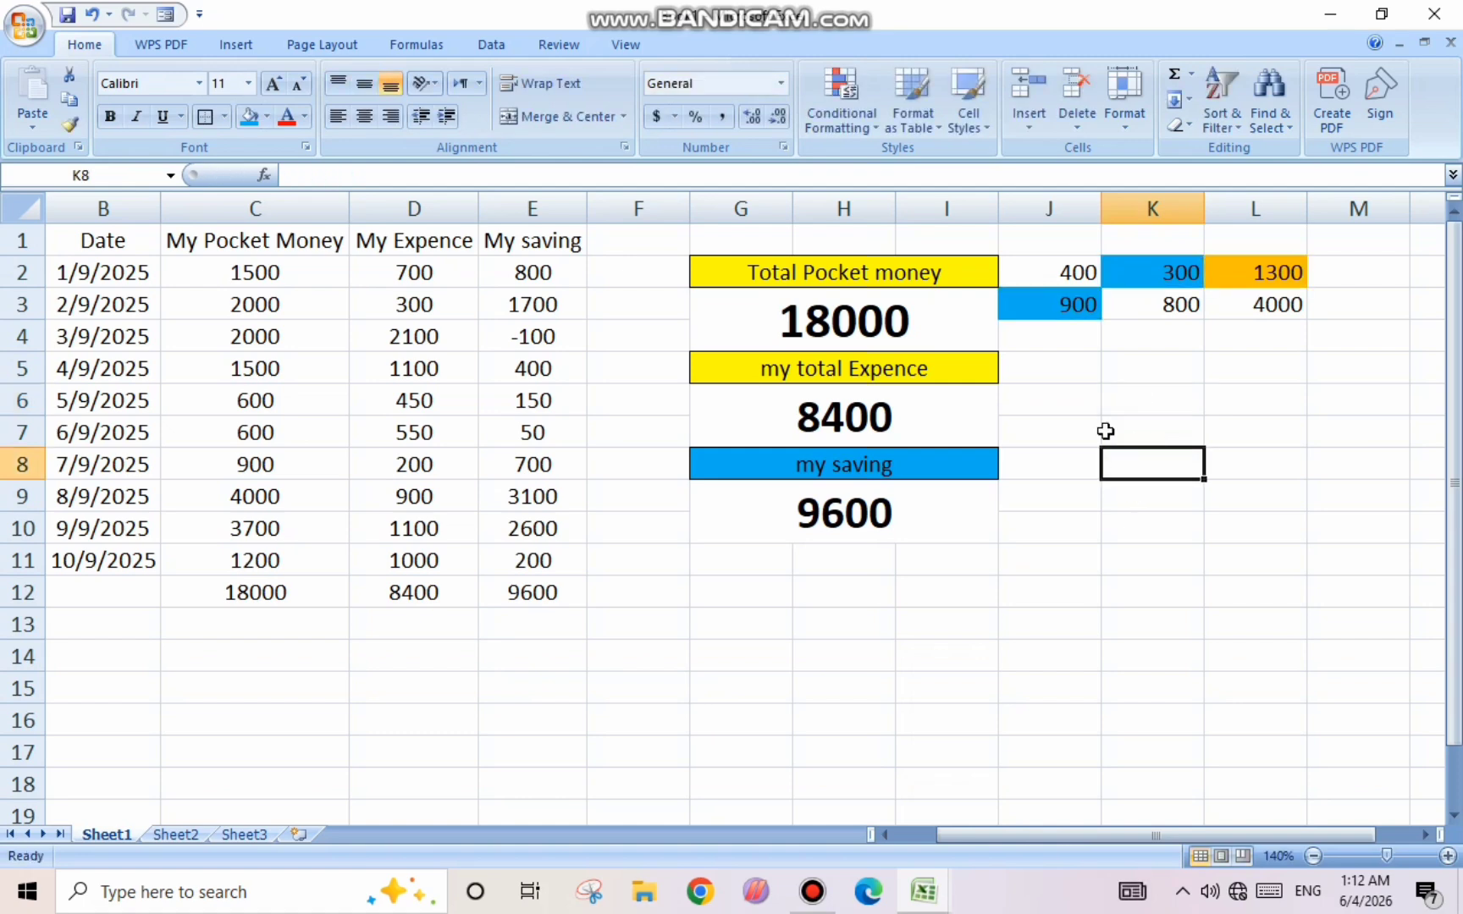
# - Remove the fill colors from the sample number block J2:L3 by setting it to No Fill
pyautogui.click(1067, 285)
pyautogui.moveTo(1066, 285); pyautogui.dragTo(1260, 313)
pyautogui.click(266, 119)
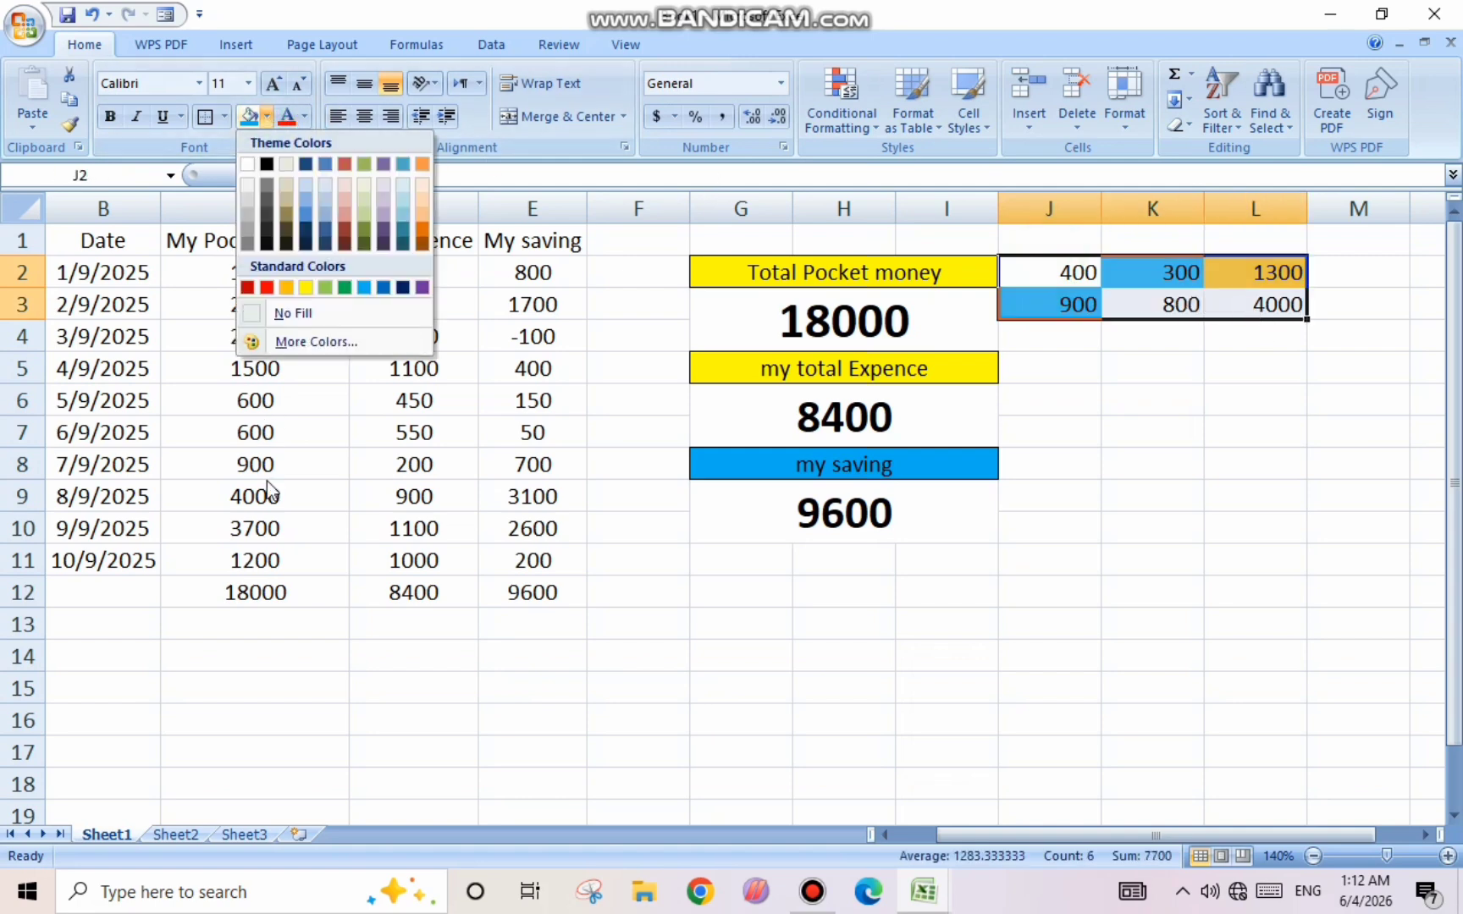
pyautogui.click(284, 316)
pyautogui.click(1349, 623)
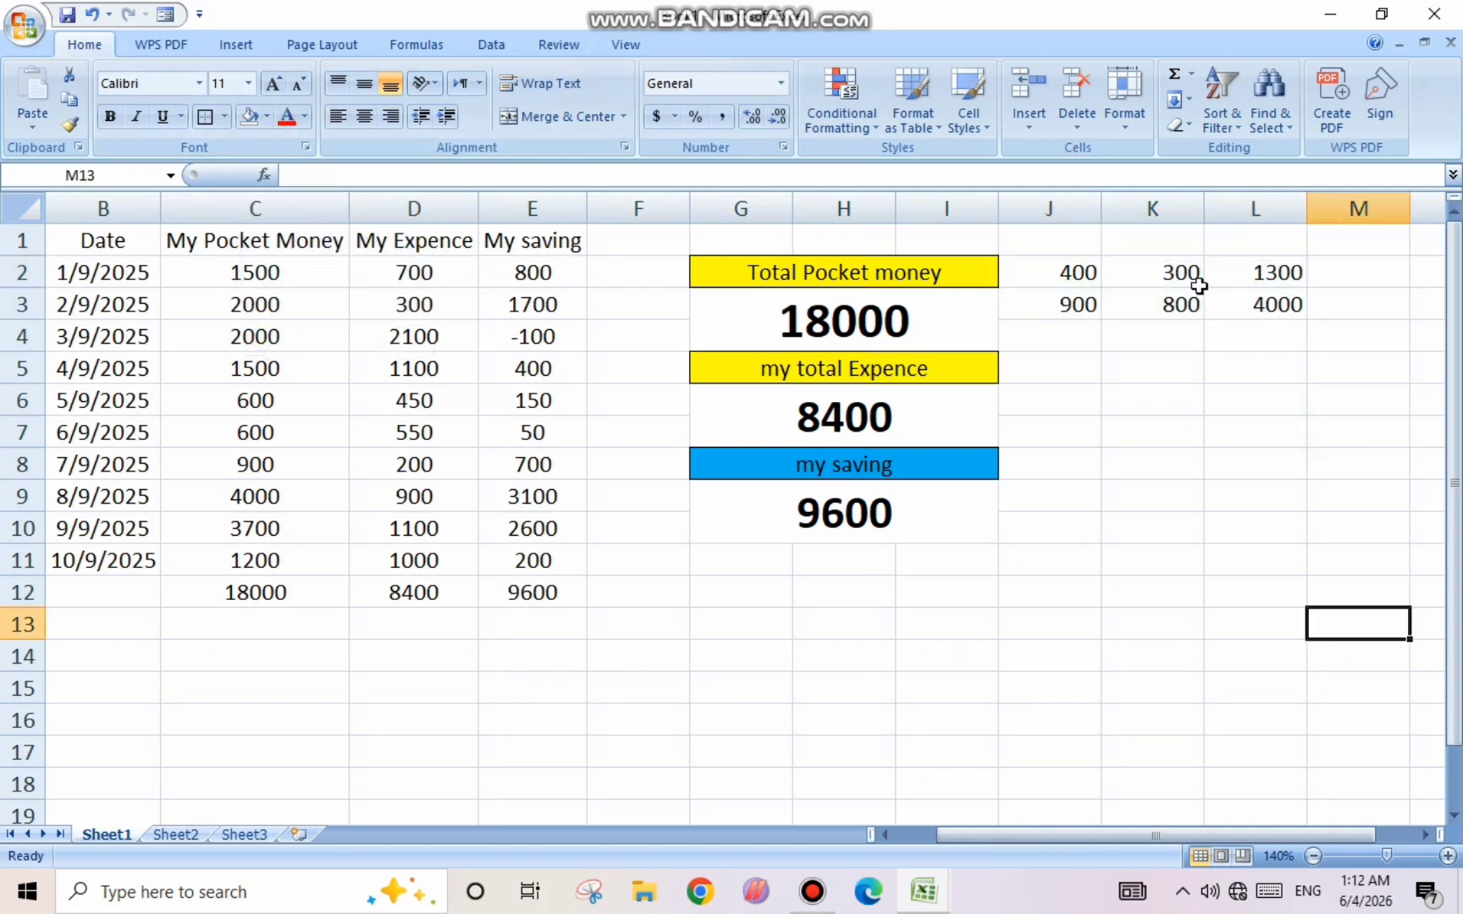
# - Fill the sample cell L3 with orange to mark it as the number to subtract from
pyautogui.click(1250, 310)
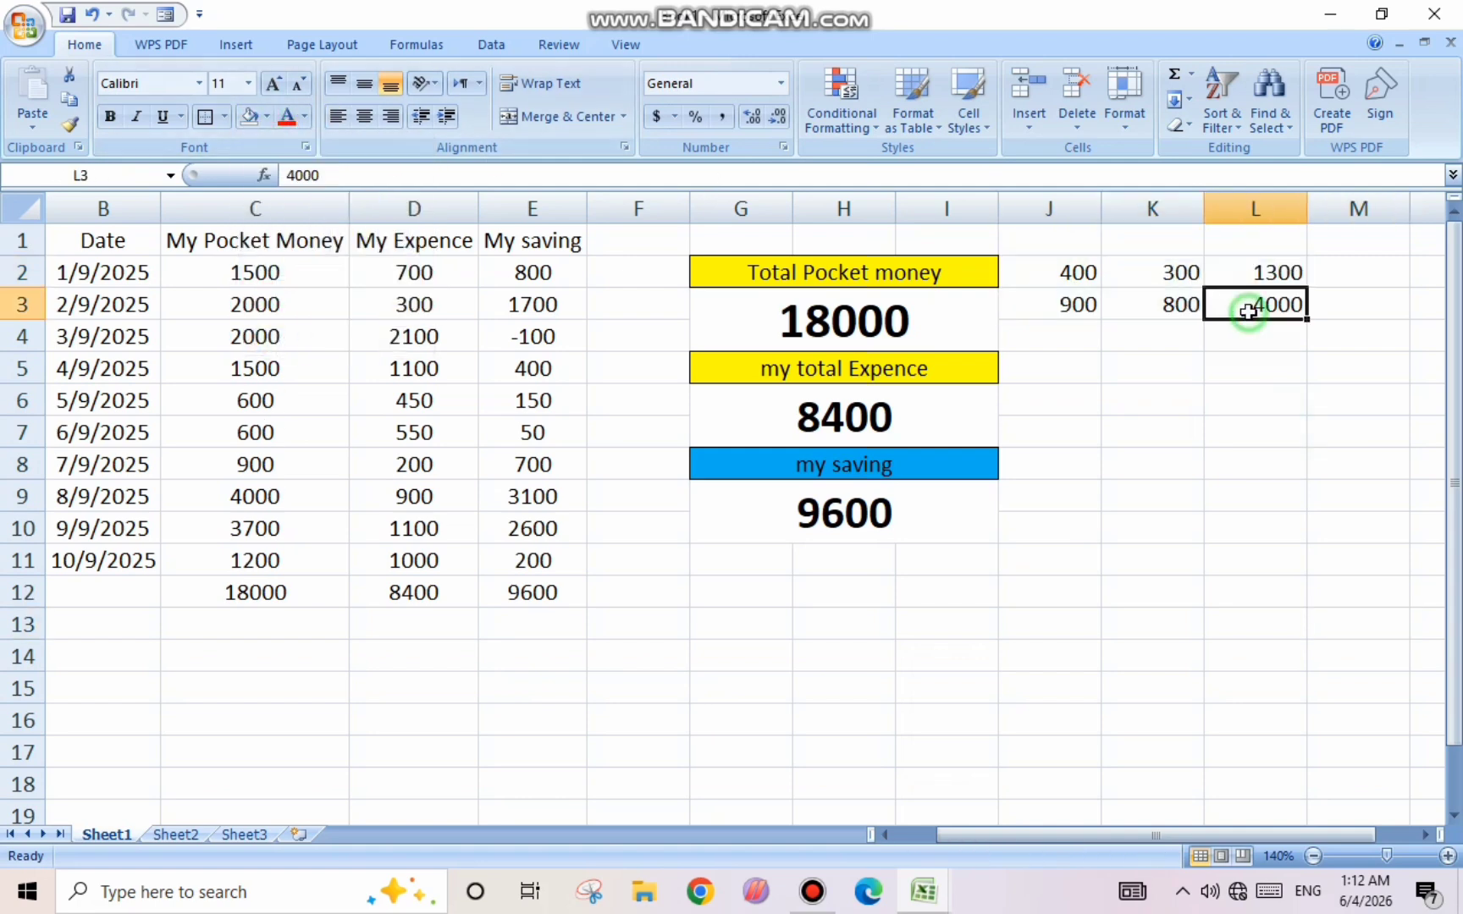
pyautogui.click(1087, 271)
pyautogui.click(1152, 284)
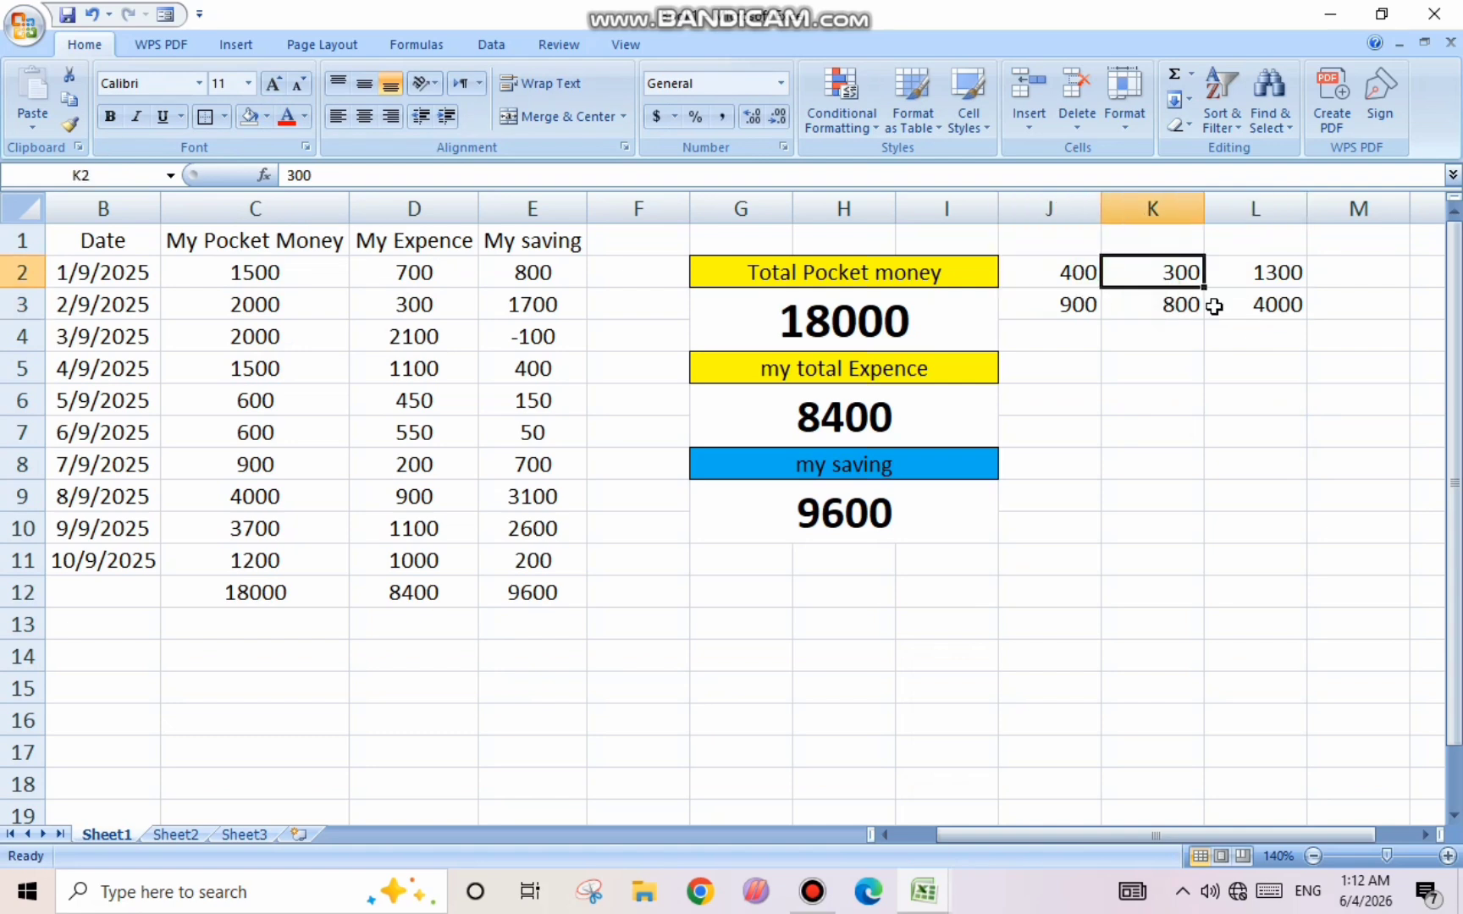
pyautogui.click(1266, 271)
pyautogui.click(1098, 304)
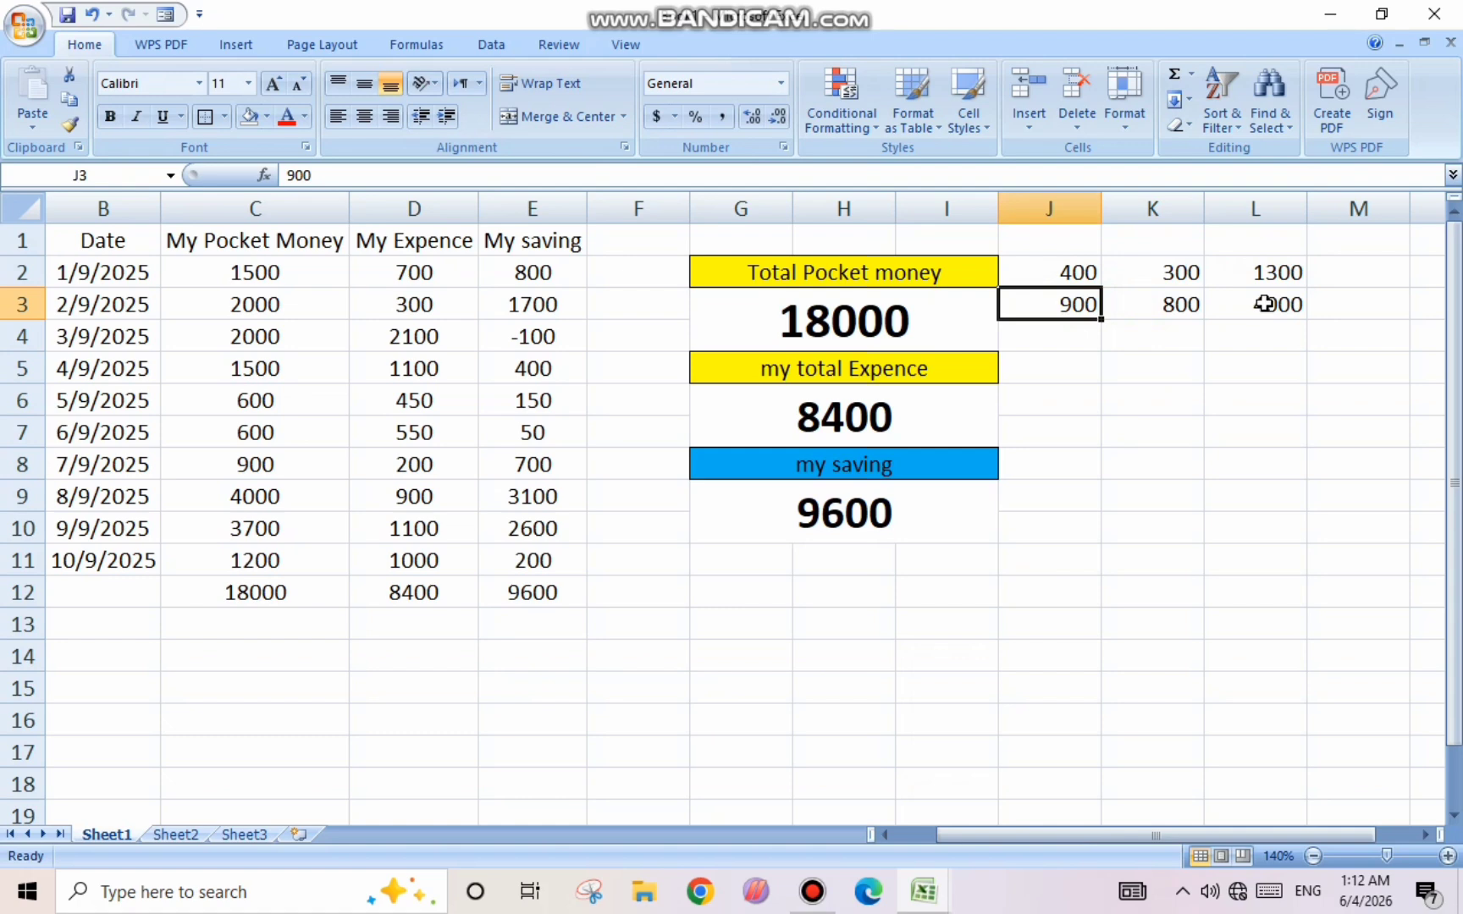
pyautogui.click(1264, 304)
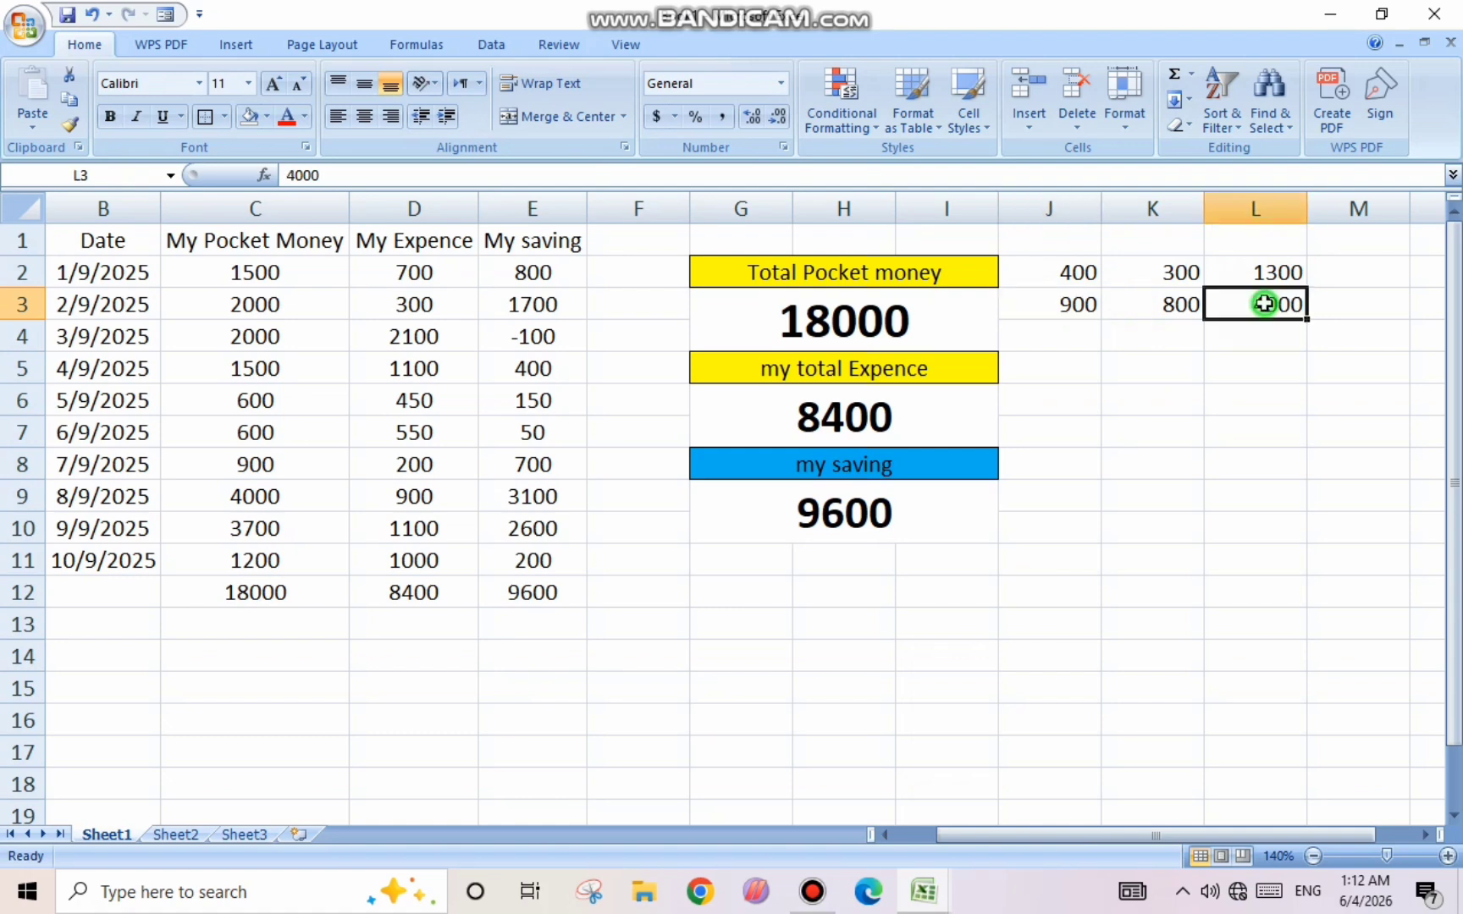
pyautogui.click(264, 118)
pyautogui.click(286, 287)
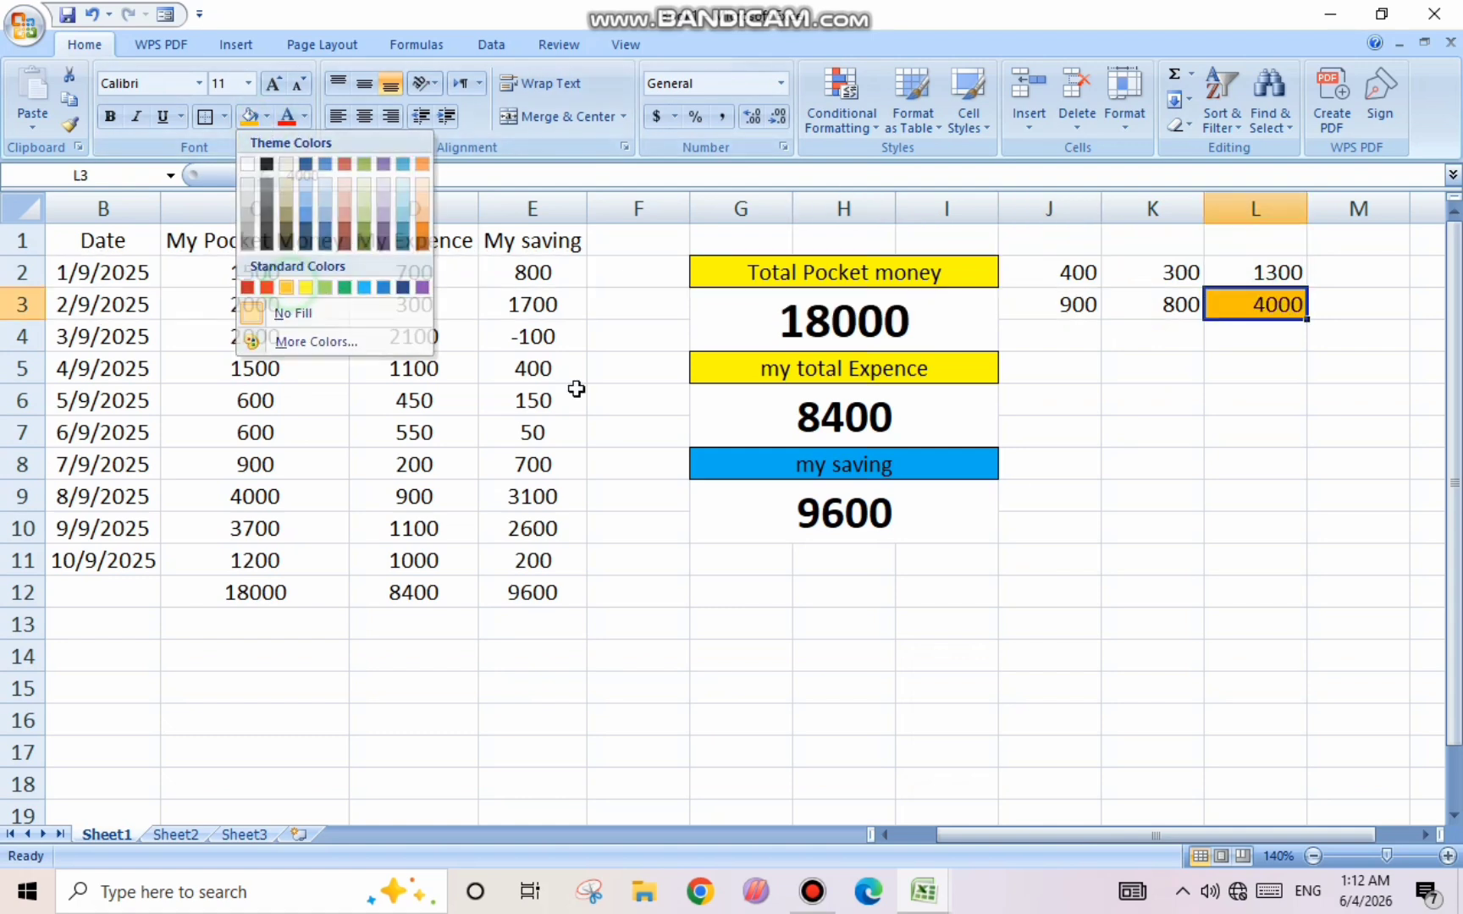
pyautogui.click(1094, 459)
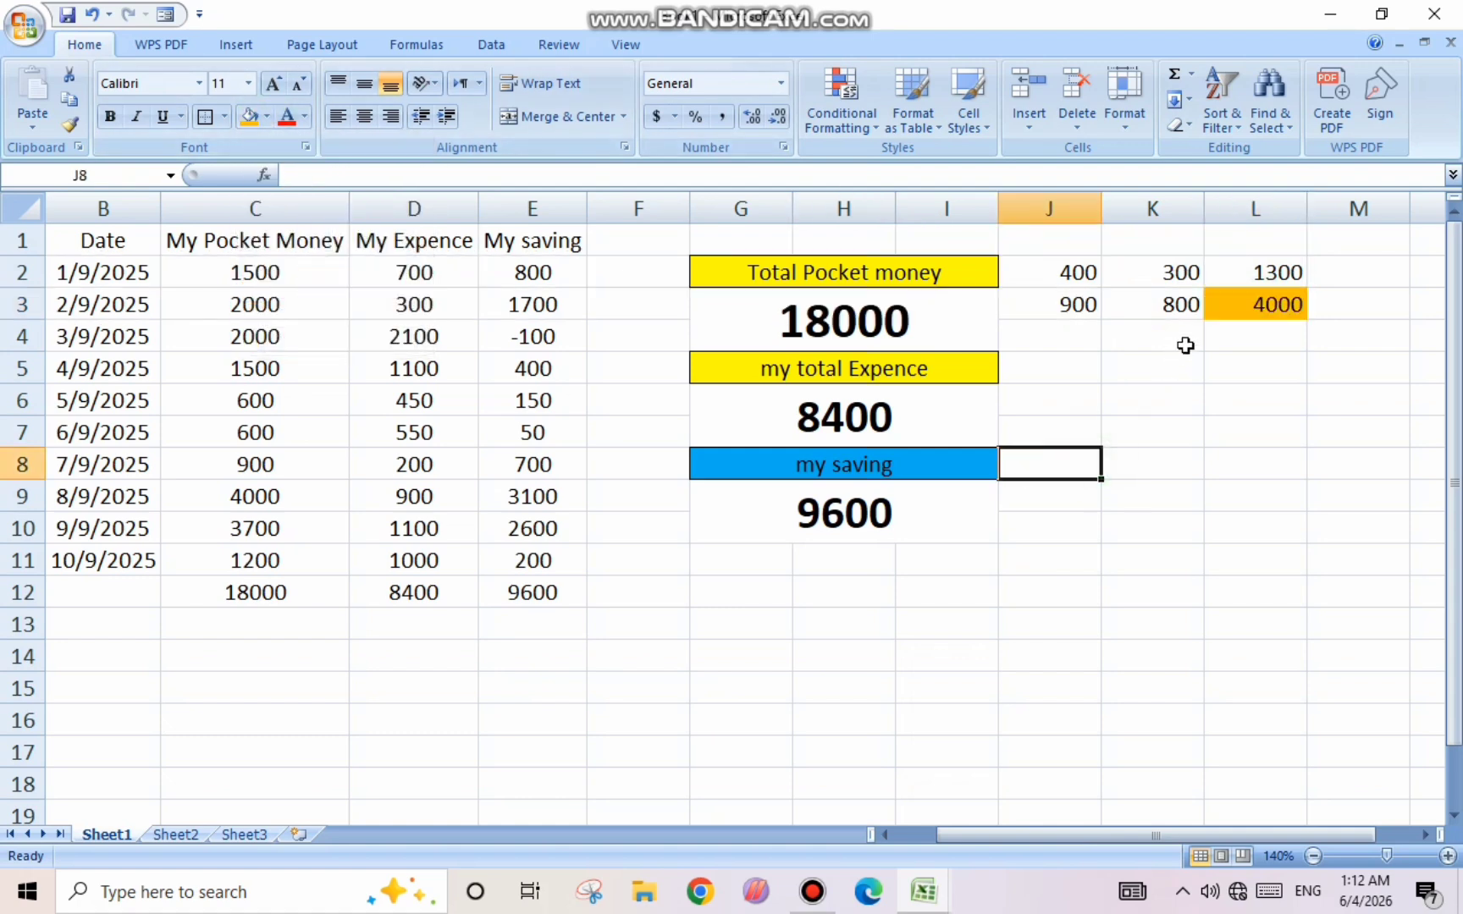
# - Enter the formula =L3-L2-K2-K3-J2-J3 in K6 to subtract the other five sample cells from the orange one
pyautogui.click(1060, 270)
pyautogui.click(1141, 275)
pyautogui.click(1257, 278)
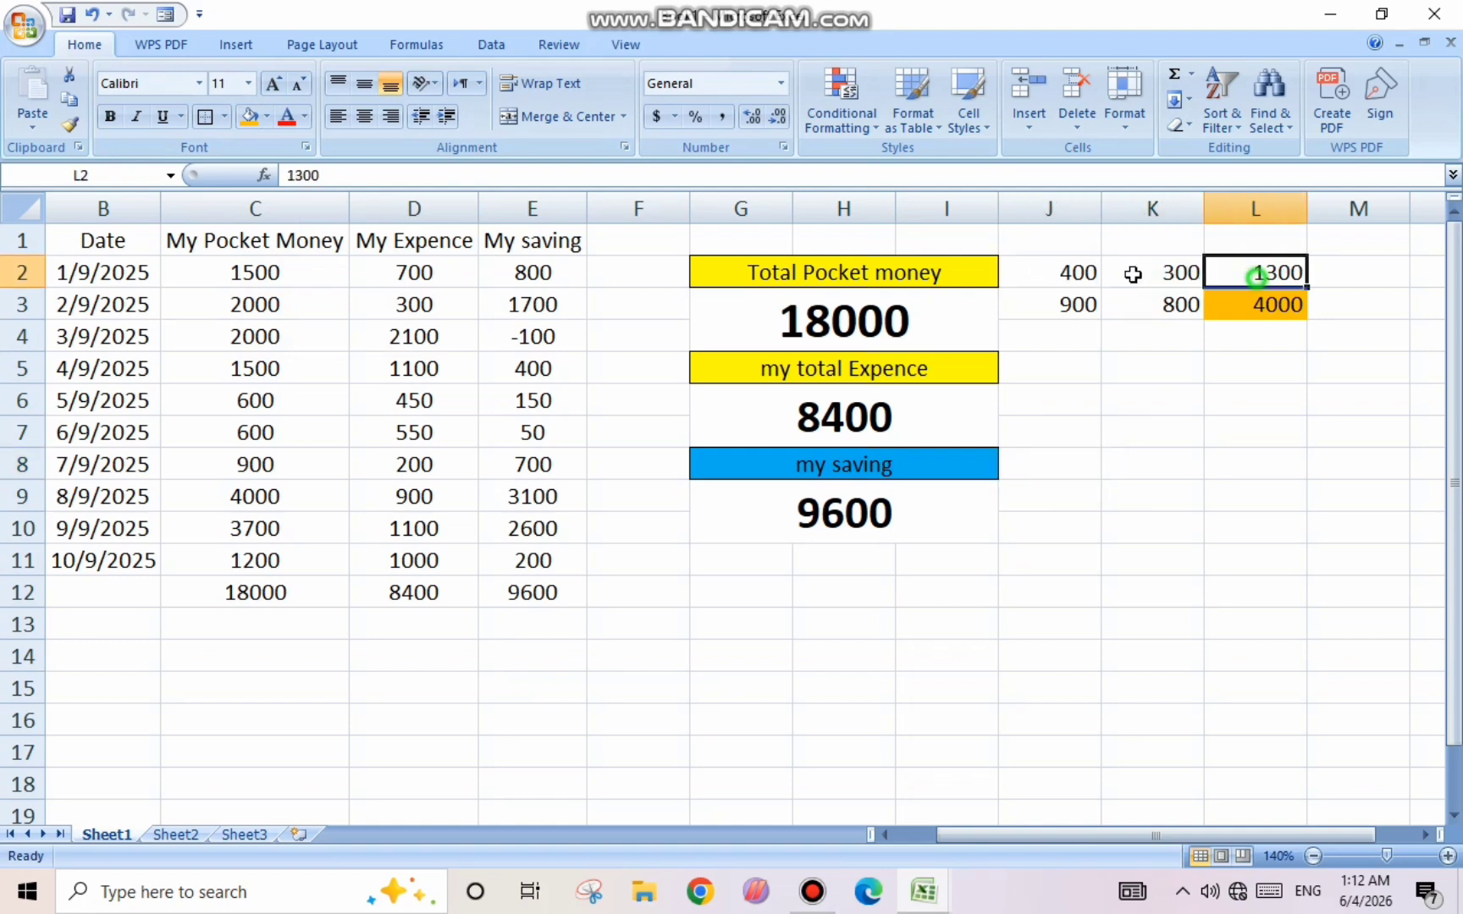
pyautogui.click(1078, 302)
pyautogui.click(1183, 342)
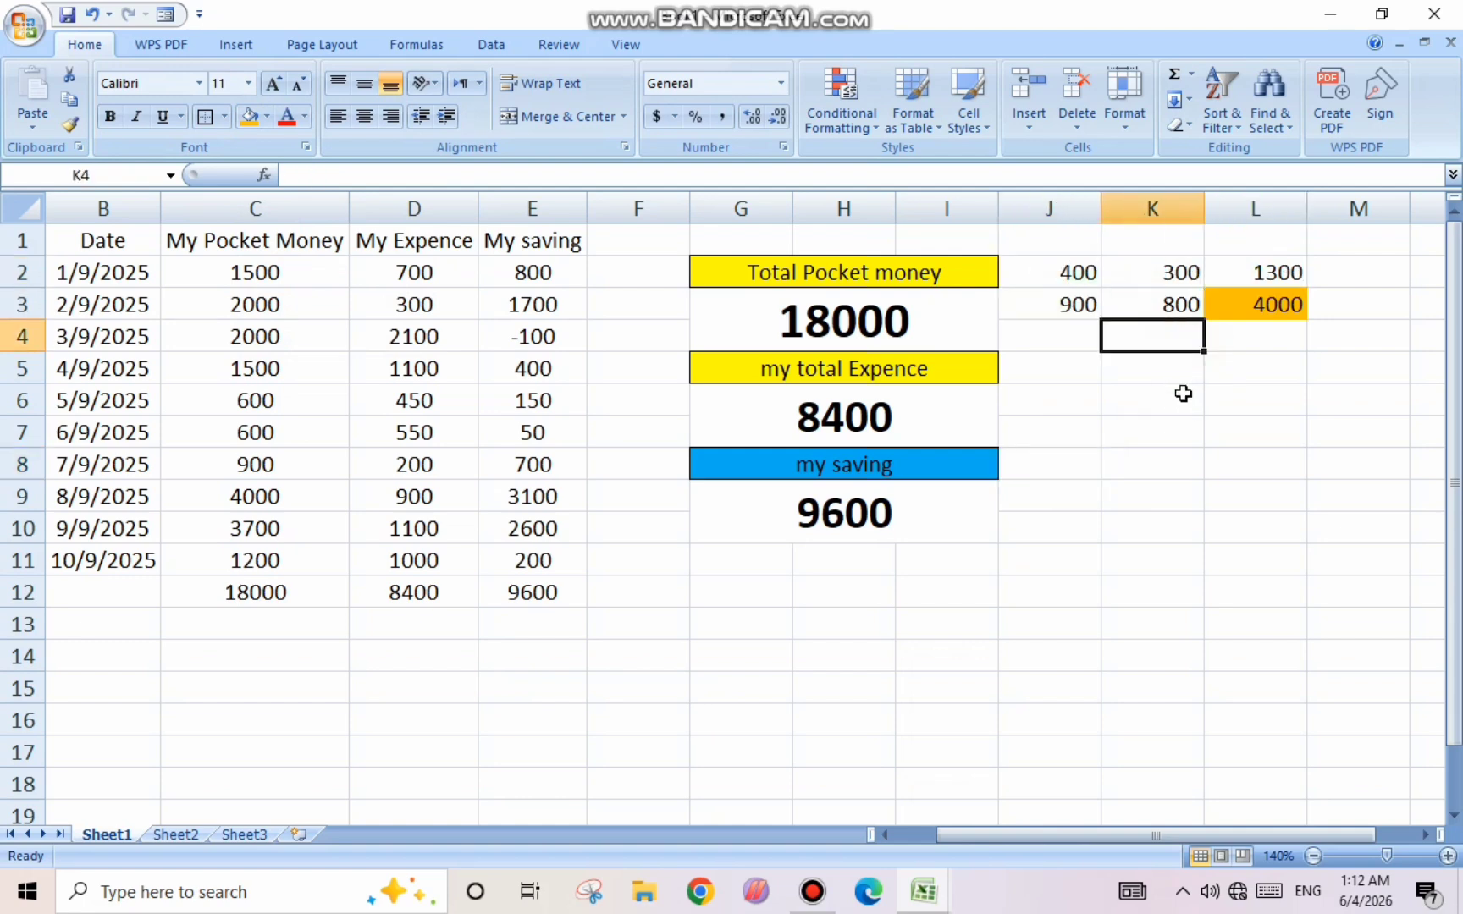
pyautogui.click(1181, 391)
pyautogui.write('=l3')
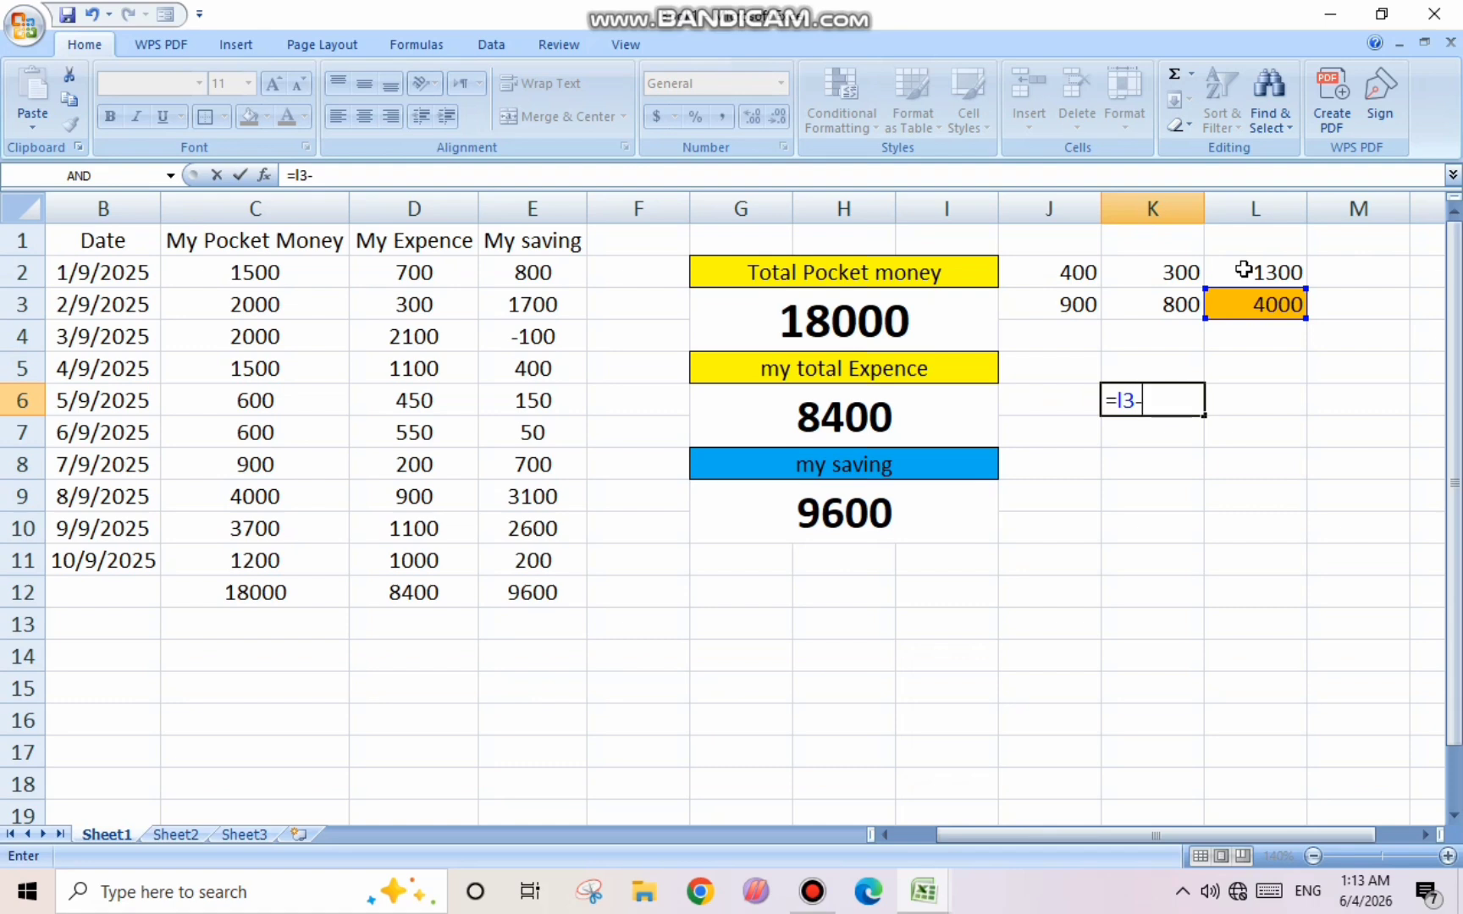
pyautogui.write('-l')
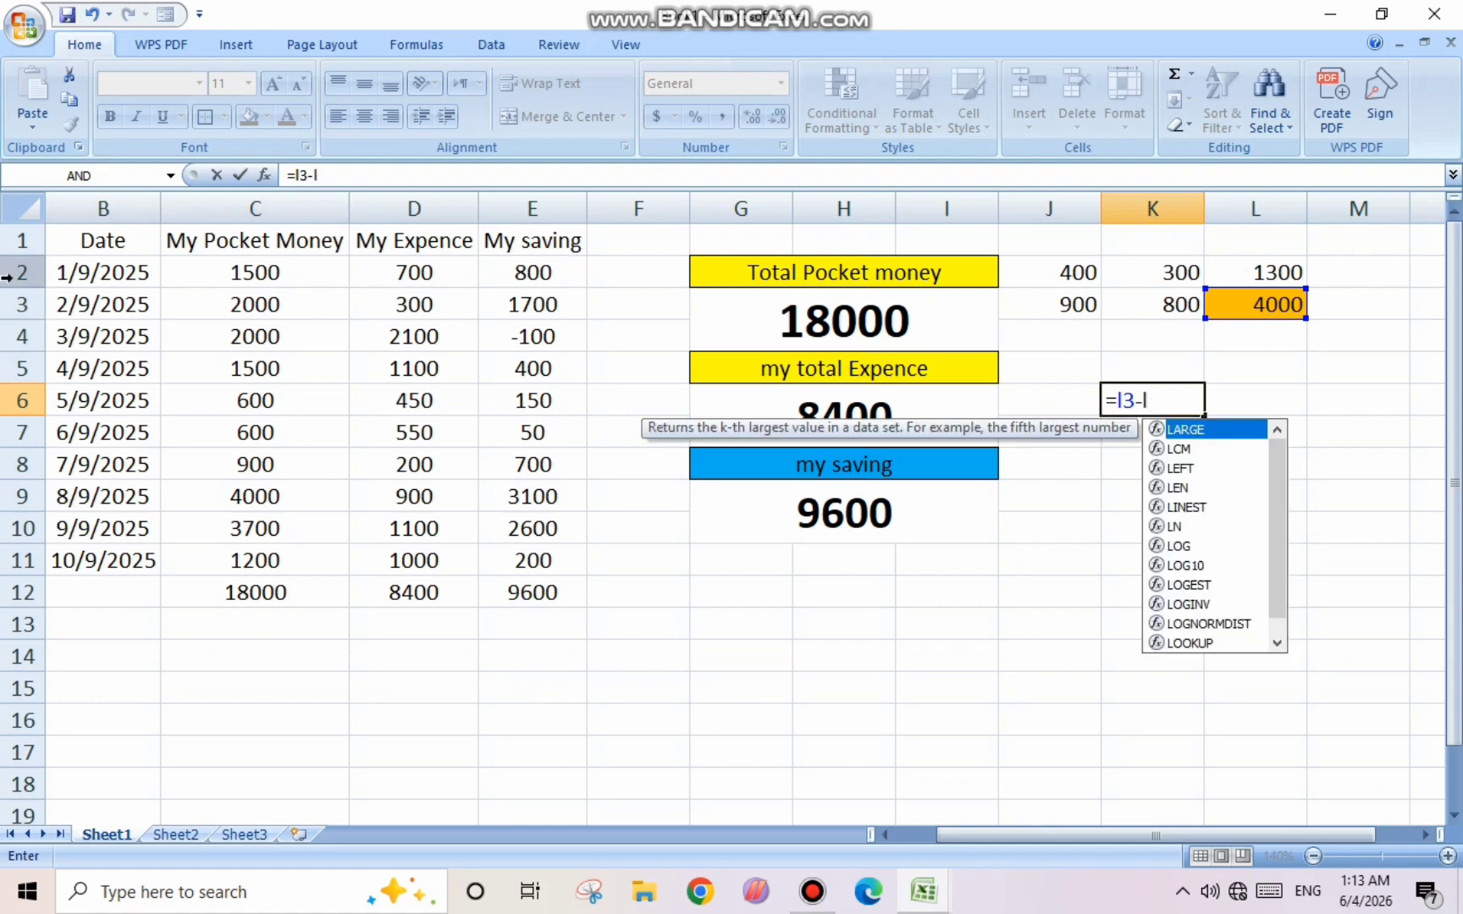
pyautogui.write('2')
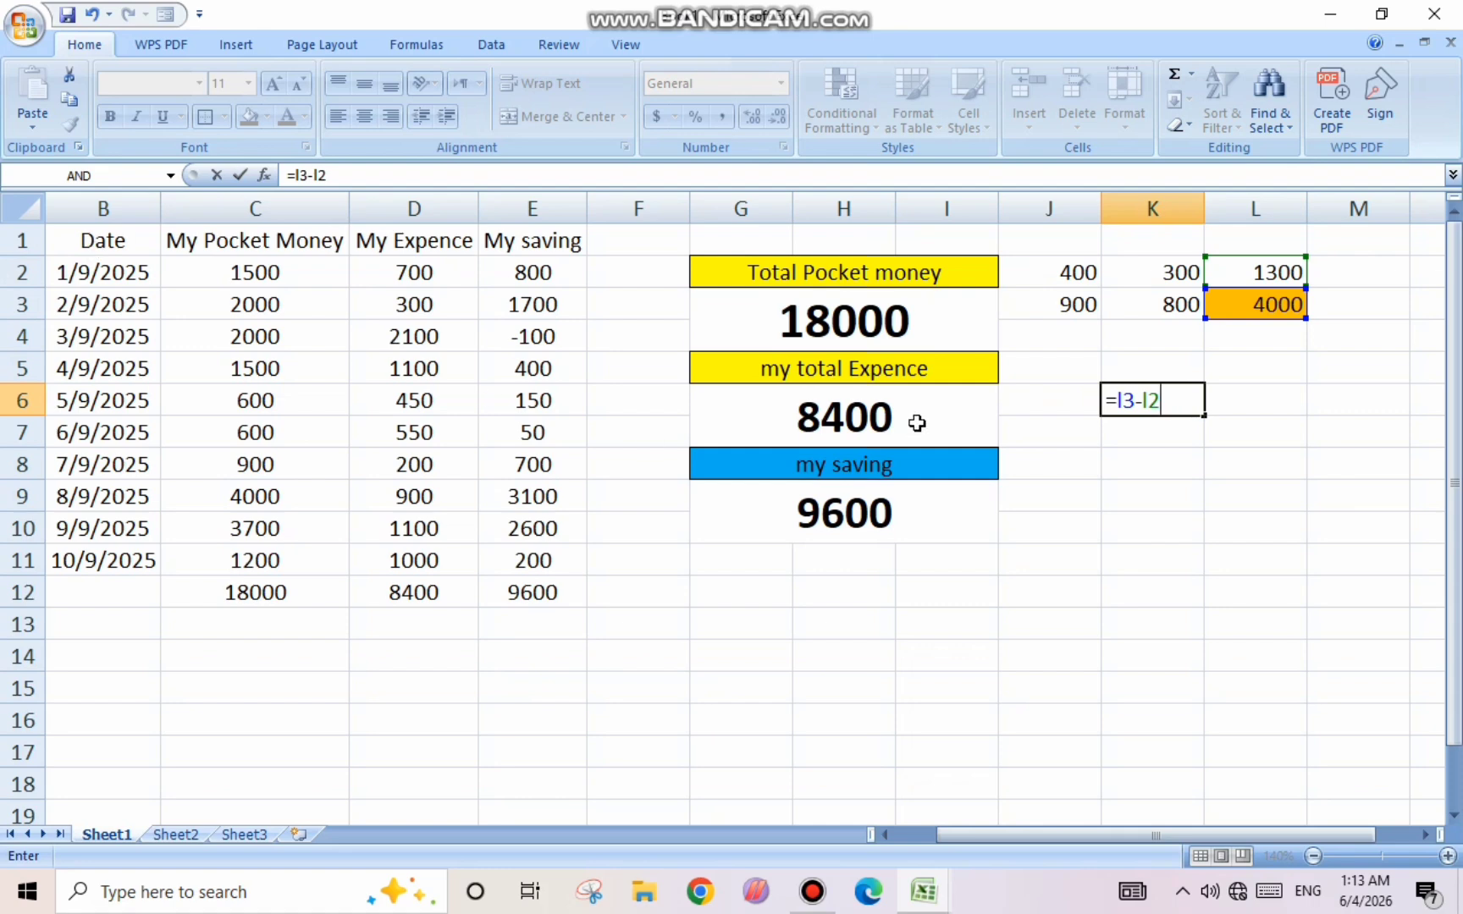
pyautogui.write('-')
pyautogui.write('k')
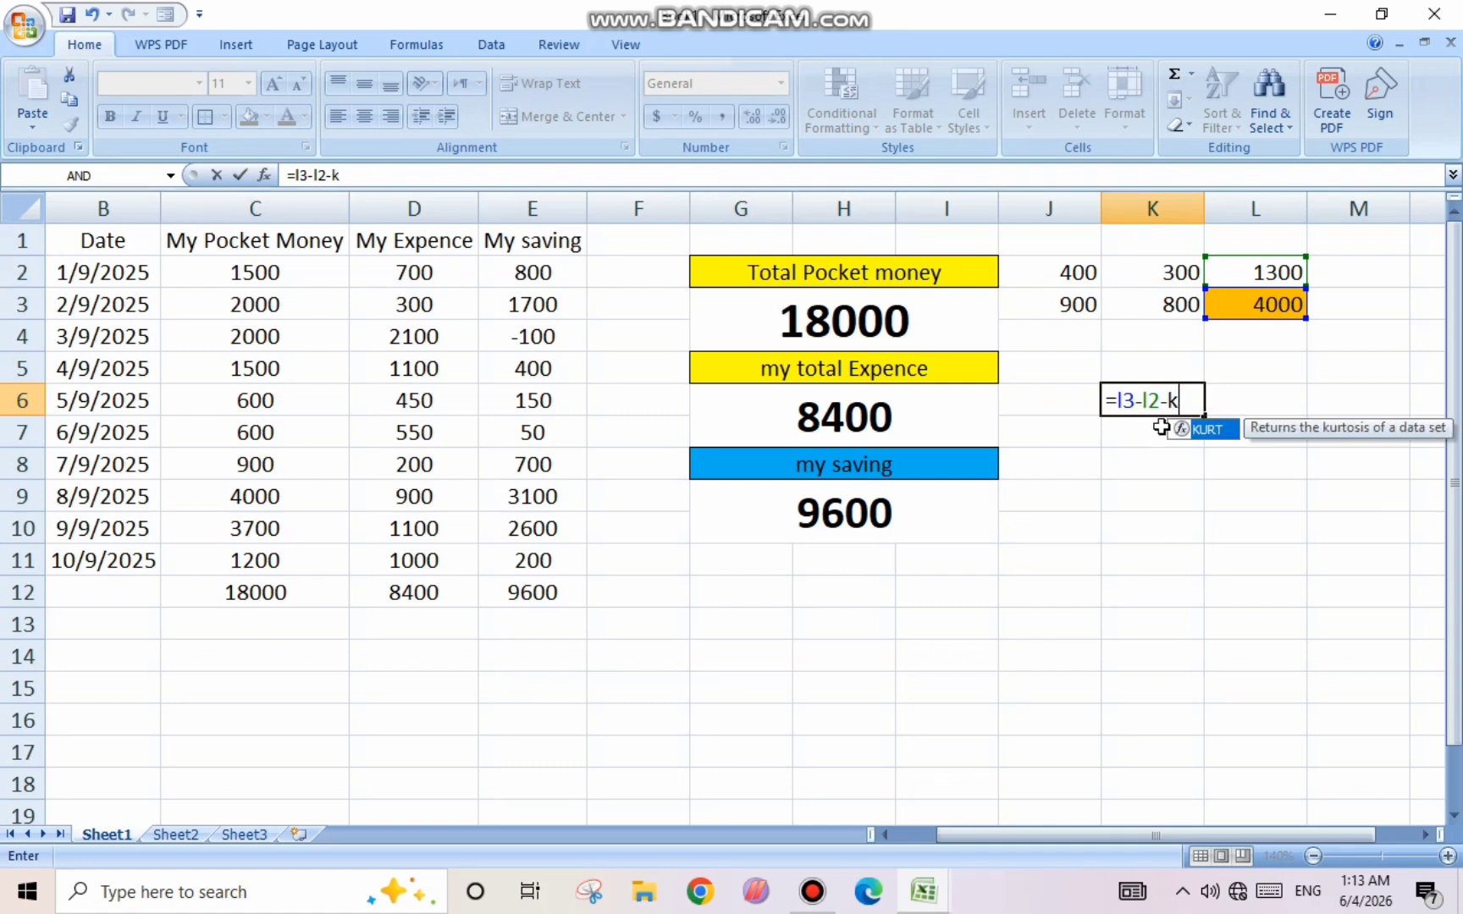
pyautogui.write('2-')
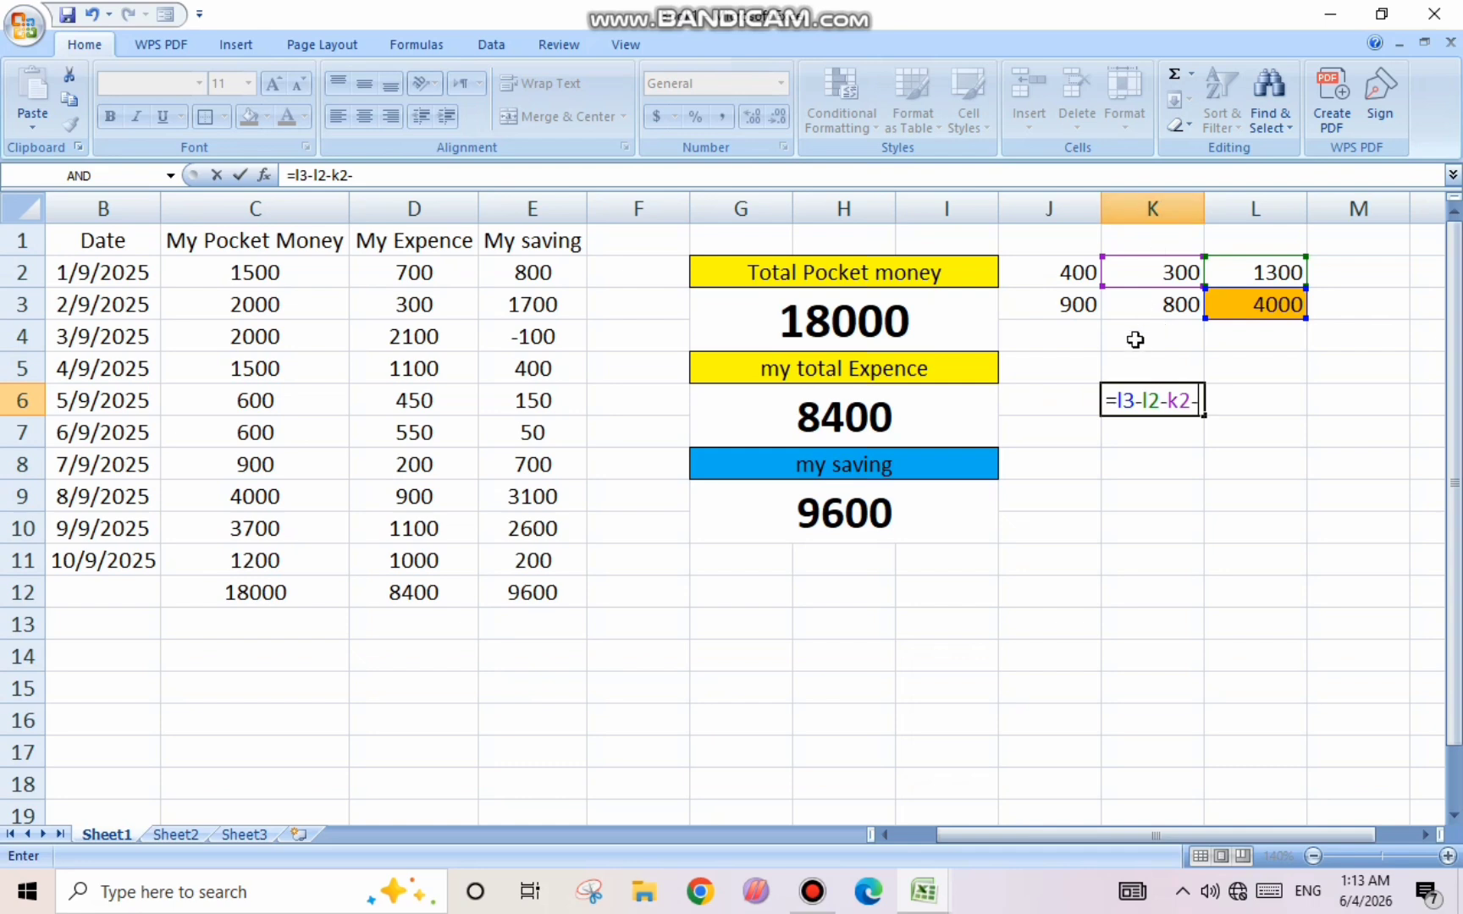
pyautogui.write('k')
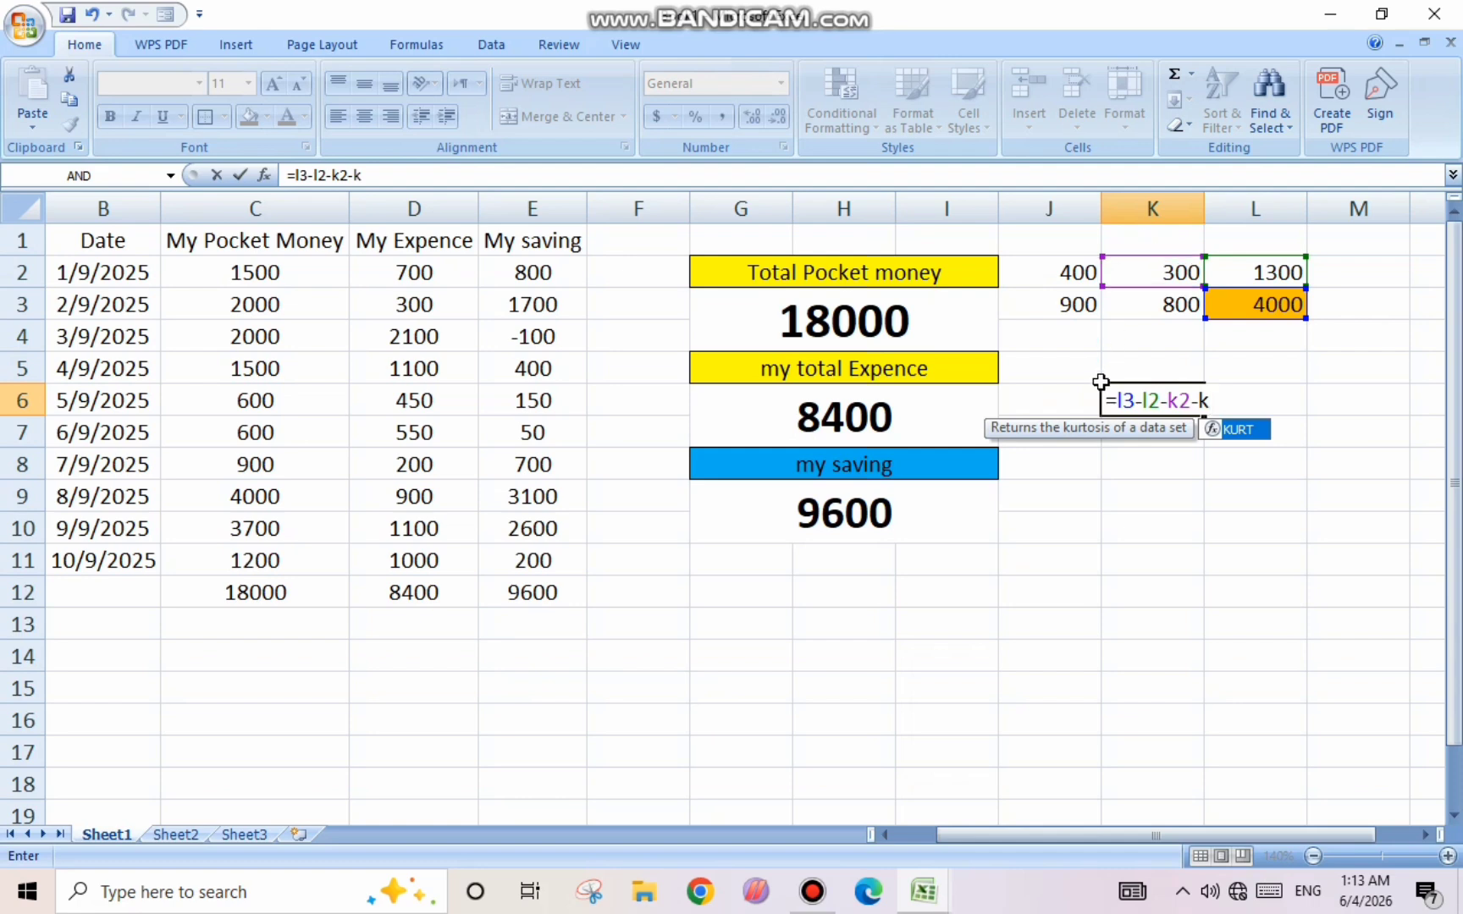
pyautogui.write('3-')
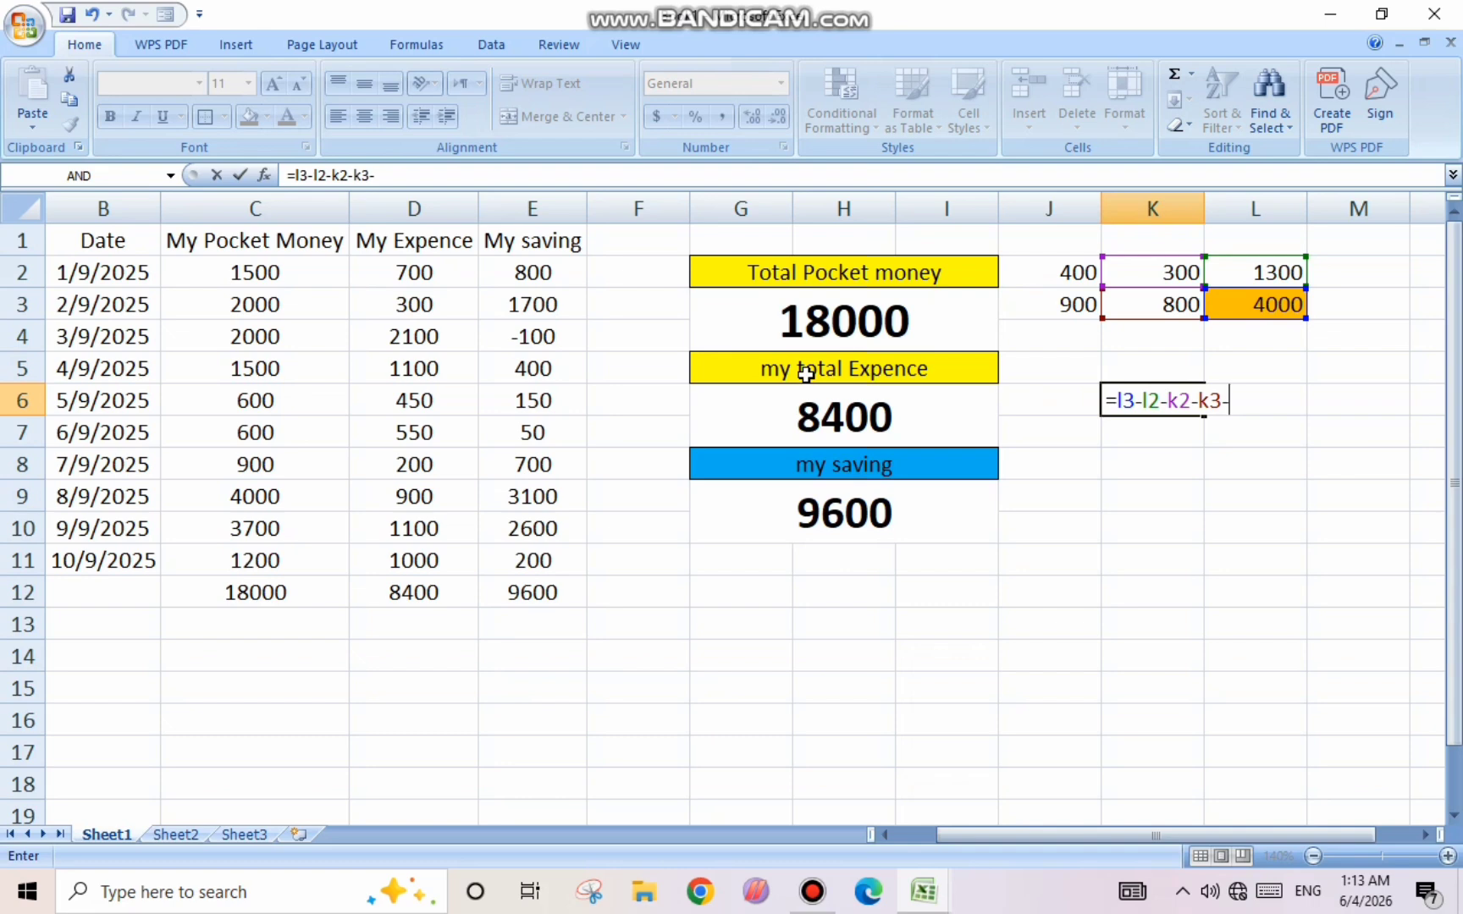
pyautogui.write('j2')
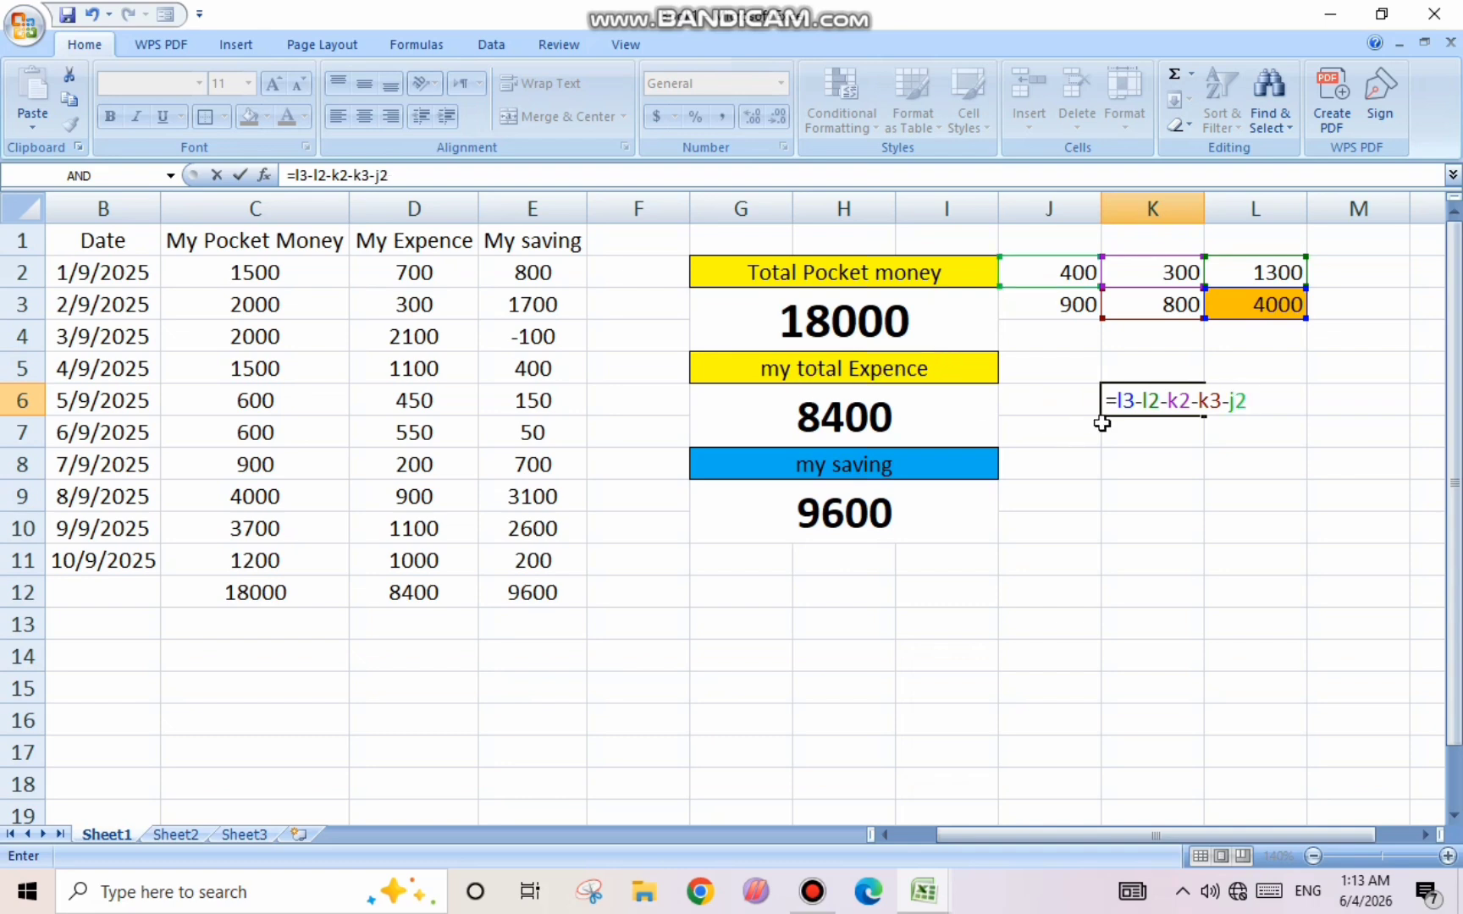
pyautogui.write('-')
pyautogui.write('j3')
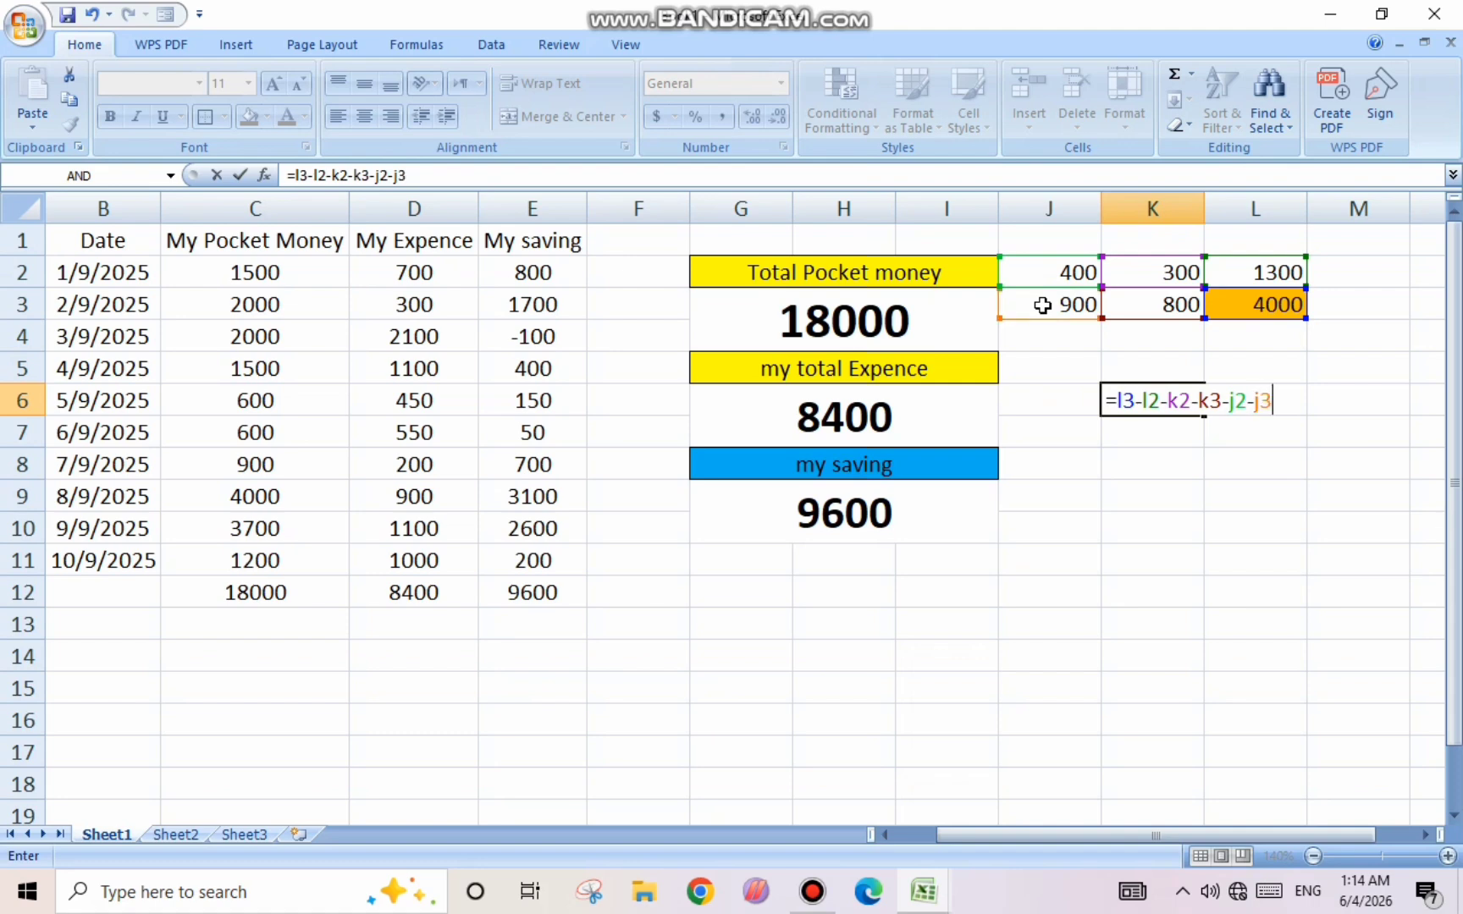
pyautogui.press('Return')
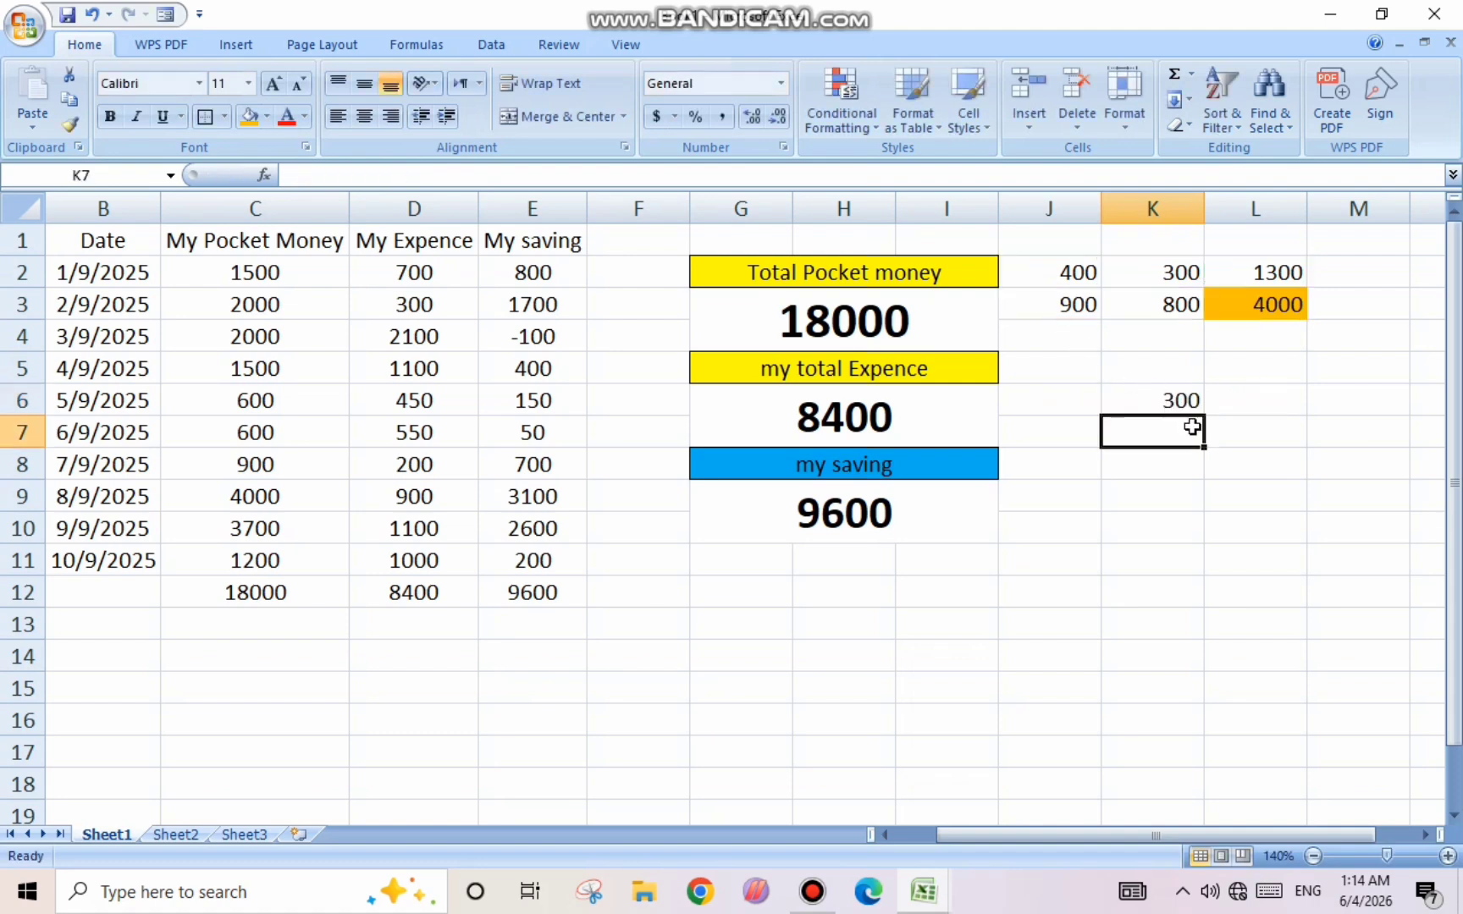
pyautogui.click(1129, 407)
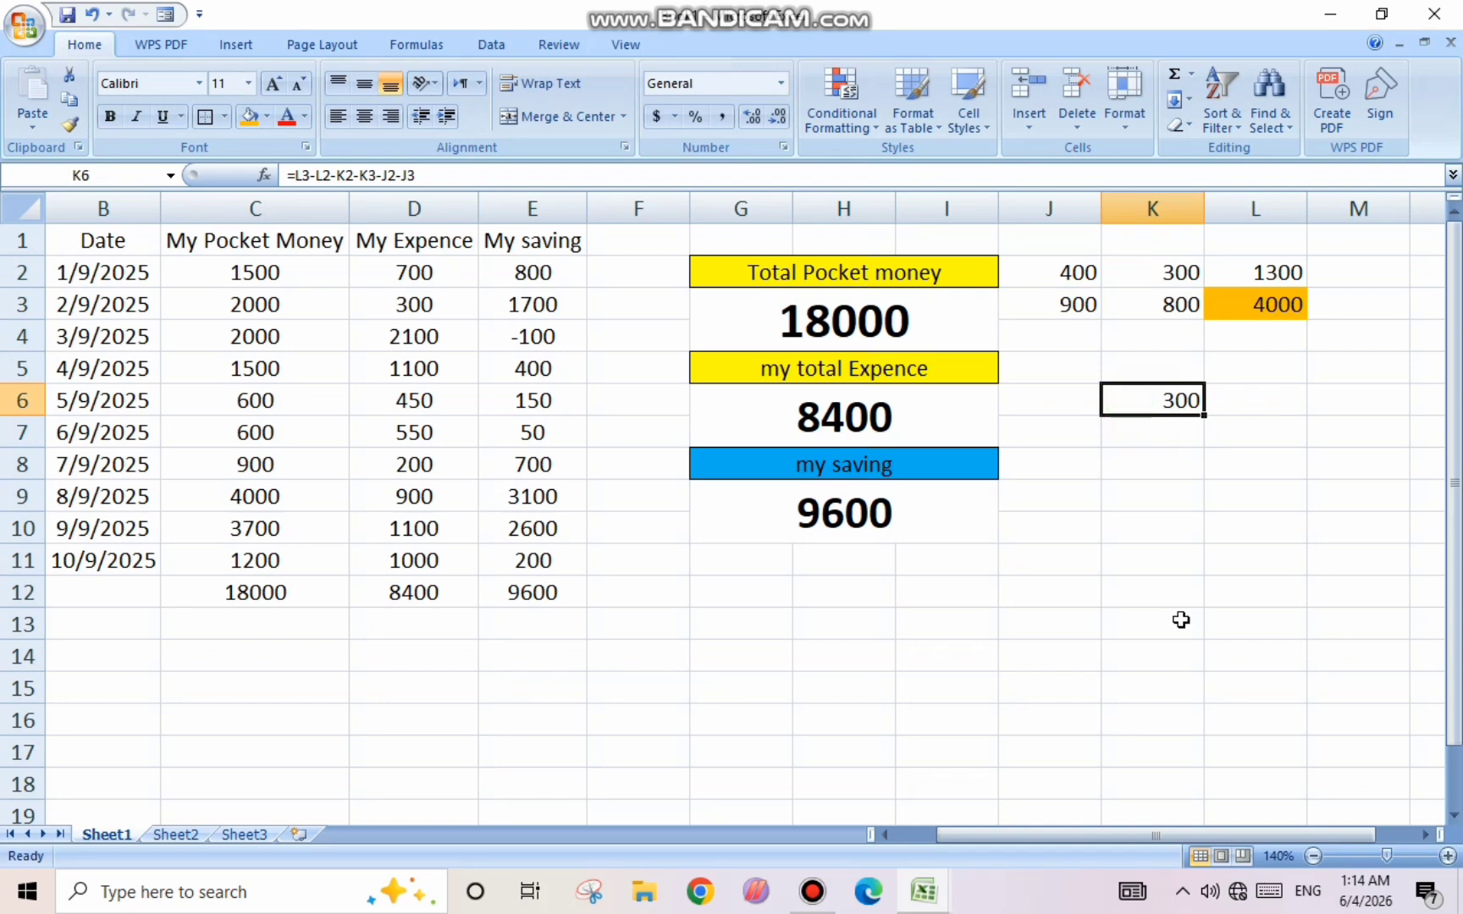
# - Fill the five subtracted sample cells J2:L2 and J3:K3 with light blue
pyautogui.click(1274, 307)
pyautogui.moveTo(1274, 274); pyautogui.dragTo(1087, 326)
pyautogui.click(1087, 327)
pyautogui.click(1284, 420)
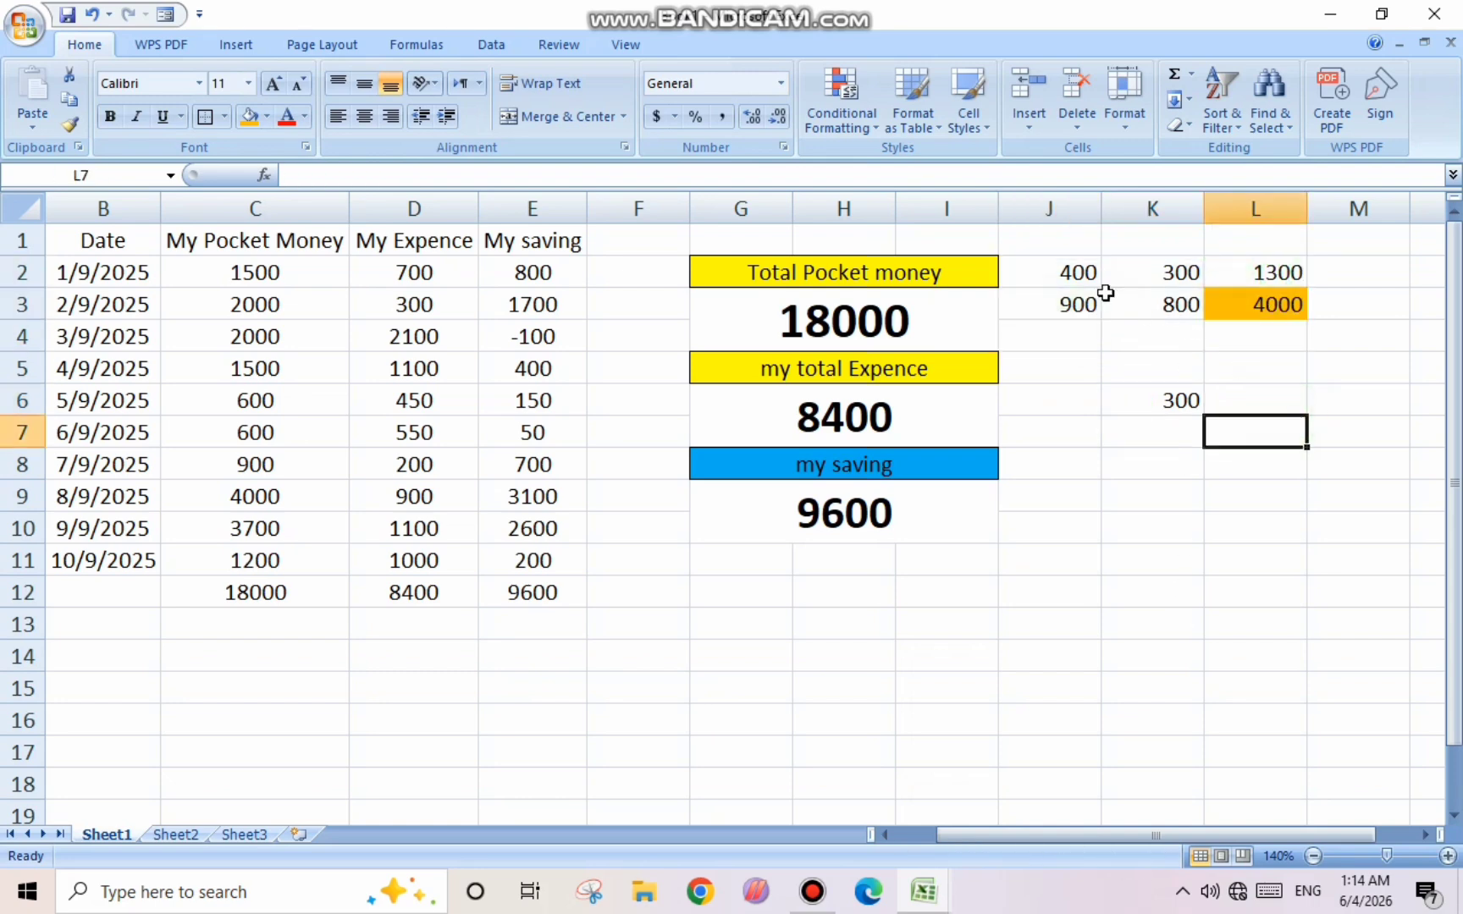
pyautogui.moveTo(1048, 271); pyautogui.dragTo(1215, 274)
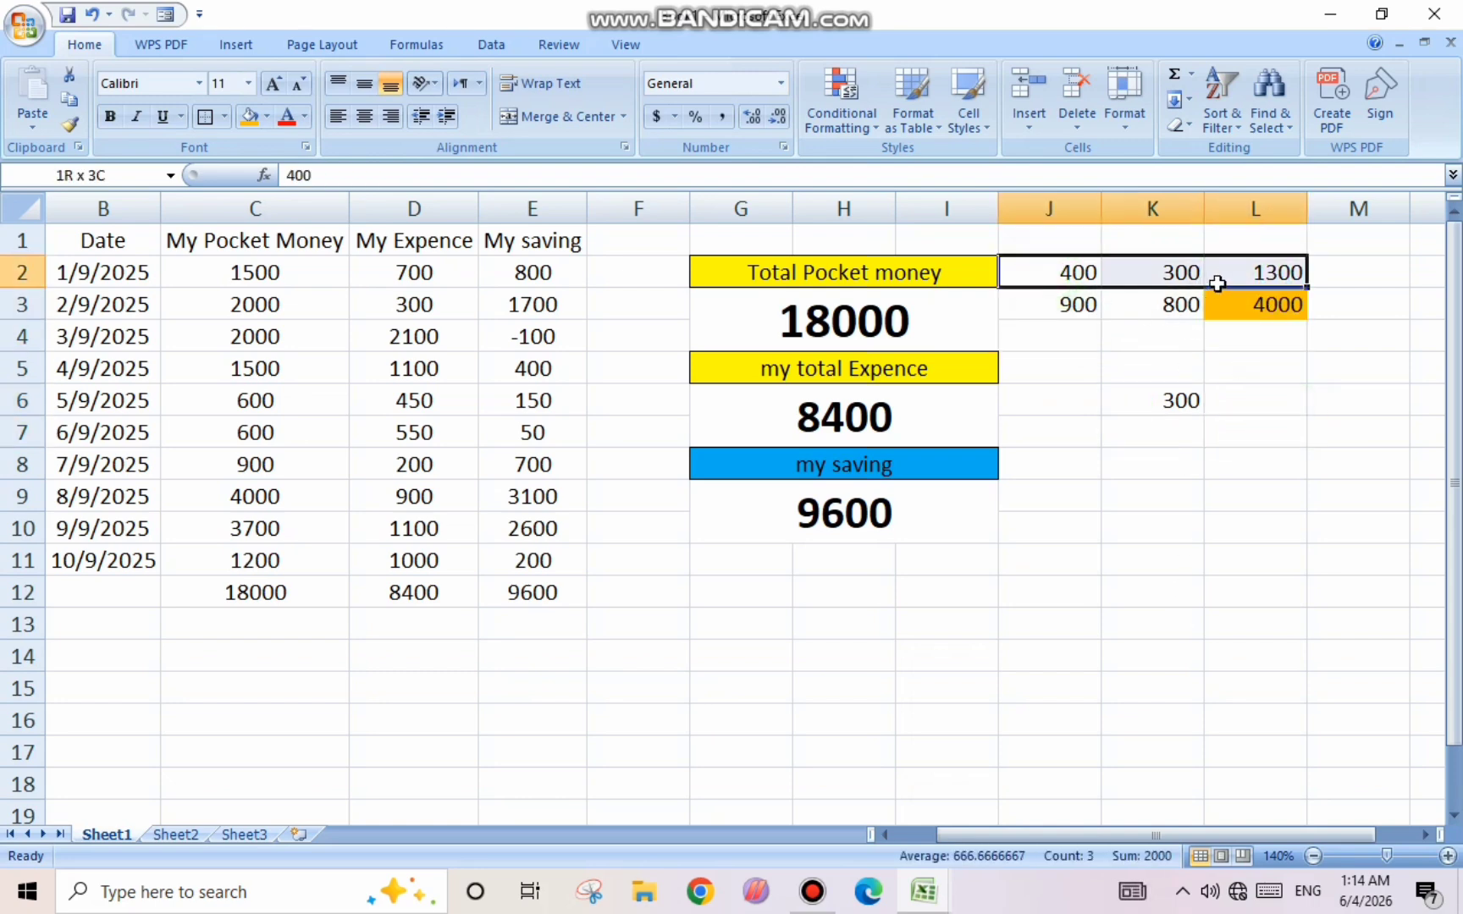
pyautogui.click(265, 118)
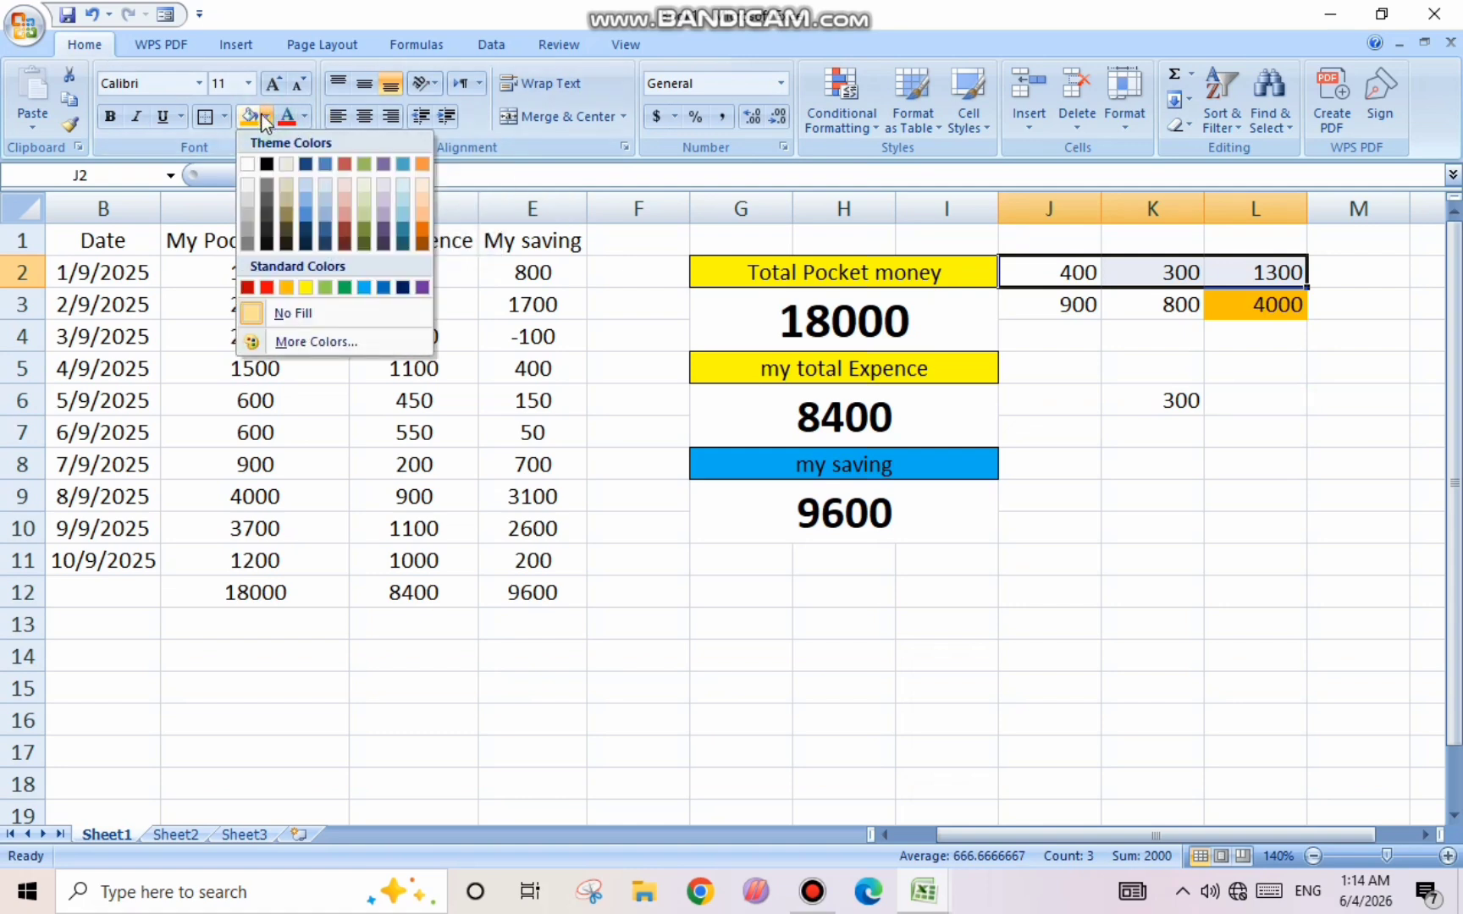
pyautogui.rightClick(338, 287)
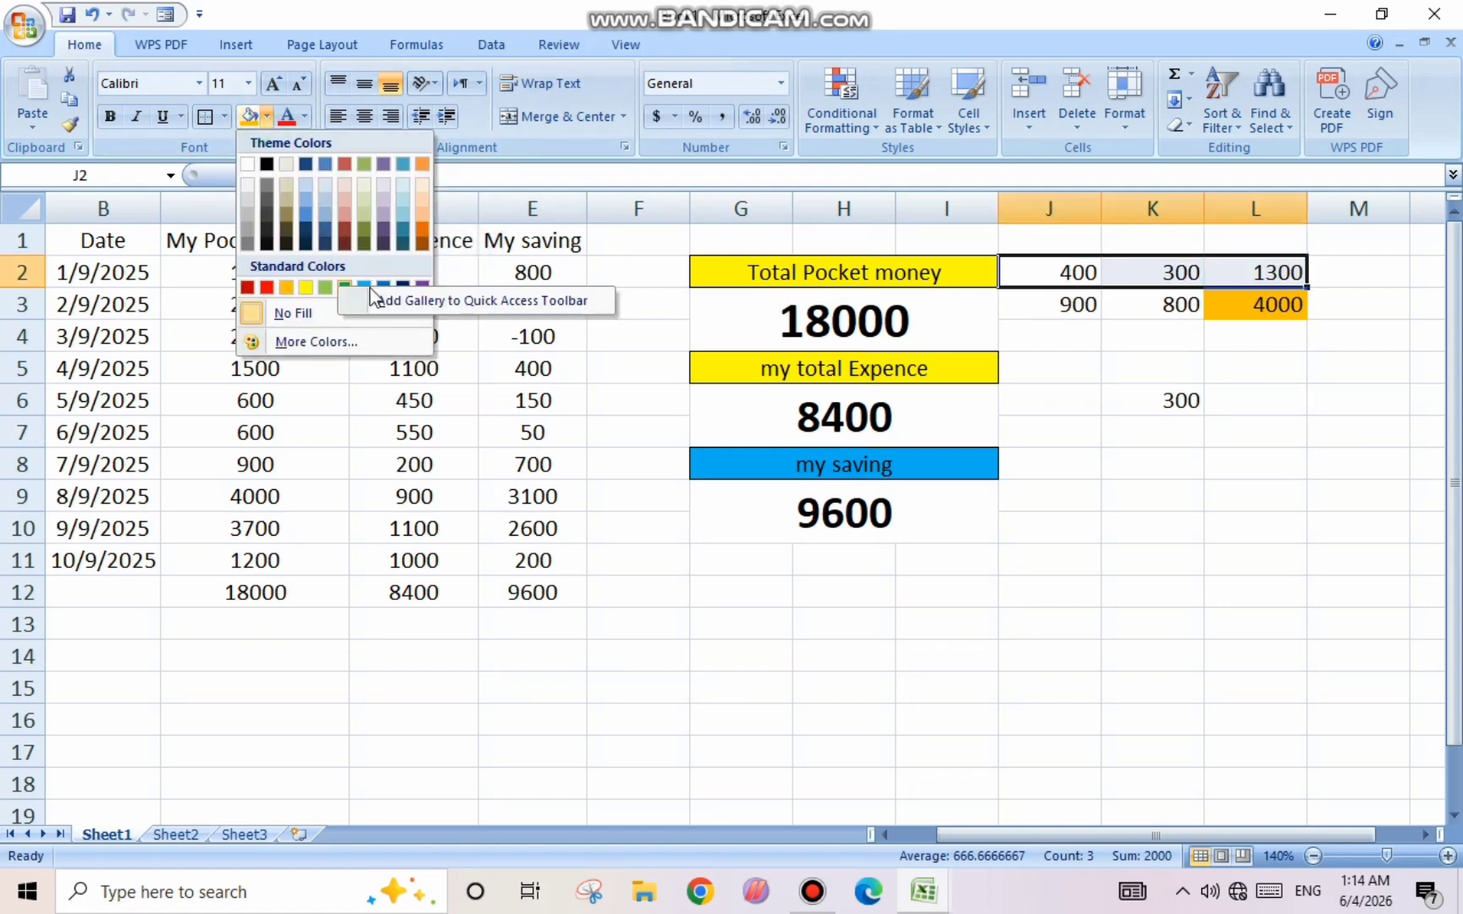
pyautogui.click(365, 287)
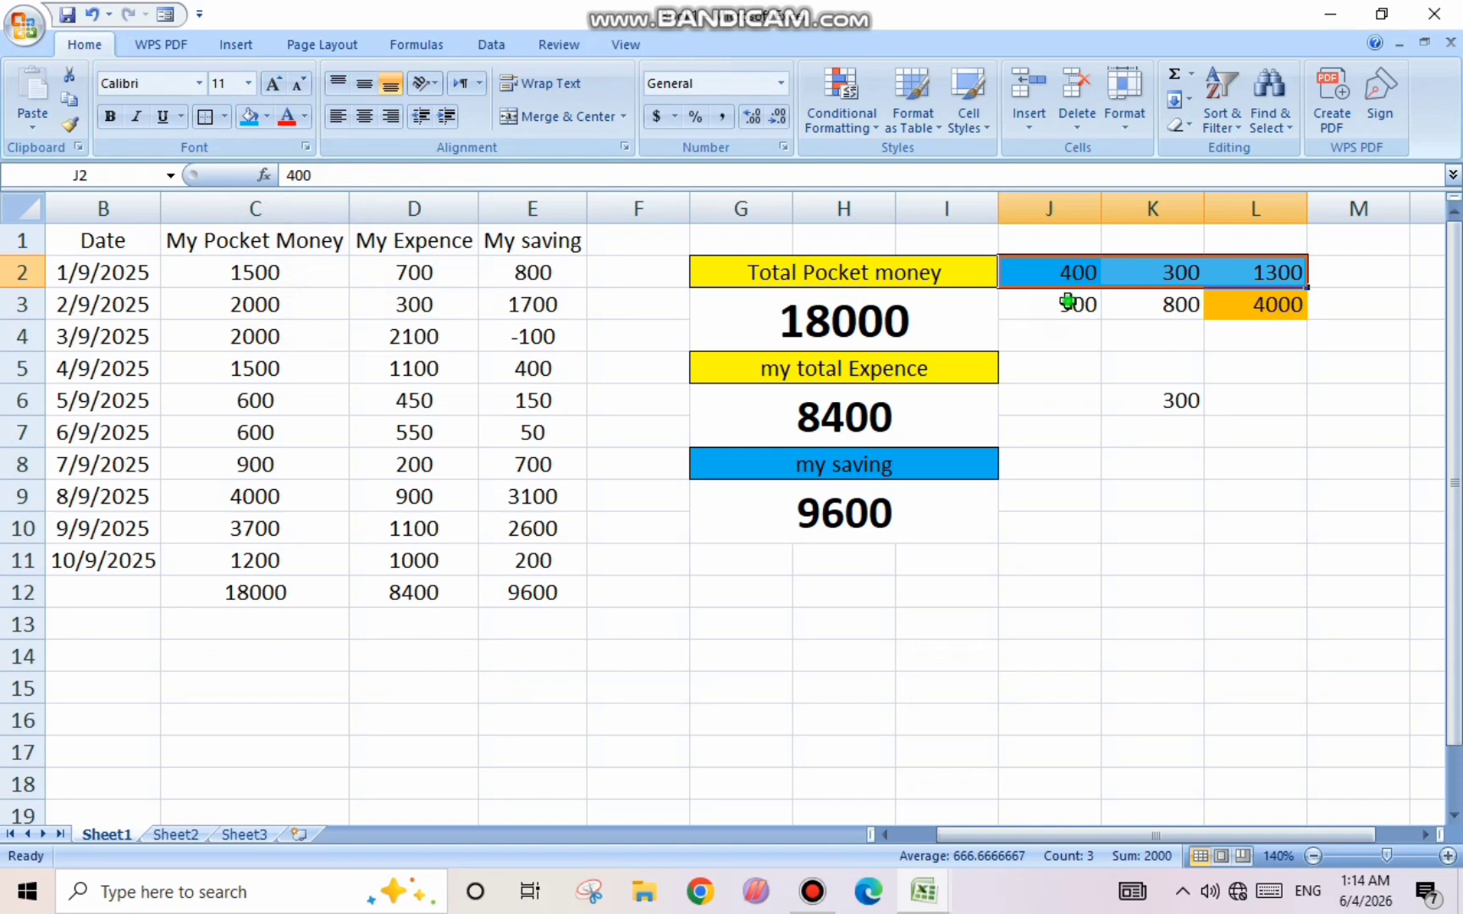
pyautogui.moveTo(1067, 301); pyautogui.dragTo(1143, 303)
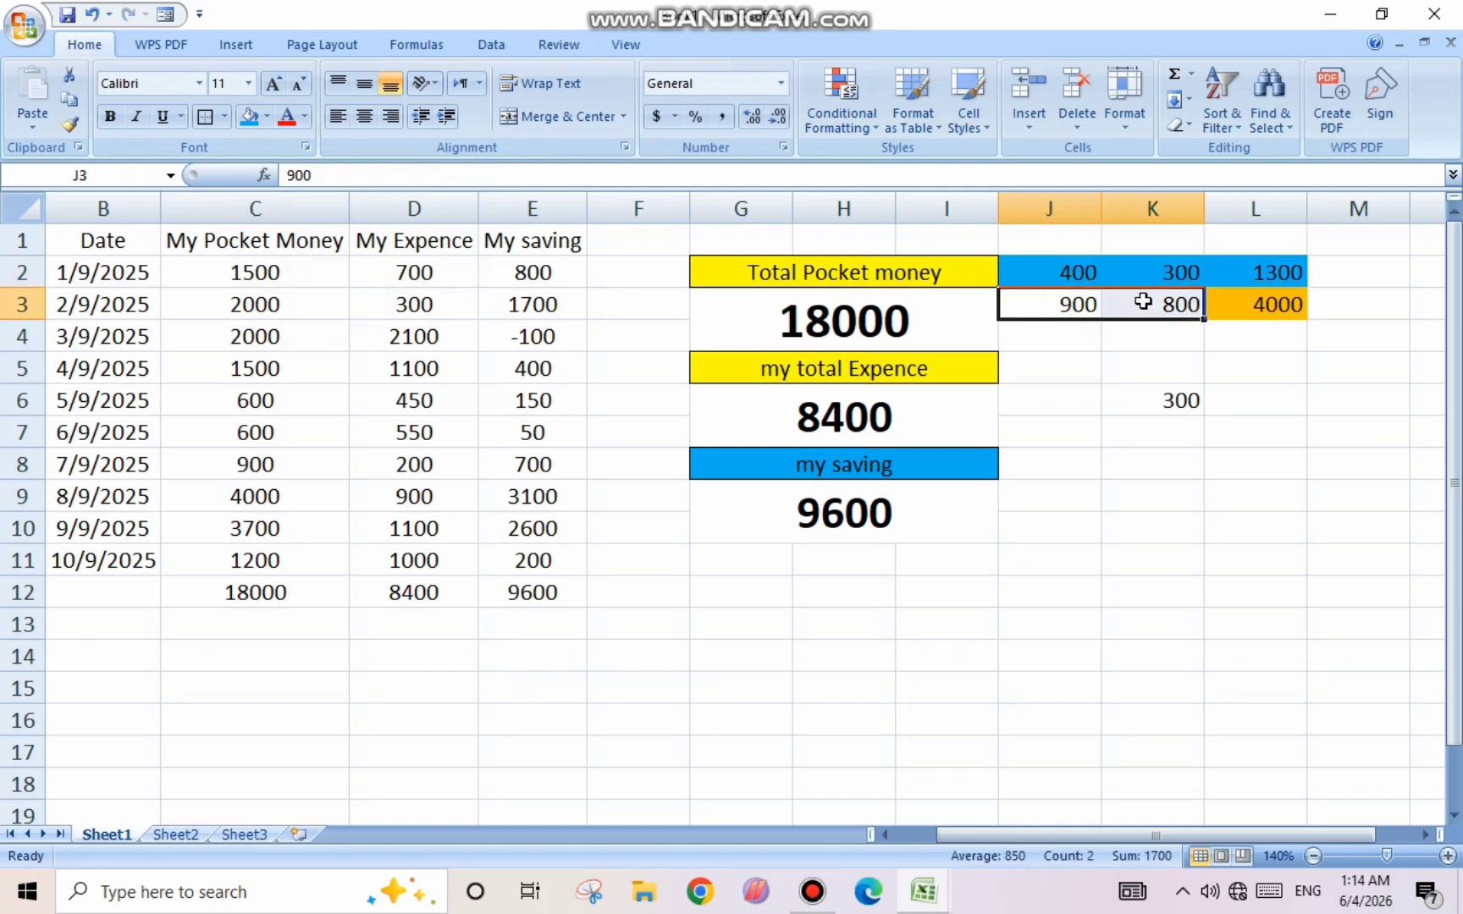
pyautogui.click(248, 116)
pyautogui.click(1266, 521)
# - Review each blue sample cell against the subtraction formula in K6
pyautogui.click(1249, 275)
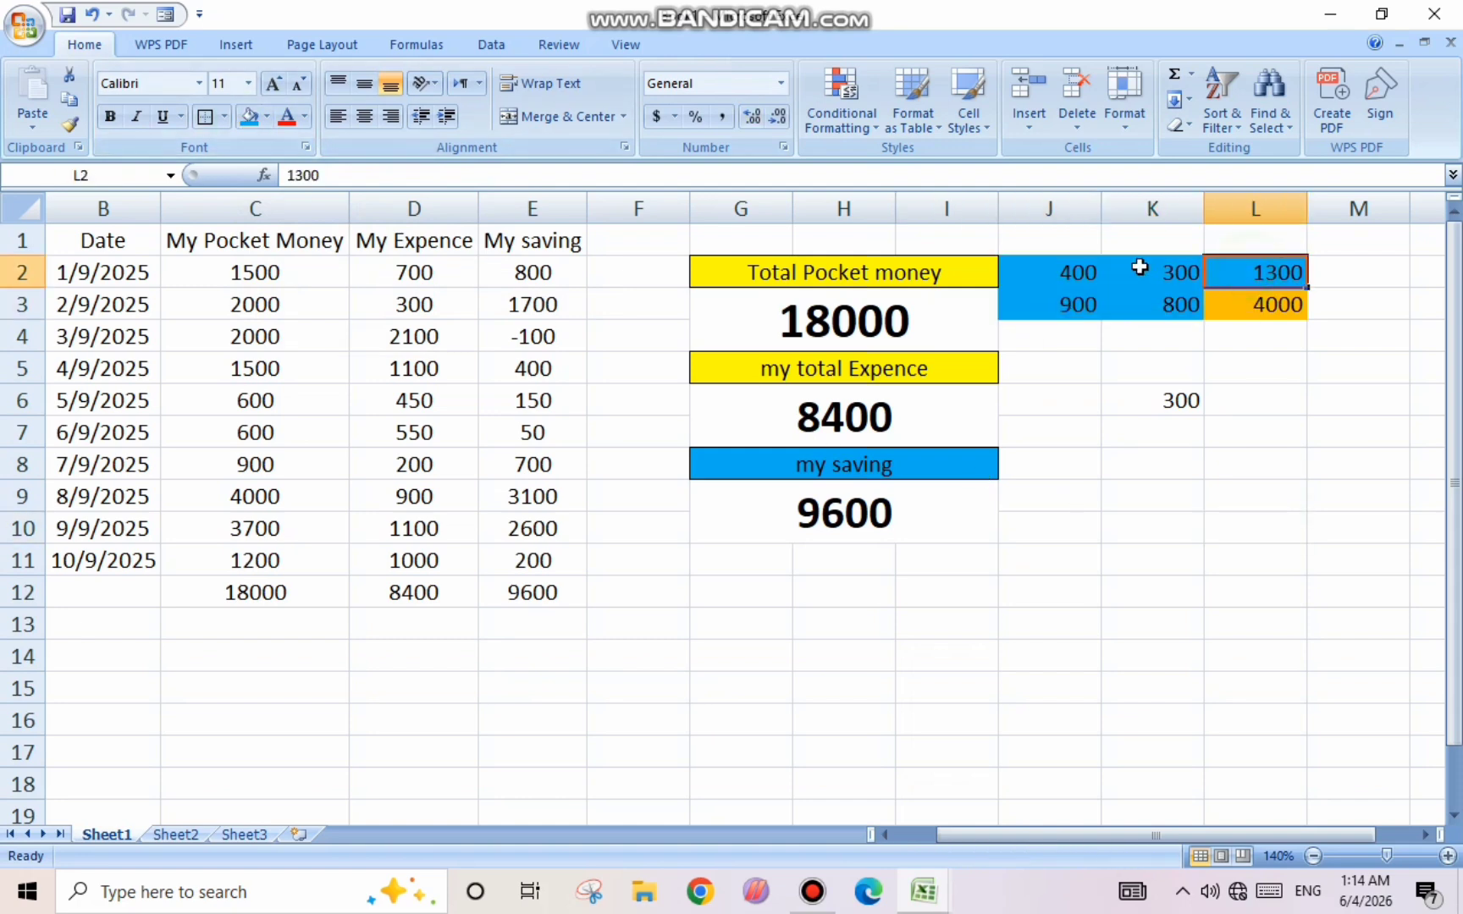
pyautogui.click(1140, 269)
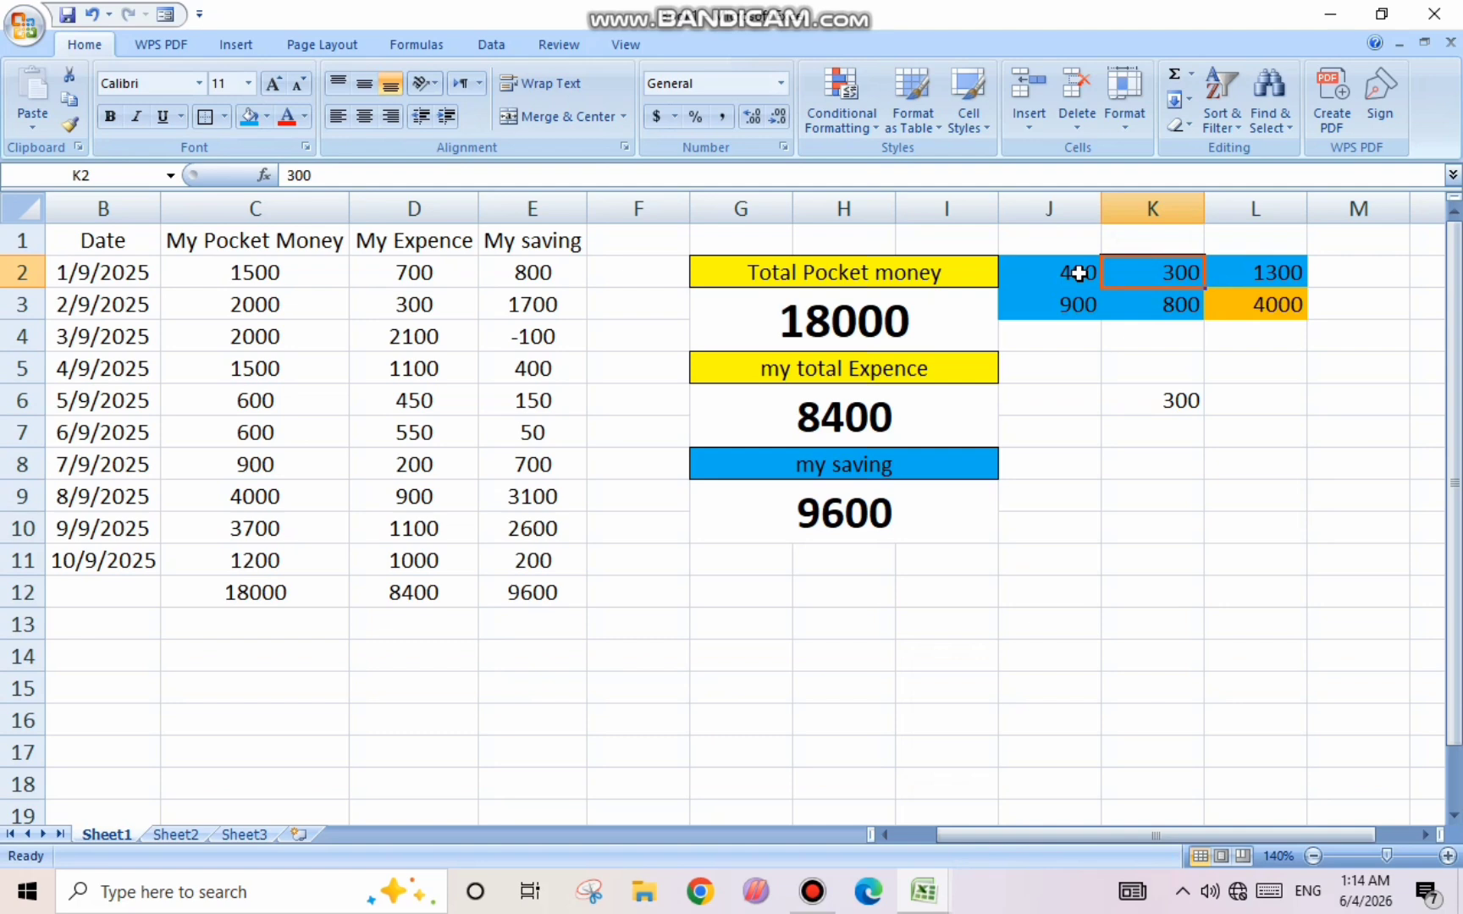
pyautogui.click(1077, 272)
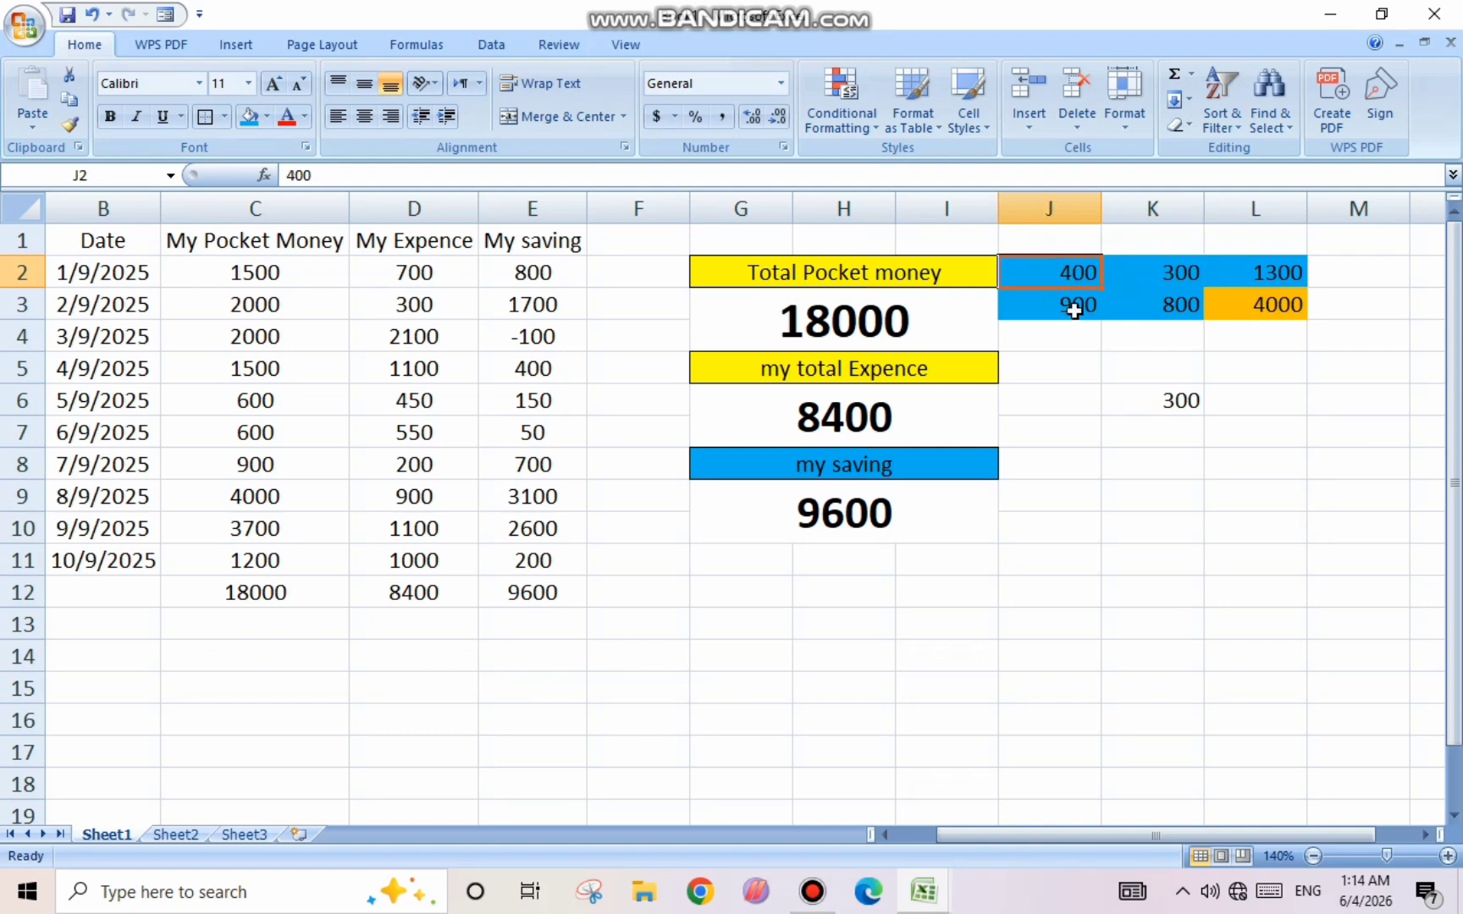
pyautogui.click(1074, 311)
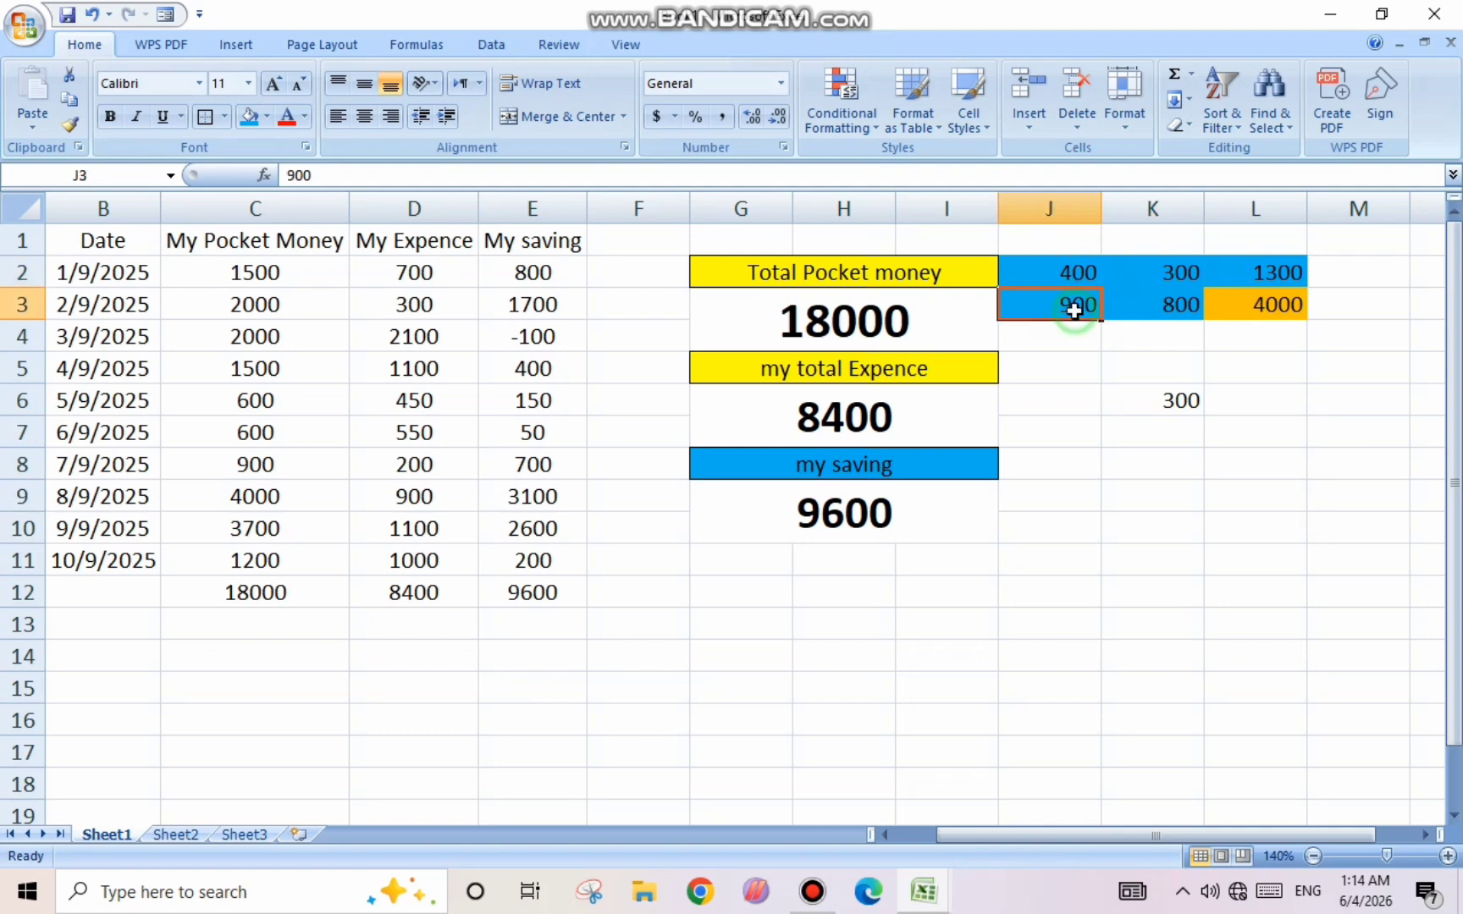
pyautogui.click(1150, 315)
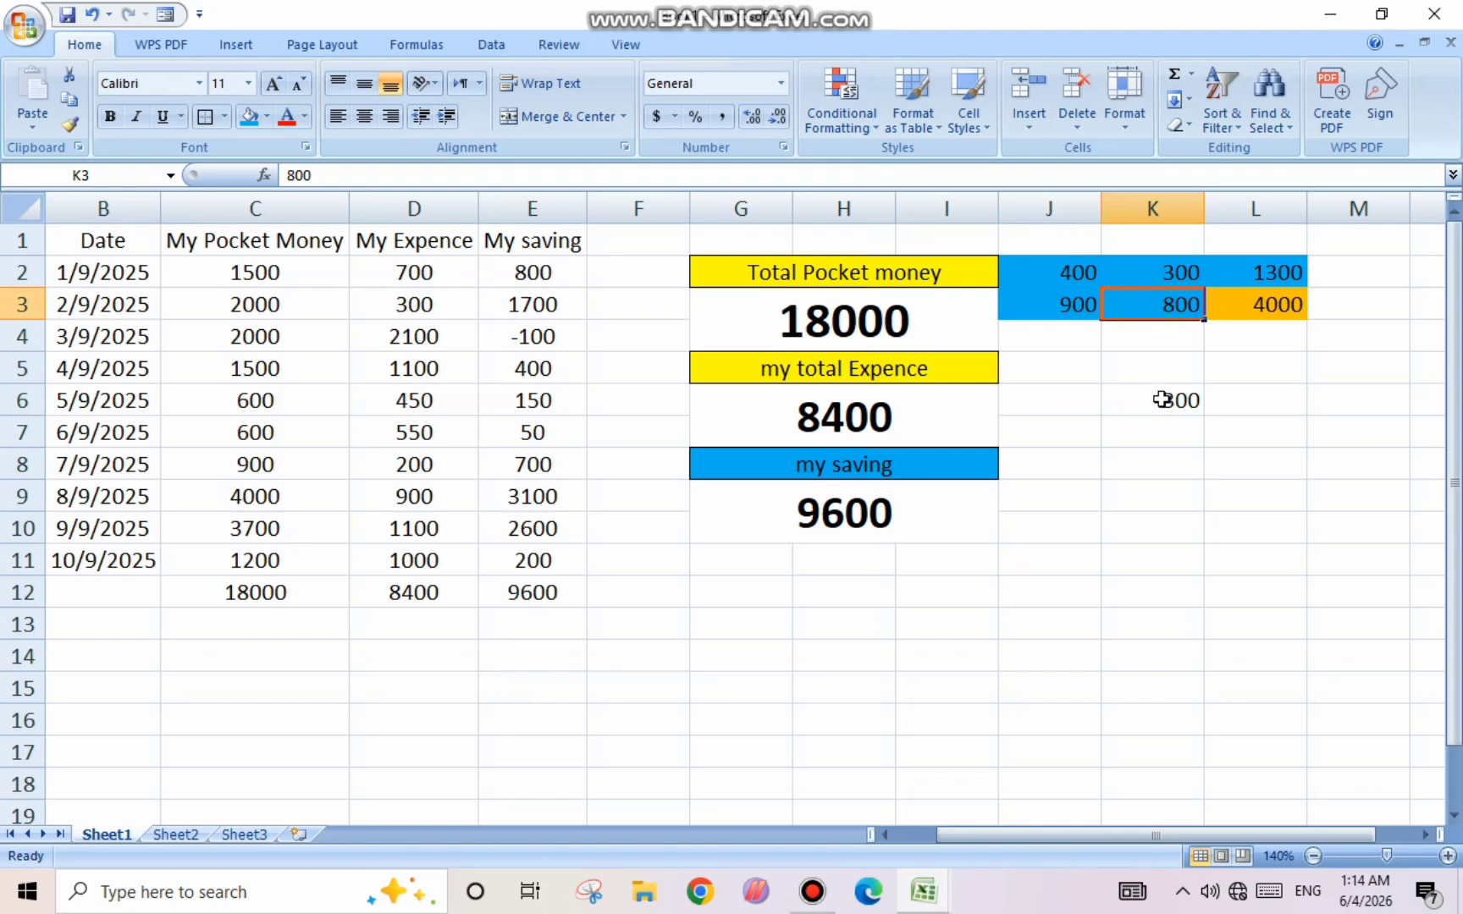
pyautogui.click(1156, 407)
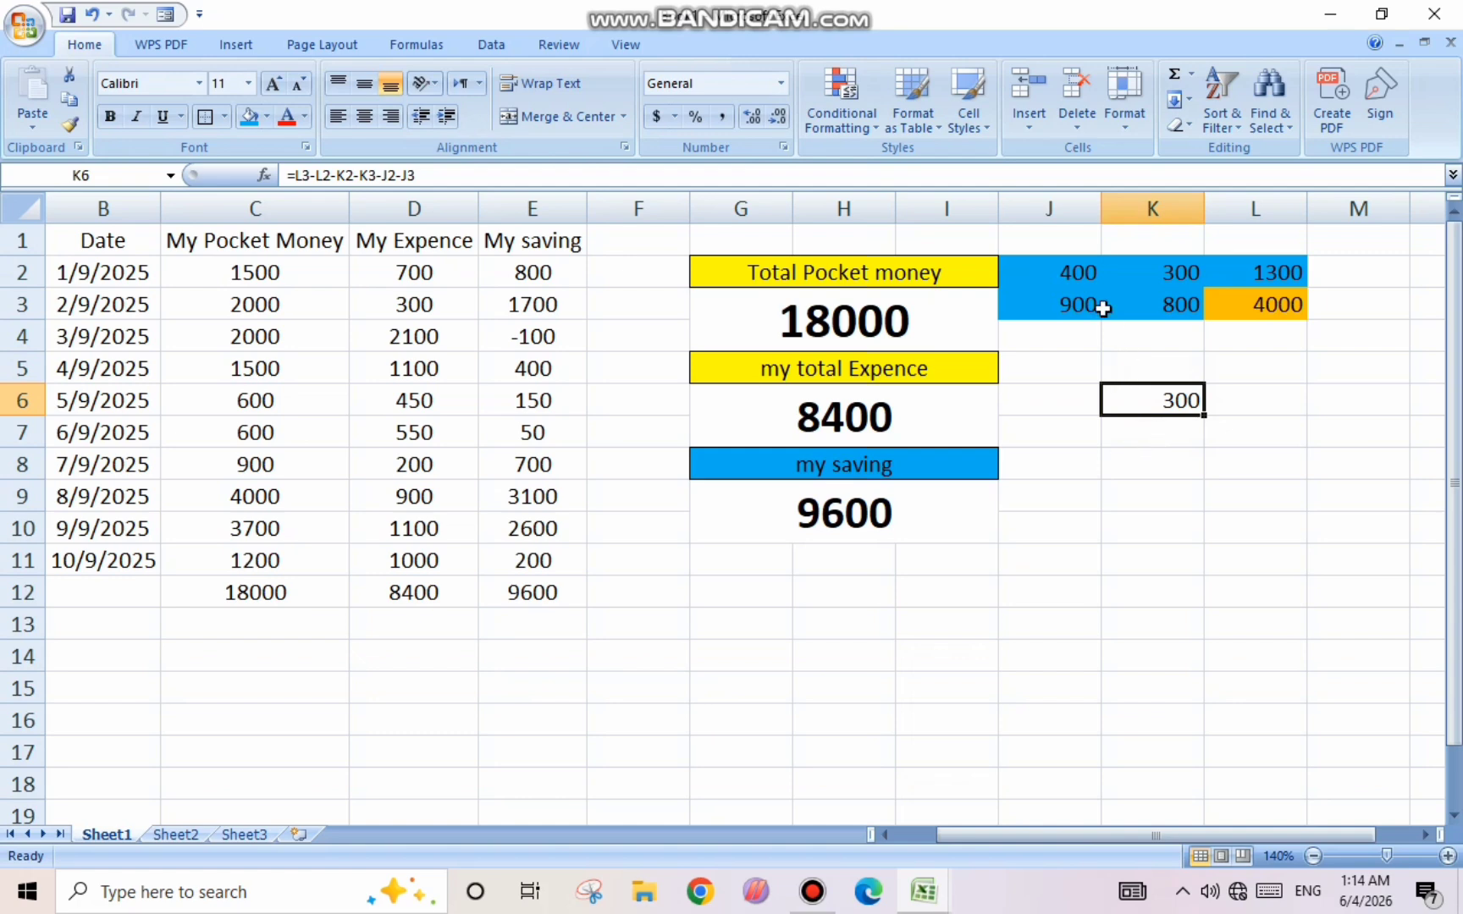
# - Remove the orange and blue fills from the sample block J2:L3 by setting it to No Fill
pyautogui.moveTo(1035, 263); pyautogui.dragTo(1257, 303)
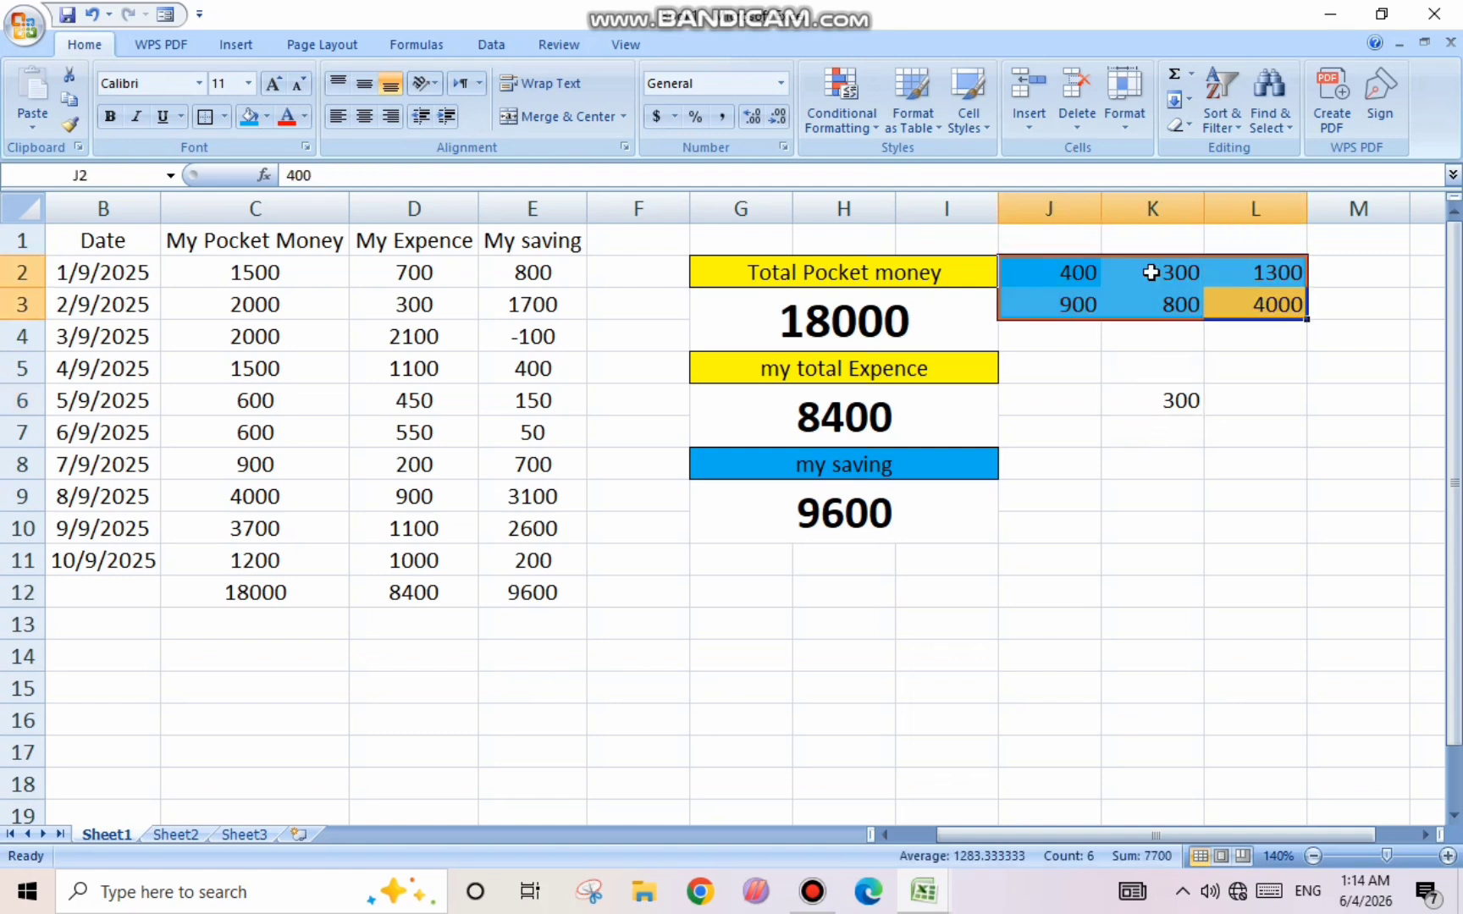
pyautogui.click(266, 124)
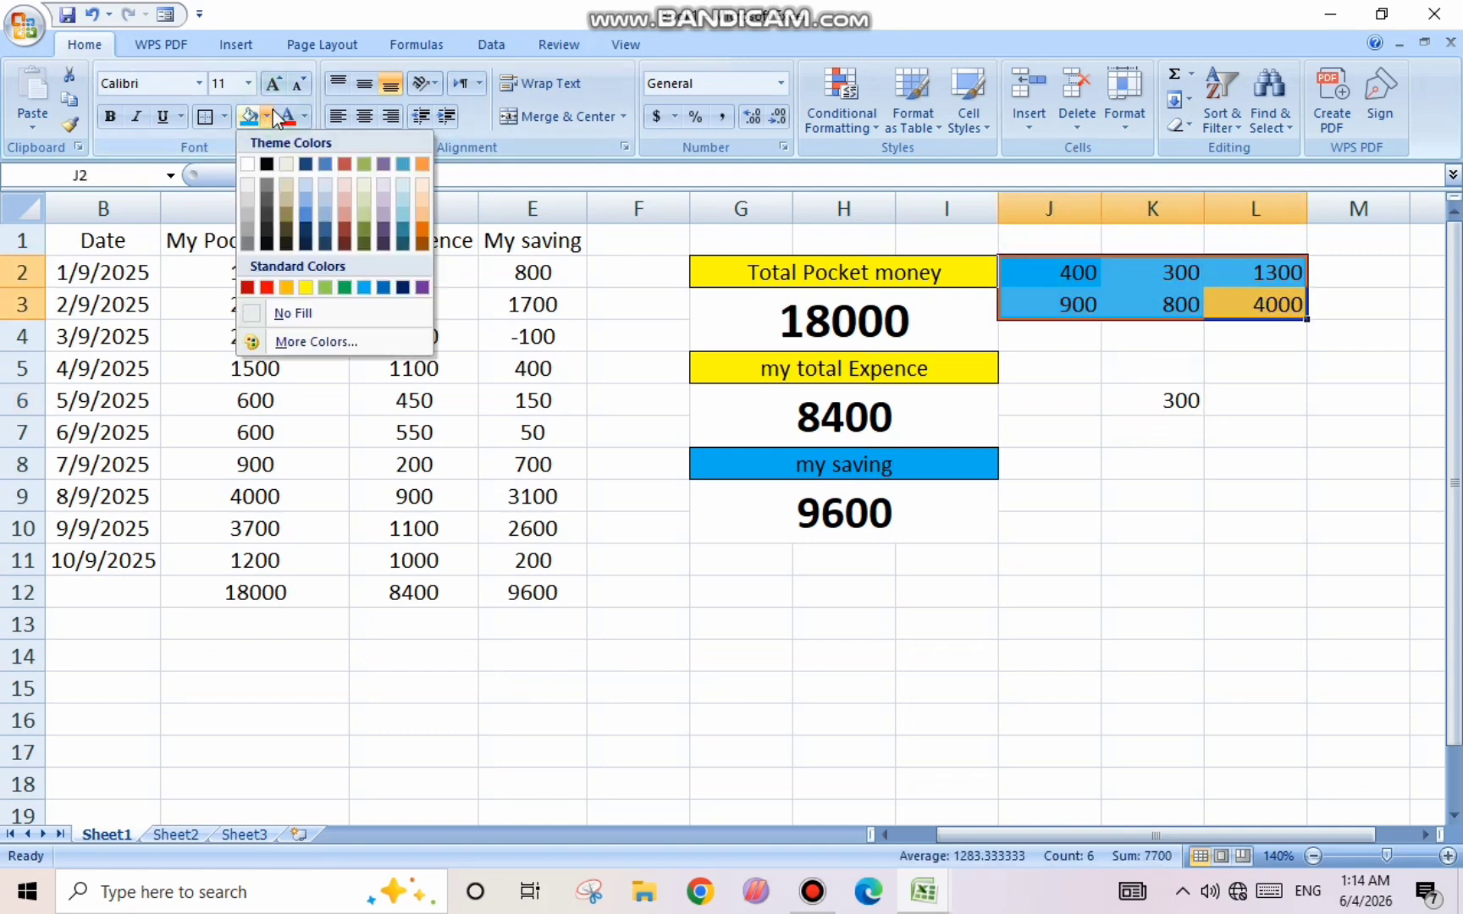
pyautogui.click(279, 313)
pyautogui.click(1253, 502)
# - Clear the six-cell subtraction formula from K6
pyautogui.click(1159, 395)
pyautogui.press('BackSpace')
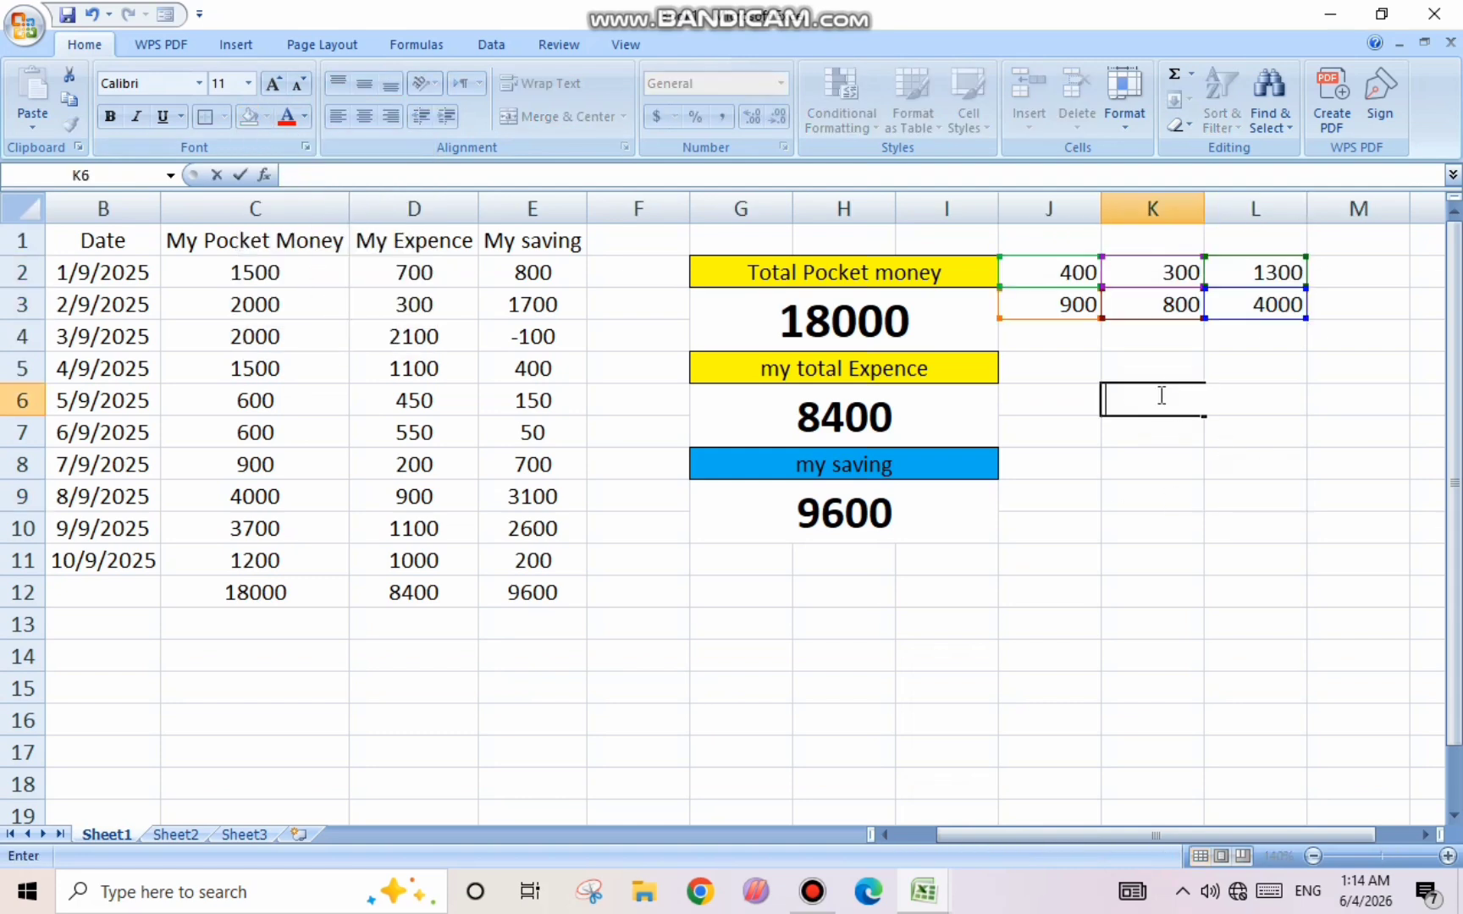
pyautogui.moveTo(1024, 496); pyautogui.dragTo(1034, 476)
# - Fill the four sample cells J2:K3 with orange
pyautogui.moveTo(1063, 263); pyautogui.dragTo(1168, 305)
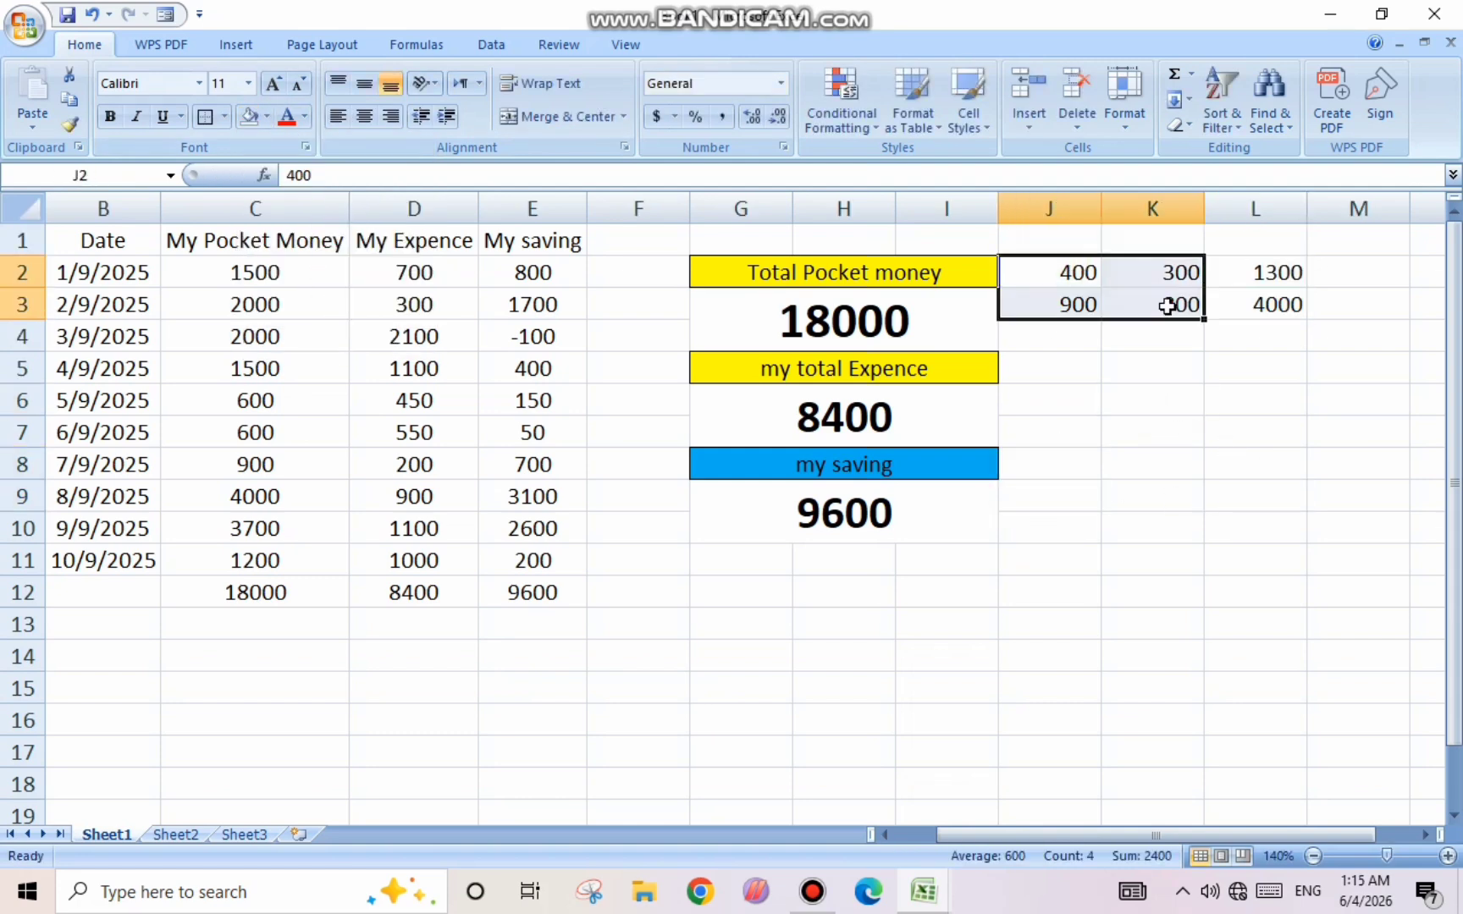
pyautogui.click(267, 123)
pyautogui.click(285, 298)
pyautogui.click(1205, 515)
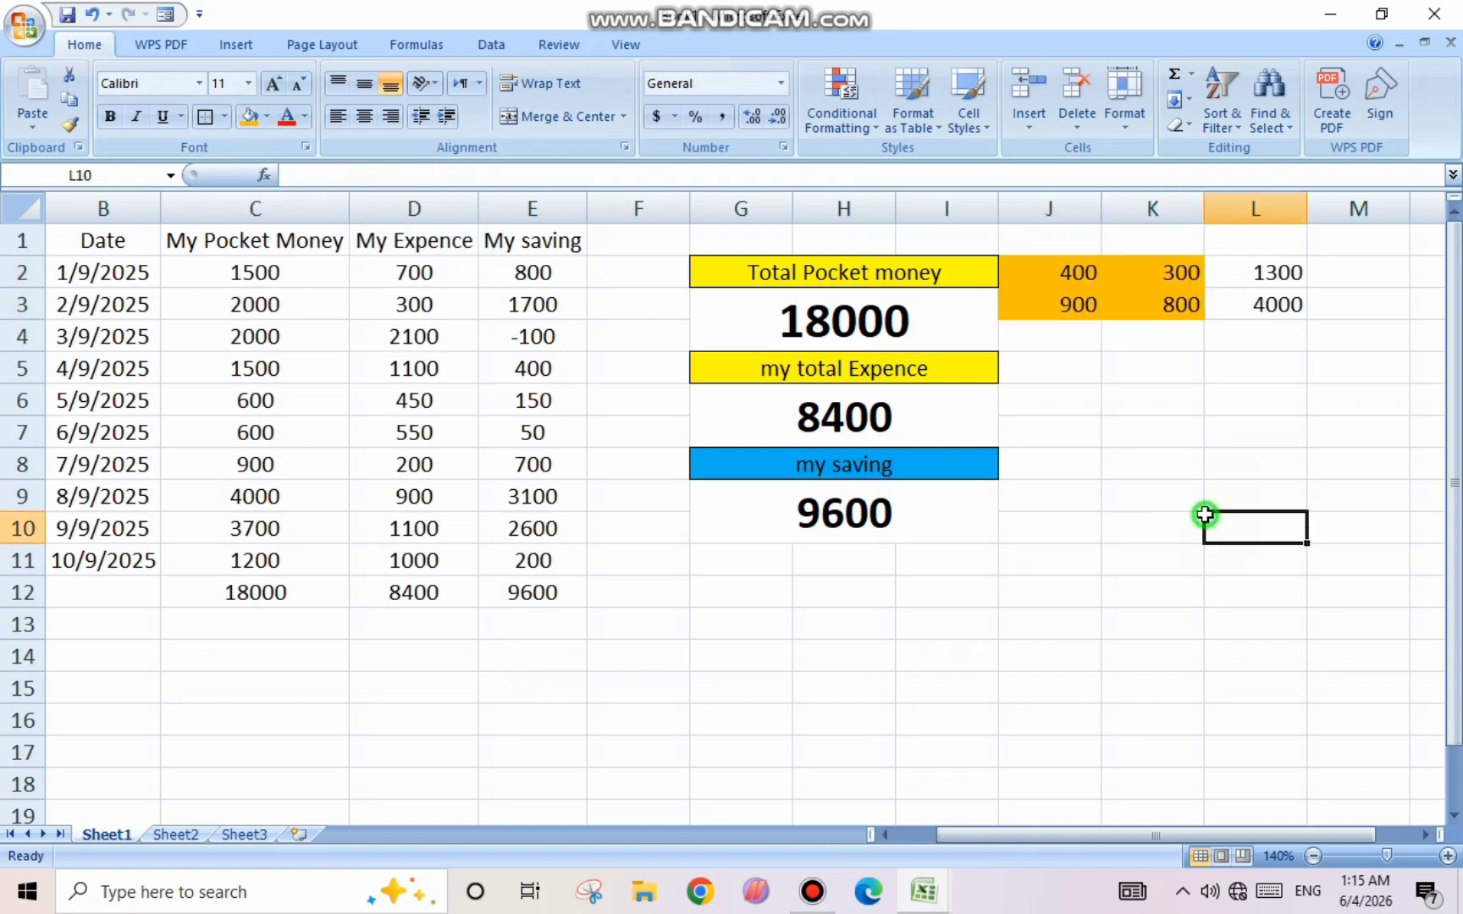
# - Fill the two sample cells L2:L3 with light blue
pyautogui.moveTo(1237, 271); pyautogui.dragTo(1251, 305)
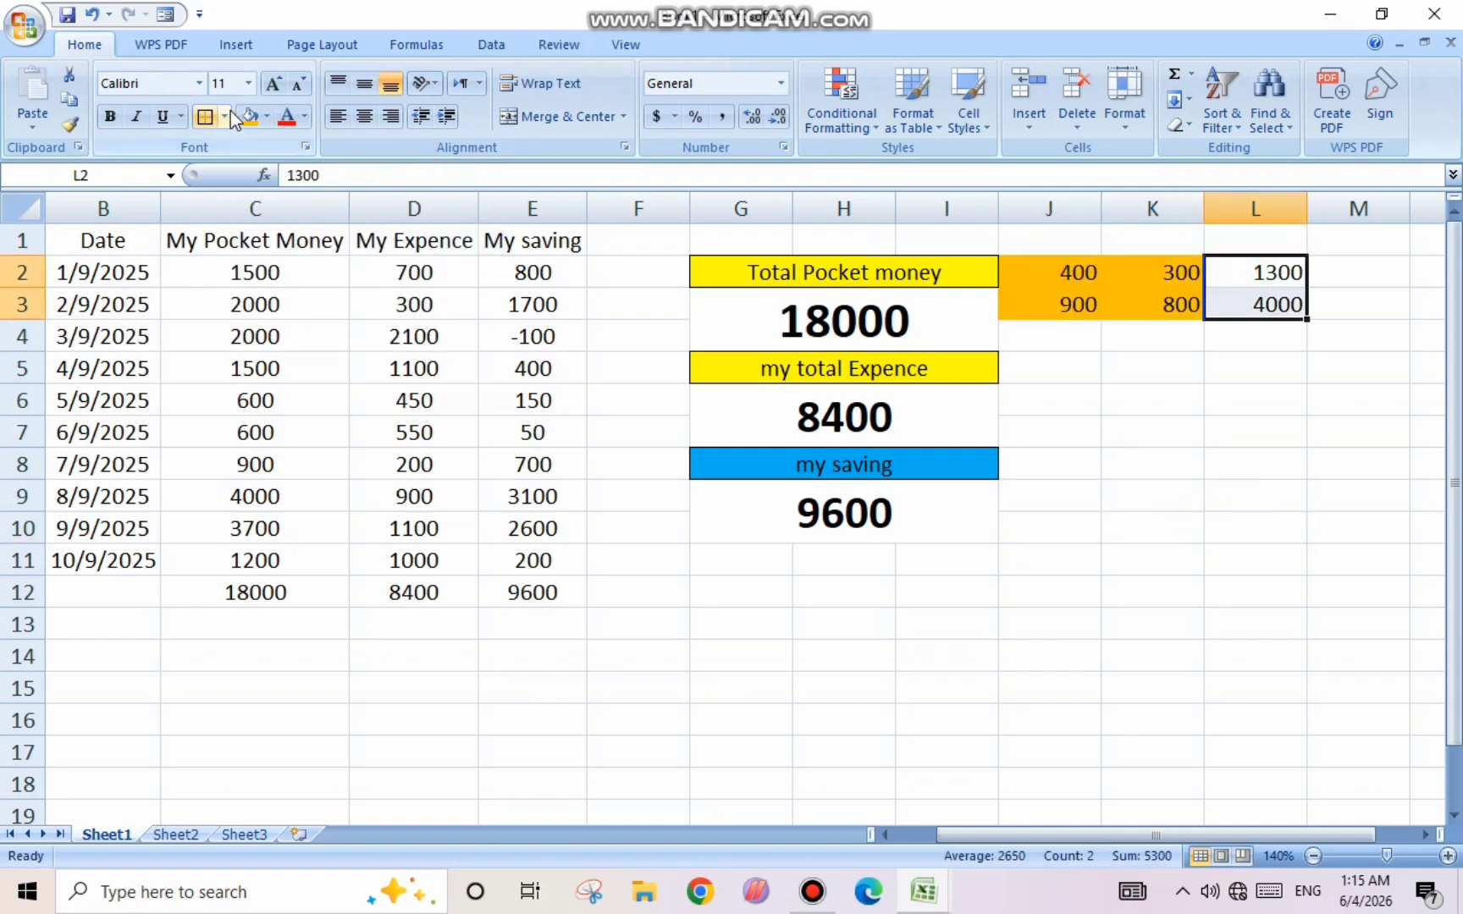
pyautogui.click(267, 117)
pyautogui.click(365, 288)
pyautogui.click(1252, 496)
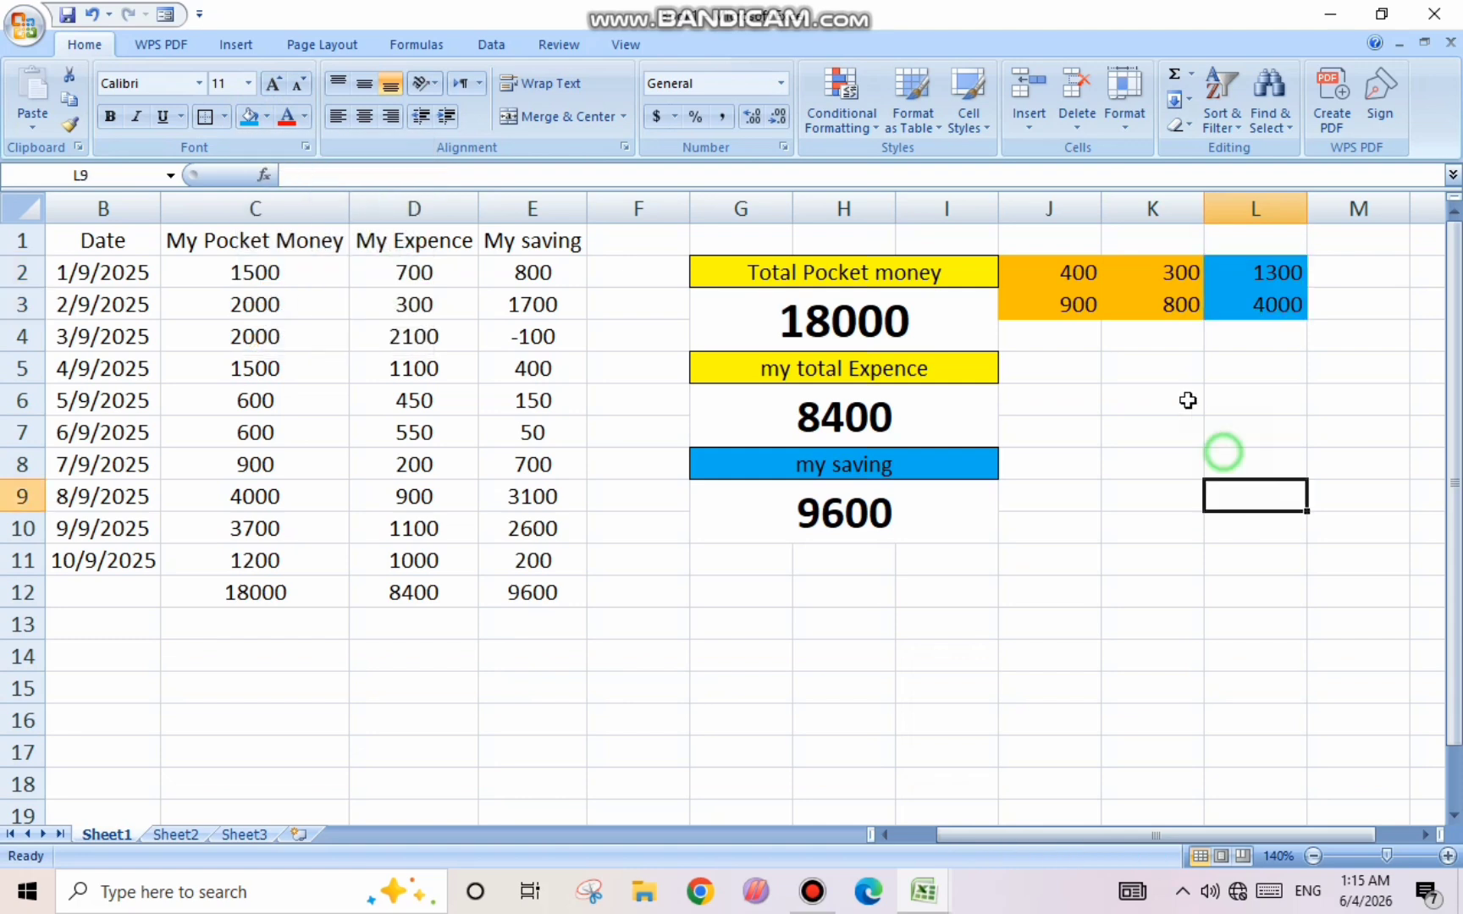
# - Enter the formula =J2+J3+K2+K3-L2-L3 in K5 to subtract the blue cells from the sum of the orange cells
pyautogui.click(1155, 369)
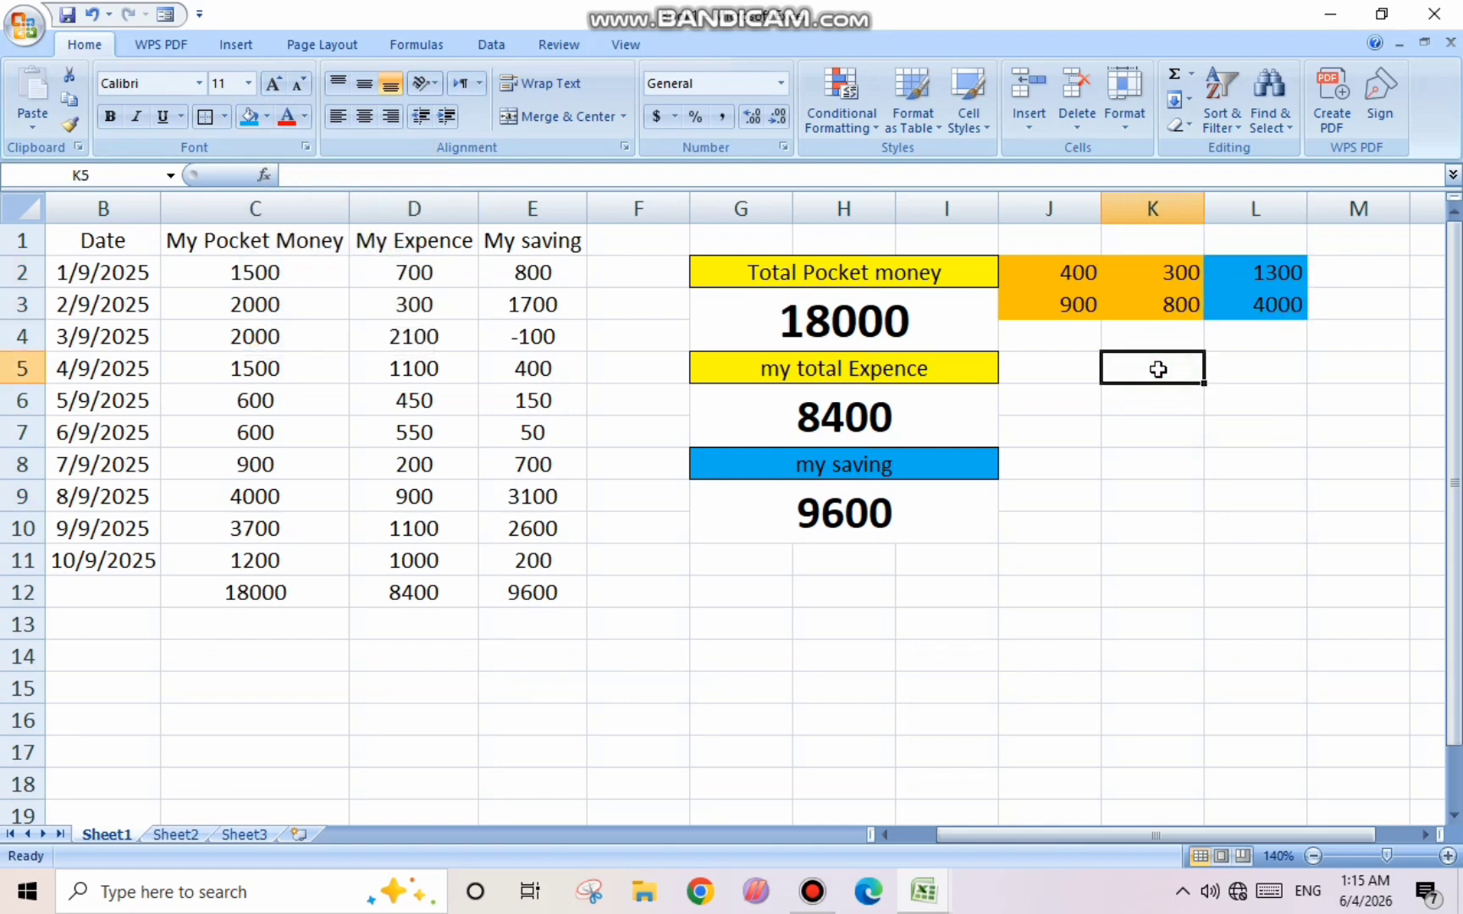
pyautogui.write('=')
pyautogui.click(1062, 258)
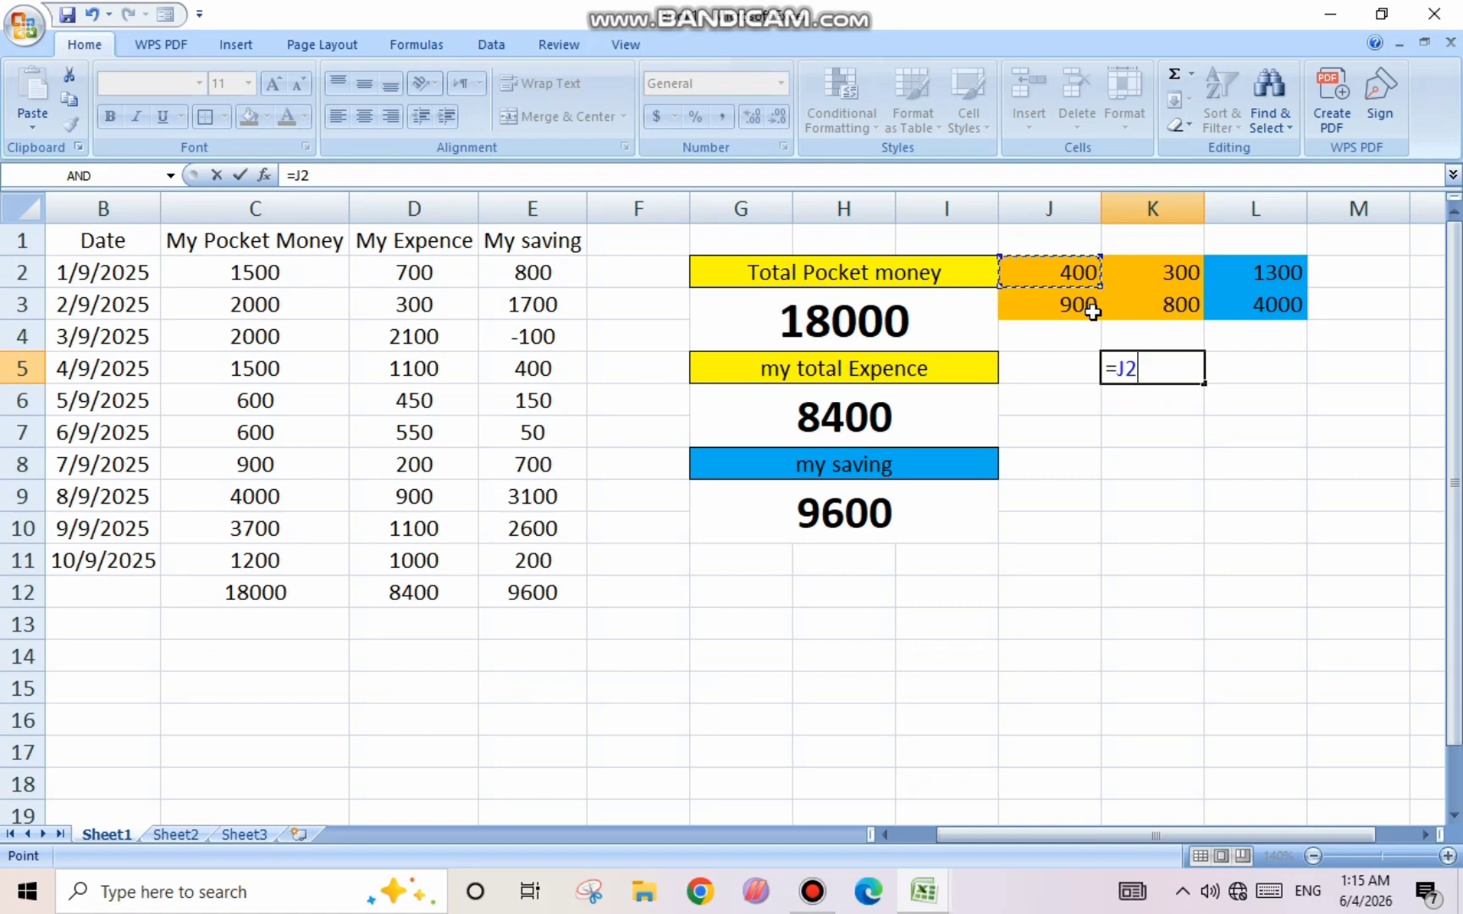
pyautogui.write('+')
pyautogui.click(1077, 305)
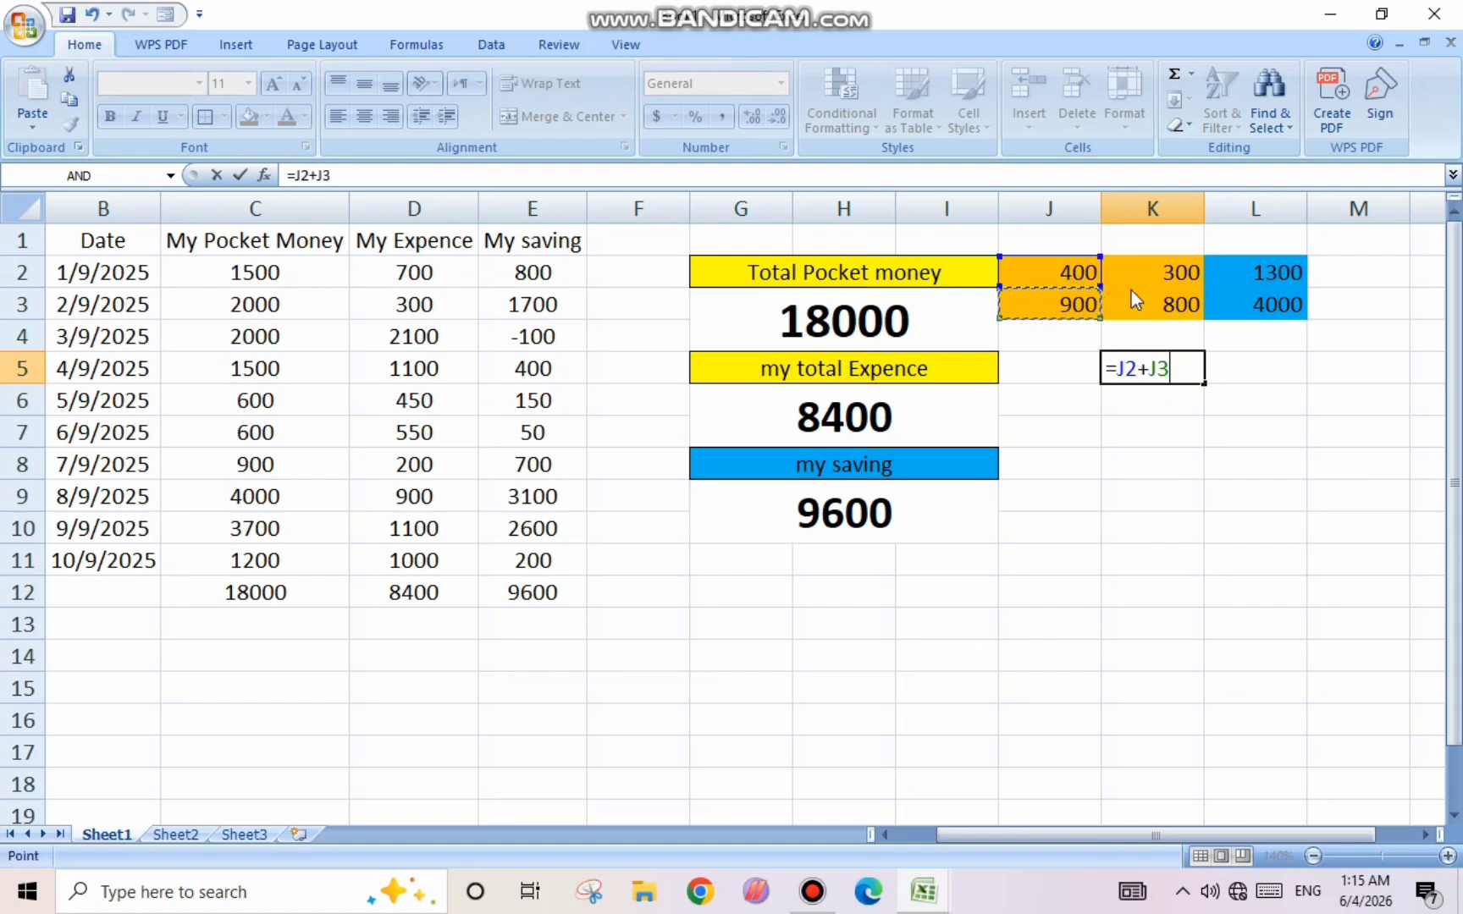
pyautogui.write('+')
pyautogui.click(1128, 271)
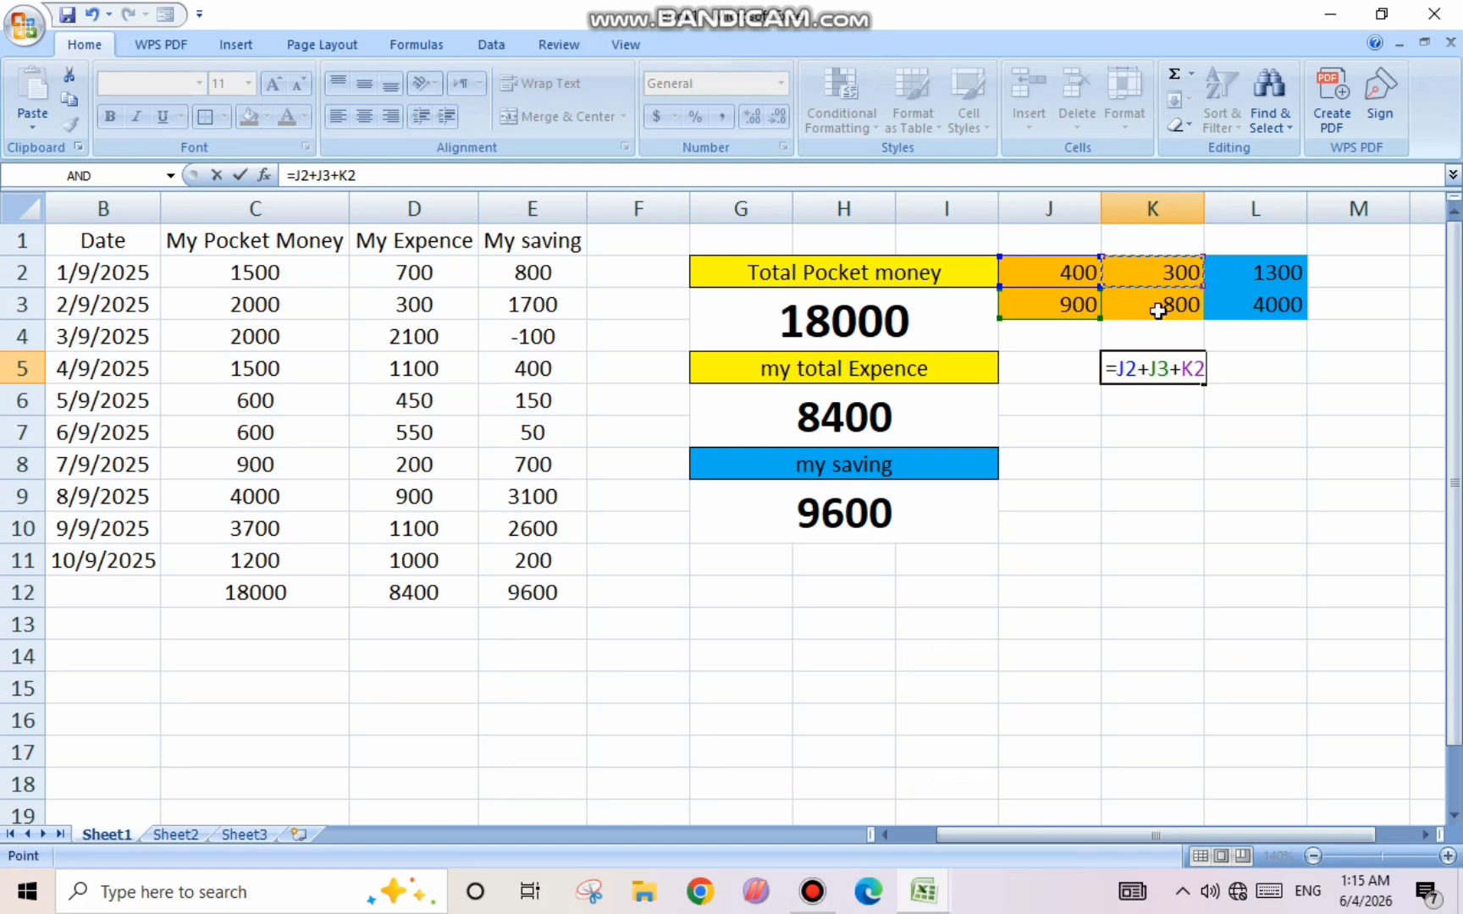
pyautogui.click(1157, 310)
pyautogui.click(1247, 265)
pyautogui.write('-')
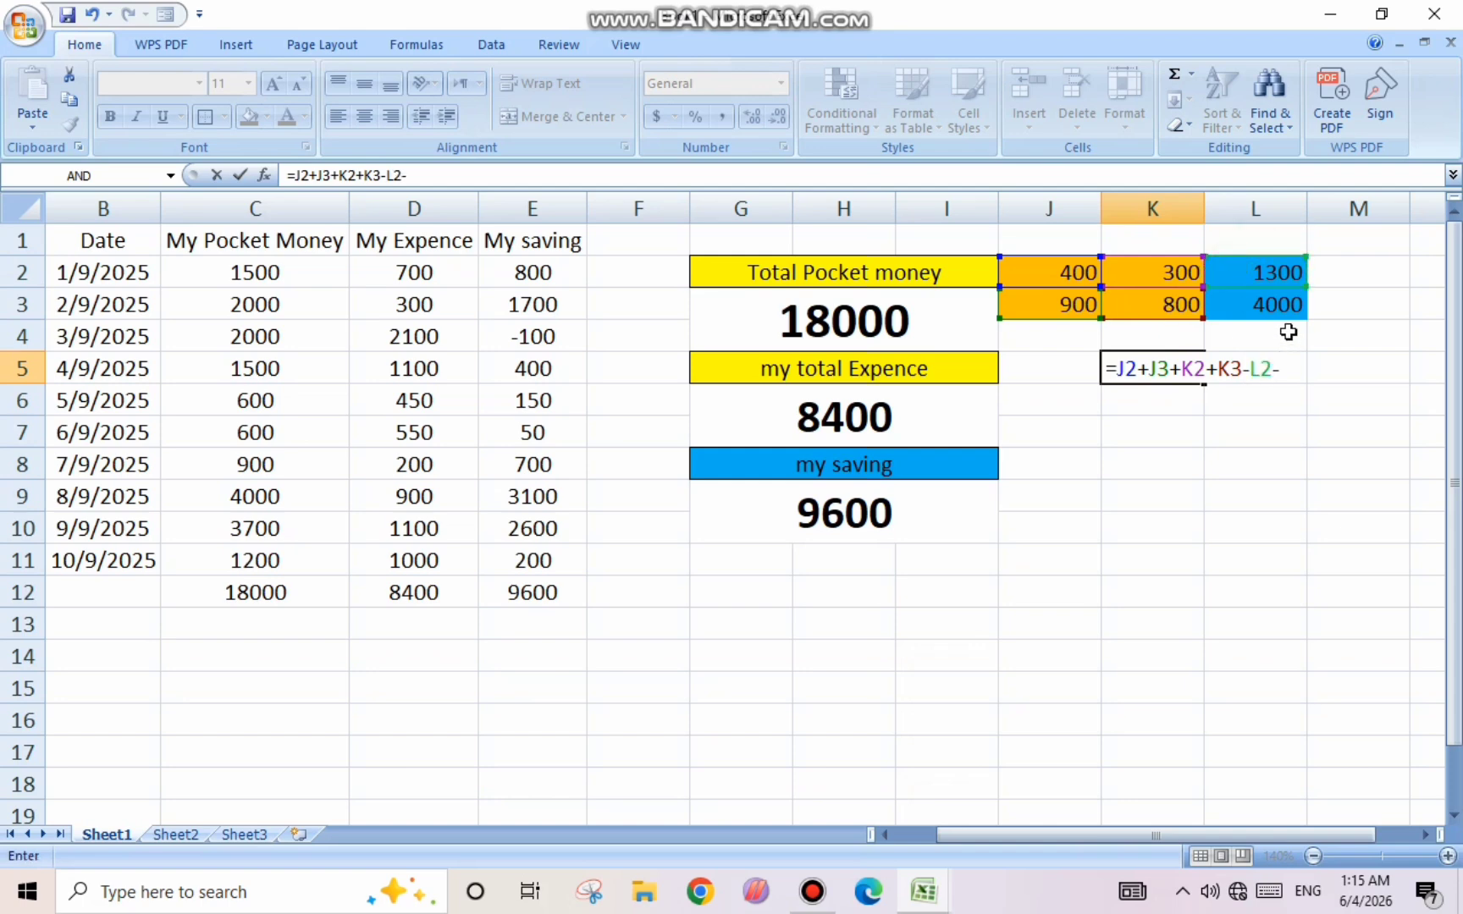
pyautogui.click(1265, 309)
pyautogui.press('Return')
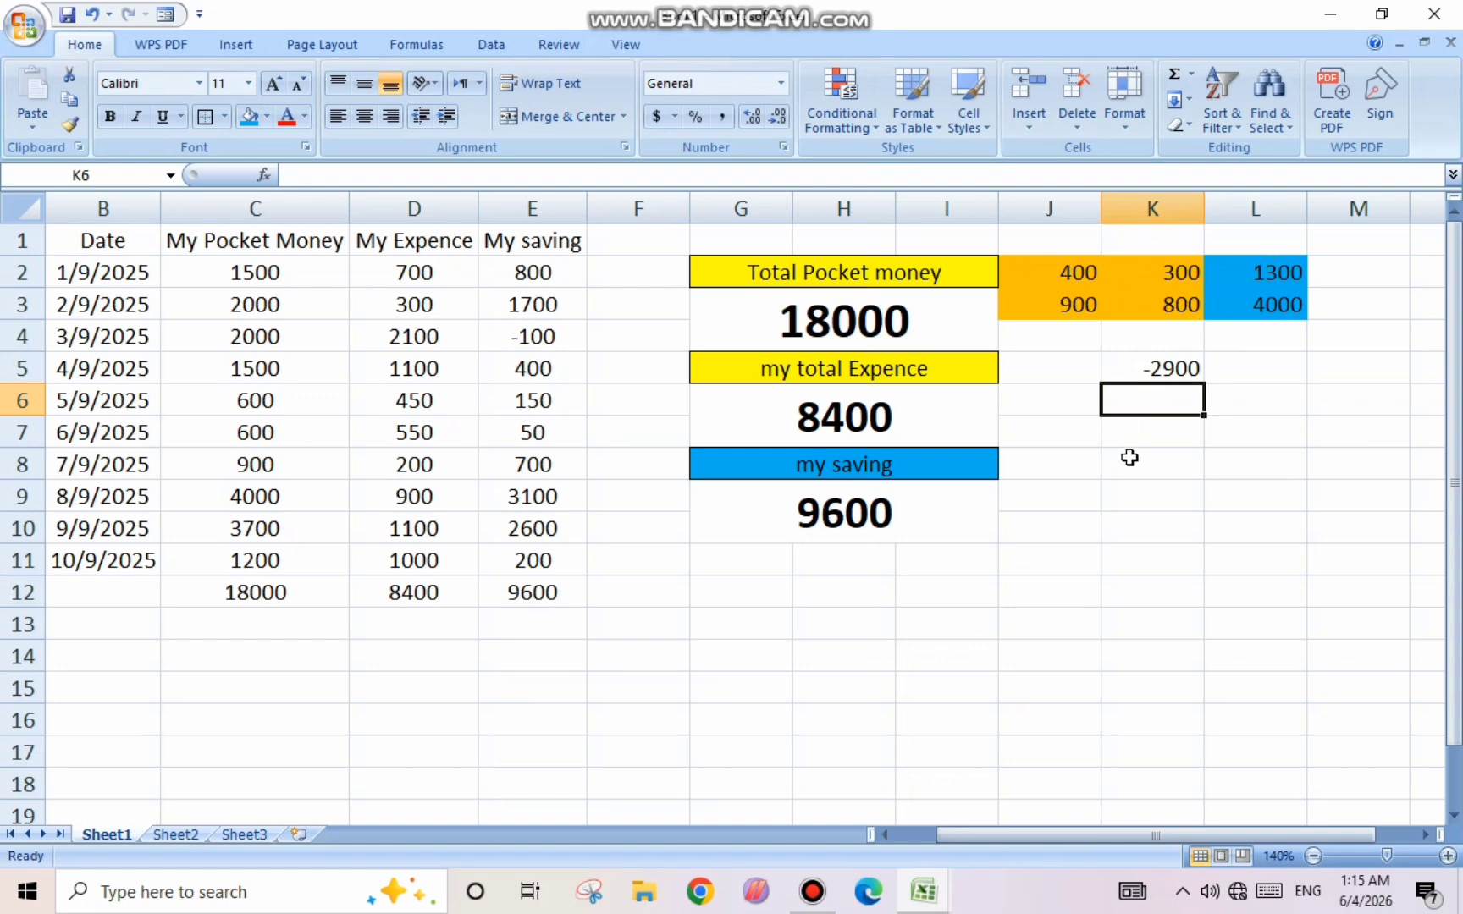
# - Add up the four orange cells in K8 with the formula =J3+J2+K3+K2
pyautogui.click(1129, 457)
pyautogui.write('=')
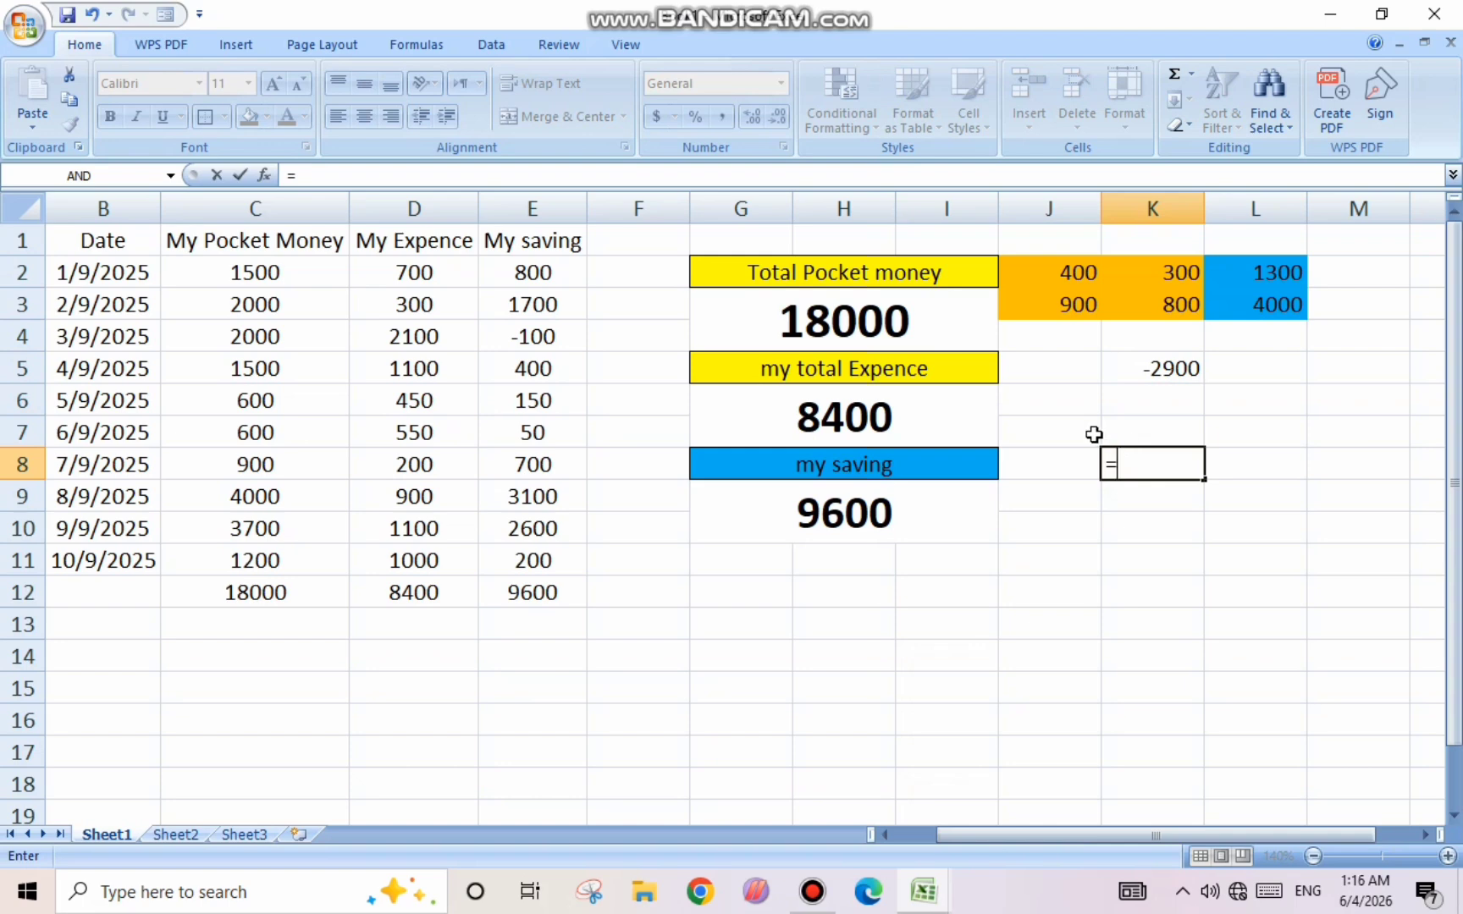
pyautogui.click(1082, 305)
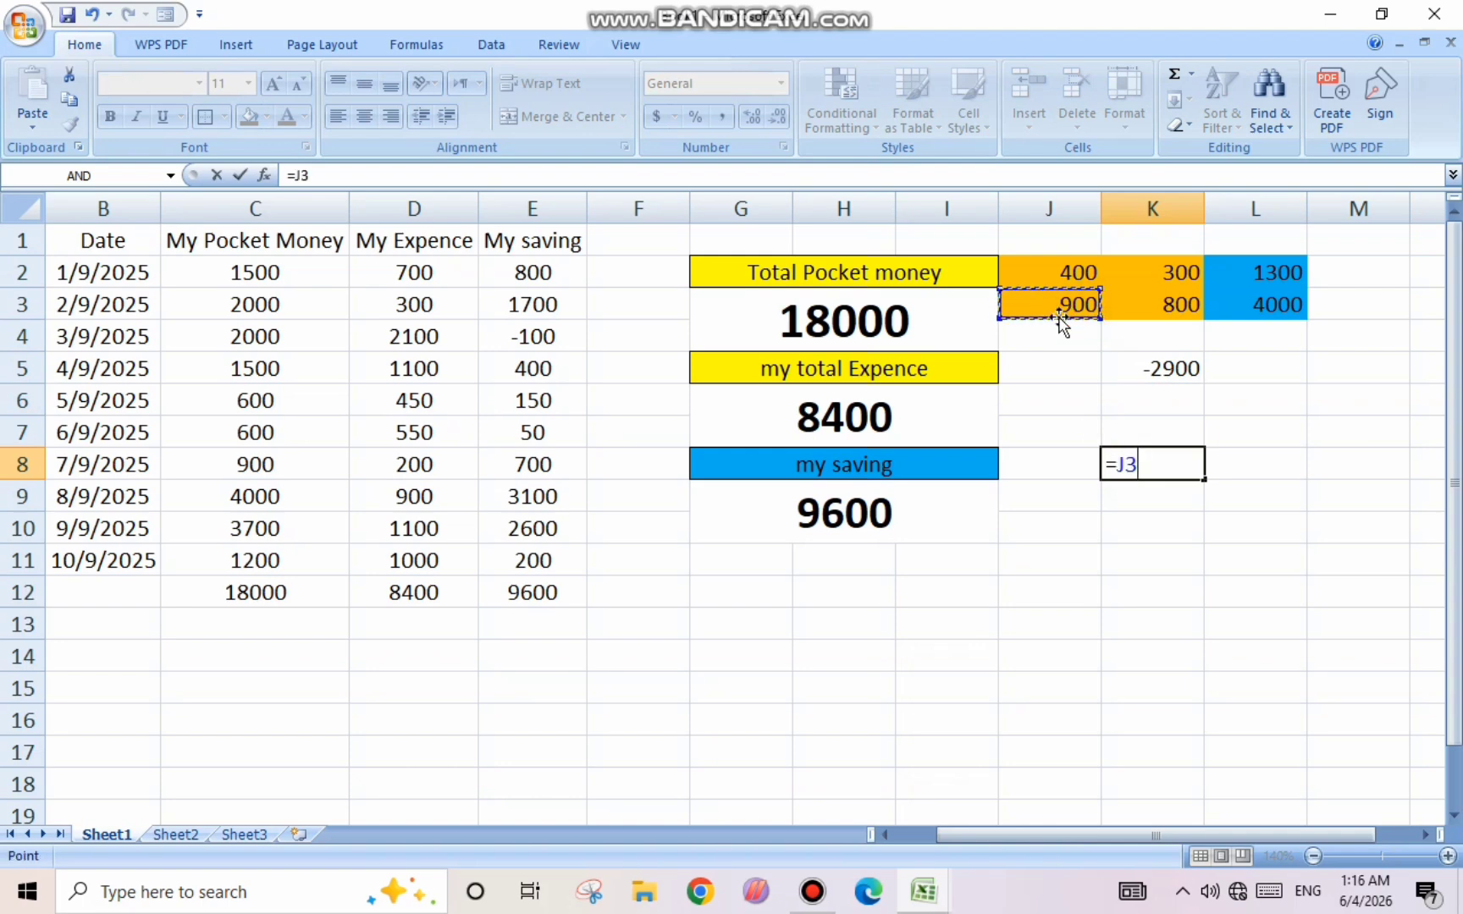
pyautogui.write('+')
pyautogui.click(1084, 271)
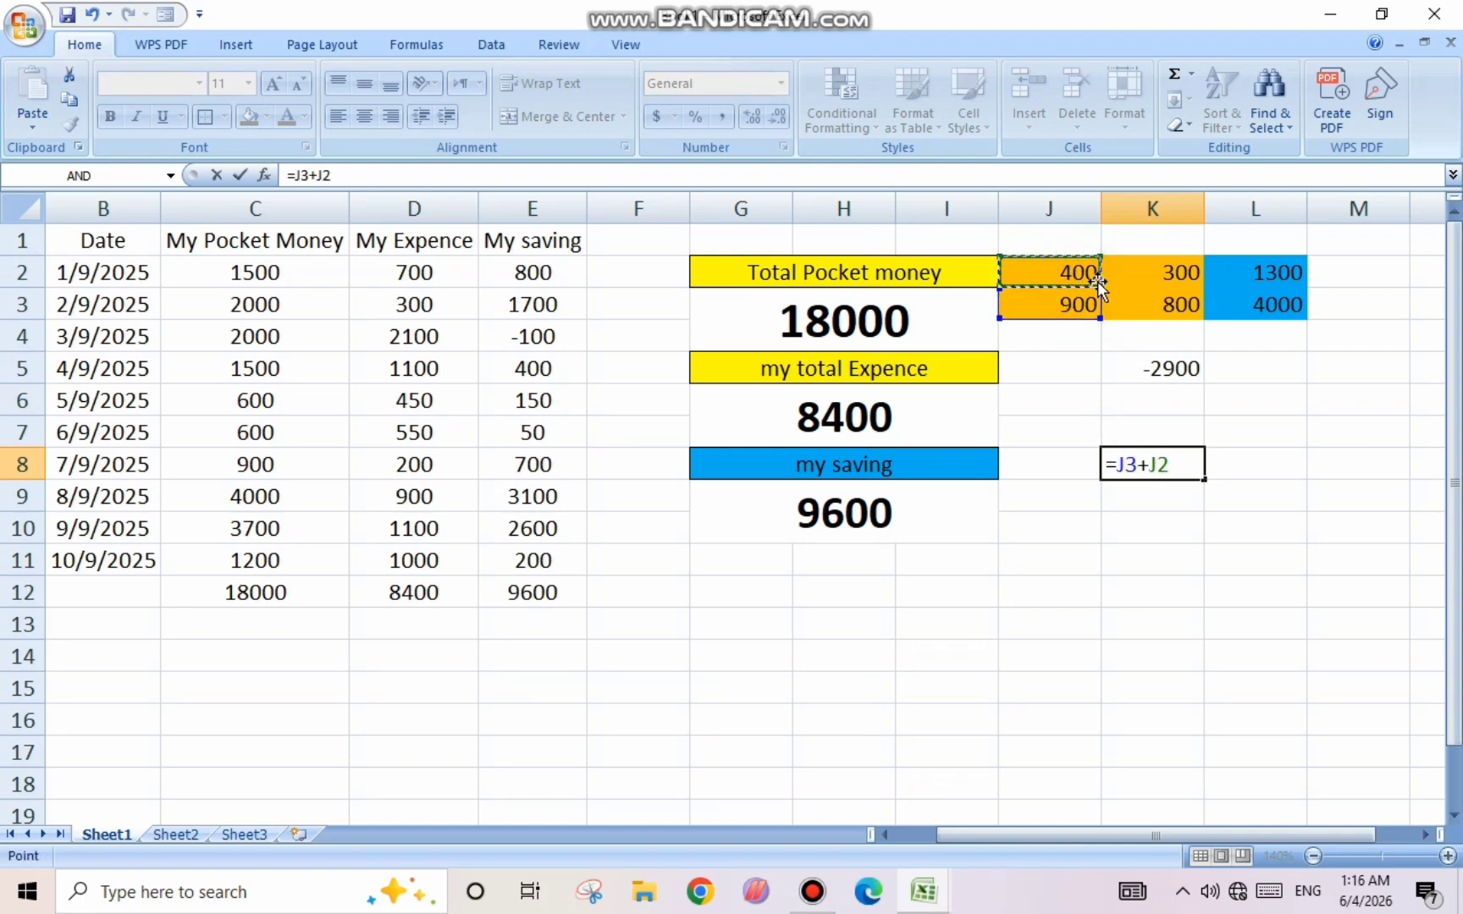
pyautogui.write('+')
pyautogui.click(1129, 305)
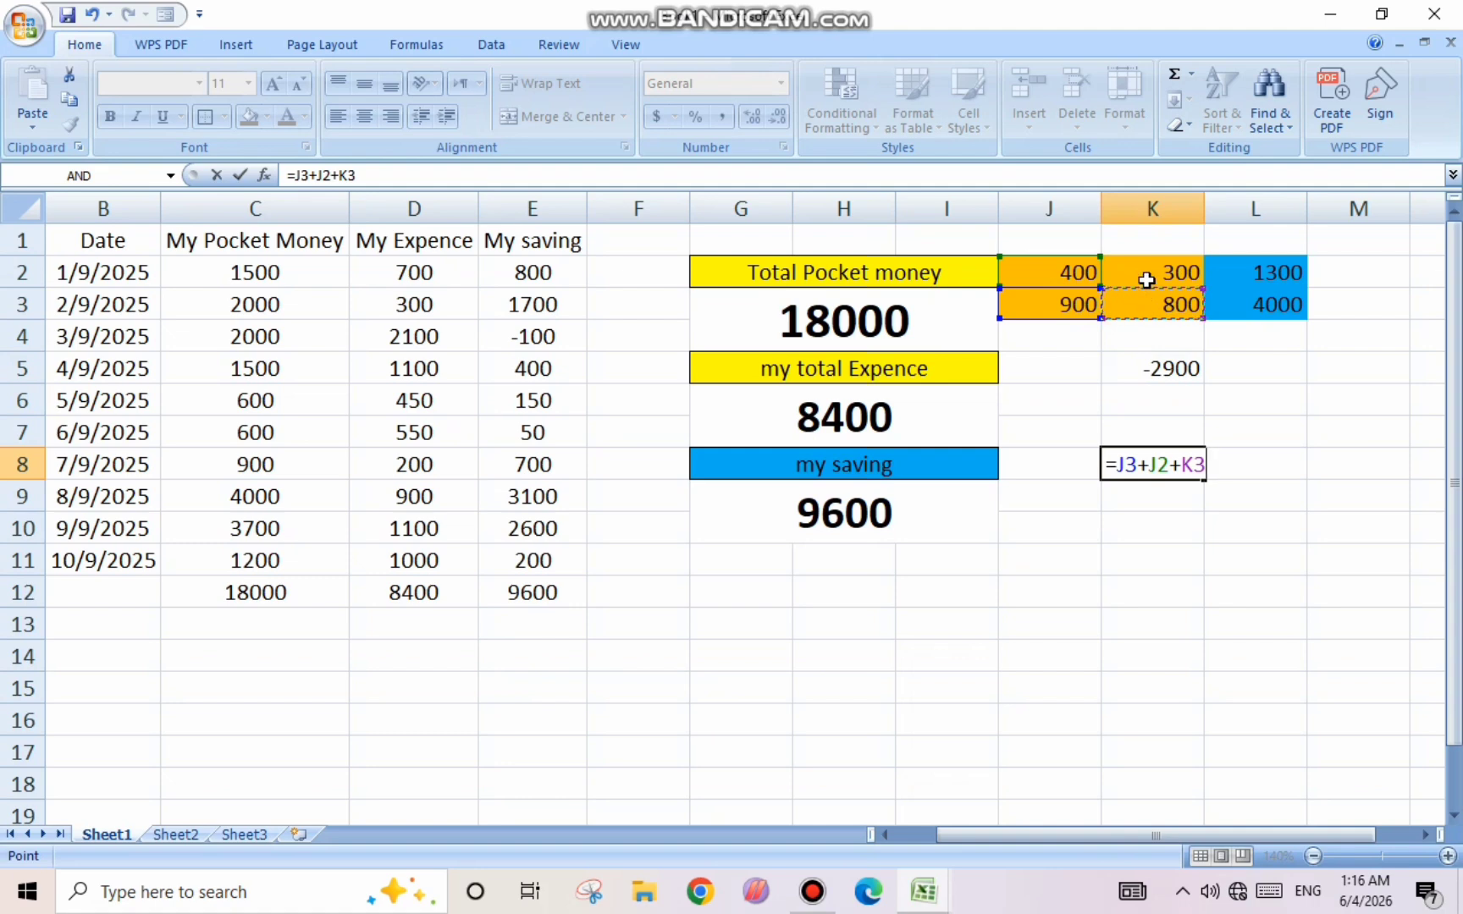
pyautogui.write('+')
pyautogui.click(1147, 279)
pyautogui.press('Return')
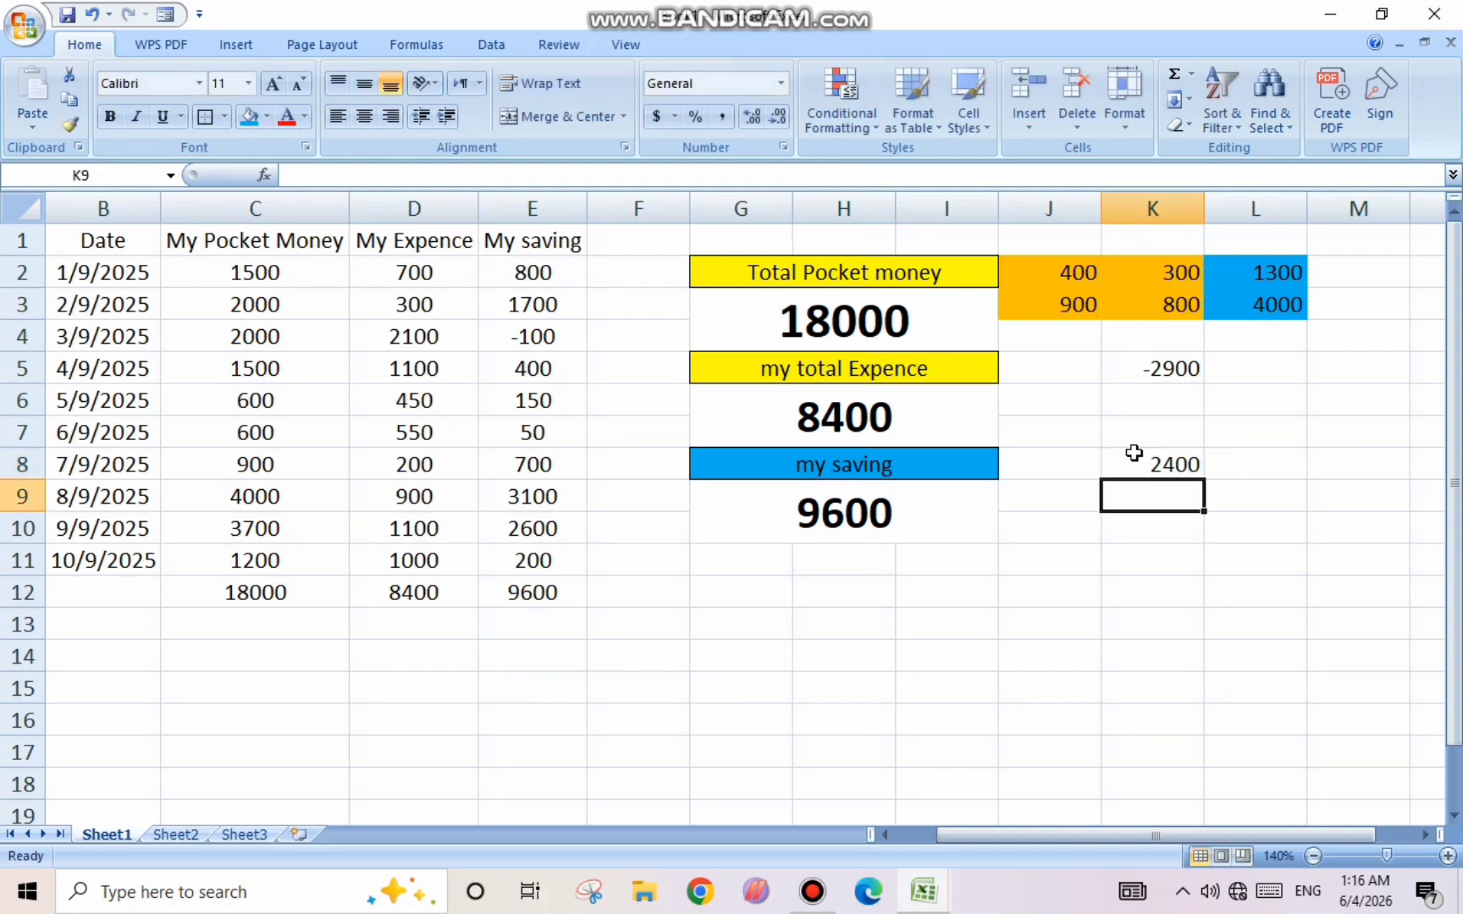
pyautogui.click(1134, 453)
# - Enter the formula =L2-L3 for the two blue cells in L8
pyautogui.click(1234, 461)
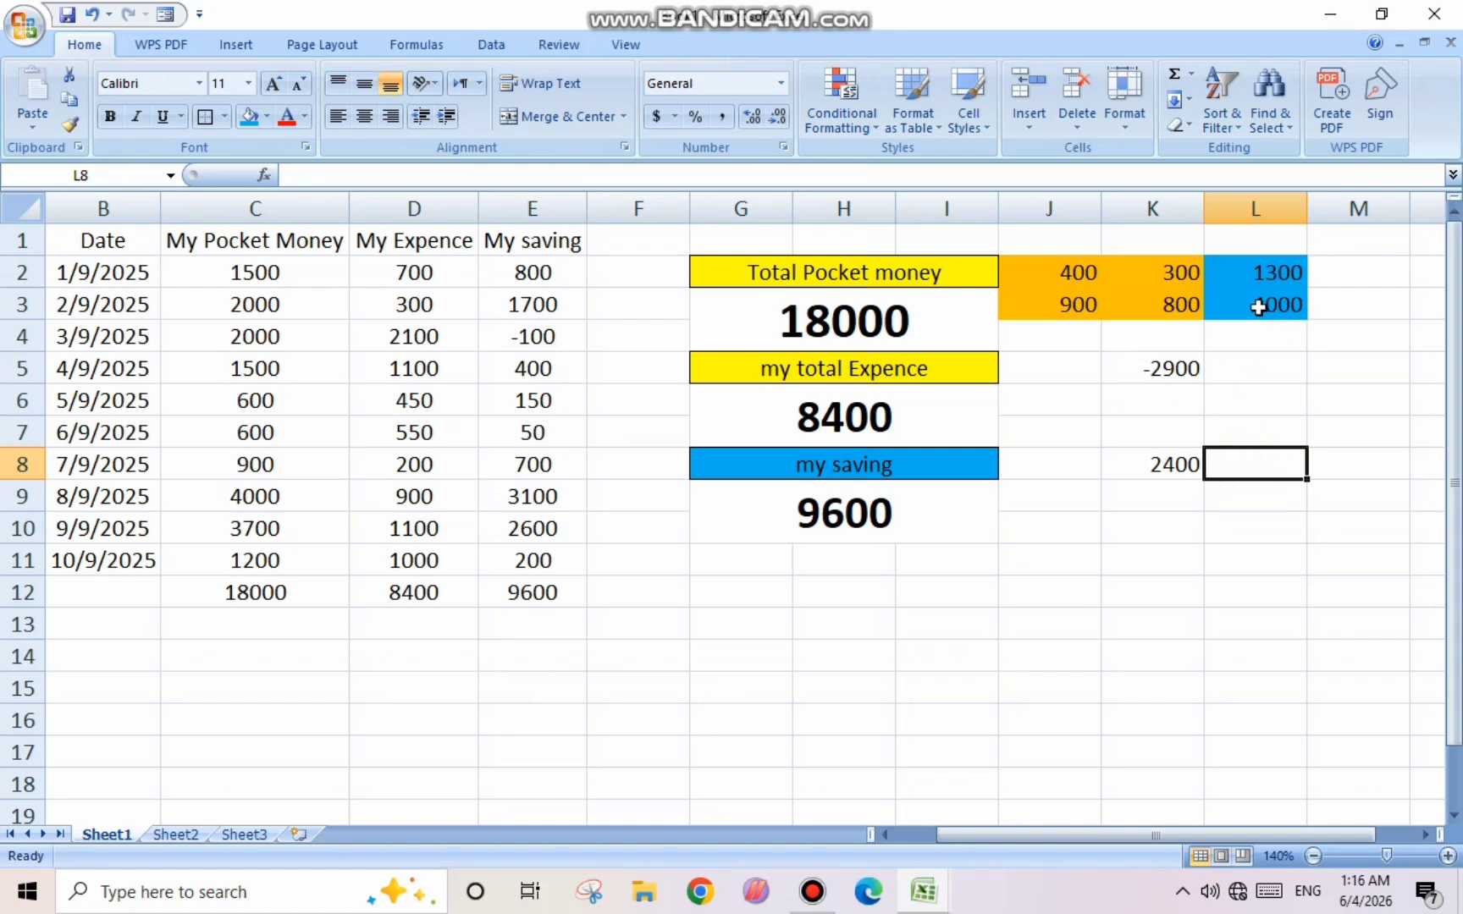
pyautogui.write('=')
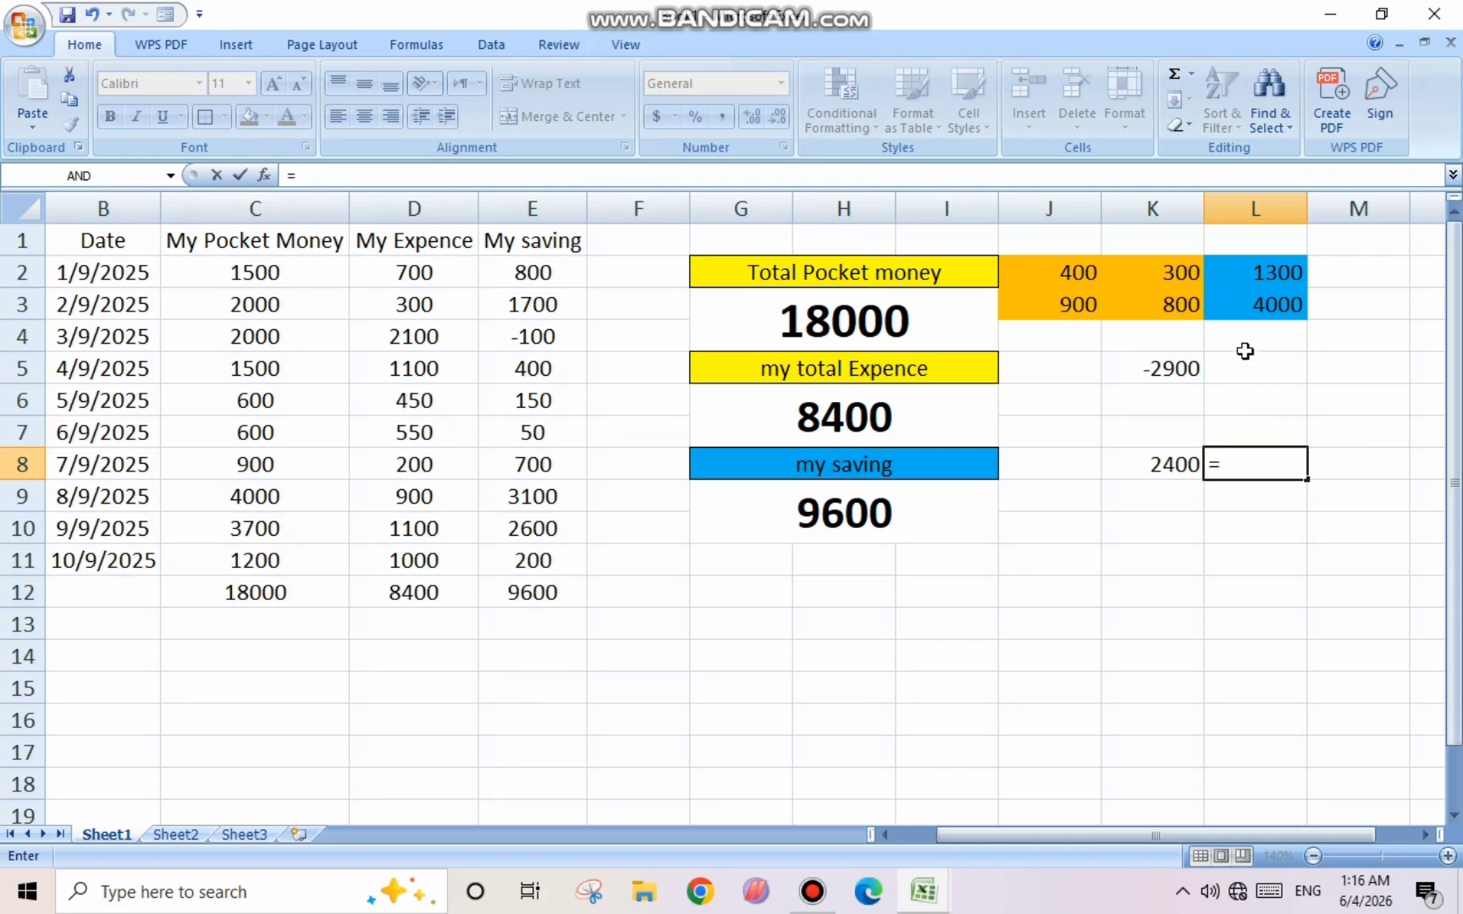
pyautogui.click(1247, 275)
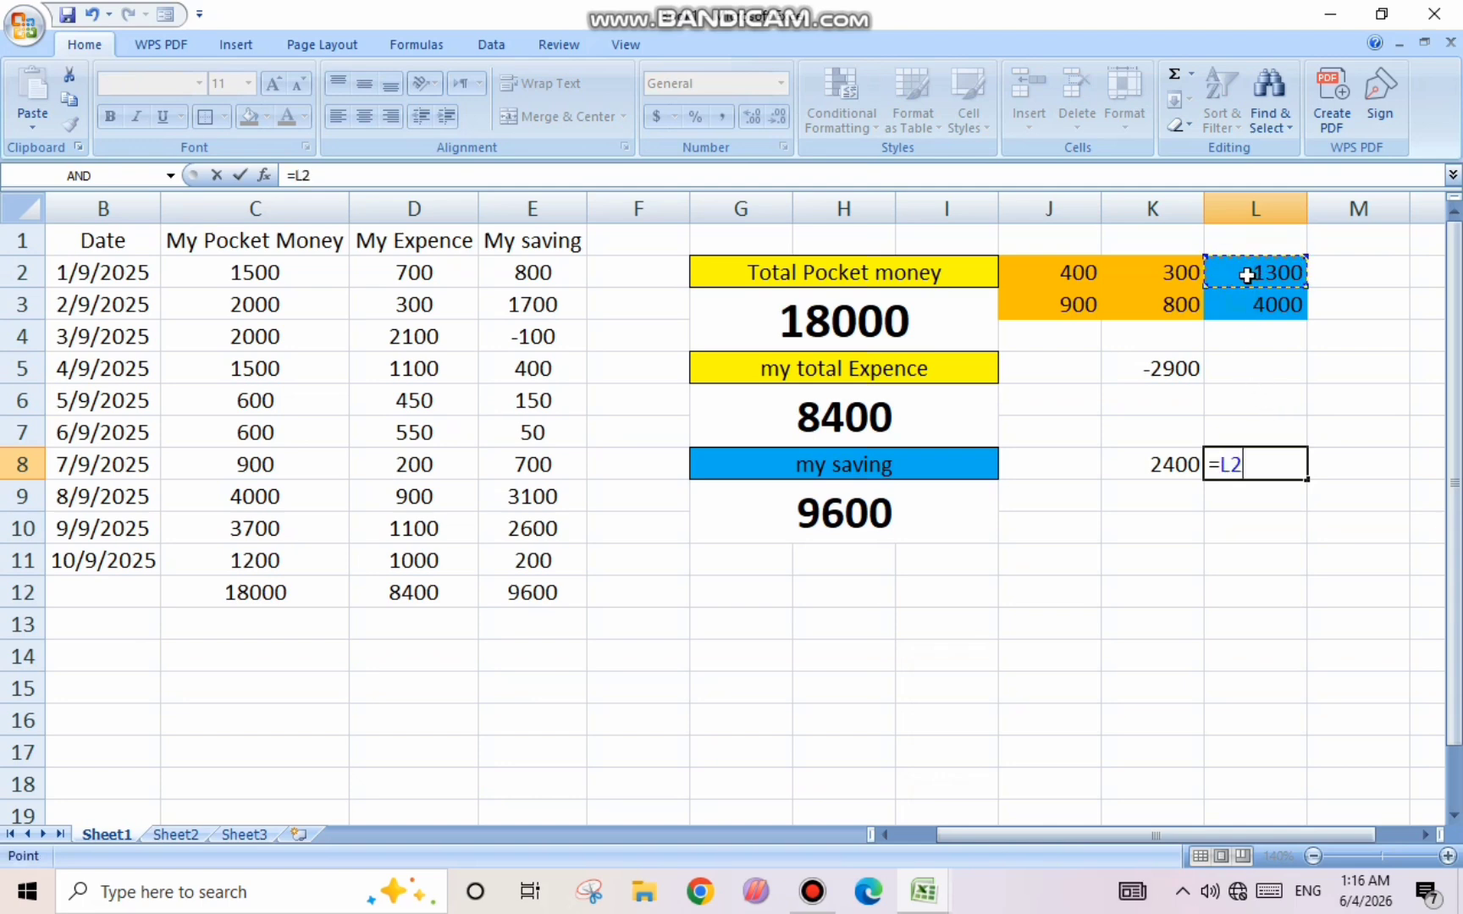
pyautogui.write('_')
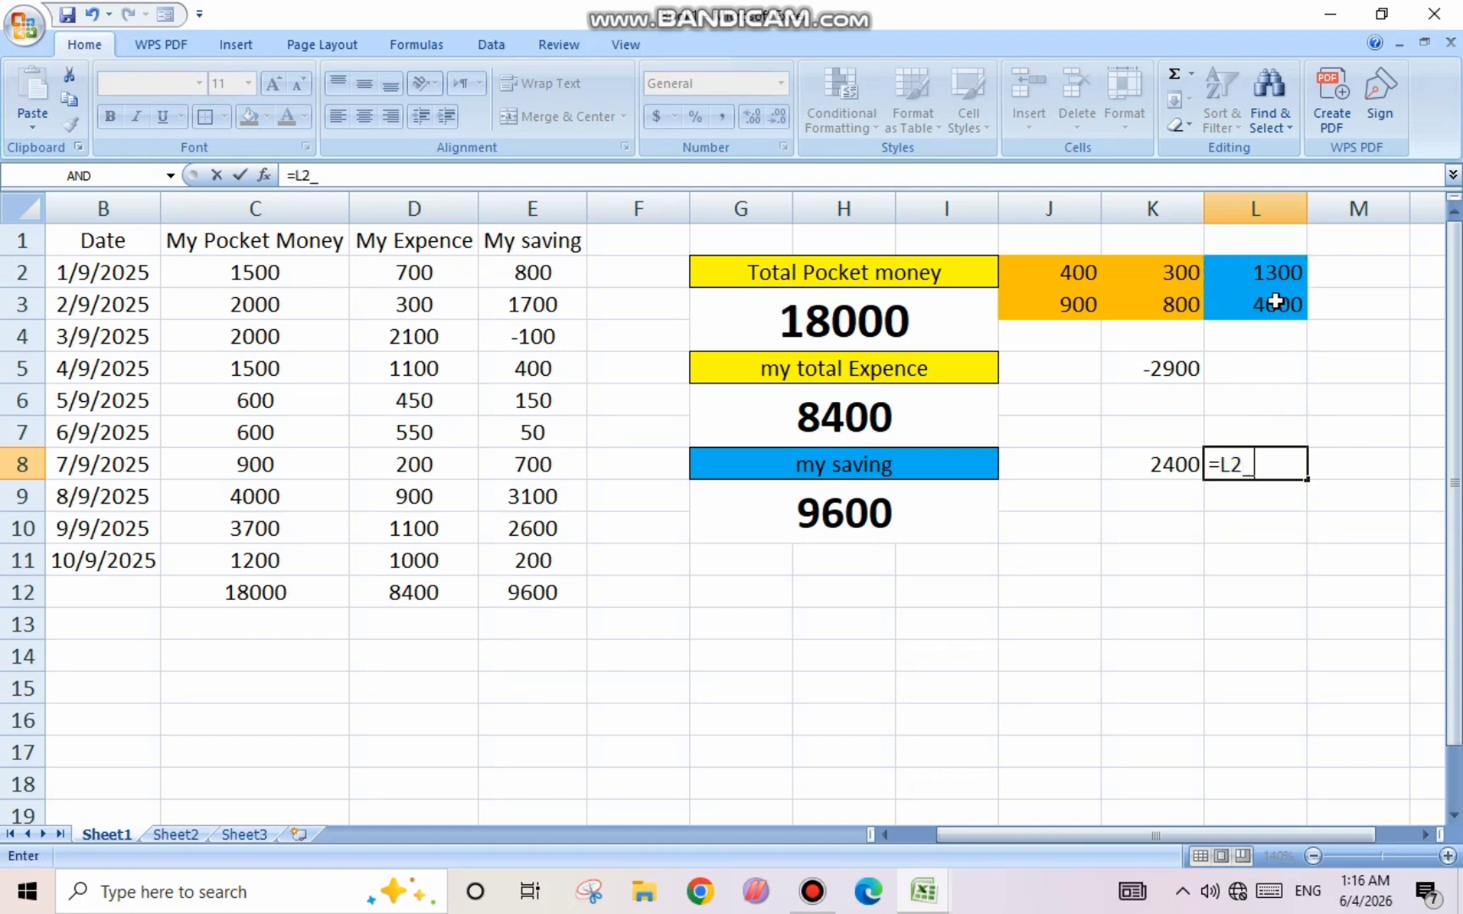
pyautogui.press('BackSpace')
pyautogui.write('-')
pyautogui.click(1274, 302)
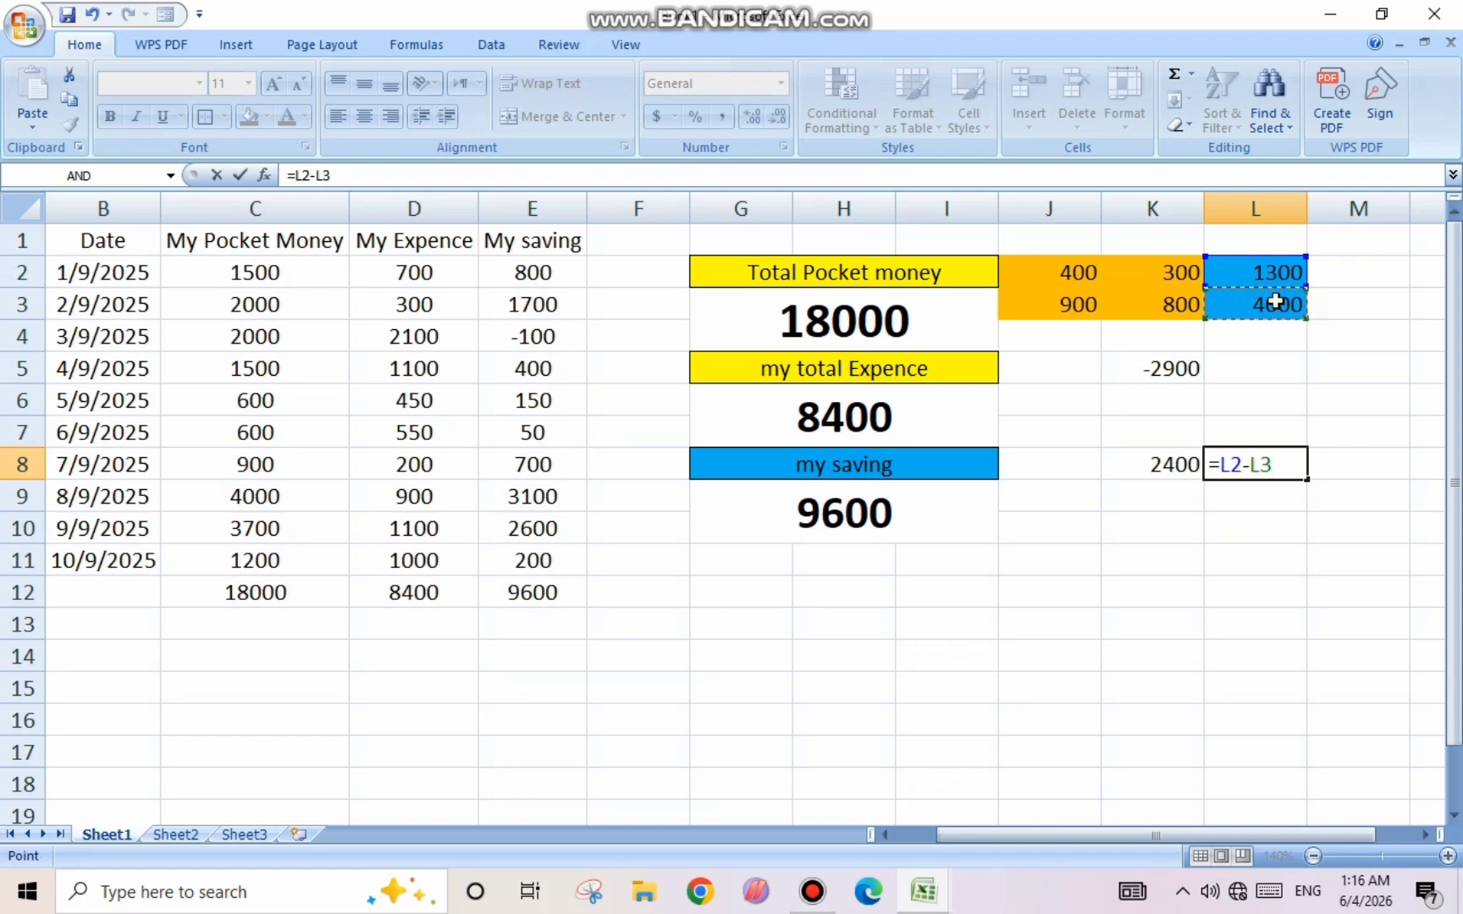
pyautogui.press('Return')
pyautogui.press('Down')
pyautogui.press('Down')
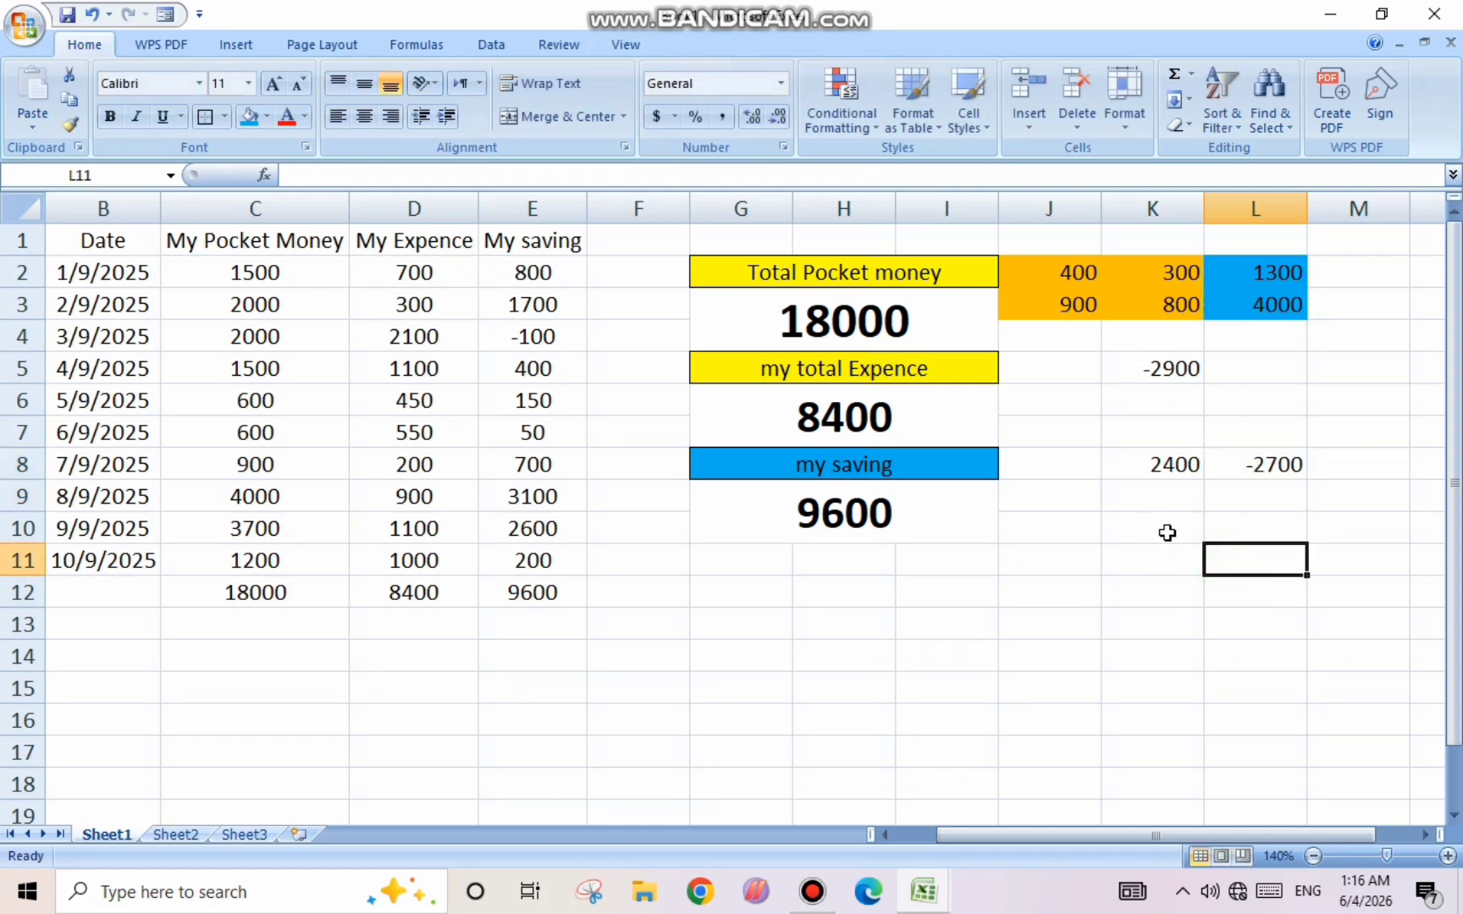
# - Subtract the blue cells' result in L8 from the orange total in K8 with a formula in K10
pyautogui.click(1166, 532)
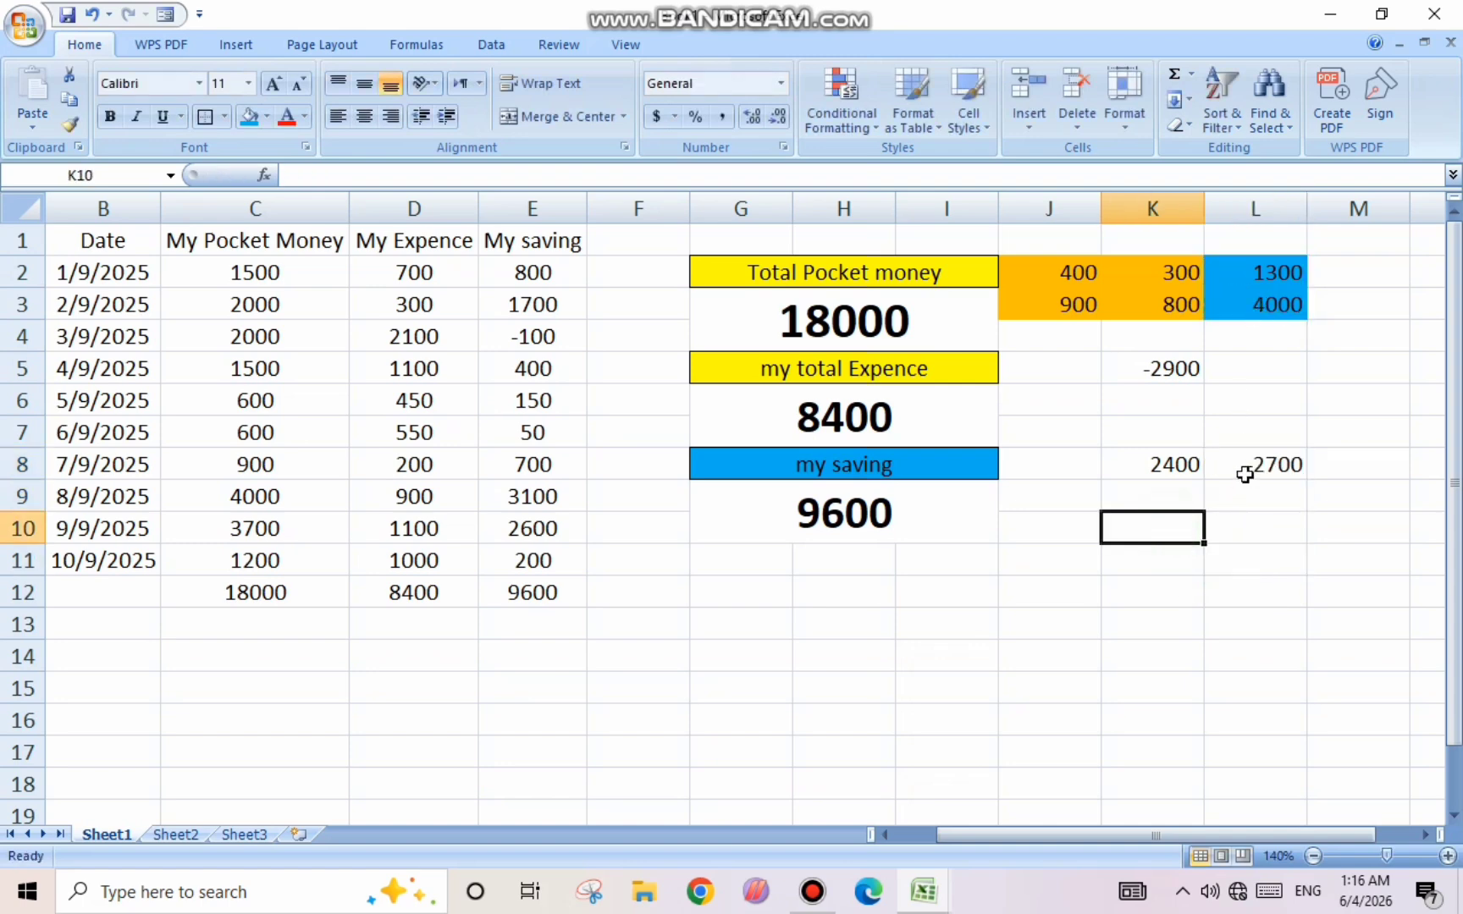
pyautogui.write('=')
pyautogui.click(1159, 462)
pyautogui.write('-')
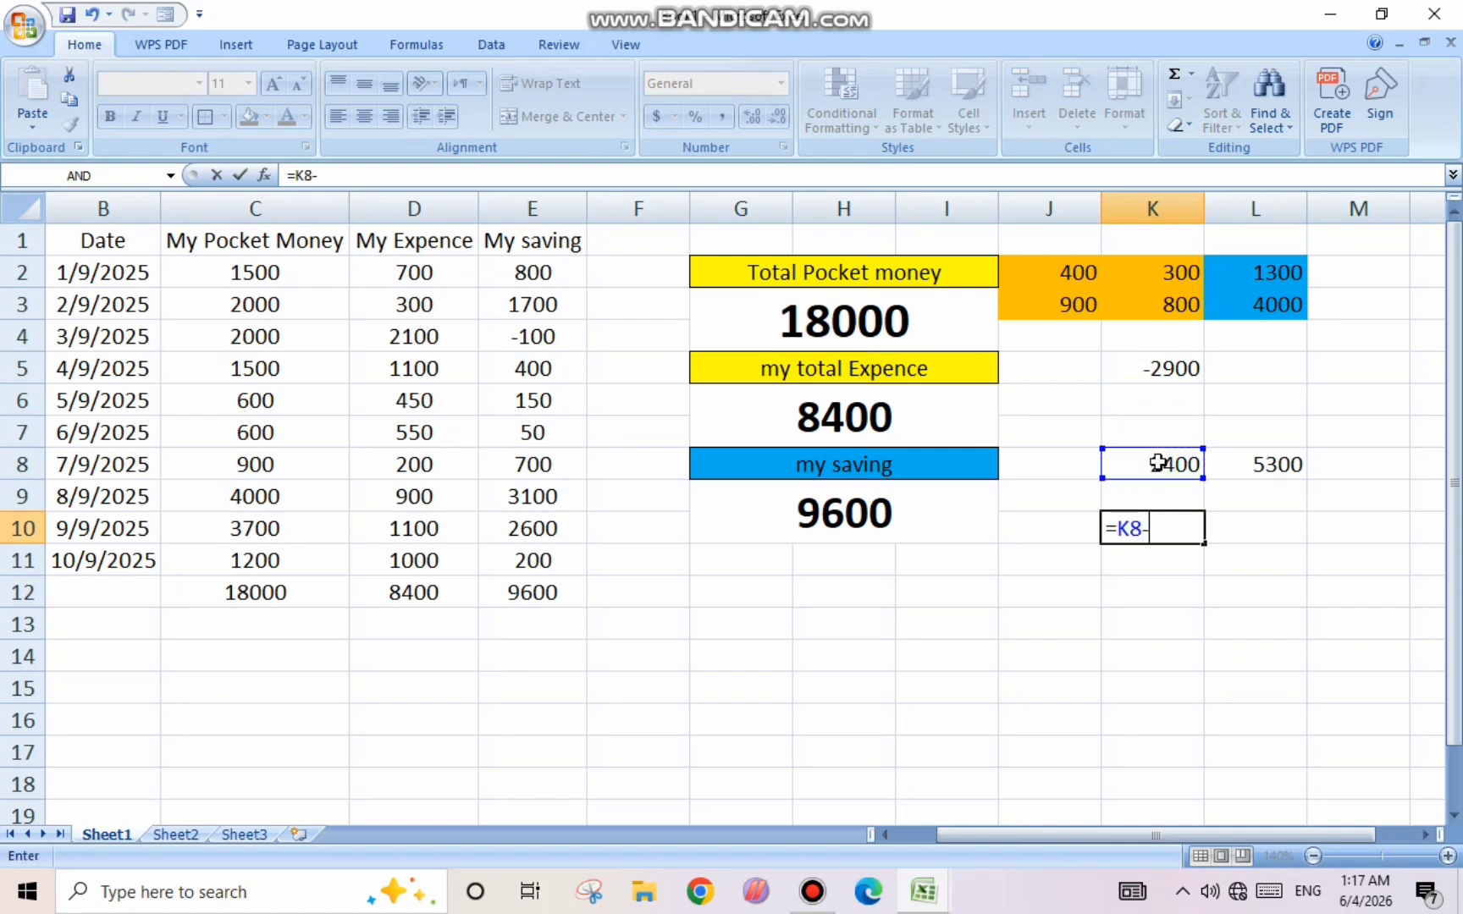
pyautogui.click(1255, 464)
pyautogui.press('Return')
# - Clear the demonstration formulas from the range K5:L10
pyautogui.moveTo(1110, 367); pyautogui.dragTo(1265, 528)
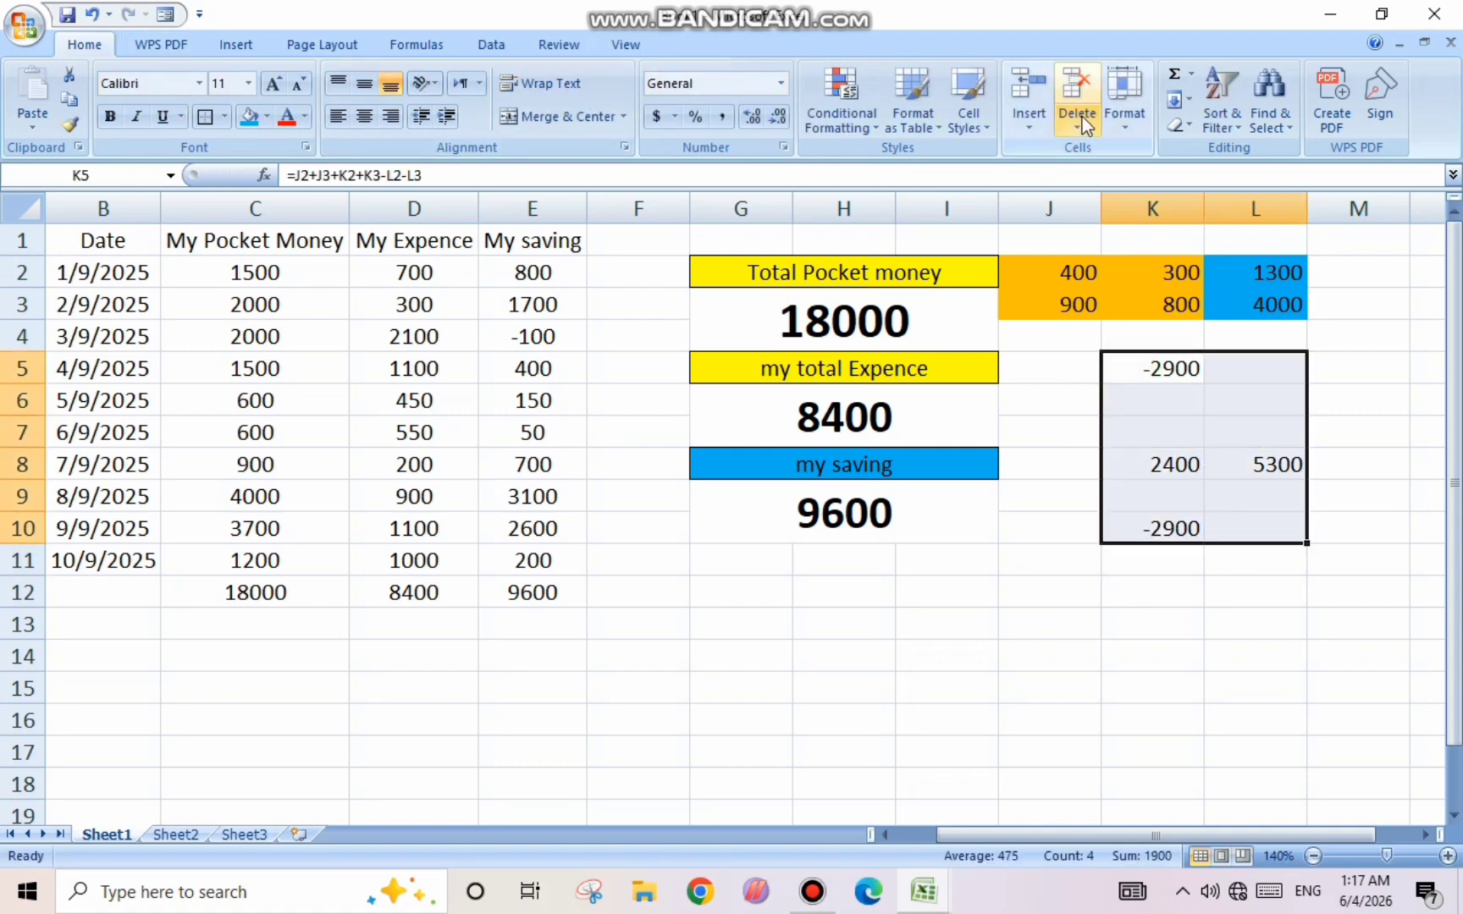
pyautogui.click(1179, 126)
pyautogui.click(1210, 154)
pyautogui.click(1156, 529)
# - Make the table's header cells A1:E1, from Sr No to My saving, bold
pyautogui.moveTo(1224, 834); pyautogui.dragTo(1180, 835)
pyautogui.click(1050, 623)
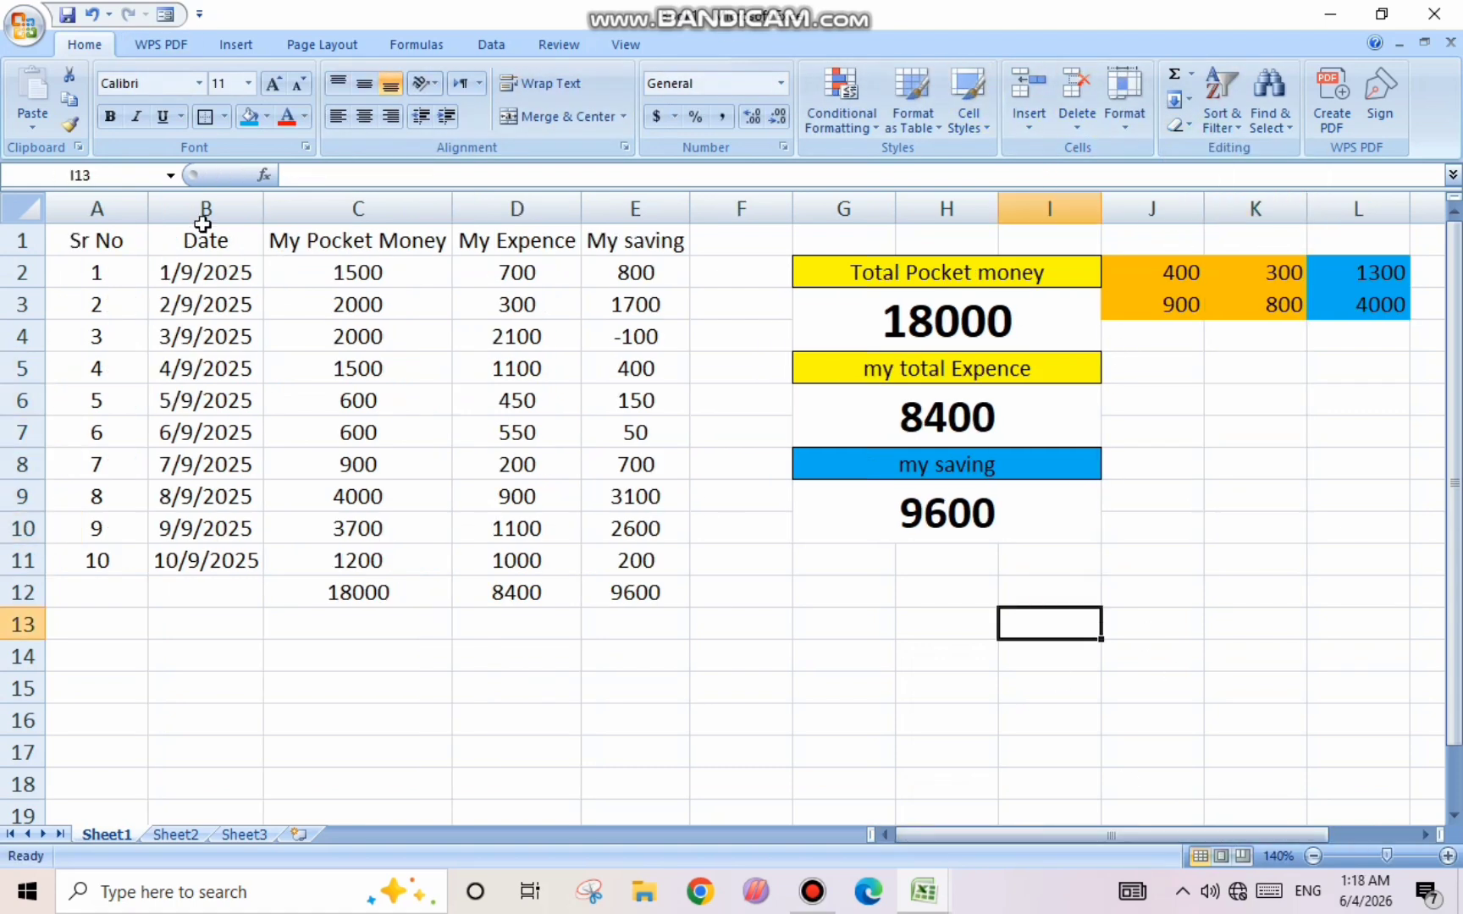
pyautogui.moveTo(93, 240); pyautogui.dragTo(602, 241)
pyautogui.hotkey('ctrl', 'b')
pyautogui.click(695, 585)
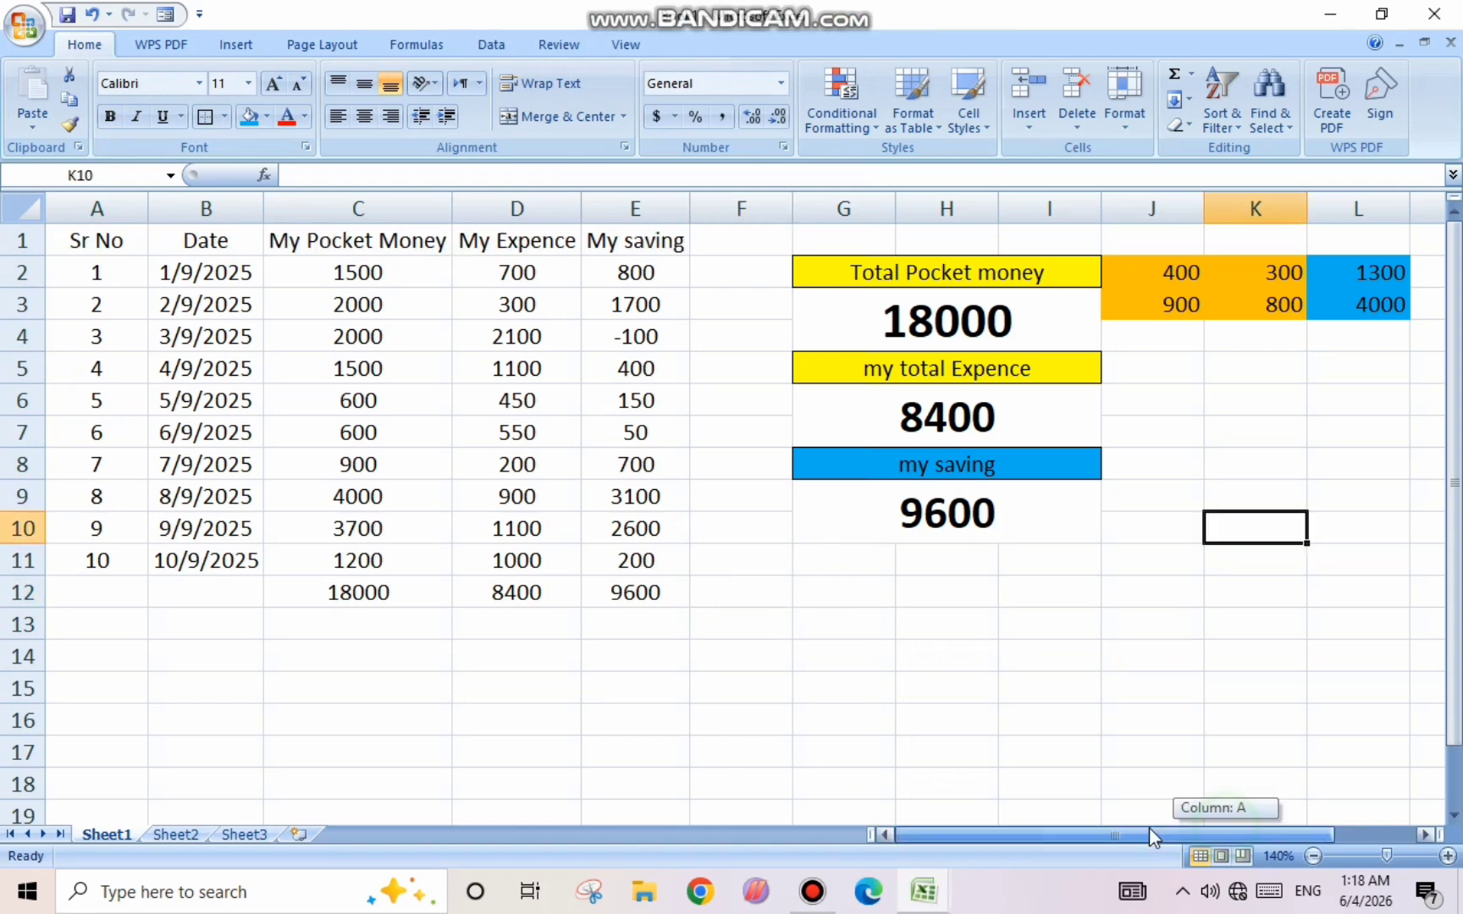
pyautogui.click(1050, 623)
pyautogui.moveTo(92, 243); pyautogui.dragTo(630, 242)
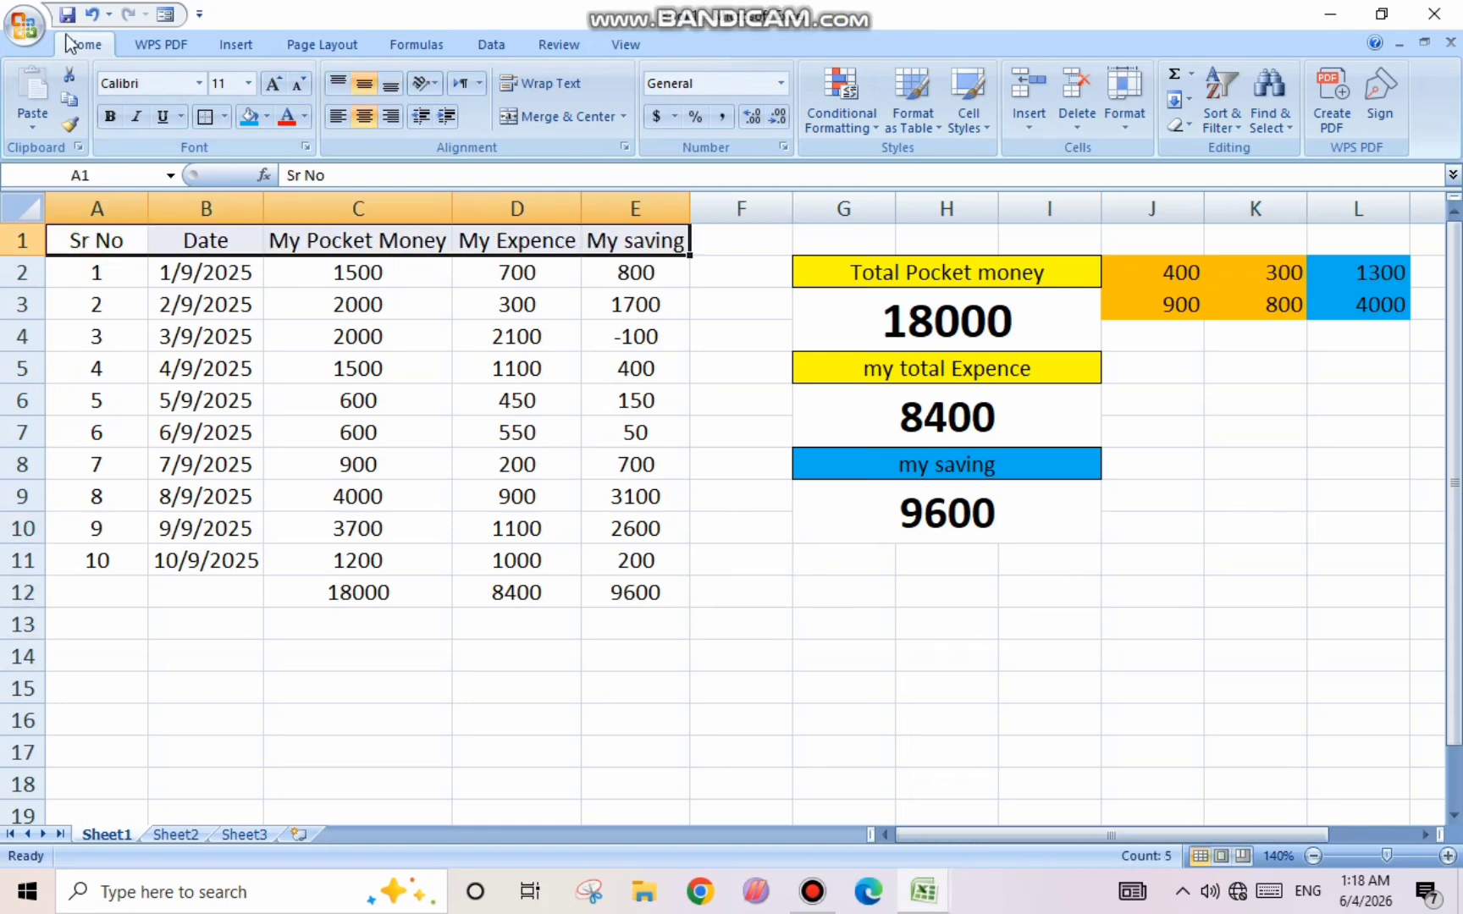
pyautogui.click(111, 117)
pyautogui.click(741, 591)
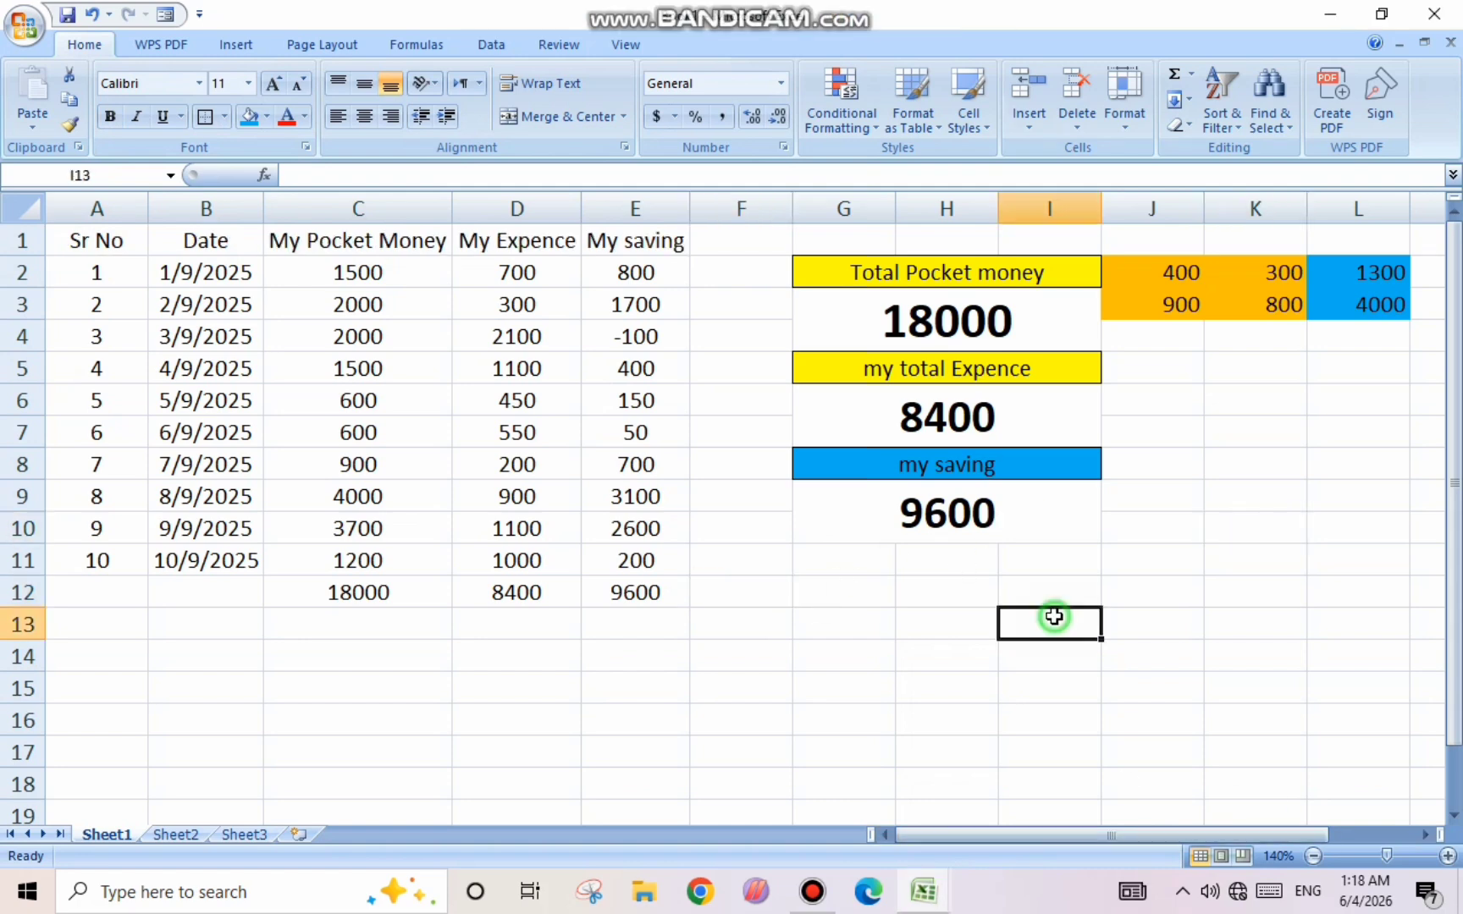
pyautogui.moveTo(134, 240); pyautogui.dragTo(517, 271)
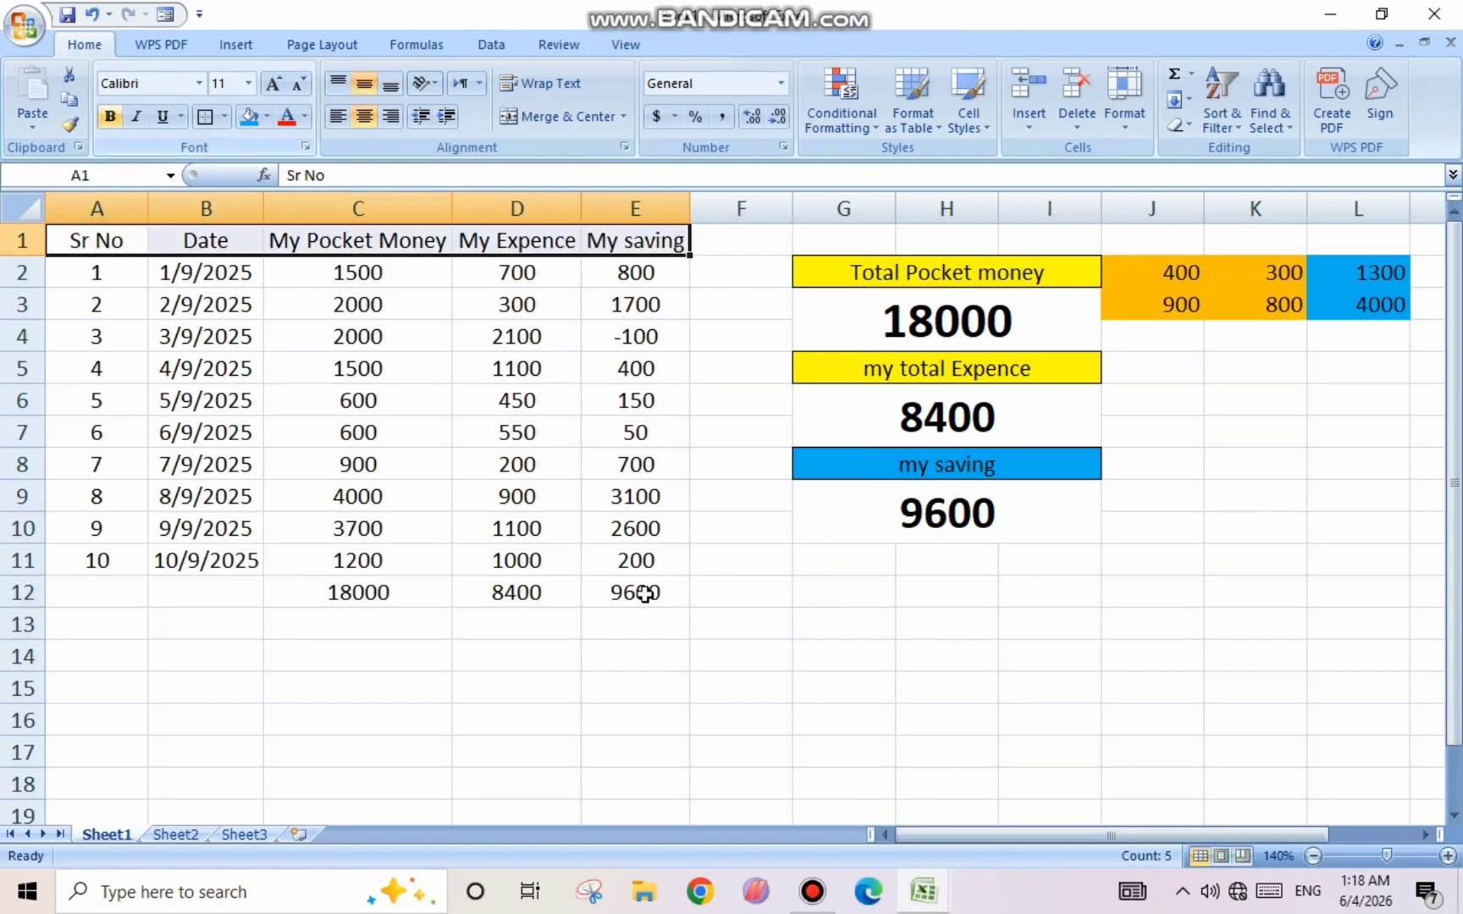
pyautogui.click(712, 588)
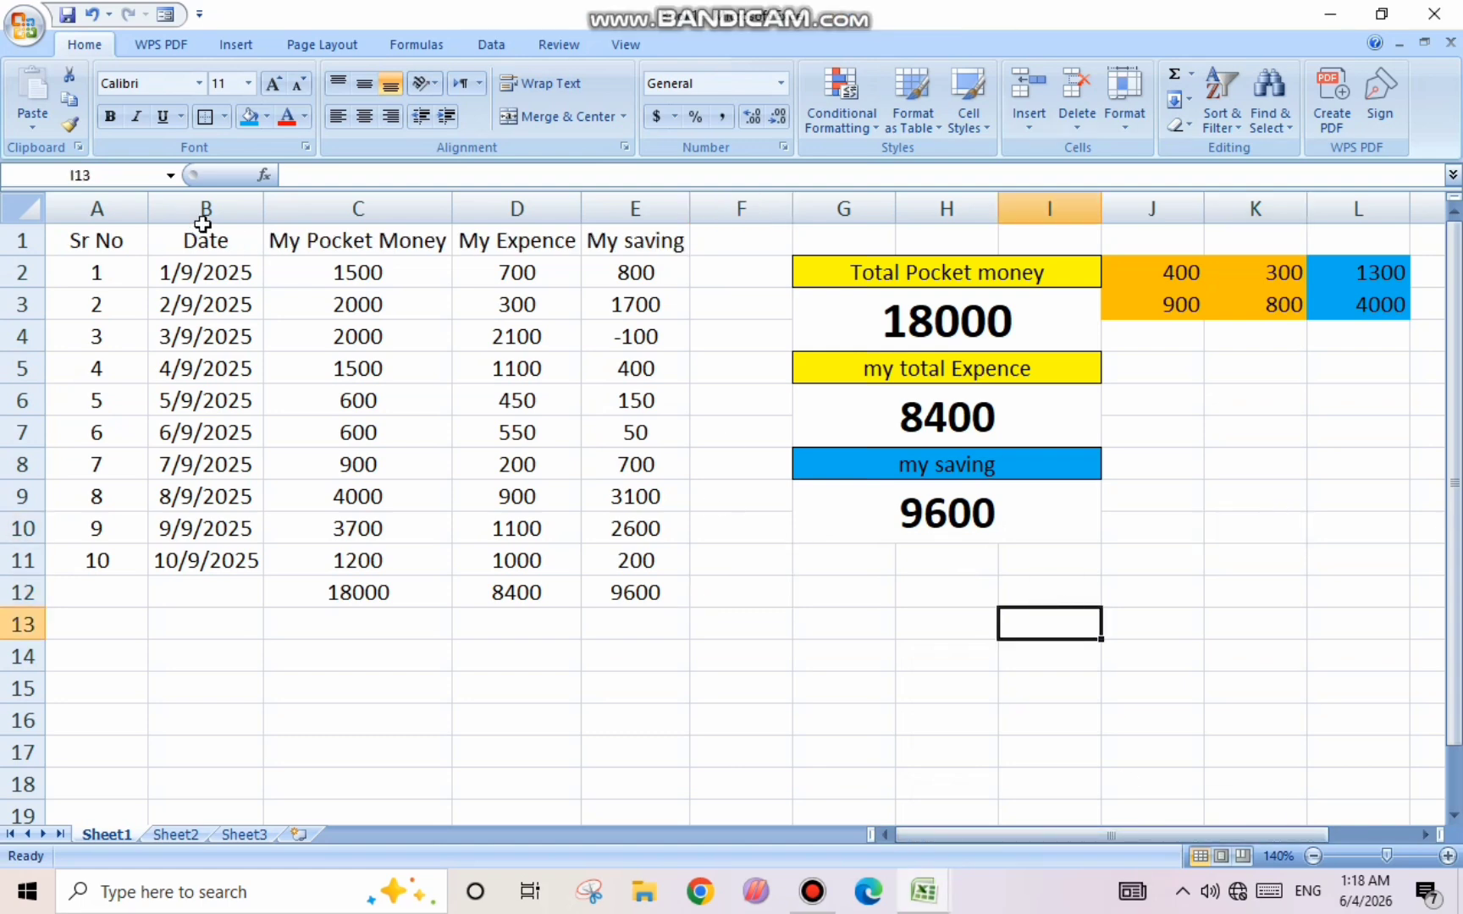
pyautogui.moveTo(93, 241); pyautogui.dragTo(603, 243)
pyautogui.hotkey('ctrl', 'b')
pyautogui.click(711, 597)
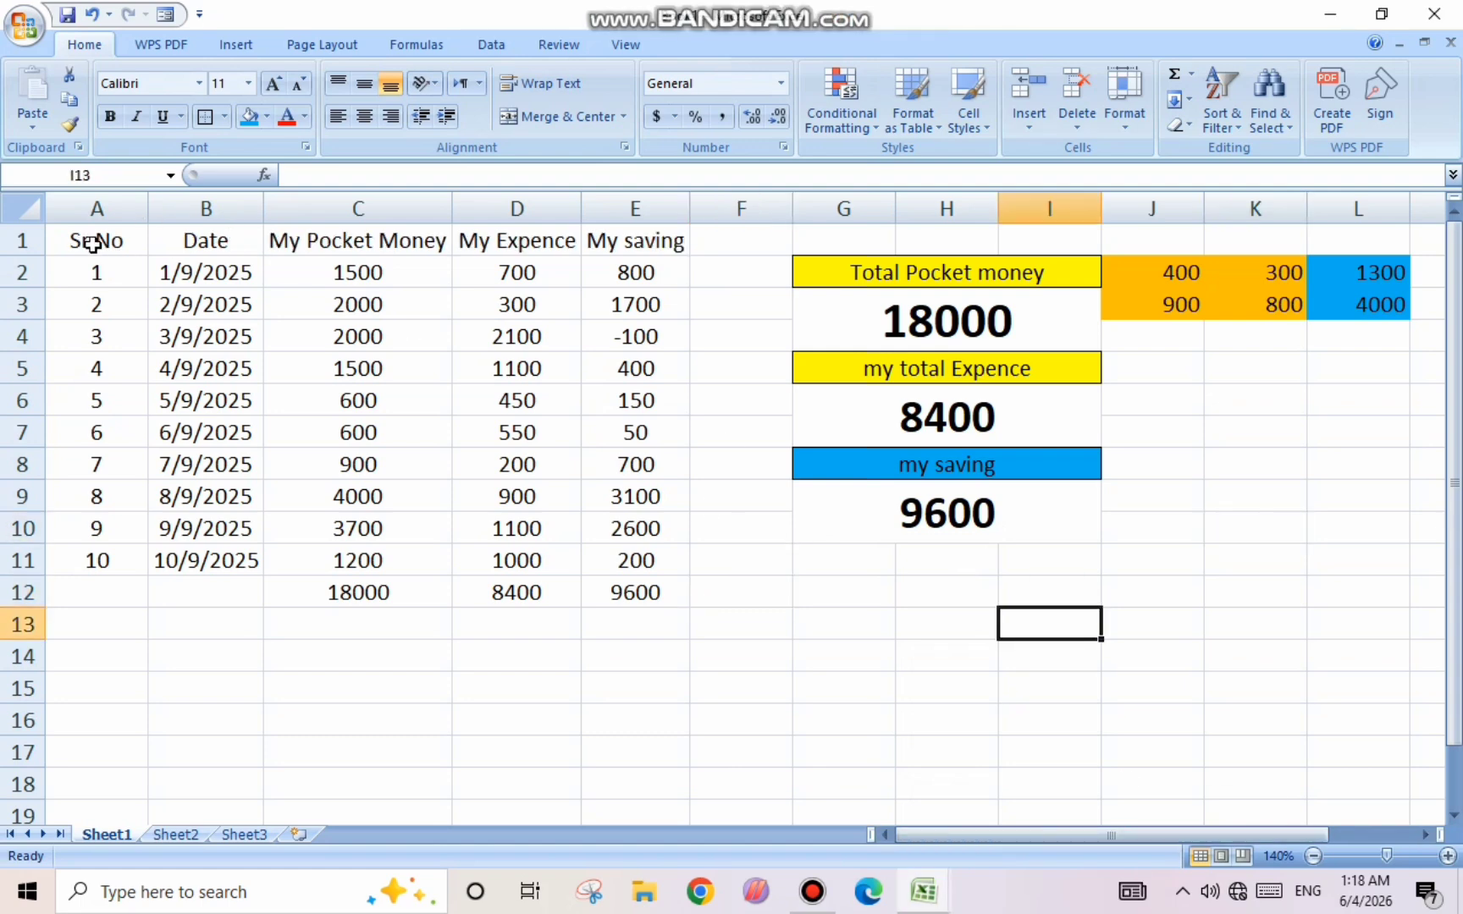
pyautogui.moveTo(92, 244); pyautogui.dragTo(637, 241)
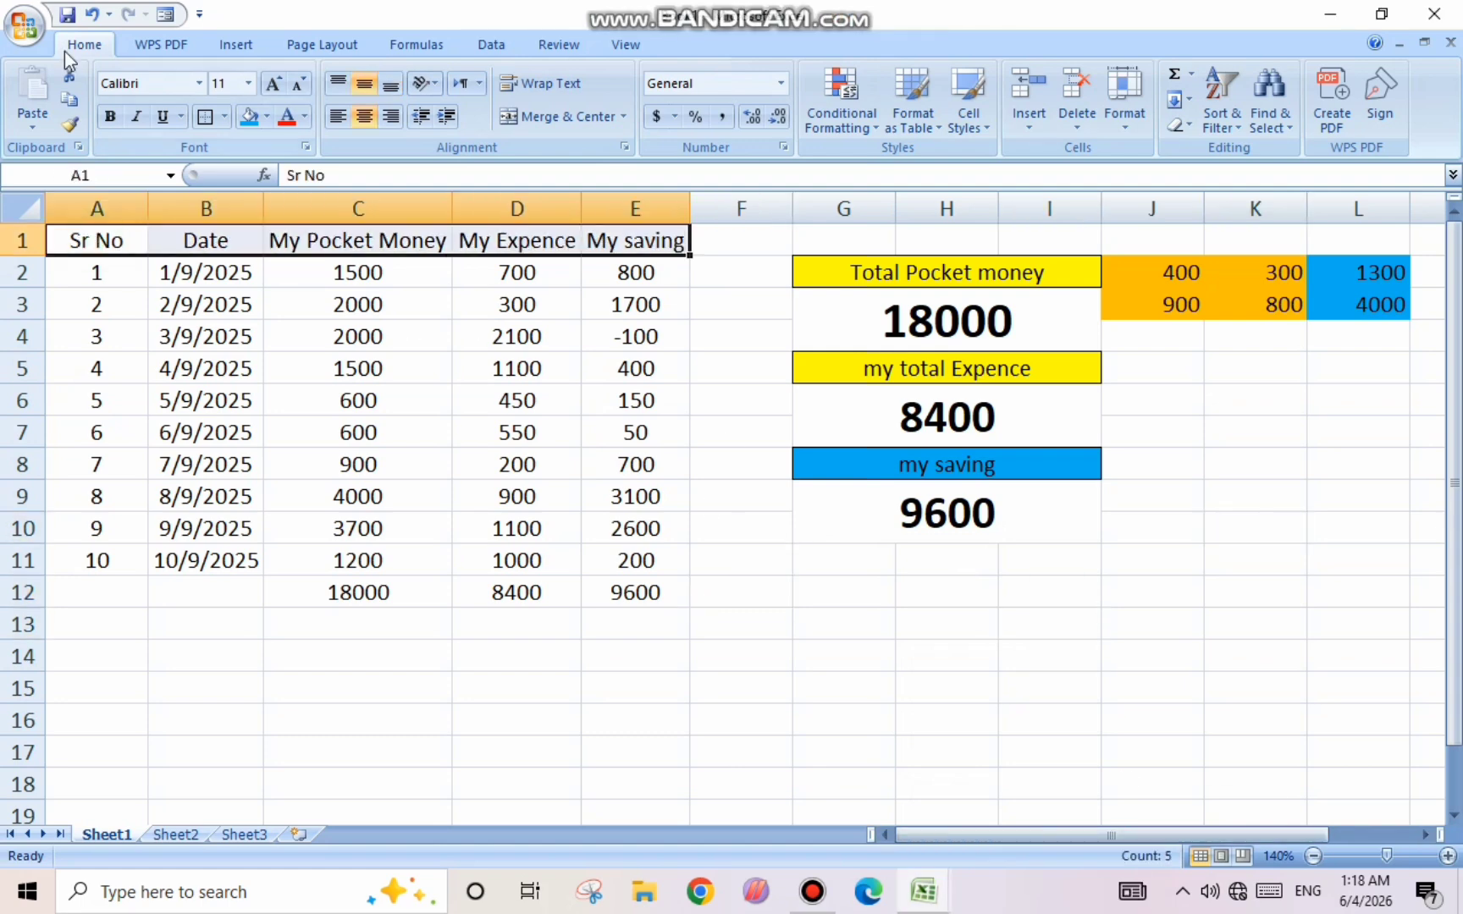
pyautogui.click(110, 117)
pyautogui.click(739, 591)
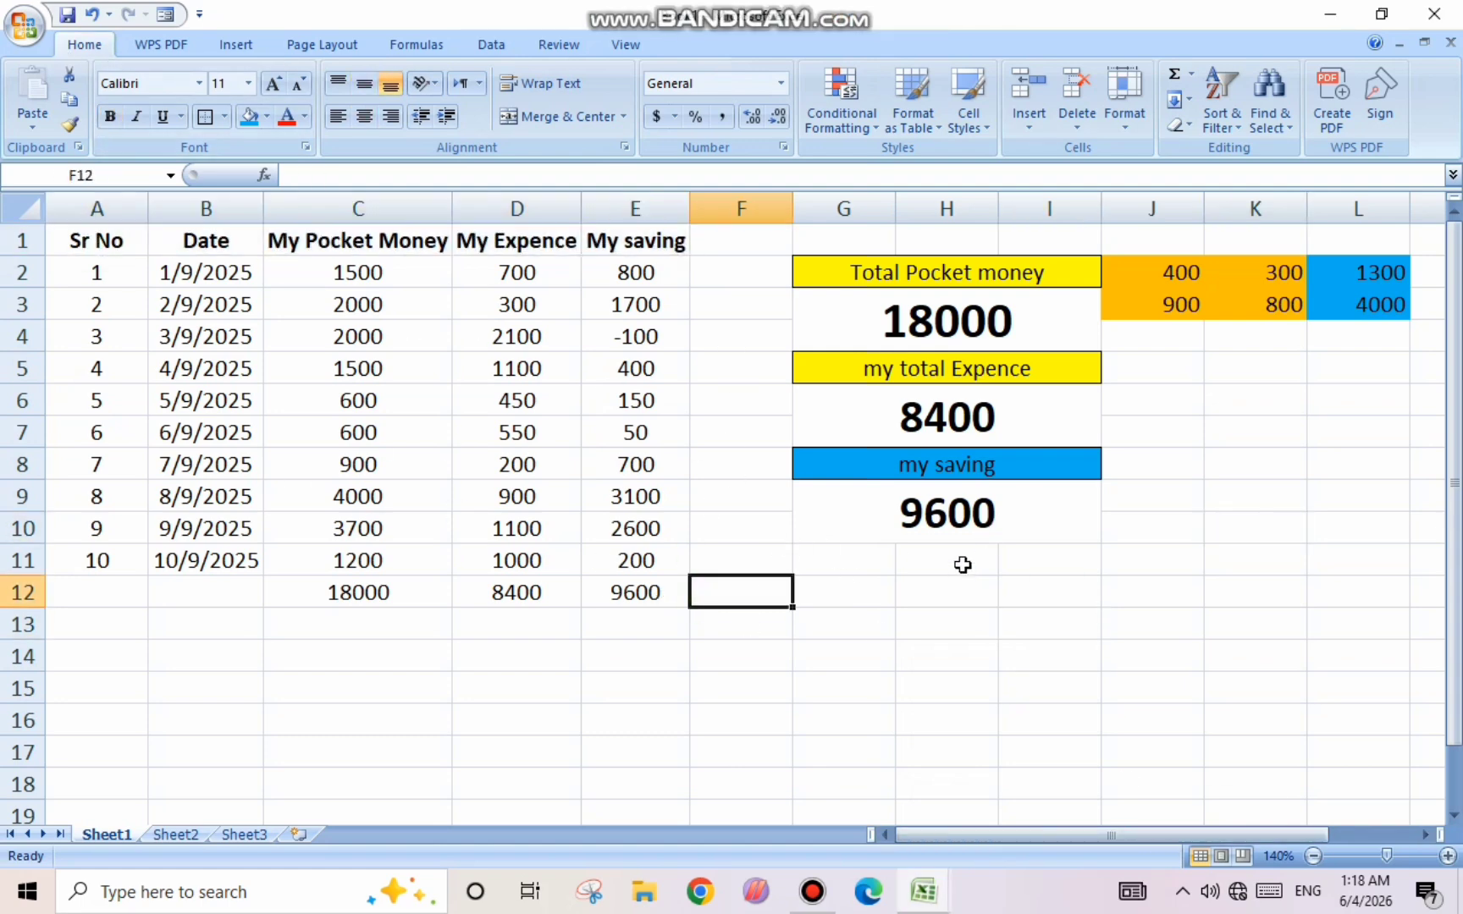
pyautogui.click(1051, 616)
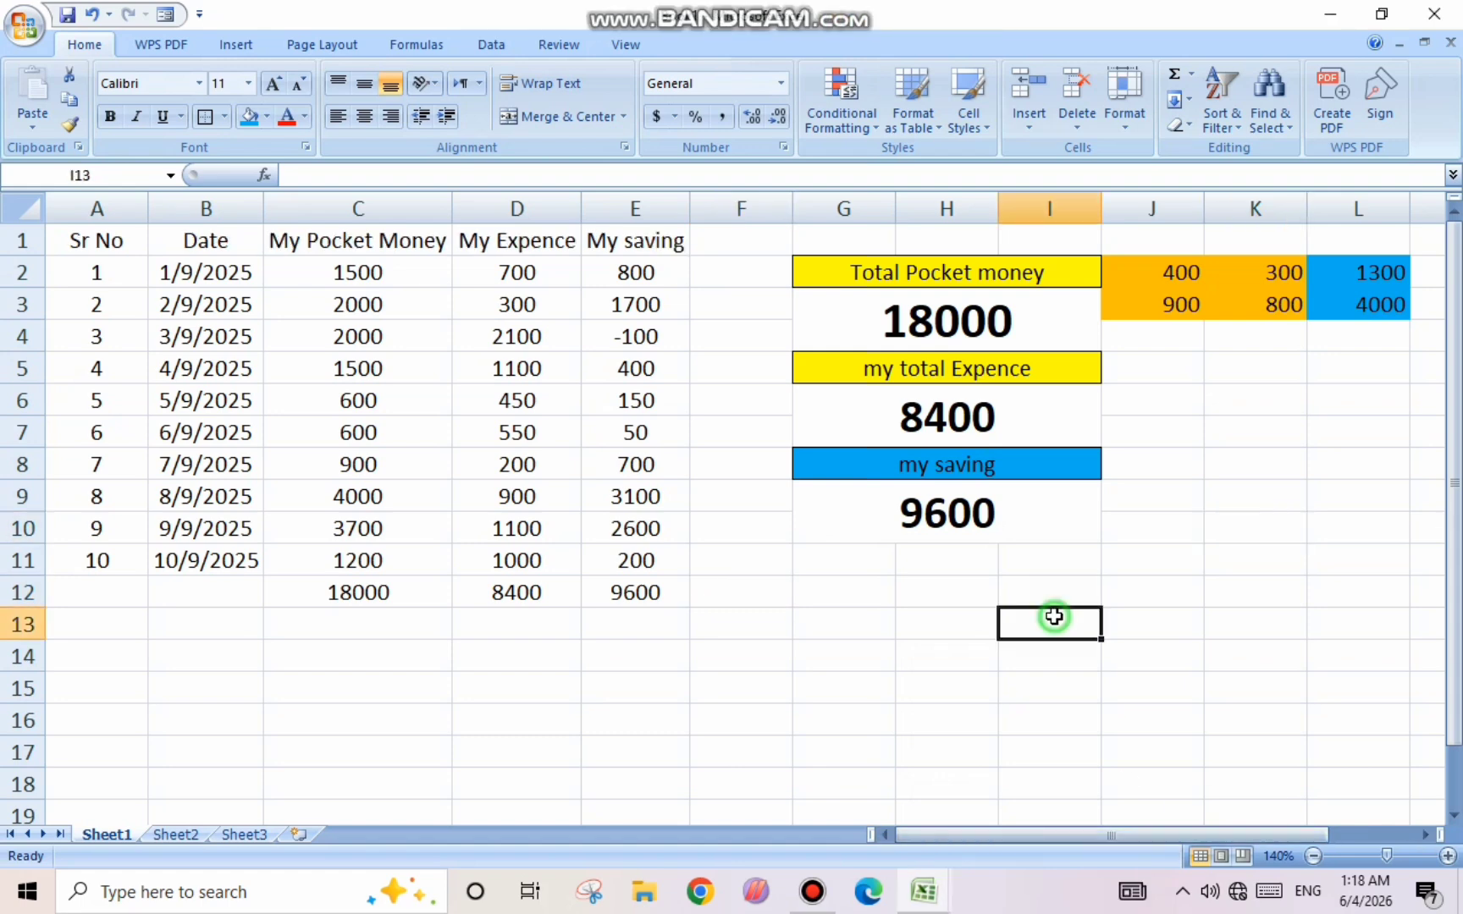
pyautogui.moveTo(124, 245); pyautogui.dragTo(589, 239)
pyautogui.click(110, 117)
pyautogui.click(737, 591)
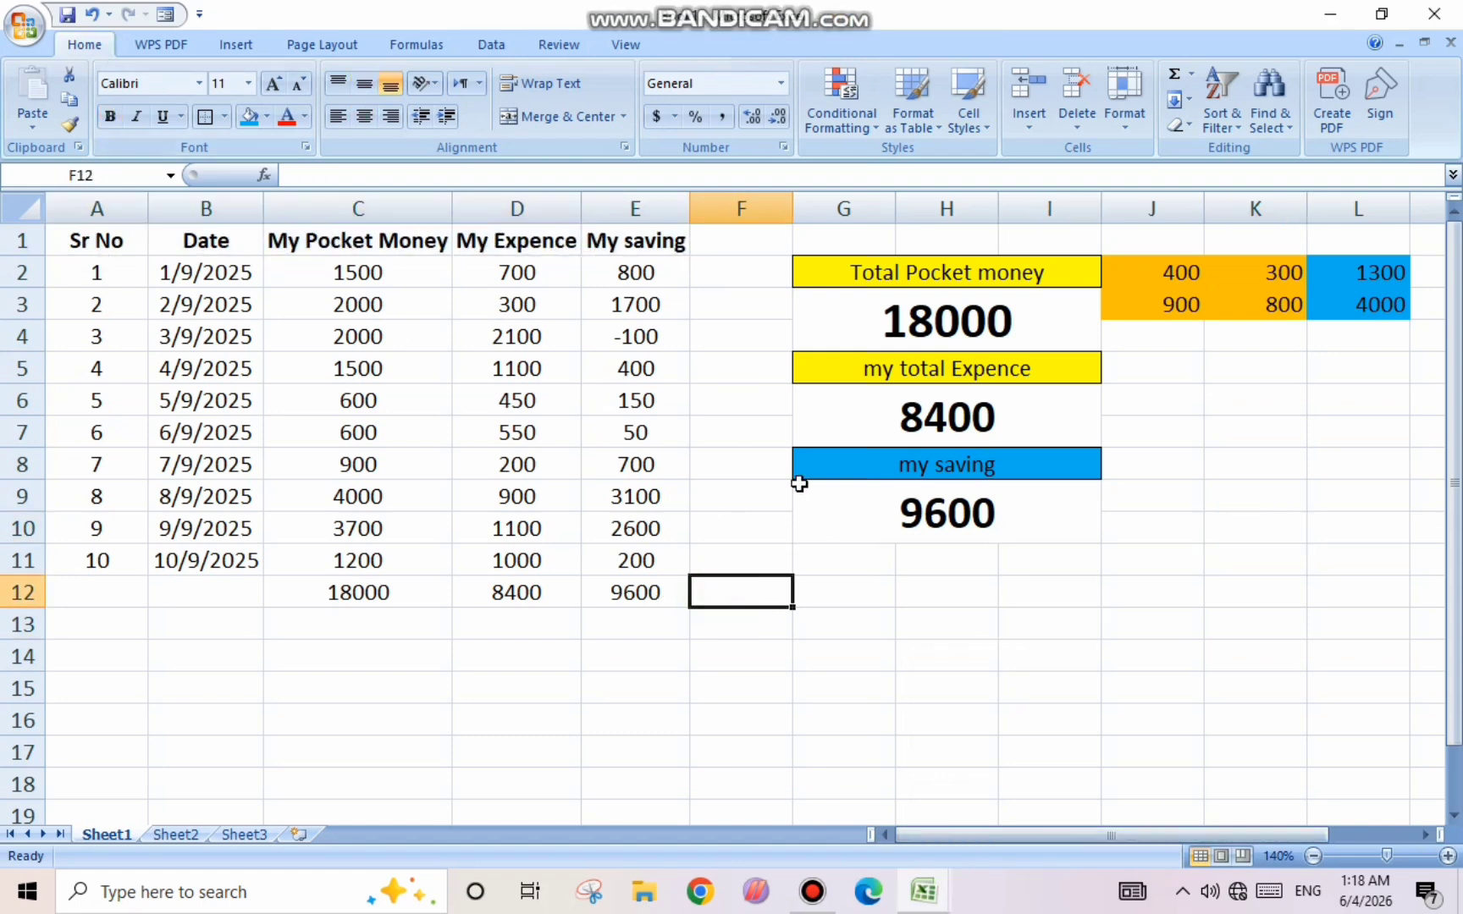